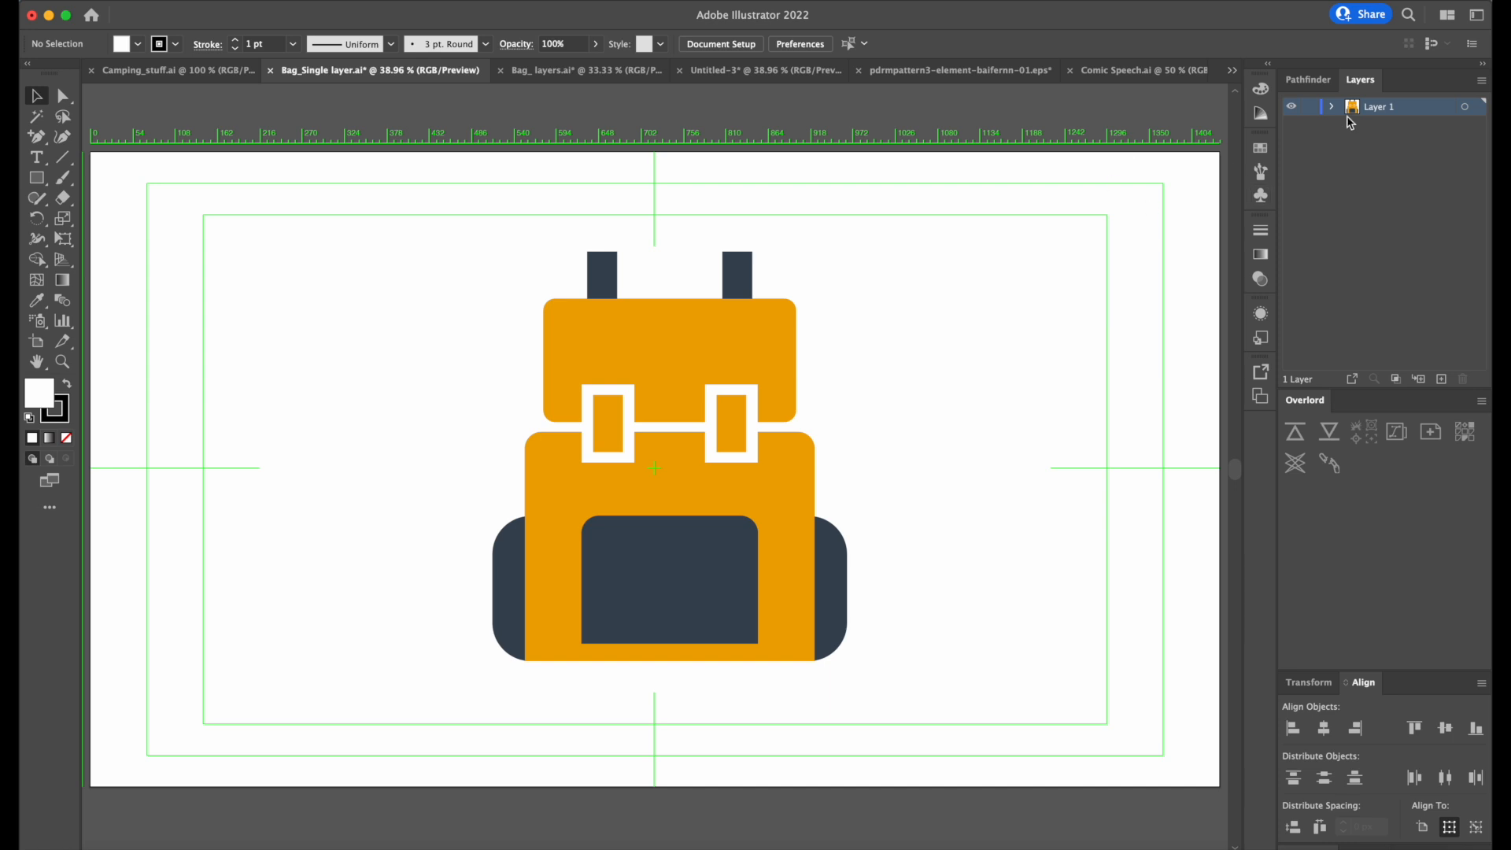
# Compare the Bag_ layers.ai layers with the Bag_ layers Document Size composition in After Effects, enlarging the timeline to show every layer.
pyautogui.click(590, 70)
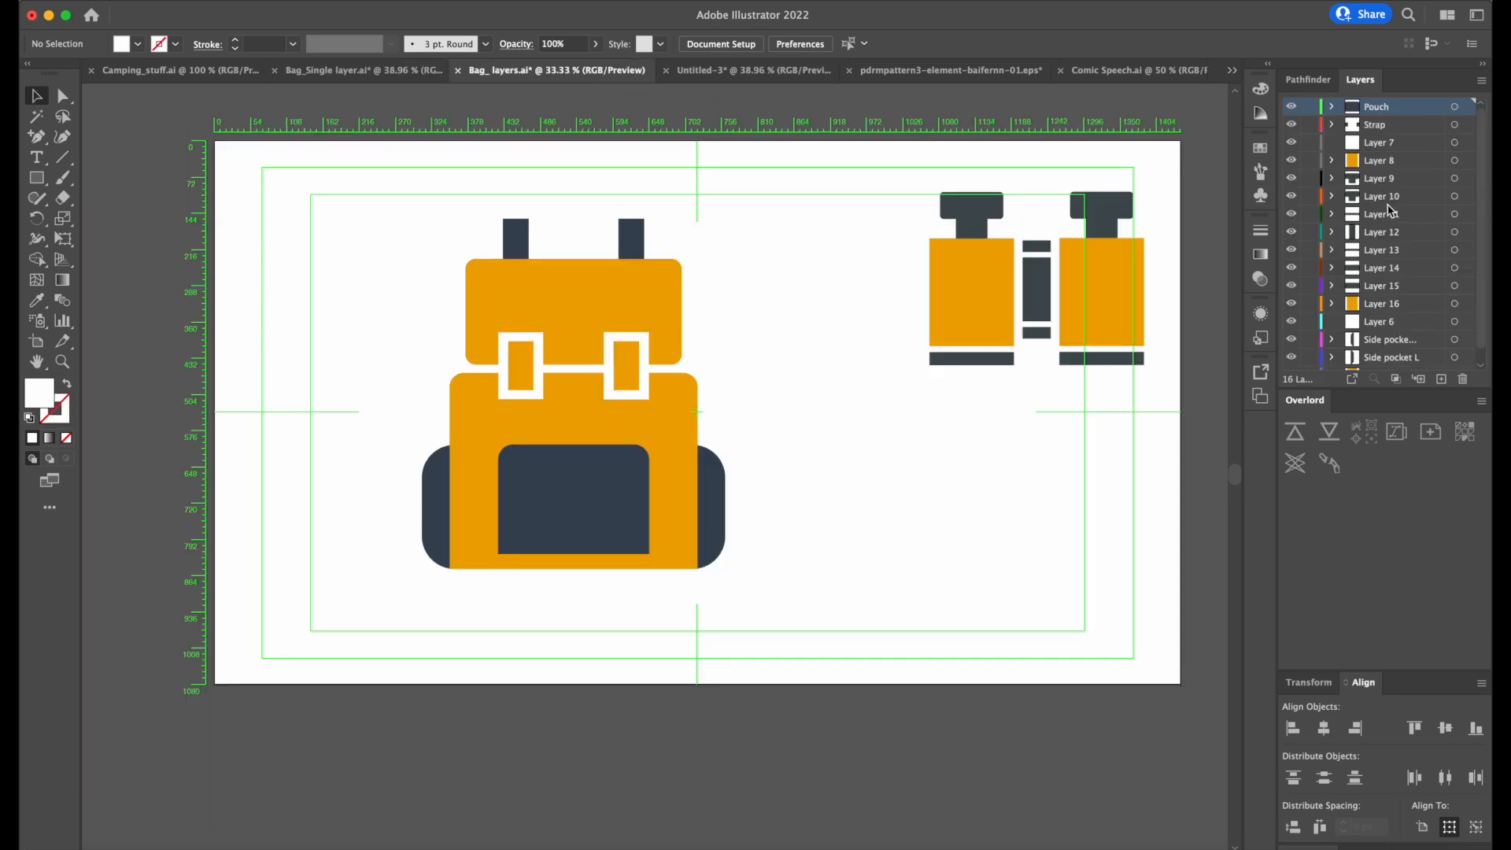
pyautogui.click(910, 849)
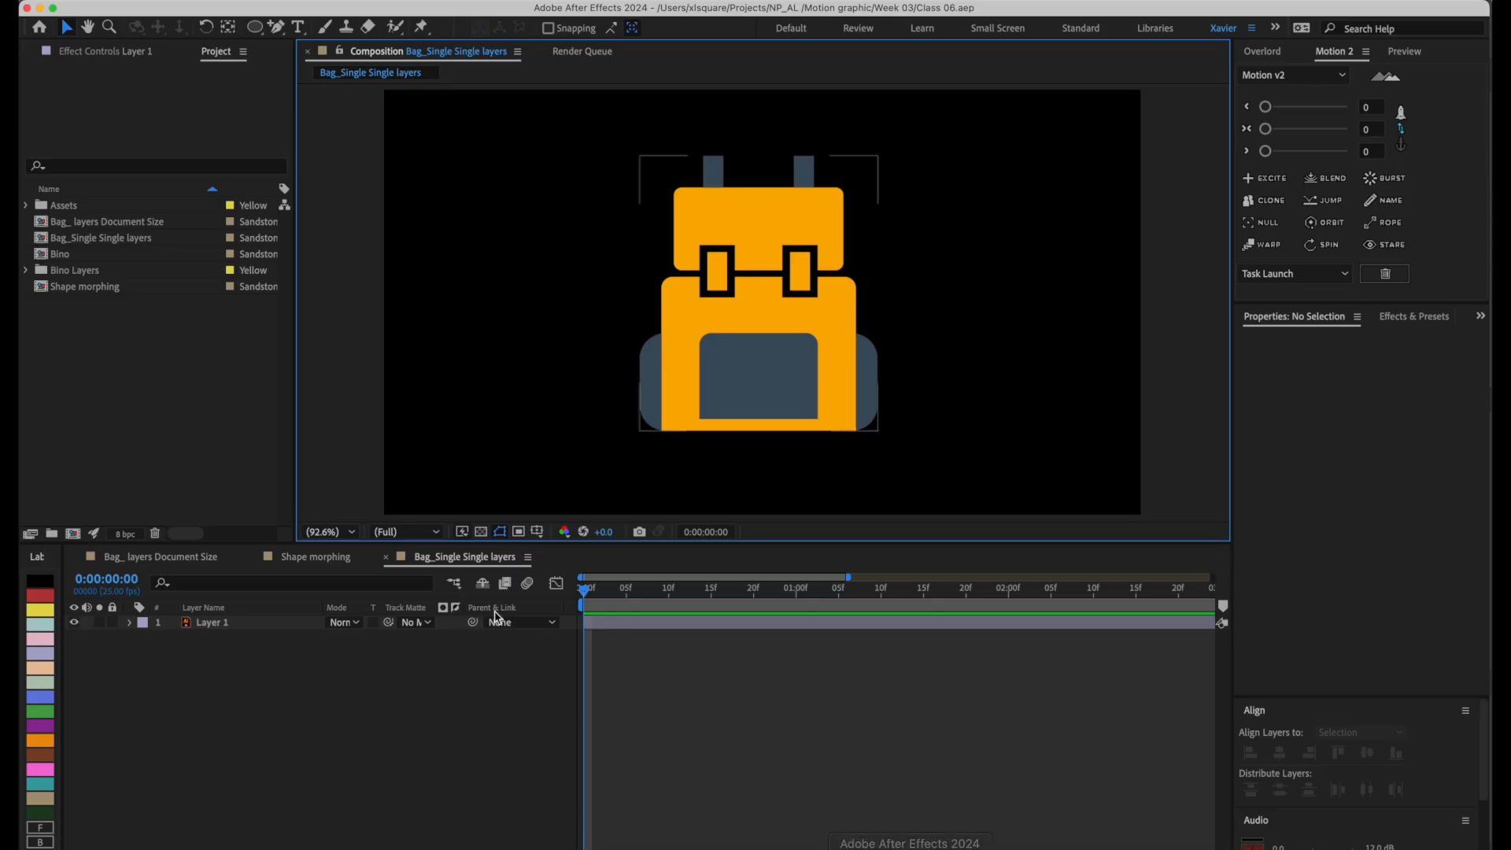
pyautogui.click(184, 557)
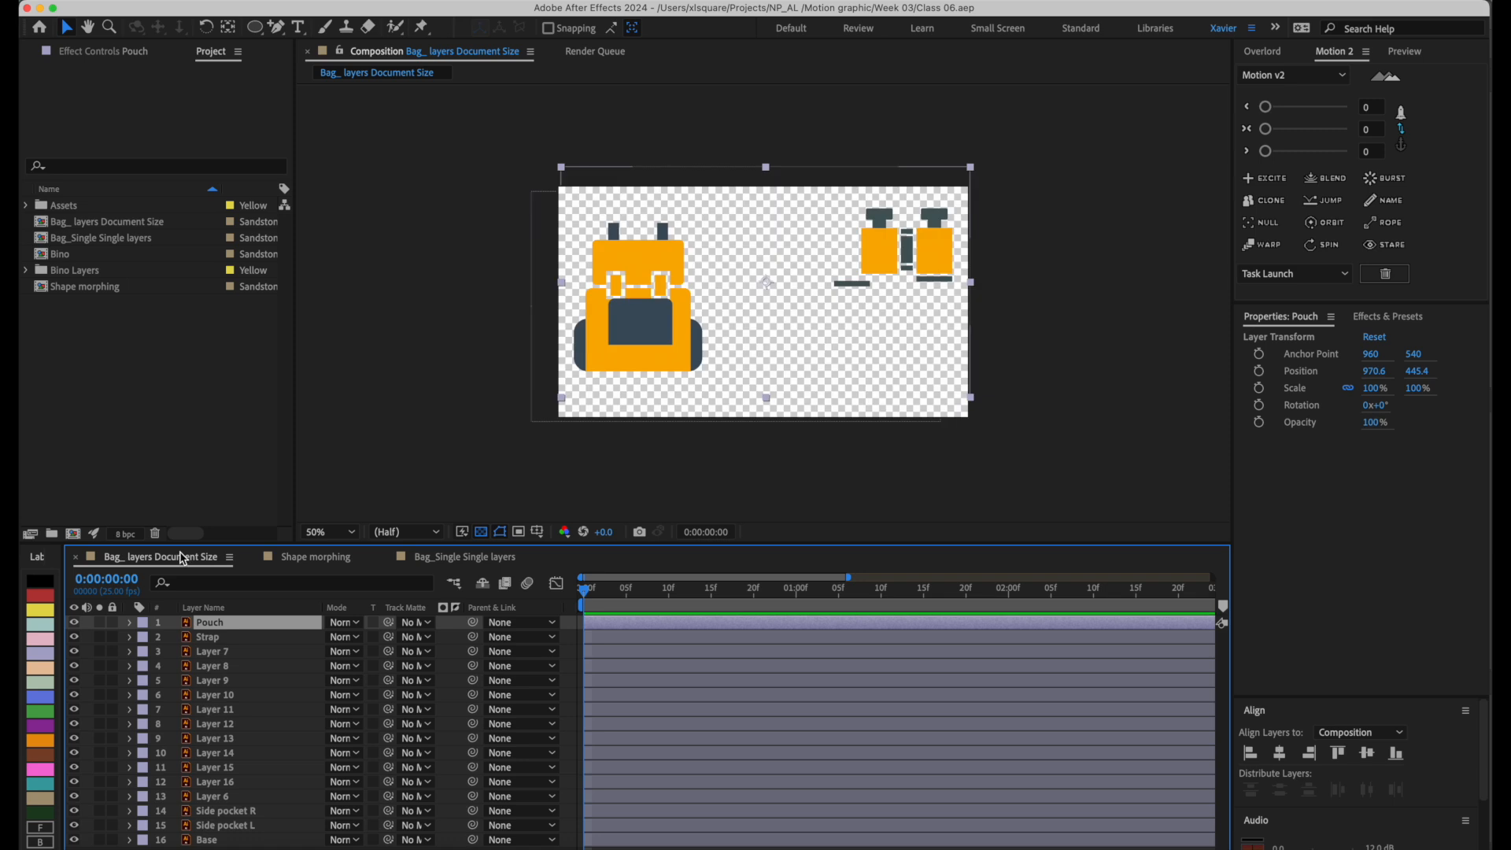
pyautogui.moveTo(697, 544); pyautogui.dragTo(712, 434)
pyautogui.click(704, 543)
pyautogui.click(698, 600)
pyautogui.click(693, 643)
pyautogui.click(695, 702)
pyautogui.click(743, 763)
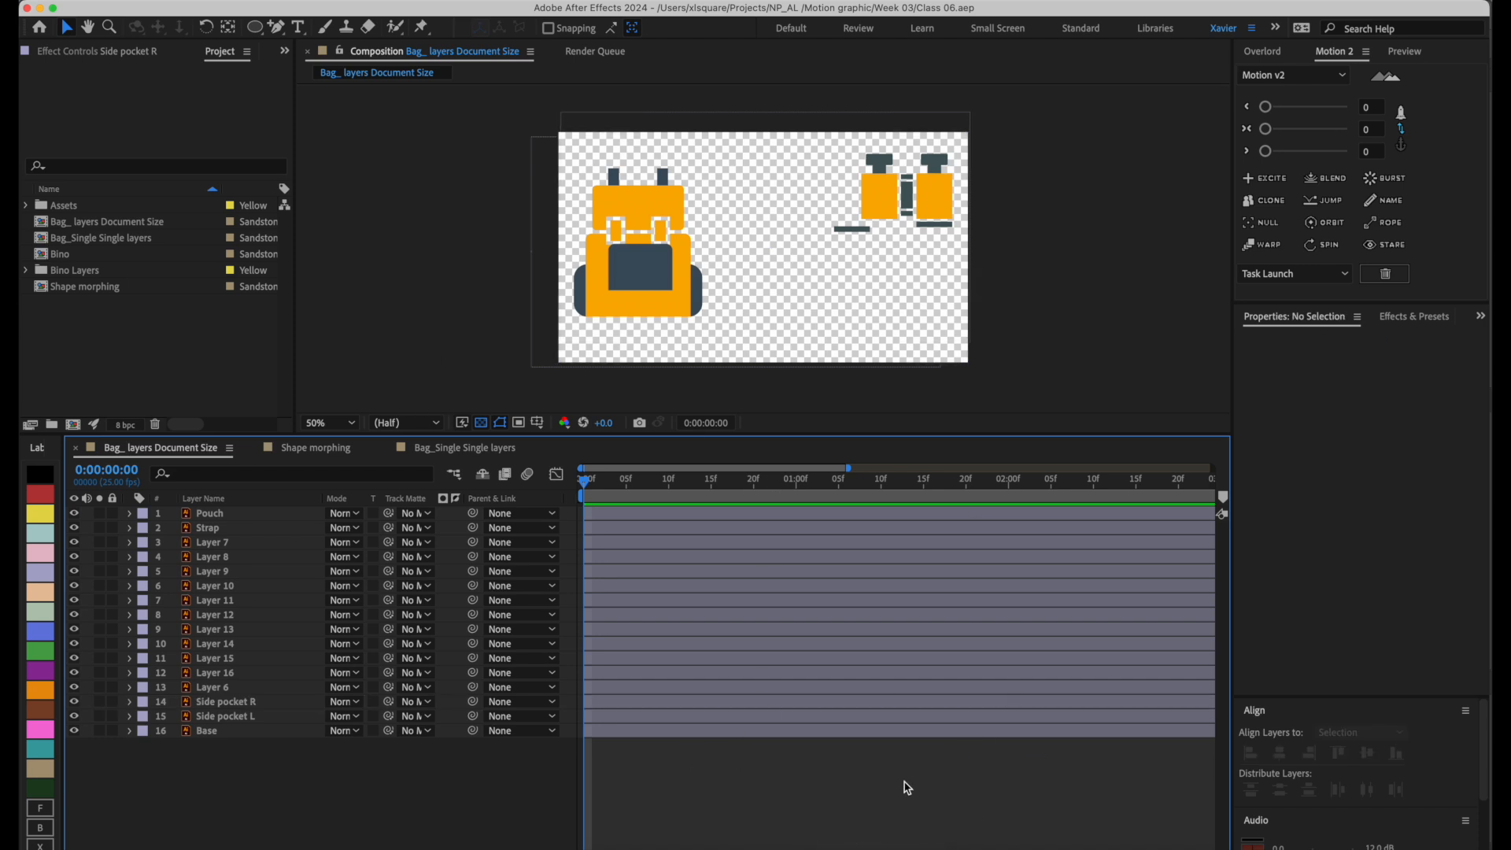
# Switch to Illustrator and expand Layer 1 of Bag_Single layer.ai to examine the shapes it contains.
pyautogui.click(871, 846)
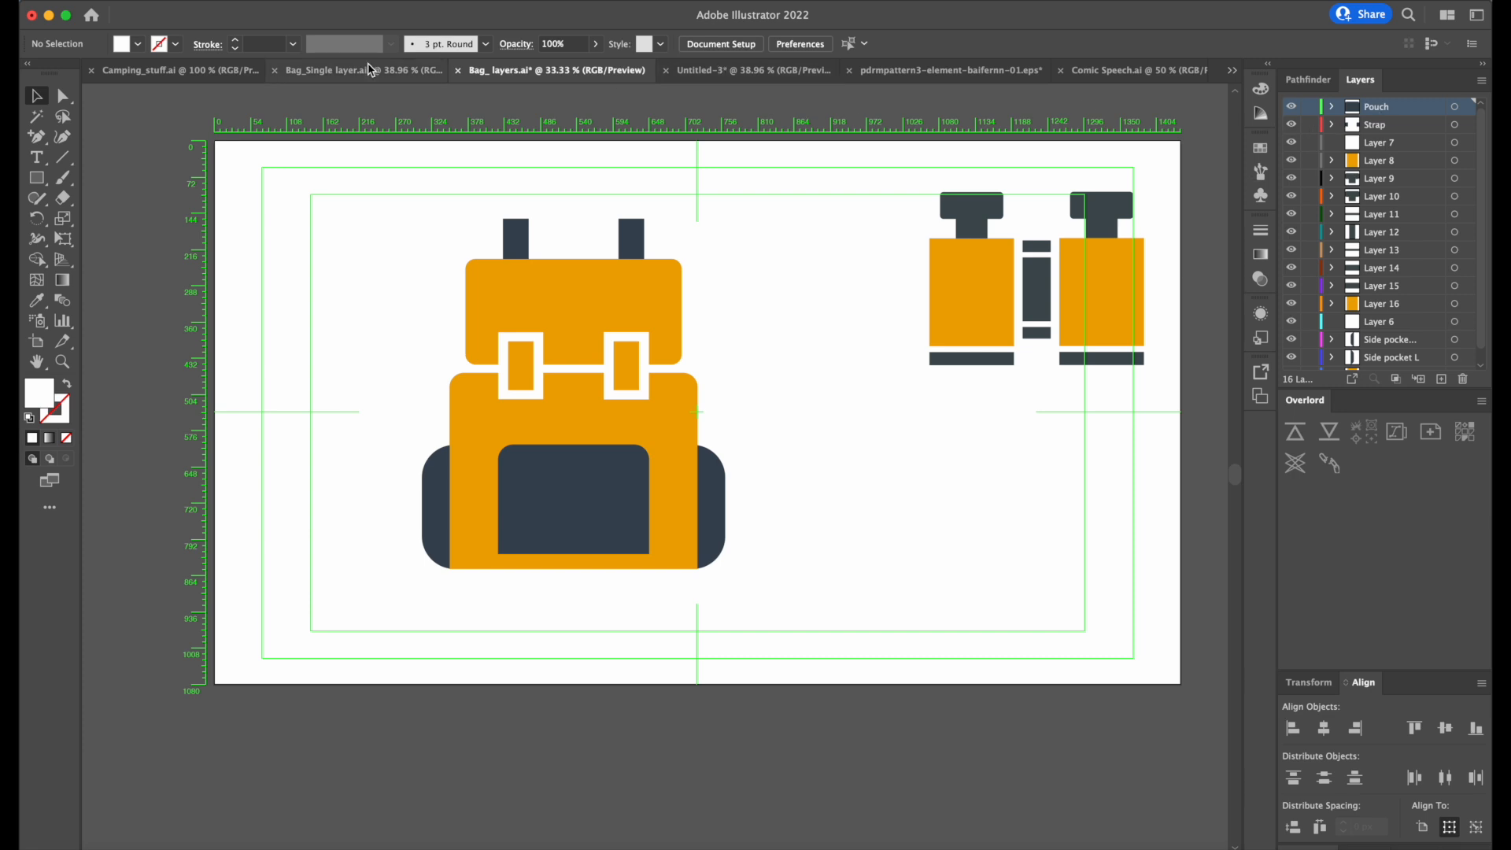
pyautogui.click(370, 70)
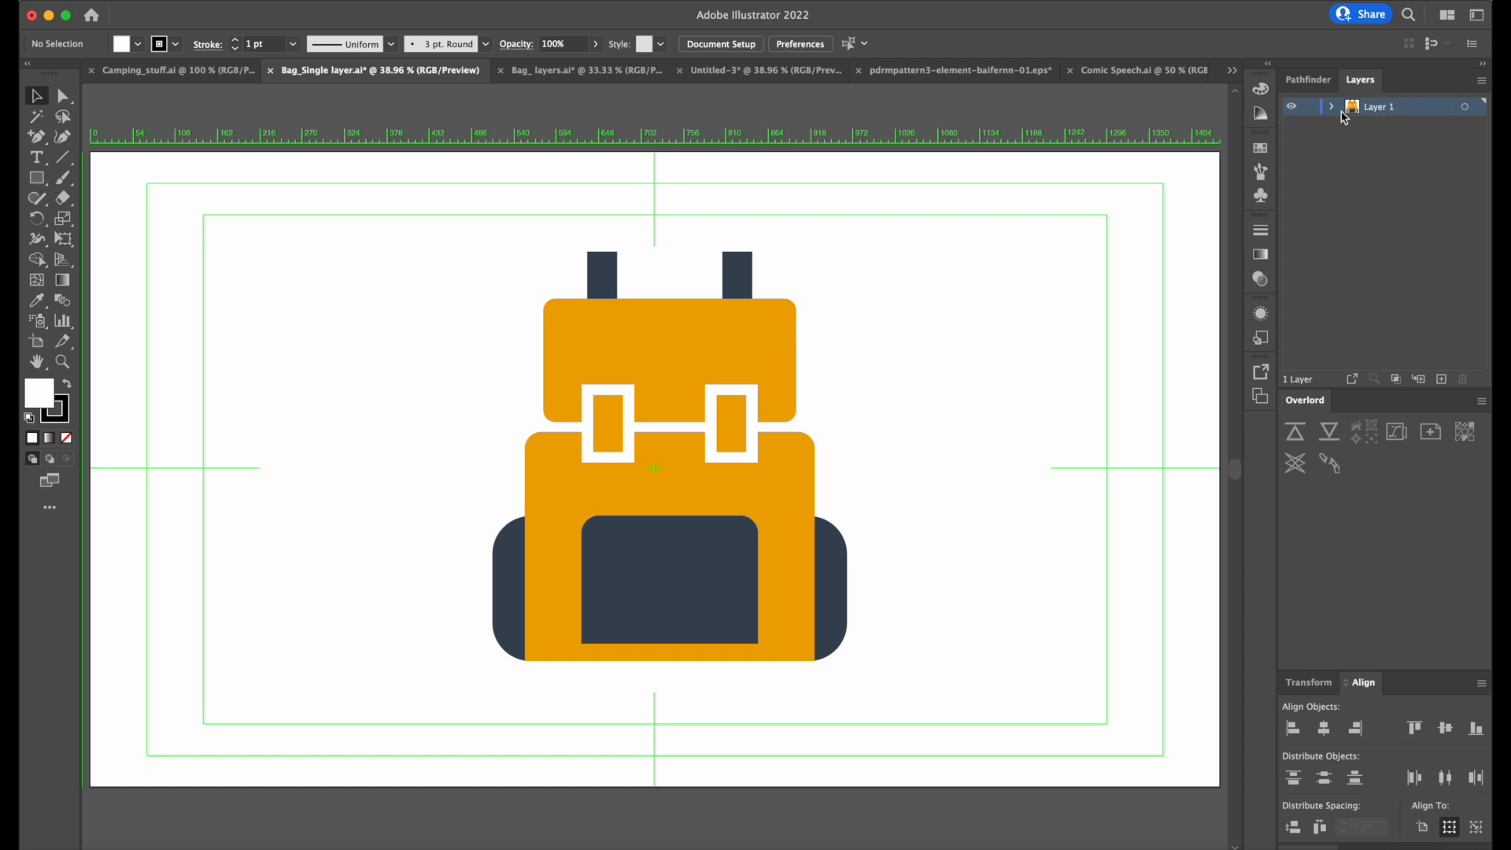
pyautogui.click(1332, 107)
pyautogui.click(1404, 125)
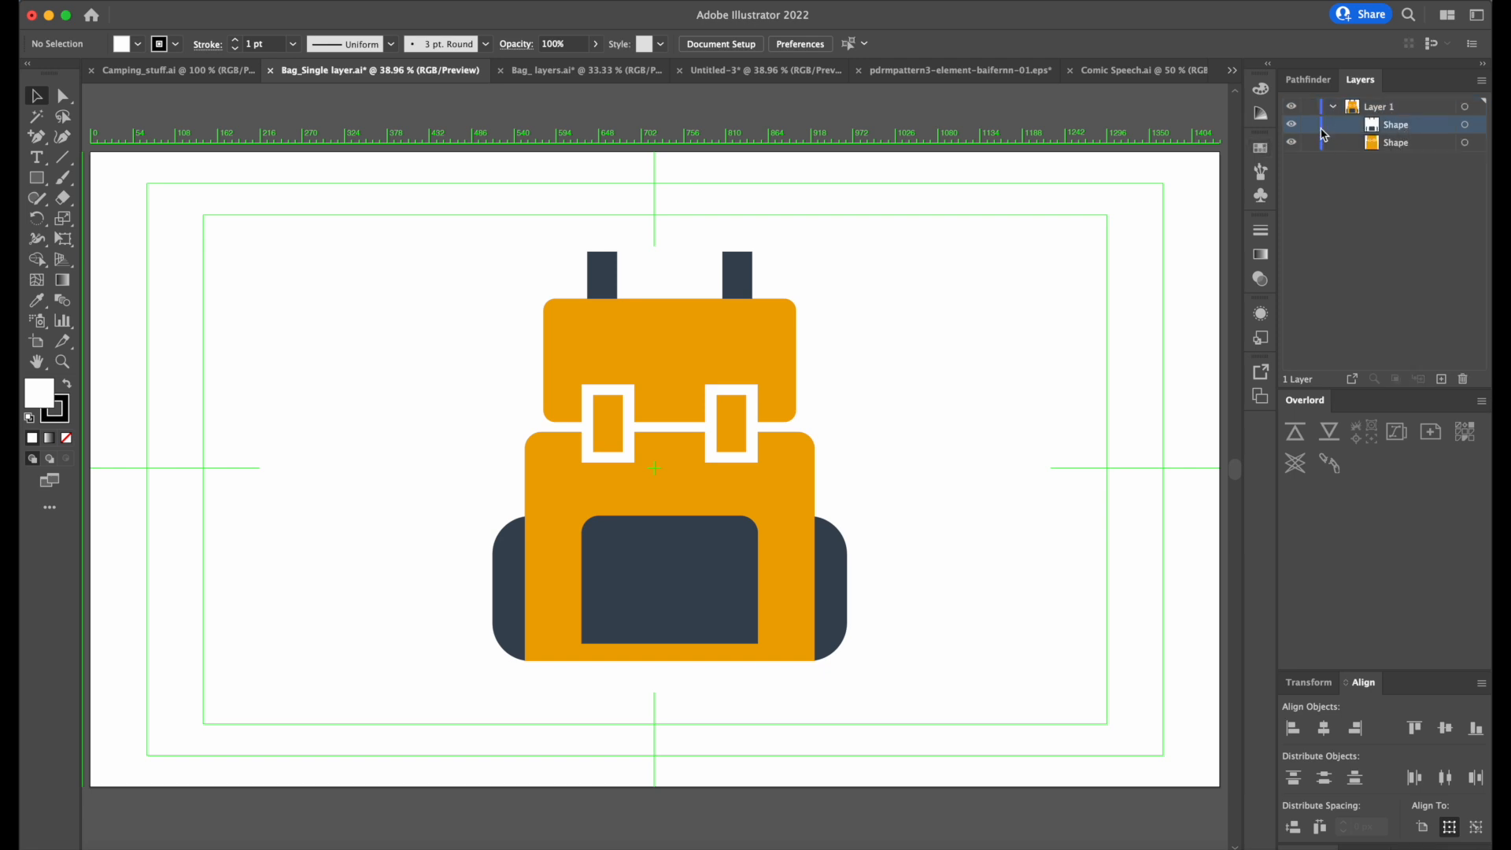
# Draw a rectangle about 333 by 294 px in the empty area to the right of the bag.
pyautogui.press('m')
pyautogui.moveTo(918, 269); pyautogui.dragTo(1114, 441)
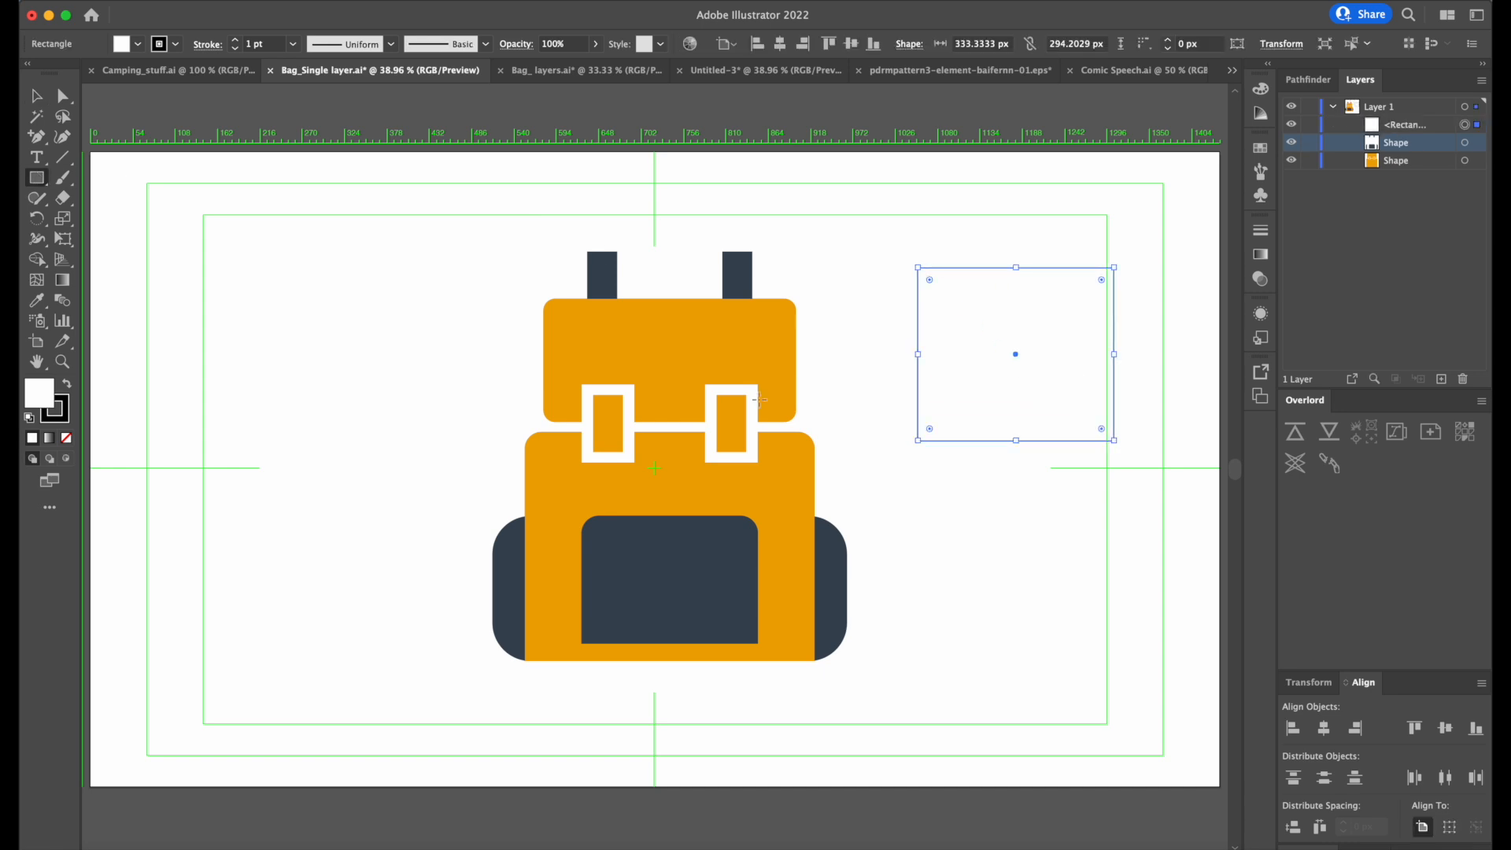
pyautogui.press('b')
pyautogui.press('v')
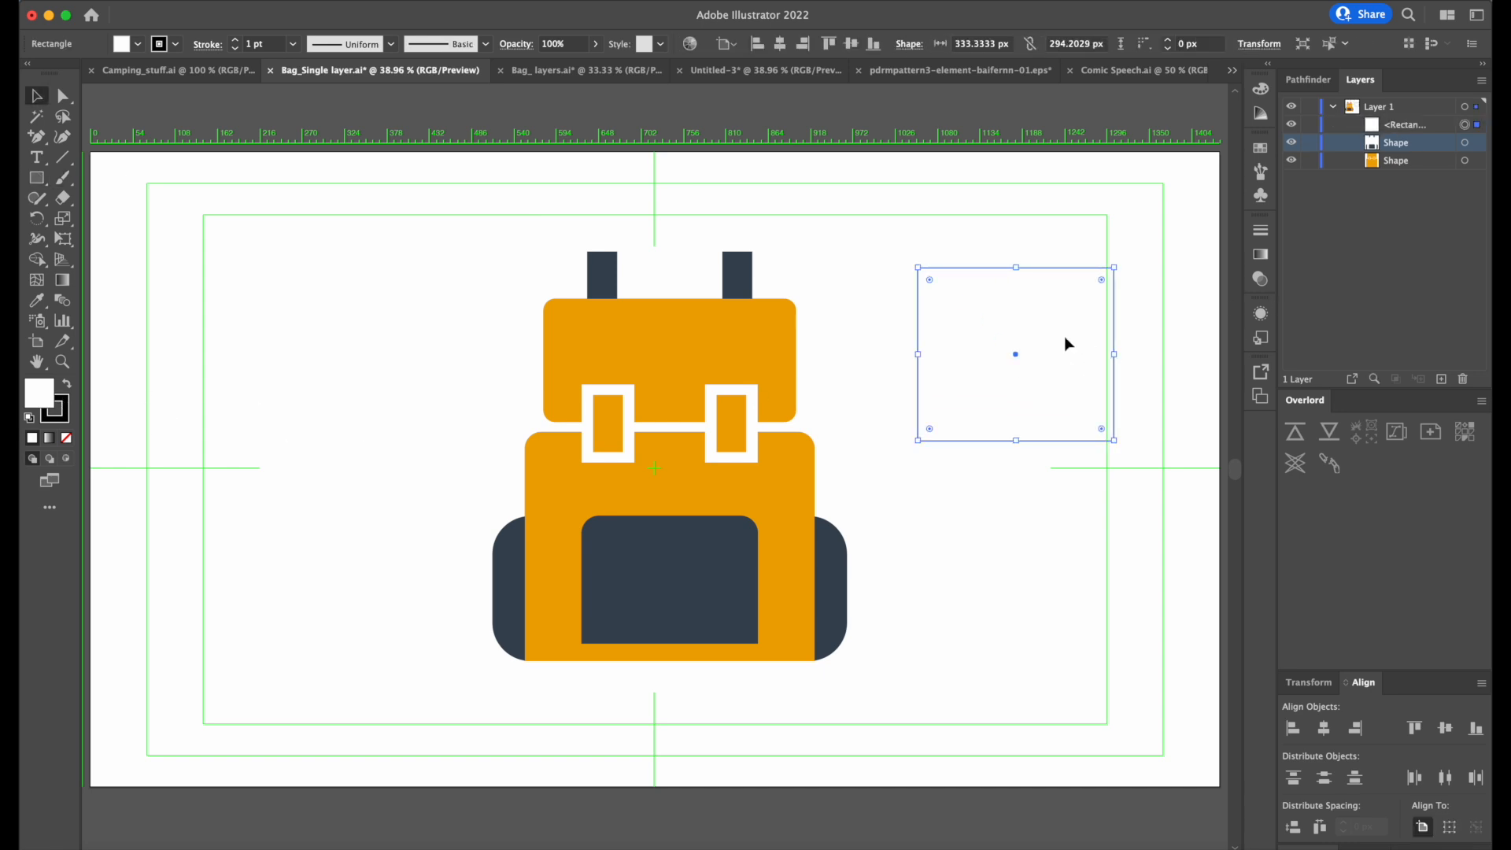
# Fill the new rectangle with bright red and shift it slightly up and to the right.
pyautogui.doubleClick(46, 393)
pyautogui.moveTo(721, 388); pyautogui.dragTo(740, 339)
pyautogui.click(912, 340)
pyautogui.click(1158, 346)
pyautogui.moveTo(1043, 369)
pyautogui.mouseDown()
pyautogui.moveTo(1096, 327)
pyautogui.moveTo(1053, 347)
pyautogui.mouseUp()
pyautogui.click(1417, 129)
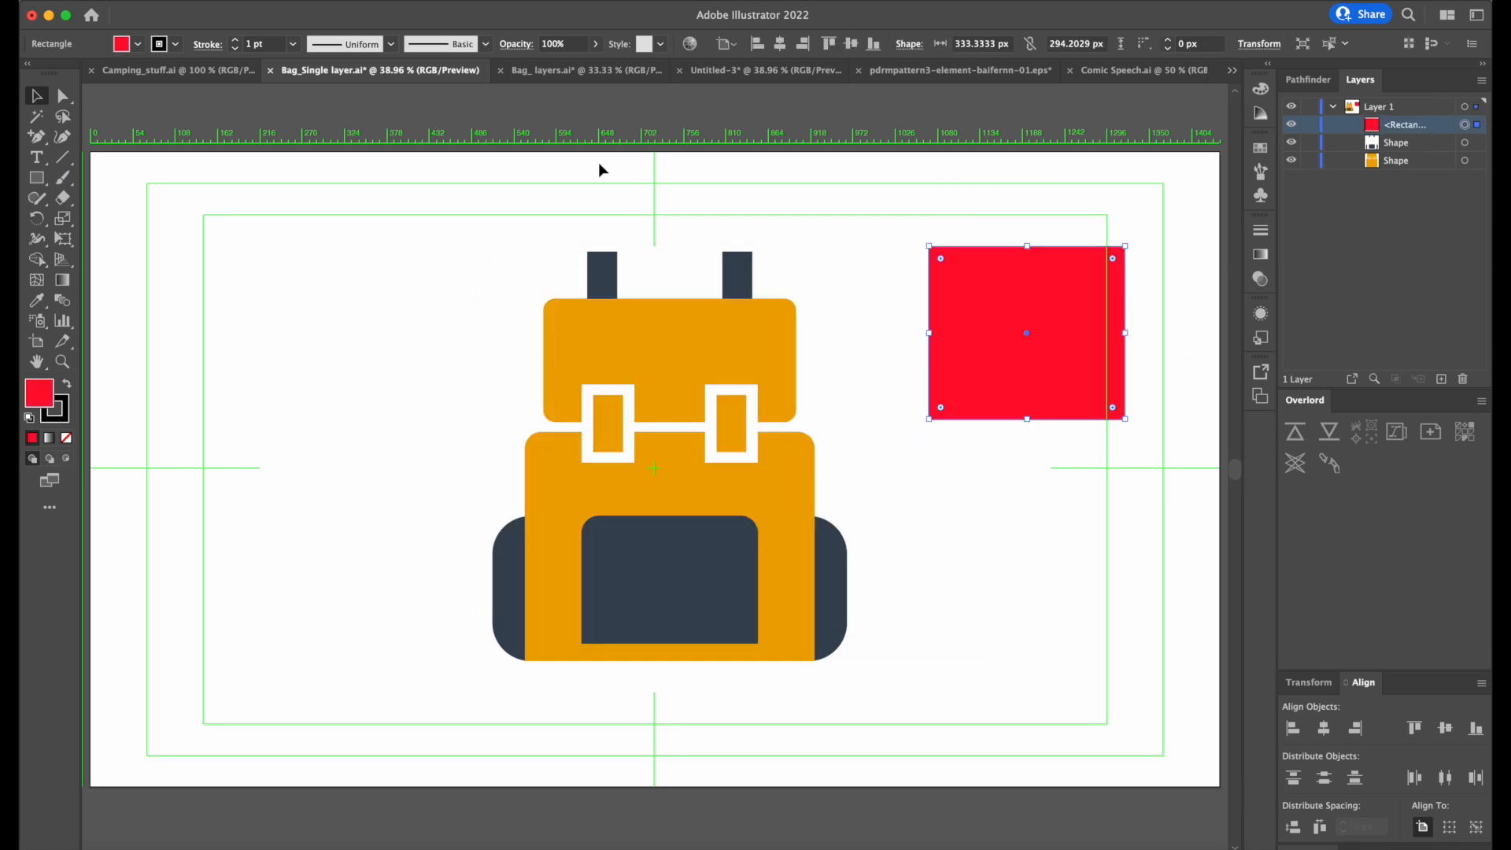
# Add the text "Hello world", enlarge it and place it below the red rectangle.
pyautogui.click(48, 157)
pyautogui.click(808, 189)
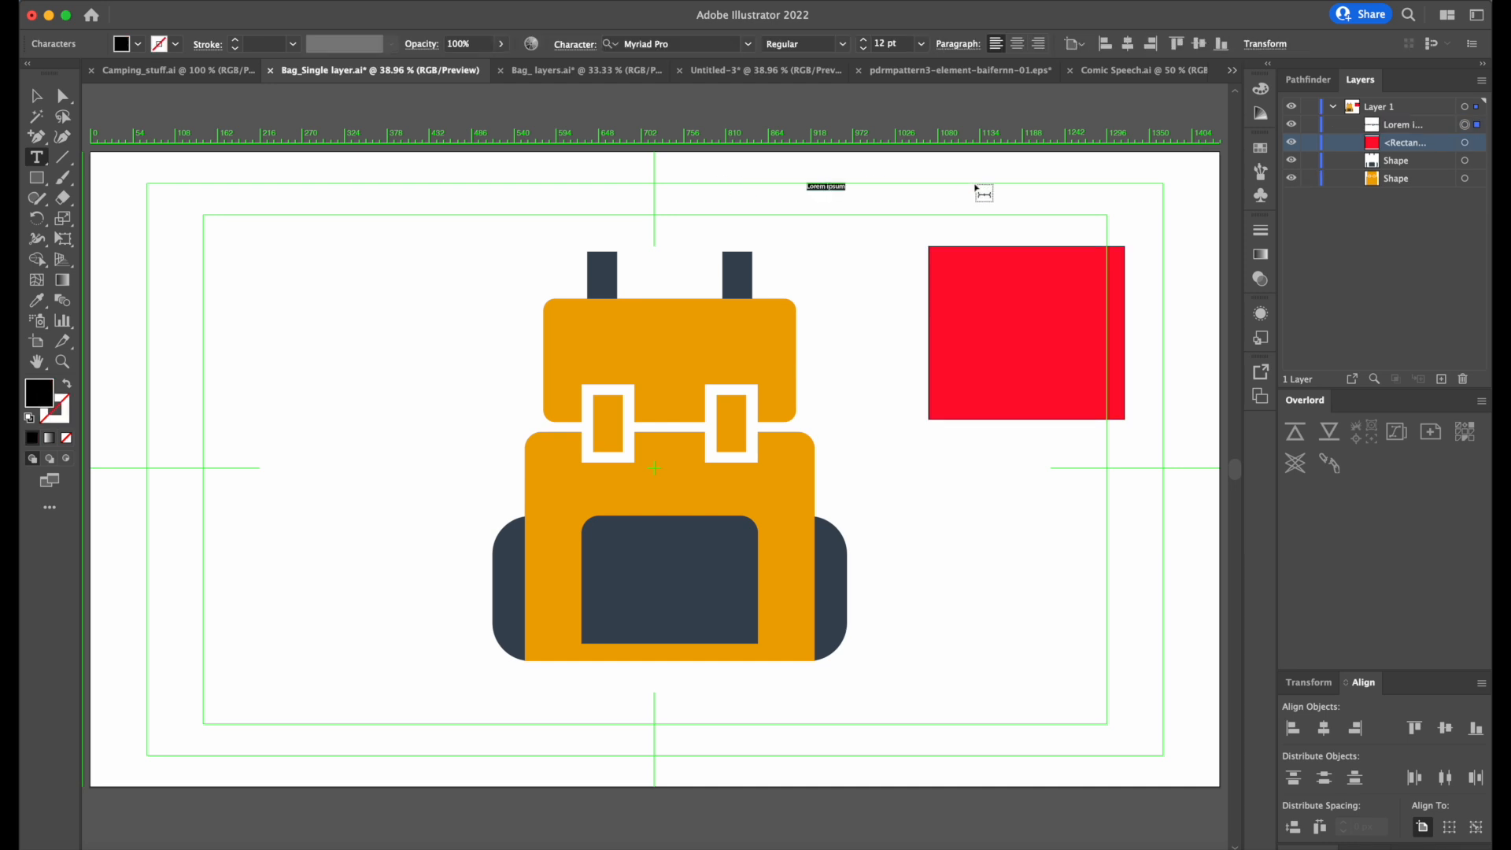
pyautogui.write('Hello world')
pyautogui.press('Escape')
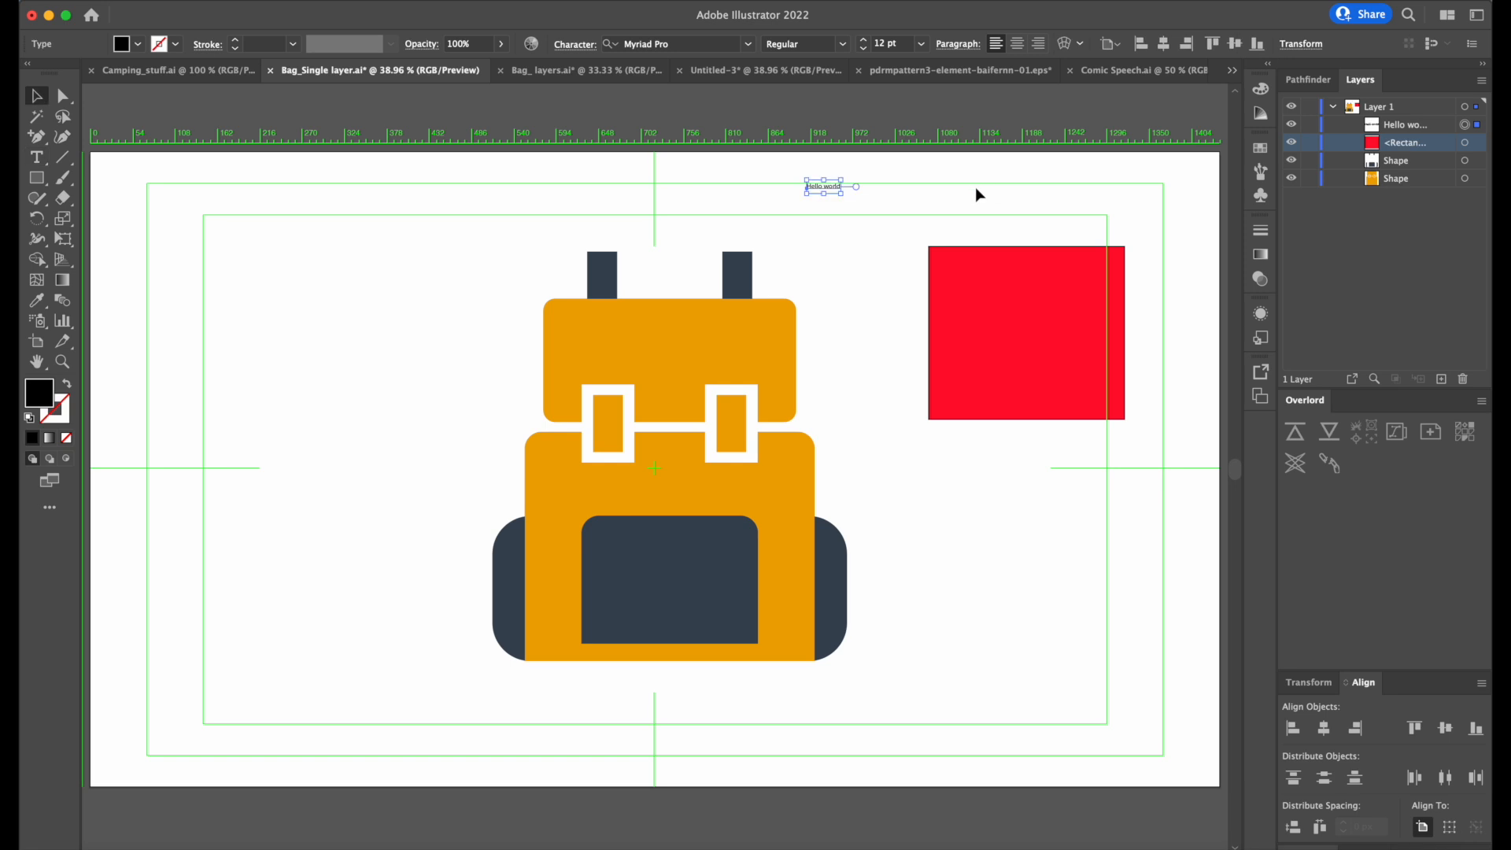
pyautogui.moveTo(844, 197); pyautogui.dragTo(1136, 548)
pyautogui.click(1059, 337)
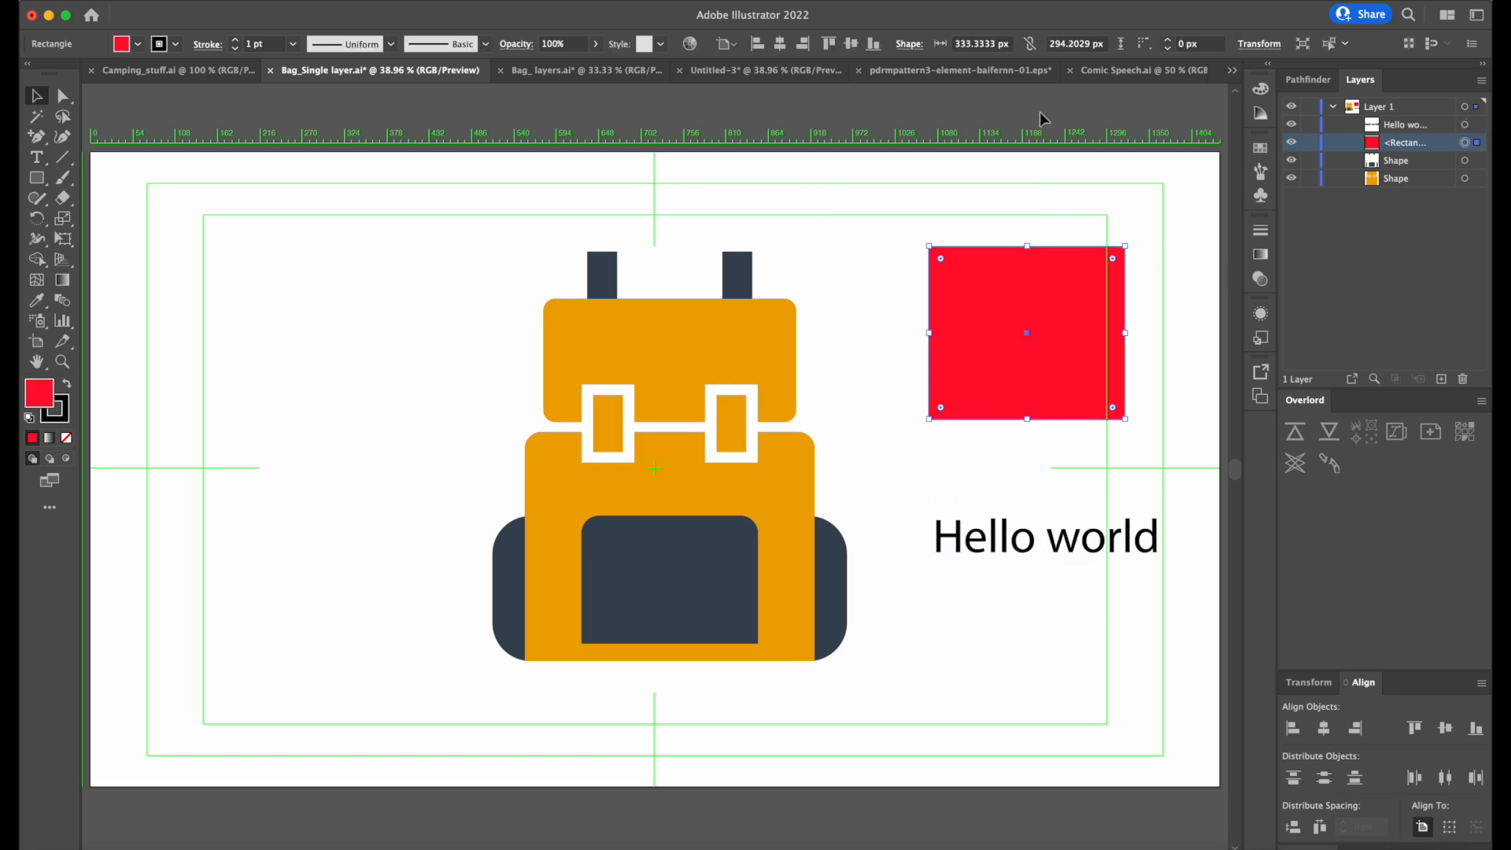
# Switch to After Effects, open the Bag_Single Single layers composition and turn on its transparency grid.
pyautogui.click(818, 848)
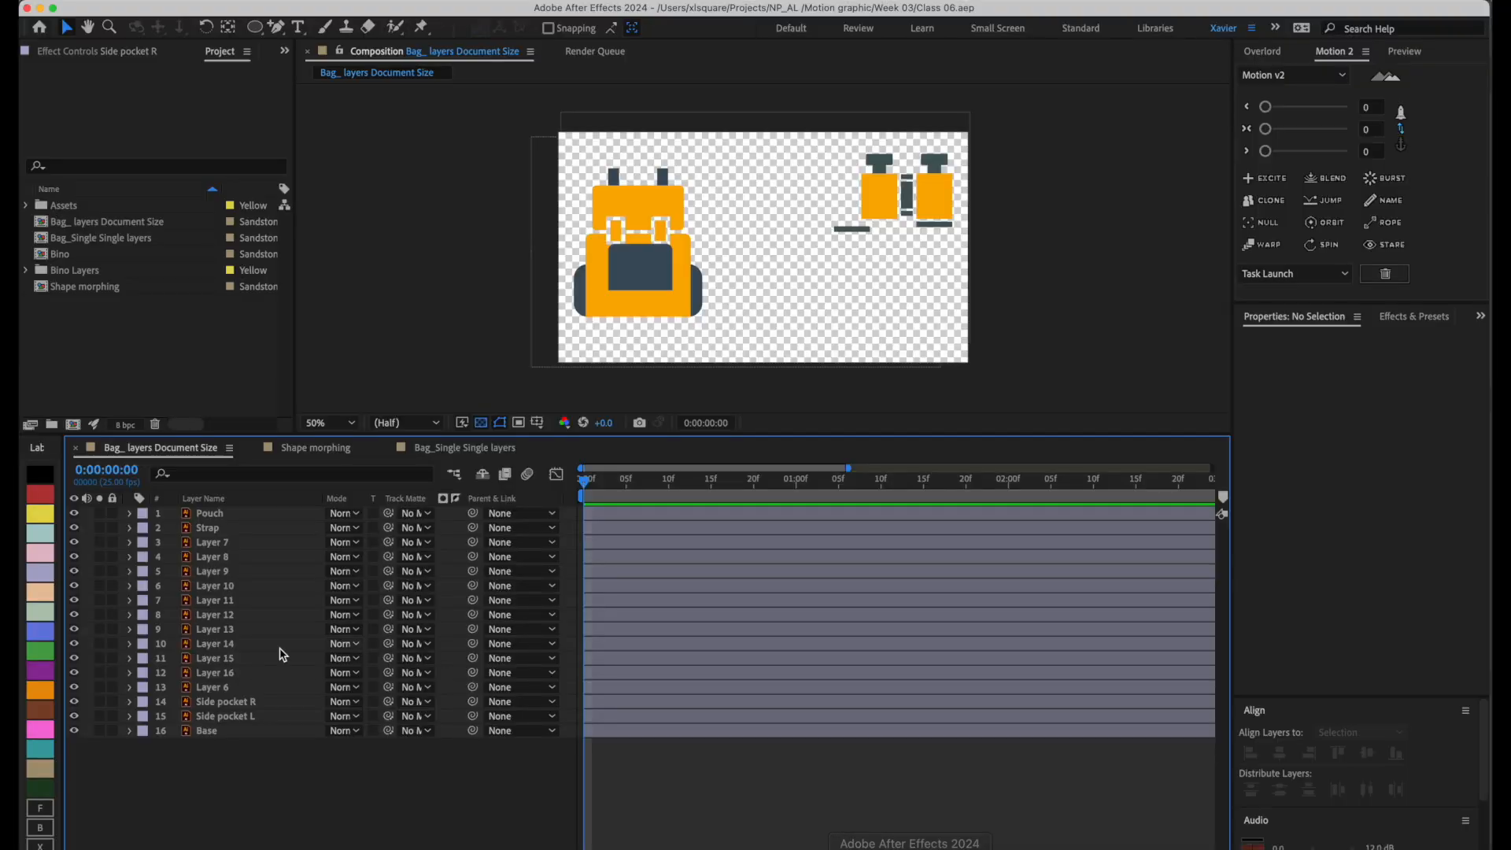
pyautogui.click(472, 447)
pyautogui.click(223, 516)
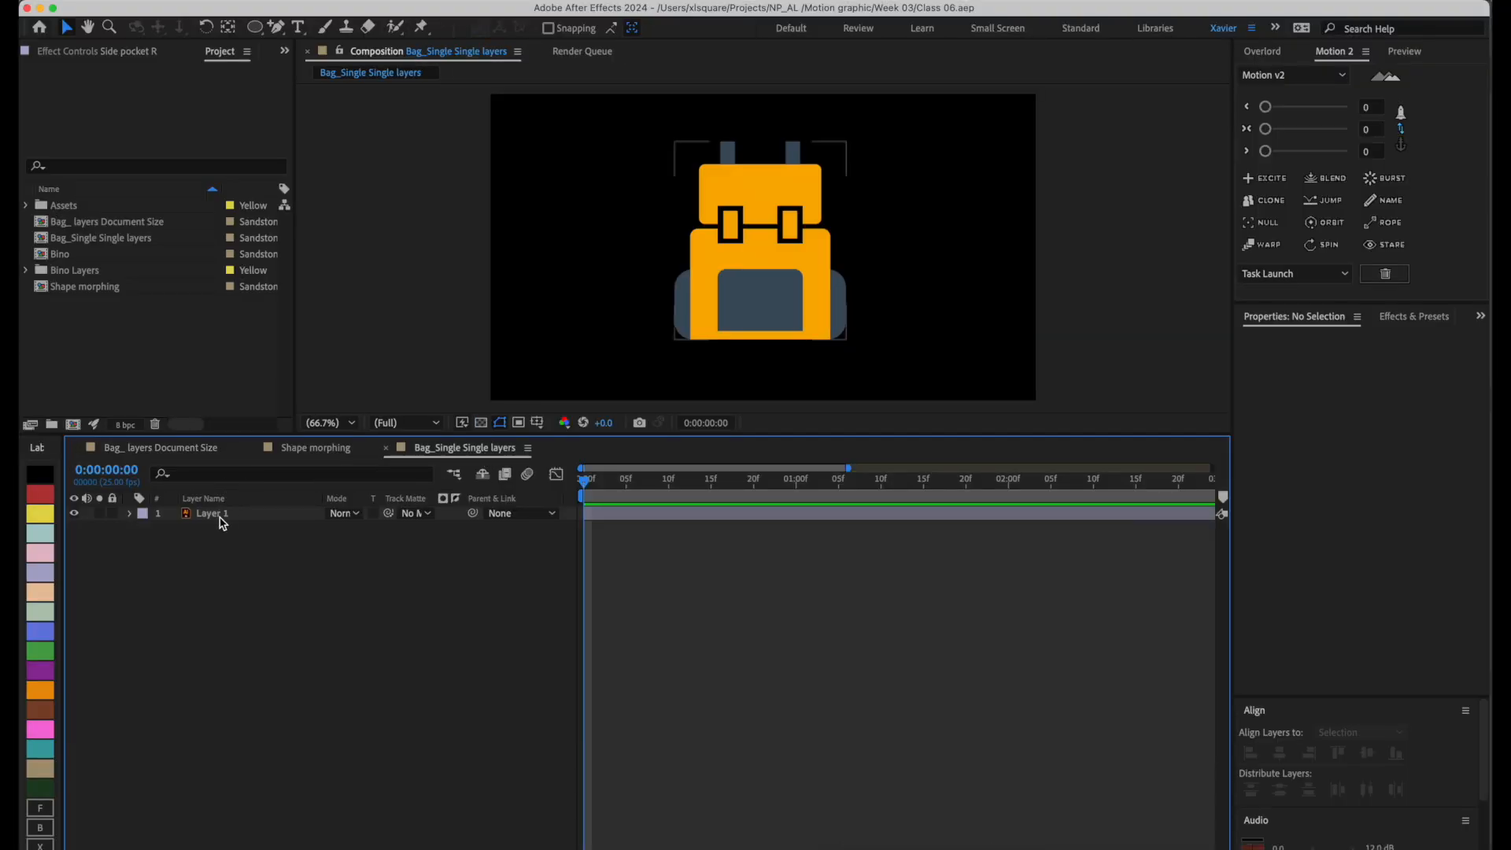
pyautogui.click(957, 619)
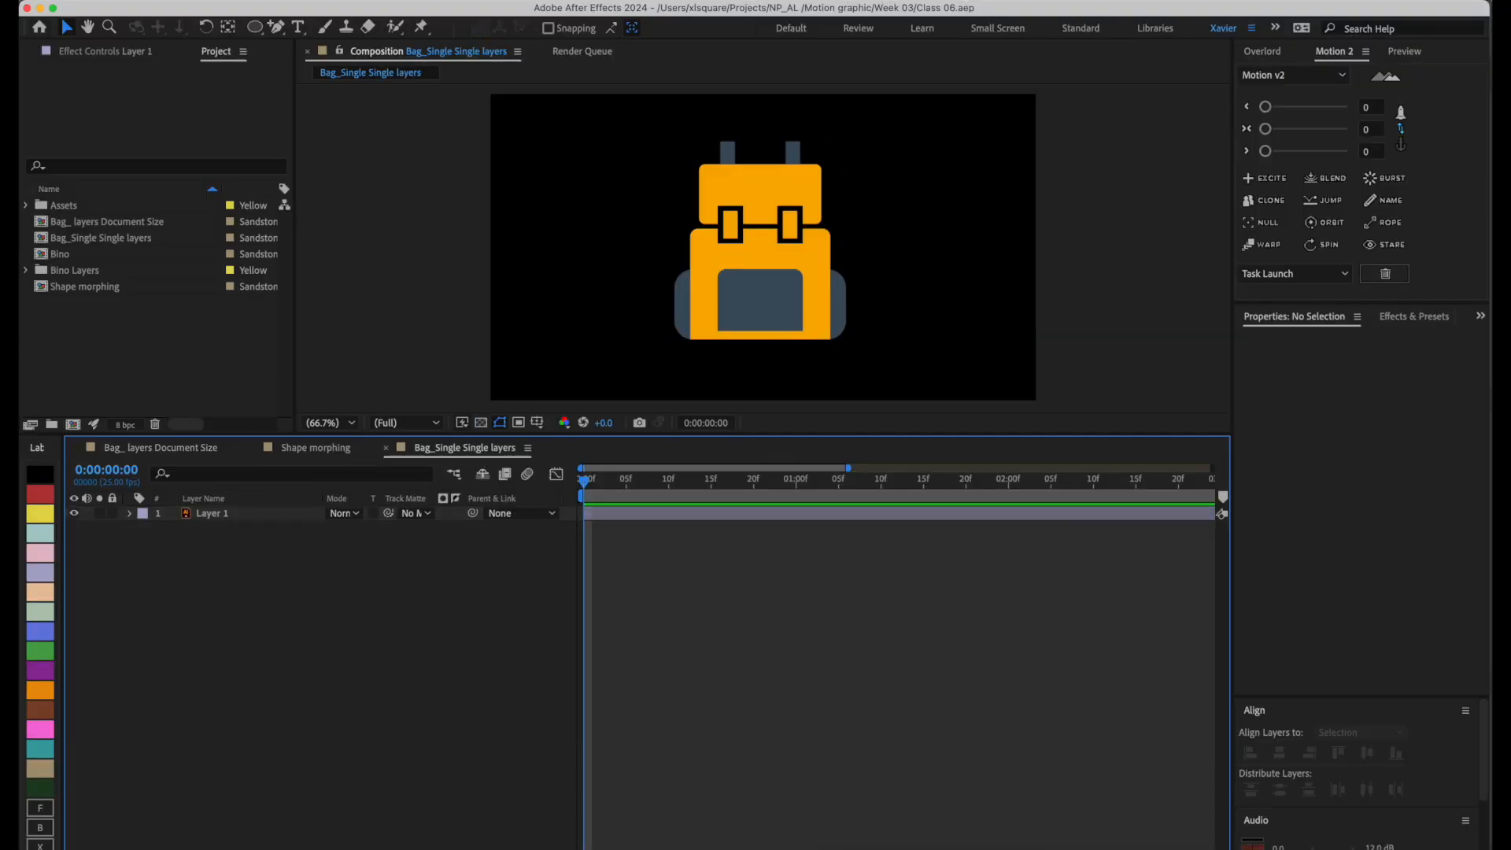
pyautogui.click(482, 423)
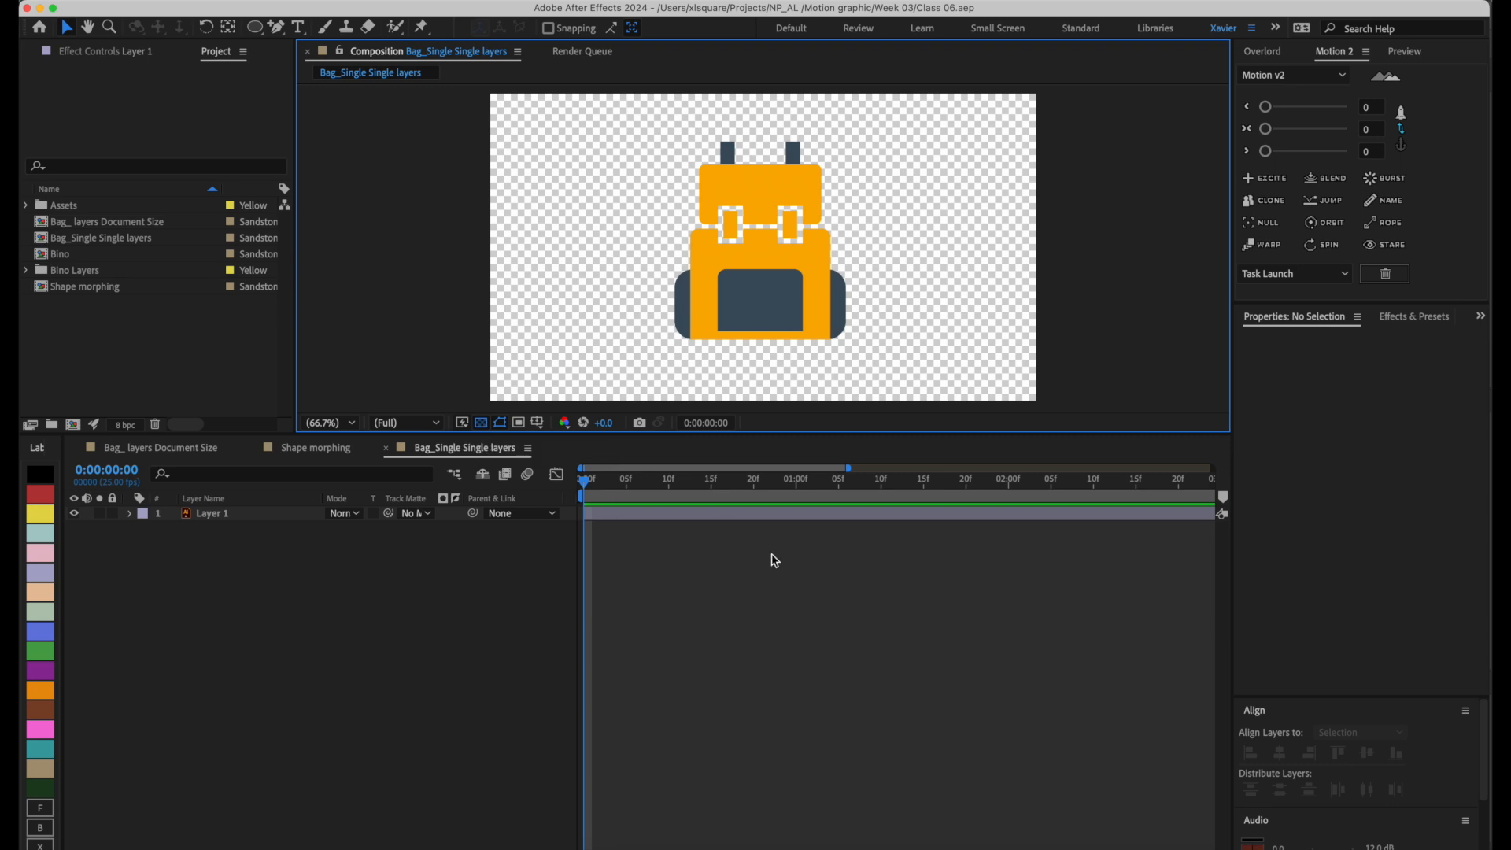
# Save Bag_Single layer.ai in Illustrator and reveal Layer 1's transform properties in the After Effects composition.
pyautogui.click(775, 845)
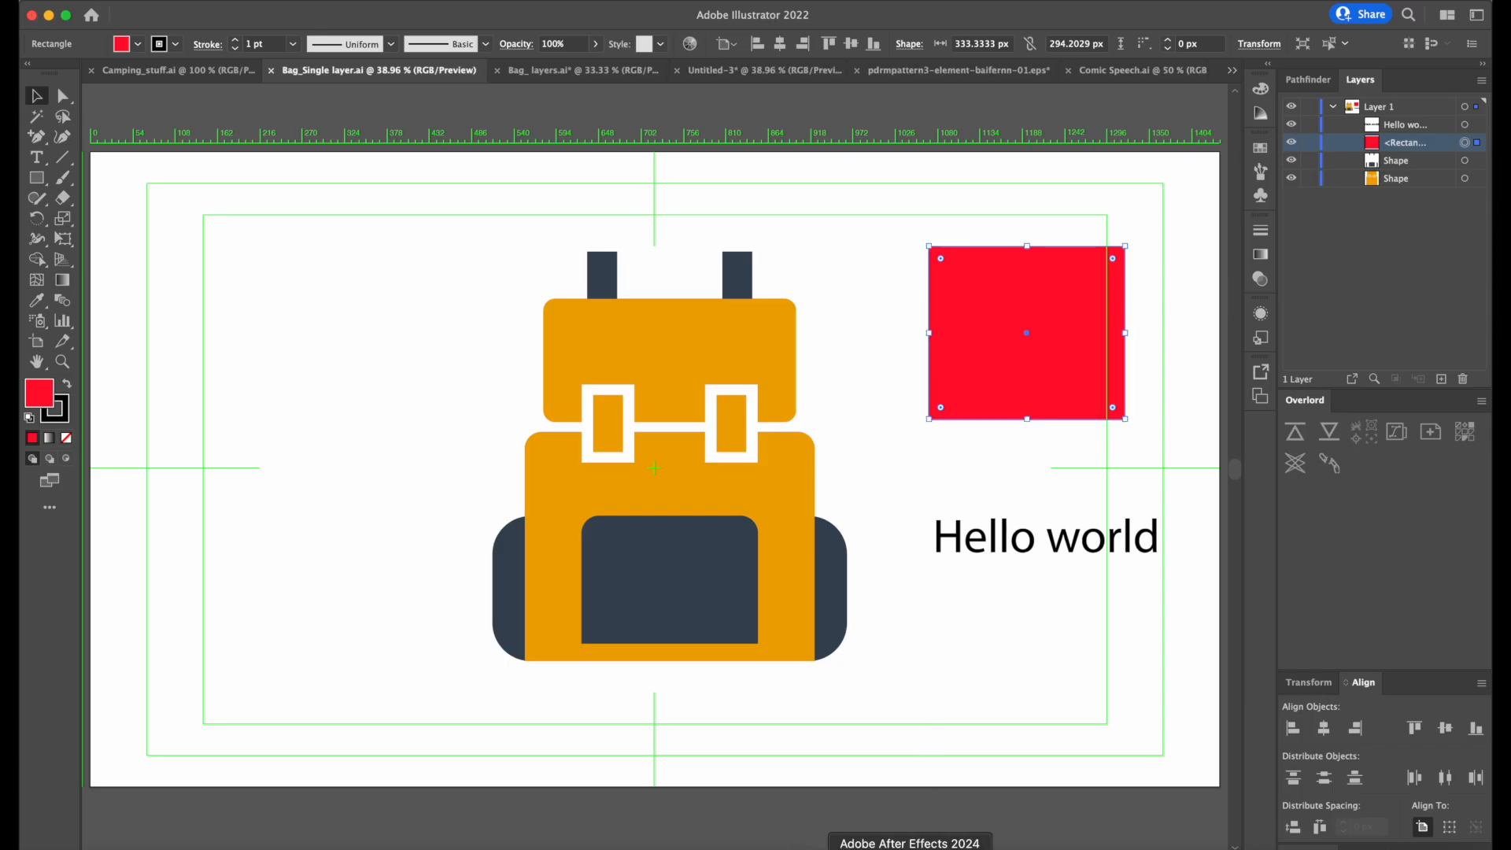
pyautogui.click(910, 847)
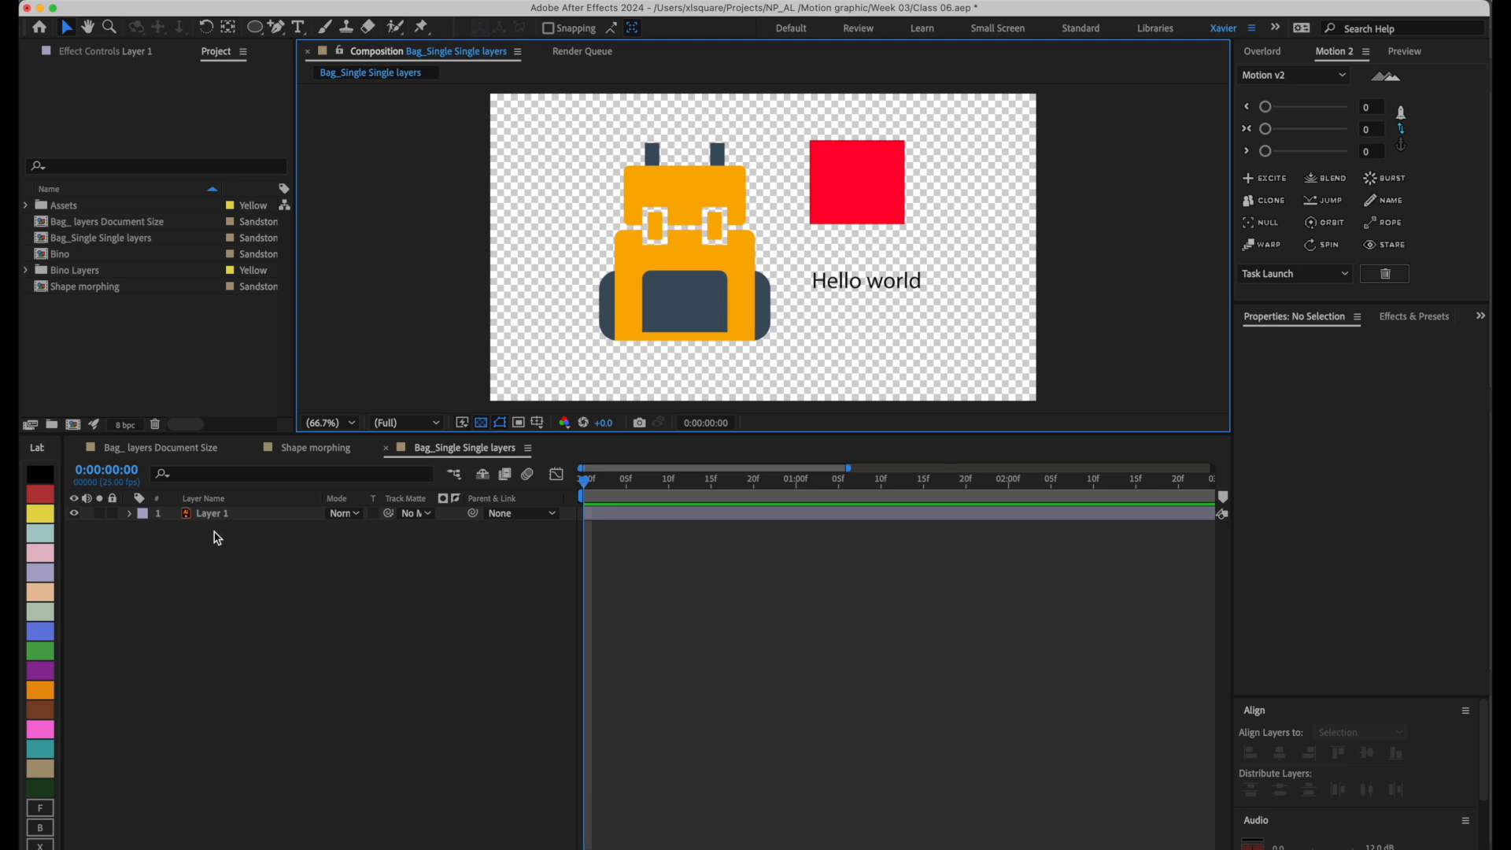
pyautogui.click(131, 516)
pyautogui.click(130, 515)
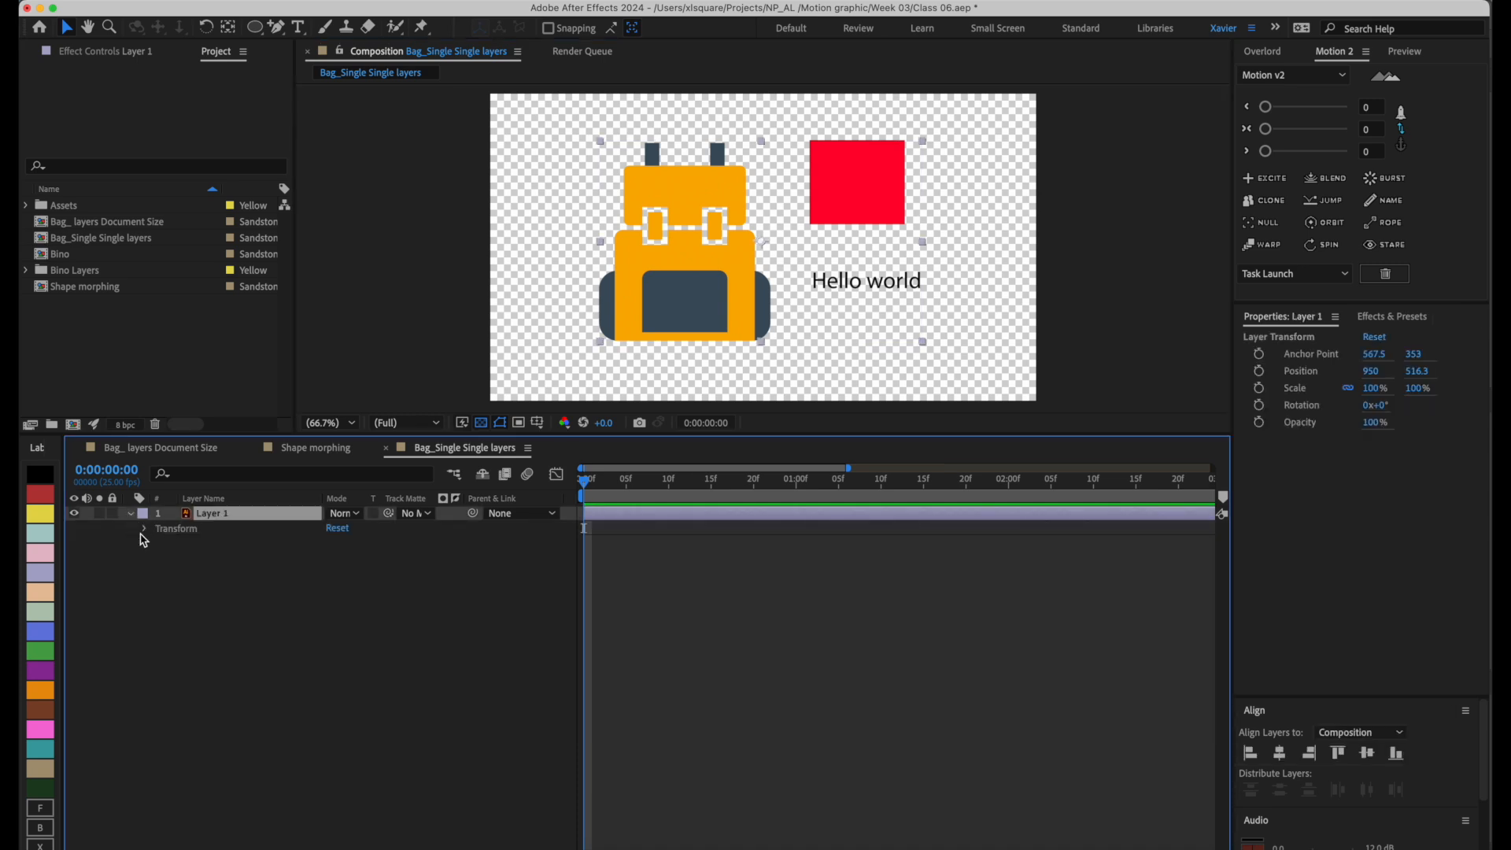
pyautogui.click(145, 528)
# Move Layer 1 to the right in the composition, to a position of about 1064, 519.3.
pyautogui.click(854, 195)
pyautogui.moveTo(853, 195); pyautogui.dragTo(886, 196)
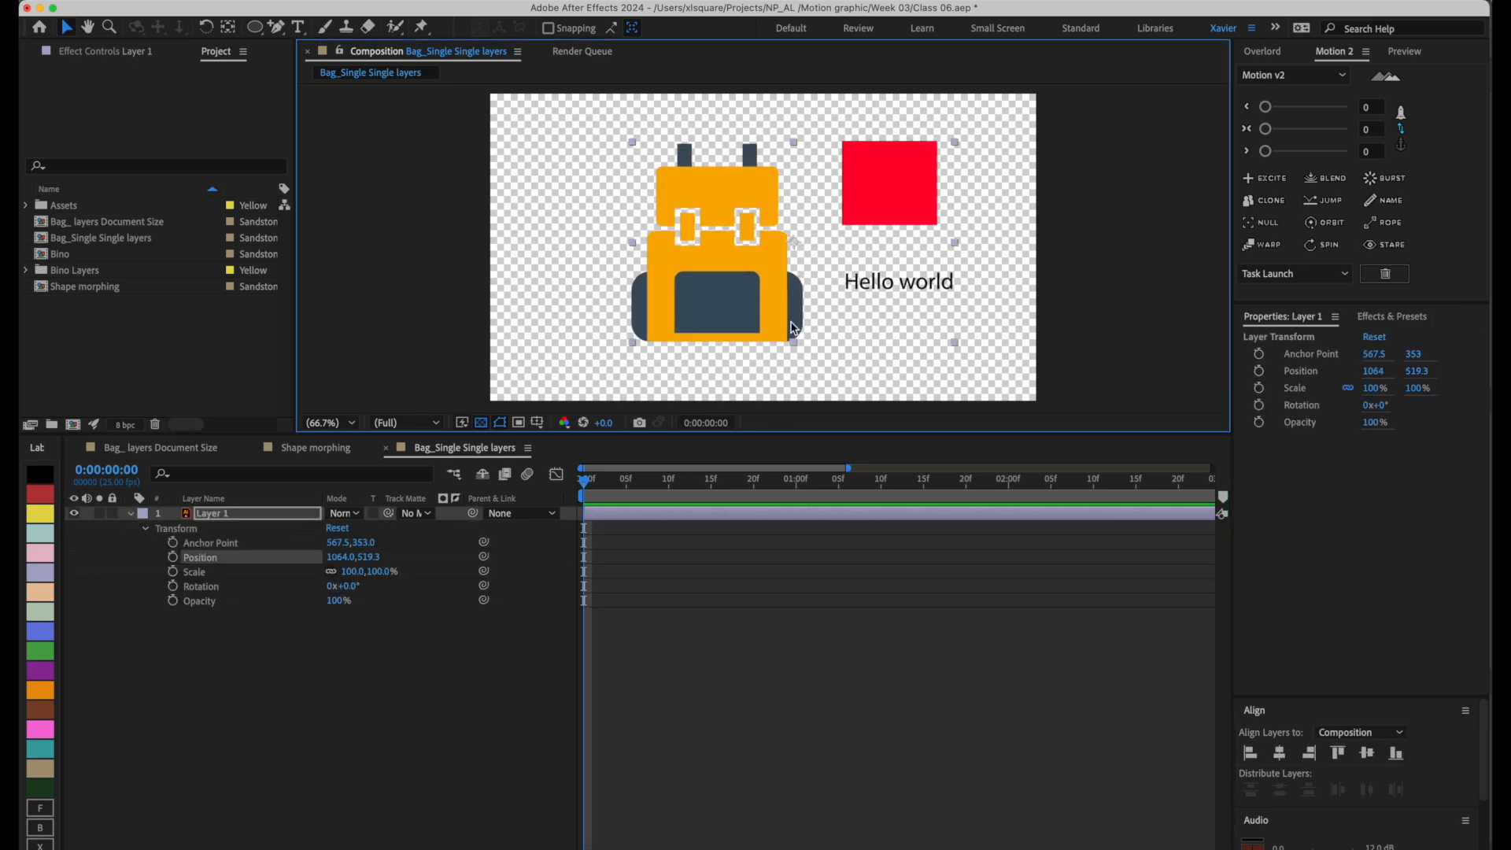
pyautogui.click(740, 521)
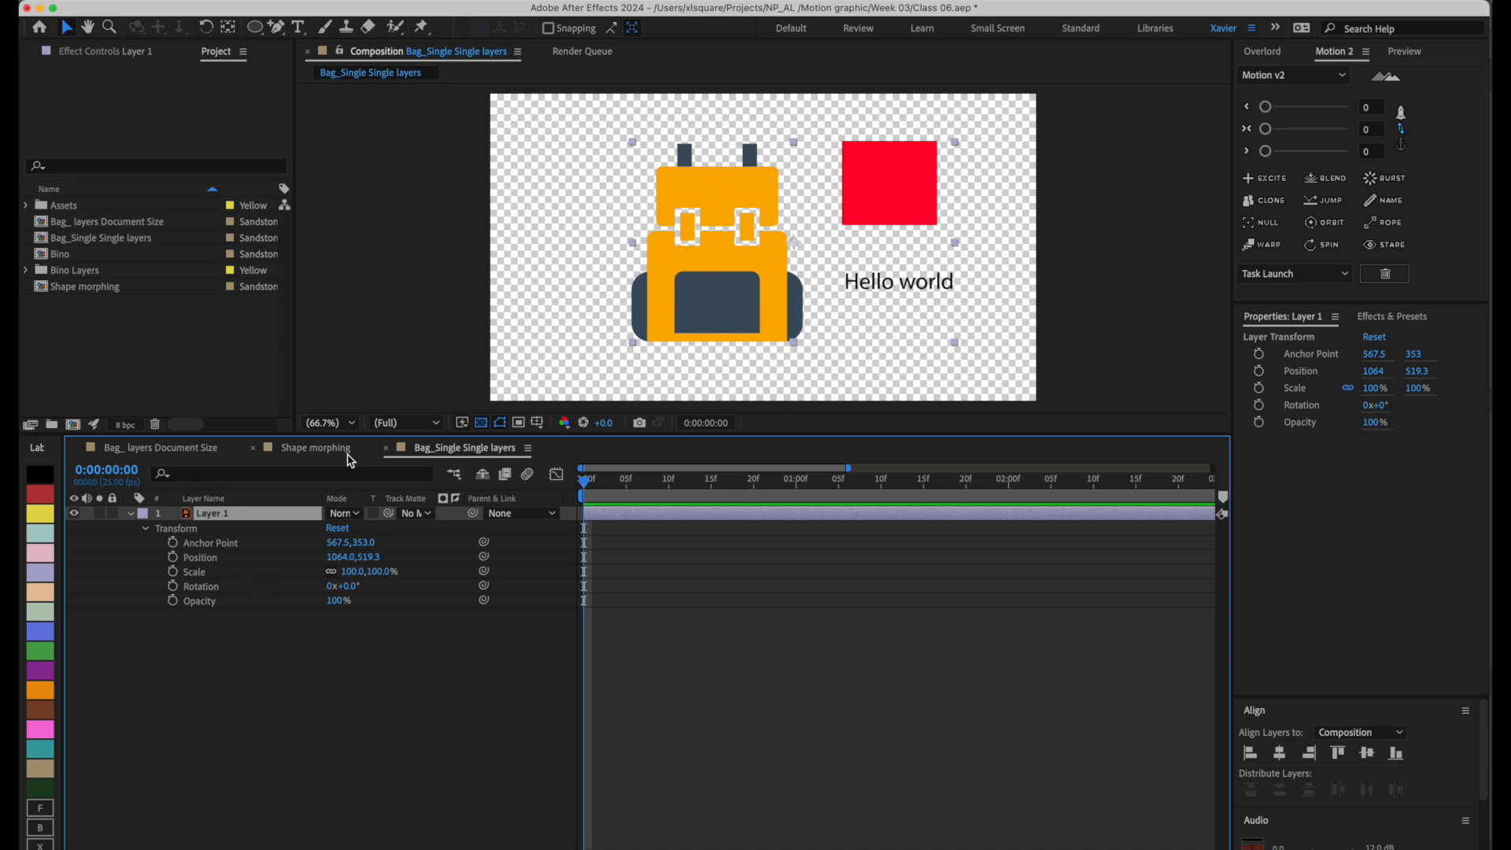
# Switch to Illustrator and delete the red rectangle and the "Hello world" text.
pyautogui.press('super+Tab')
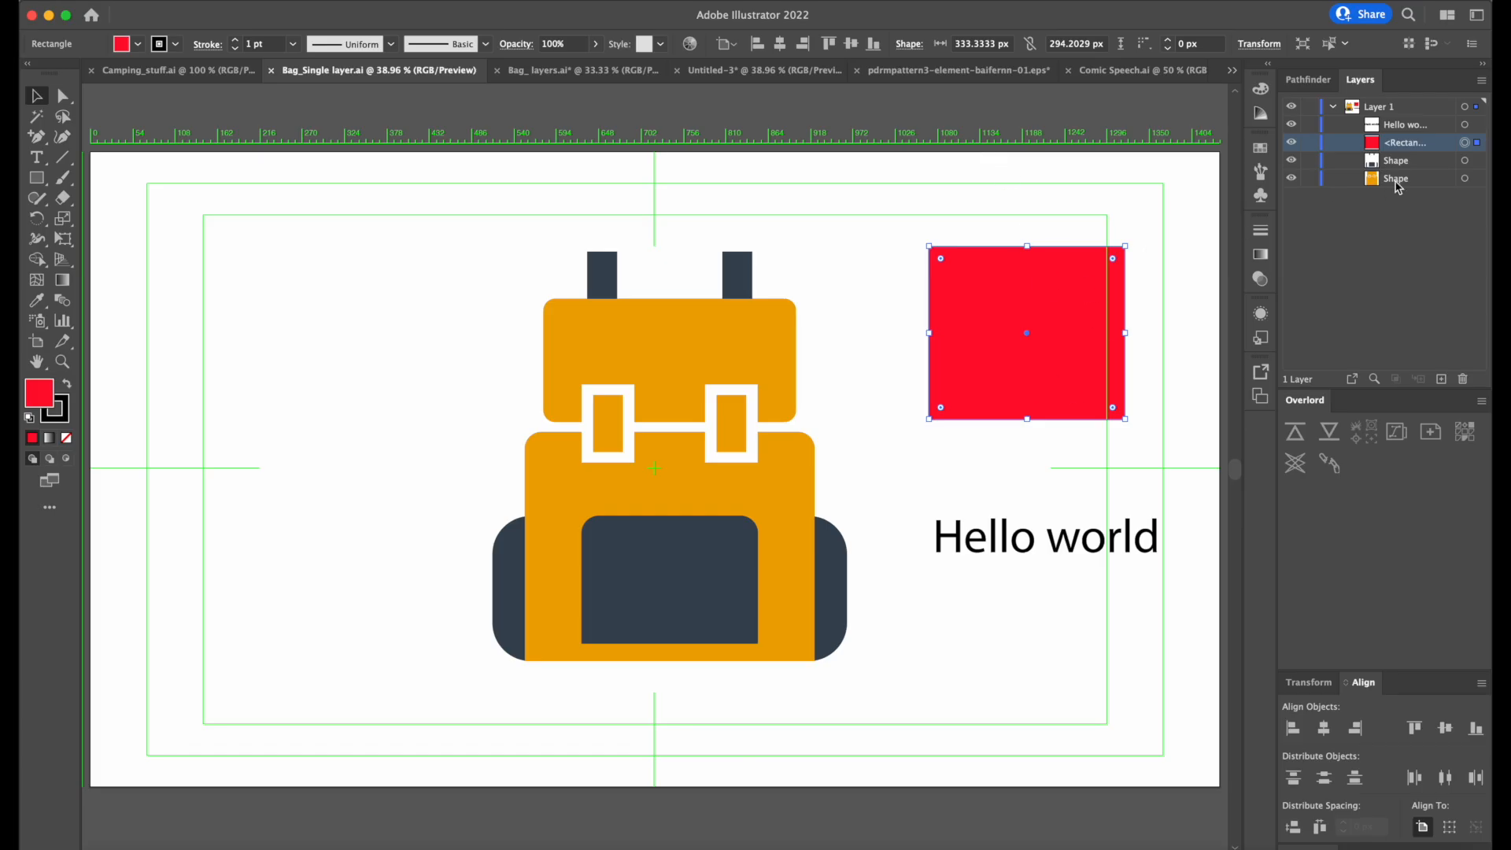
pyautogui.click(1367, 317)
pyautogui.moveTo(1071, 602); pyautogui.dragTo(1015, 231)
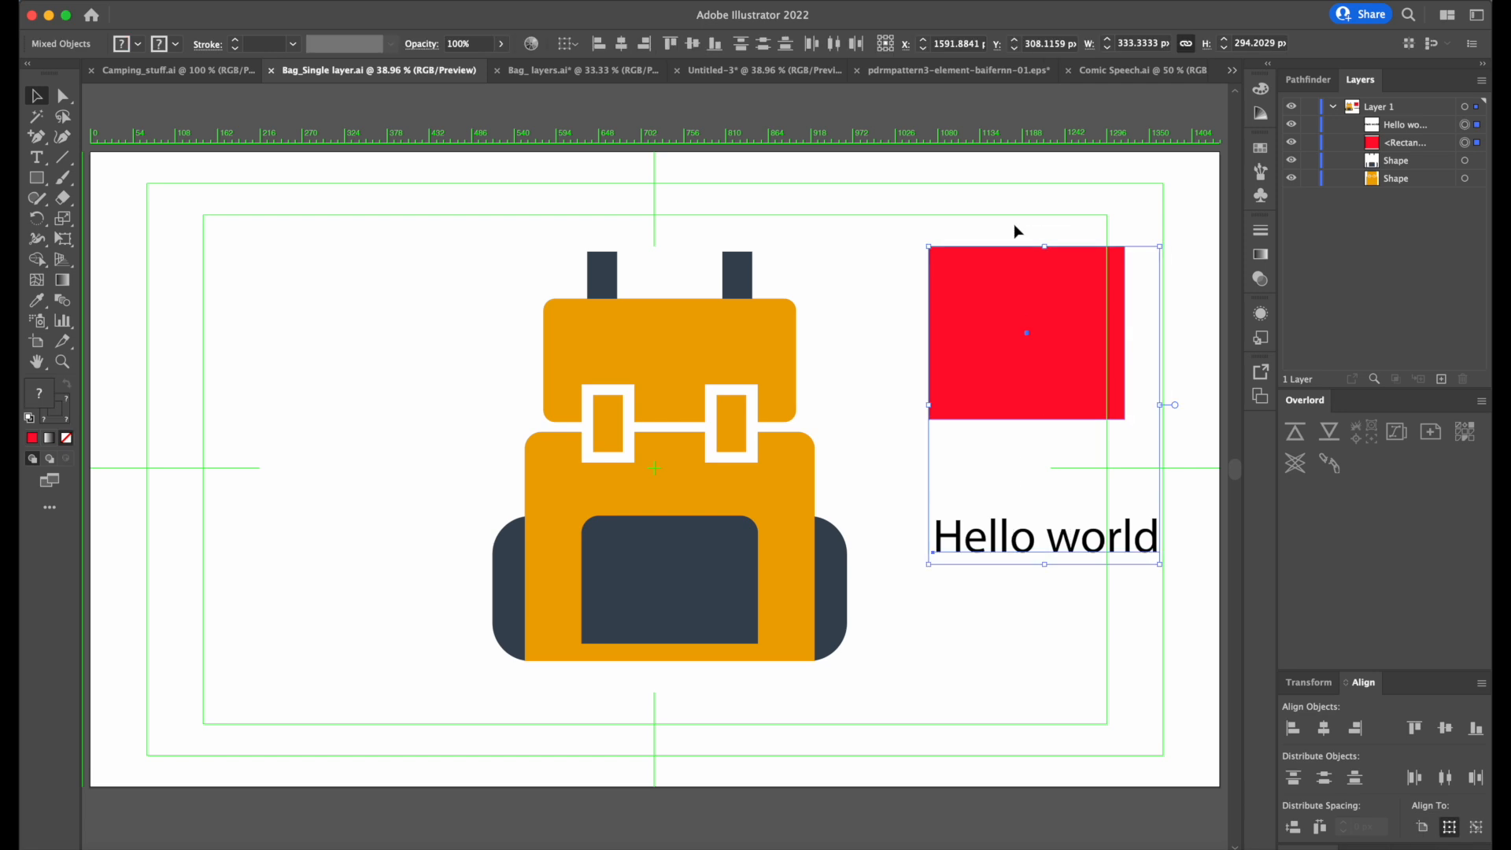
pyautogui.press('Delete')
# Try moving the dark compound shape and the whole bag artwork, and undo the moves.
pyautogui.click(715, 530)
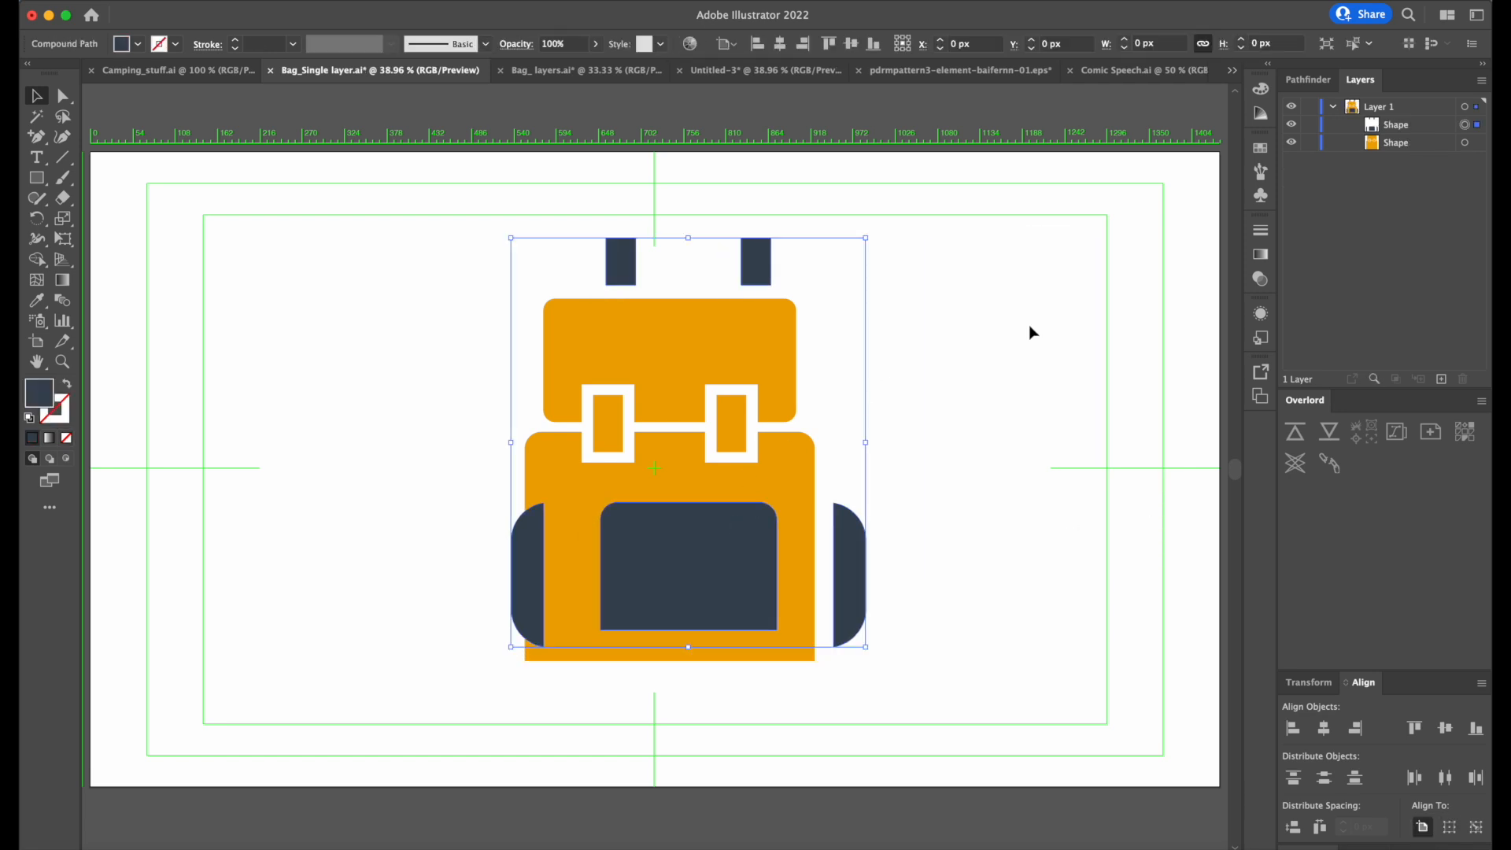
pyautogui.press('super+a')
pyautogui.moveTo(730, 428); pyautogui.dragTo(711, 410)
pyautogui.press('super+z')
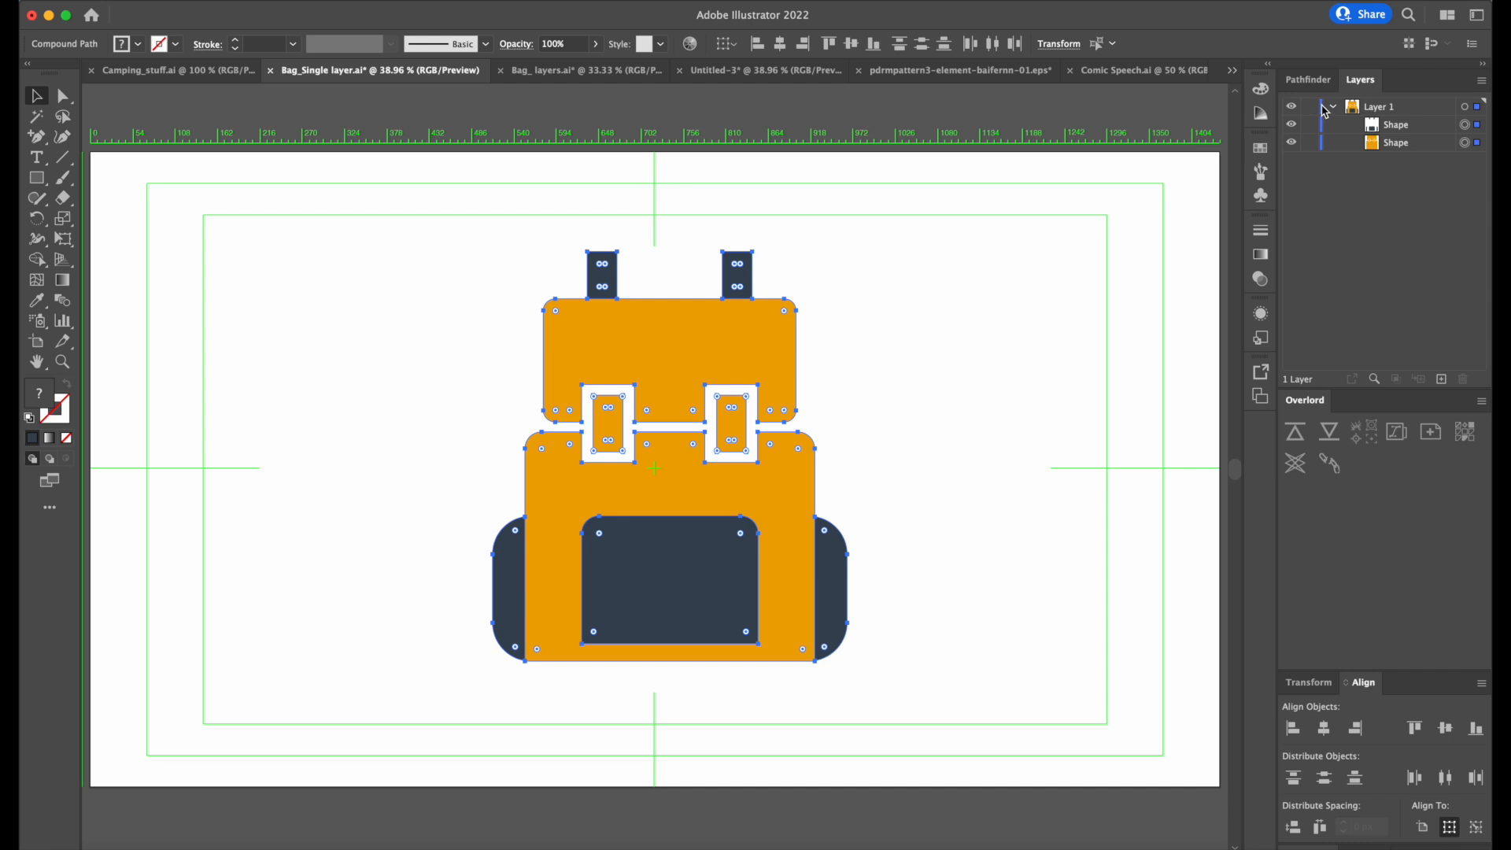
# Collapse Layer 1 and try moving the bag's orange and dark shapes separately, undoing each move.
pyautogui.click(1331, 106)
pyautogui.click(885, 218)
pyautogui.moveTo(733, 334); pyautogui.dragTo(741, 339)
pyautogui.press('super+z')
pyautogui.moveTo(720, 559)
pyautogui.mouseDown()
pyautogui.moveTo(772, 546)
pyautogui.moveTo(726, 550)
pyautogui.mouseUp()
pyautogui.press('super+z')
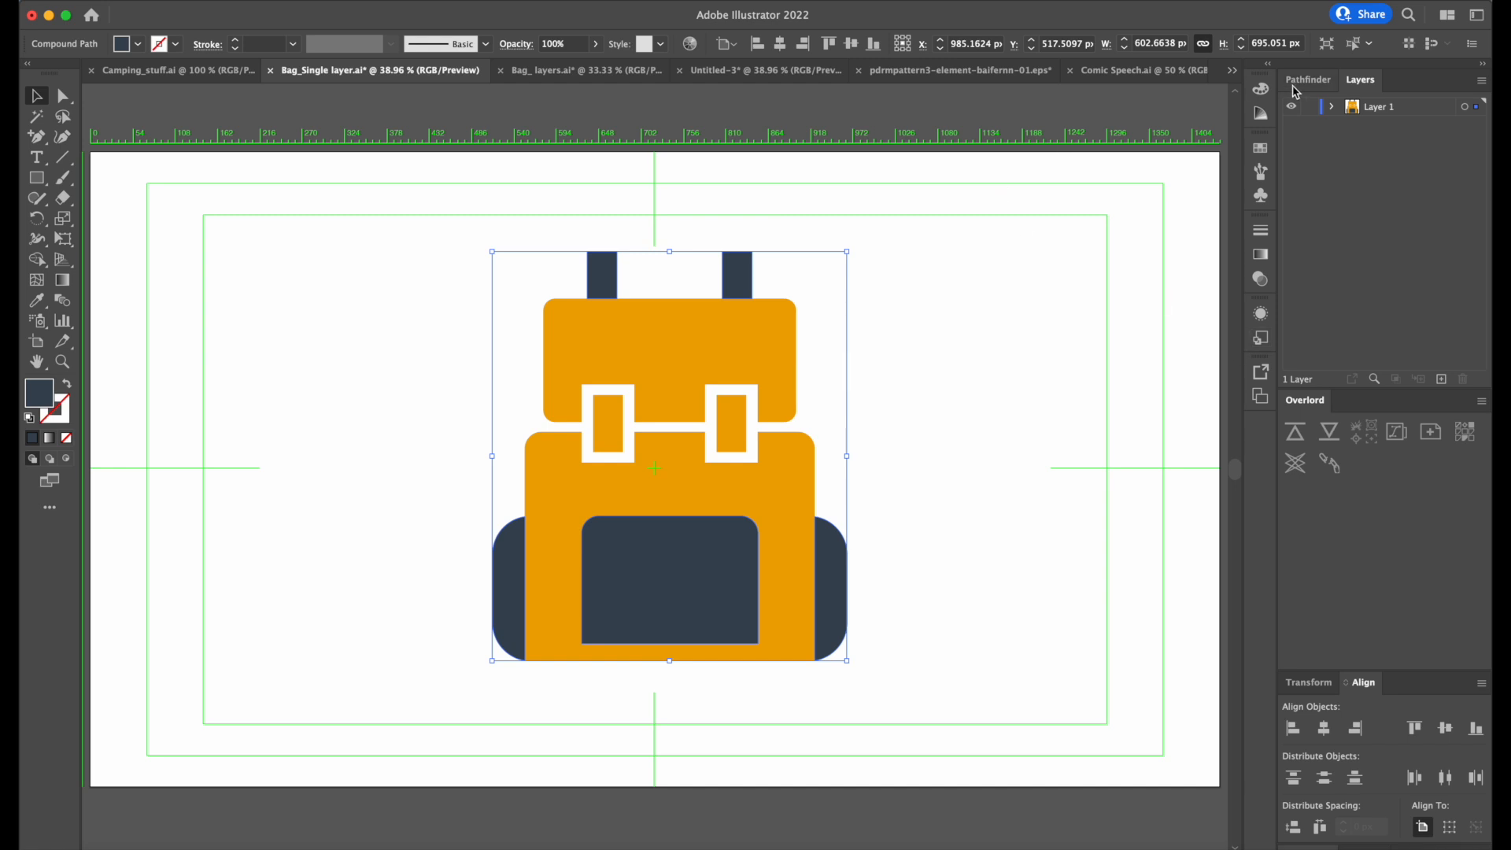
# Open Bag_ layers.ai and examine how its layers match the separate bag and binocular parts.
pyautogui.click(600, 72)
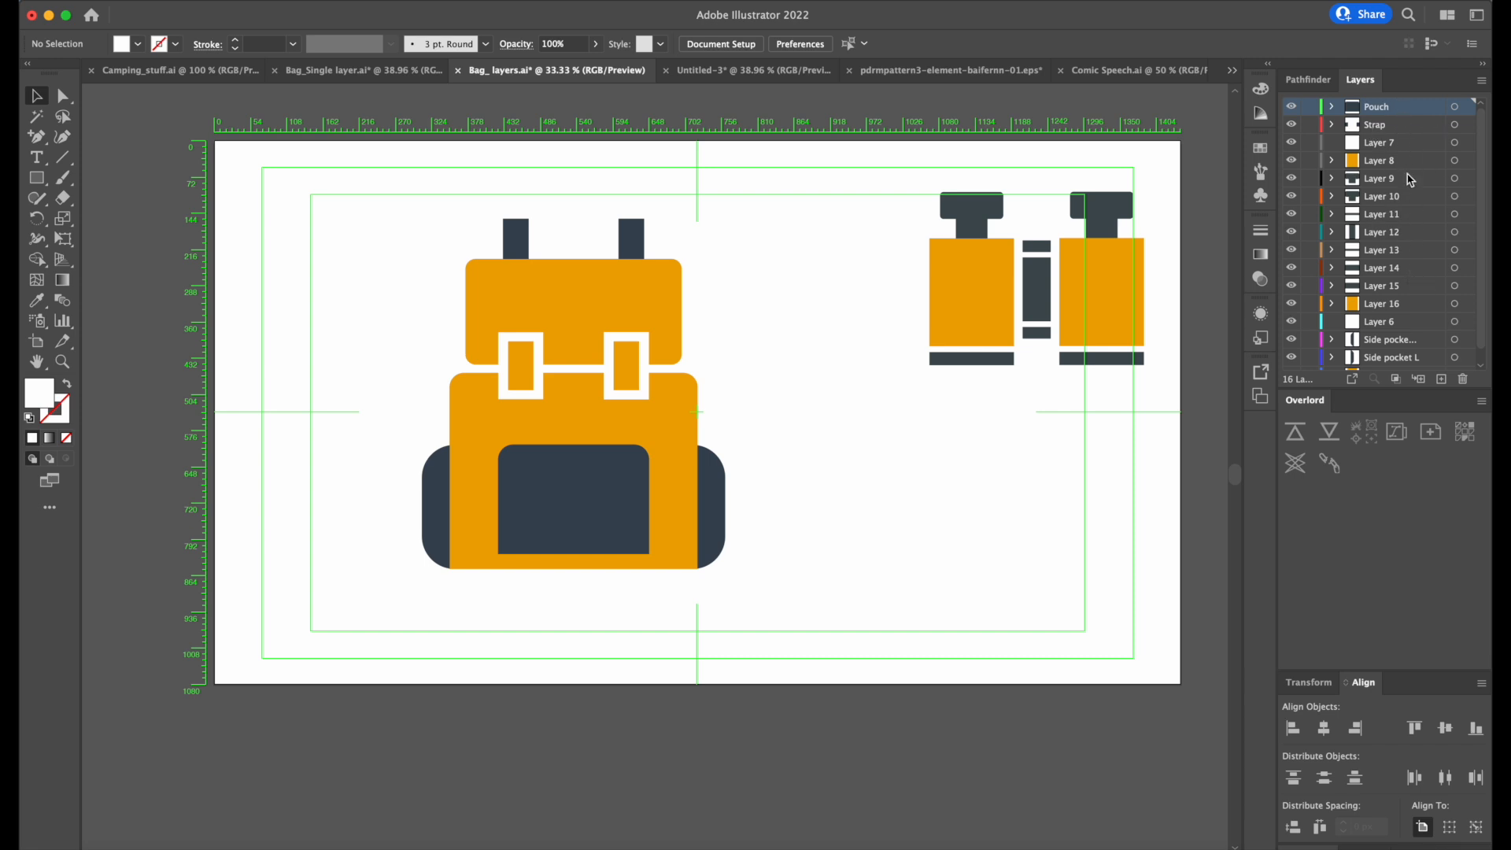
pyautogui.click(1409, 167)
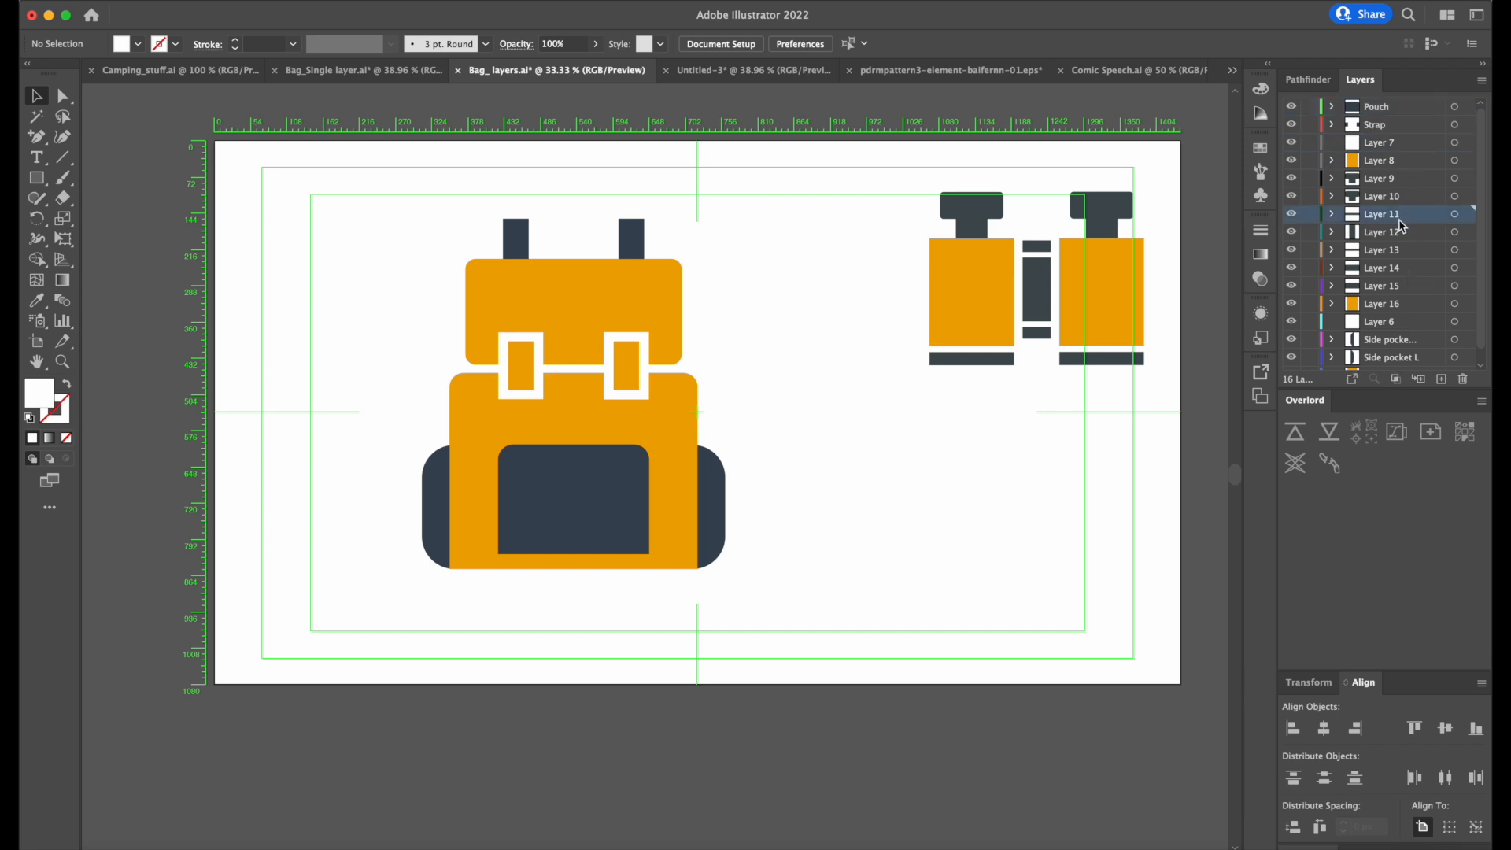
pyautogui.click(1405, 325)
pyautogui.click(1137, 277)
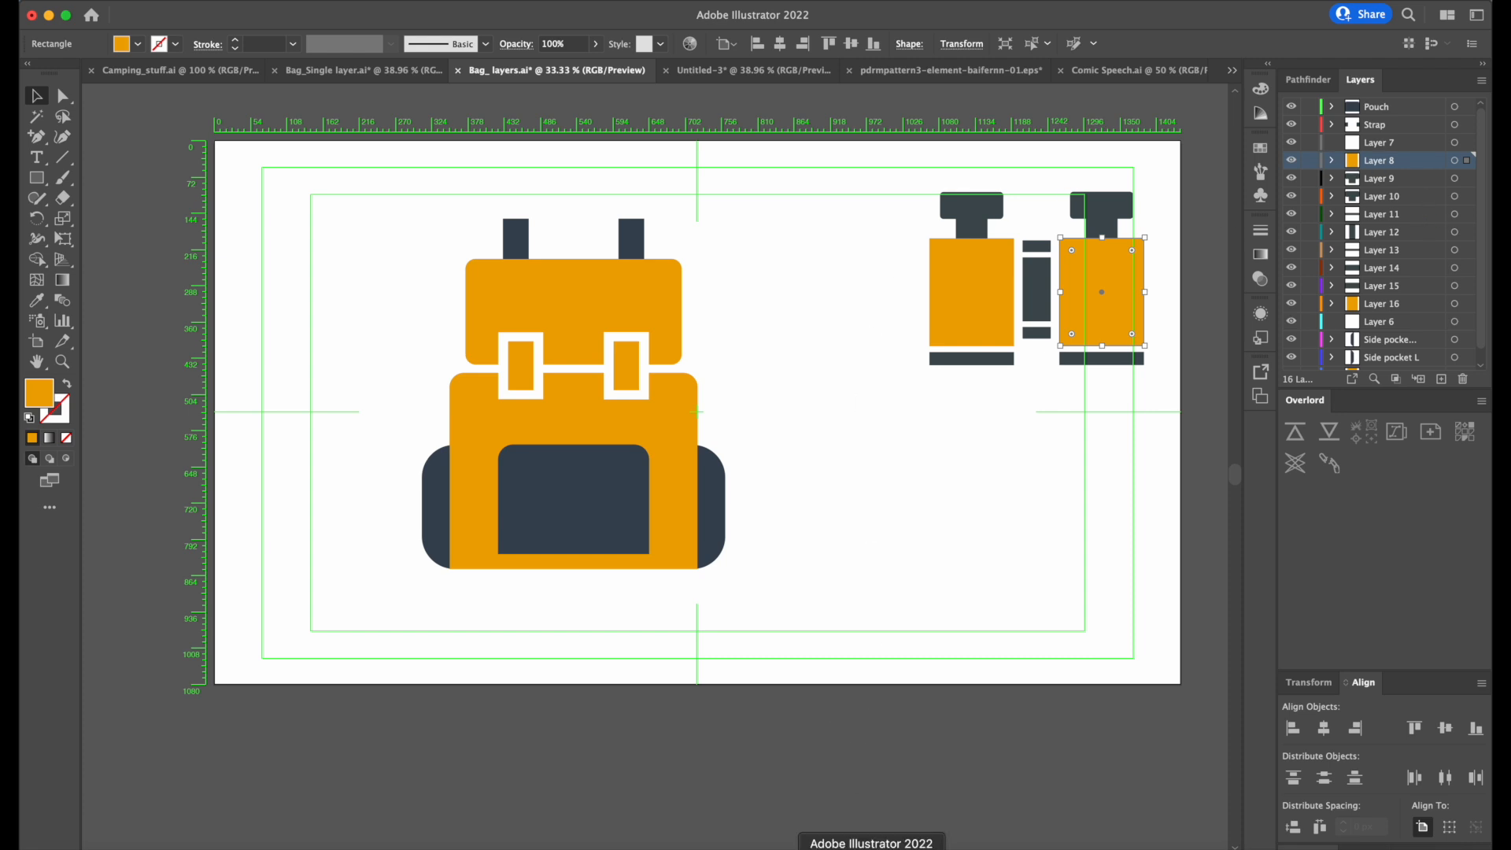
# Switch to After Effects and move the Pouch layer down to position 970.6, 541.4 in the Bag_ layers Document Size composition.
pyautogui.click(874, 848)
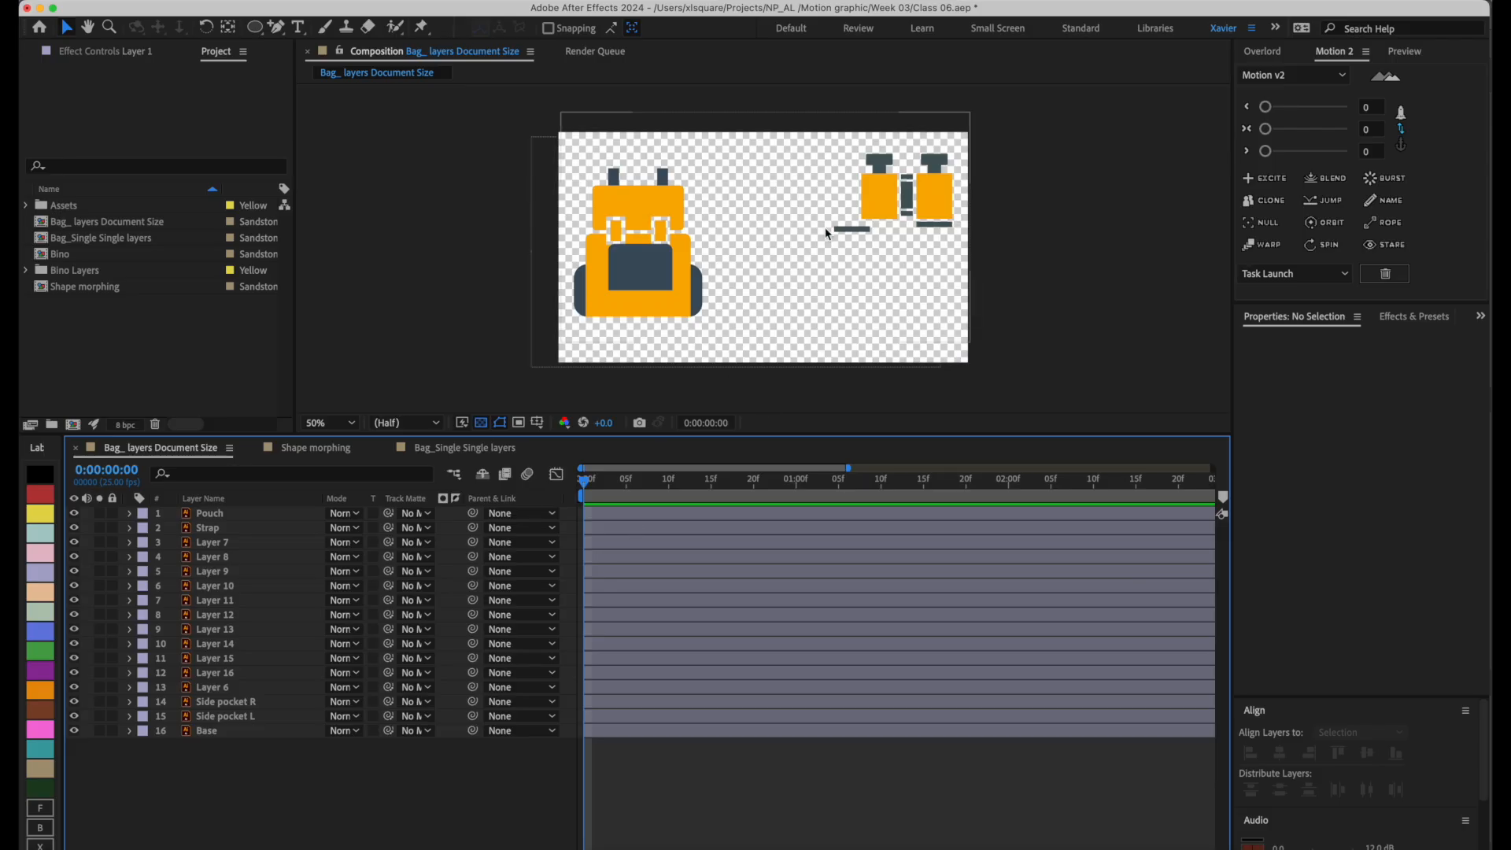
pyautogui.click(861, 202)
pyautogui.click(1046, 260)
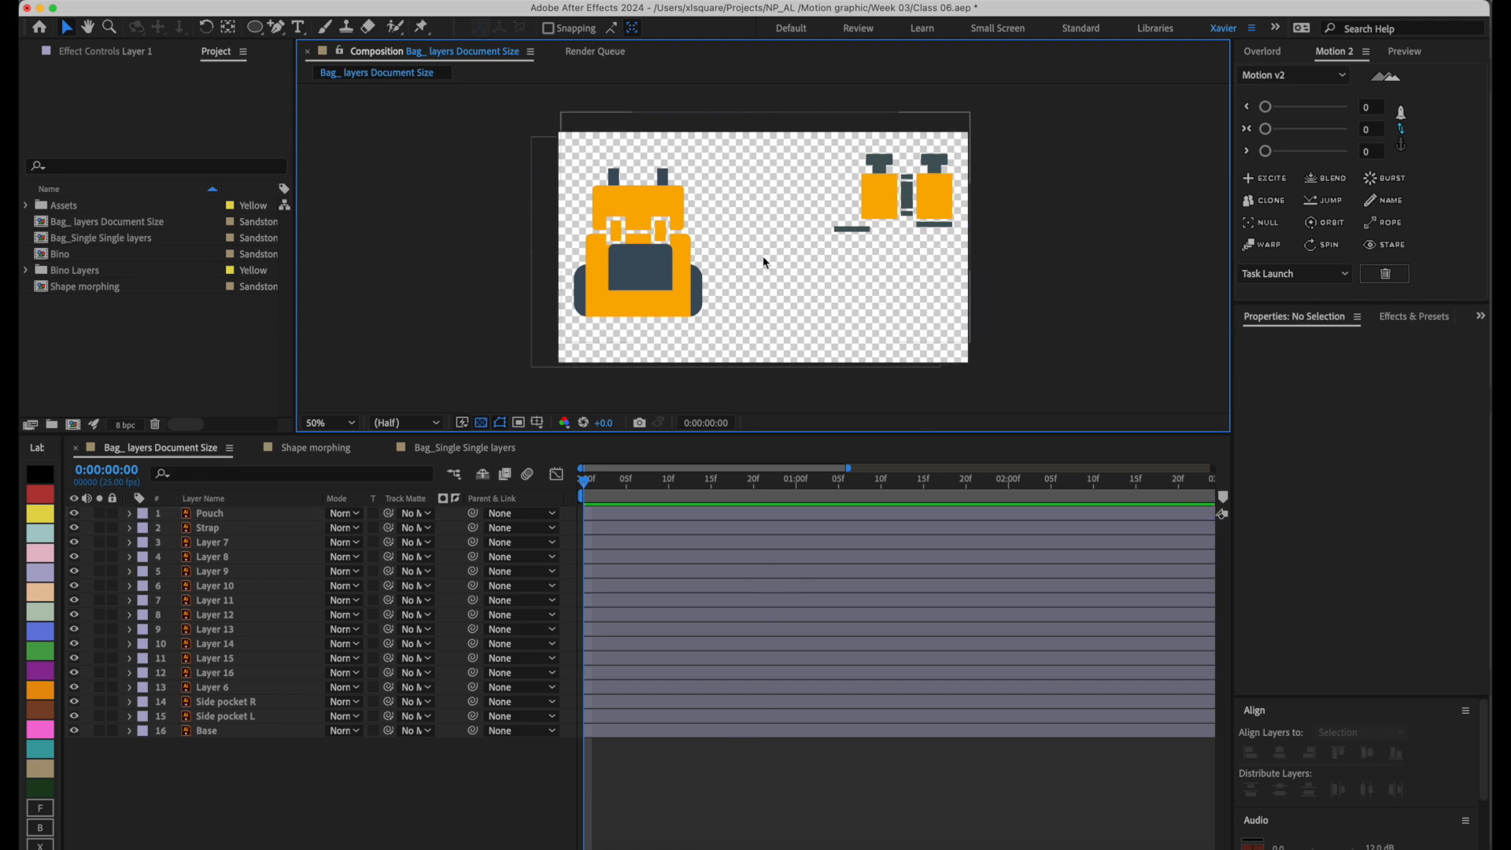
pyautogui.moveTo(739, 252); pyautogui.dragTo(770, 272)
pyautogui.click(154, 2)
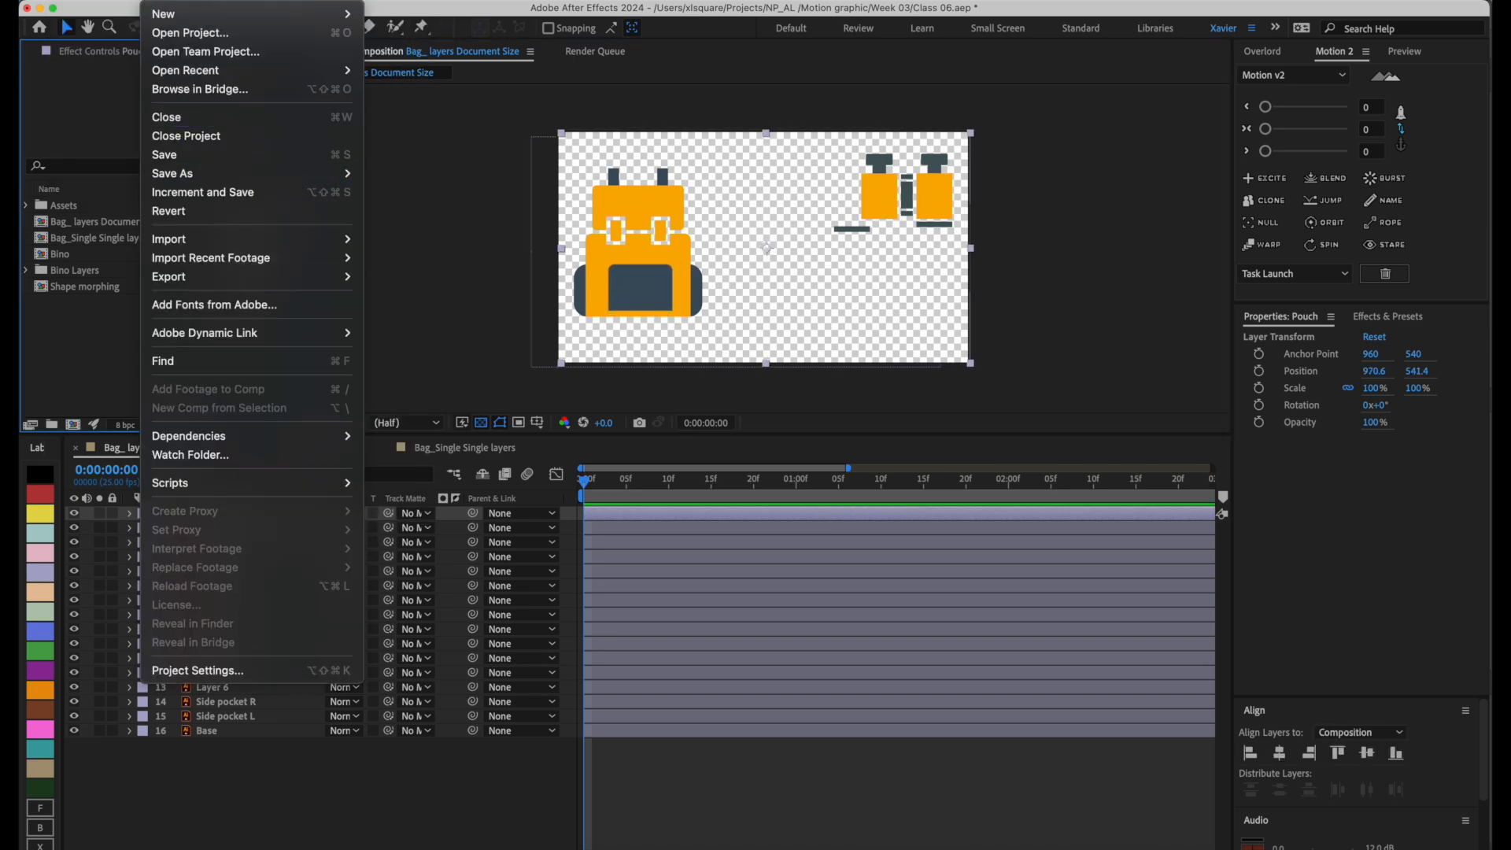
pyautogui.moveTo(193, 2)
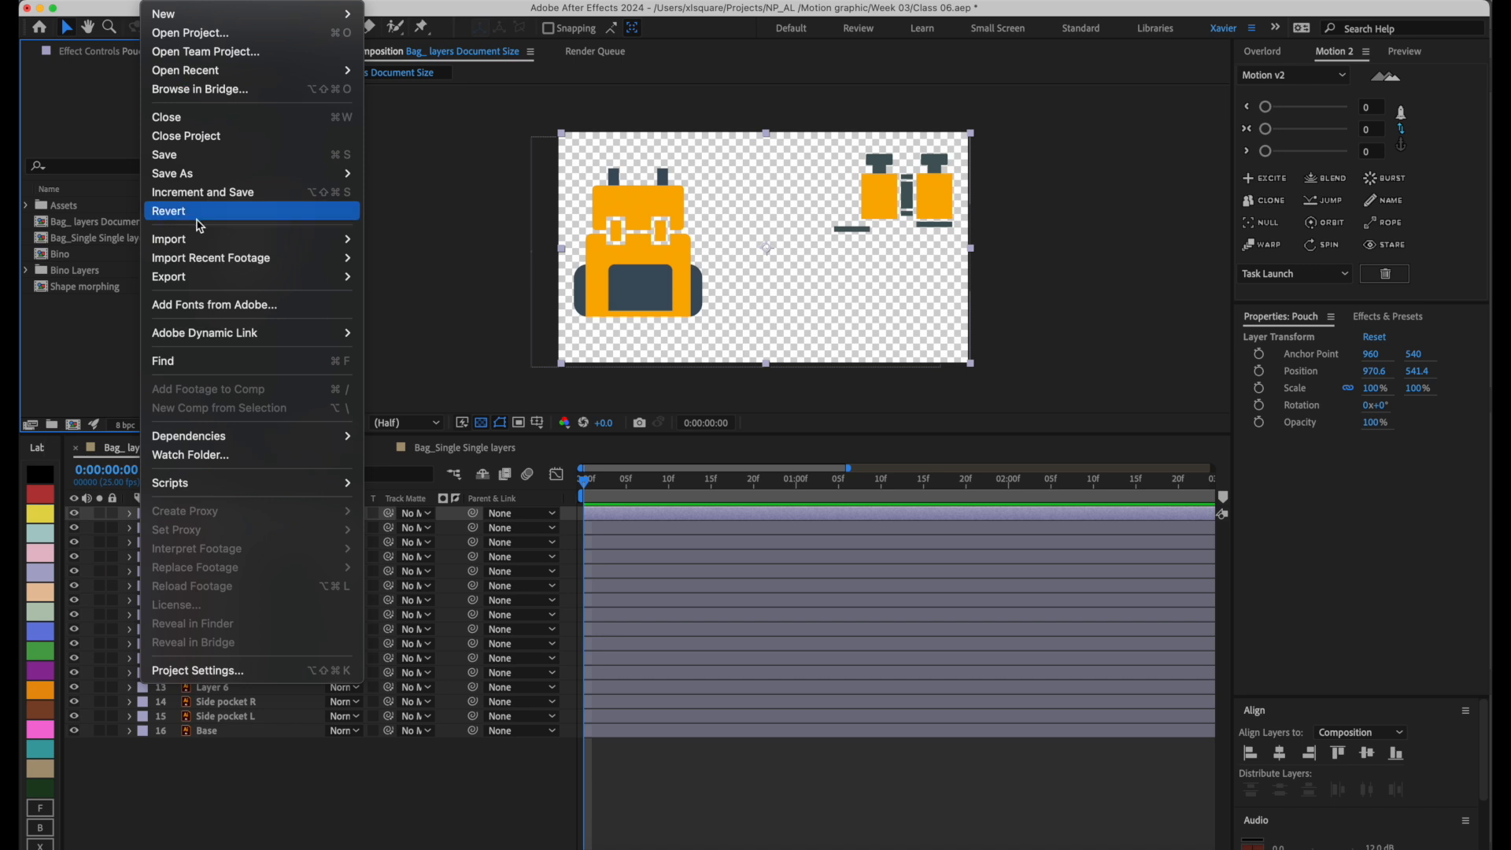
pyautogui.moveTo(211, 241)
pyautogui.click(464, 249)
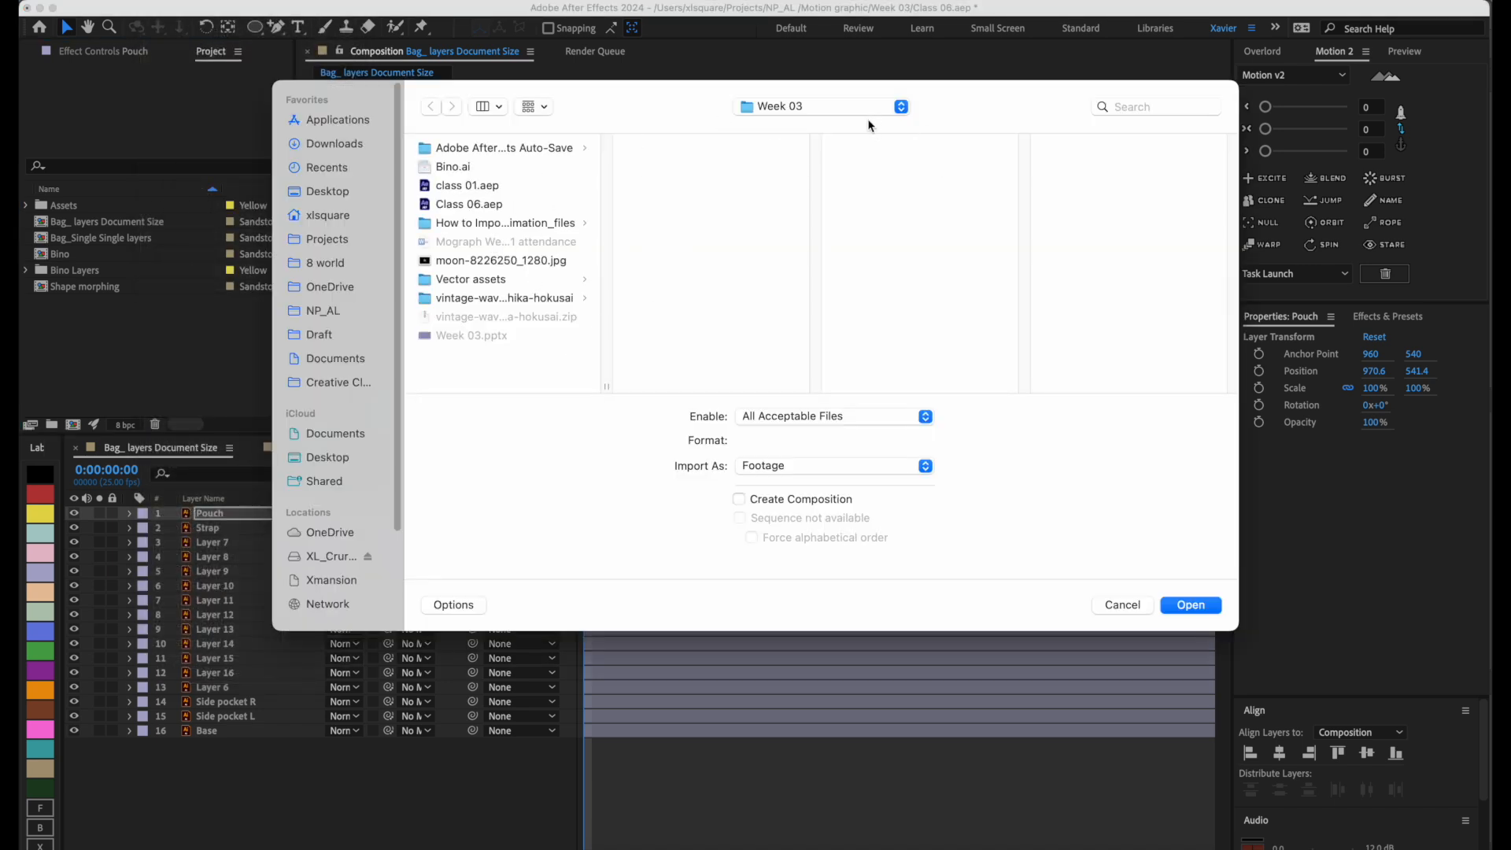
pyautogui.click(1136, 606)
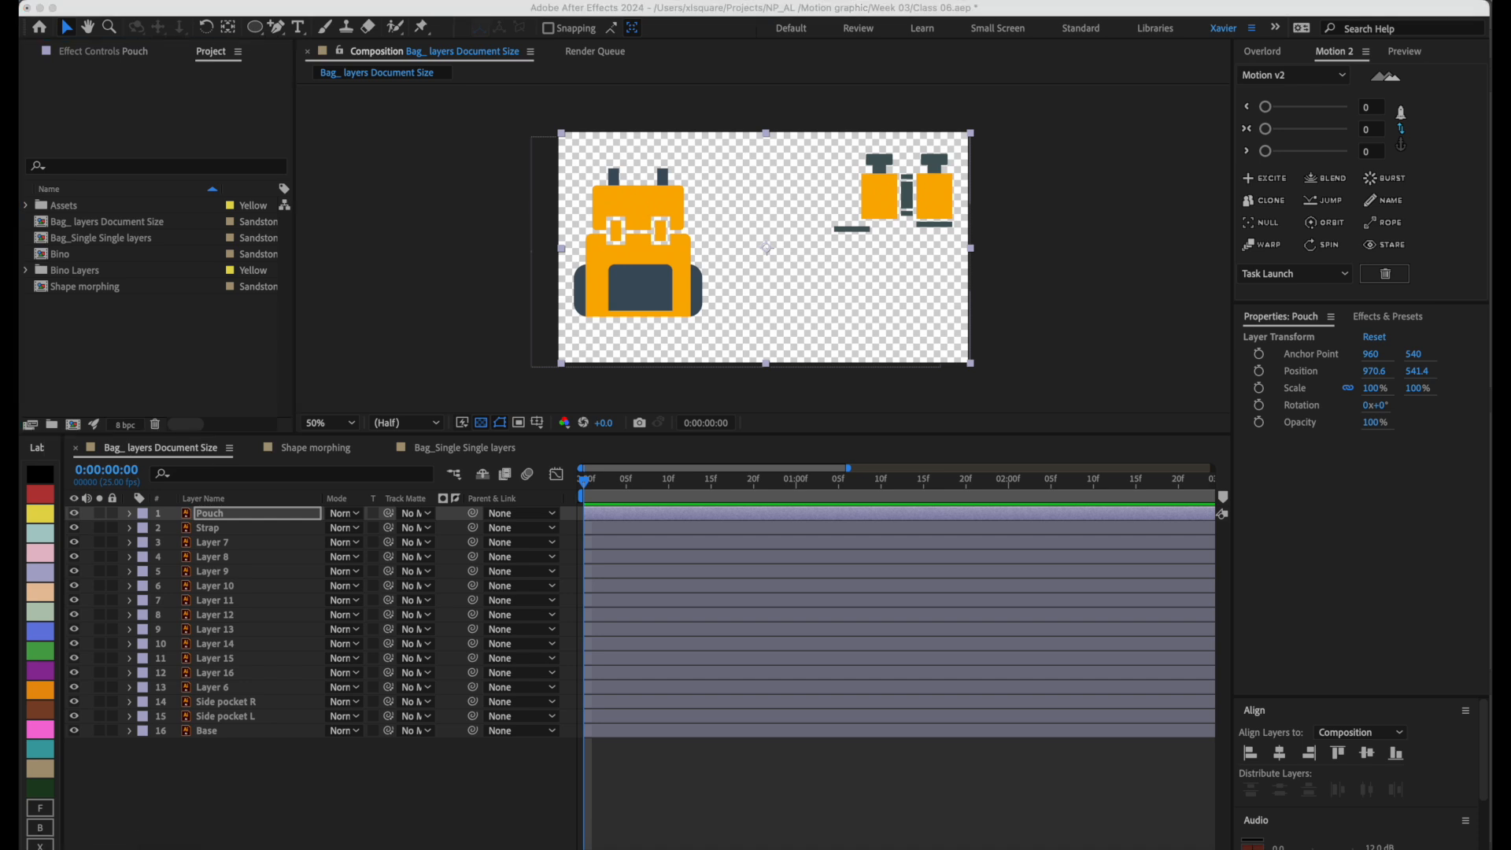
# Preview Bag_ layers.ai in the Week 03 Vector assets folder in Finder, and return to After Effects.
pyautogui.moveTo(449, 159); pyautogui.dragTo(339, 276)
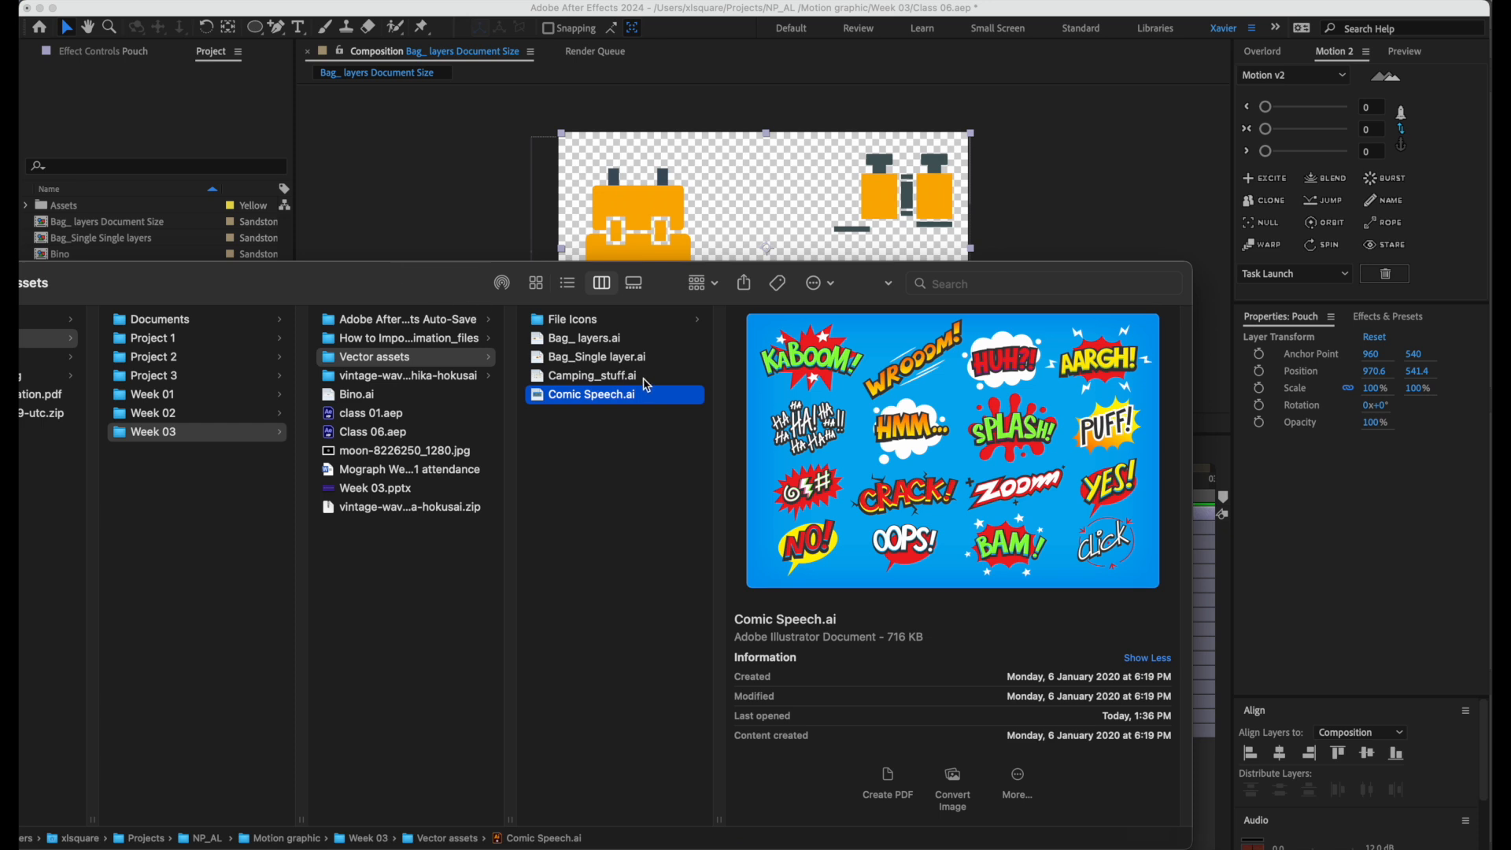
pyautogui.click(615, 339)
pyautogui.moveTo(421, 276); pyautogui.dragTo(397, 425)
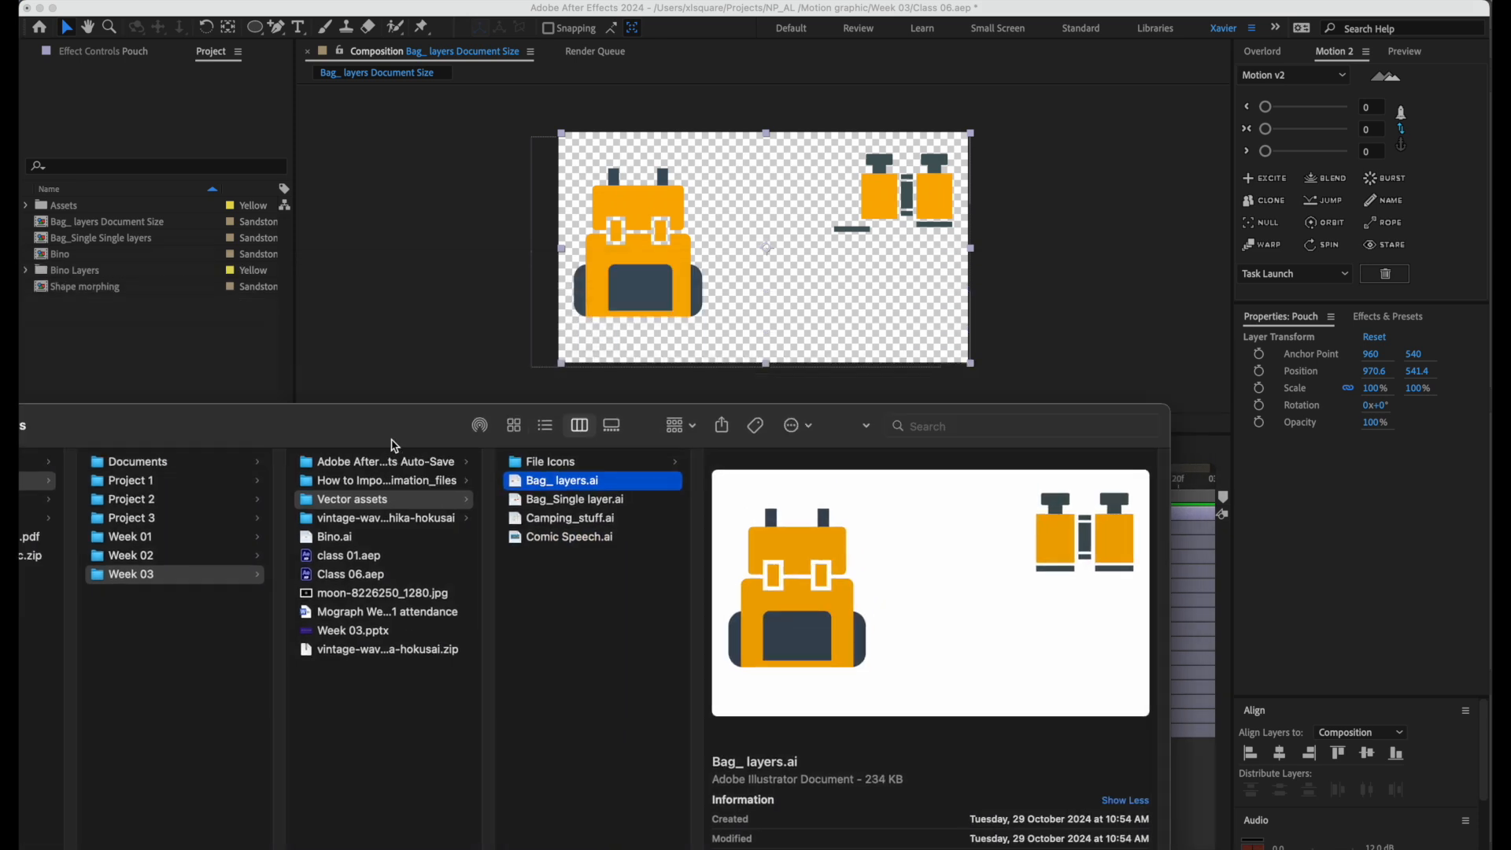
pyautogui.moveTo(604, 494)
pyautogui.mouseDown()
pyautogui.moveTo(551, 747)
pyautogui.moveTo(186, 347)
pyautogui.moveTo(662, 519)
pyautogui.moveTo(634, 499)
pyautogui.mouseUp()
pyautogui.moveTo(387, 418); pyautogui.dragTo(2, 370)
pyautogui.click(223, 289)
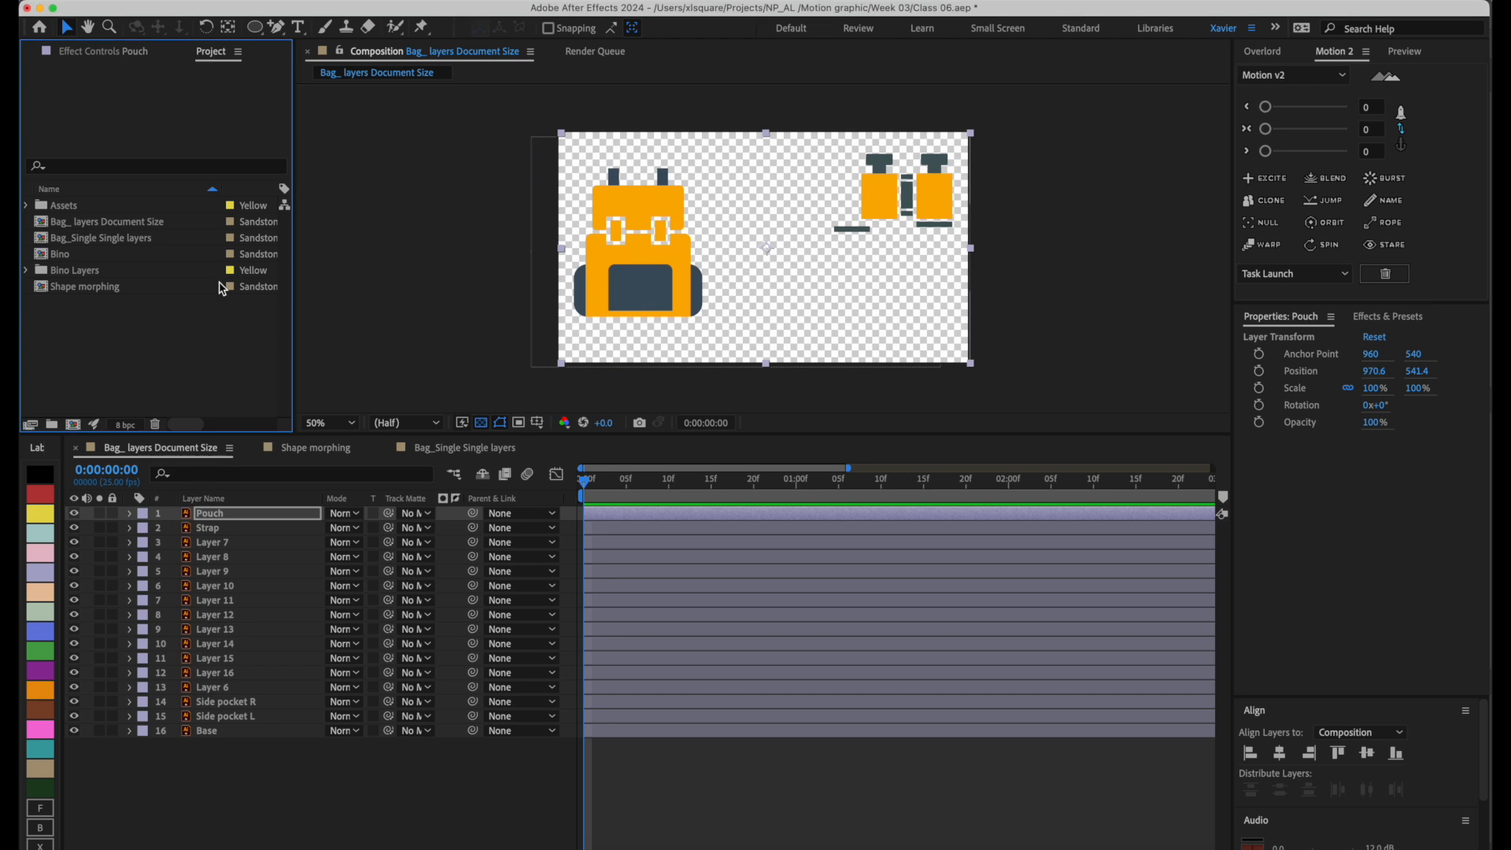
# Choose Bag_ layers.ai from the Vector assets folder inside Week 03 as the file to import.
pyautogui.press('super+i')
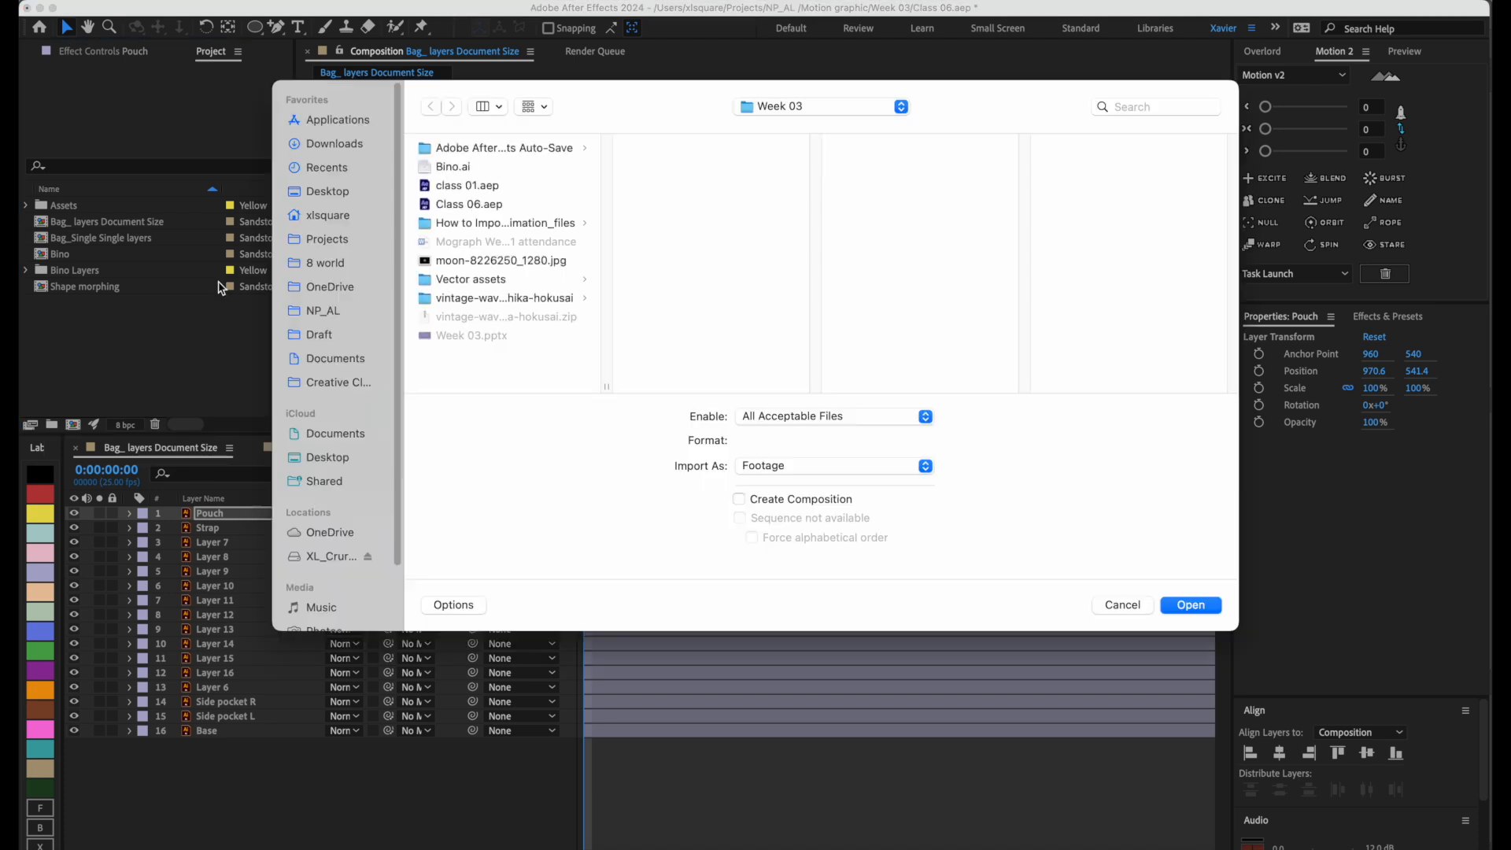
pyautogui.press('Escape')
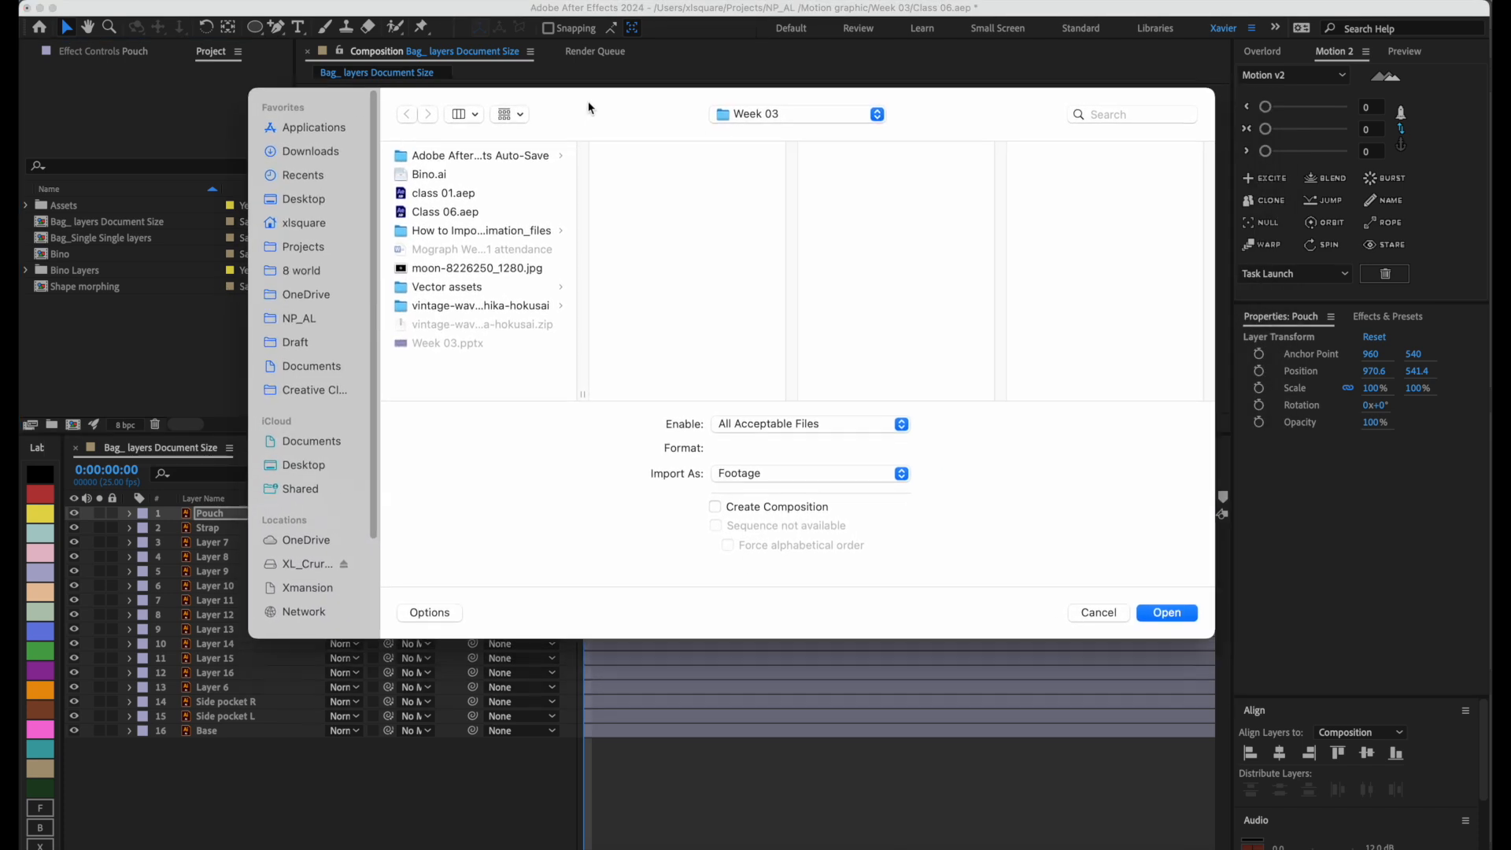
pyautogui.press('super+i')
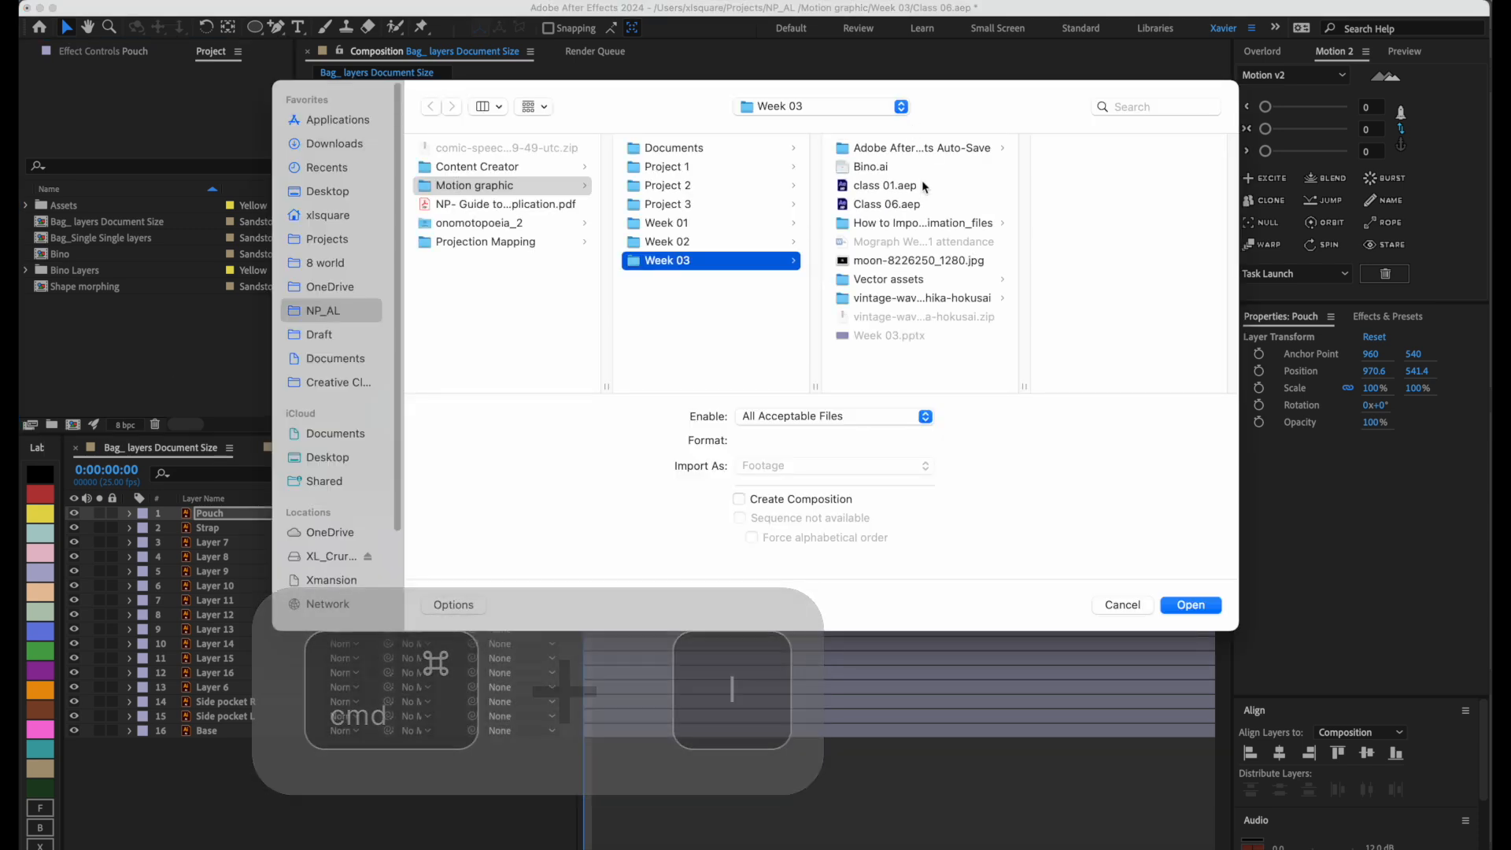
pyautogui.click(901, 279)
pyautogui.click(1106, 149)
pyautogui.click(1191, 605)
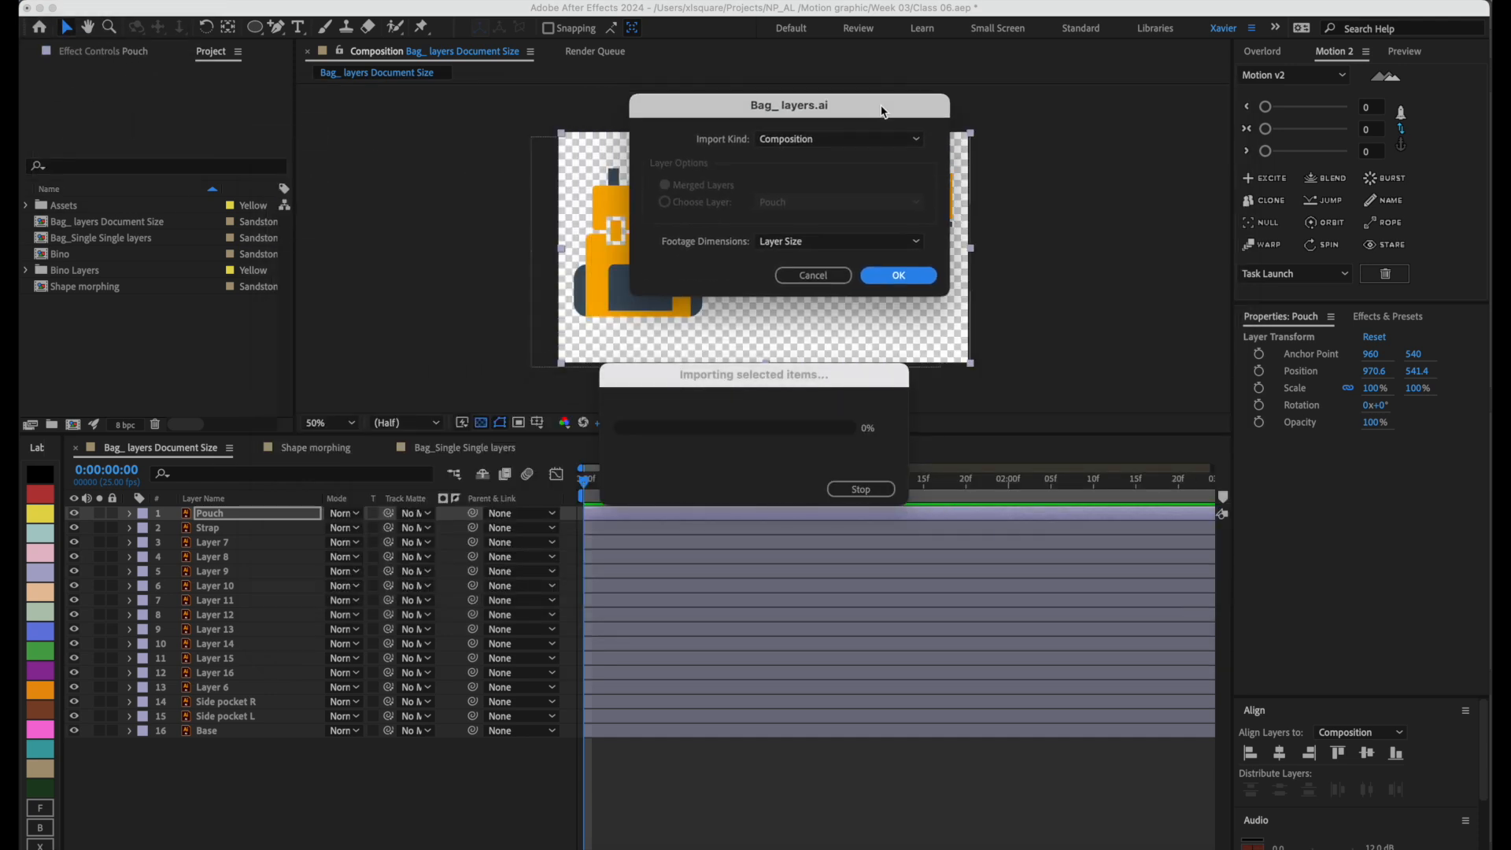
# Import Bag_ layers.ai with Import Kind set to Composition and Footage Dimensions set to Layer Size.
pyautogui.moveTo(829, 97); pyautogui.dragTo(840, 111)
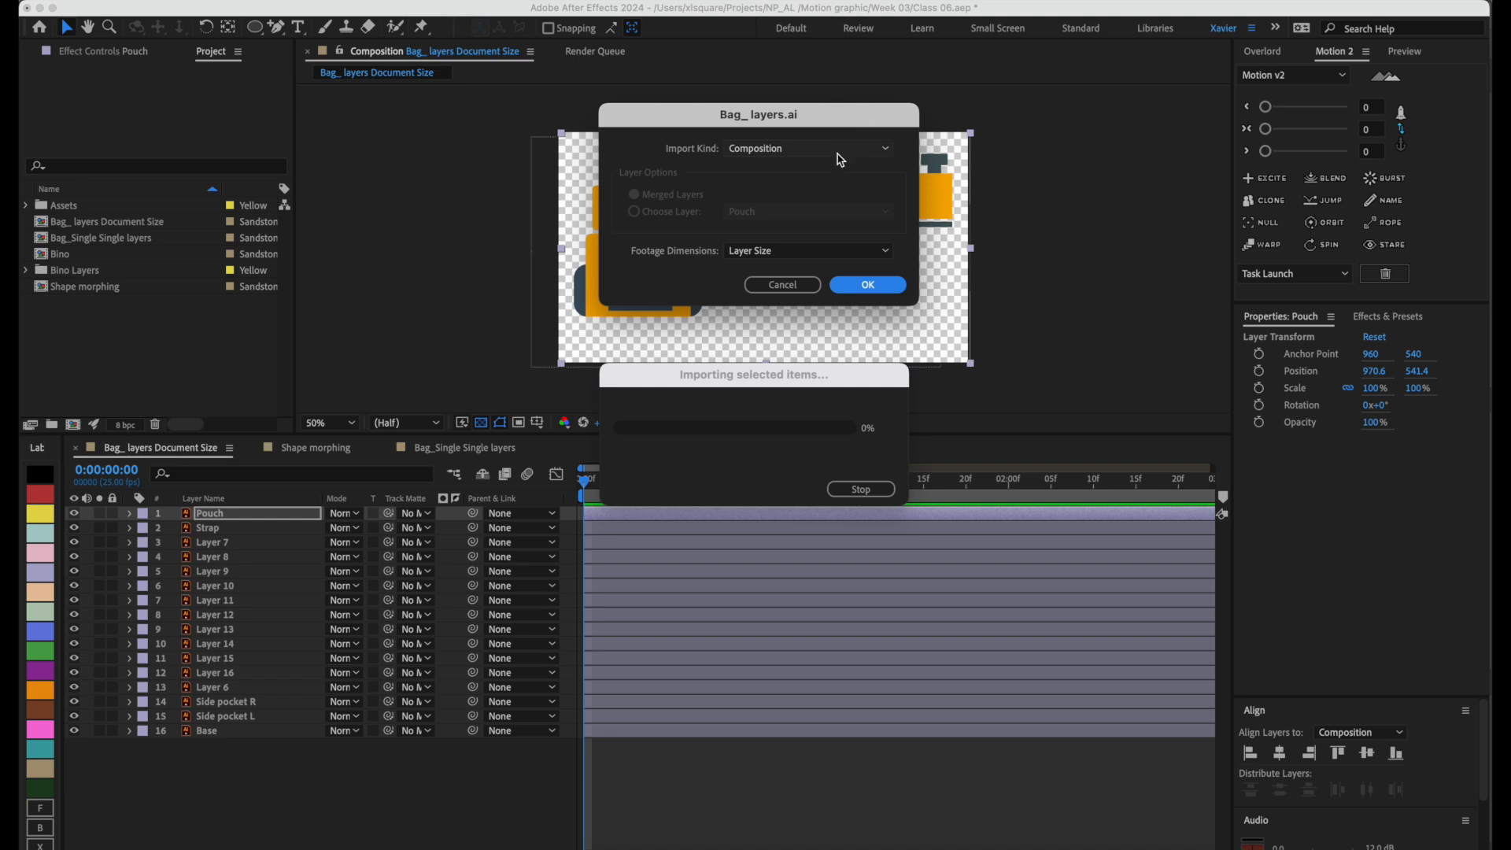
pyautogui.click(838, 150)
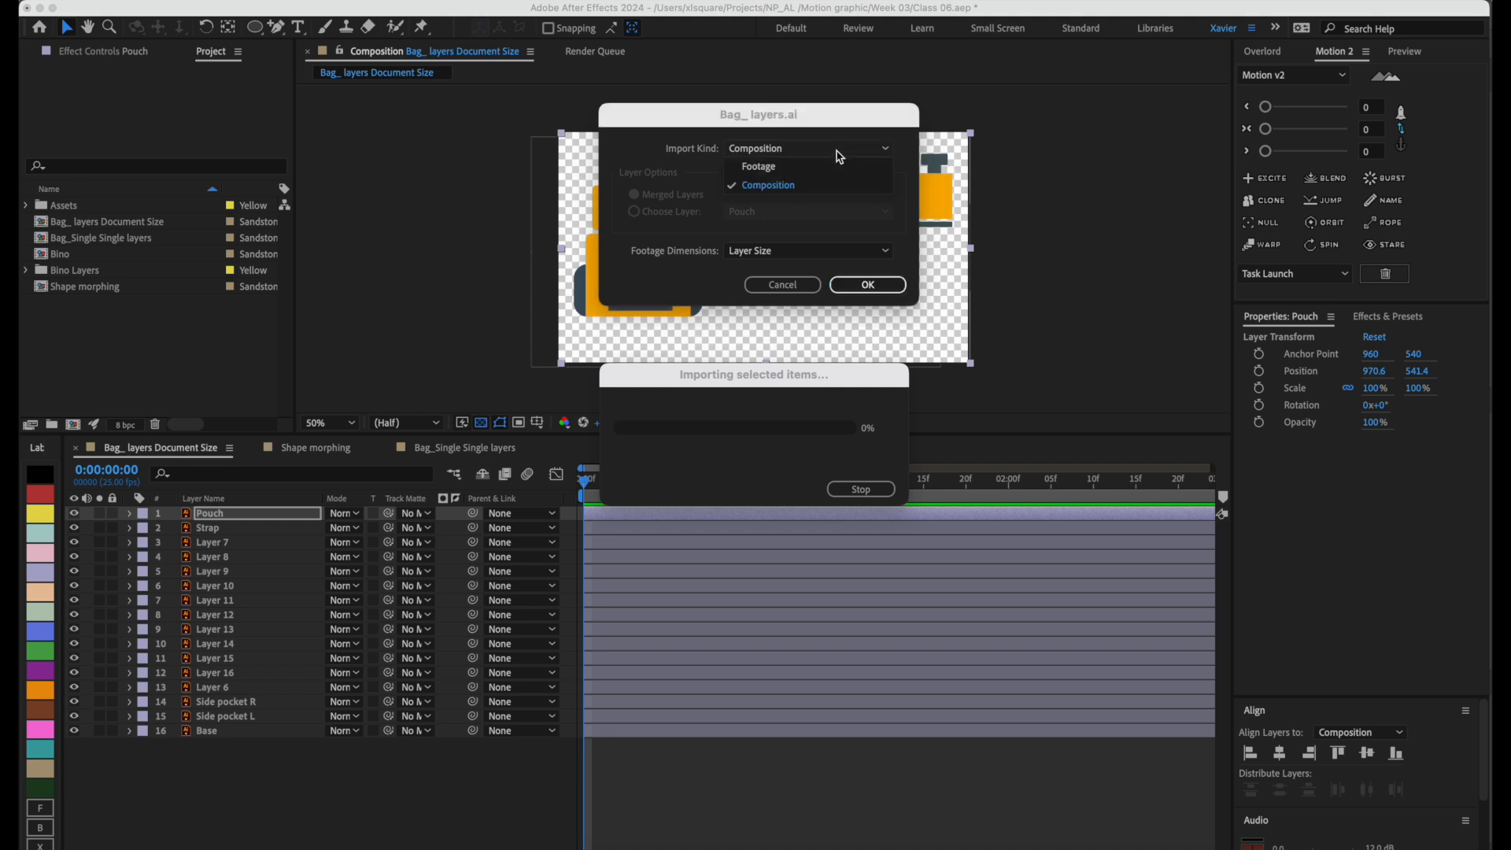
pyautogui.click(806, 193)
pyautogui.click(826, 250)
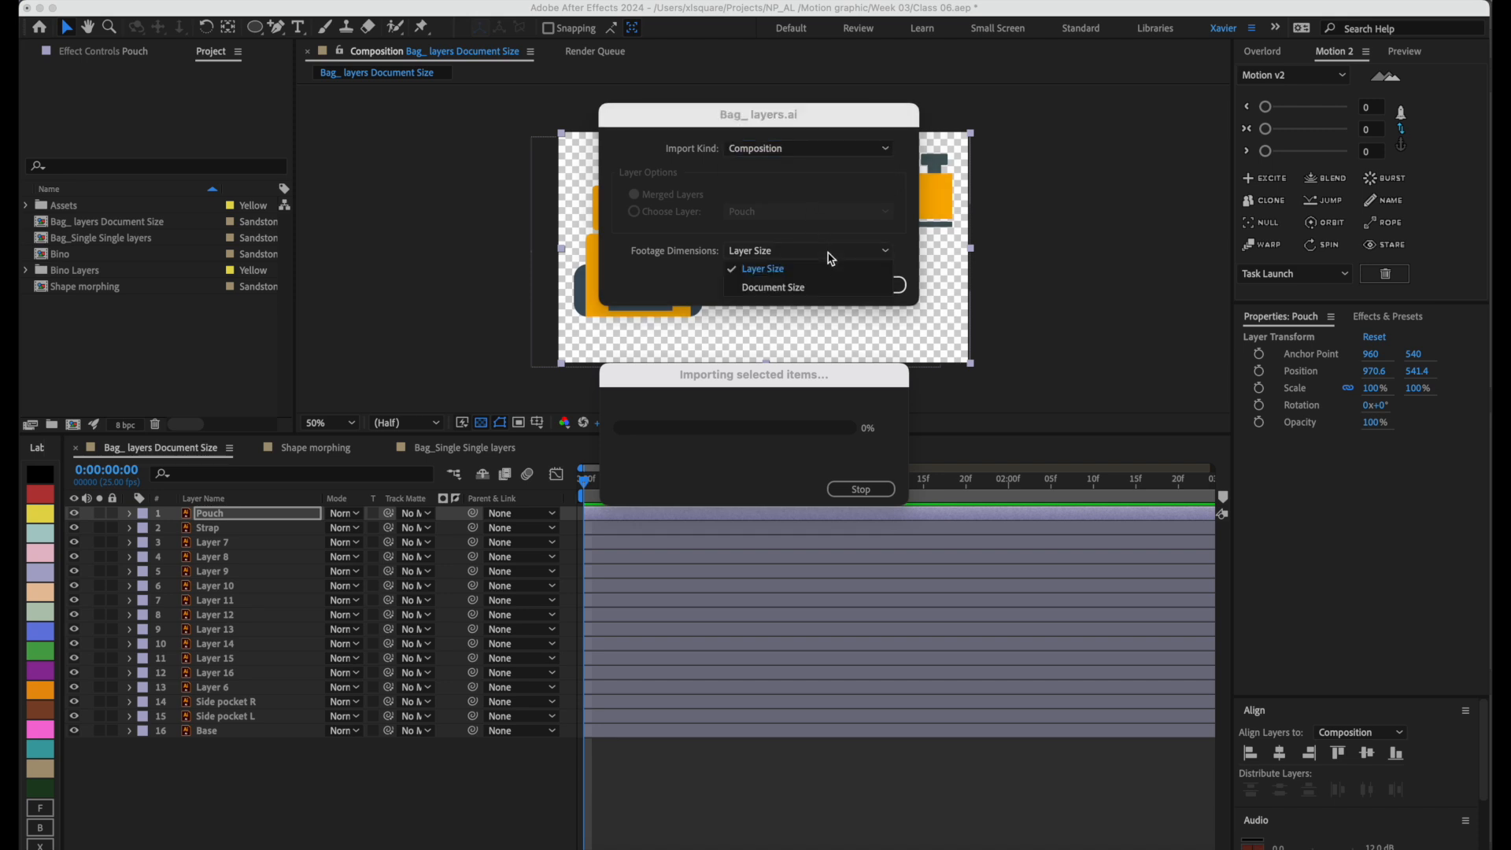
pyautogui.click(794, 272)
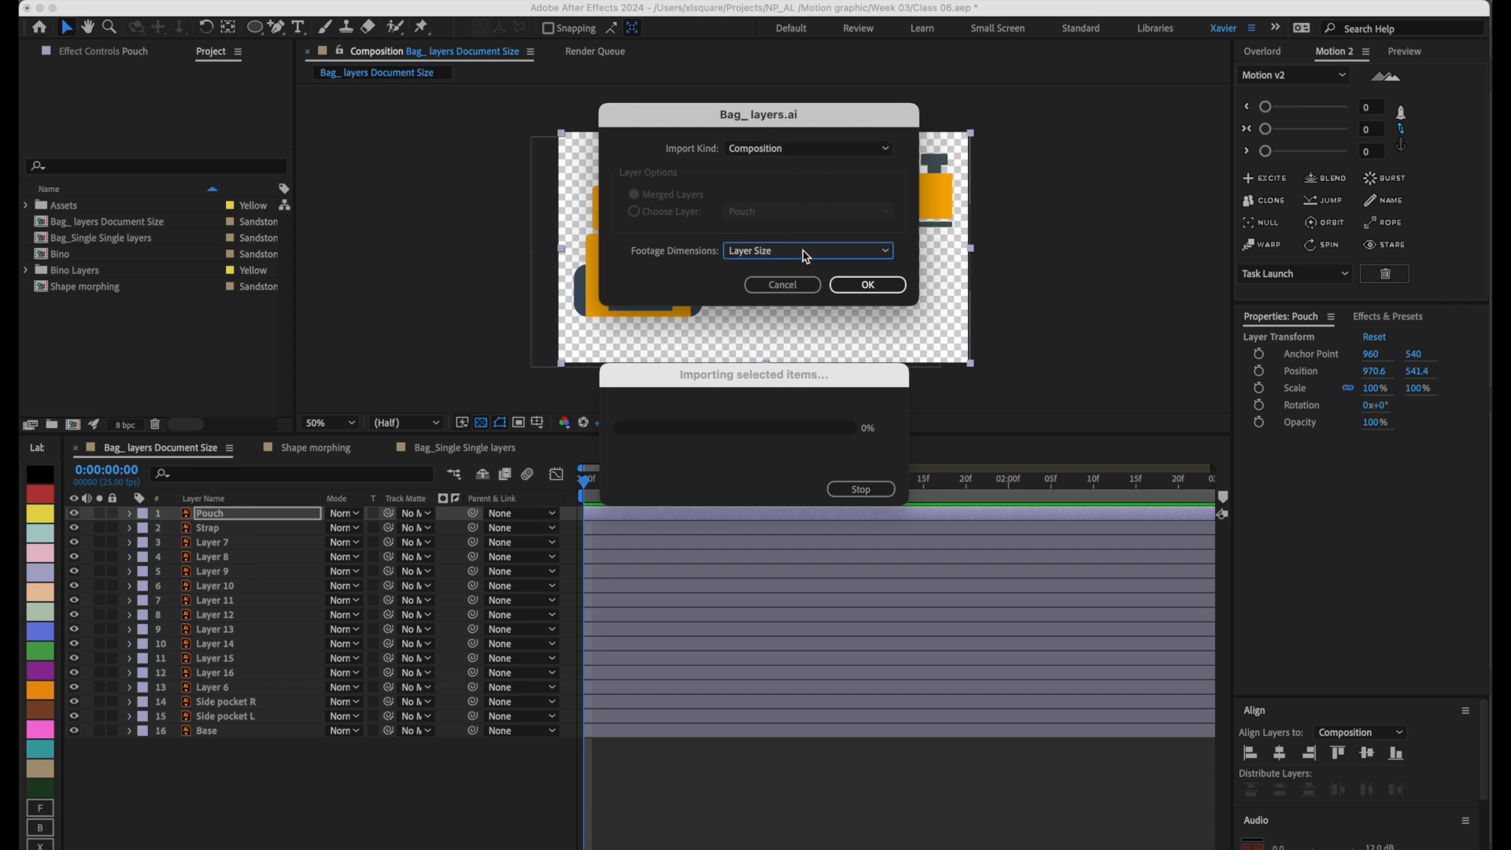
pyautogui.click(864, 289)
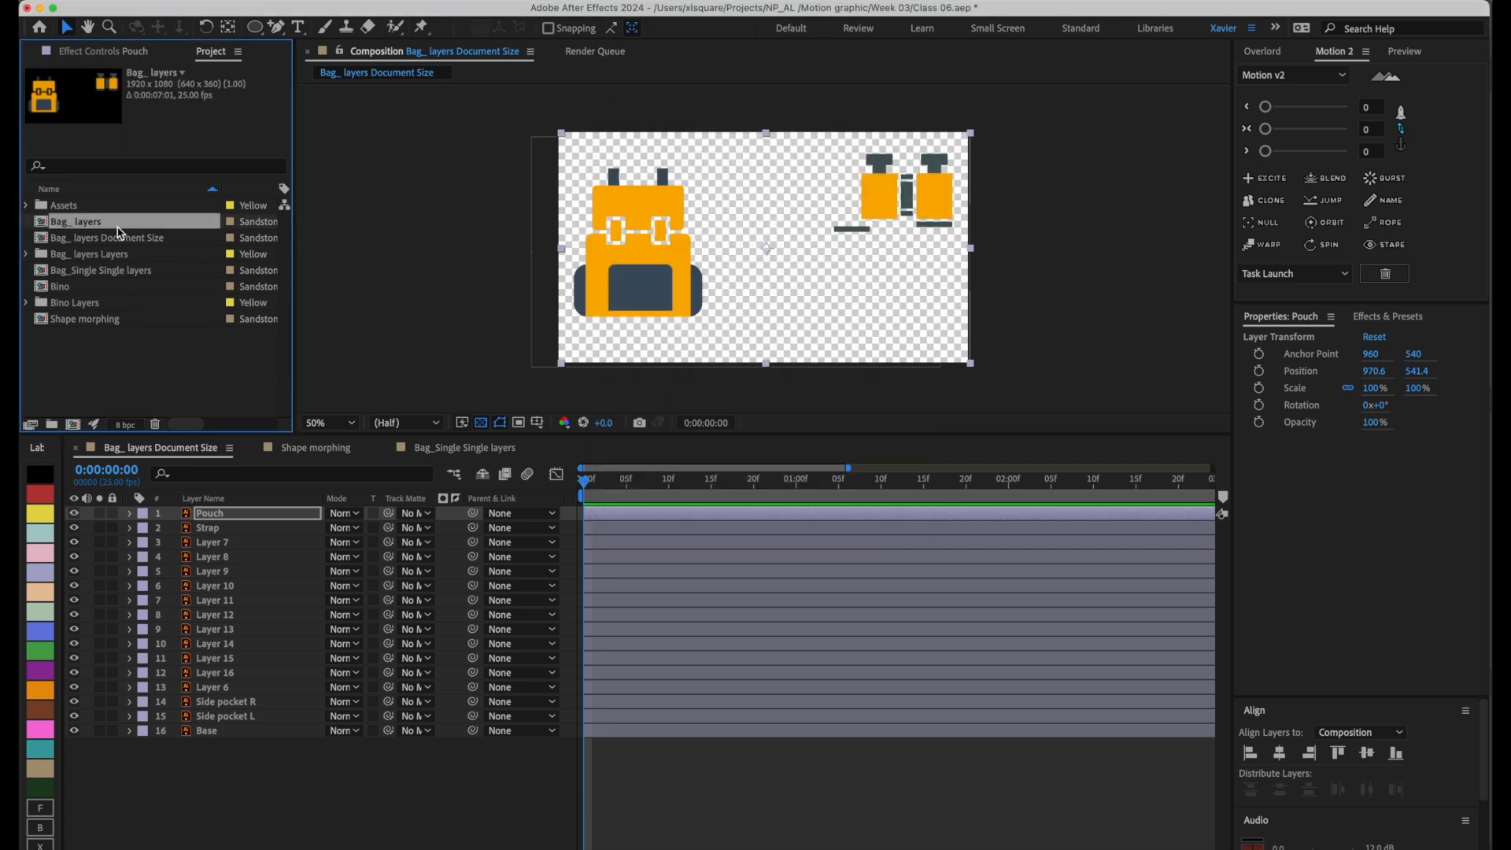
# Open the newly imported Bag_ layers composition and try moving its Base layer, undoing the move.
pyautogui.doubleClick(118, 233)
pyautogui.click(669, 261)
pyautogui.moveTo(668, 262); pyautogui.dragTo(812, 255)
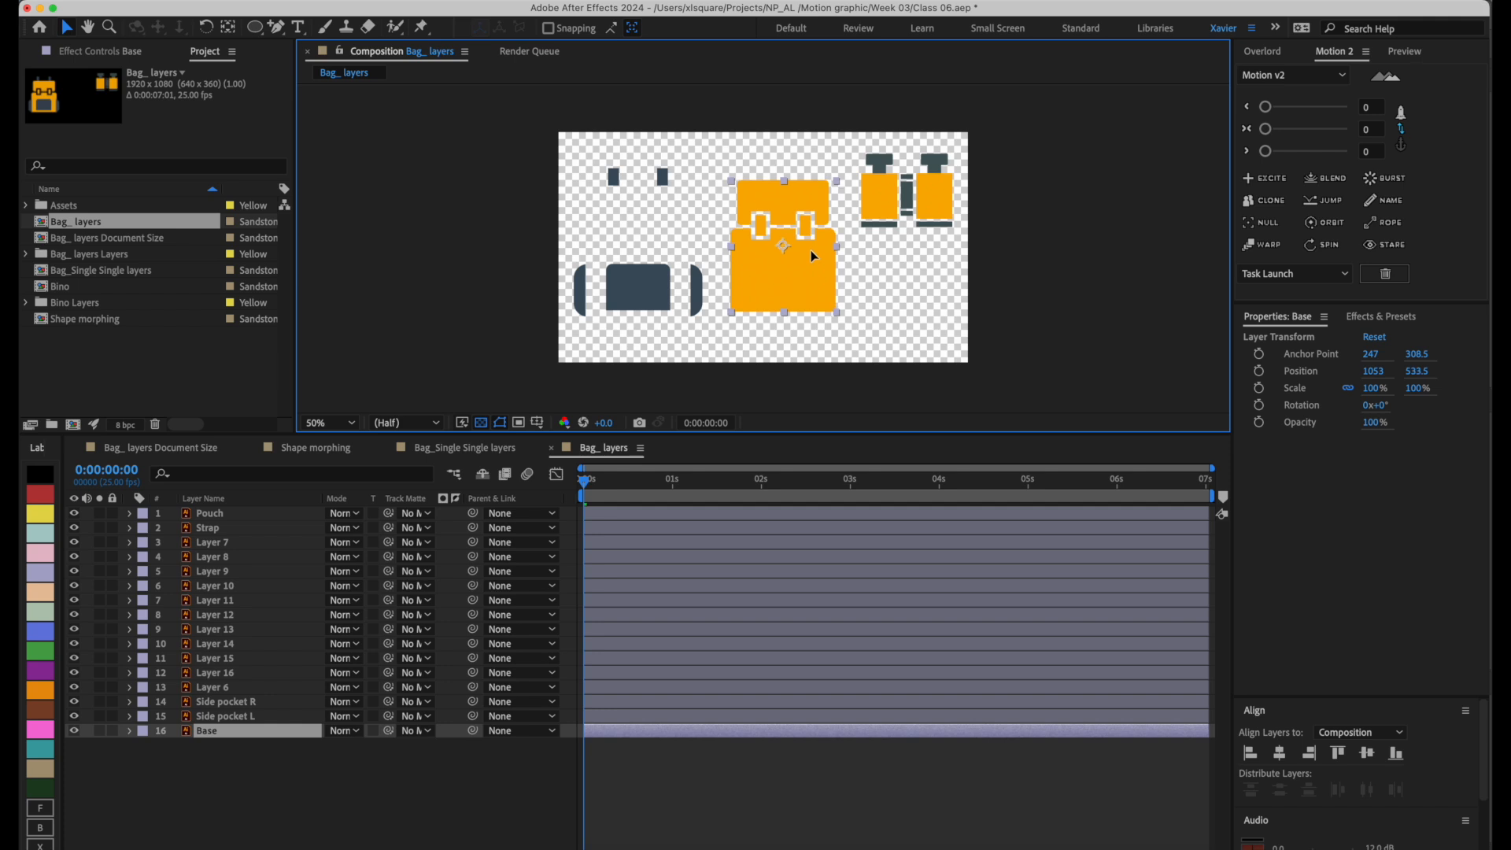
pyautogui.press('super+z')
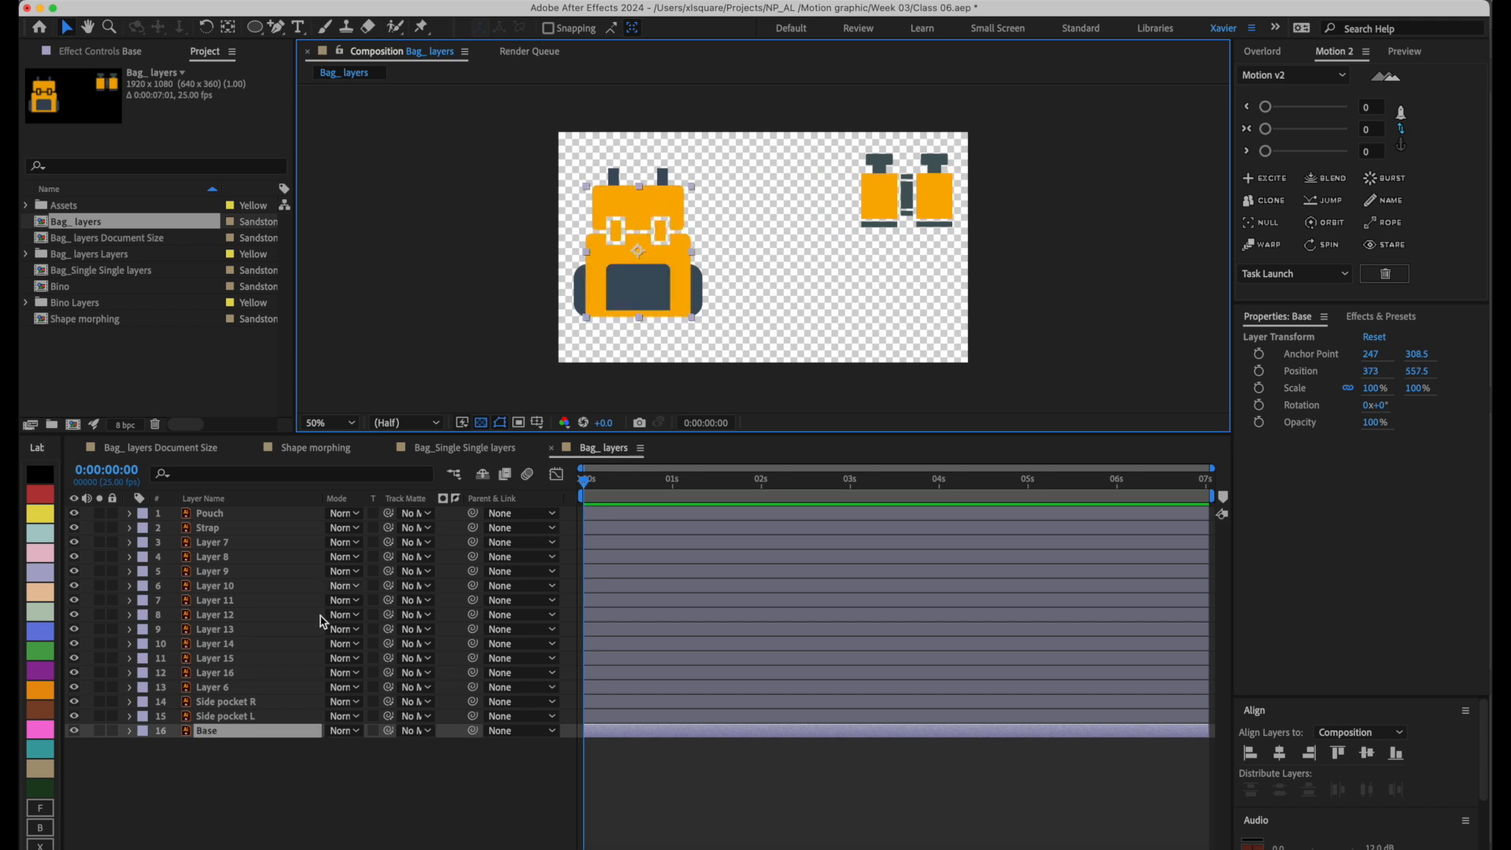
# Examine the composition's Pouch, Base and numbered layers, comparing them with the layer list of the Illustrator document.
pyautogui.click(248, 791)
pyautogui.click(248, 516)
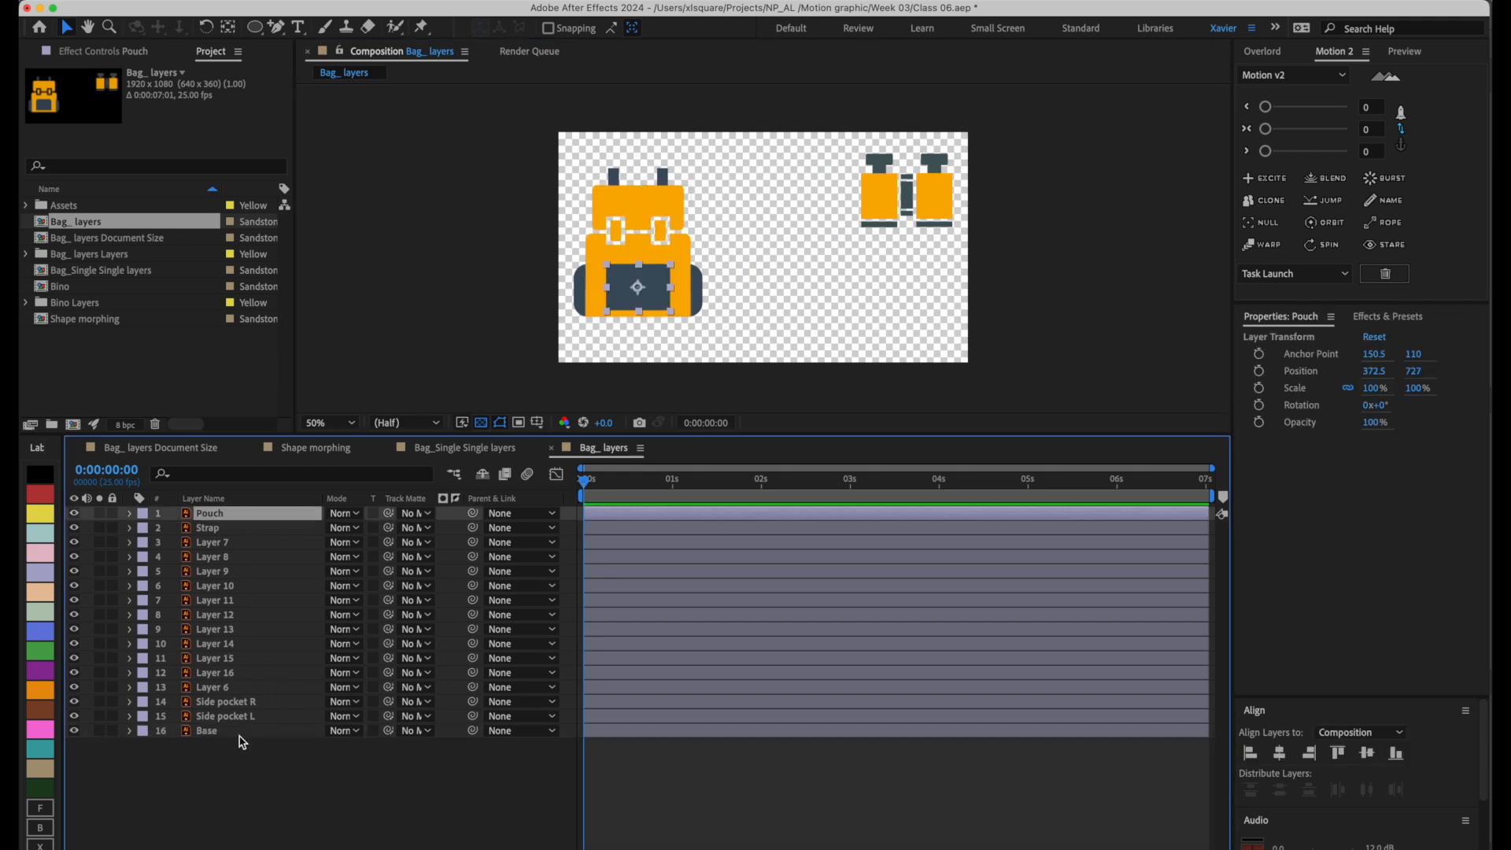
pyautogui.click(240, 732)
pyautogui.moveTo(1486, 7); pyautogui.dragTo(1197, 12)
pyautogui.click(261, 545)
pyautogui.click(234, 570)
pyautogui.click(232, 586)
pyautogui.click(226, 629)
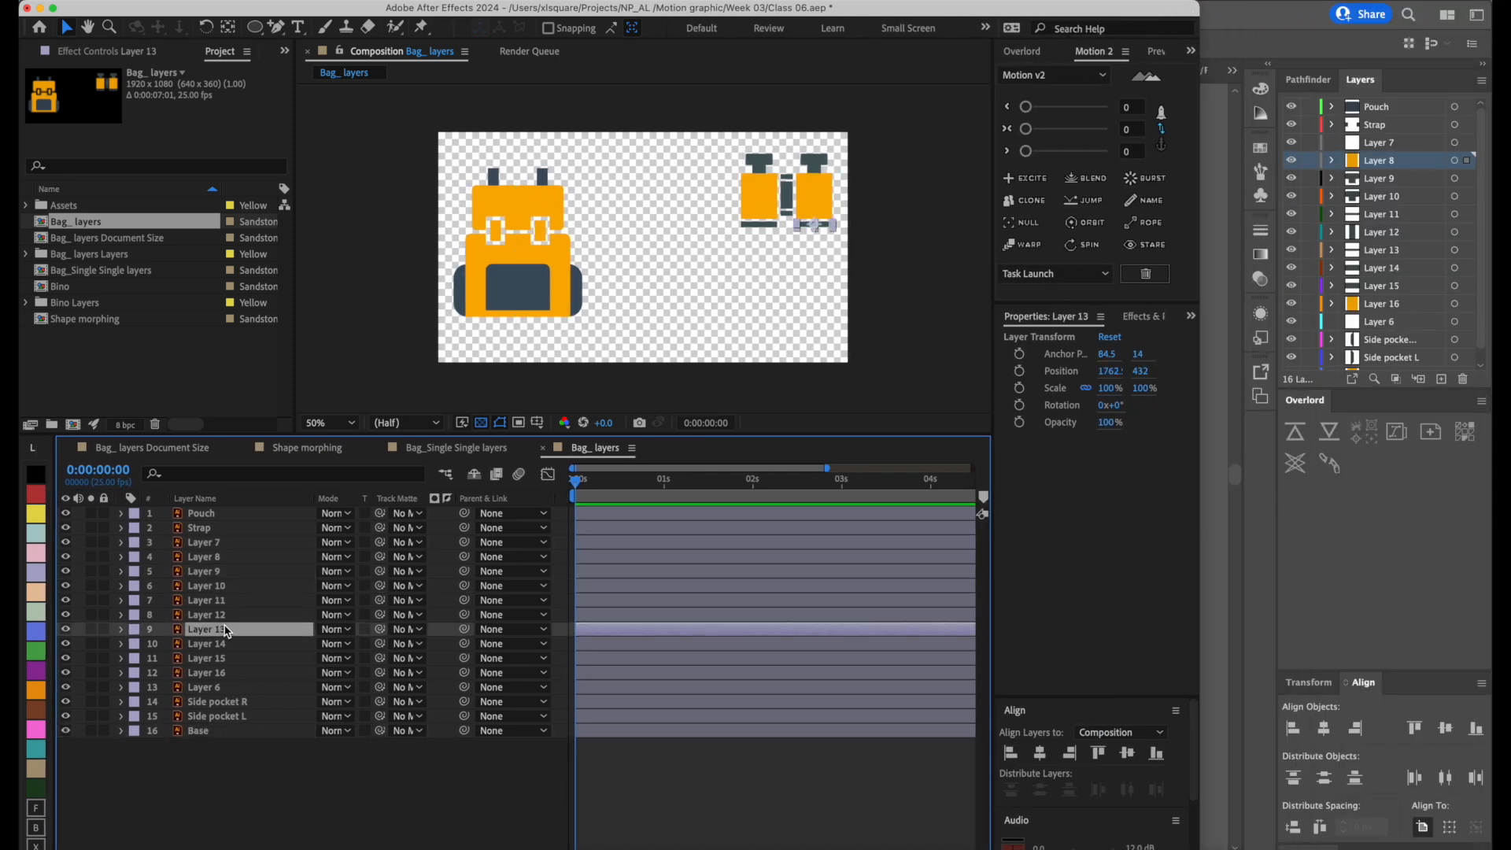
pyautogui.click(236, 661)
pyautogui.click(233, 674)
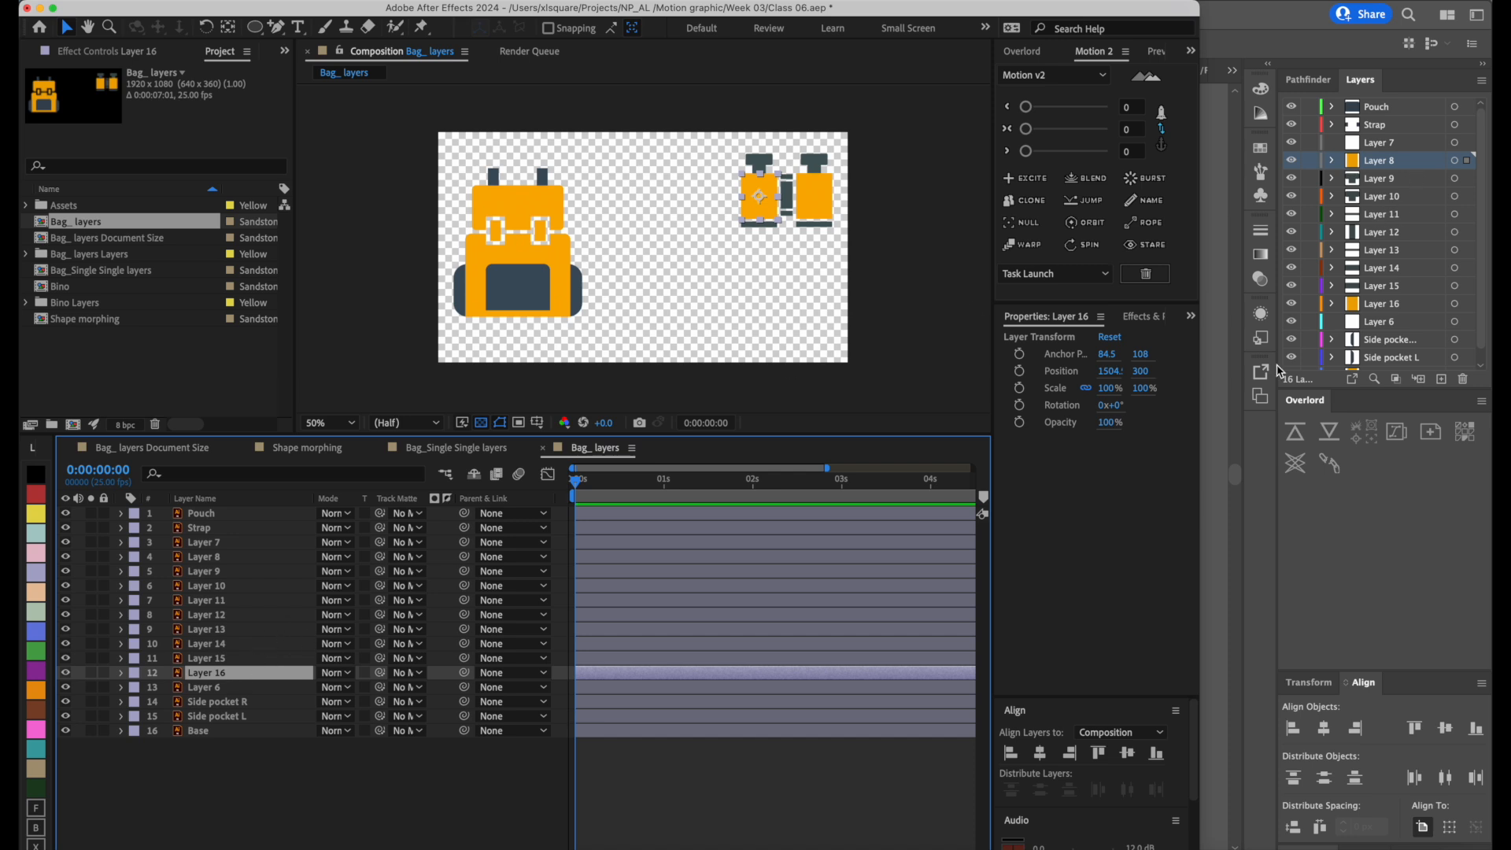
# Examine which bag parts the Base, Side pocket L, Side pocket R, Strap and Pouch layers hold.
pyautogui.click(213, 731)
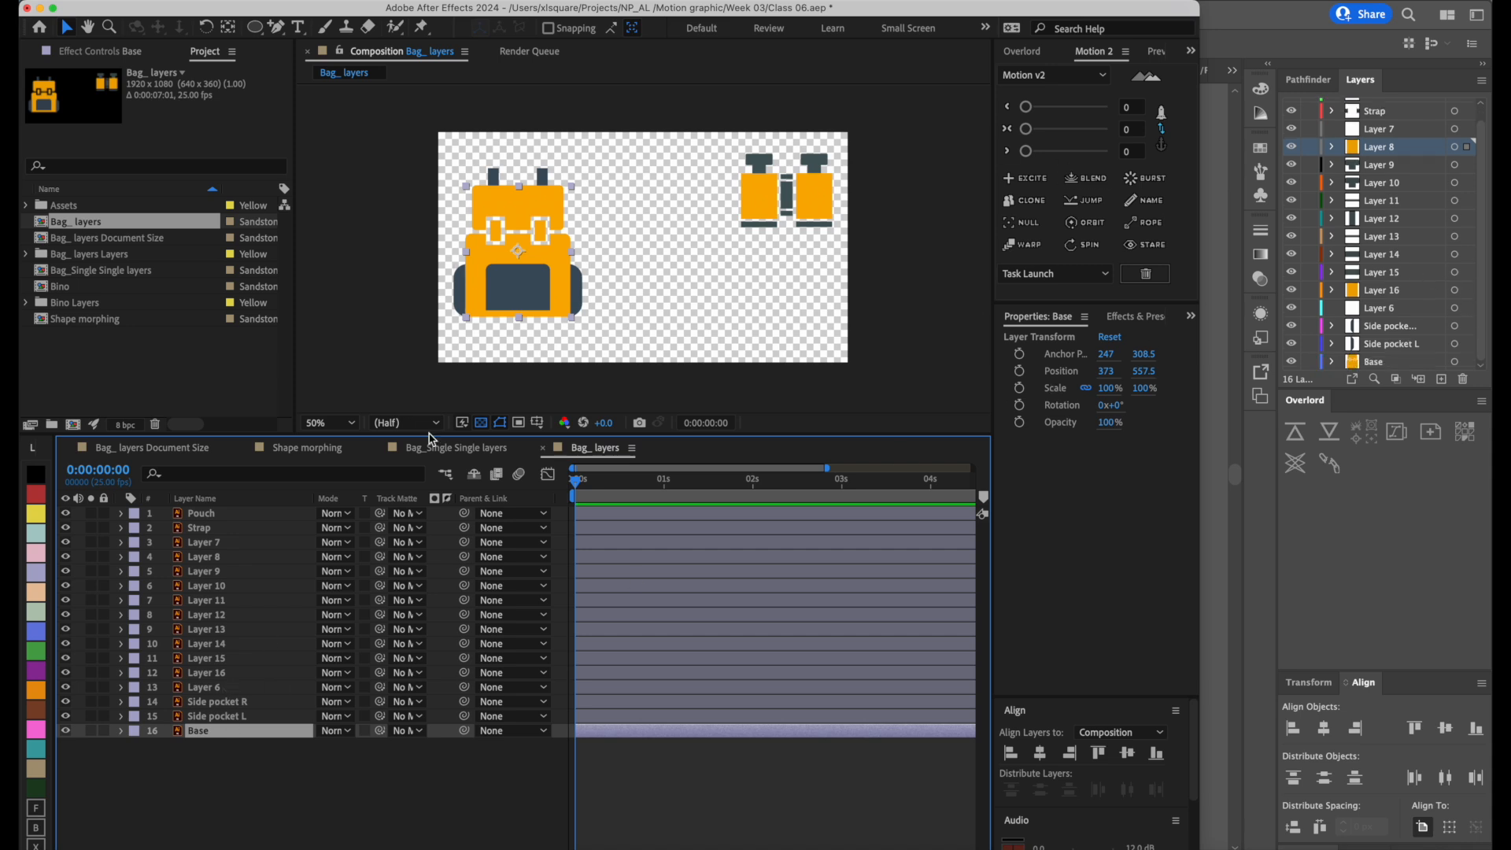
pyautogui.click(233, 717)
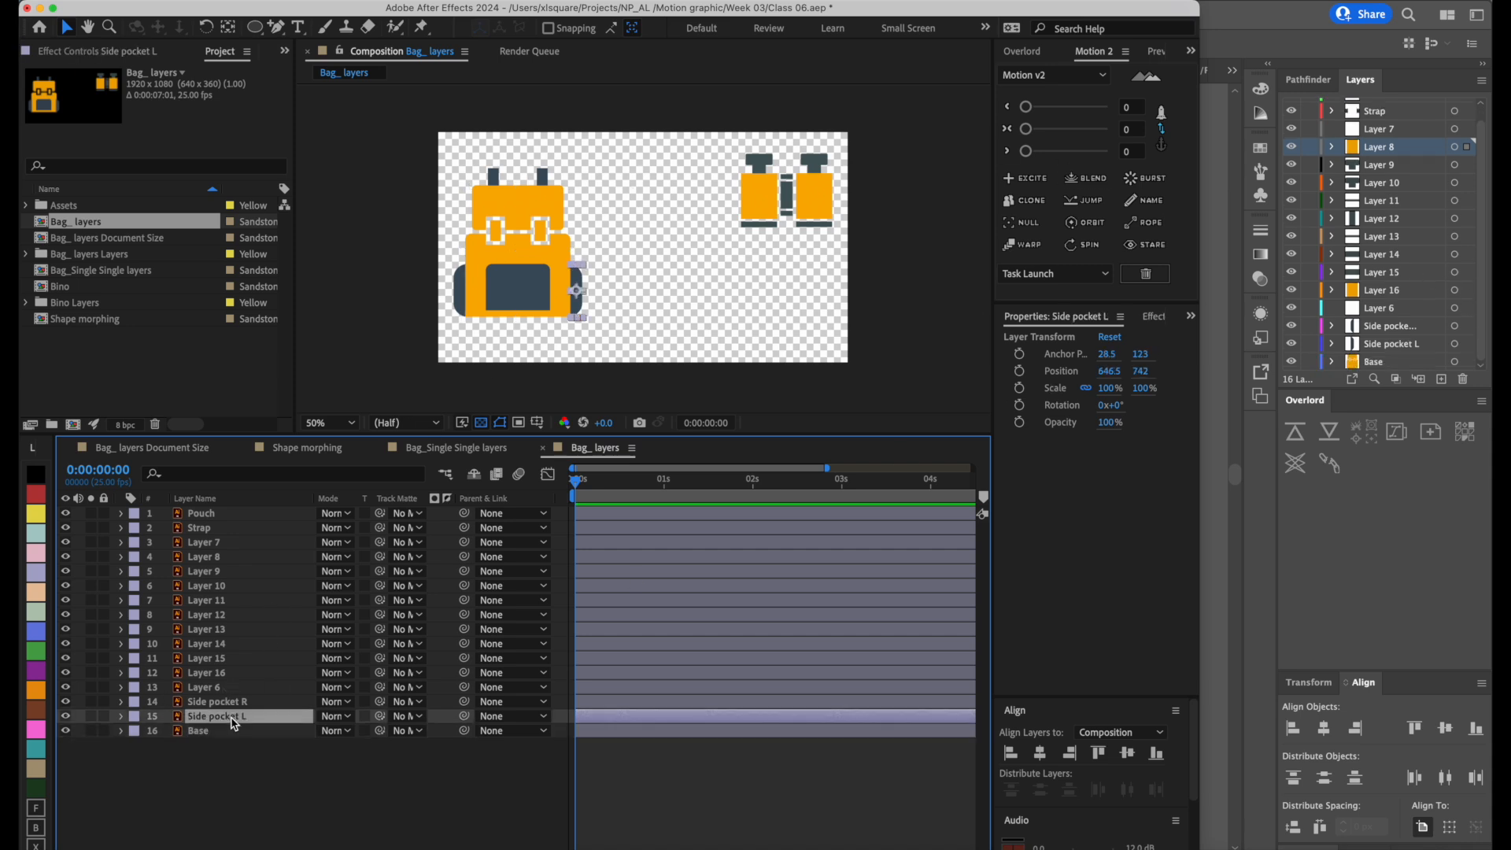
pyautogui.click(236, 702)
pyautogui.click(252, 532)
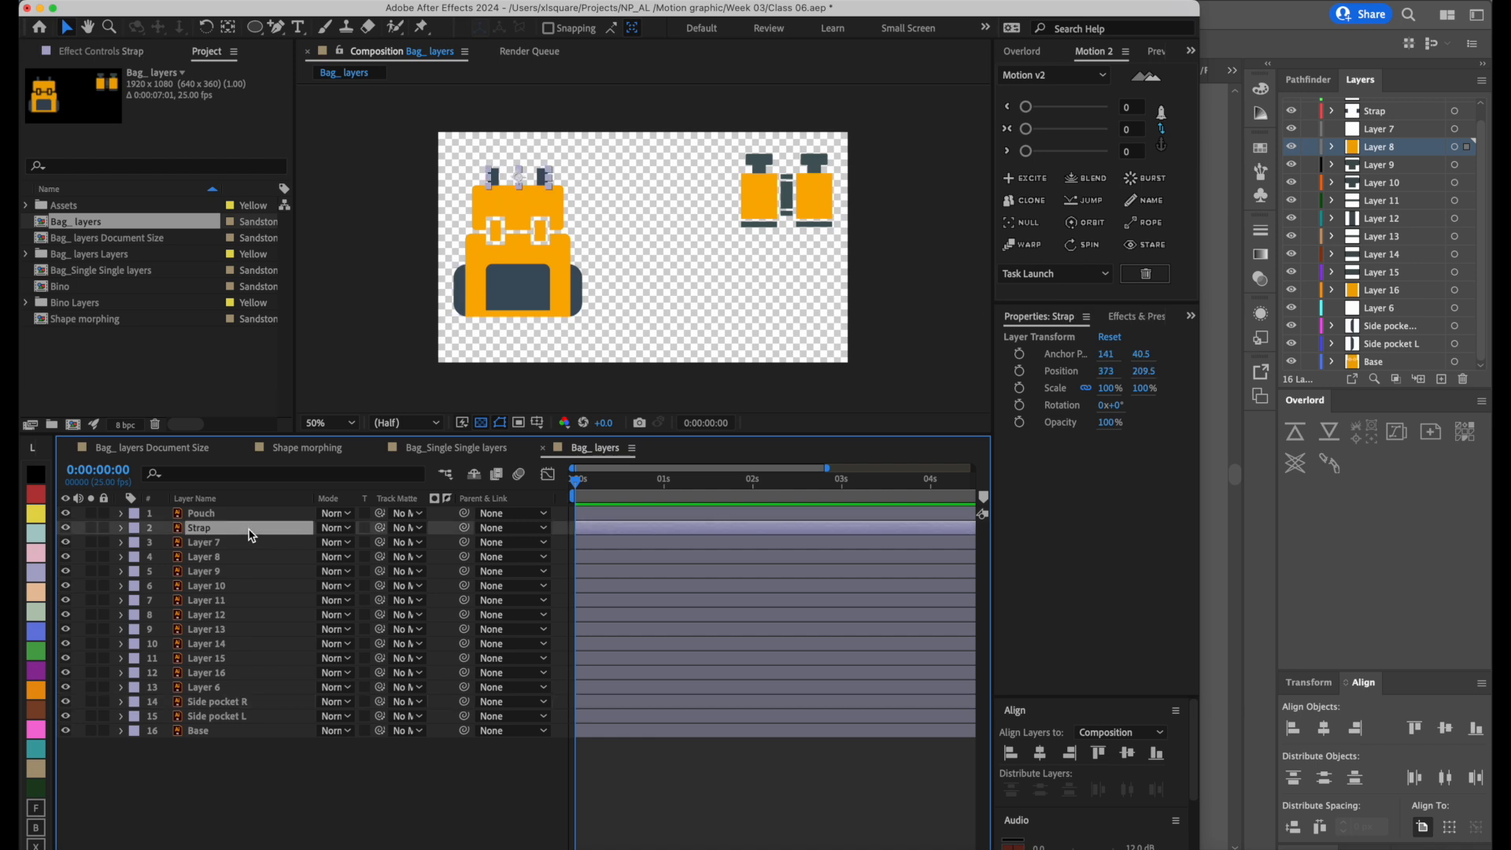
pyautogui.click(246, 515)
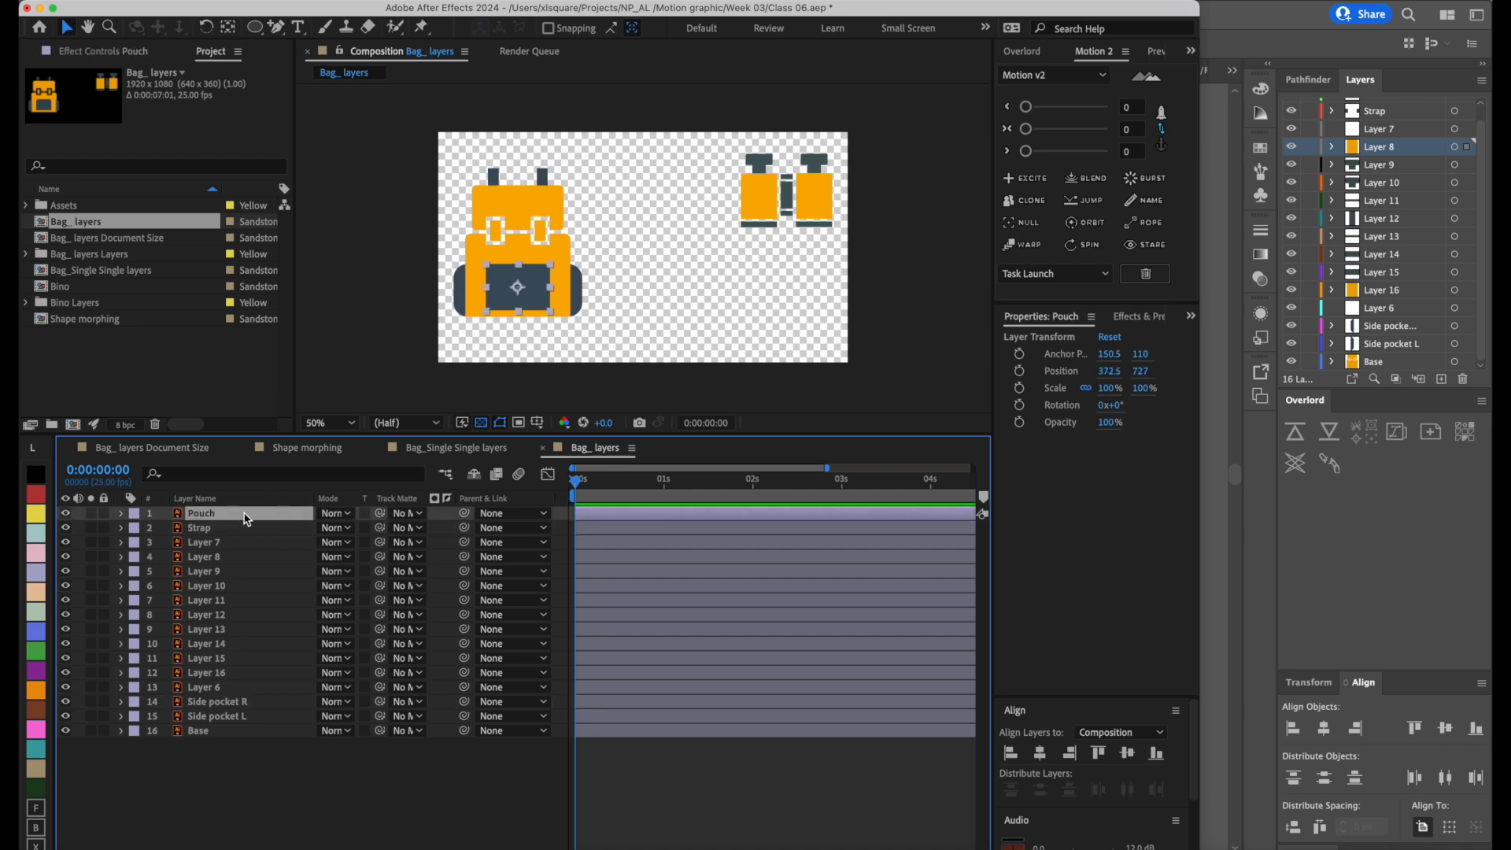
pyautogui.doubleClick(967, 8)
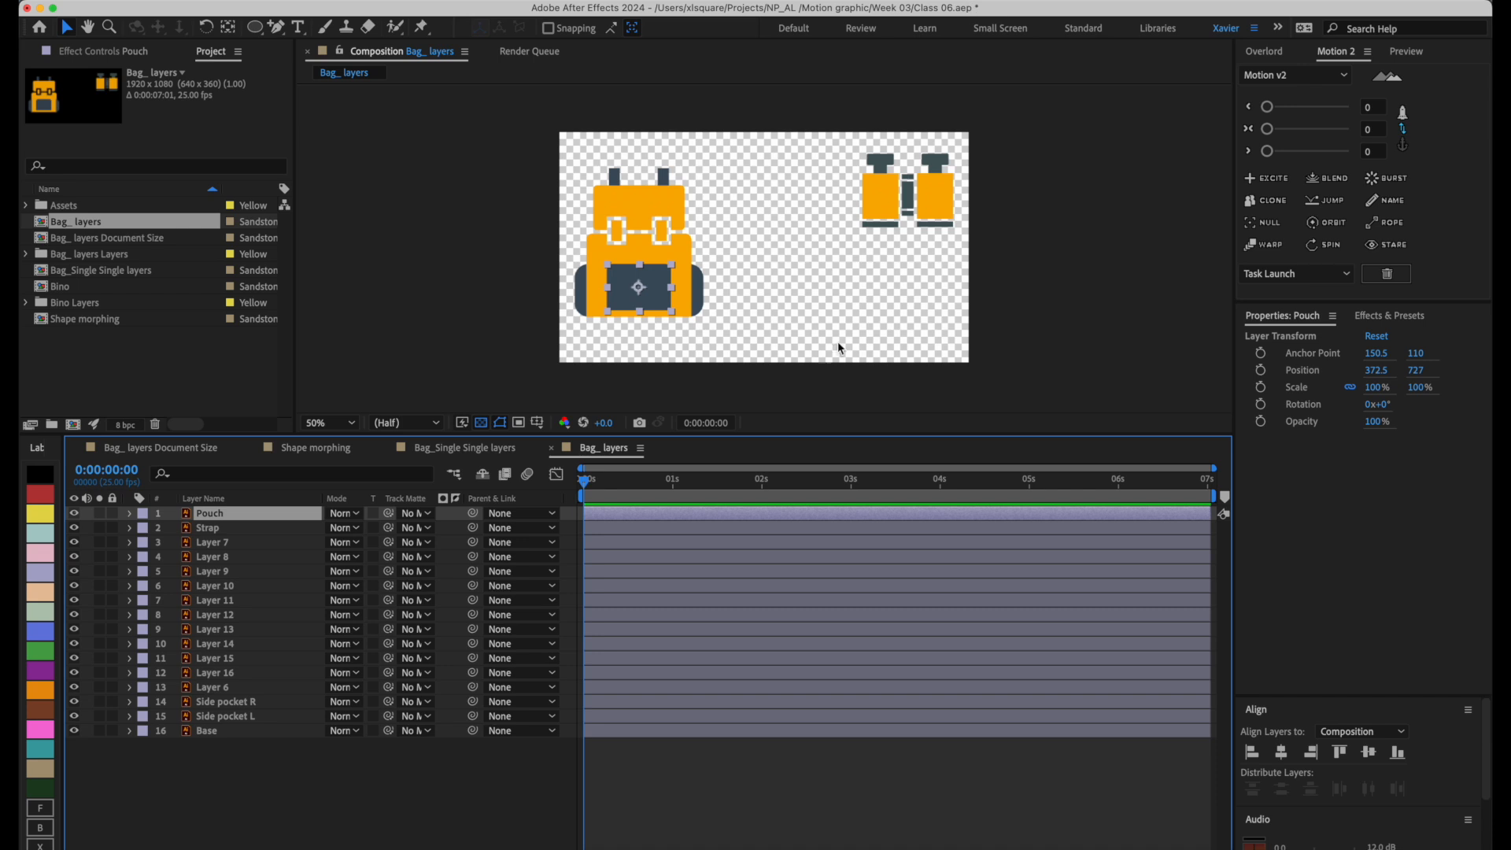
pyautogui.click(837, 341)
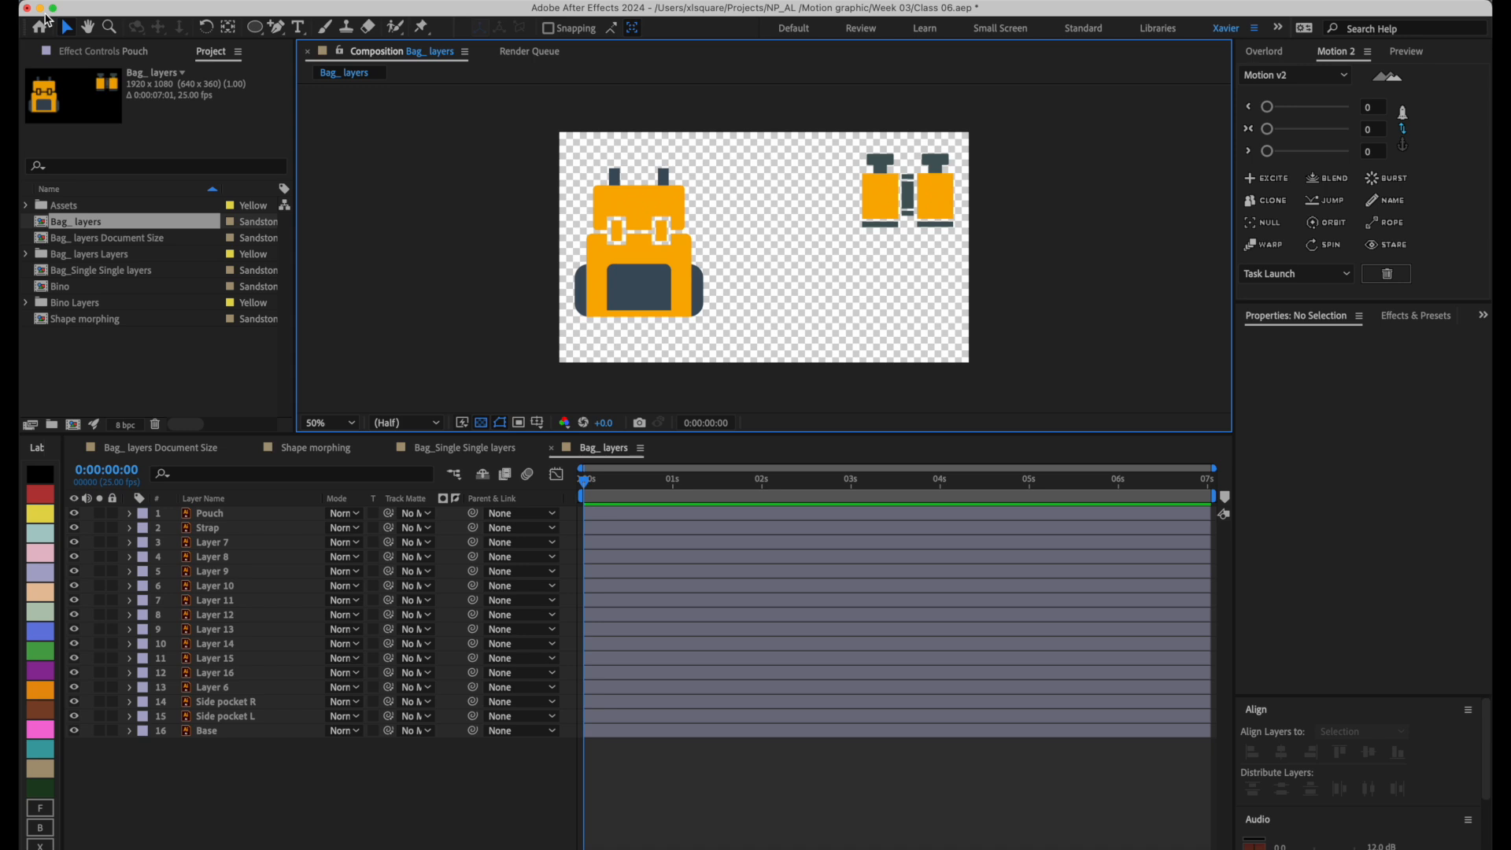
# Switch to Illustrator and copy the axe icon from Camping_stuff.ai.
pyautogui.click(852, 836)
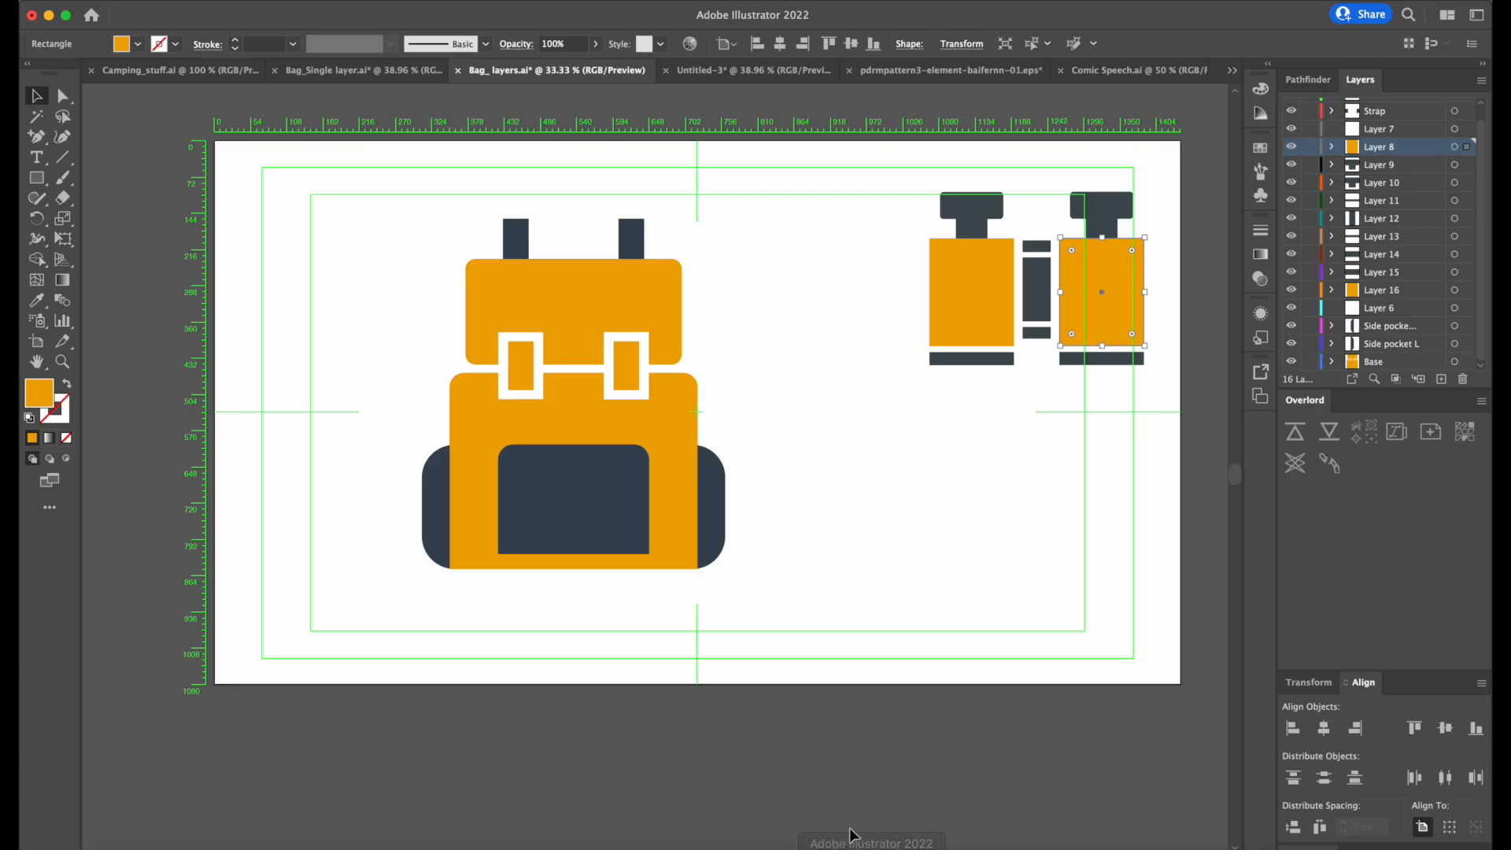
pyautogui.click(783, 72)
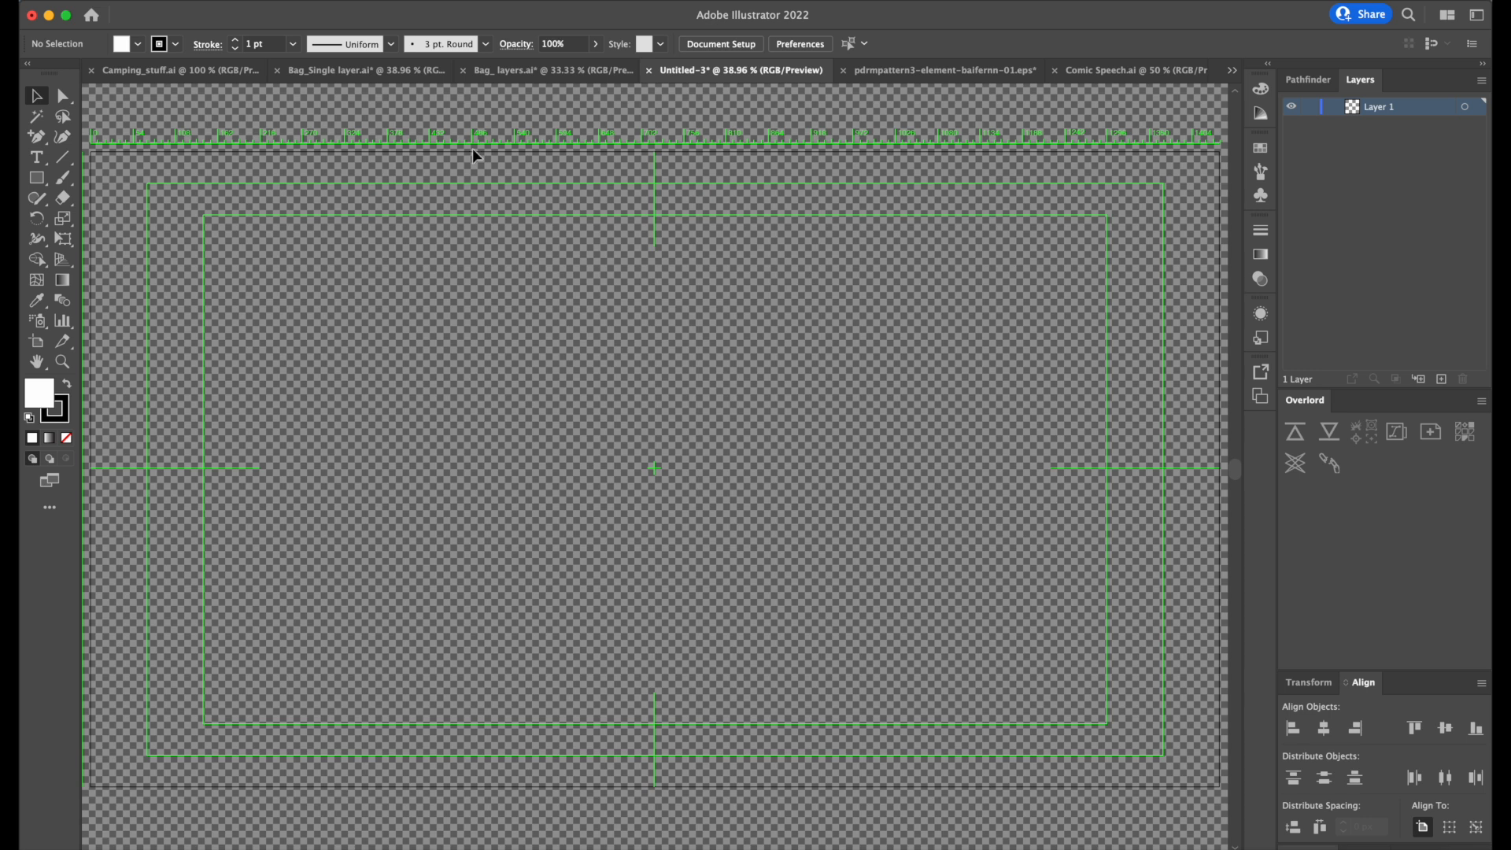
pyautogui.click(390, 71)
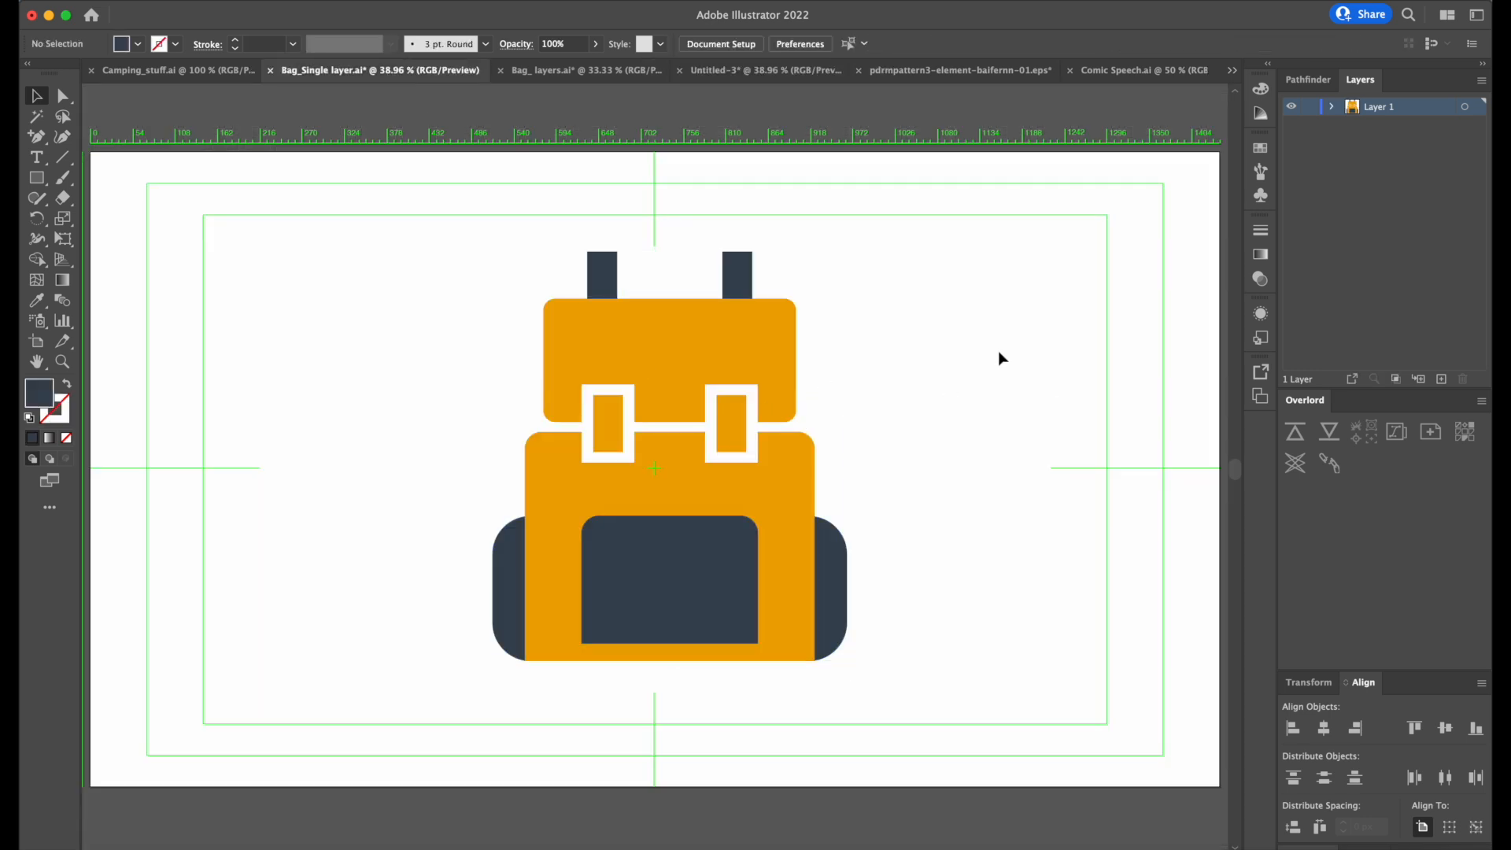
pyautogui.click(178, 70)
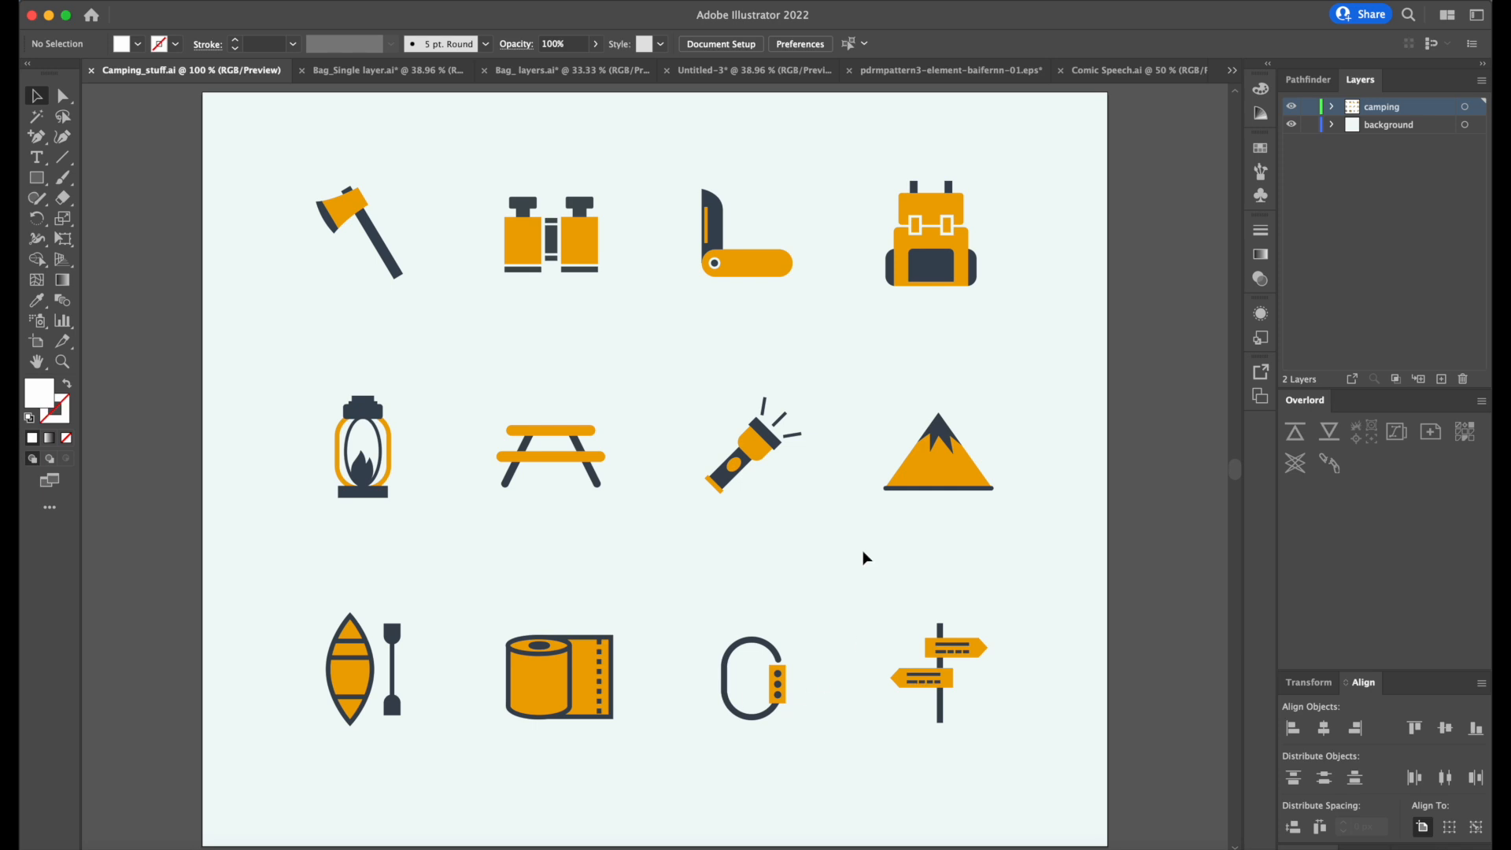
pyautogui.click(397, 270)
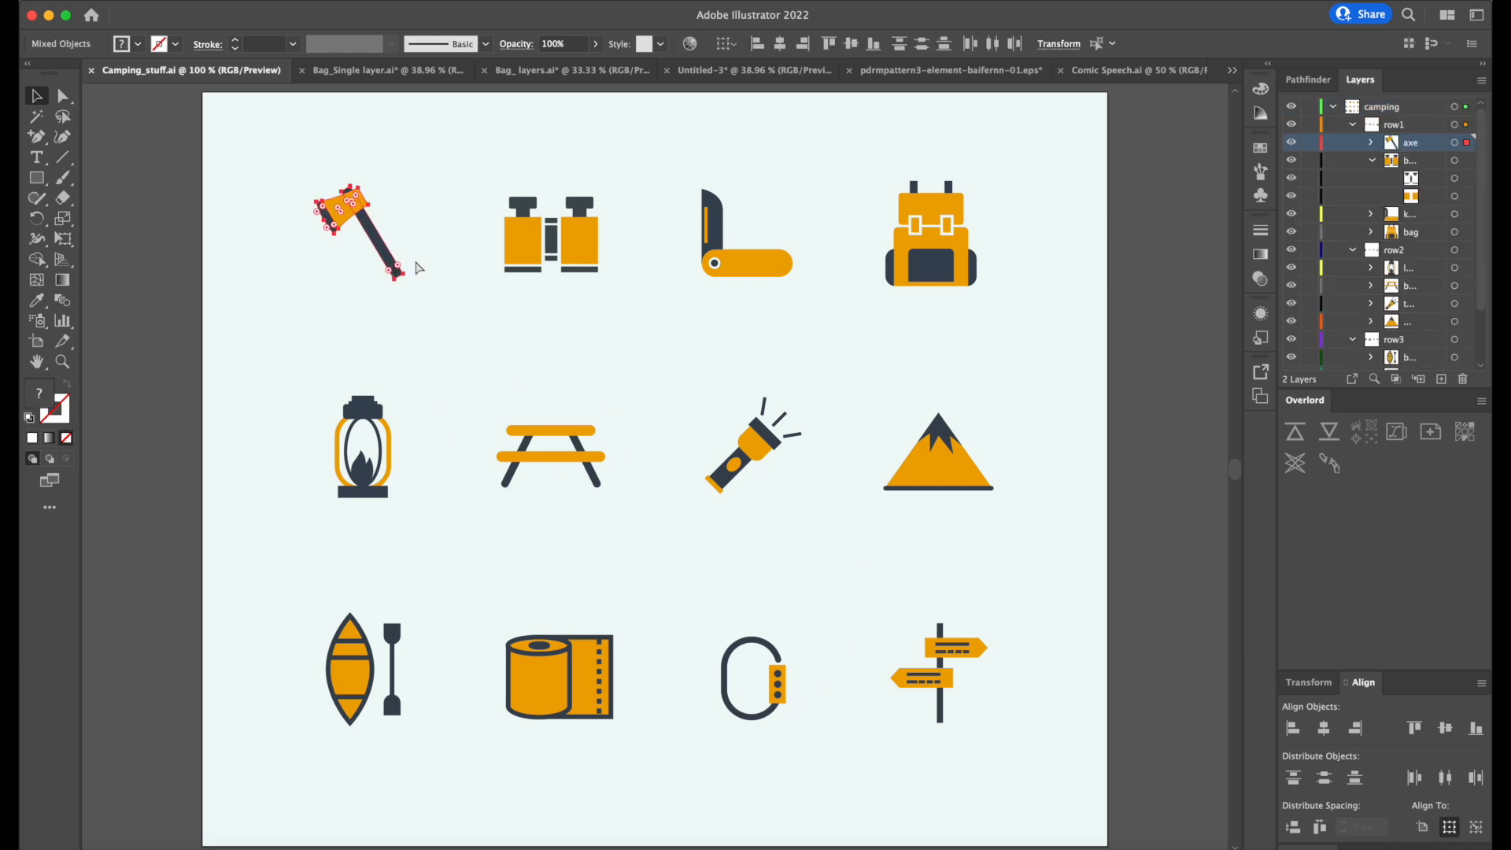
# Paste the axe into the Untitled-3 document and scale it up to several times its size.
pyautogui.click(747, 69)
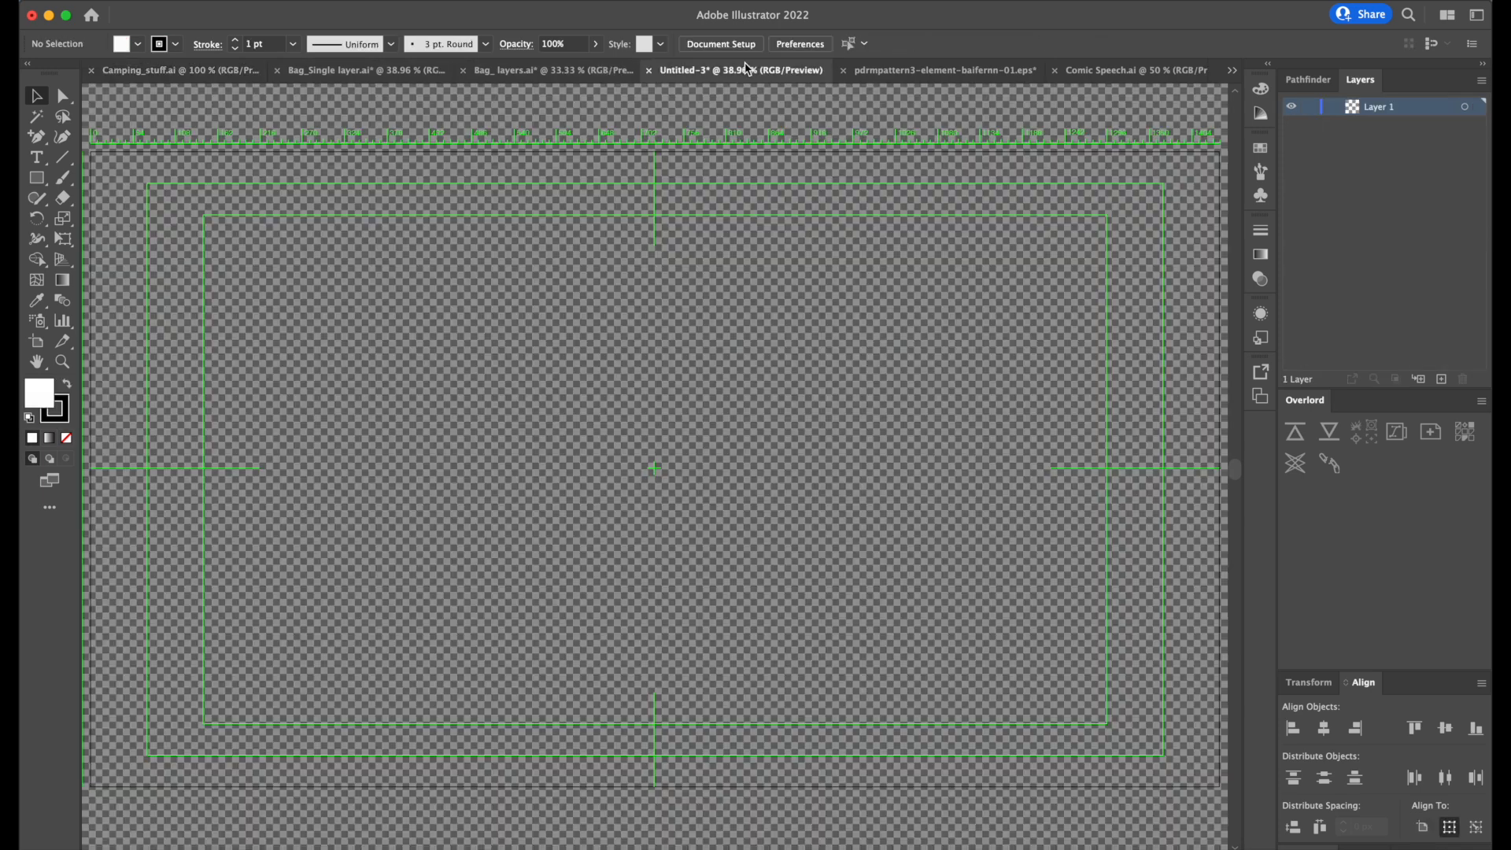
pyautogui.press('super+v')
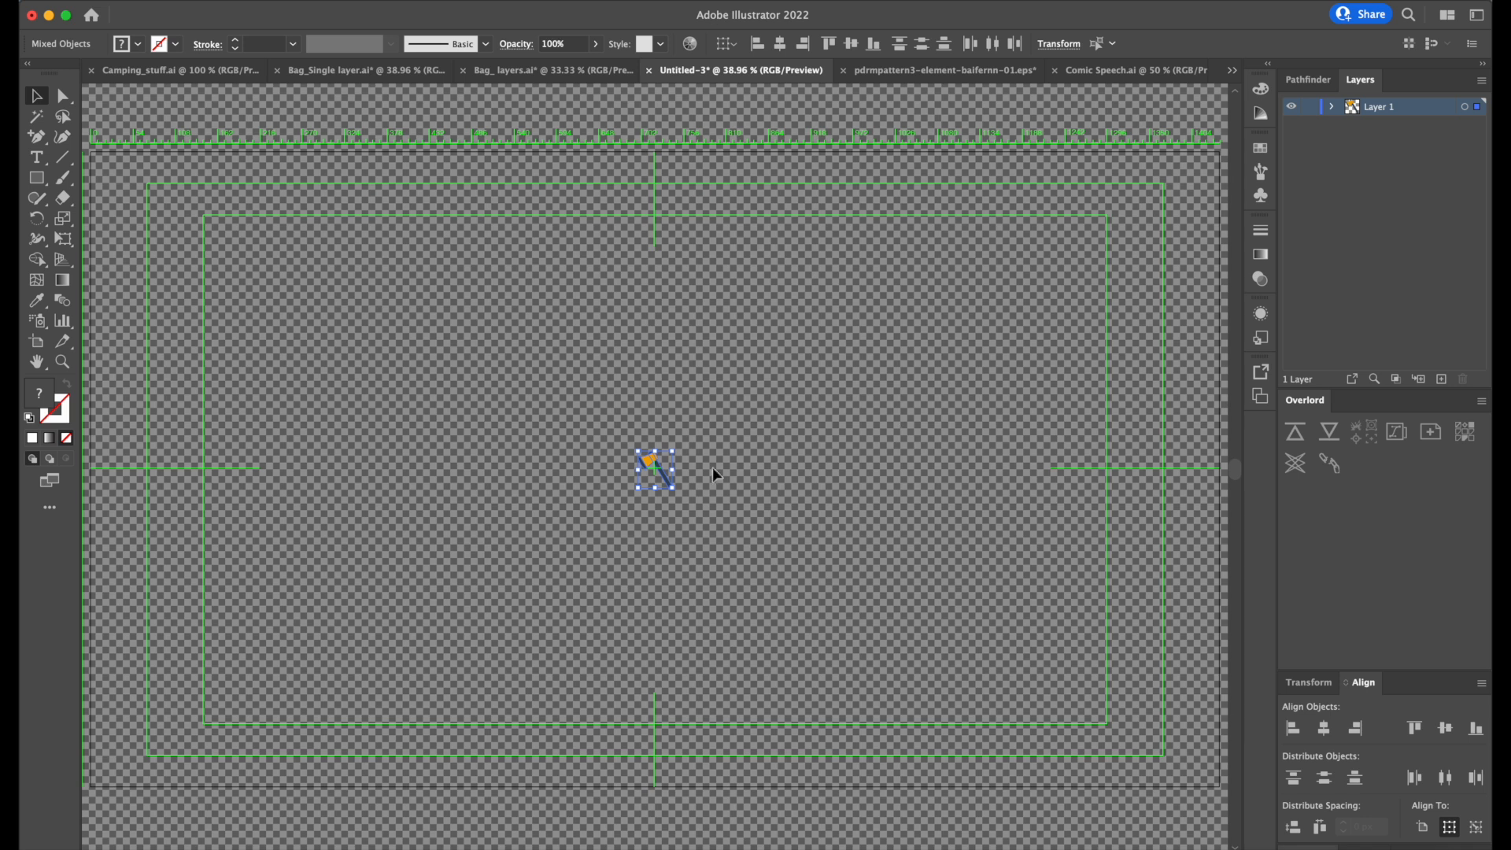
pyautogui.moveTo(677, 453); pyautogui.dragTo(1015, 276)
pyautogui.press('z')
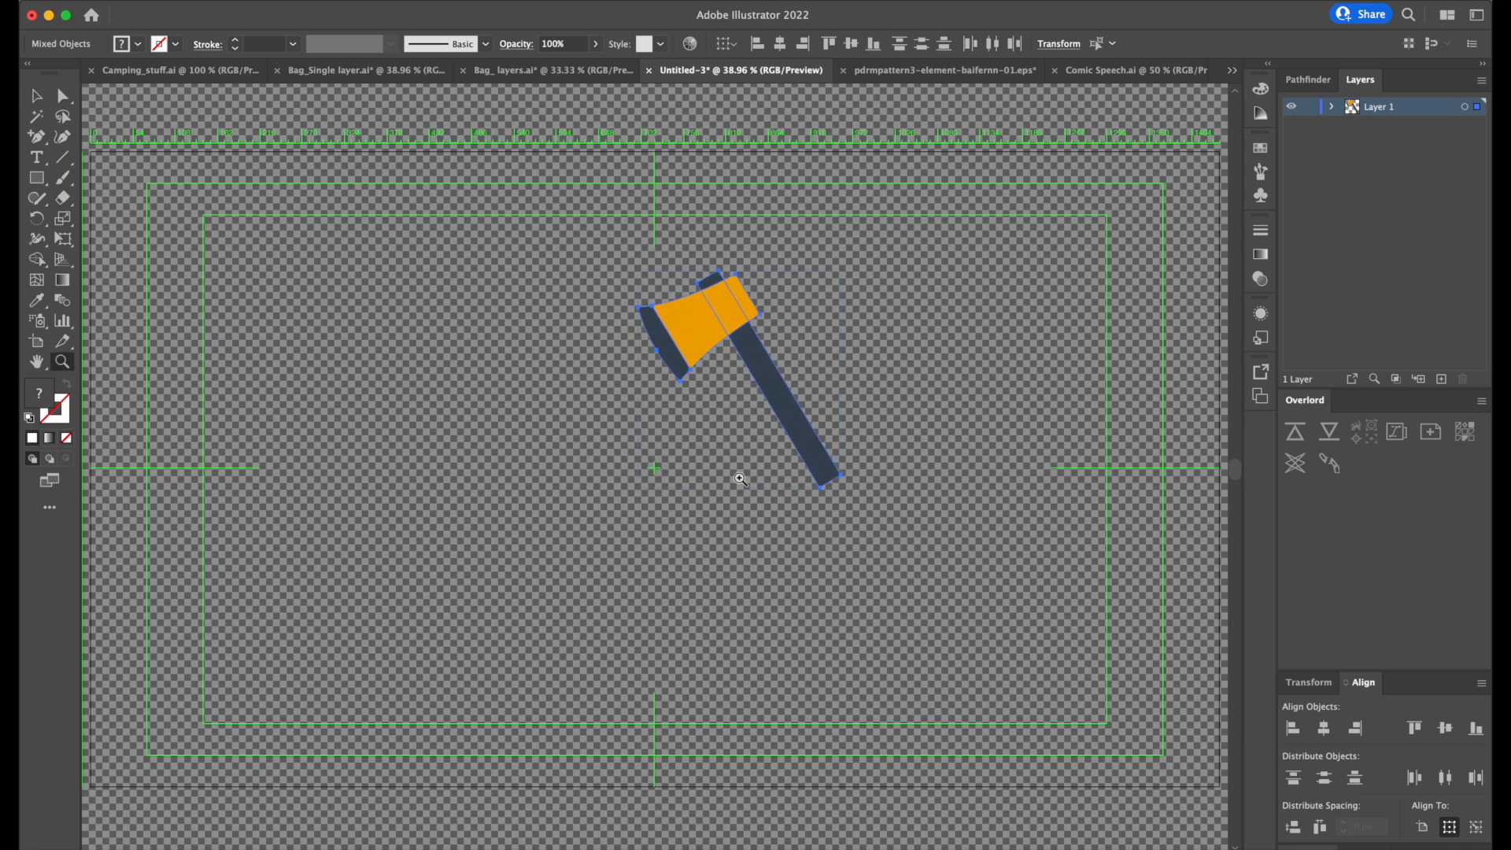
# Undo the last scaling and enlarge the axe about its centre to roughly 772 by 828 px.
pyautogui.press('super+z')
pyautogui.press('v')
pyautogui.rightClick(664, 480)
pyautogui.moveTo(752, 681)
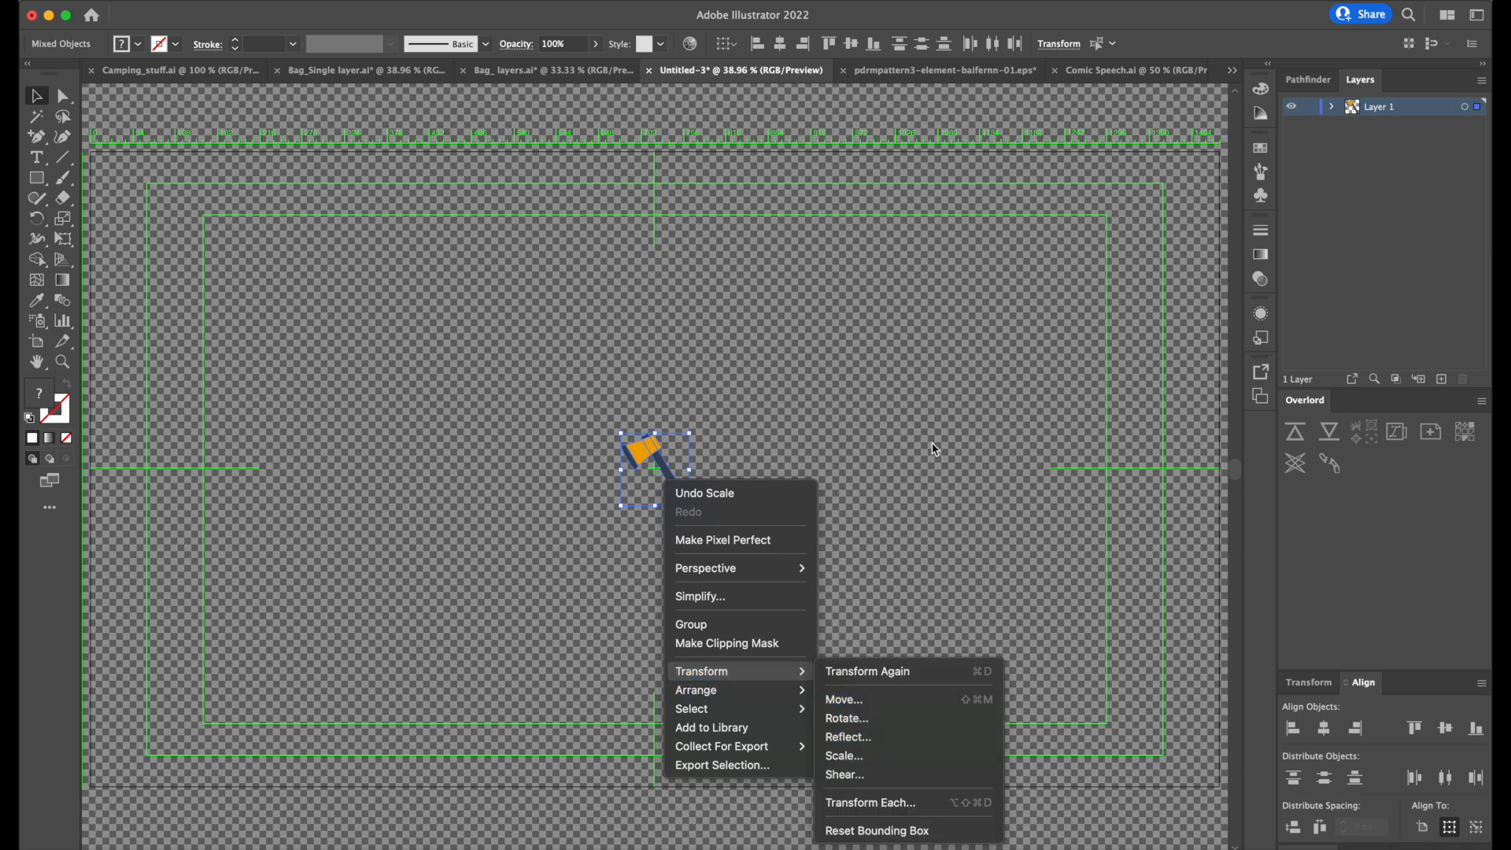
pyautogui.click(900, 374)
pyautogui.moveTo(693, 436); pyautogui.dragTo(1019, 229)
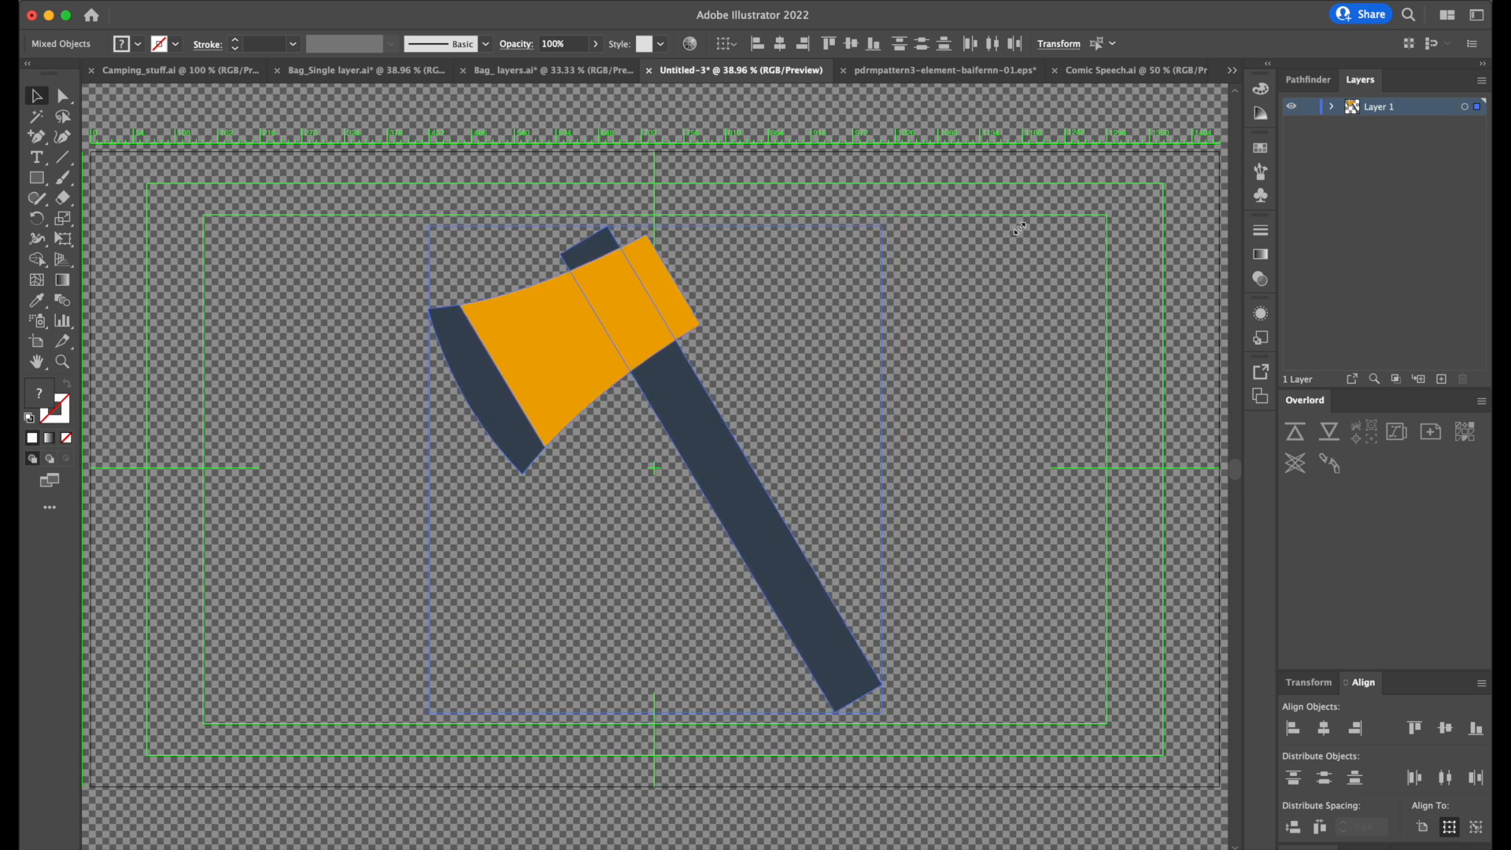
# Select the handle, orange head and blade in turn to check which axe parts are joined.
pyautogui.click(786, 489)
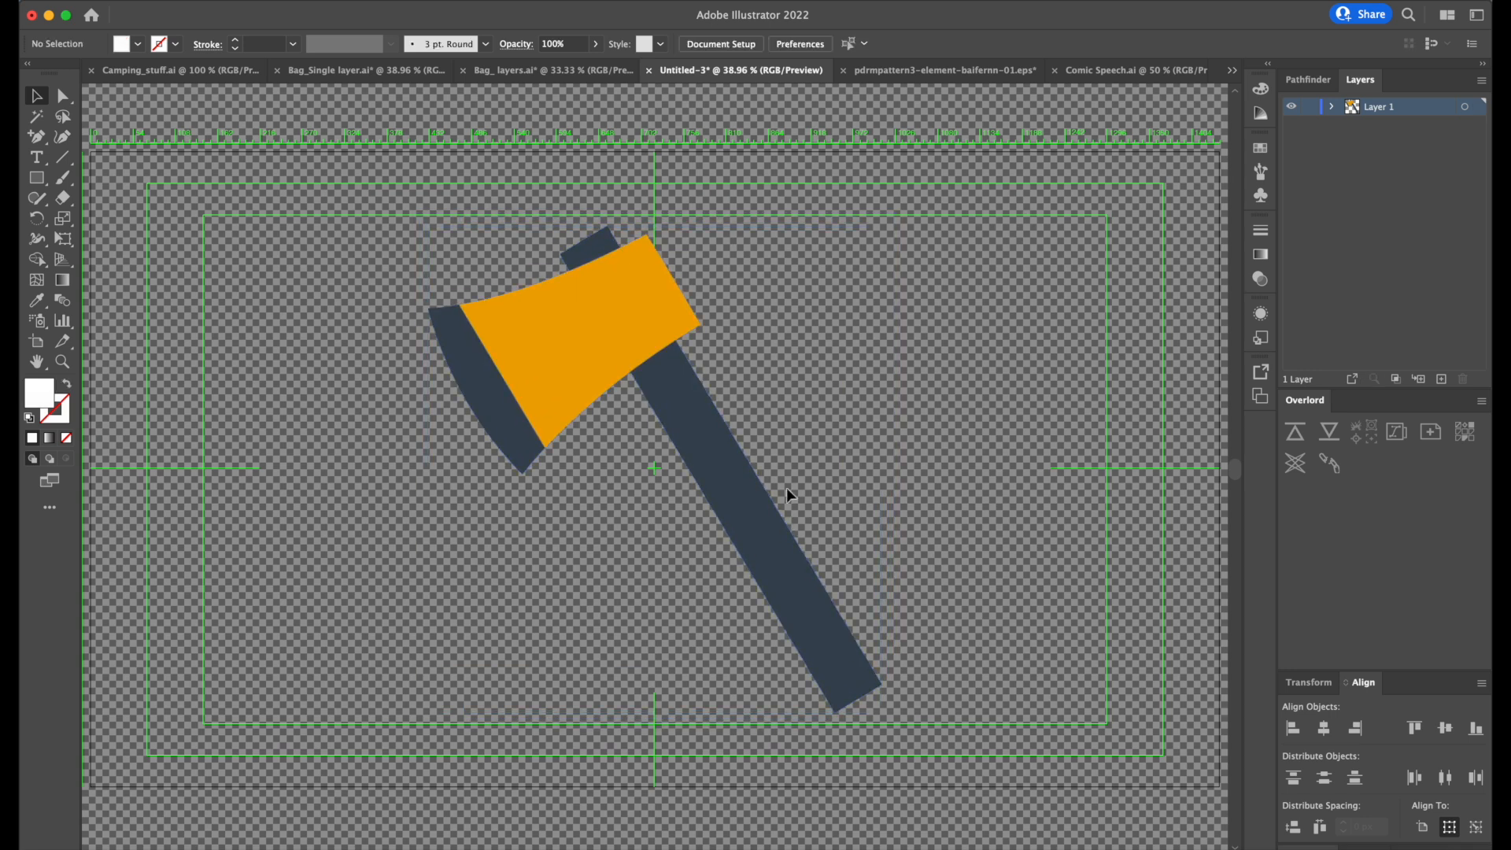
pyautogui.click(745, 488)
pyautogui.click(982, 425)
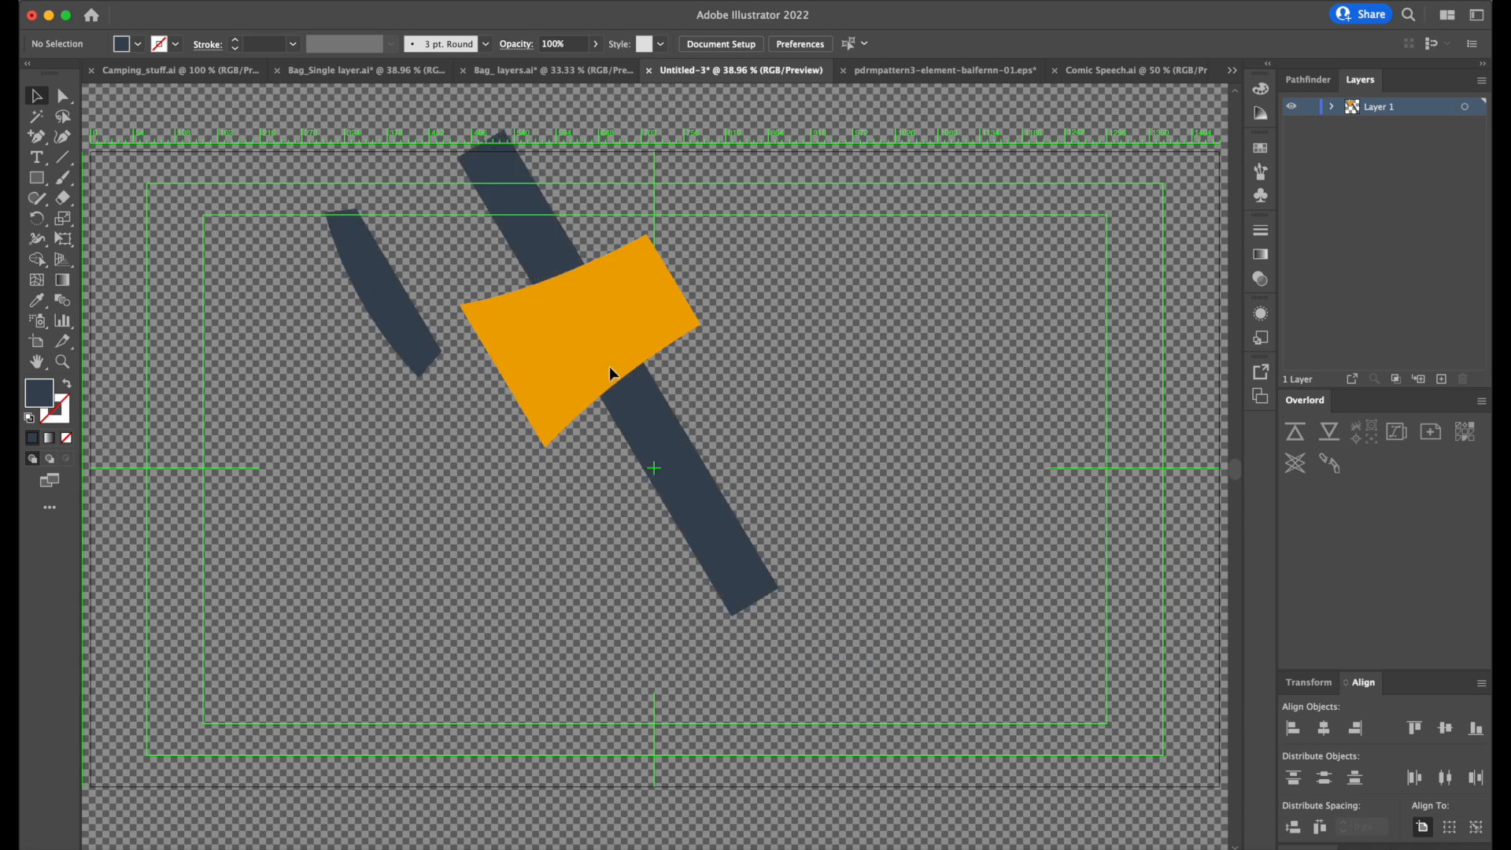
pyautogui.moveTo(612, 372); pyautogui.dragTo(737, 448)
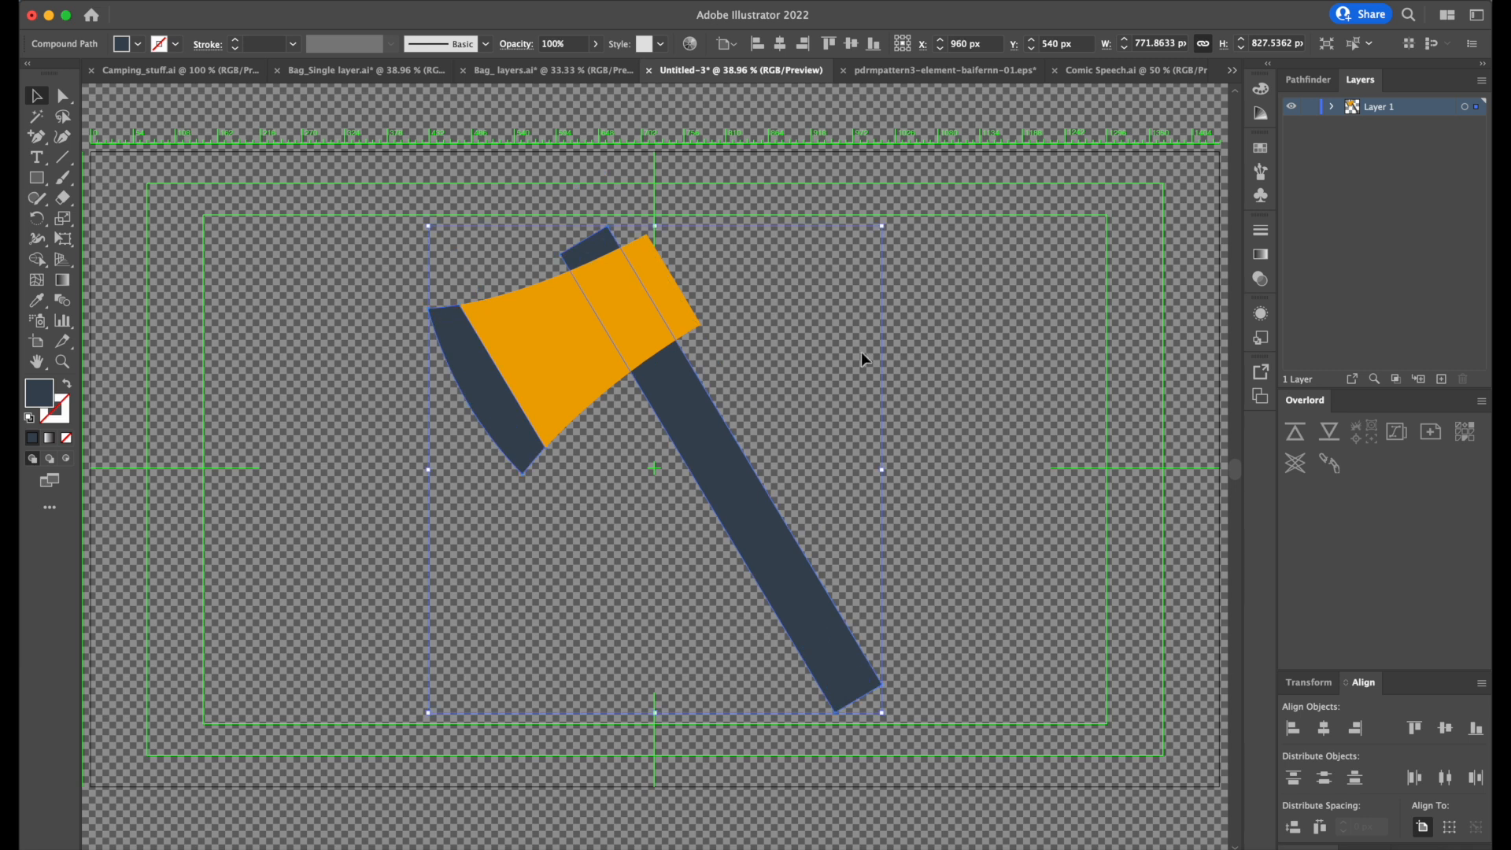
pyautogui.click(909, 329)
pyautogui.click(596, 307)
pyautogui.click(480, 381)
pyautogui.click(1054, 318)
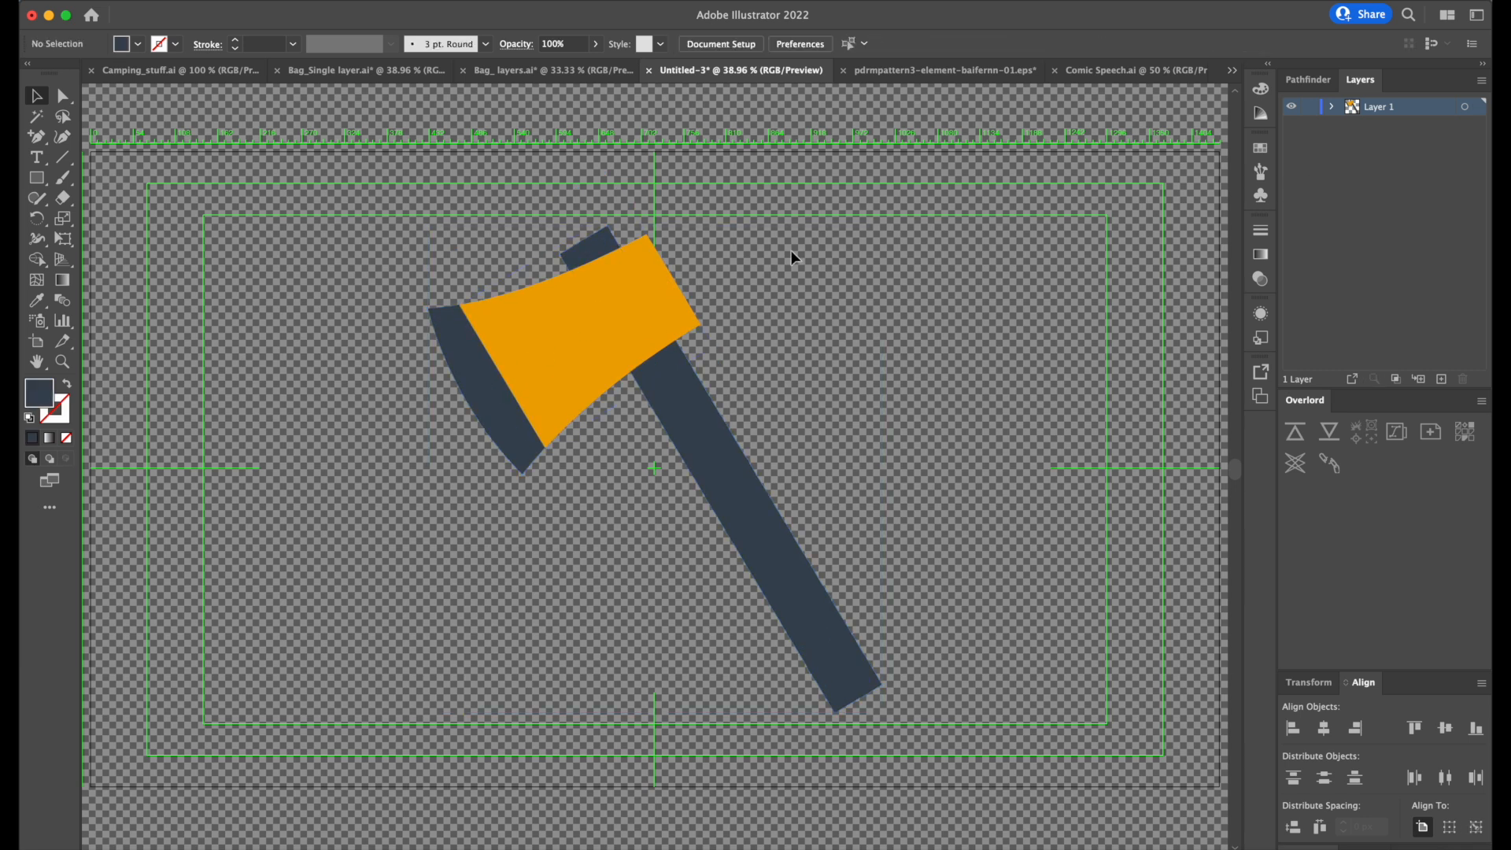
# Release the dark compound path to separate the axe's handle from its blade.
pyautogui.click(698, 452)
pyautogui.rightClick(725, 454)
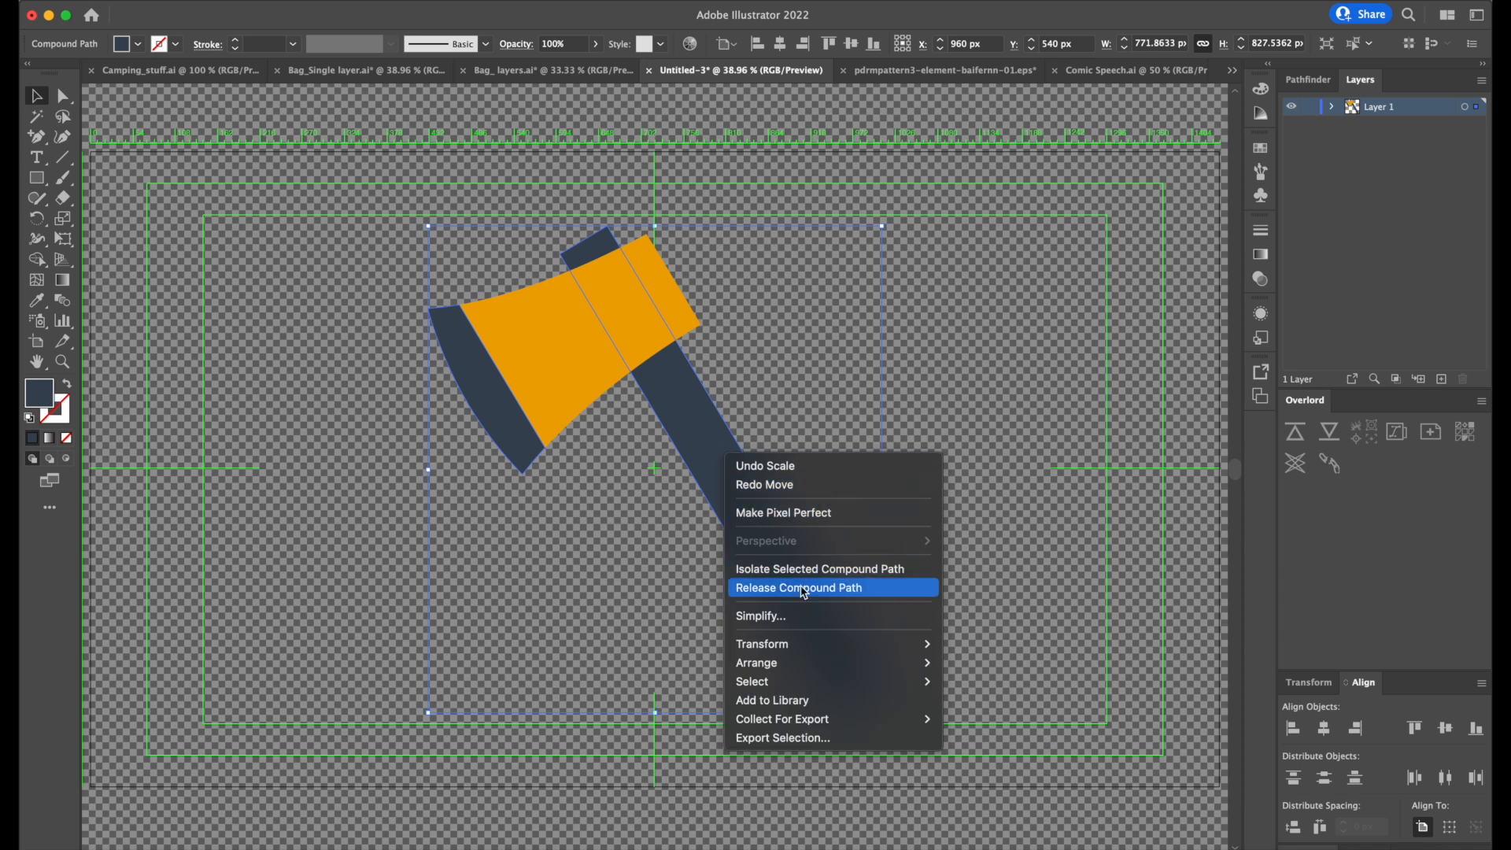
pyautogui.click(846, 596)
pyautogui.click(1064, 340)
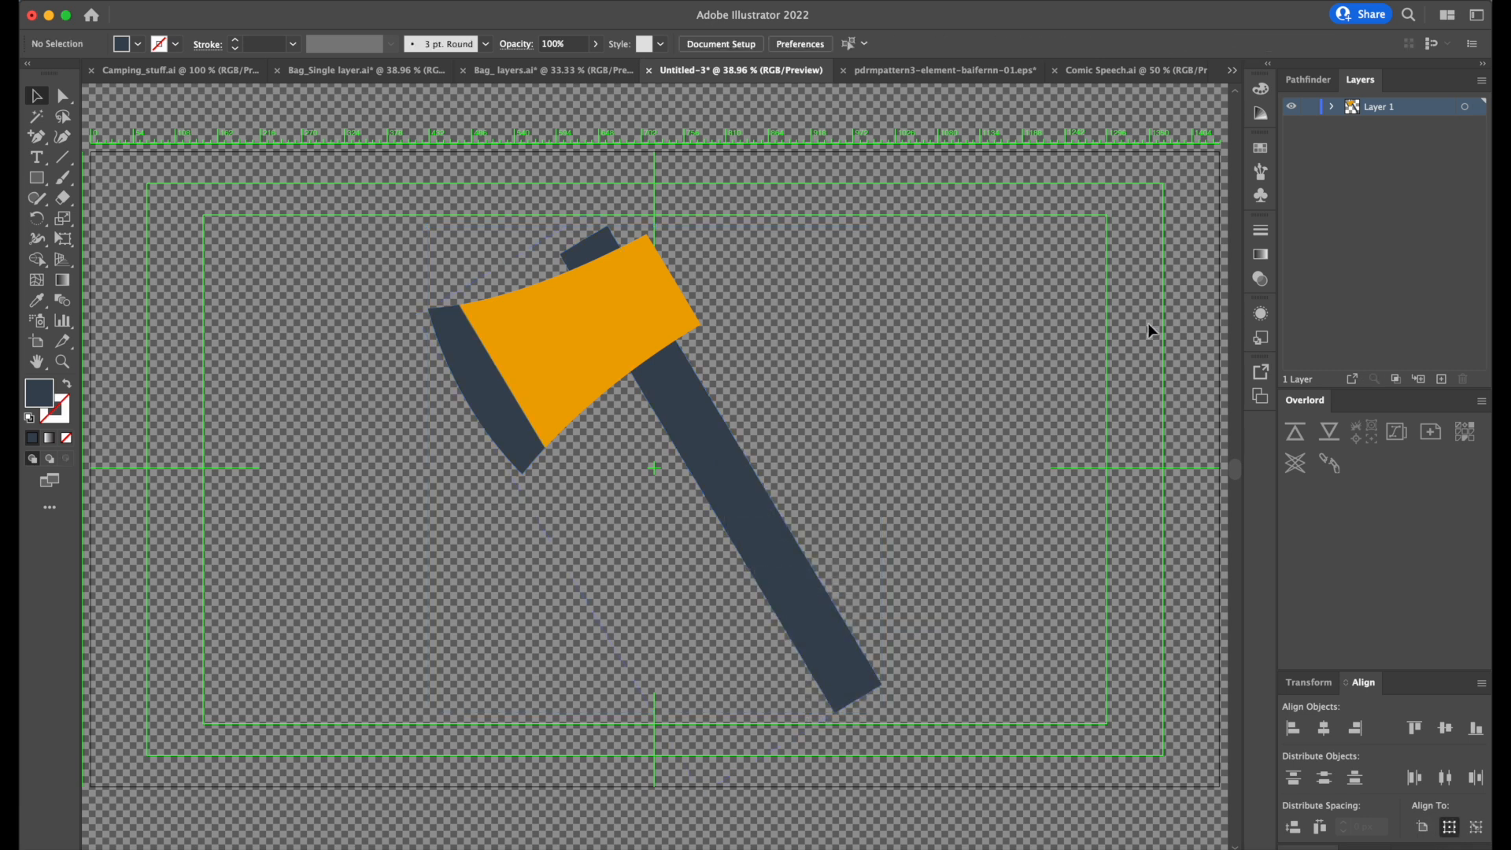
# Check the shapes inside Layer 1 and add two new layers above it.
pyautogui.click(1331, 106)
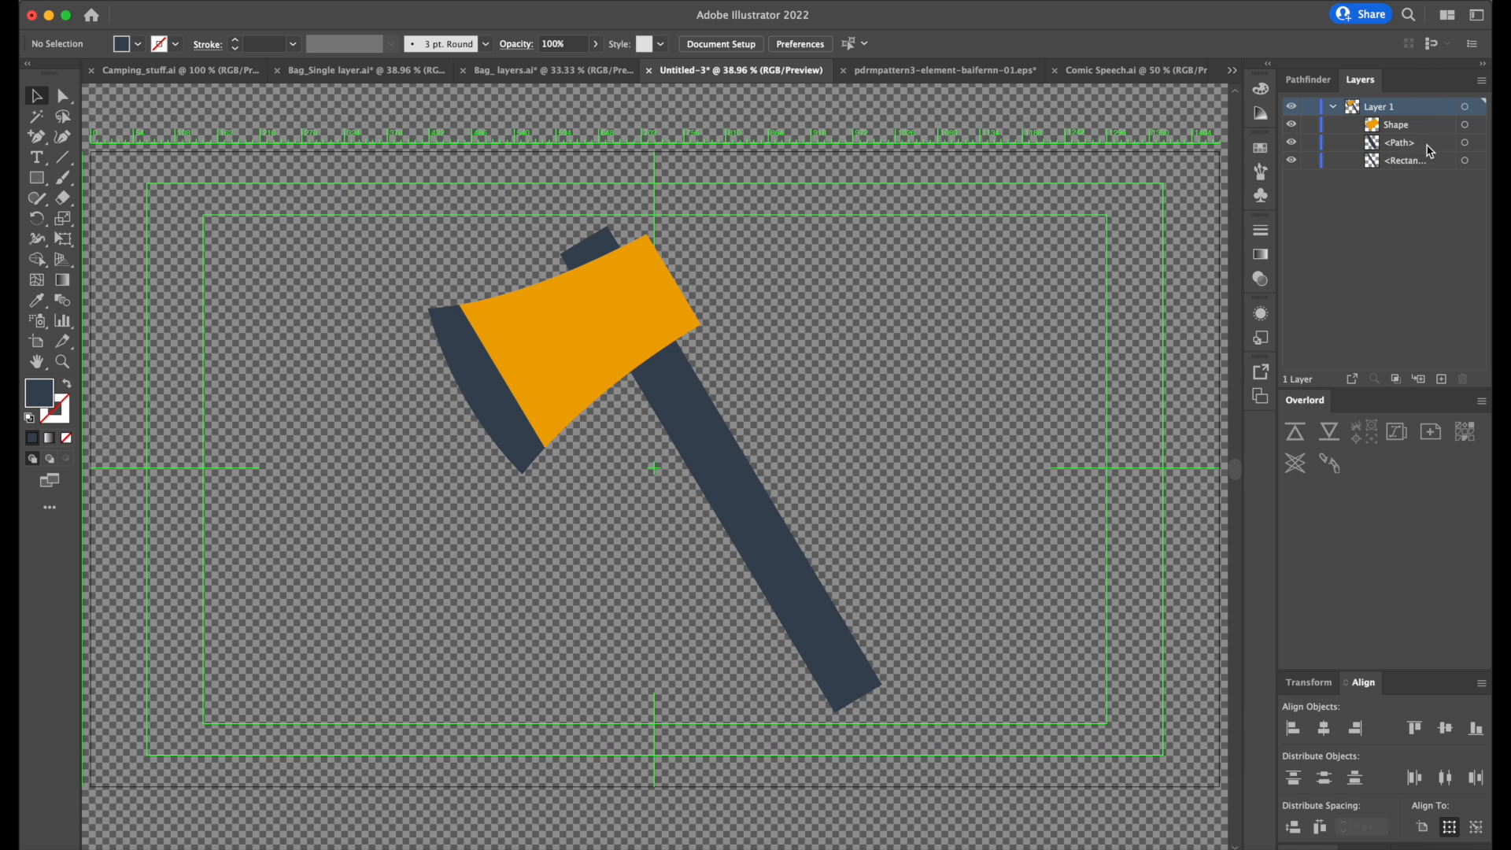
pyautogui.click(1332, 107)
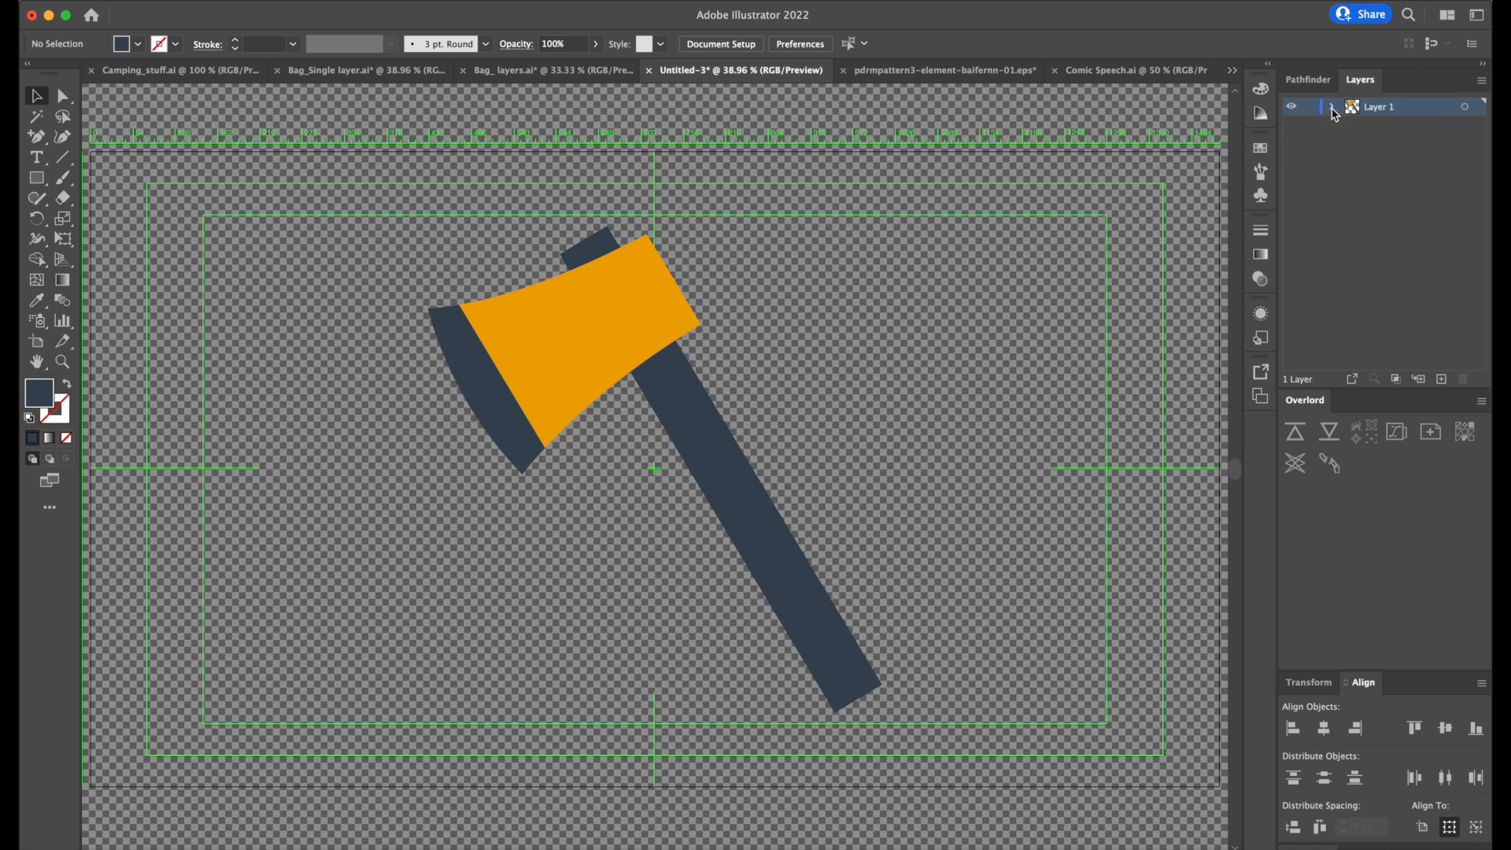
pyautogui.click(1442, 380)
pyautogui.click(1442, 379)
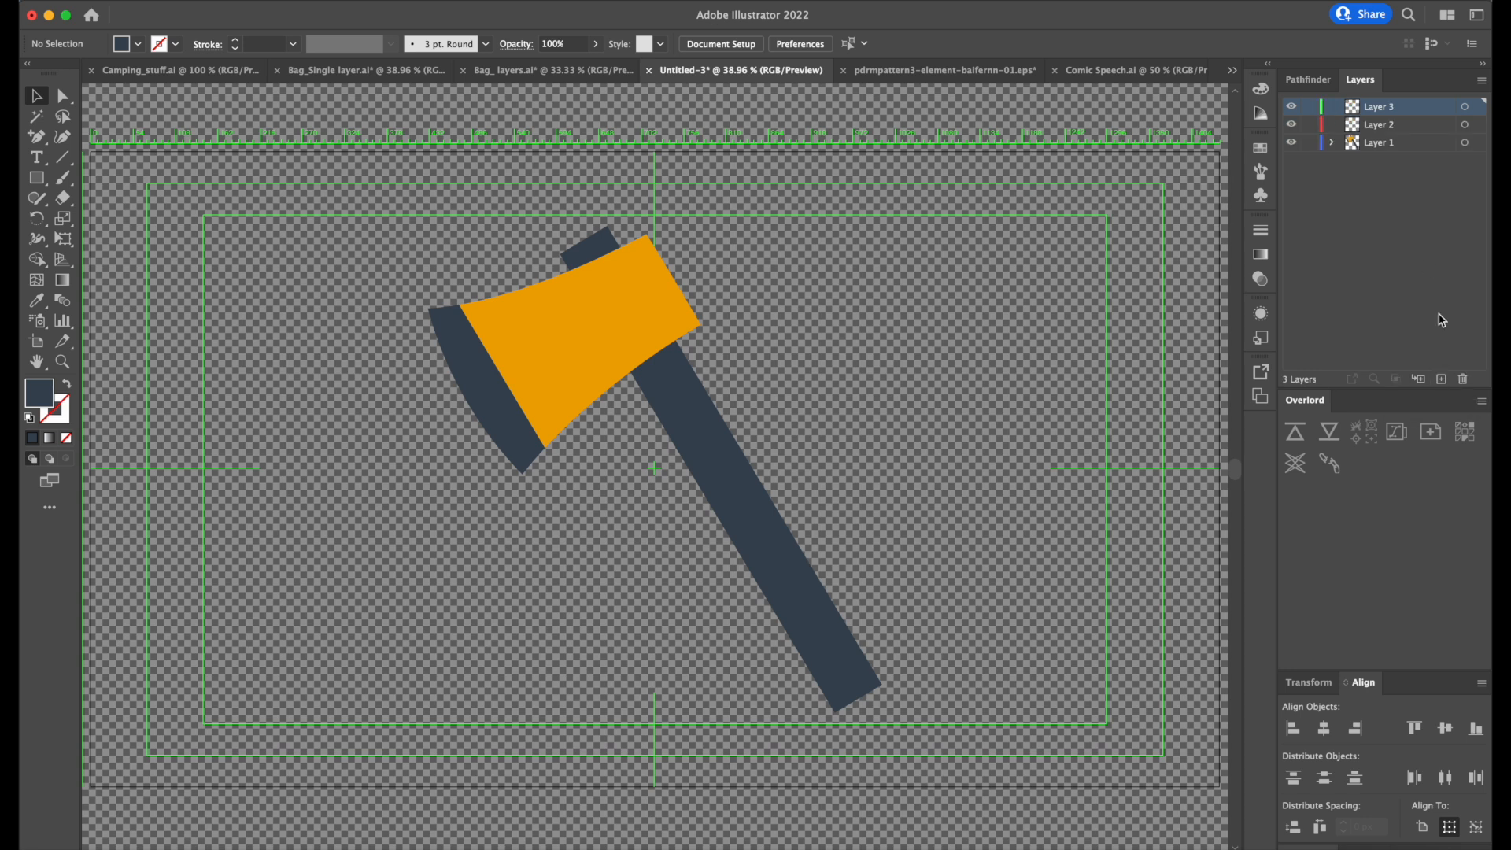
# Rename Layer 1 as Pole, Layer 2 as Axe and Layer 3 as Blade.
pyautogui.click(1379, 148)
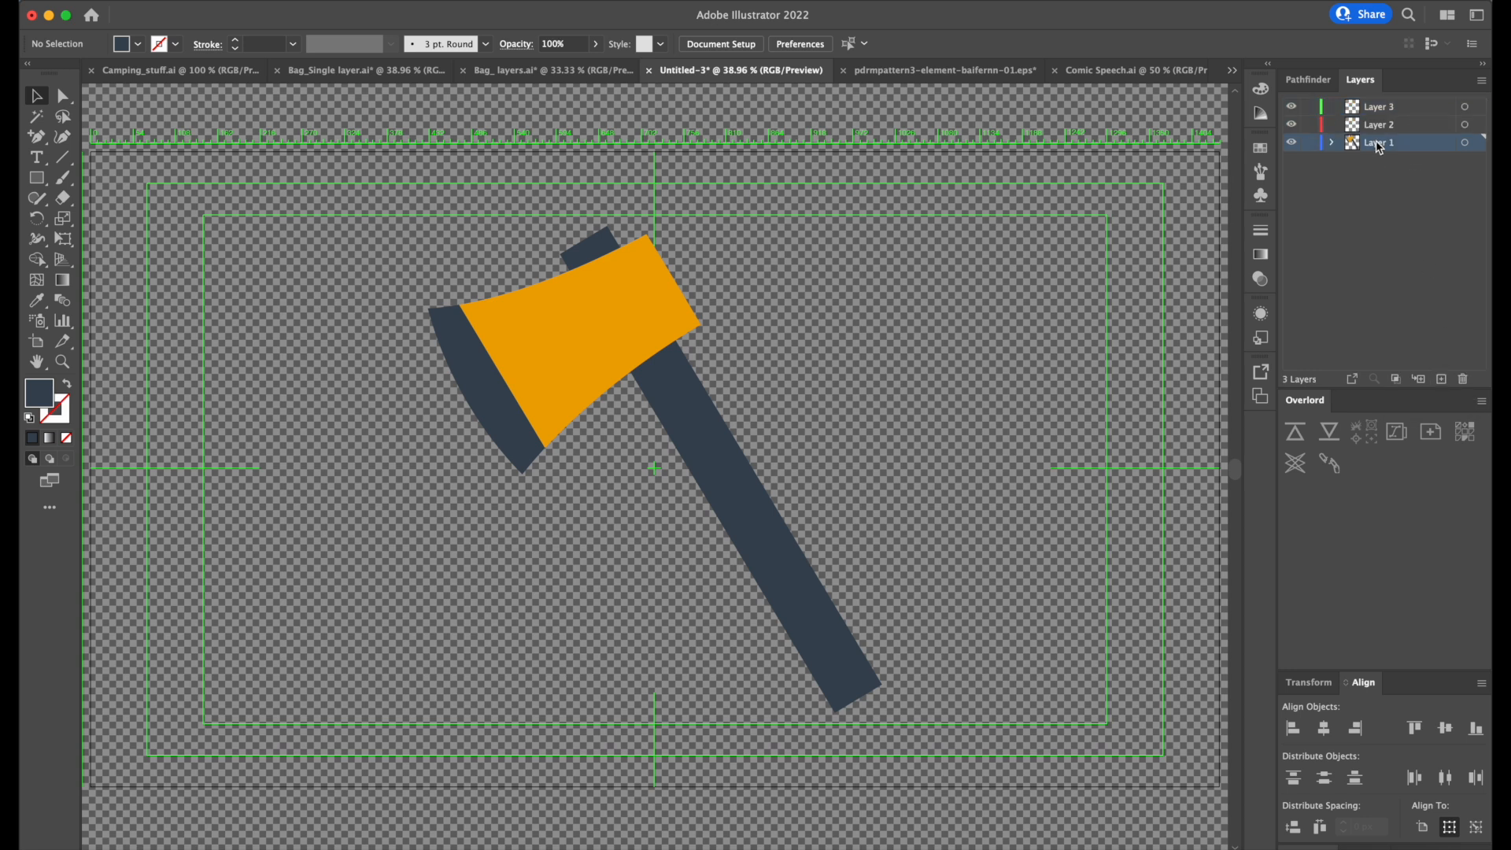
pyautogui.doubleClick(1379, 144)
pyautogui.write('Pole')
pyautogui.doubleClick(1380, 125)
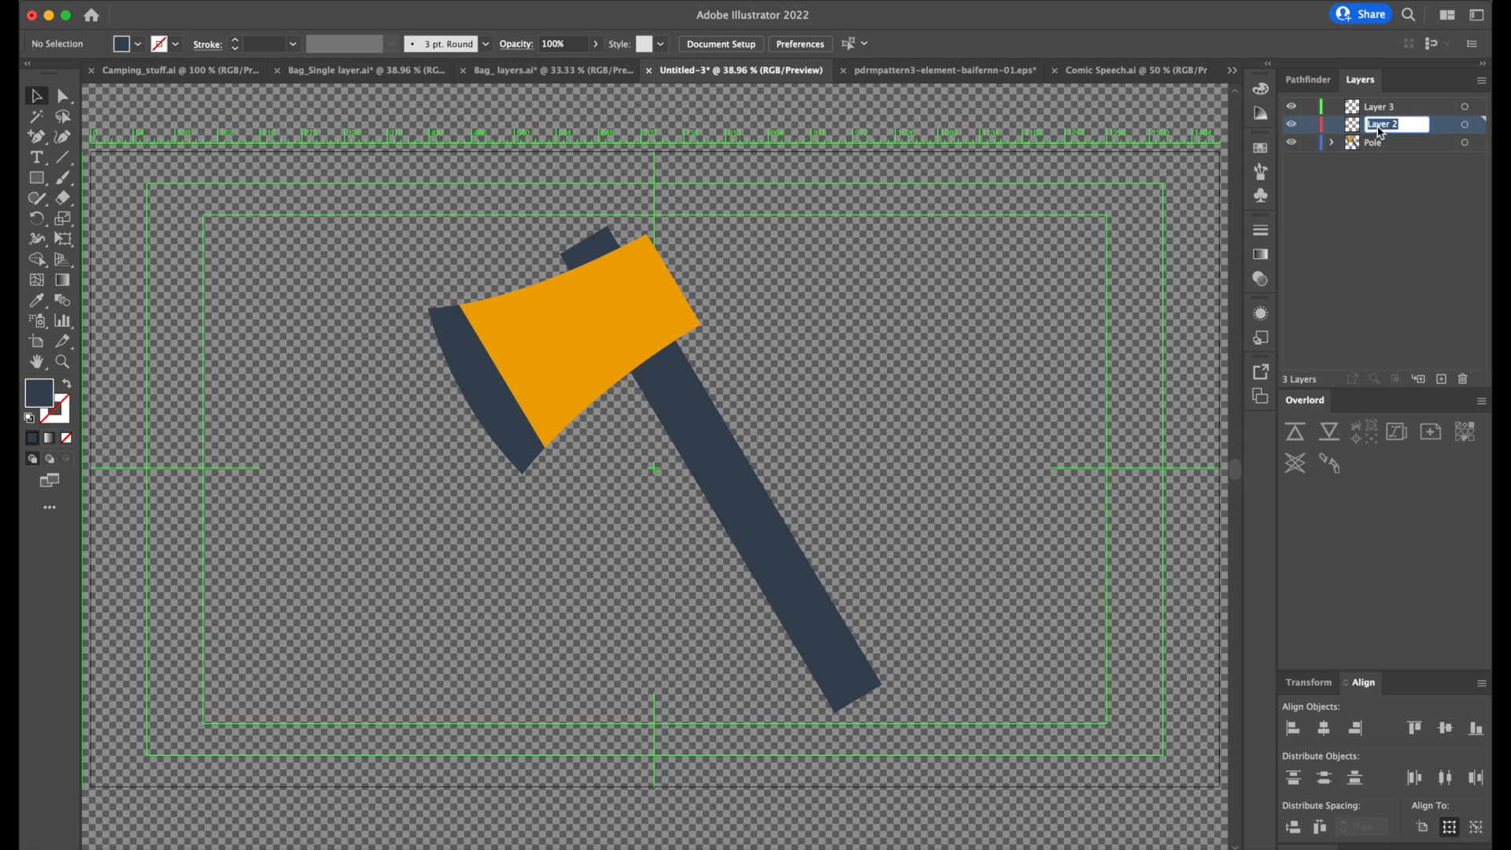
pyautogui.write('A')
pyautogui.doubleClick(1383, 107)
pyautogui.write('Blade')
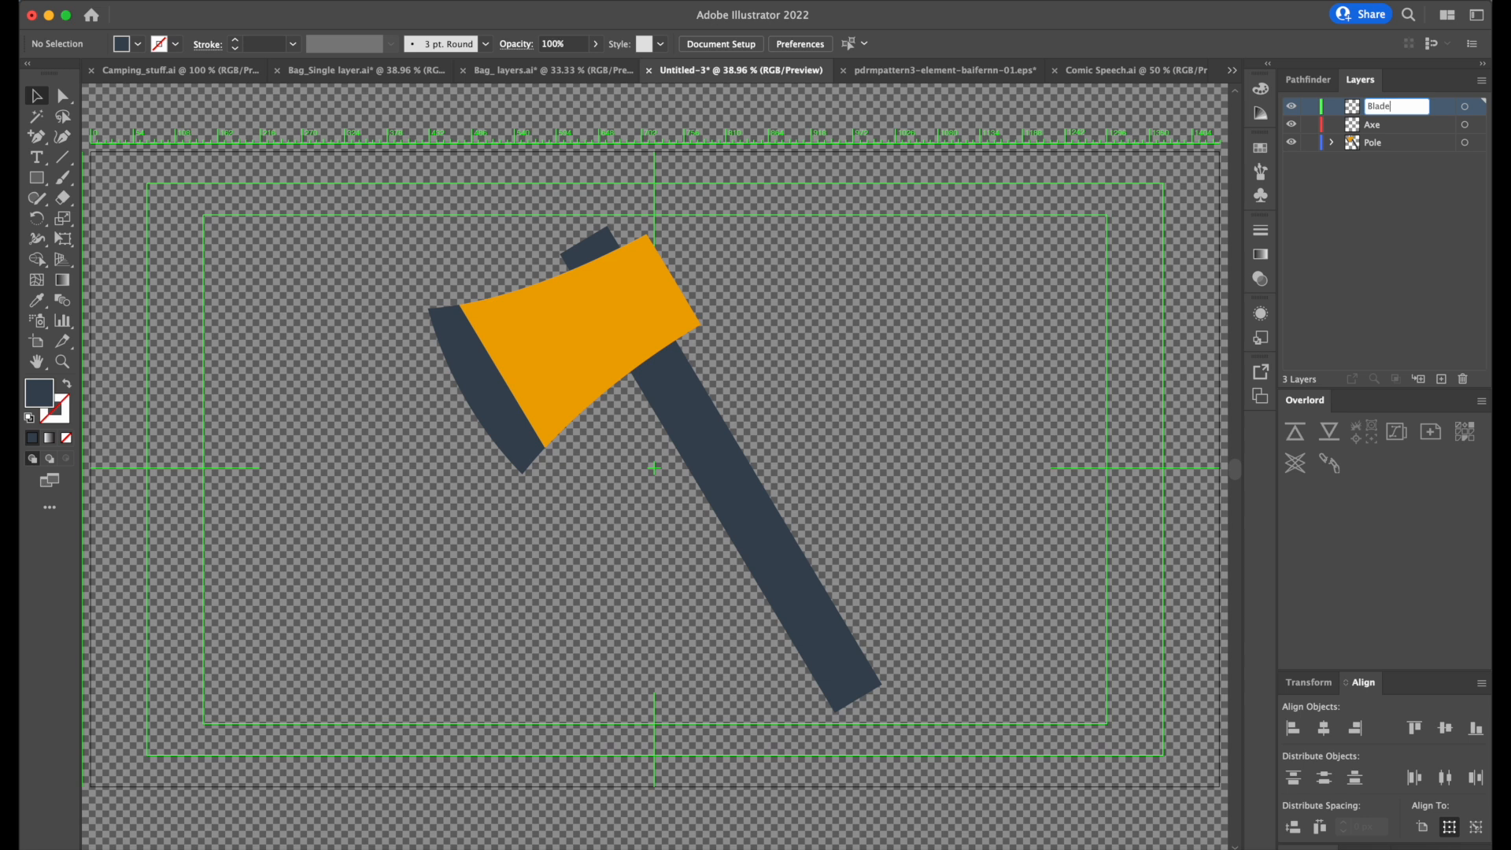
pyautogui.press('Return')
# Select the orange axe head and hide the transparency grid.
pyautogui.click(555, 343)
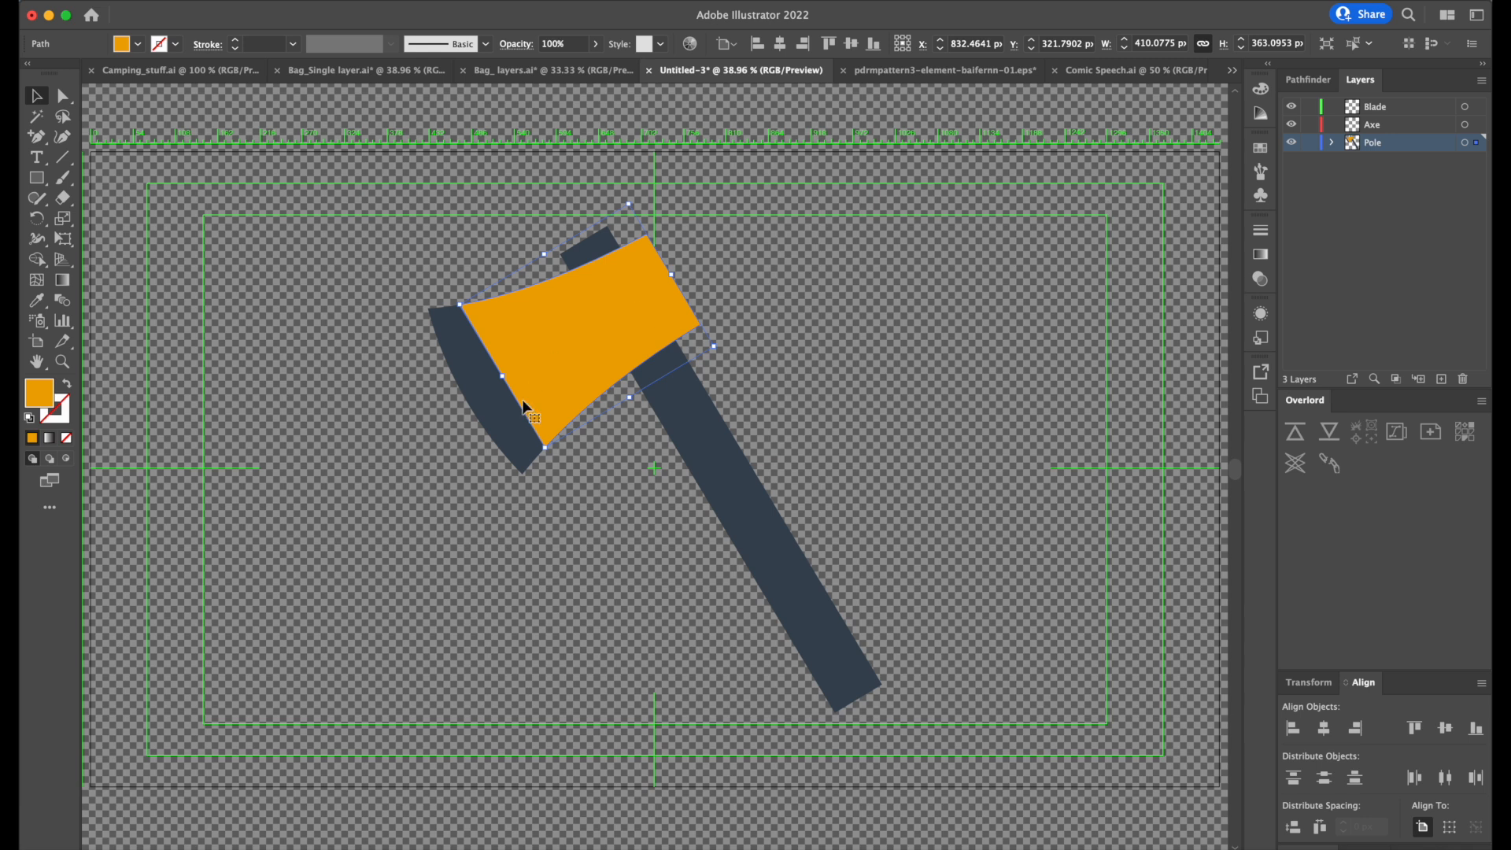
pyautogui.click(899, 247)
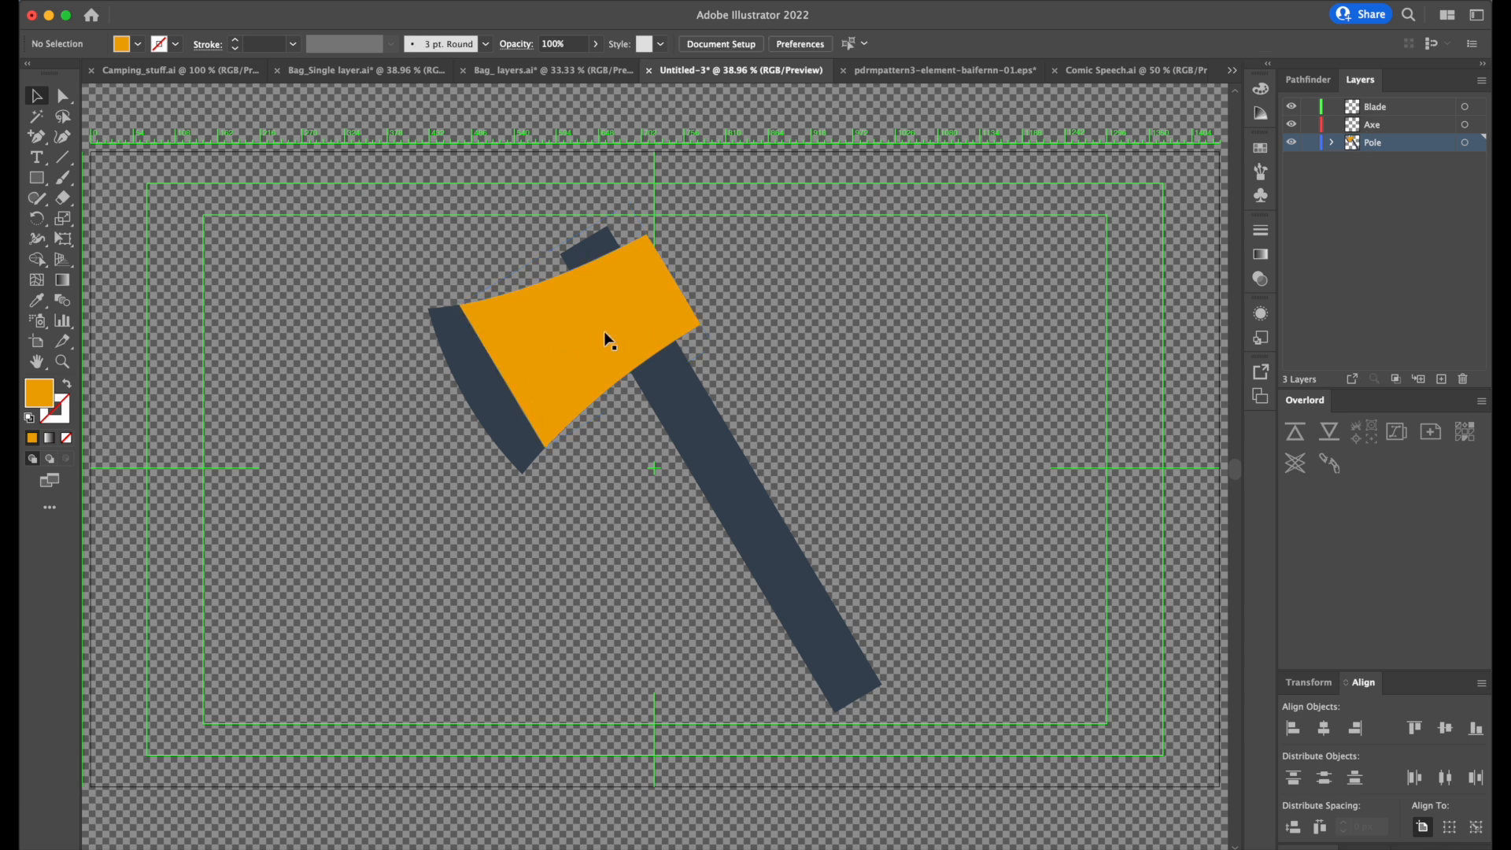
pyautogui.click(597, 332)
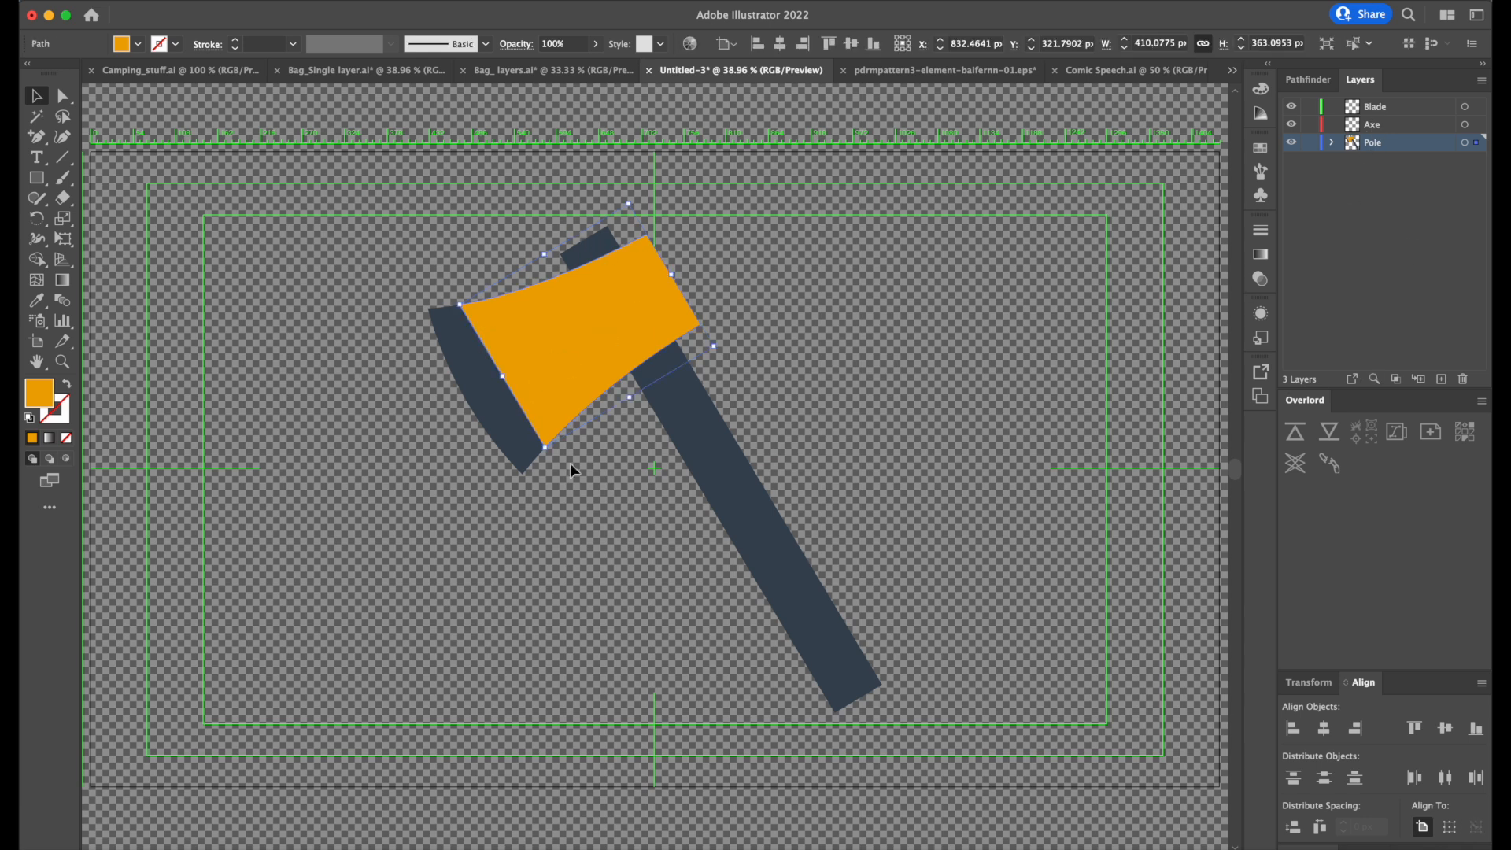
pyautogui.click(403, 0)
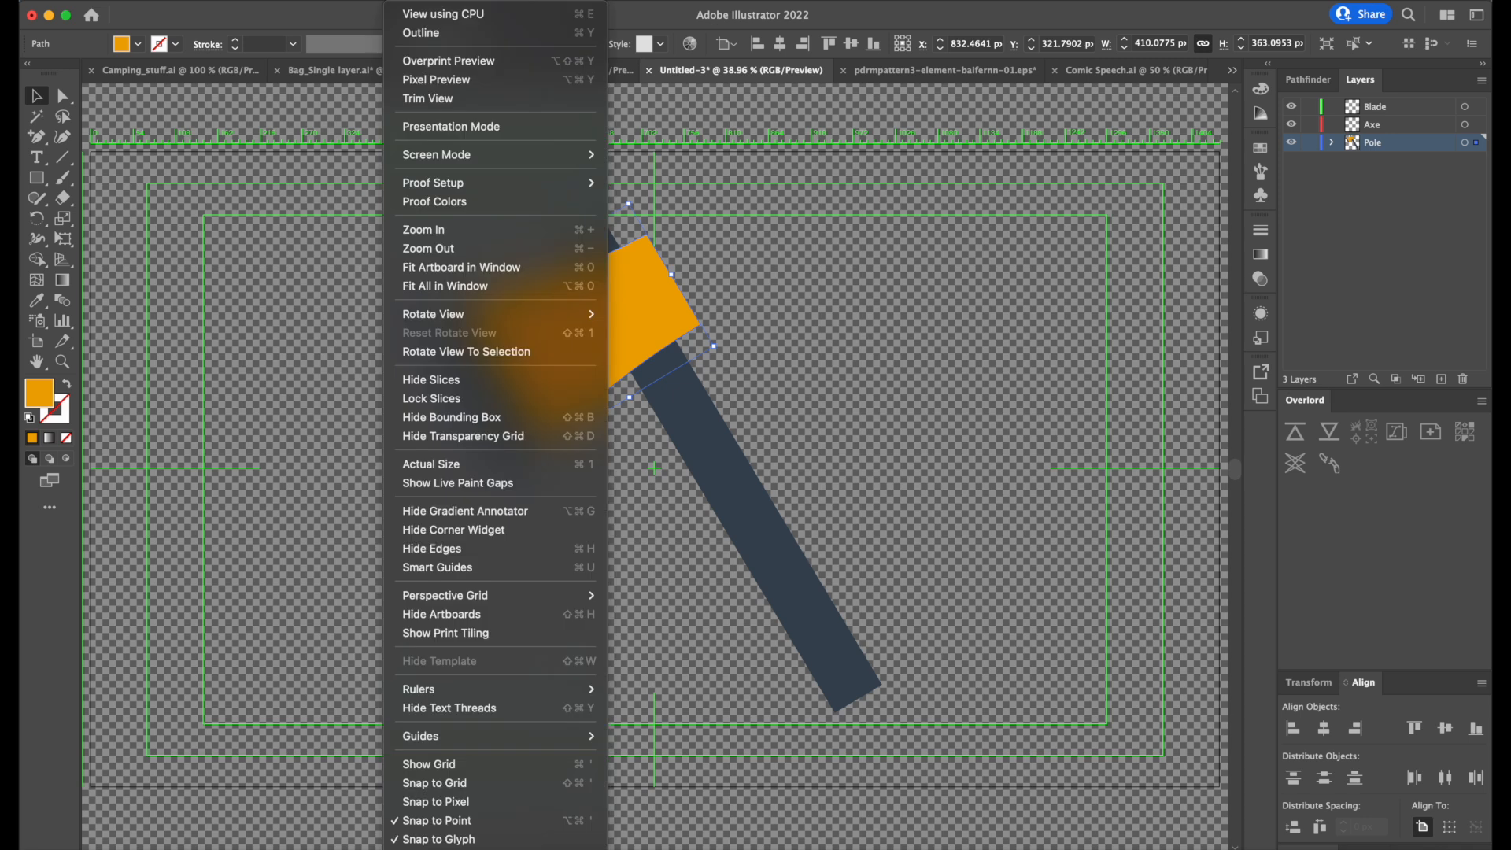
pyautogui.moveTo(455, 0)
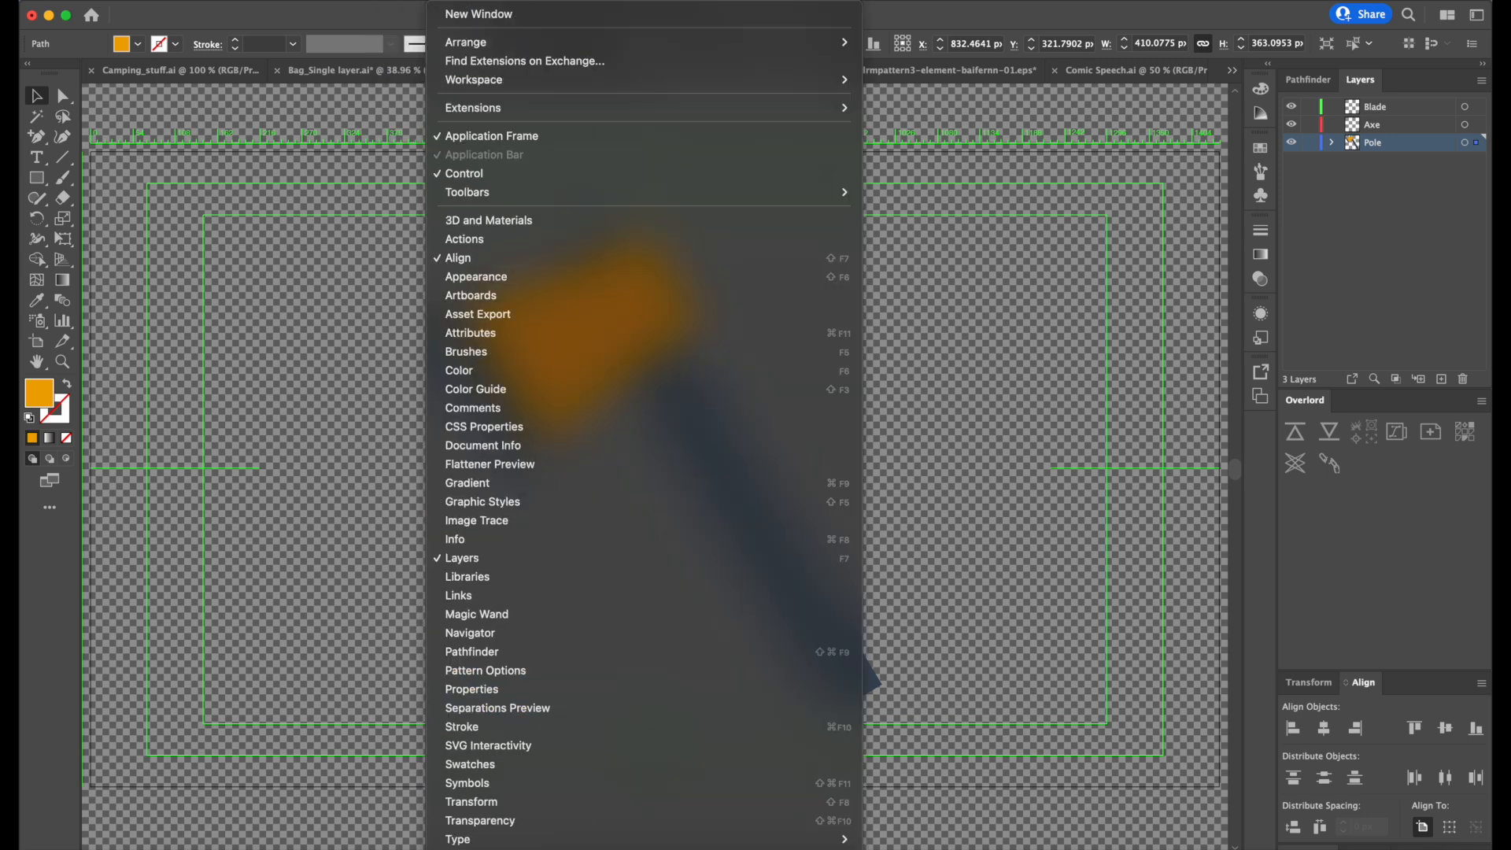
pyautogui.moveTo(401, 0)
pyautogui.click(455, 438)
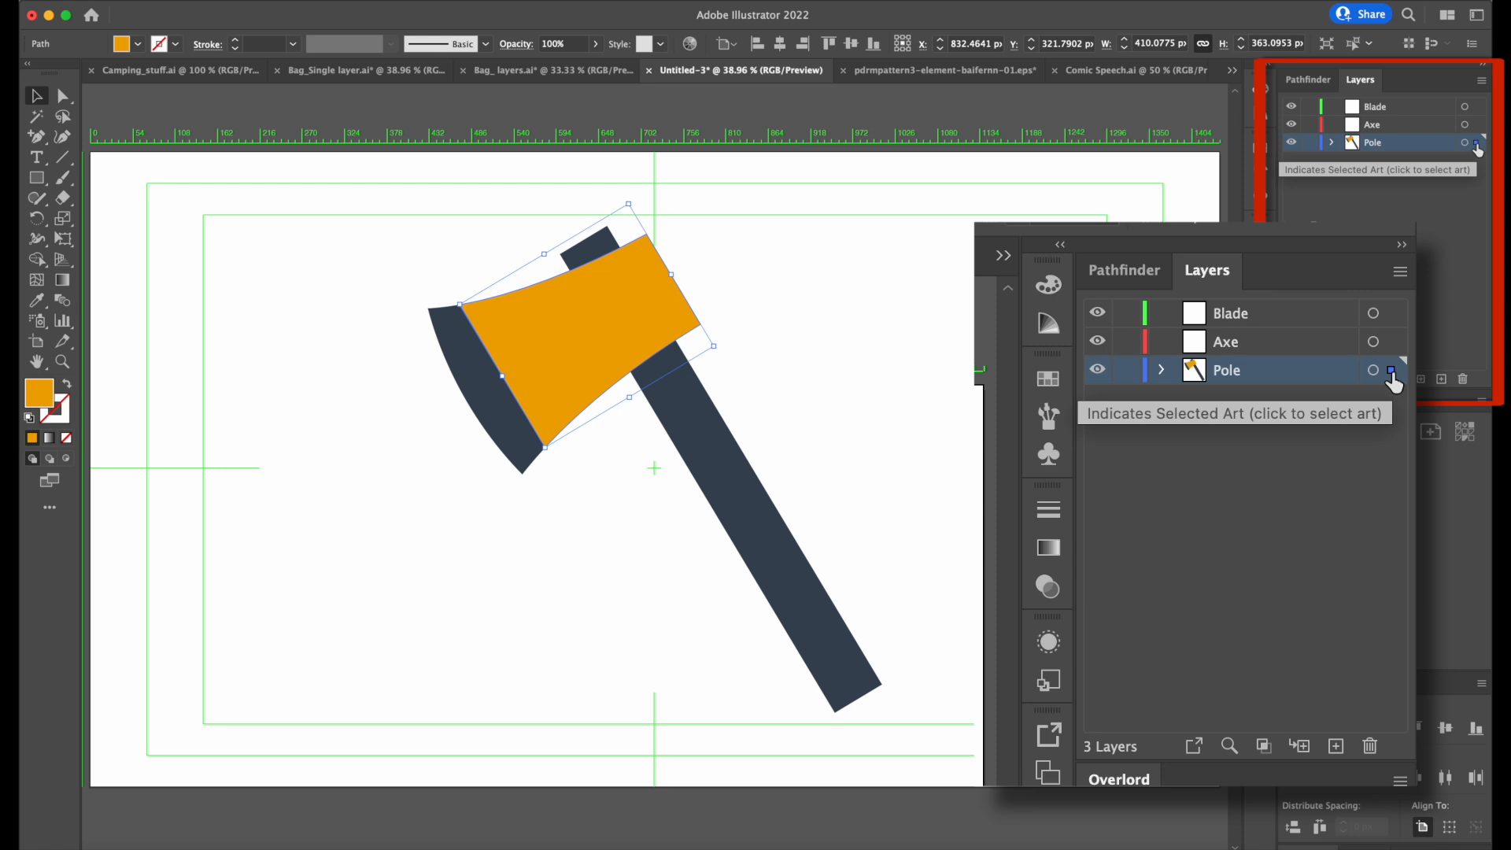
# Transfer the selected orange head from the Pole layer to the Axe layer, and toggle the Axe layer's visibility to check it.
pyautogui.moveTo(1394, 382); pyautogui.dragTo(1392, 344)
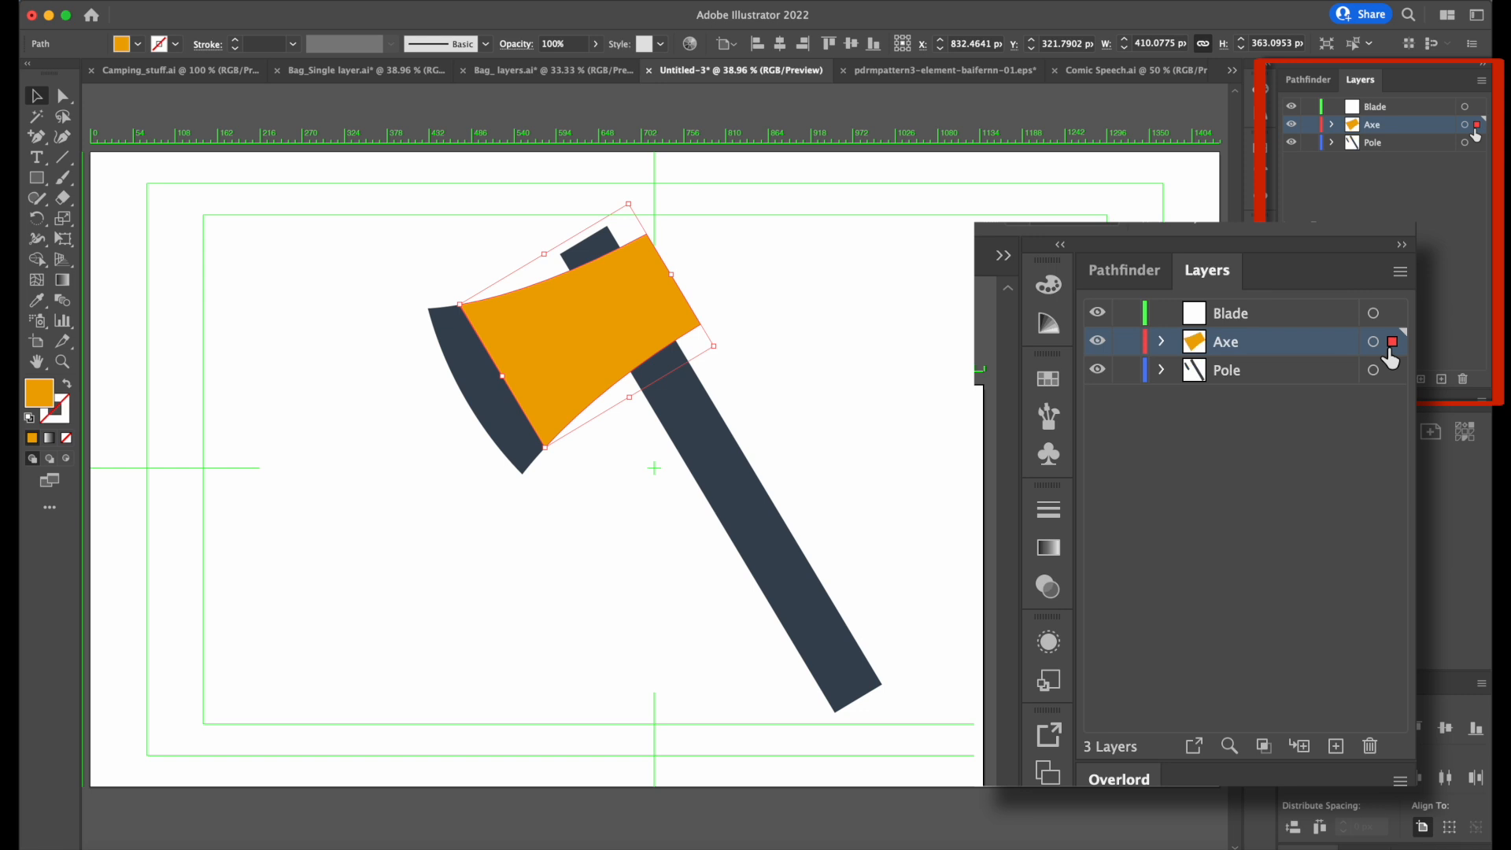
pyautogui.click(1292, 125)
pyautogui.click(1291, 124)
pyautogui.click(1291, 124)
pyautogui.click(1291, 124)
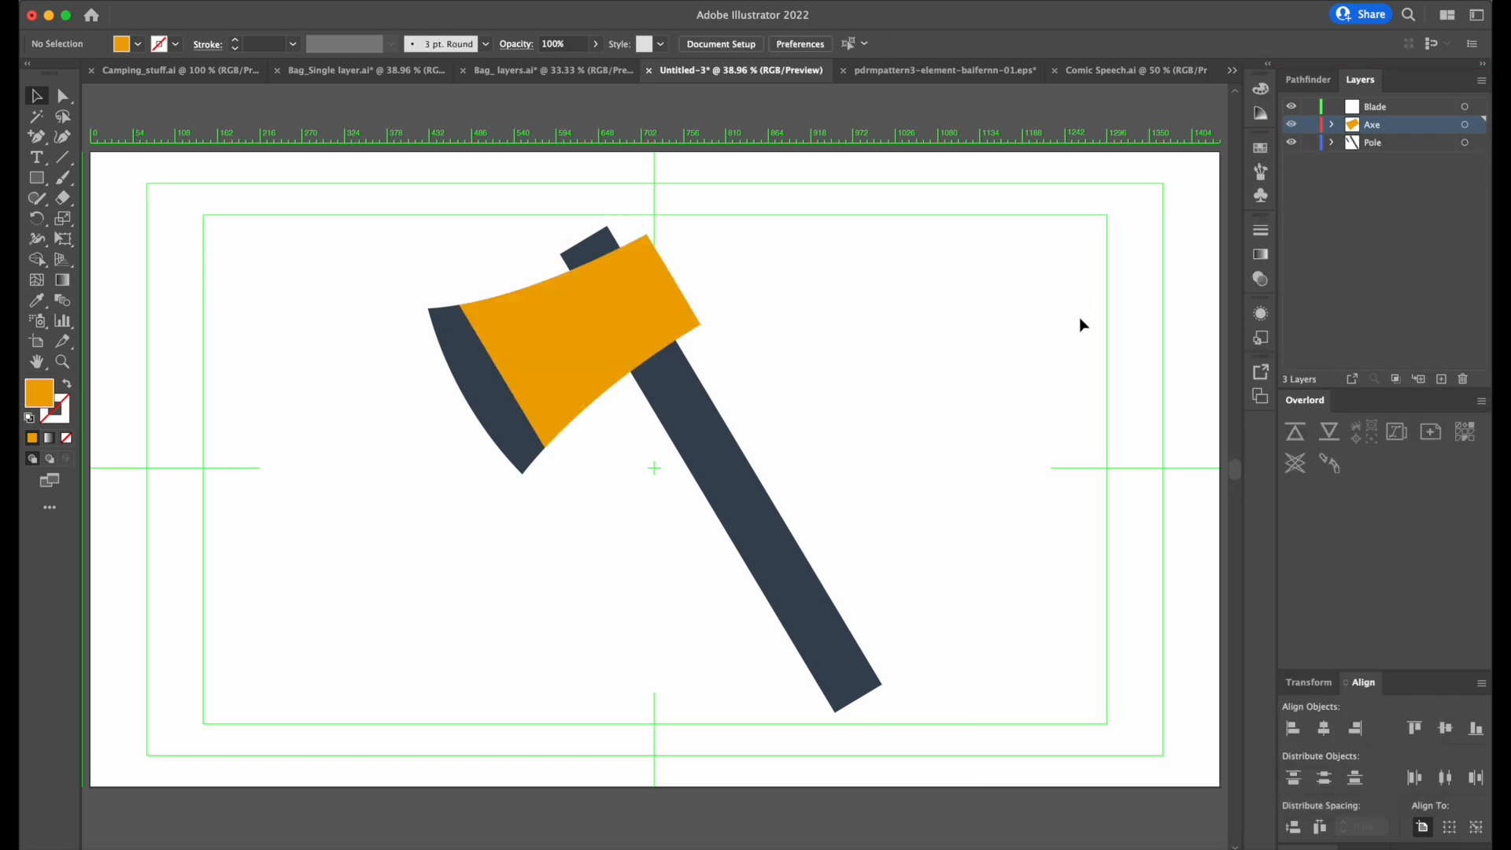
# Toggle the Pole layer's visibility to check which shapes it holds.
pyautogui.click(1290, 143)
pyautogui.click(1291, 143)
pyautogui.click(1291, 143)
pyautogui.click(1291, 143)
pyautogui.click(1291, 143)
pyautogui.click(1291, 144)
# Cut the dark blade shape out of the Pole layer and paste it onto the Blade layer.
pyautogui.click(473, 376)
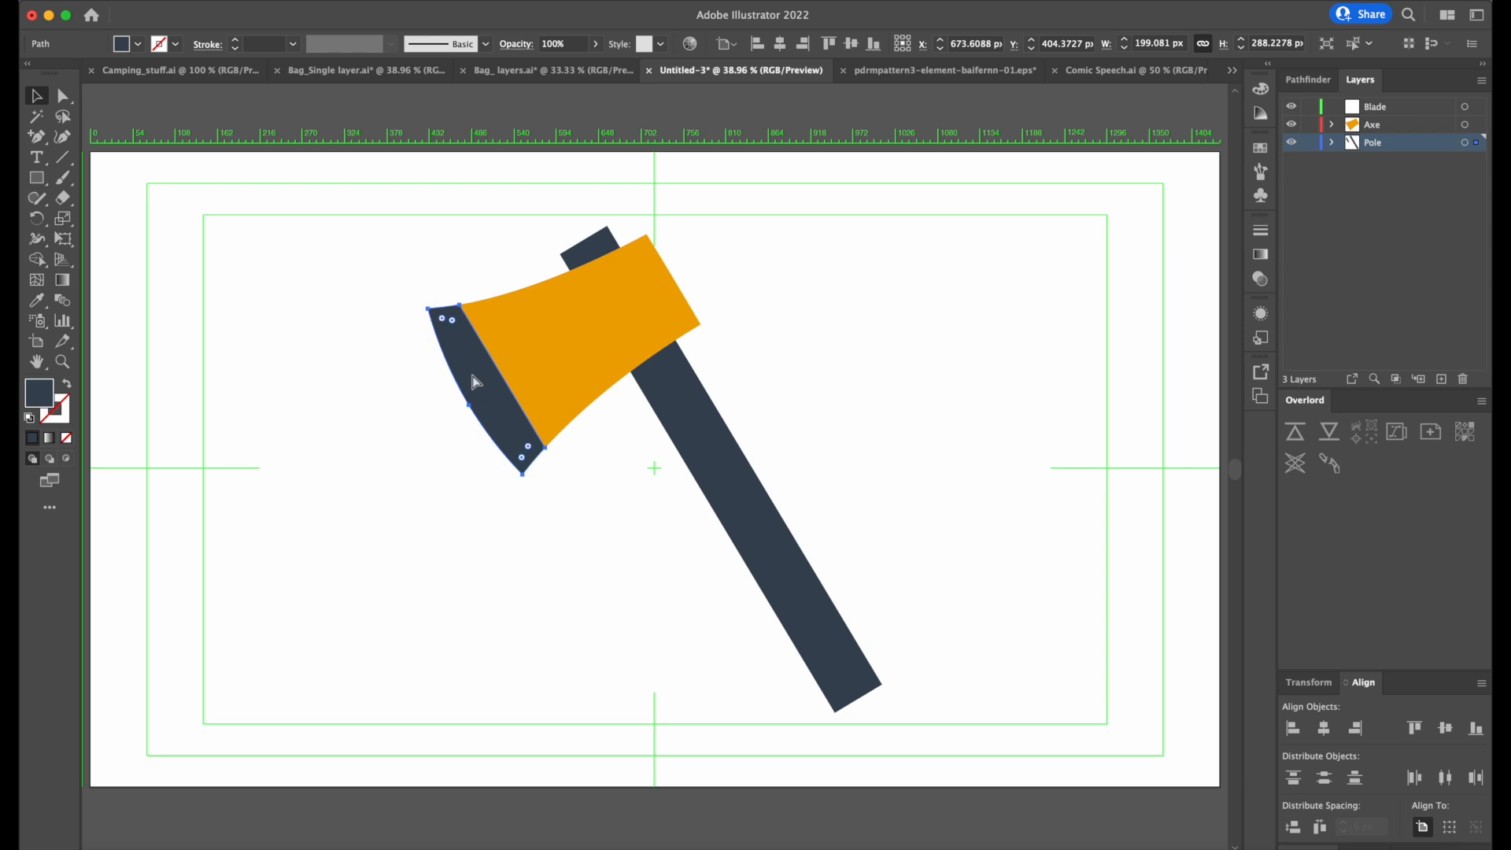
pyautogui.press('Delete')
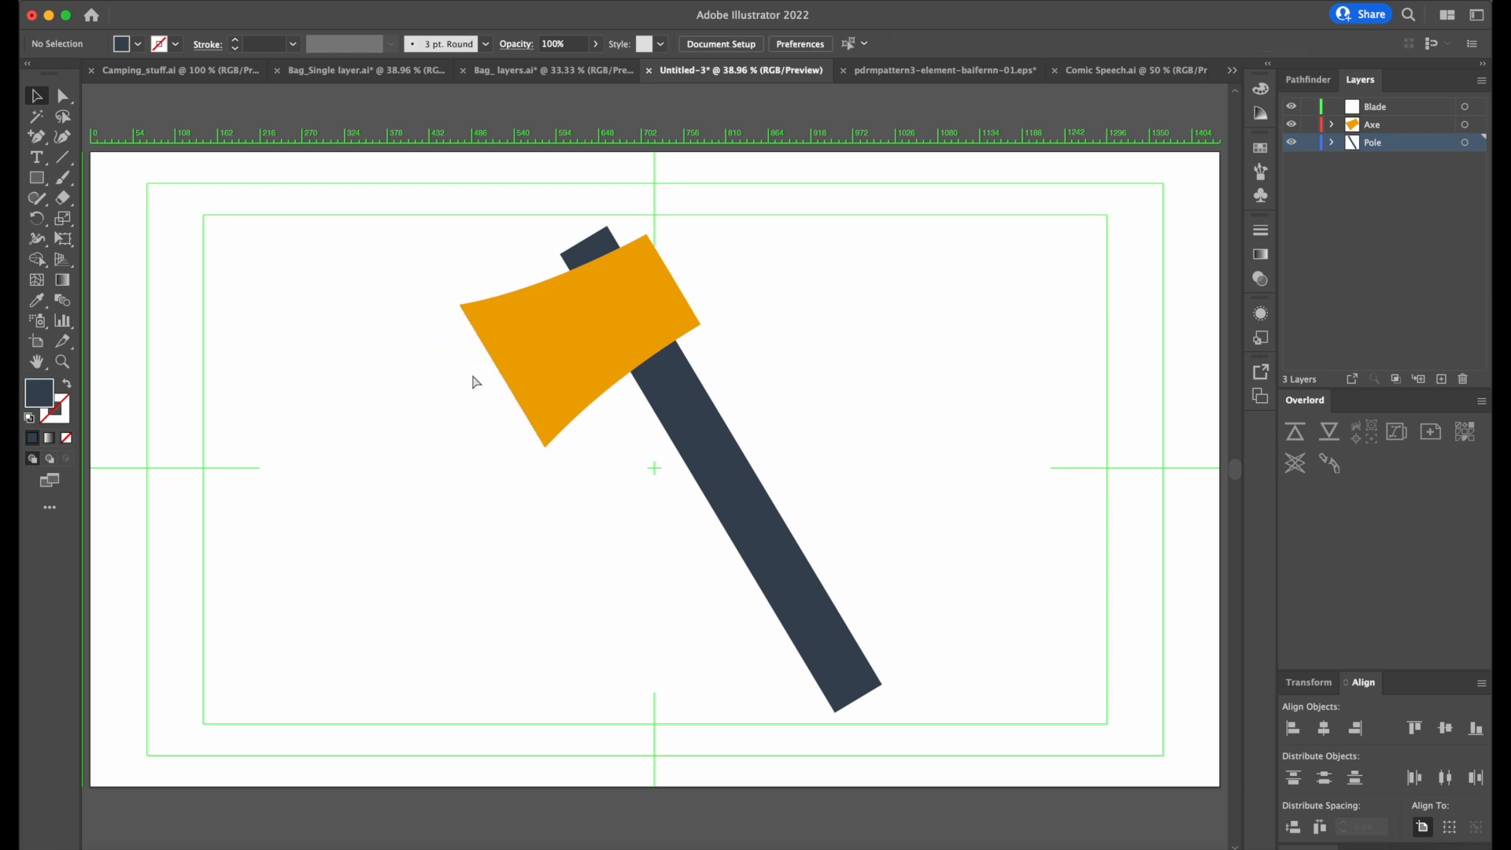
pyautogui.press('super+z')
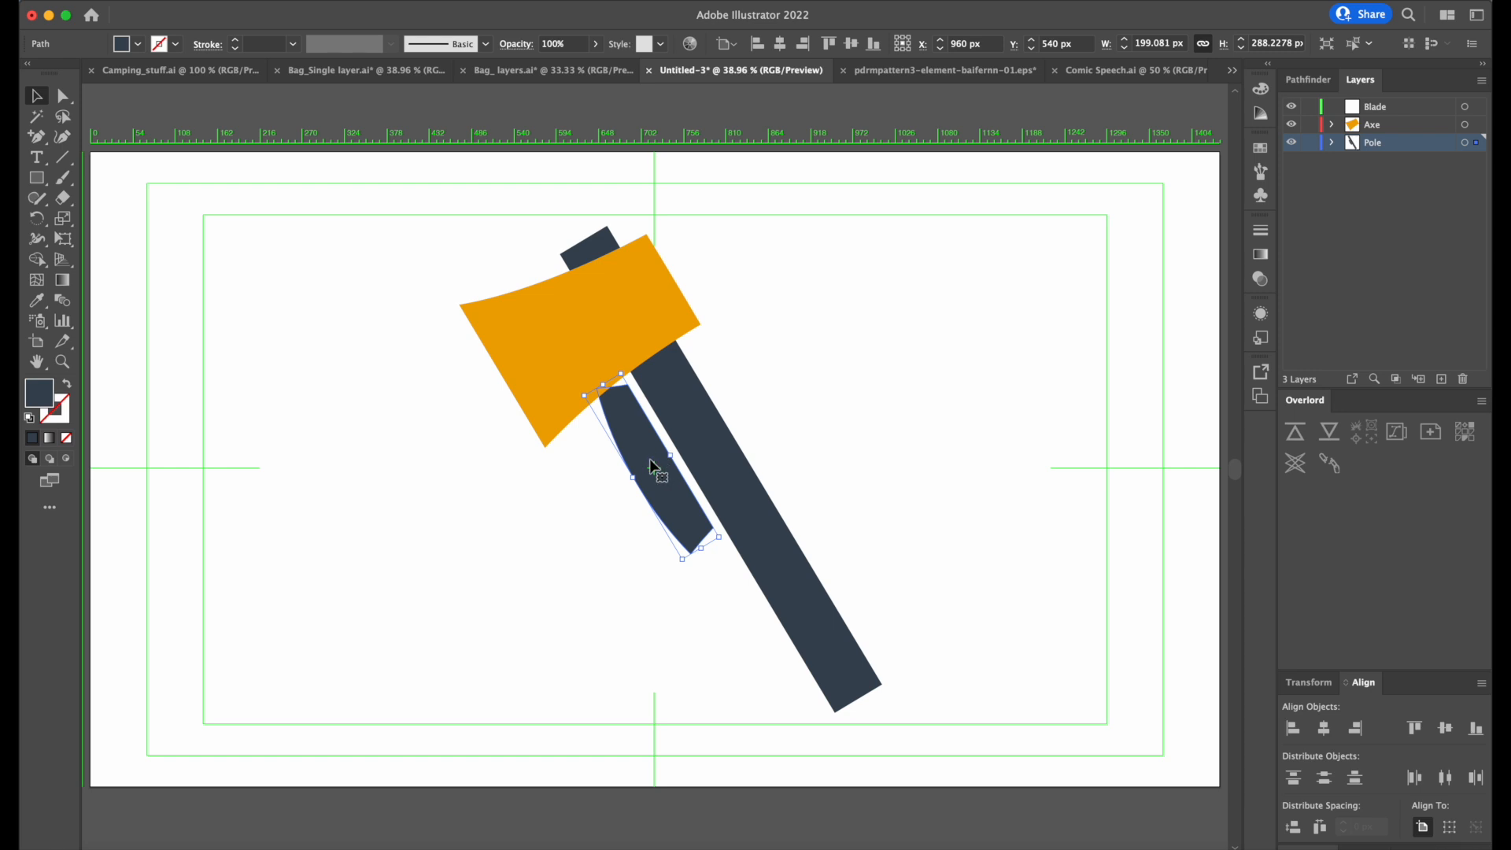
pyautogui.press('Delete')
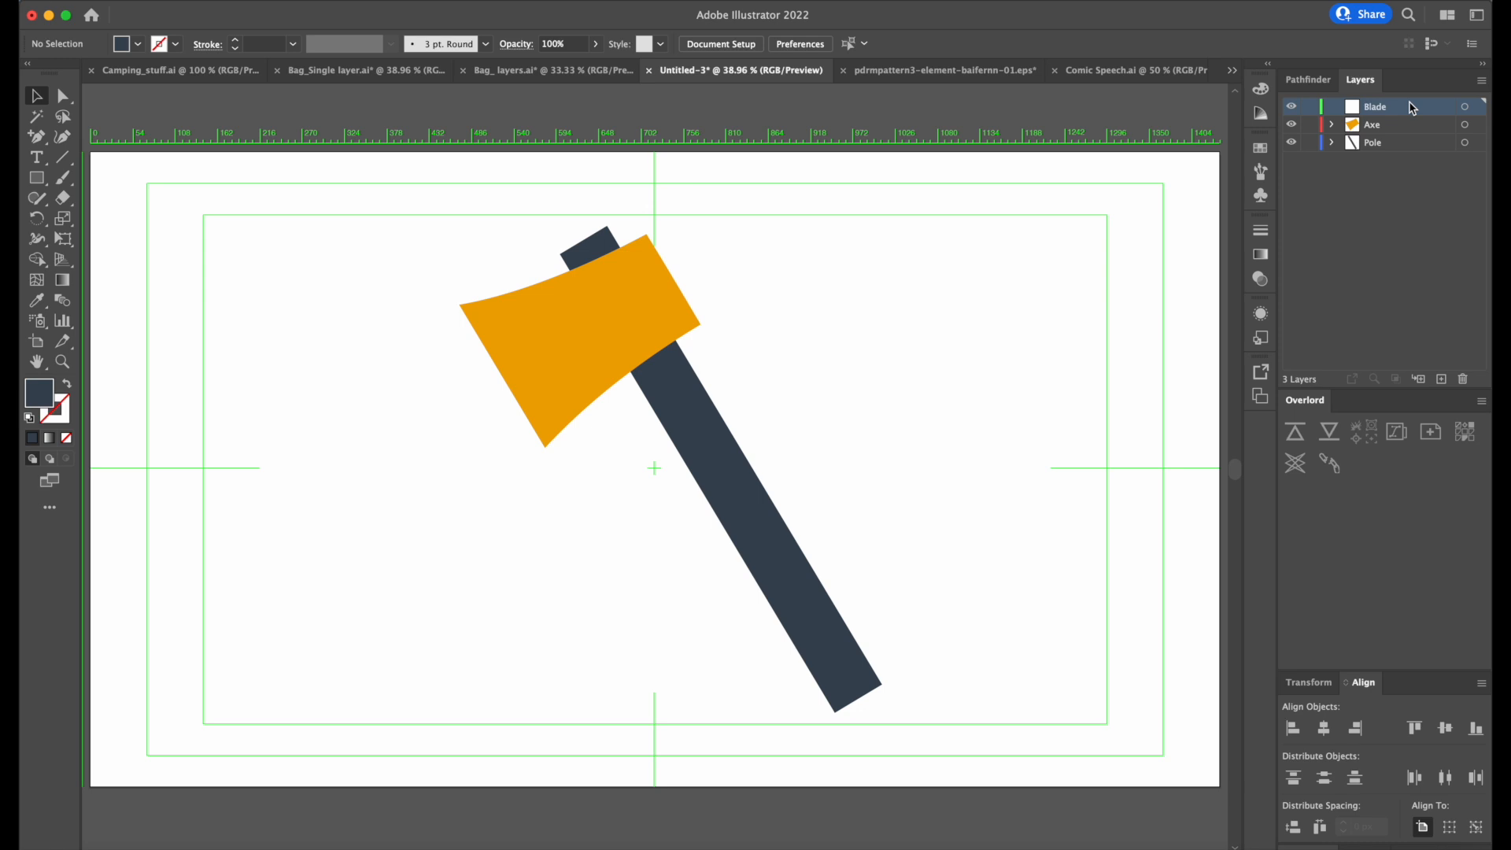
pyautogui.press('super+z')
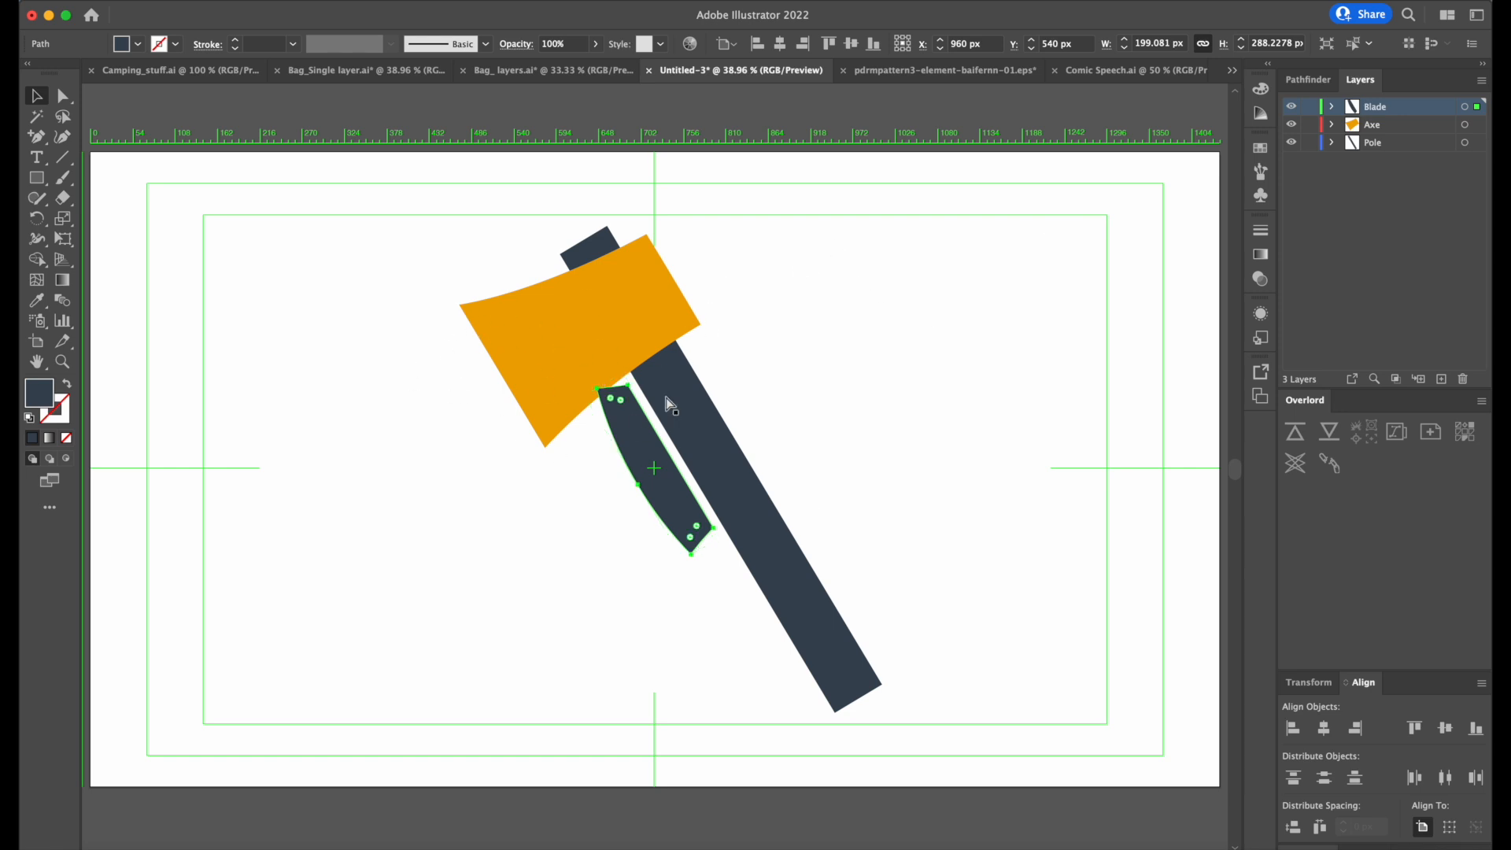
# Cut the pasted blade and paste it in place on the Blade layer, at its original position against the orange head.
pyautogui.press('Delete')
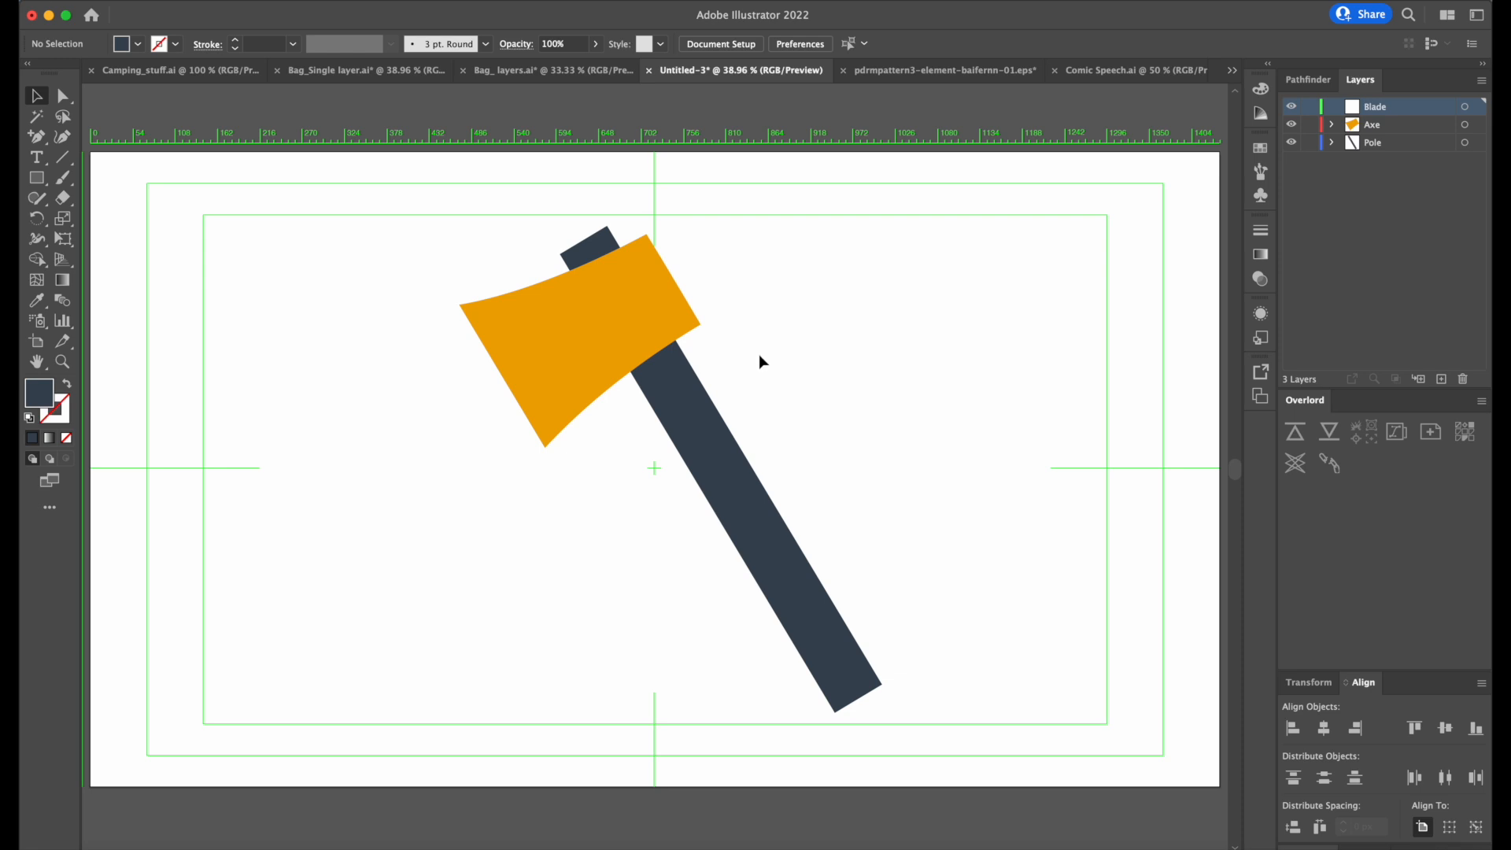
pyautogui.press('k')
pyautogui.press('super+z')
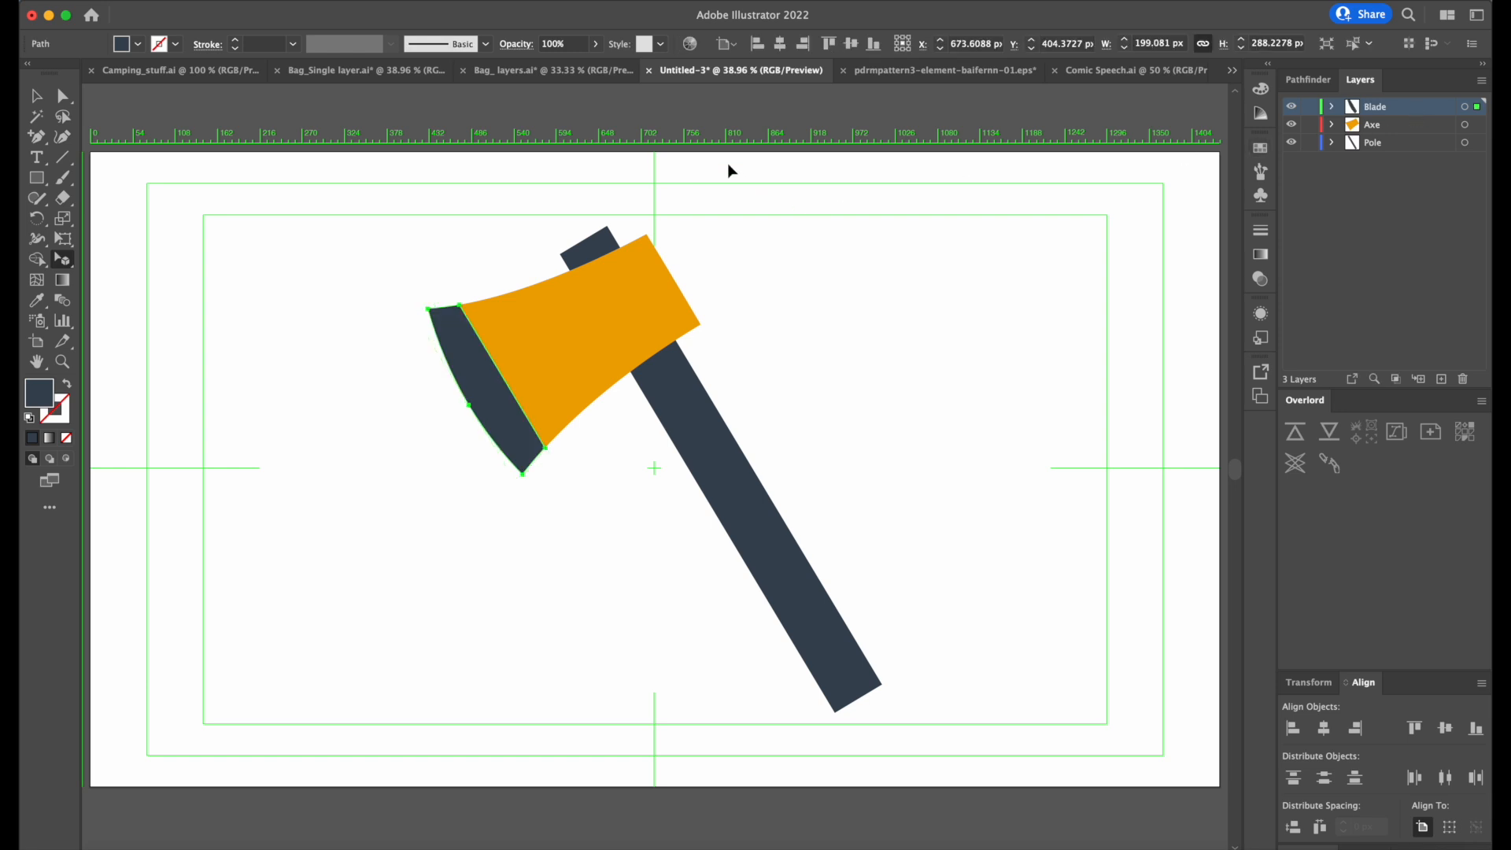
pyautogui.click(152, 3)
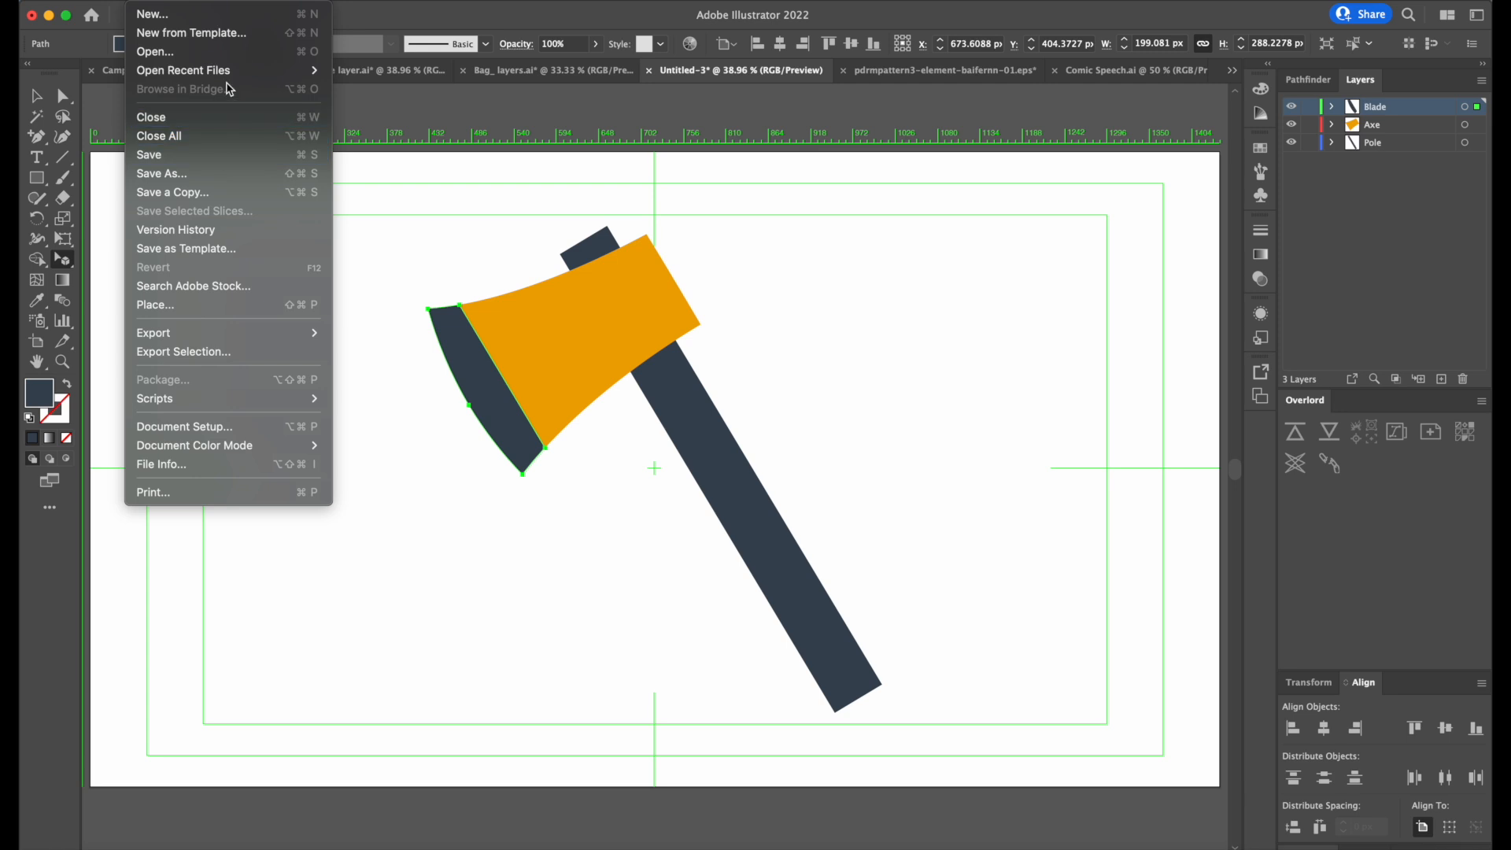
pyautogui.moveTo(189, 3)
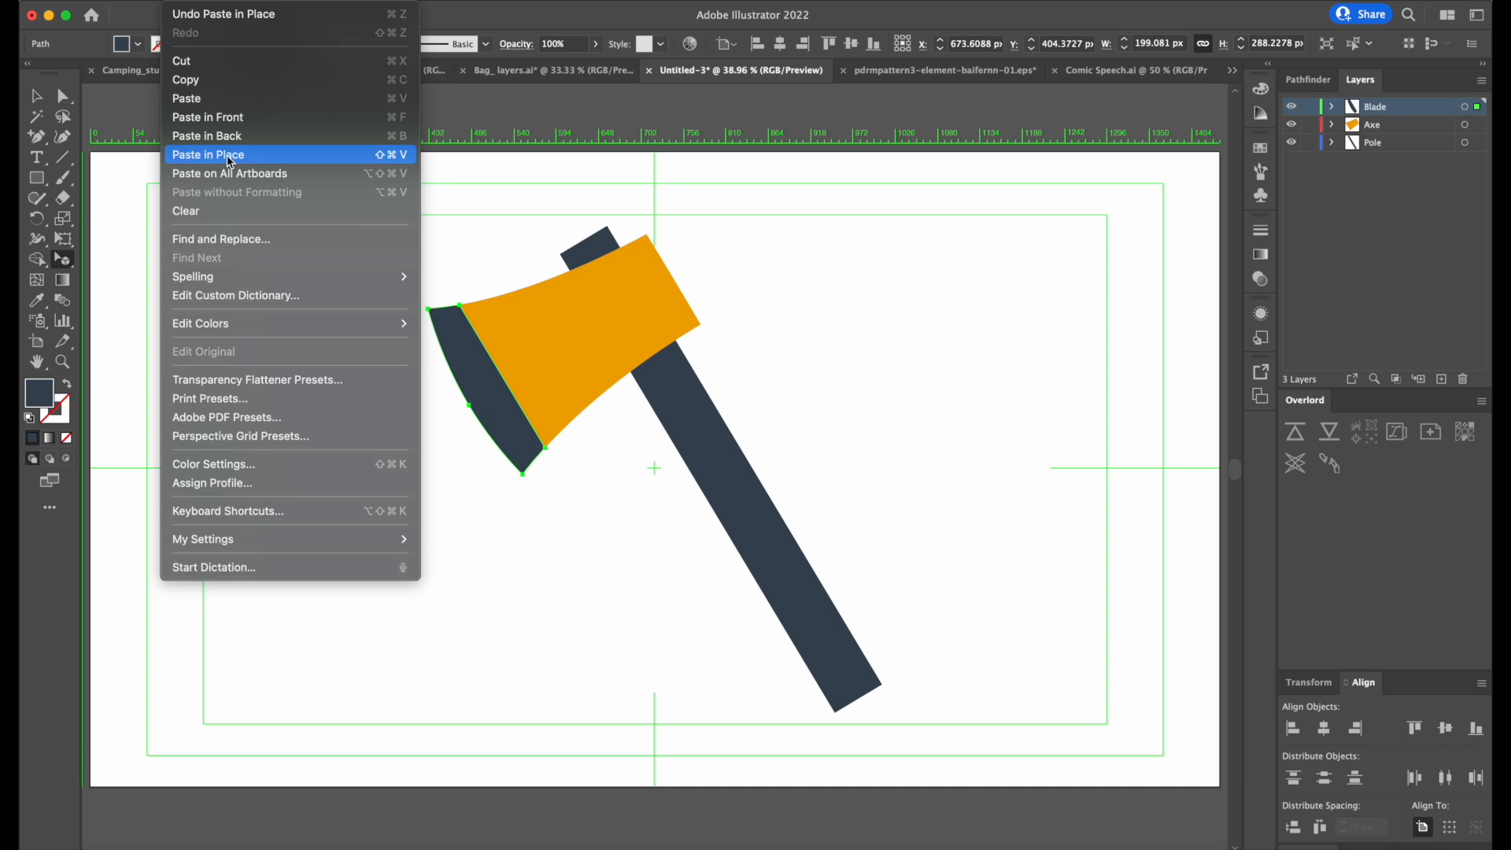
pyautogui.click(1045, 301)
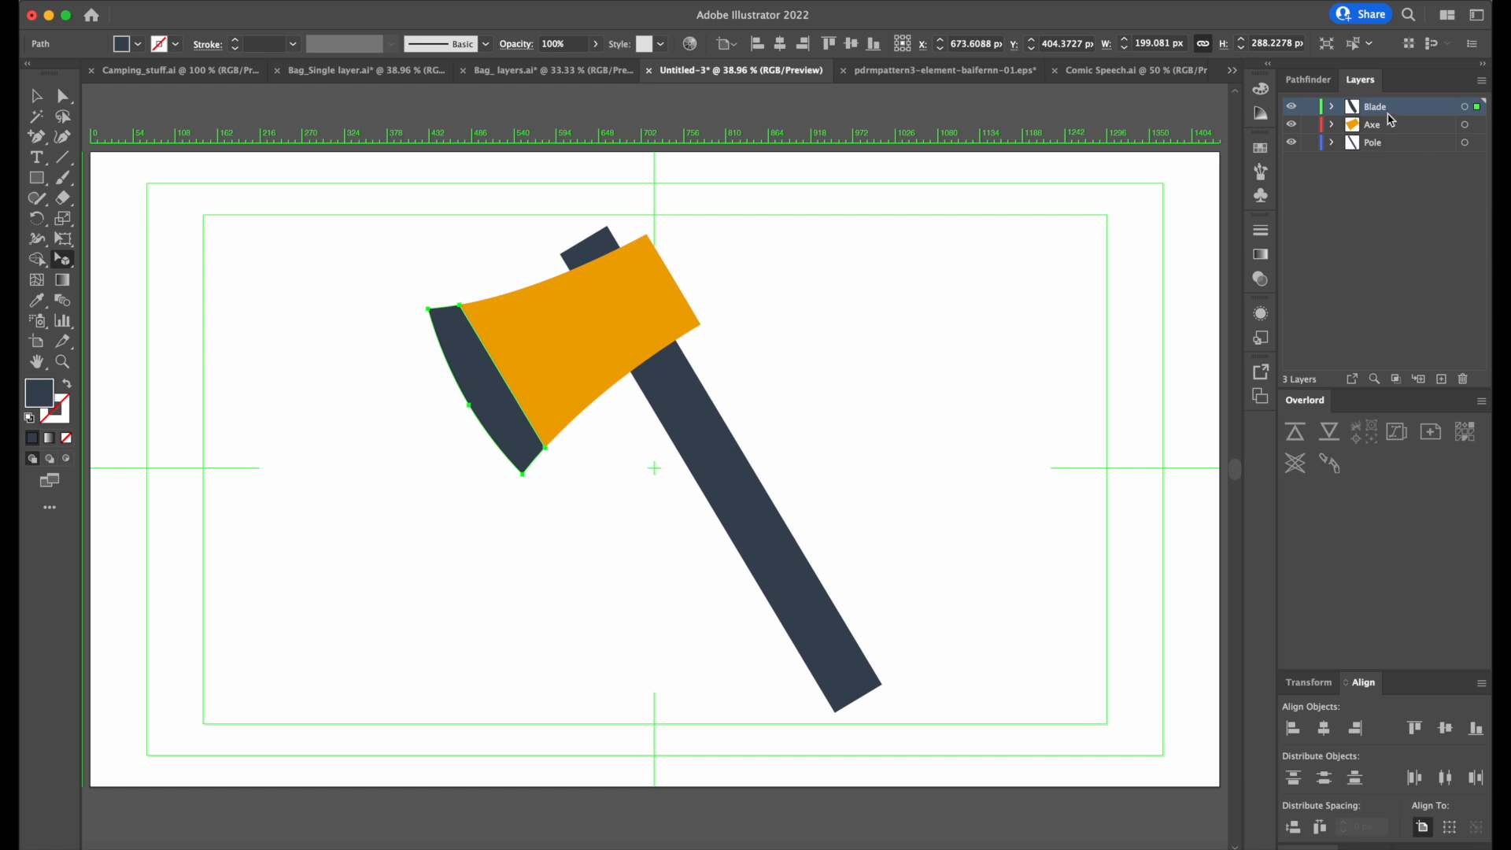
# Hide and show the Blade, Axe and Pole layers to check that each holds its own axe part.
pyautogui.click(1292, 107)
pyautogui.click(1291, 124)
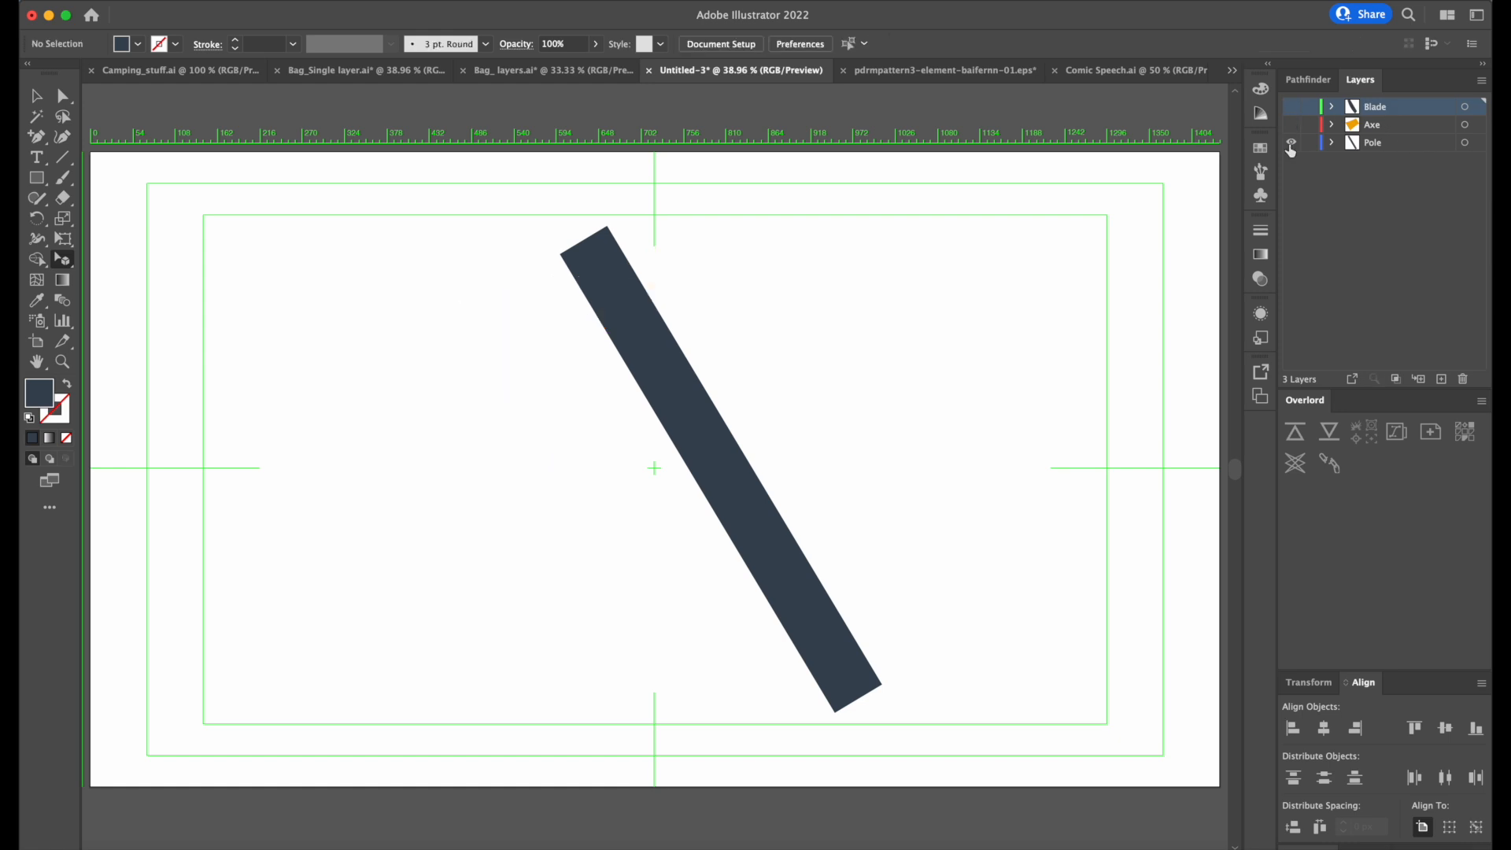
pyautogui.click(1291, 144)
pyautogui.click(1291, 126)
pyautogui.press('super+y')
pyautogui.click(1291, 107)
pyautogui.click(1291, 143)
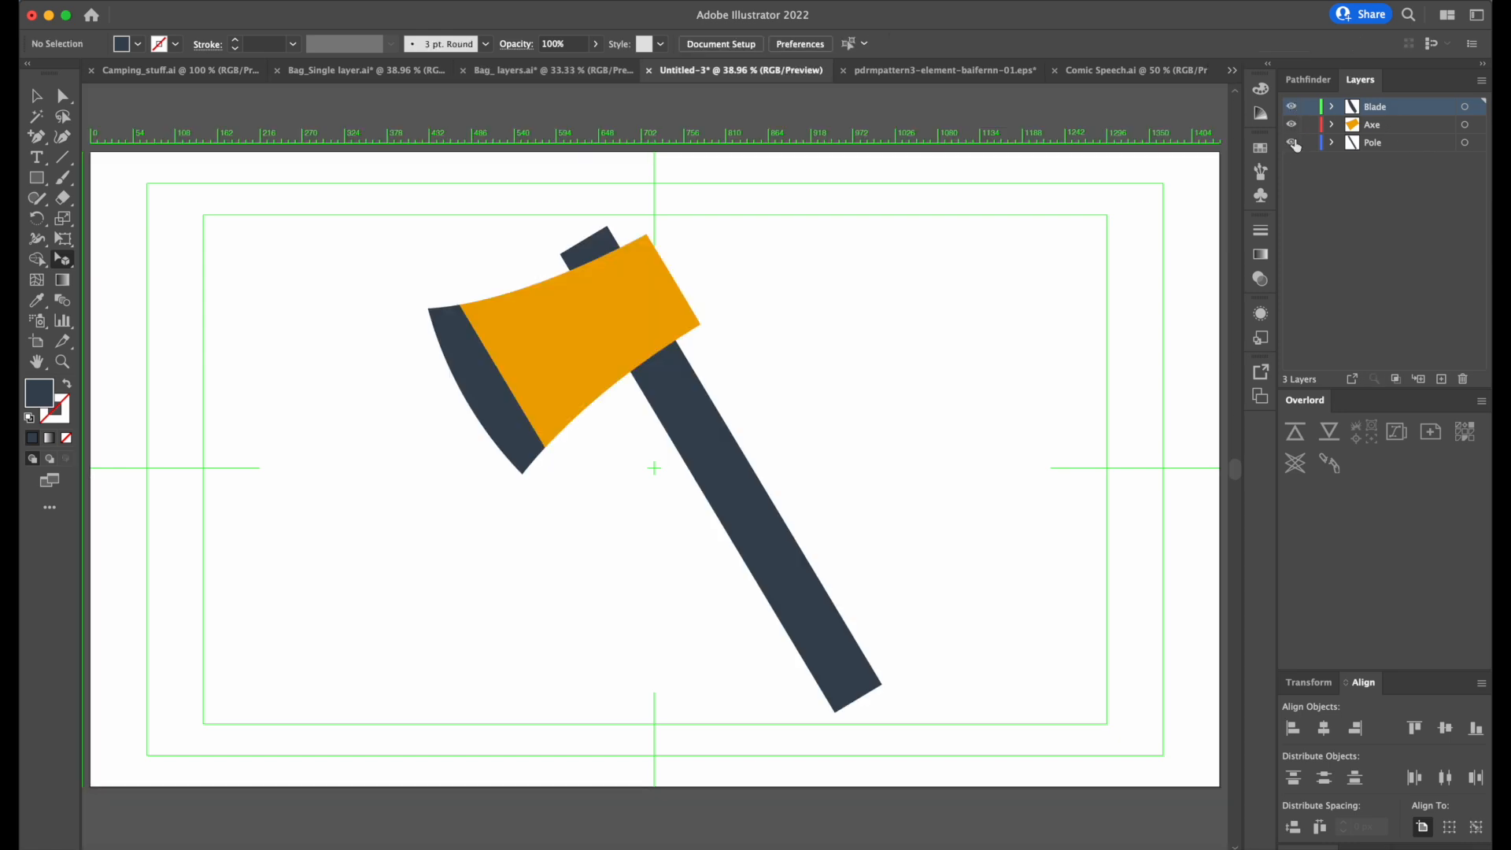
pyautogui.click(1397, 219)
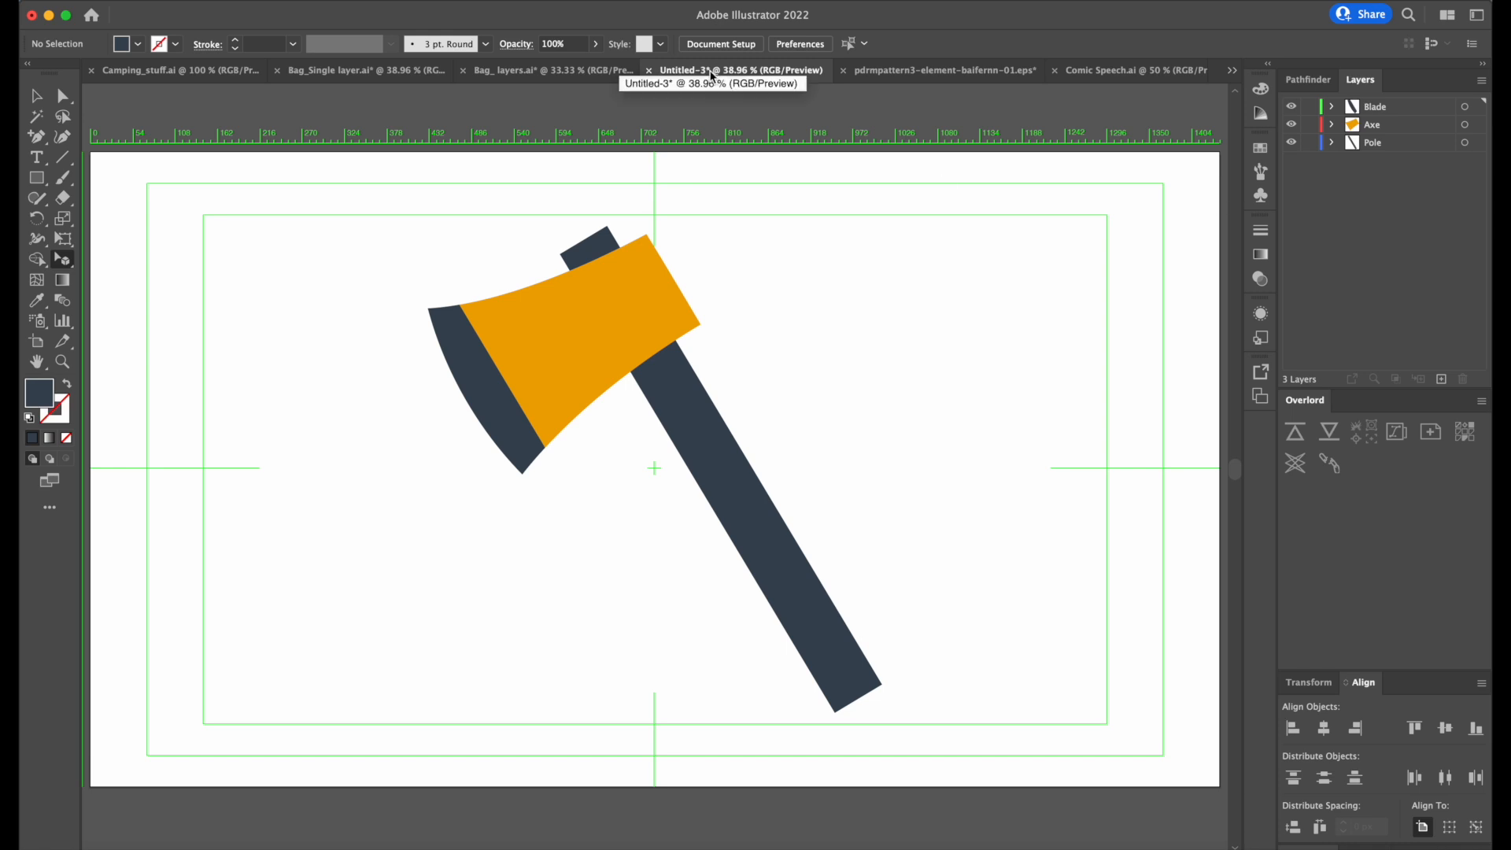
# Save the document on the computer as Axe_layers in Adobe Illustrator (ai) format, in the Week 03 folder.
pyautogui.press('super+s')
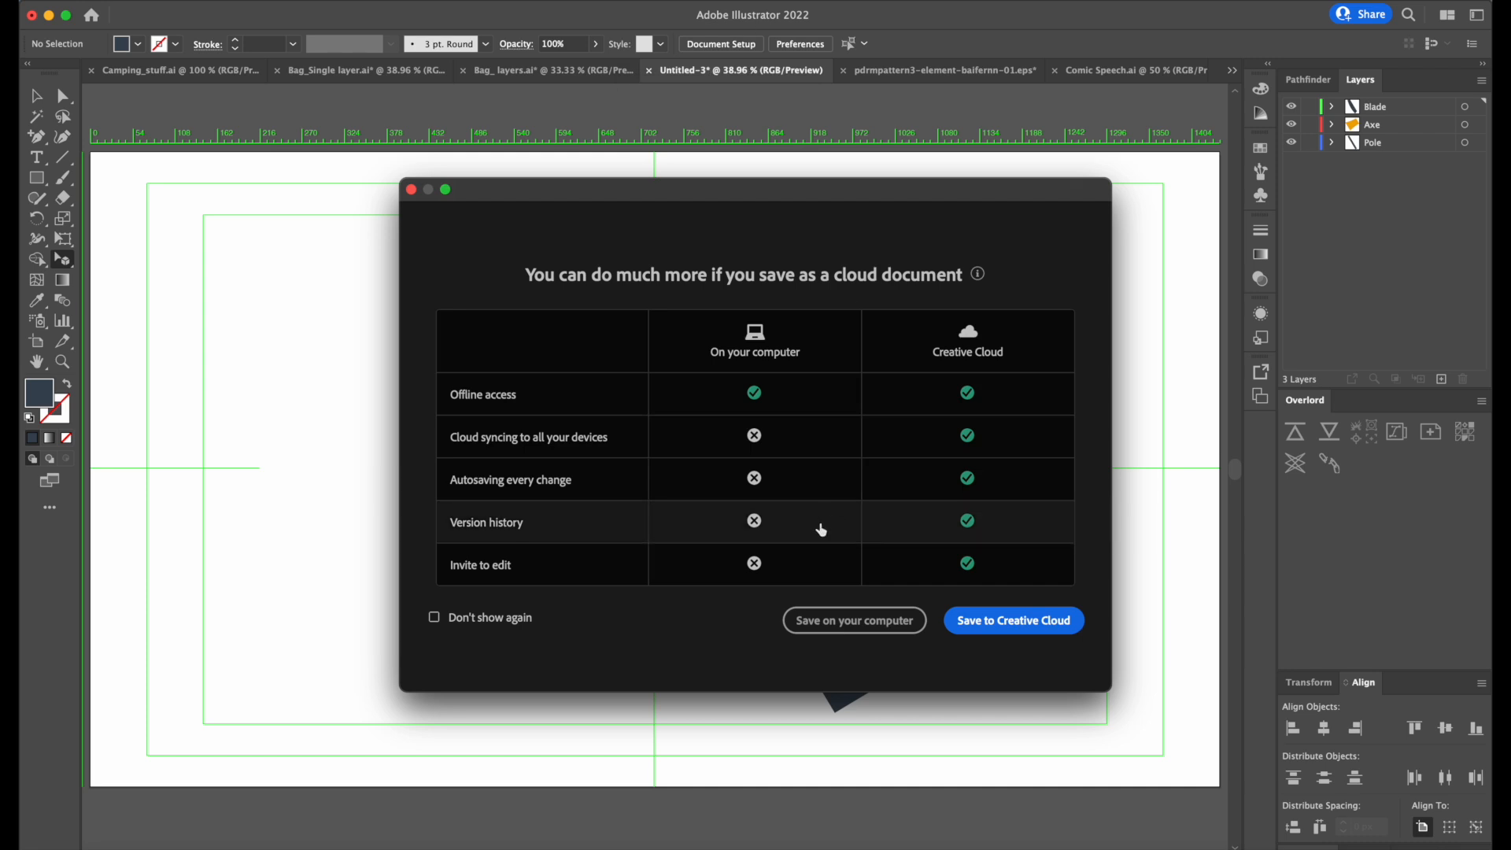
pyautogui.click(856, 620)
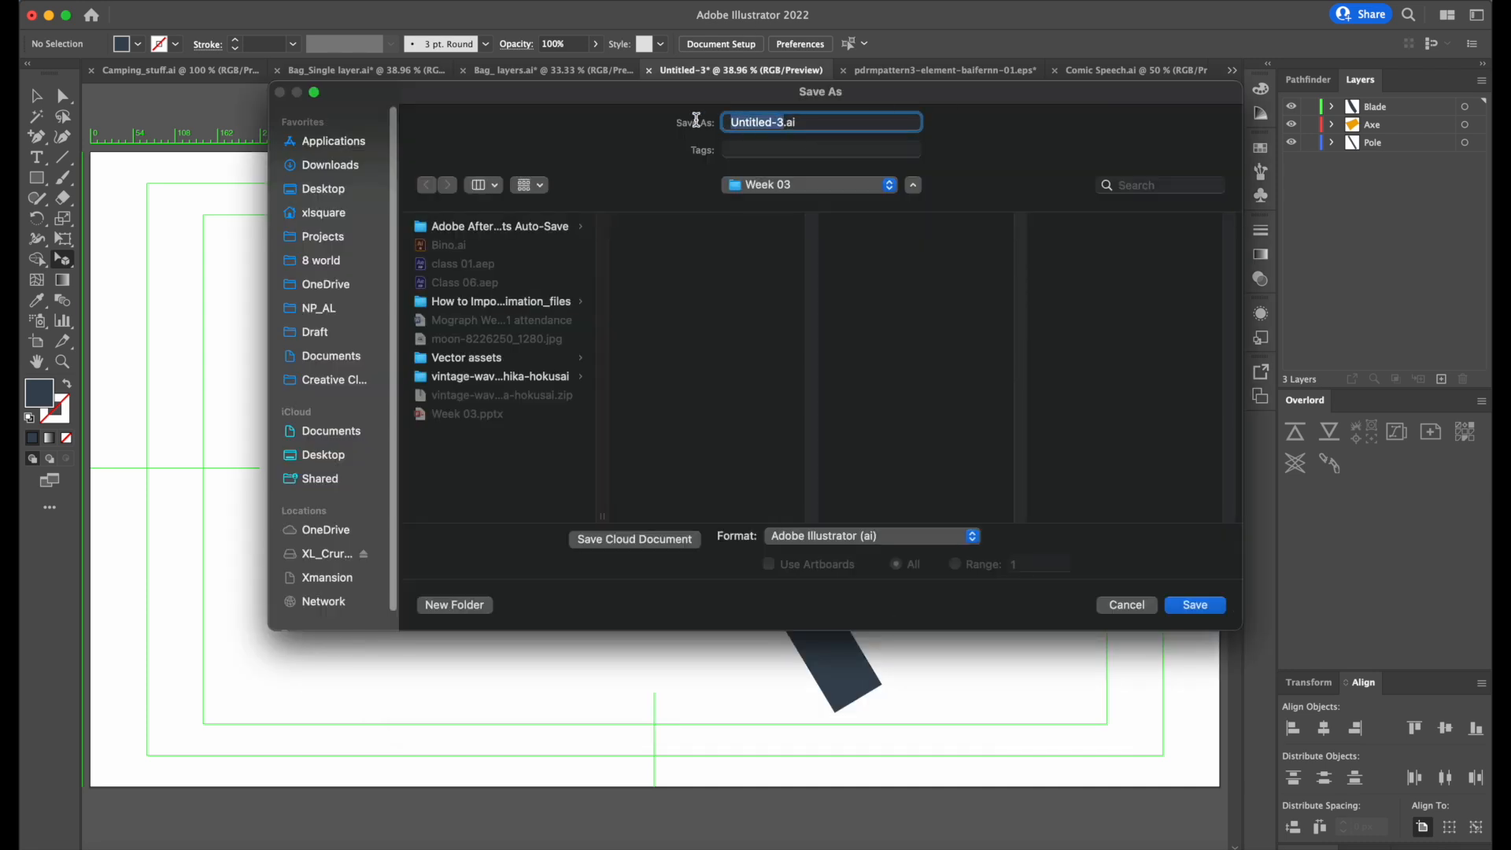
pyautogui.write('Axe_layers')
pyautogui.click(1202, 608)
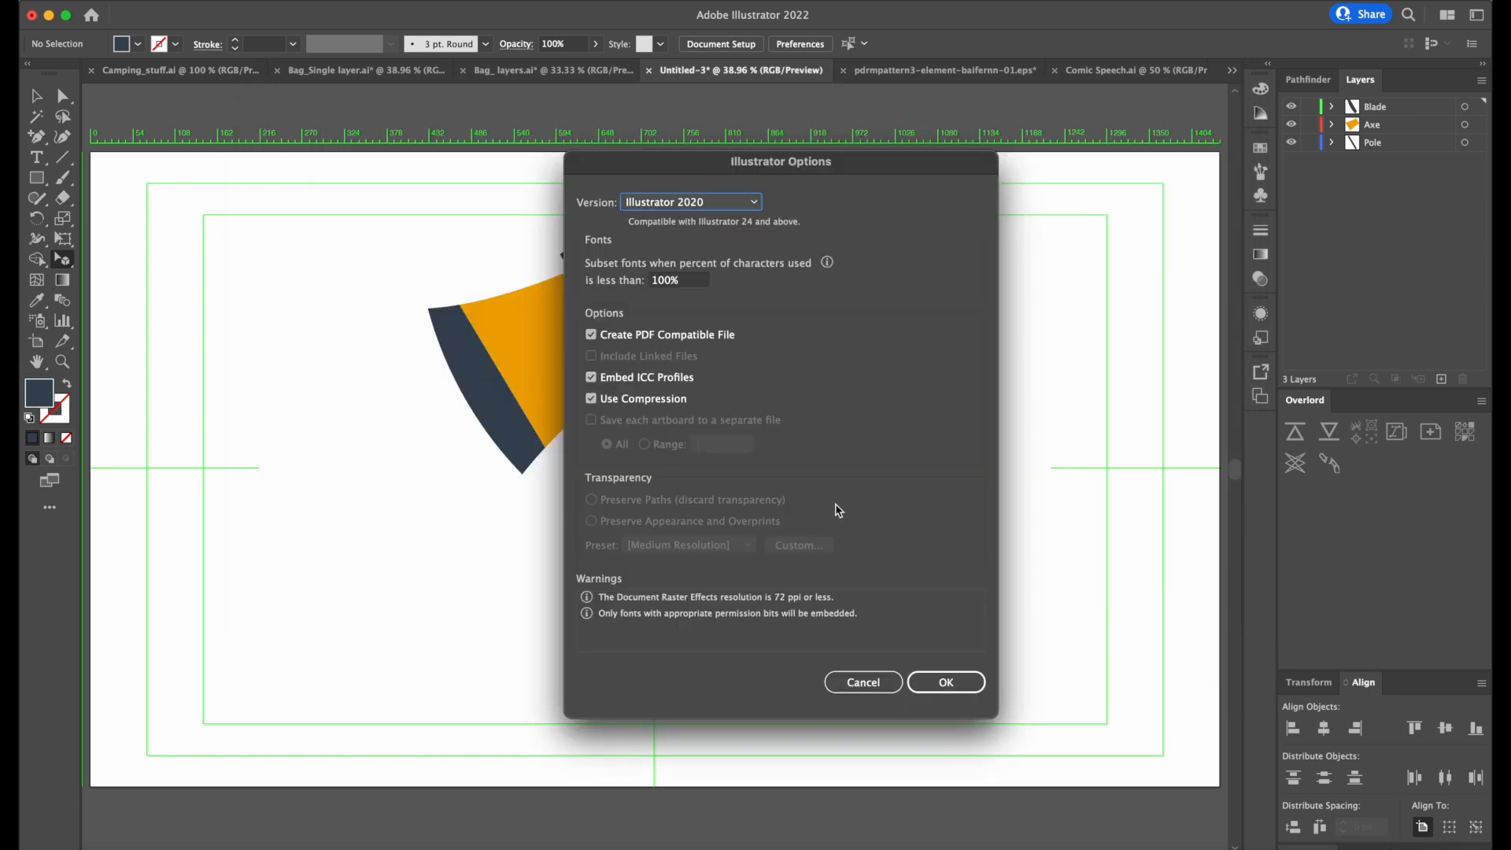
# Review the available Illustrator file versions, keep Illustrator 2020, and accept the save options.
pyautogui.click(747, 206)
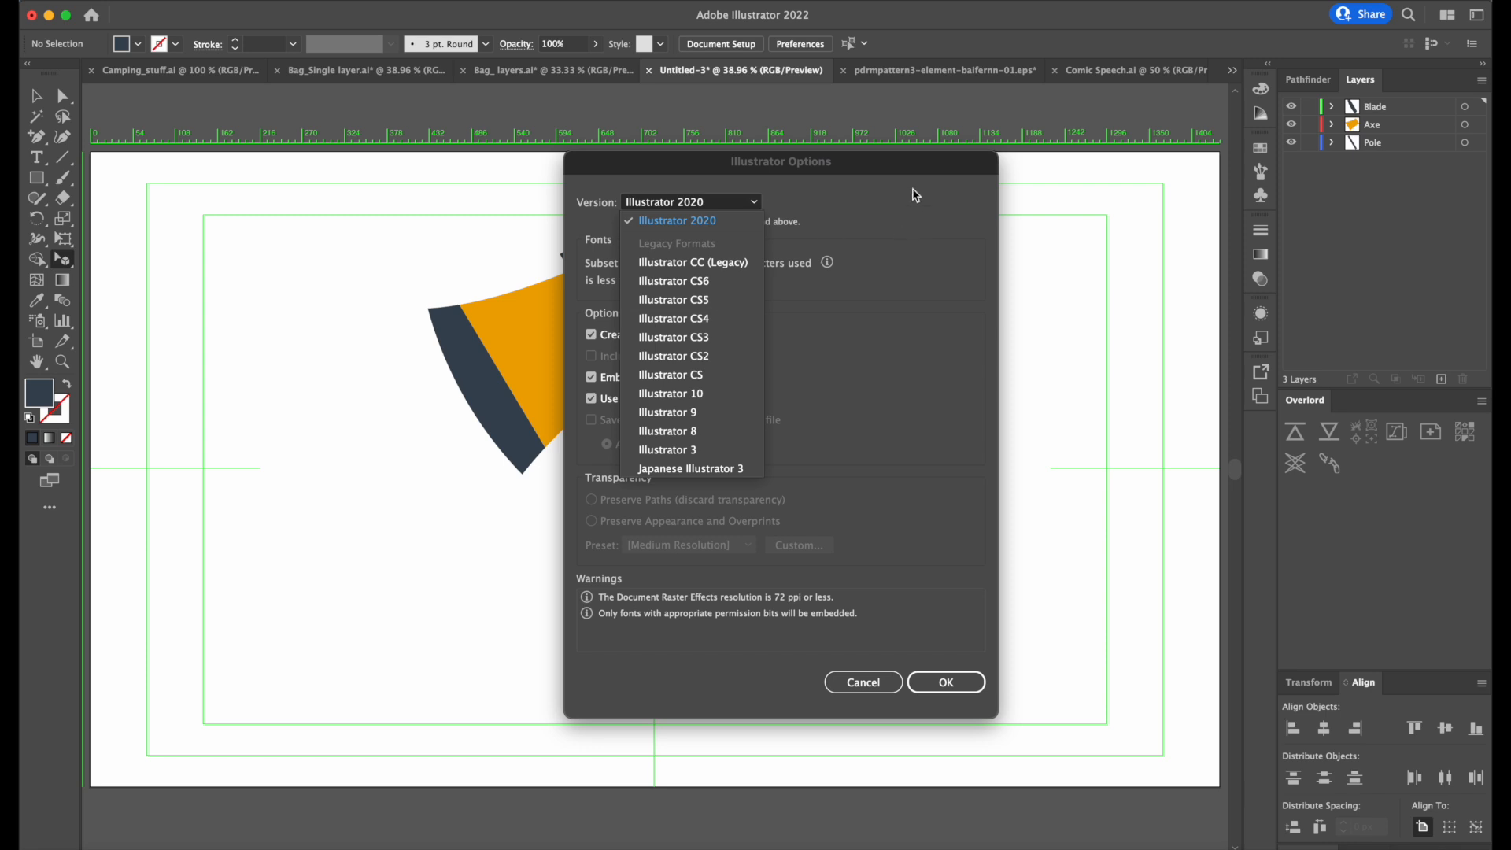
pyautogui.click(913, 191)
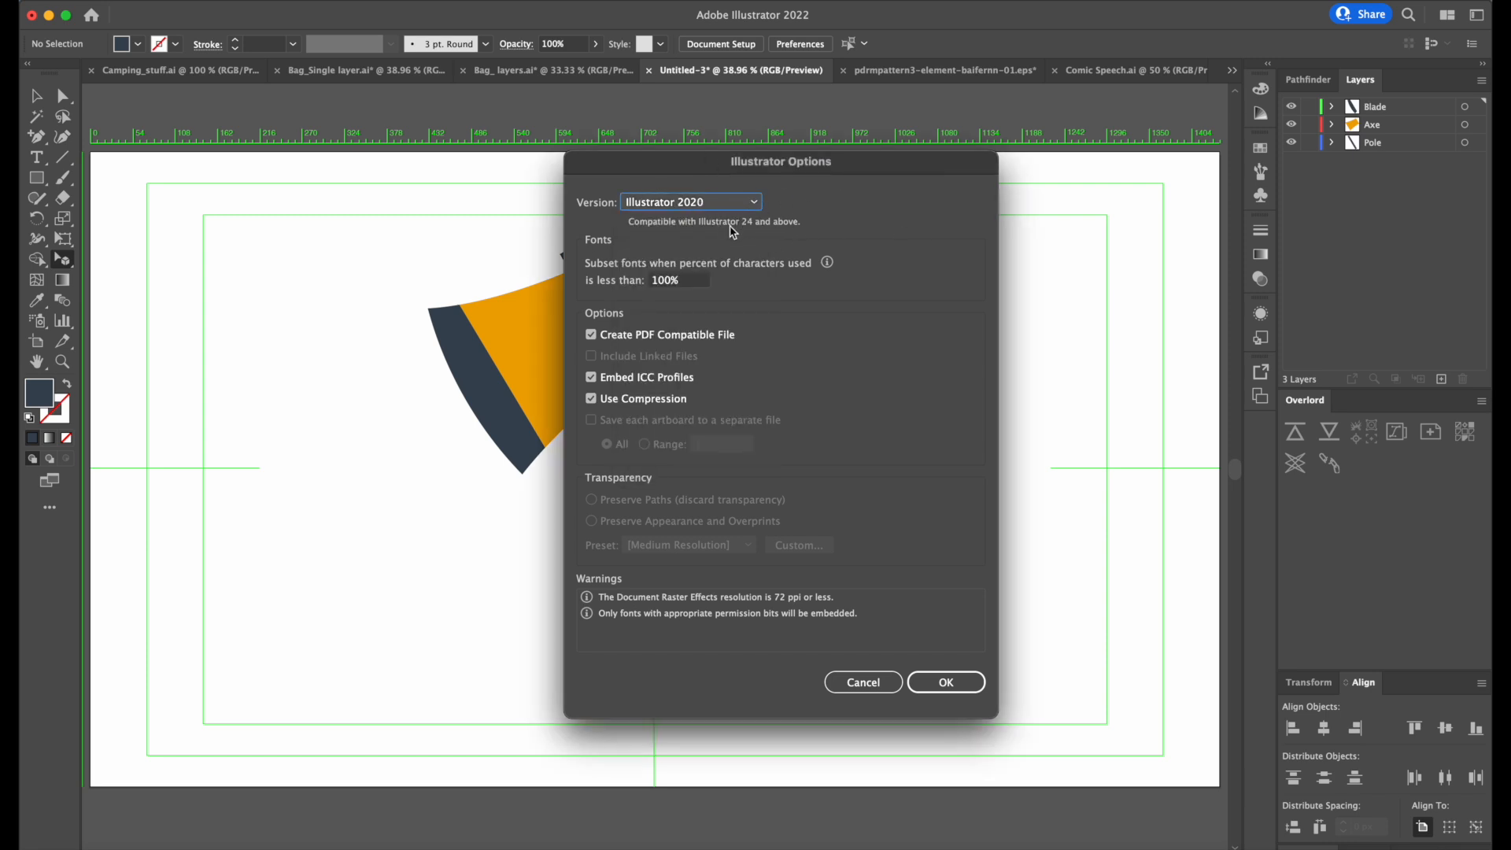
pyautogui.click(708, 204)
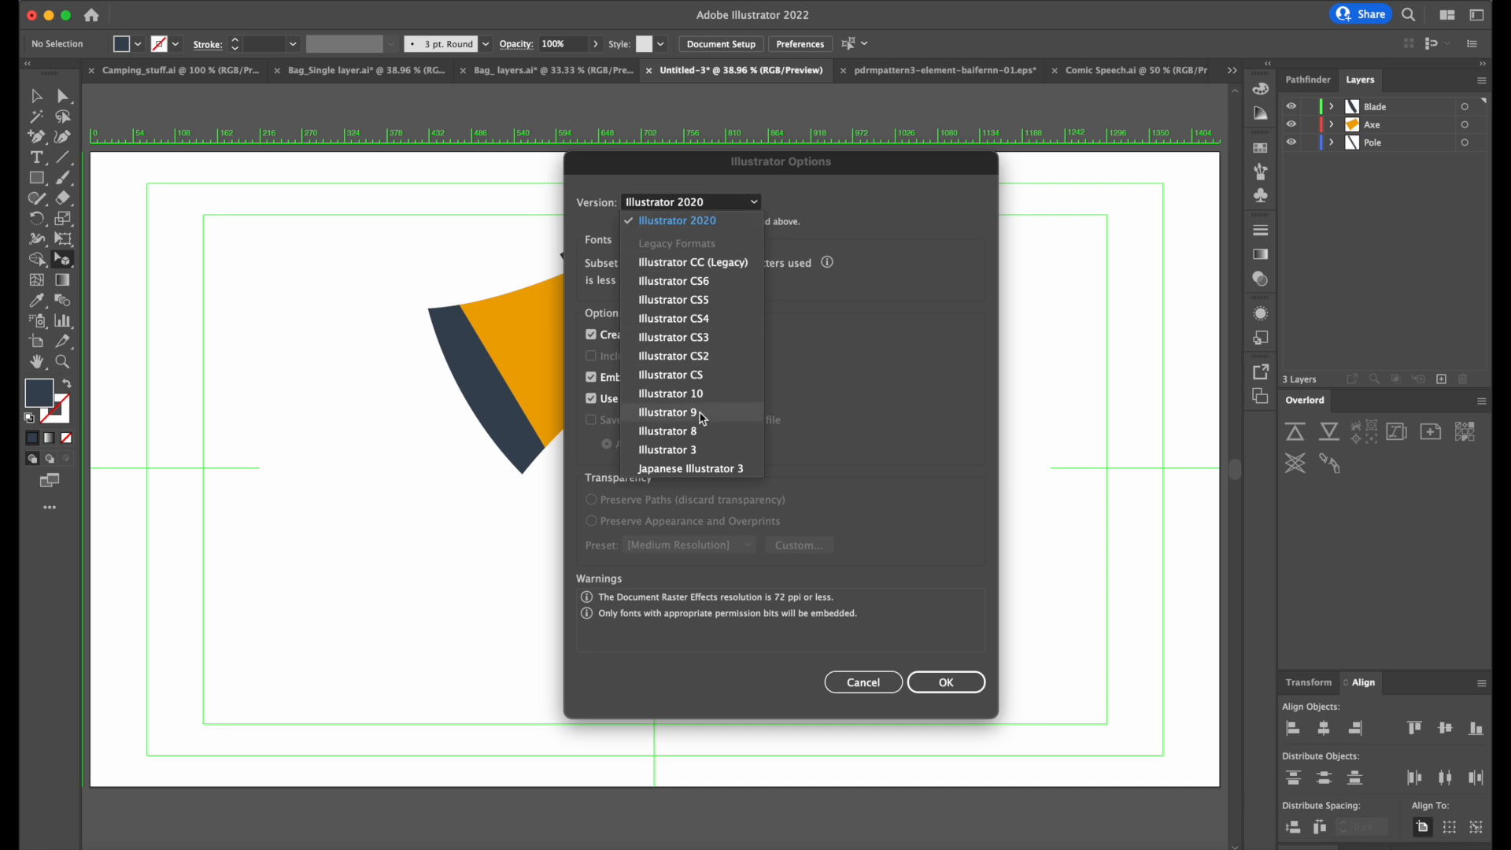
pyautogui.click(823, 211)
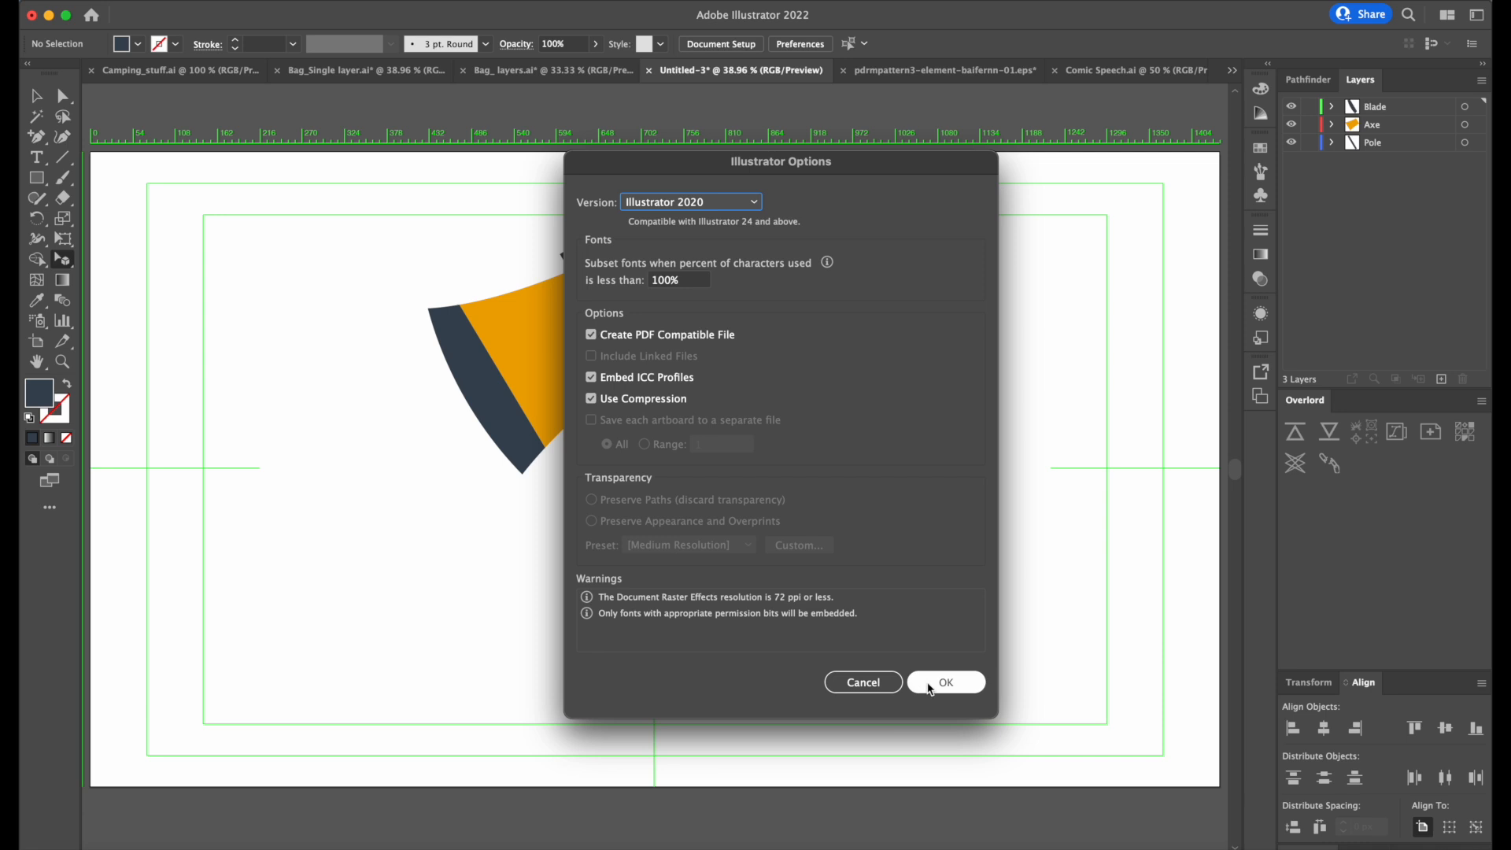
pyautogui.click(927, 686)
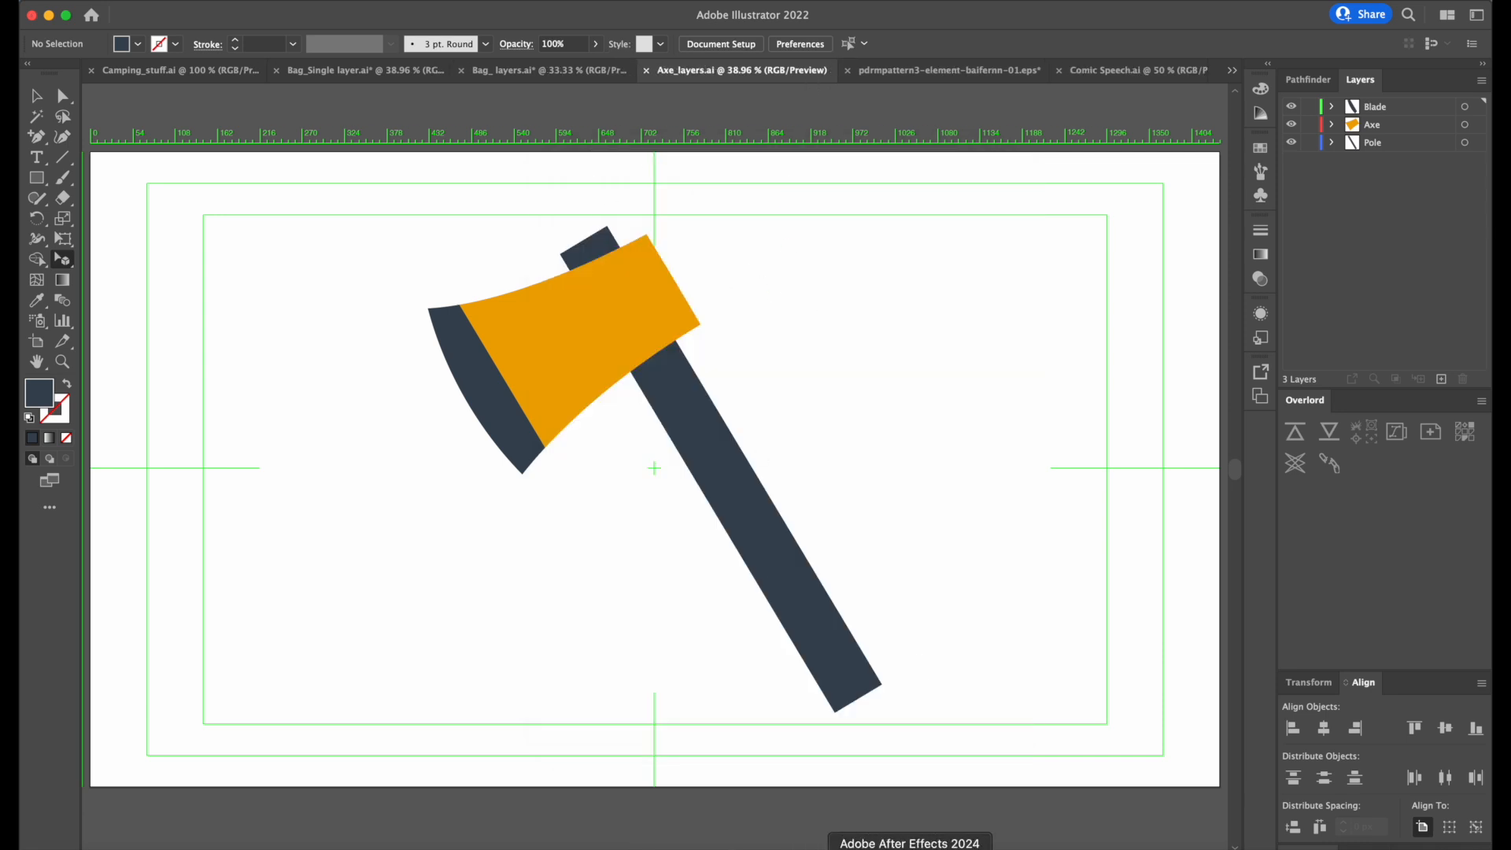
# Switch to After Effects, import Axe_layers.ai from Week 03 as a Composition with Layer Size footage dimensions, and open the resulting composition.
pyautogui.click(910, 847)
pyautogui.click(67, 368)
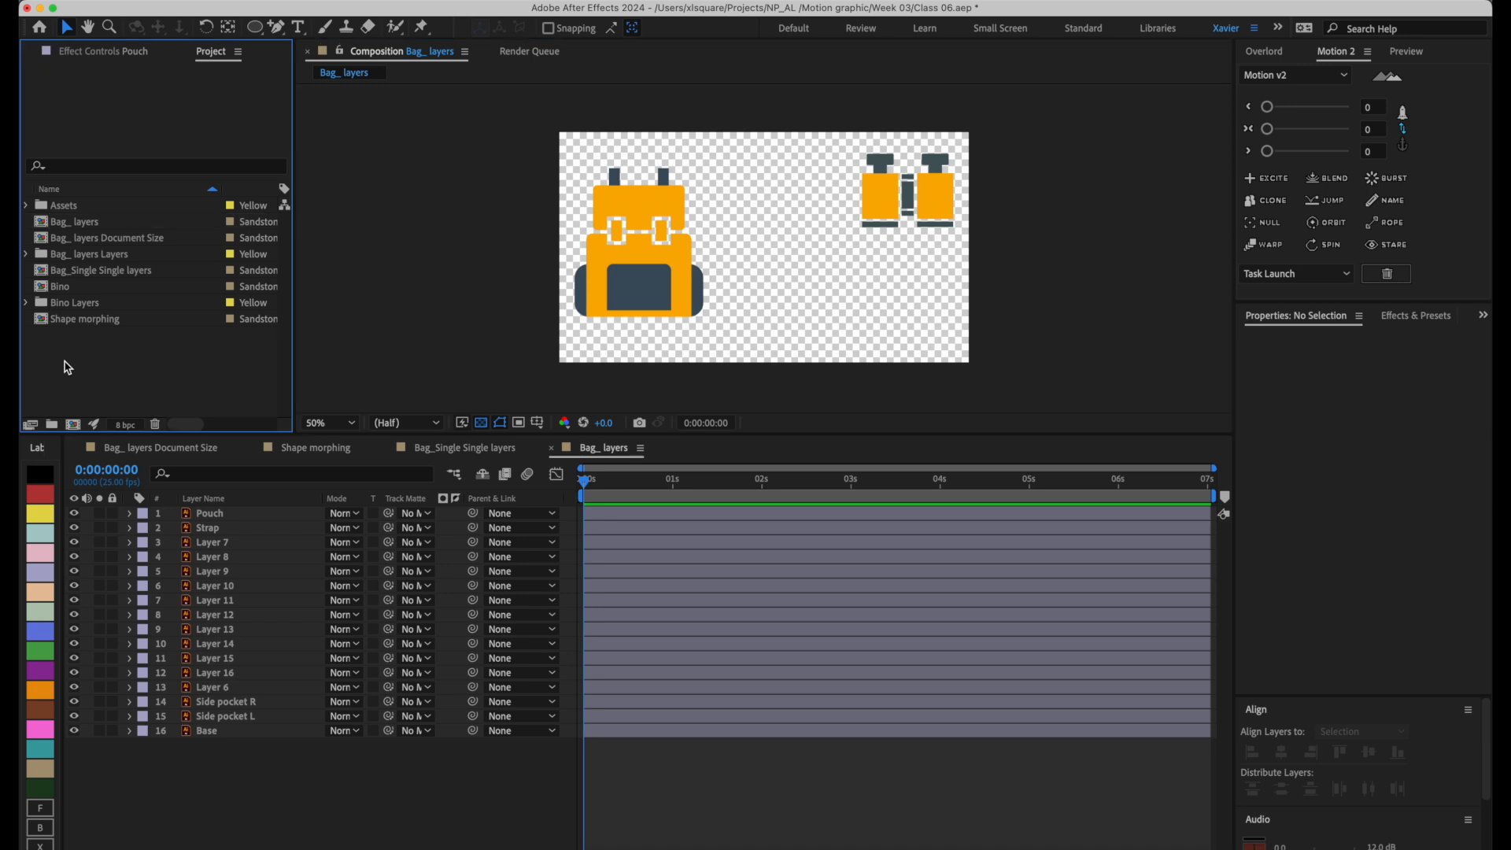
pyautogui.press('super+i')
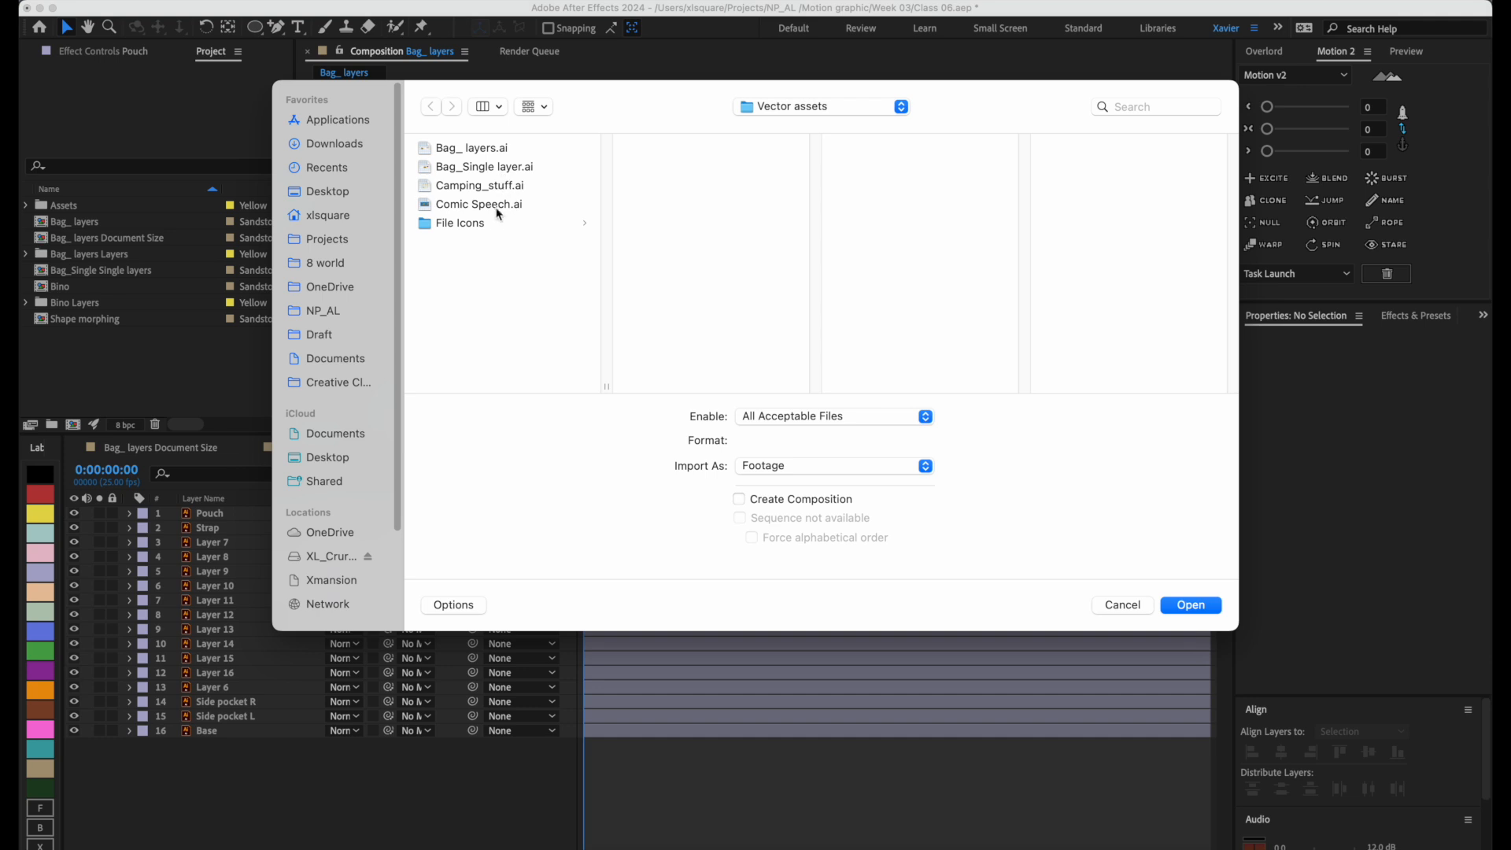
pyautogui.click(793, 110)
pyautogui.click(806, 118)
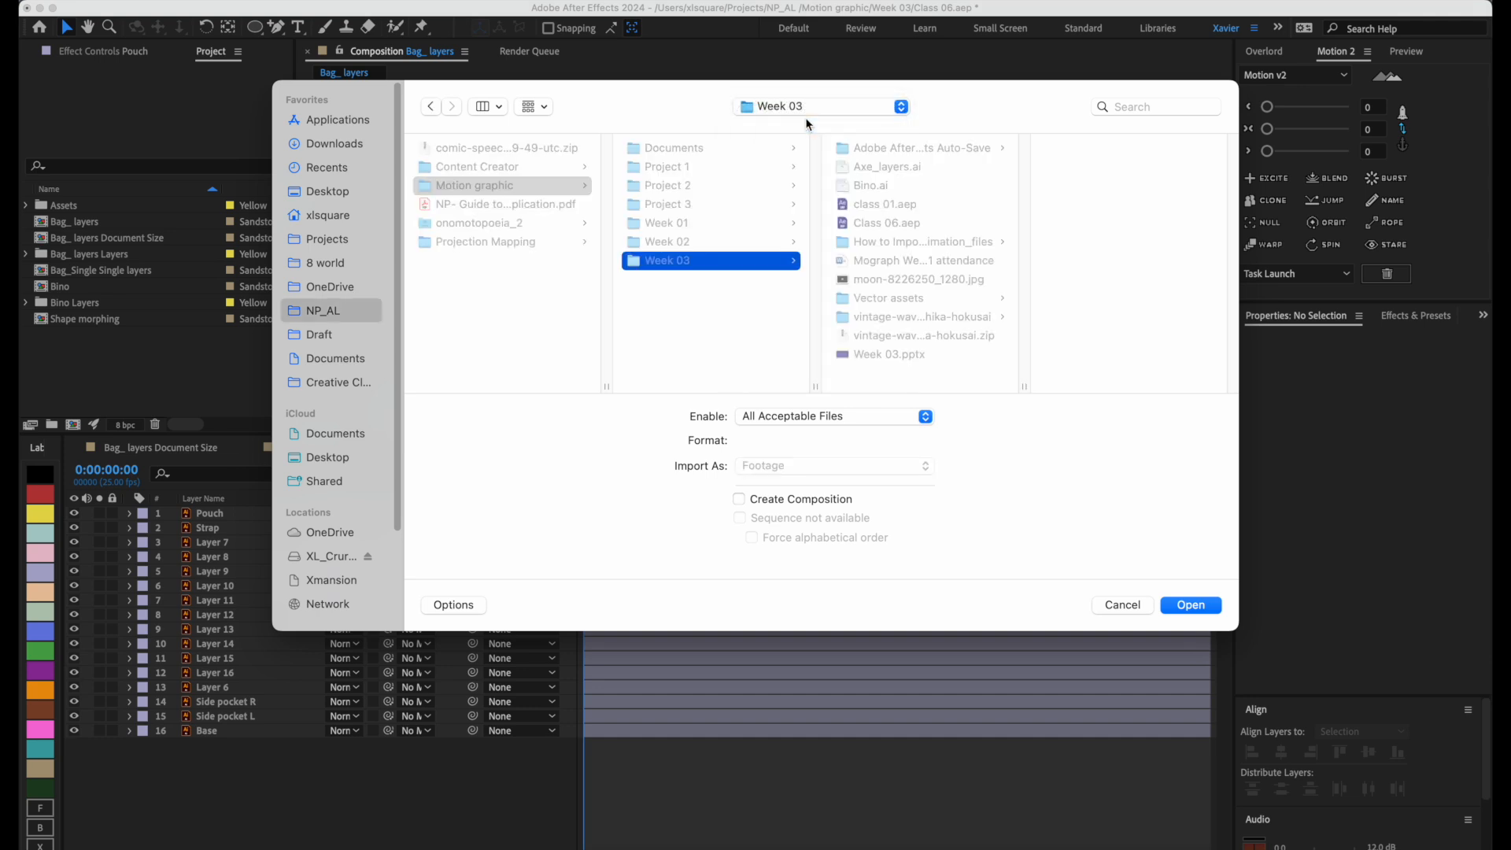
pyautogui.click(913, 165)
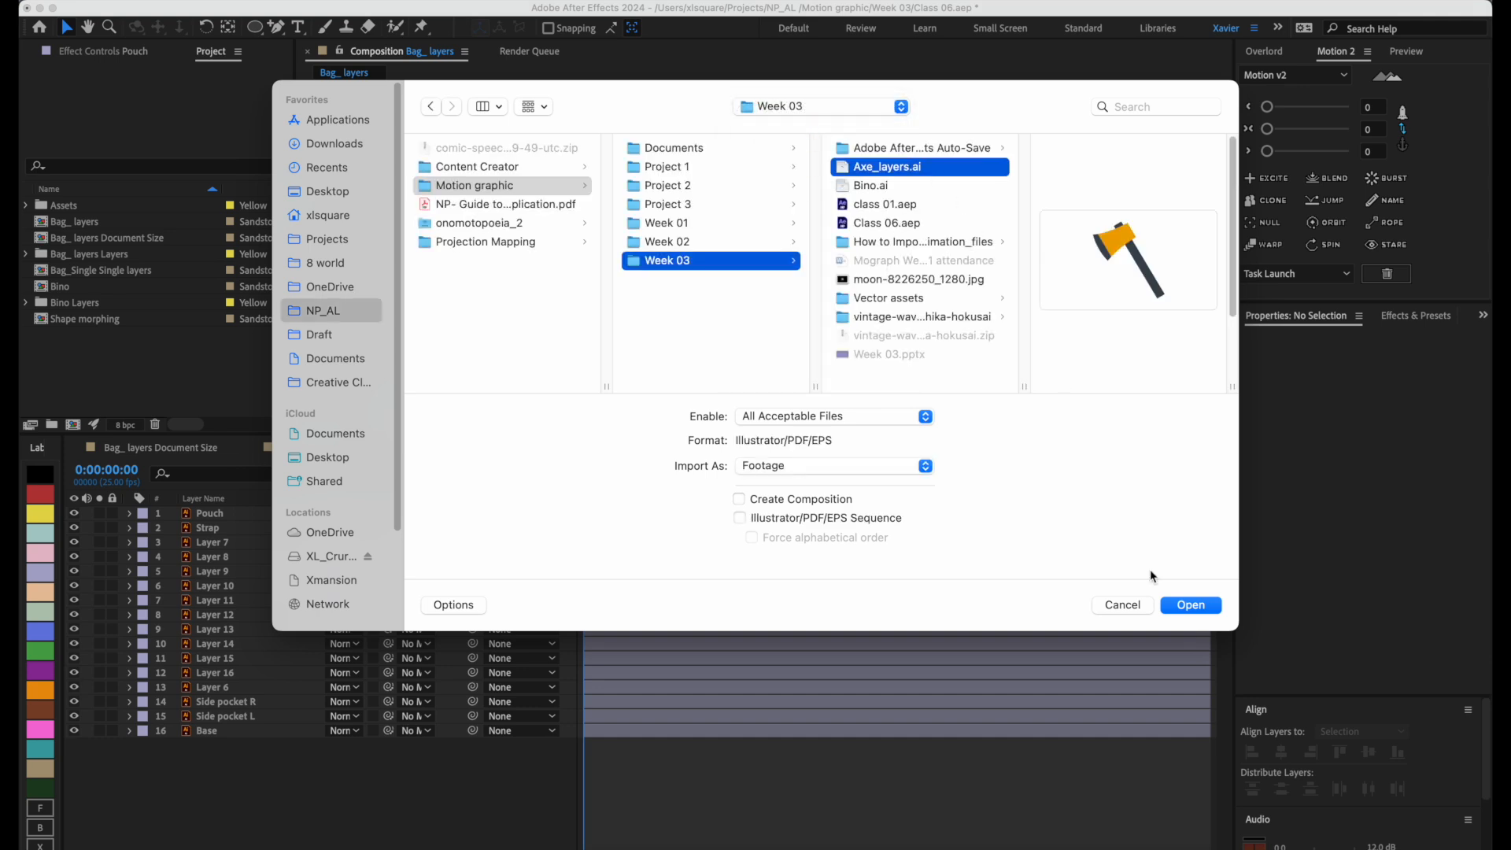
pyautogui.click(1190, 605)
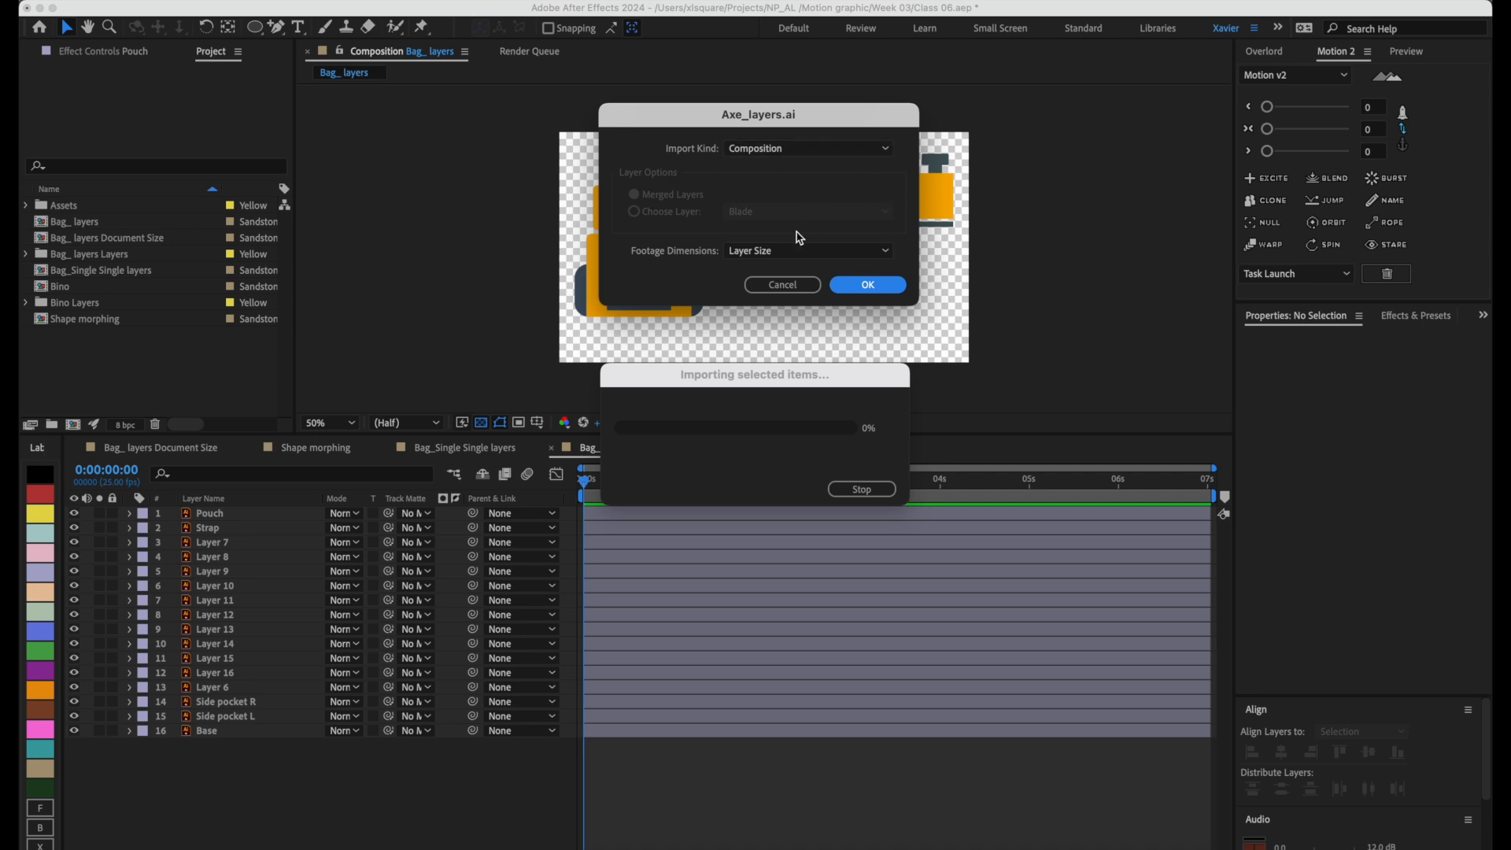
pyautogui.click(868, 285)
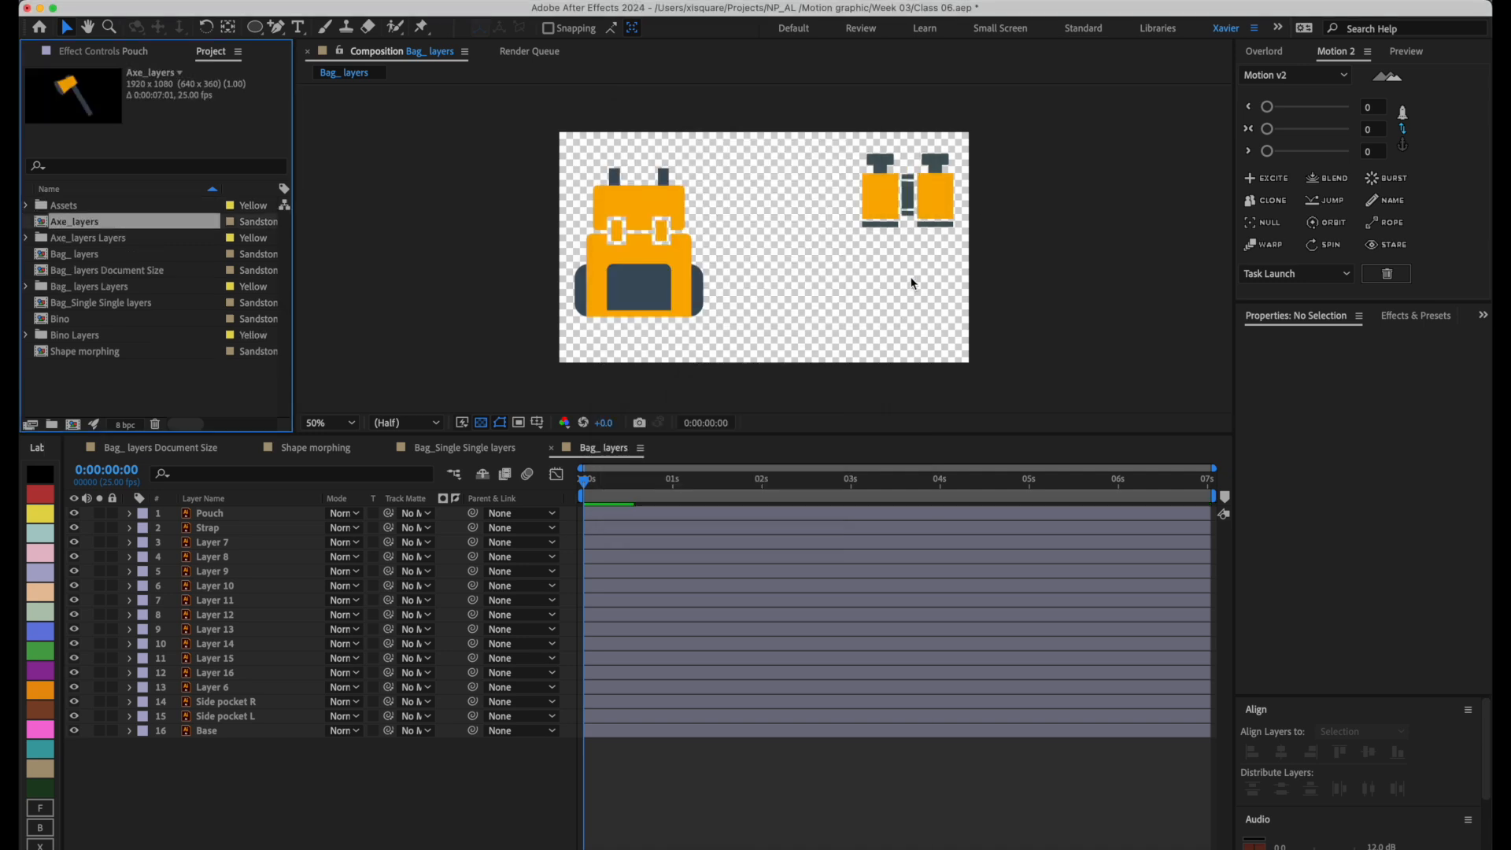
pyautogui.doubleClick(96, 224)
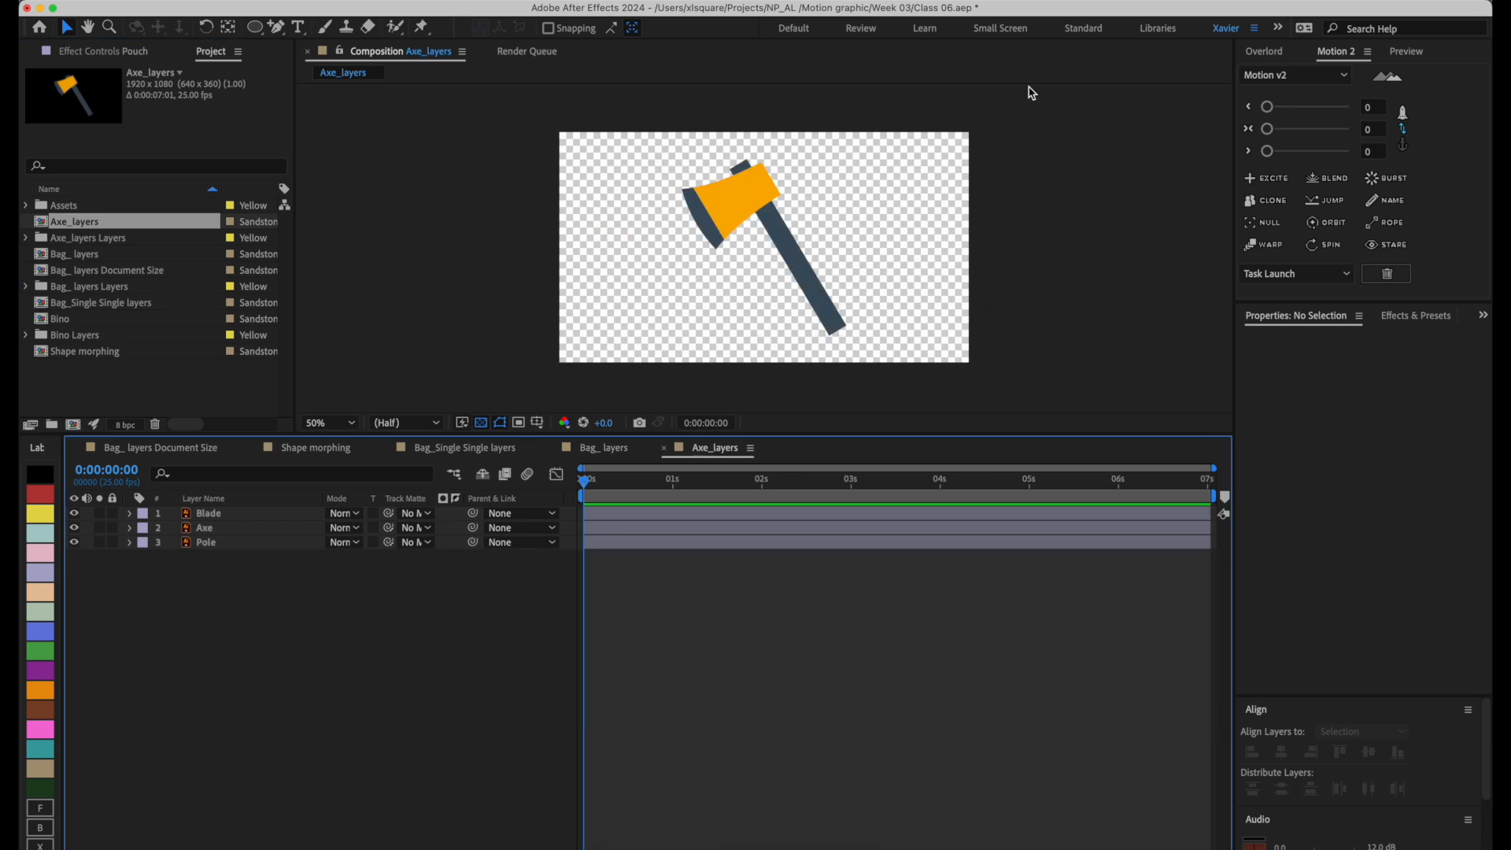
# Select the Pole, Axe and Blade layers in turn, try moving the pole on its own, and undo the move.
pyautogui.click(808, 287)
pyautogui.moveTo(808, 288)
pyautogui.mouseDown()
pyautogui.moveTo(1162, 244)
pyautogui.moveTo(749, 319)
pyautogui.moveTo(1058, 269)
pyautogui.moveTo(898, 293)
pyautogui.moveTo(805, 286)
pyautogui.moveTo(826, 289)
pyautogui.mouseUp()
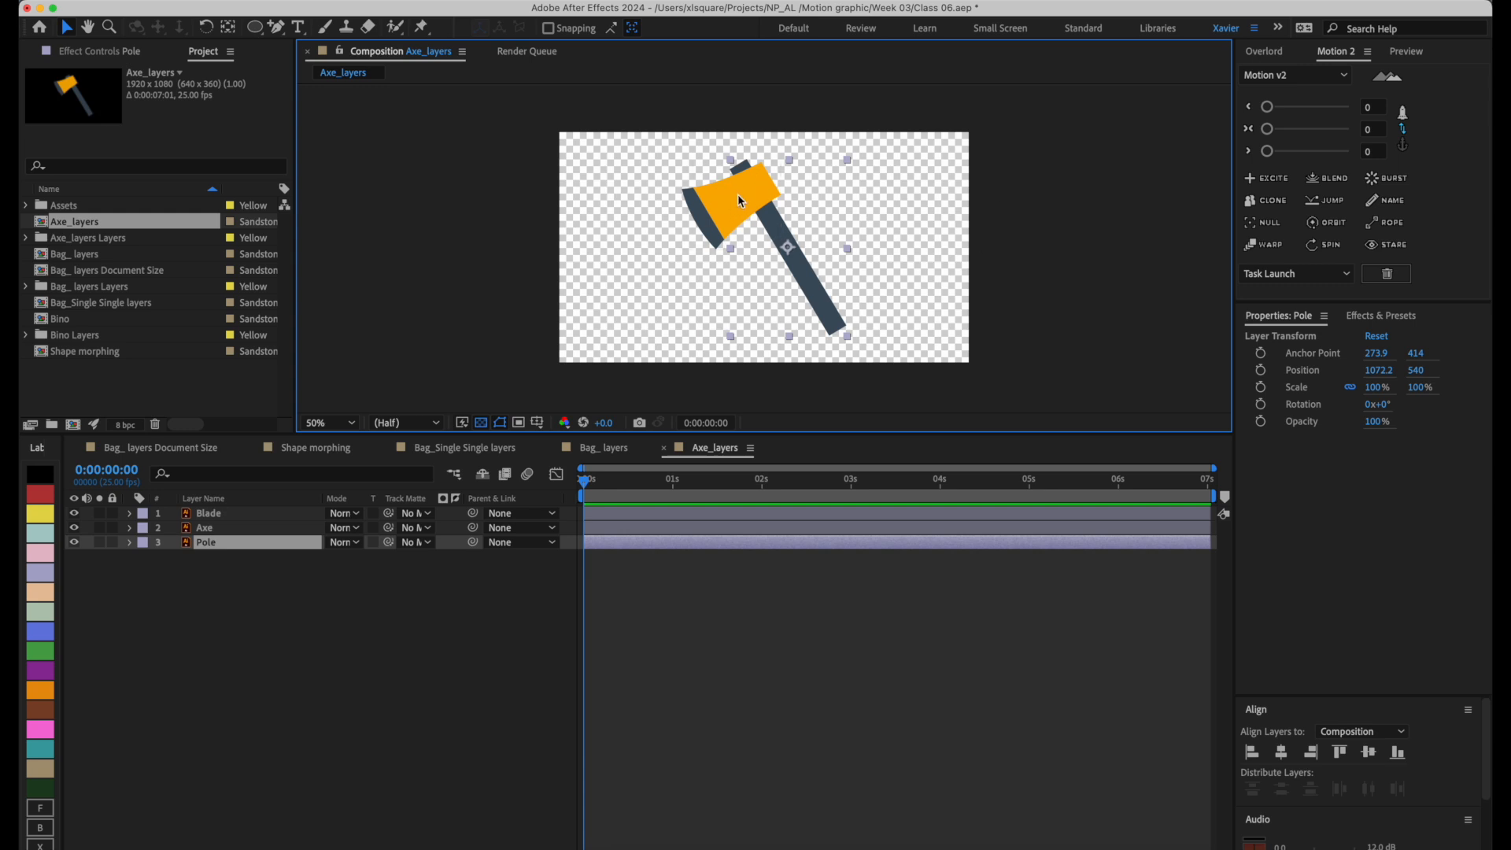
pyautogui.click(273, 525)
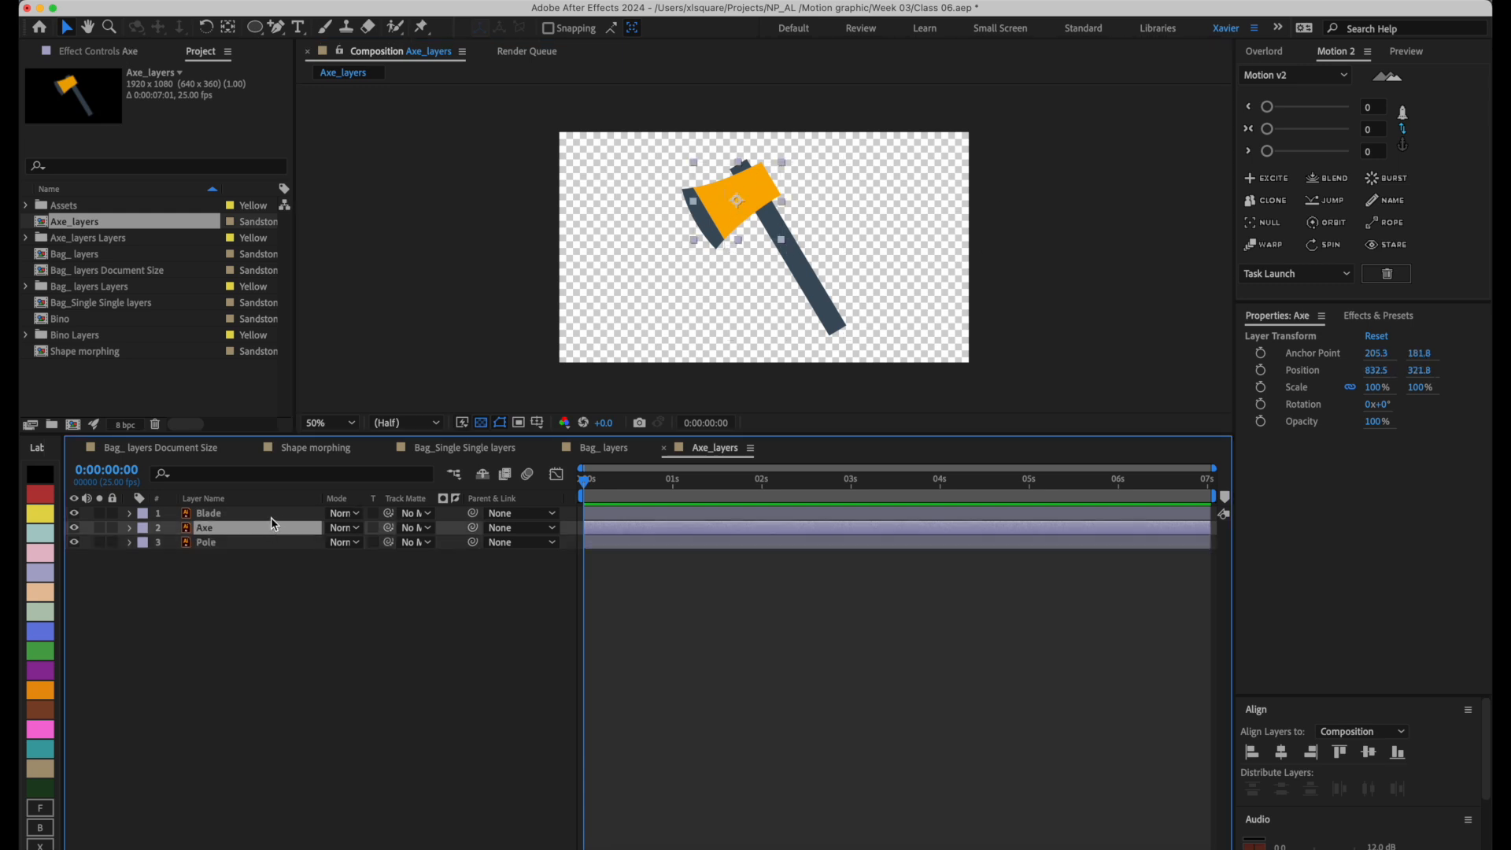
pyautogui.click(274, 513)
pyautogui.click(805, 270)
pyautogui.moveTo(808, 276); pyautogui.dragTo(902, 249)
pyautogui.press('super+z')
pyautogui.press('super+z')
# Link the Axe and Blade layers to the Pole layer as their parent, and test the link by moving the pole.
pyautogui.click(257, 529)
pyautogui.keyDown('super'); pyautogui.click(236, 514); pyautogui.keyUp('super')
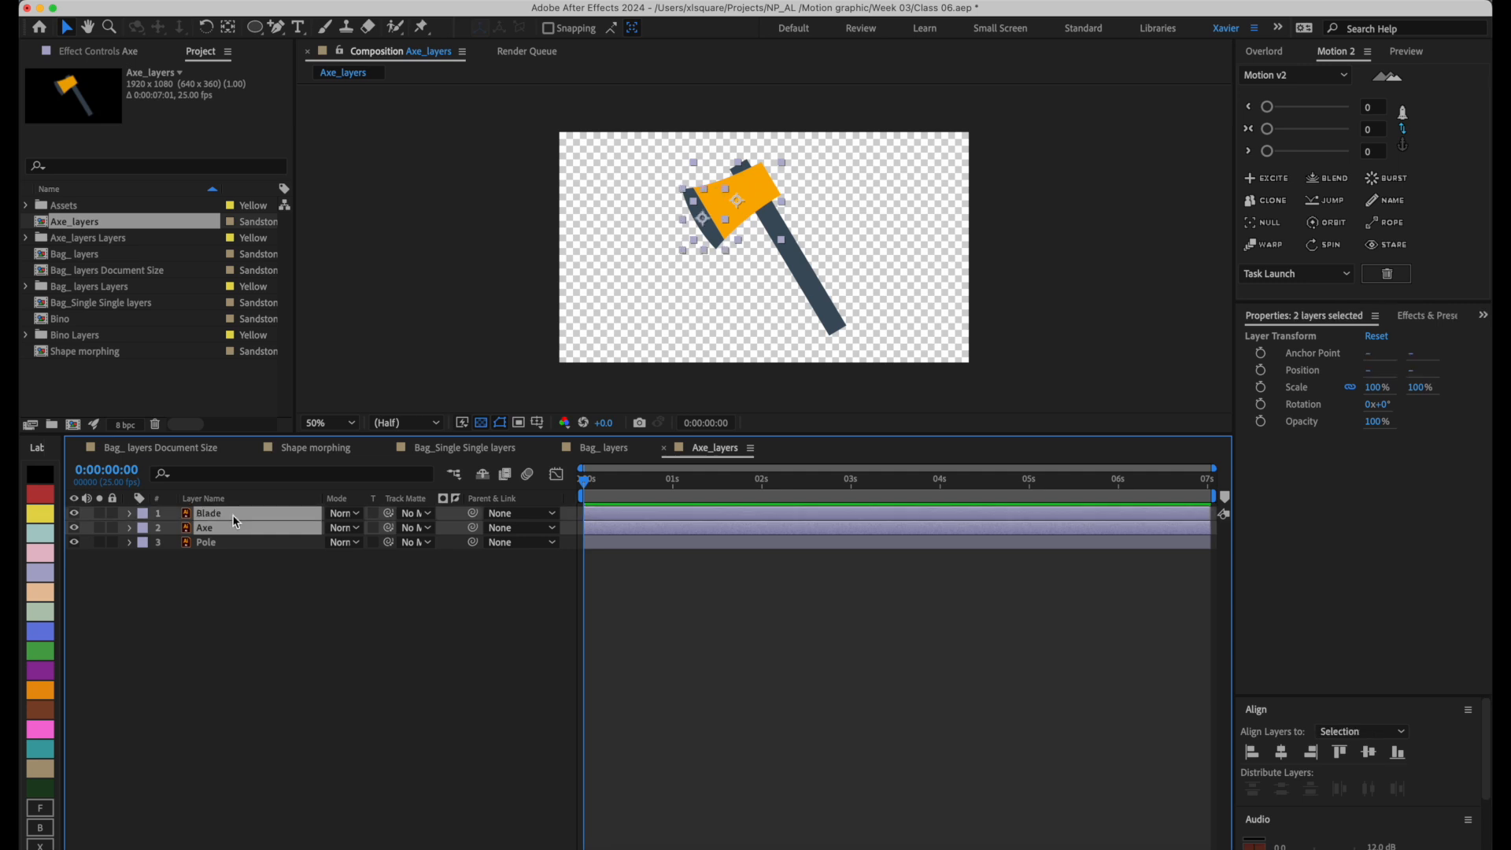
pyautogui.click(260, 591)
pyautogui.click(247, 527)
pyautogui.keyDown('super'); pyautogui.click(247, 513); pyautogui.keyUp('super')
pyautogui.moveTo(472, 513); pyautogui.dragTo(213, 551)
pyautogui.moveTo(842, 303)
pyautogui.mouseDown()
pyautogui.moveTo(960, 287)
pyautogui.moveTo(753, 281)
pyautogui.moveTo(814, 306)
pyautogui.mouseUp()
pyautogui.click(431, 698)
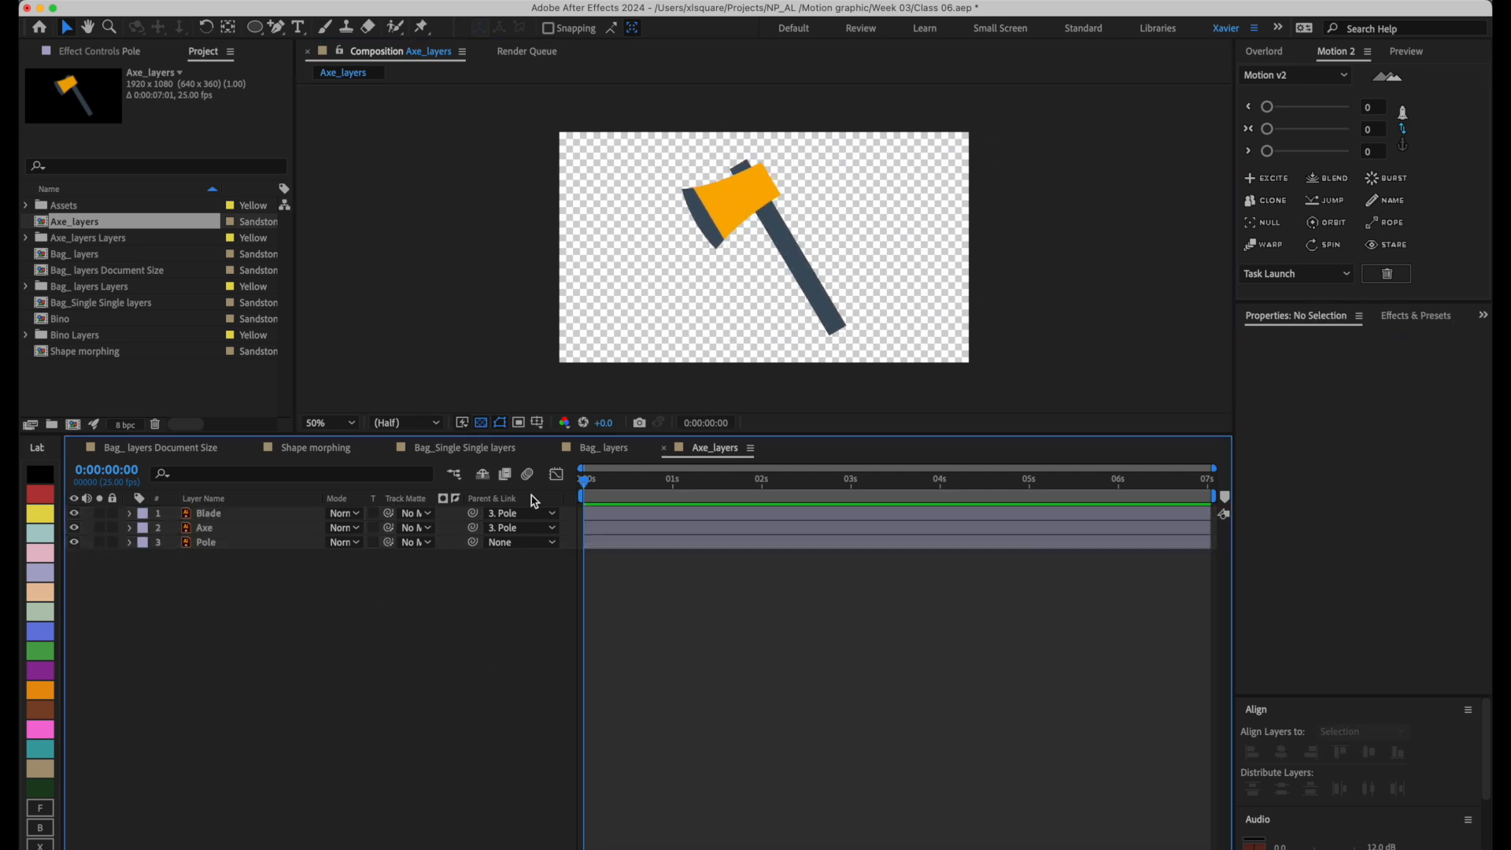
# Reset the parent of the Axe layer and of the Blade layer to None.
pyautogui.click(226, 531)
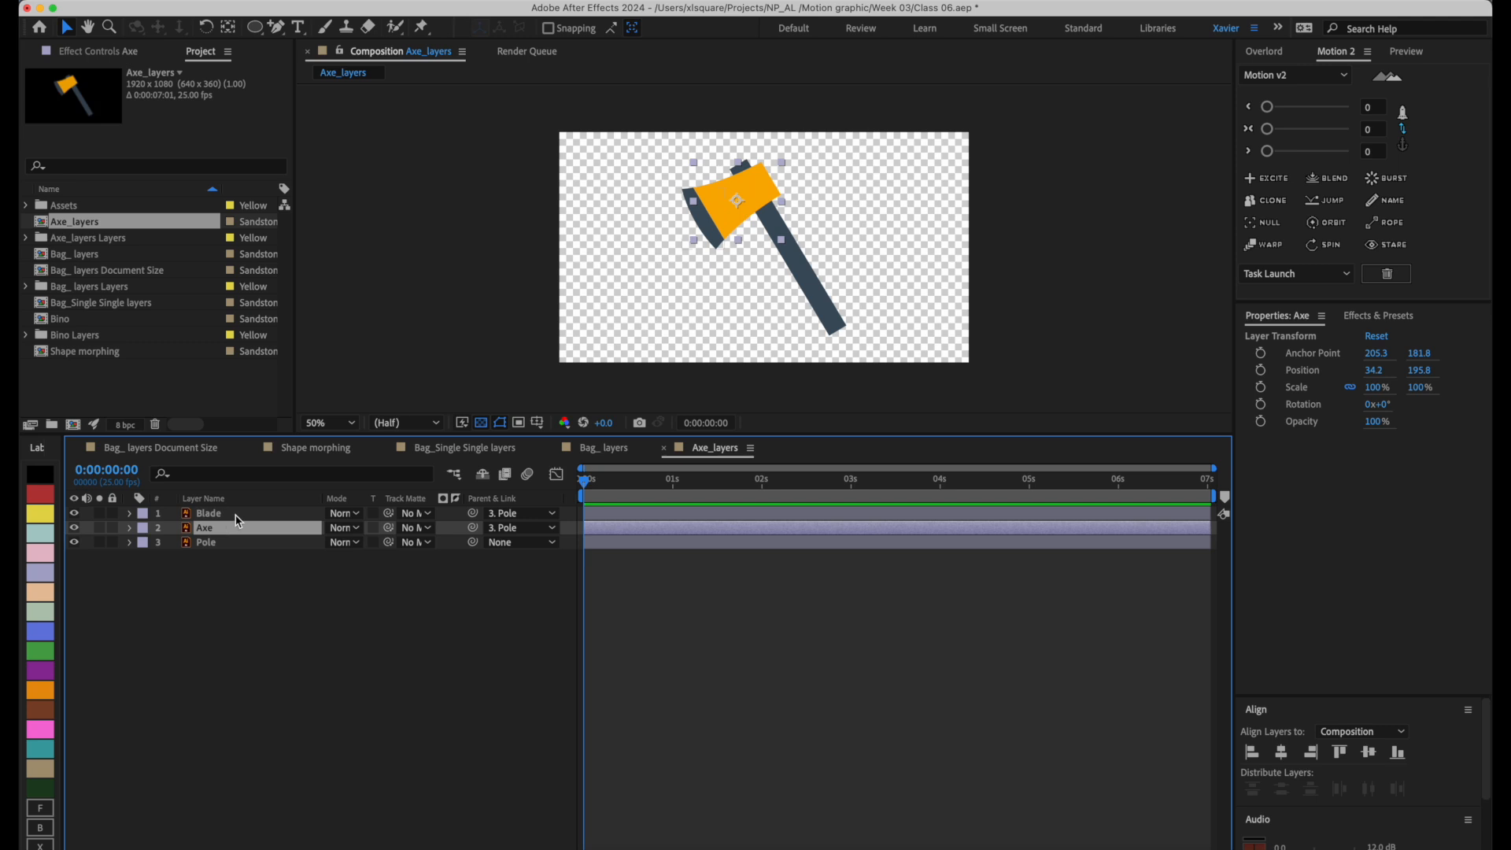
pyautogui.click(550, 528)
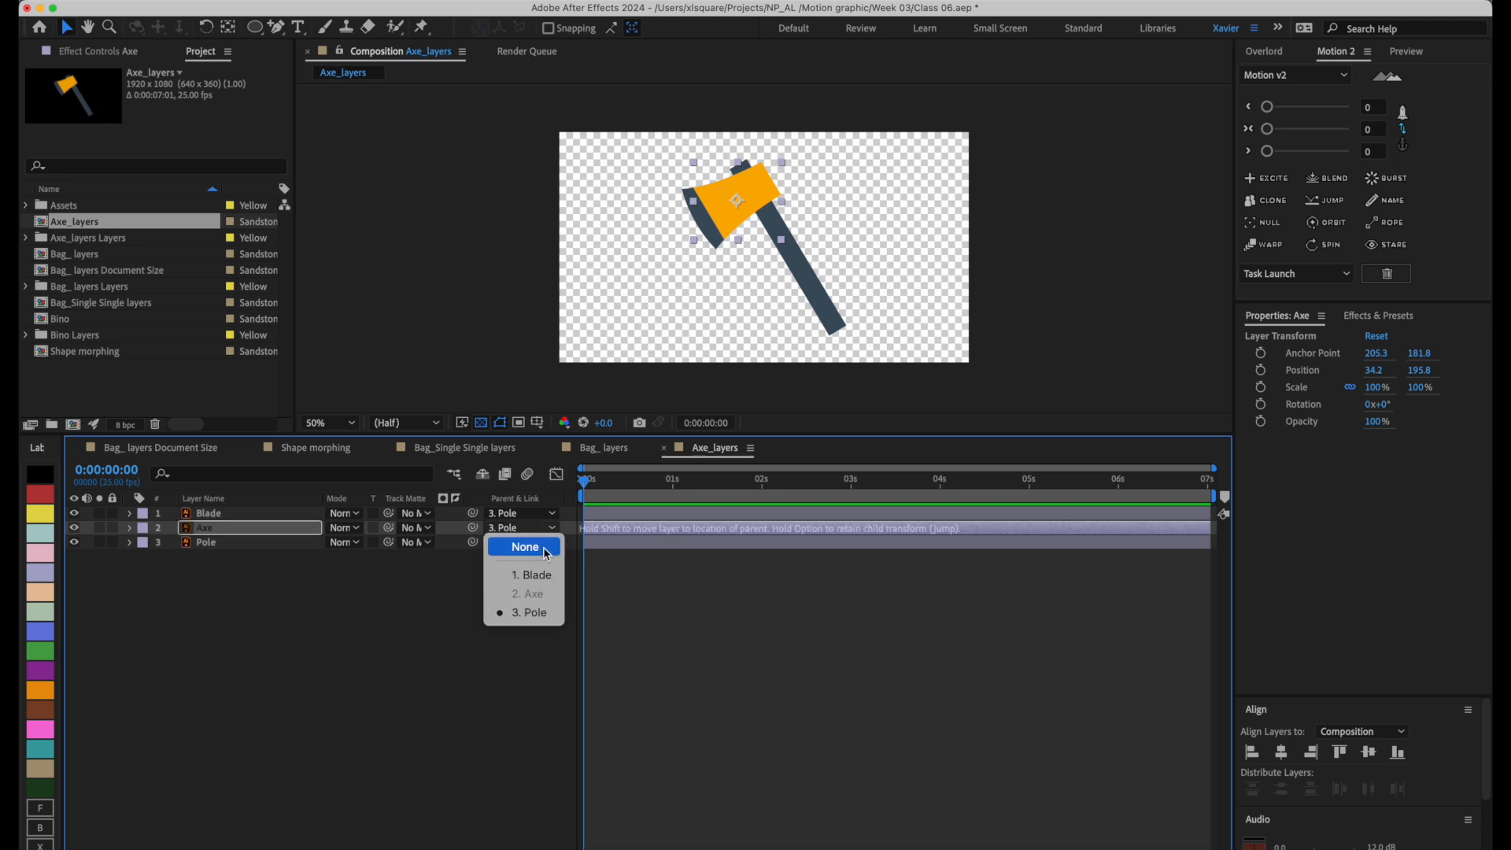
pyautogui.click(549, 543)
pyautogui.click(550, 513)
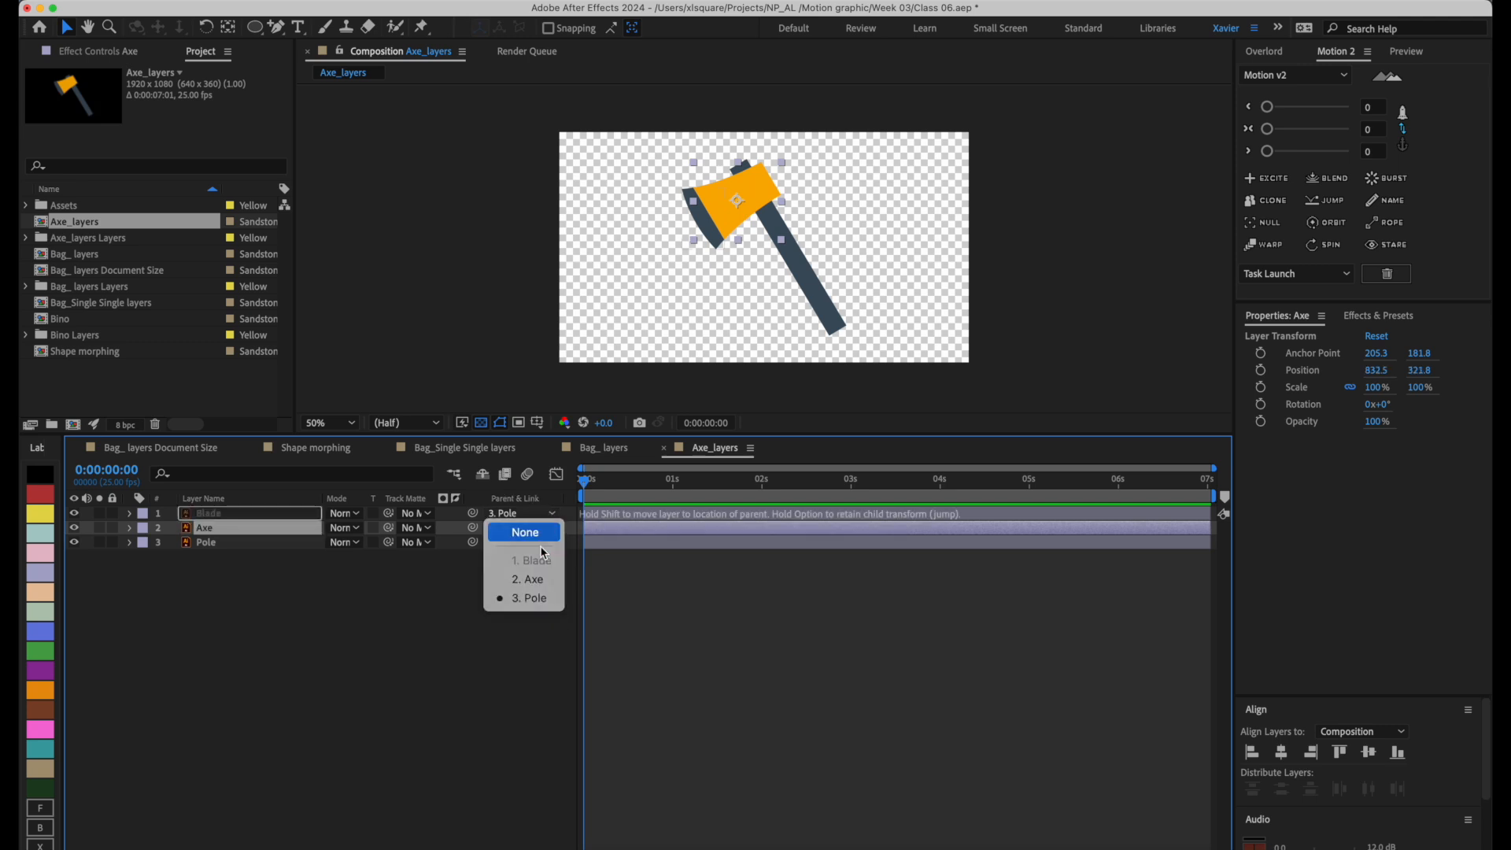
pyautogui.click(516, 529)
# Select the Blade and Axe layers together and set their parent to 3. Pole.
pyautogui.keyDown('shift'); pyautogui.click(244, 514); pyautogui.keyUp('shift')
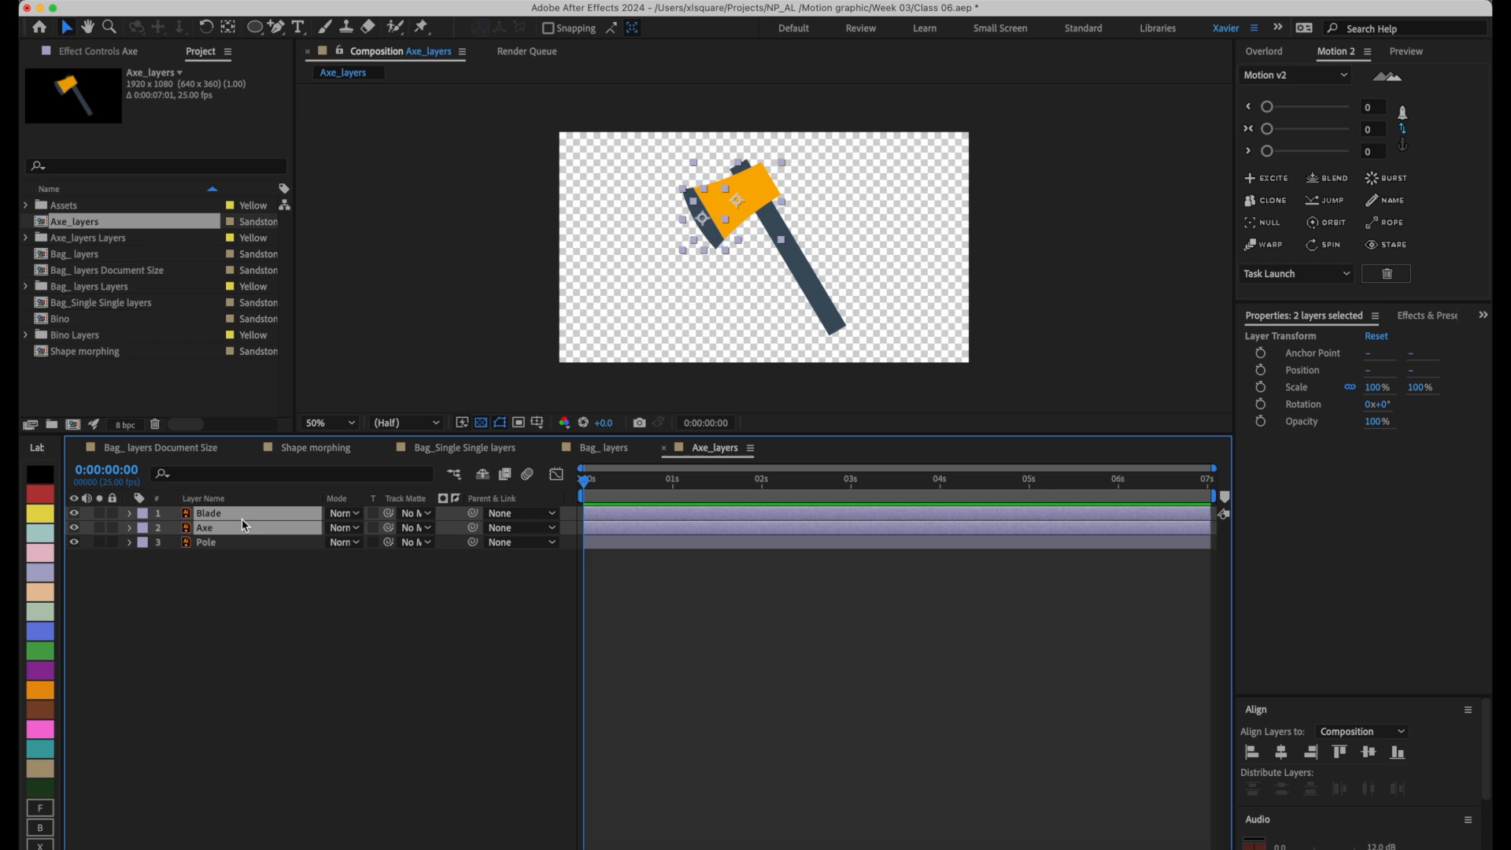
pyautogui.click(554, 516)
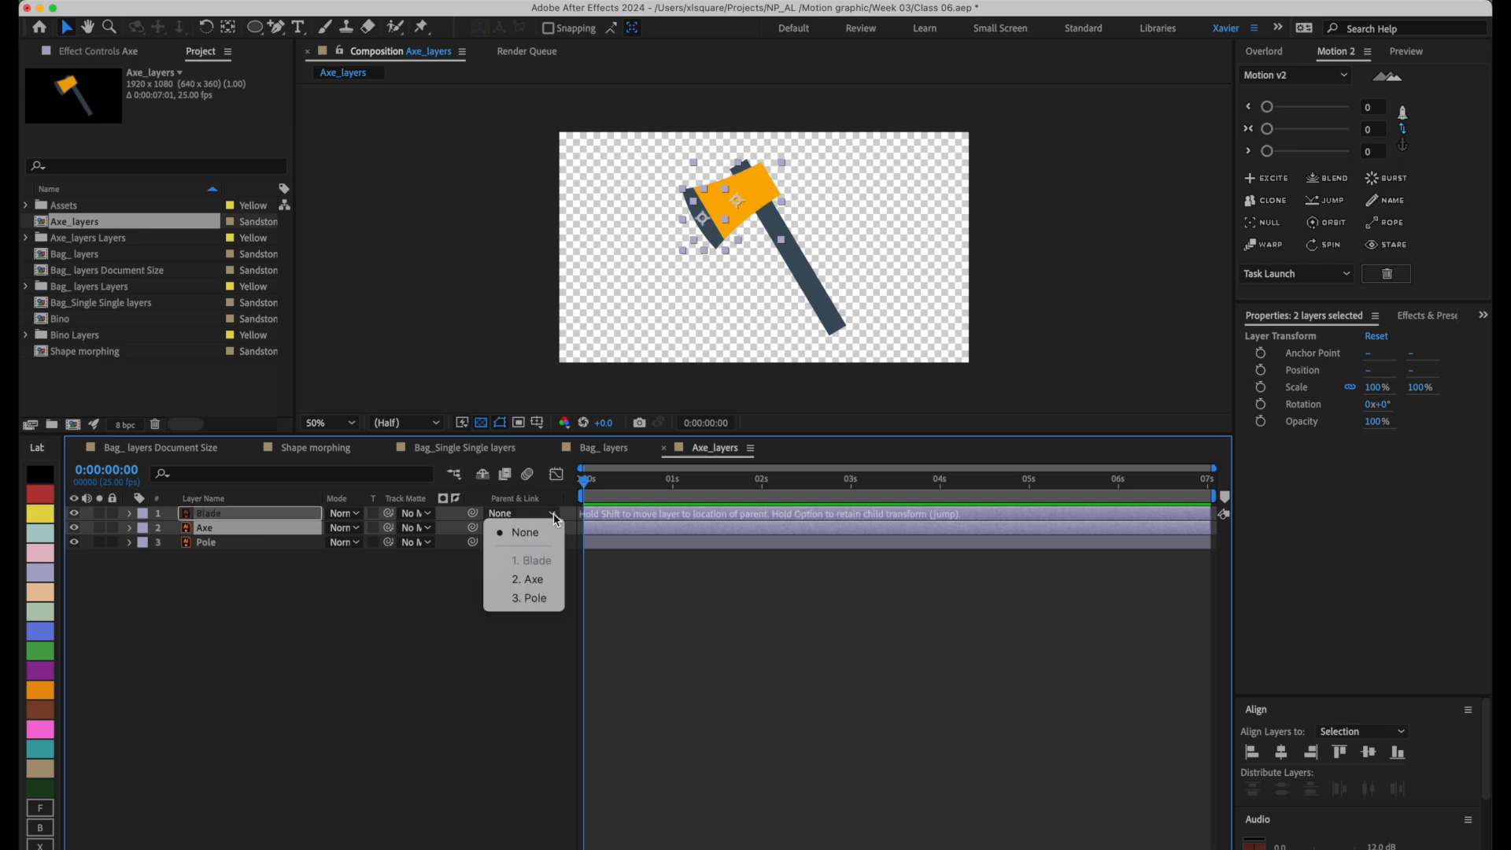
pyautogui.click(553, 606)
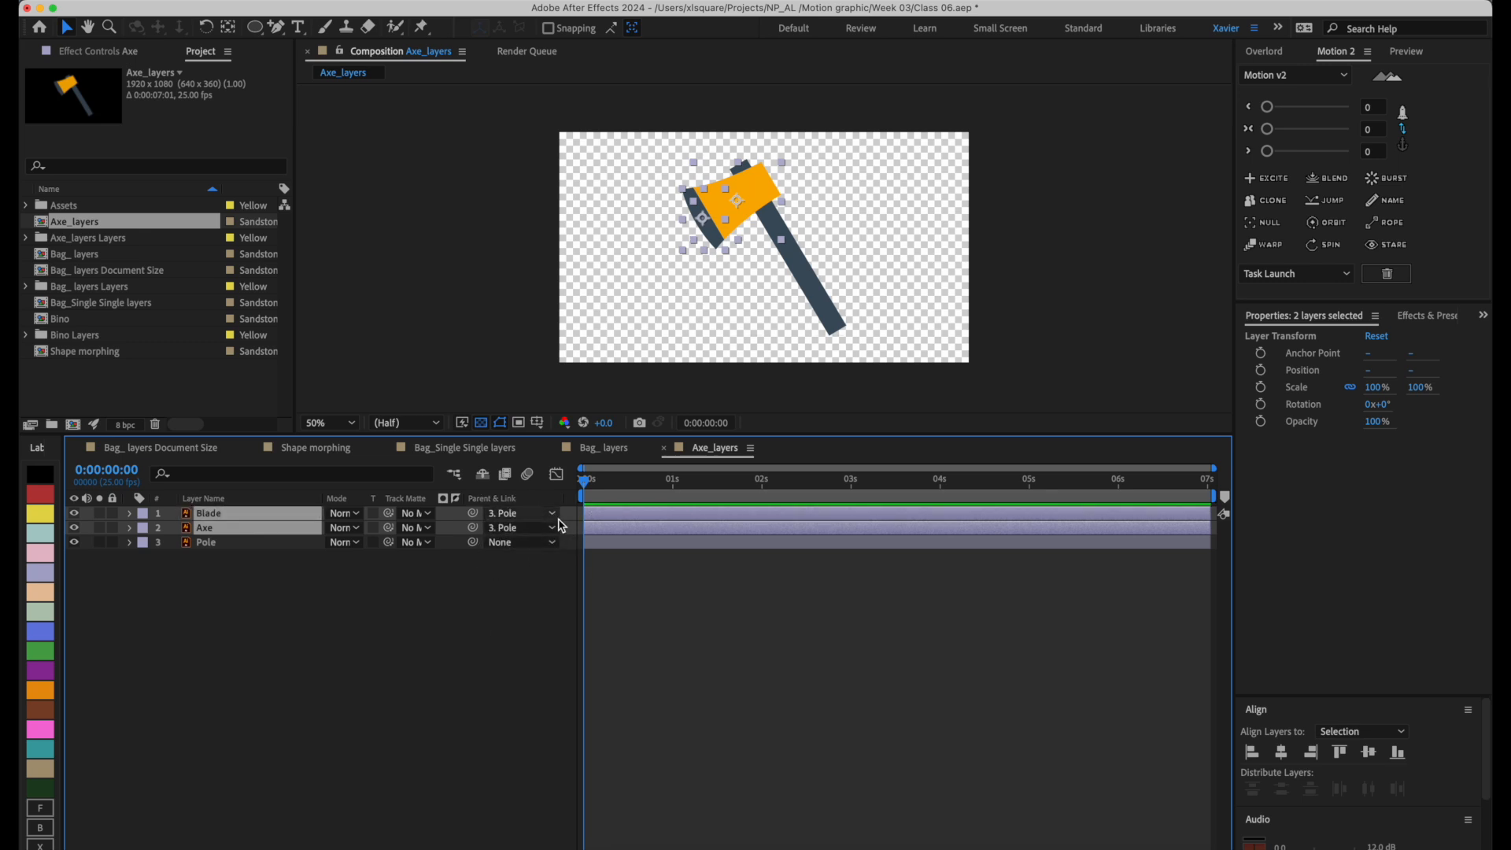
# Examine the parent choices for Layer 7 in the Bag_ layers Document Size composition, and return to the Axe_layers composition.
pyautogui.click(495, 453)
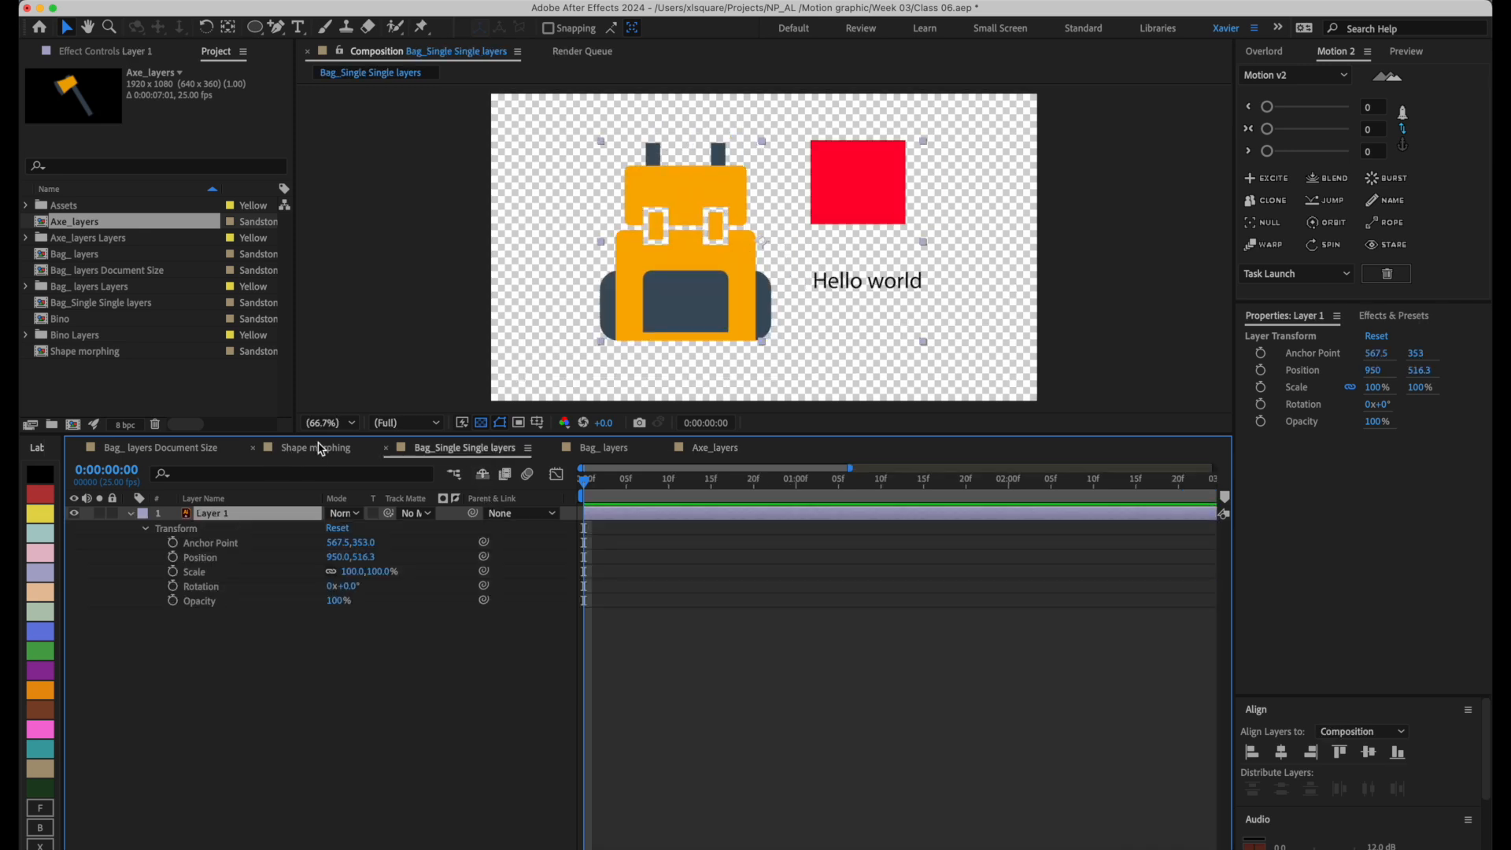
pyautogui.click(204, 454)
pyautogui.click(555, 542)
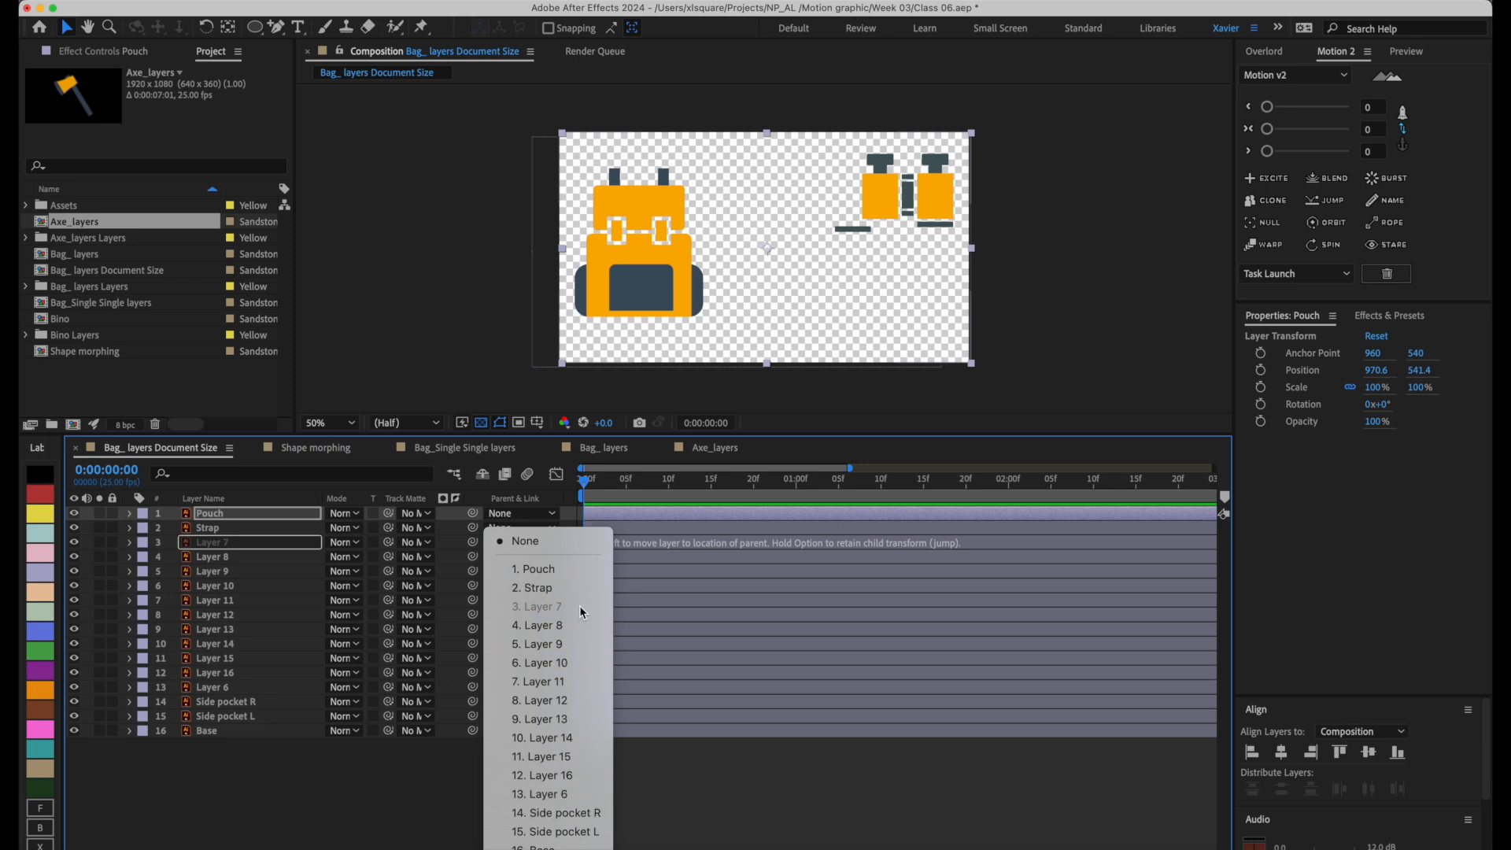
pyautogui.click(340, 804)
pyautogui.click(732, 452)
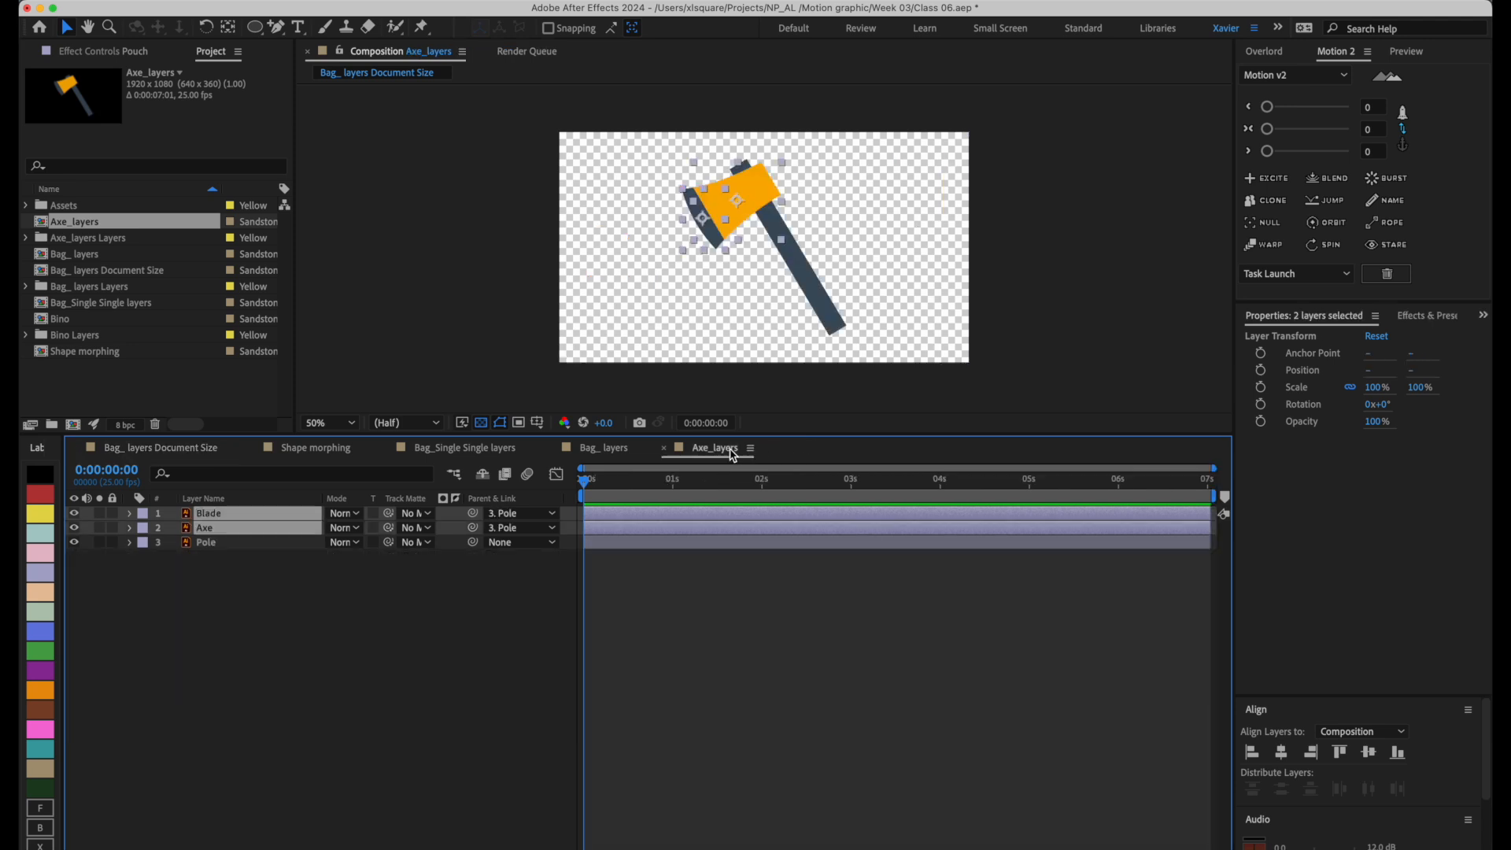
pyautogui.click(348, 641)
# Add a Position keyframe to the Pole layer and shift it to about 0:00:00:22.
pyautogui.click(314, 541)
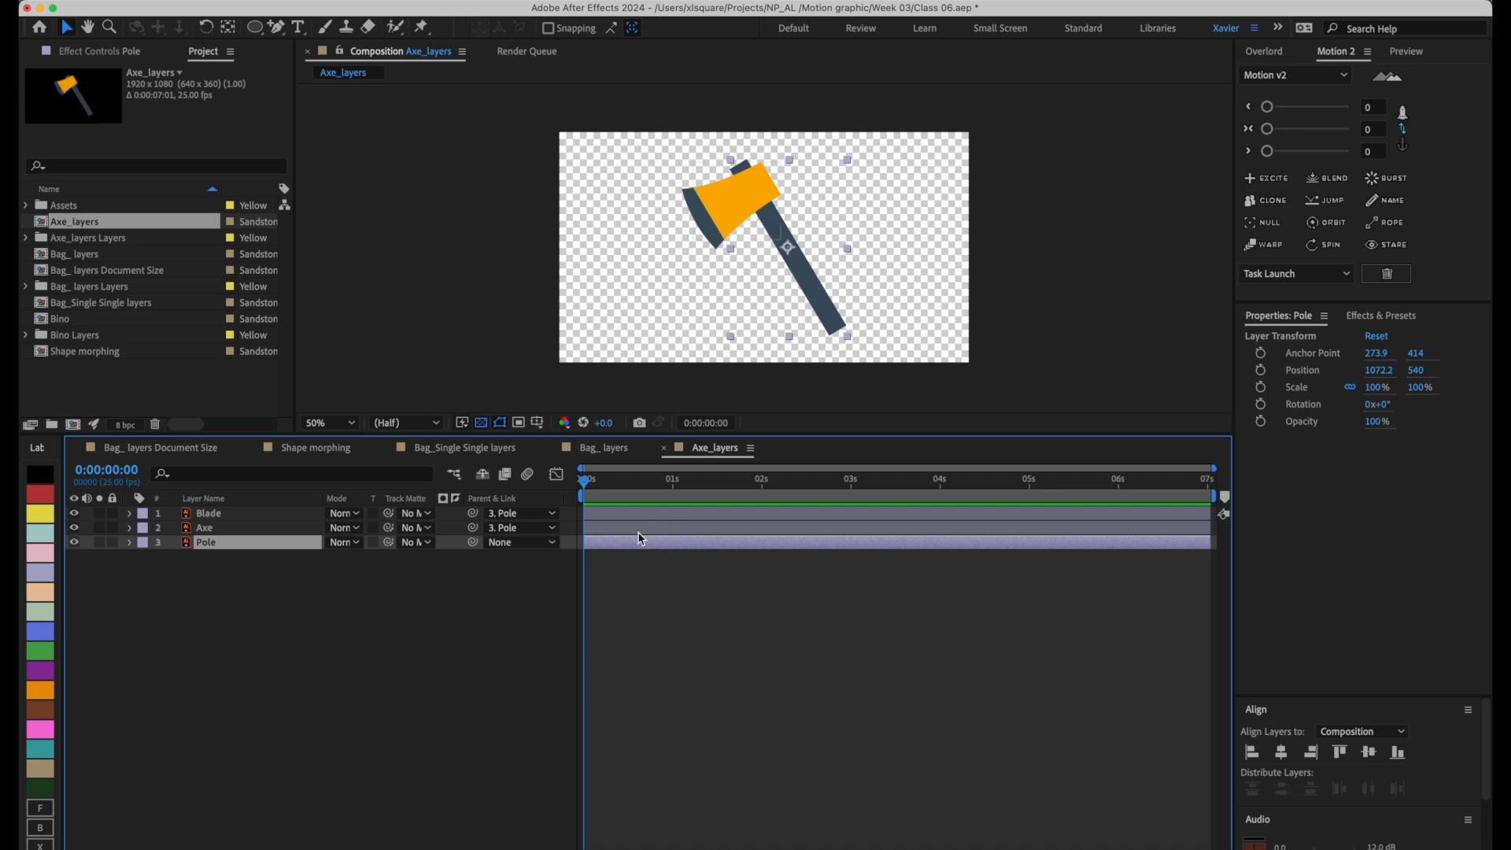
pyautogui.press('super+p')
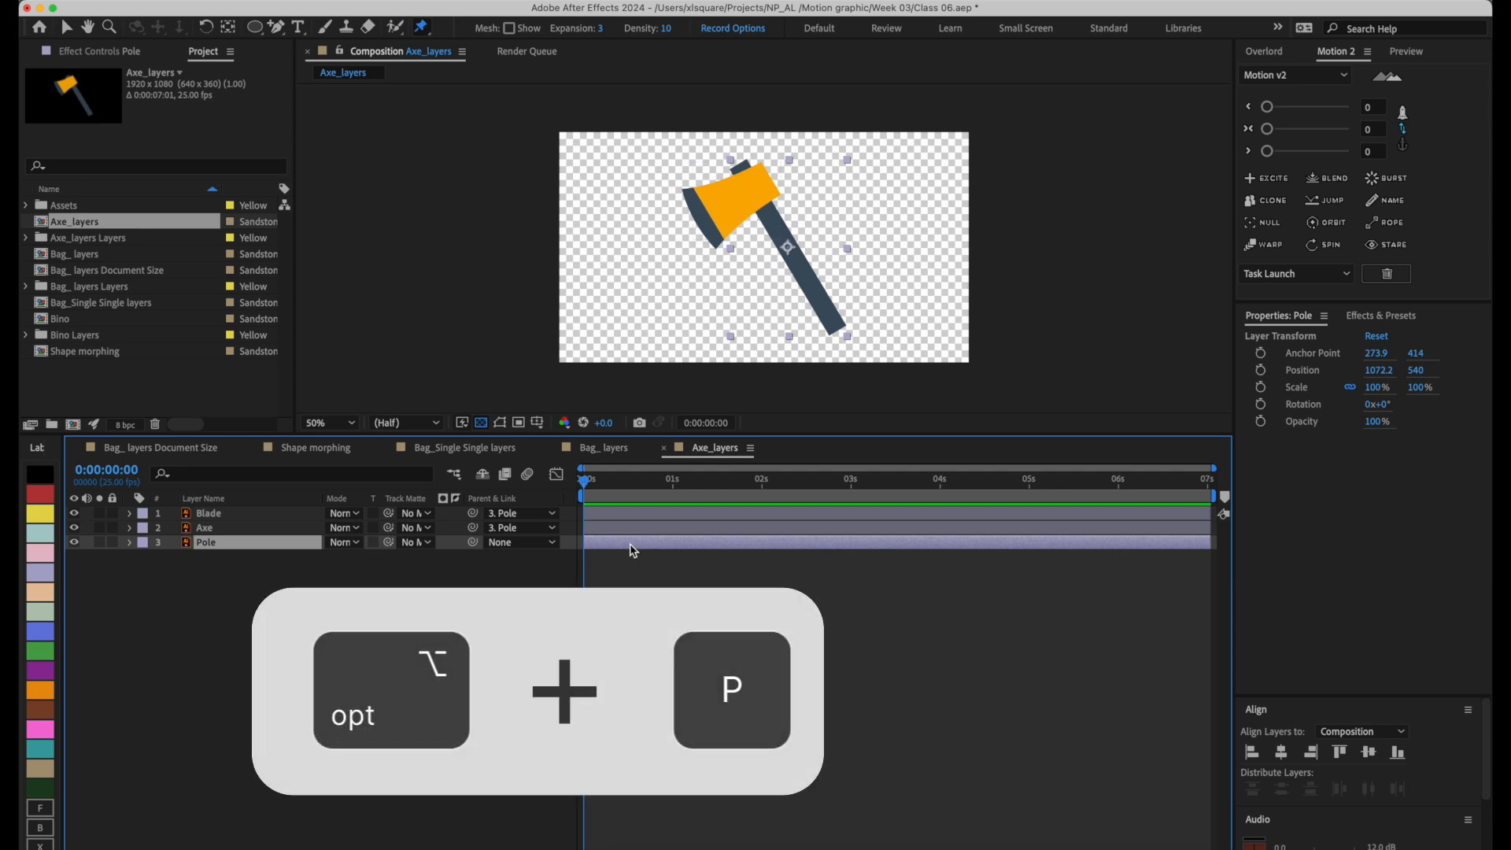
pyautogui.hotkey('alt', 'p')
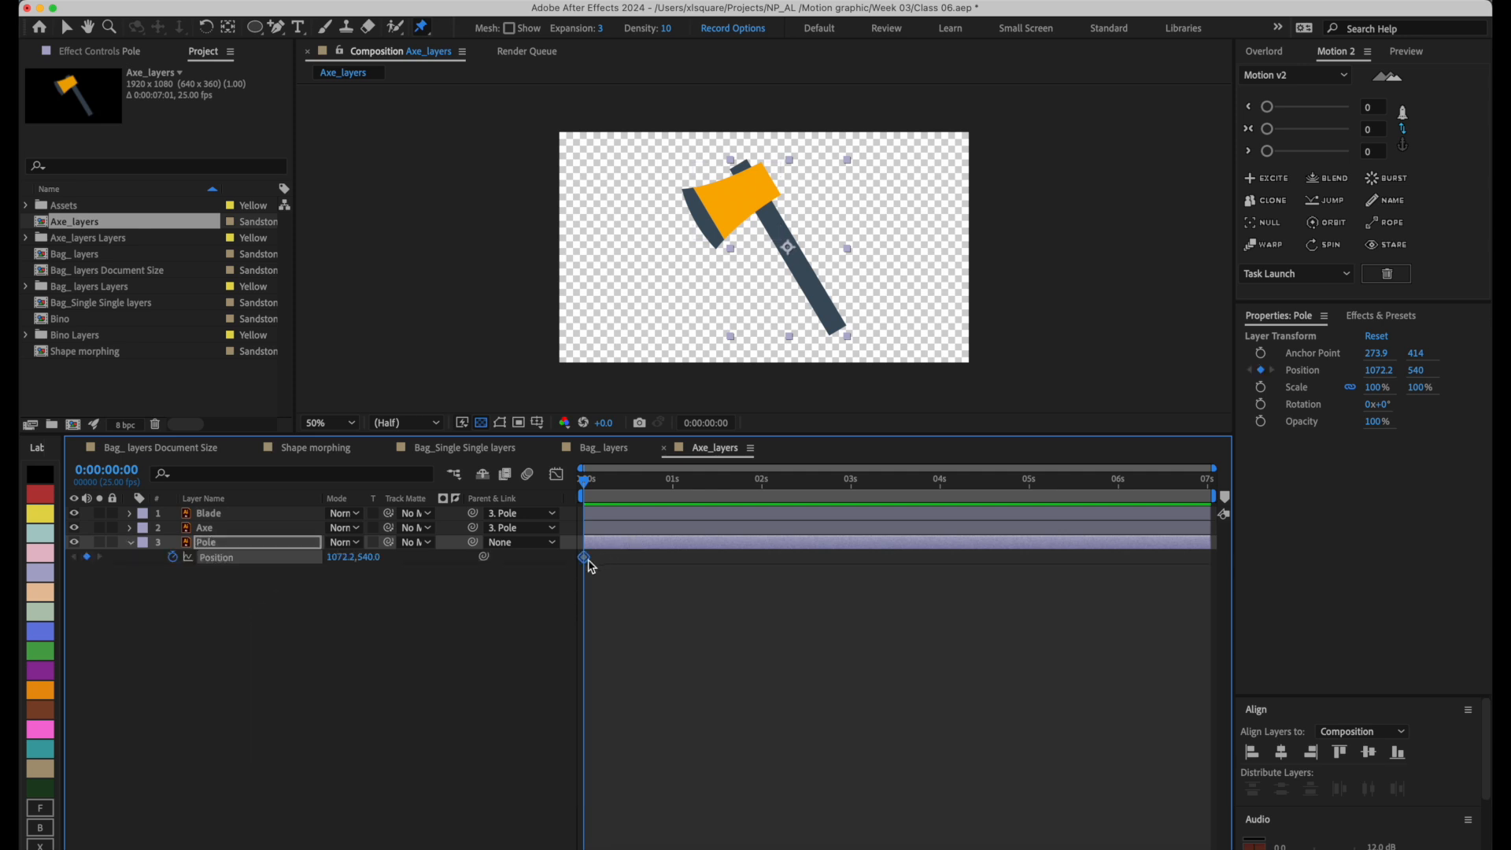
pyautogui.moveTo(590, 565); pyautogui.dragTo(664, 564)
# At the first frame, move the Pole layer horizontally past the canvas's right edge, to position 2576.2, 540.
pyautogui.press('v')
pyautogui.click(804, 283)
pyautogui.hotkey('alt', 'shift', 'p')
pyautogui.moveTo(804, 283); pyautogui.dragTo(1126, 268)
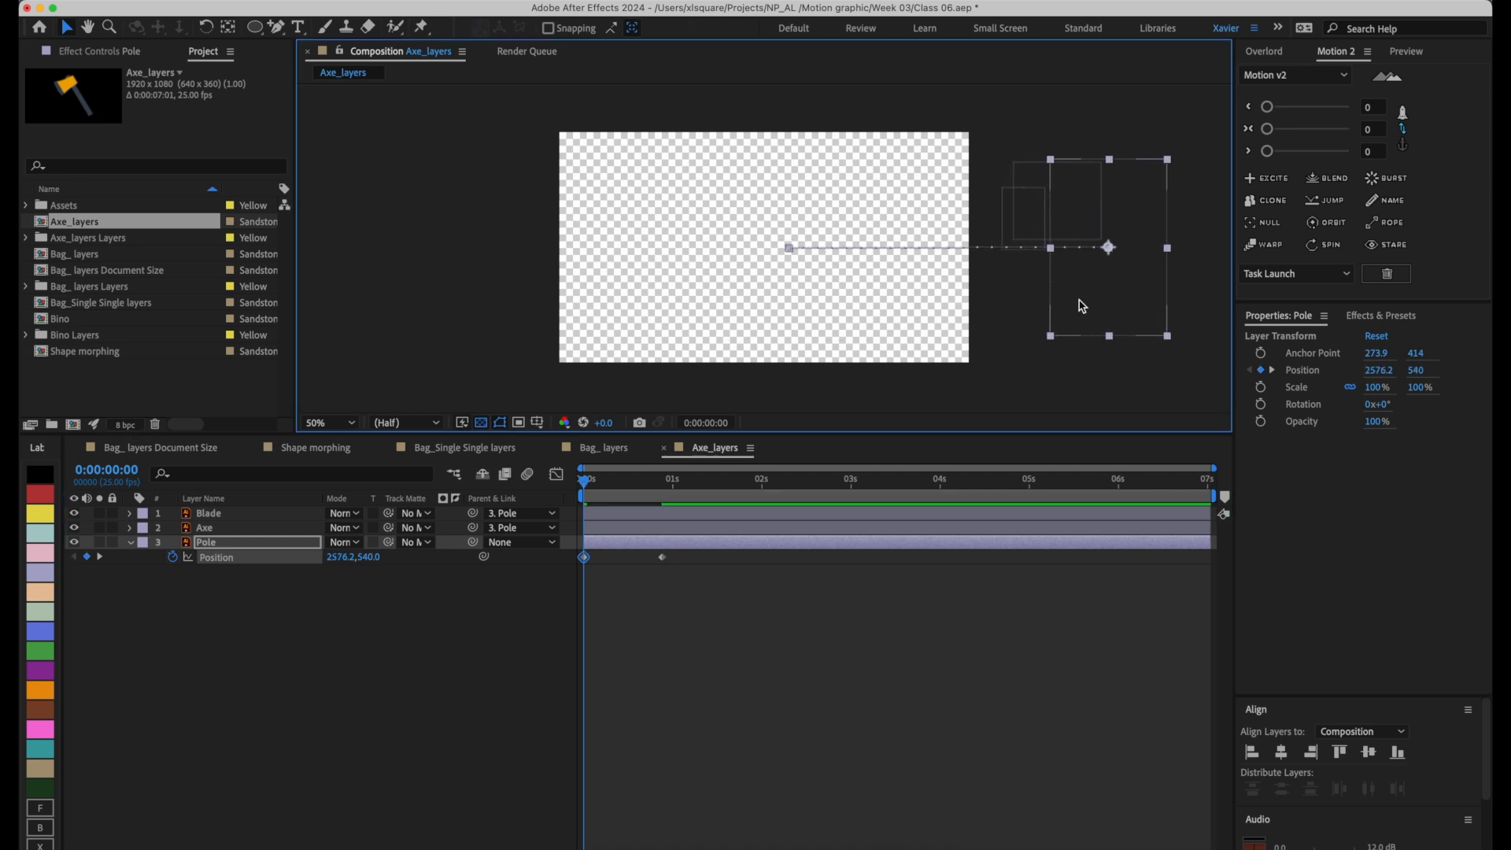
# Add a Rotation keyframe to the Pole layer and shift it in line with the second Position keyframe.
pyautogui.hotkey('alt', 'shift', 'r')
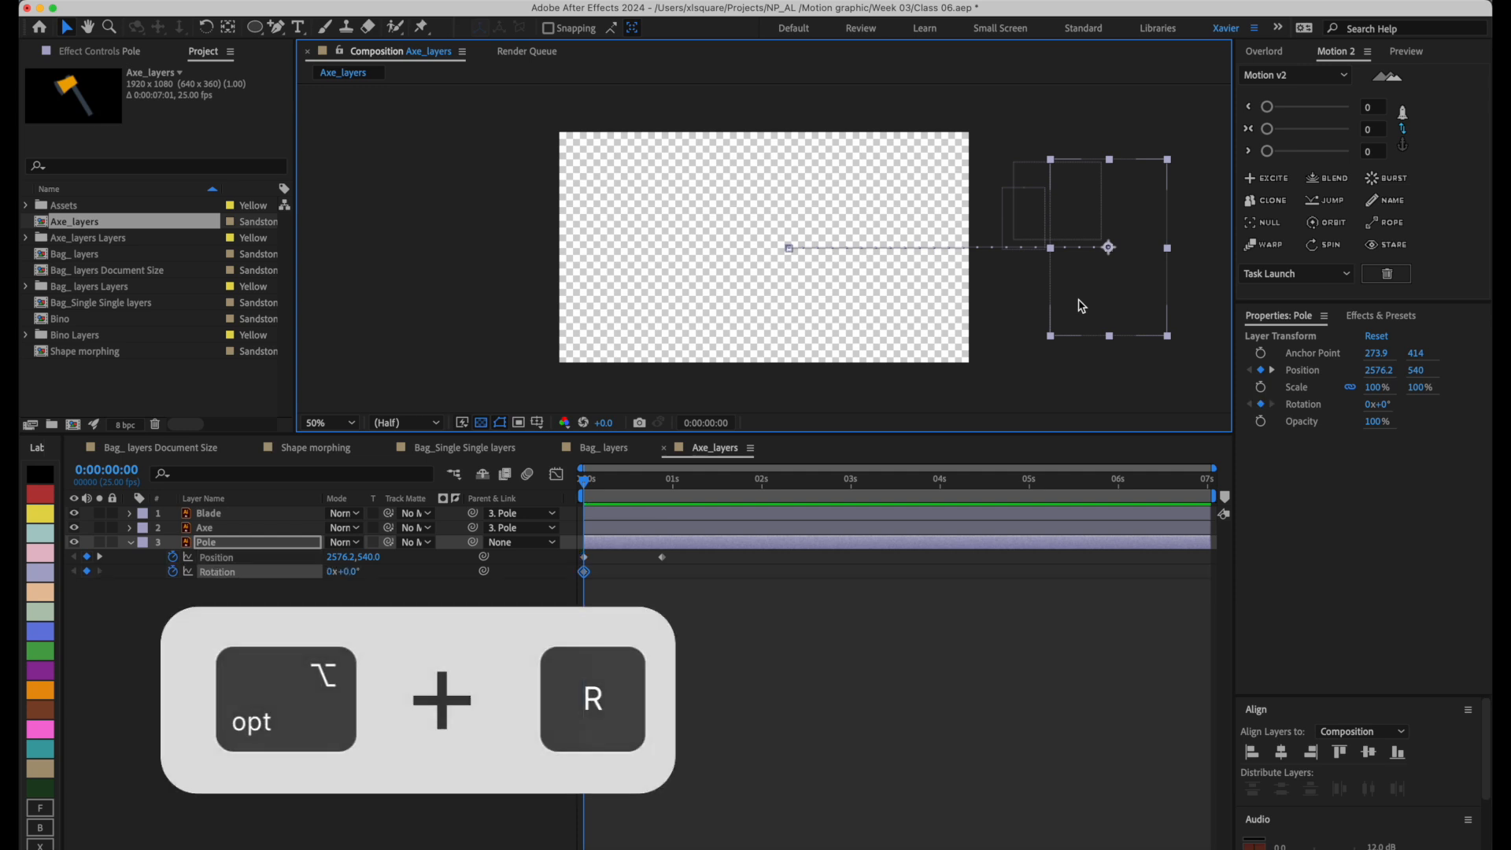
pyautogui.moveTo(585, 577); pyautogui.dragTo(665, 580)
pyautogui.moveTo(668, 583)
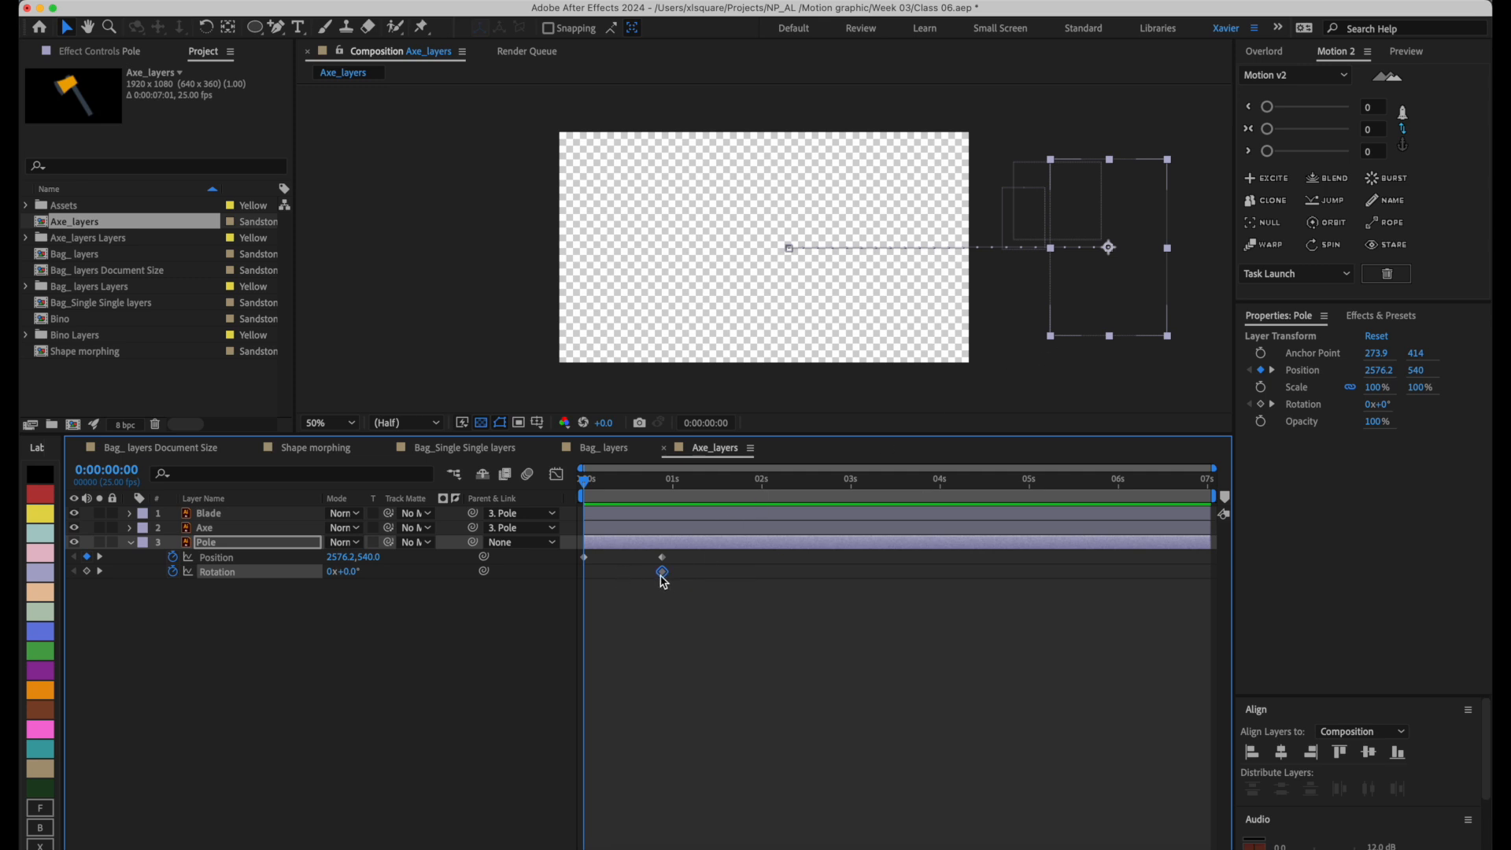
# Create a Rotation keyframe with value 0 at the Pole layer's first frame, and go to 0:00:00:22.
pyautogui.moveTo(347, 573); pyautogui.dragTo(344, 664)
pyautogui.click(352, 571)
pyautogui.write('0')
pyautogui.press('Return')
pyautogui.moveTo(586, 486); pyautogui.dragTo(664, 500)
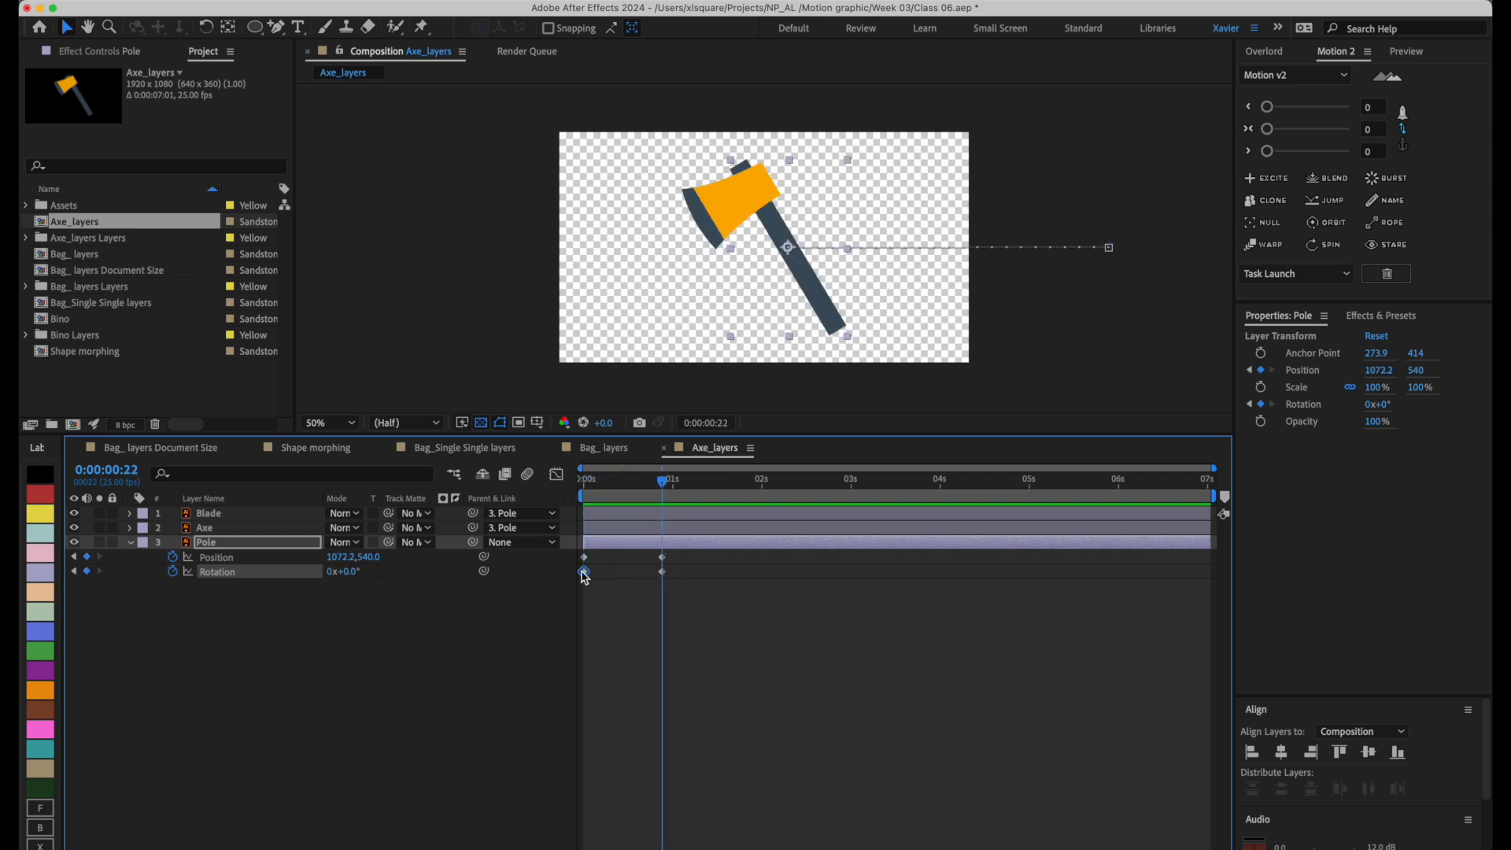
# Set the Pole layer's Rotation to 1x+0.0° at the first frame, and play through the motion to 0:00:00:22.
pyautogui.moveTo(629, 485); pyautogui.dragTo(526, 491)
pyautogui.click(332, 572)
pyautogui.write('1')
pyautogui.press('Return')
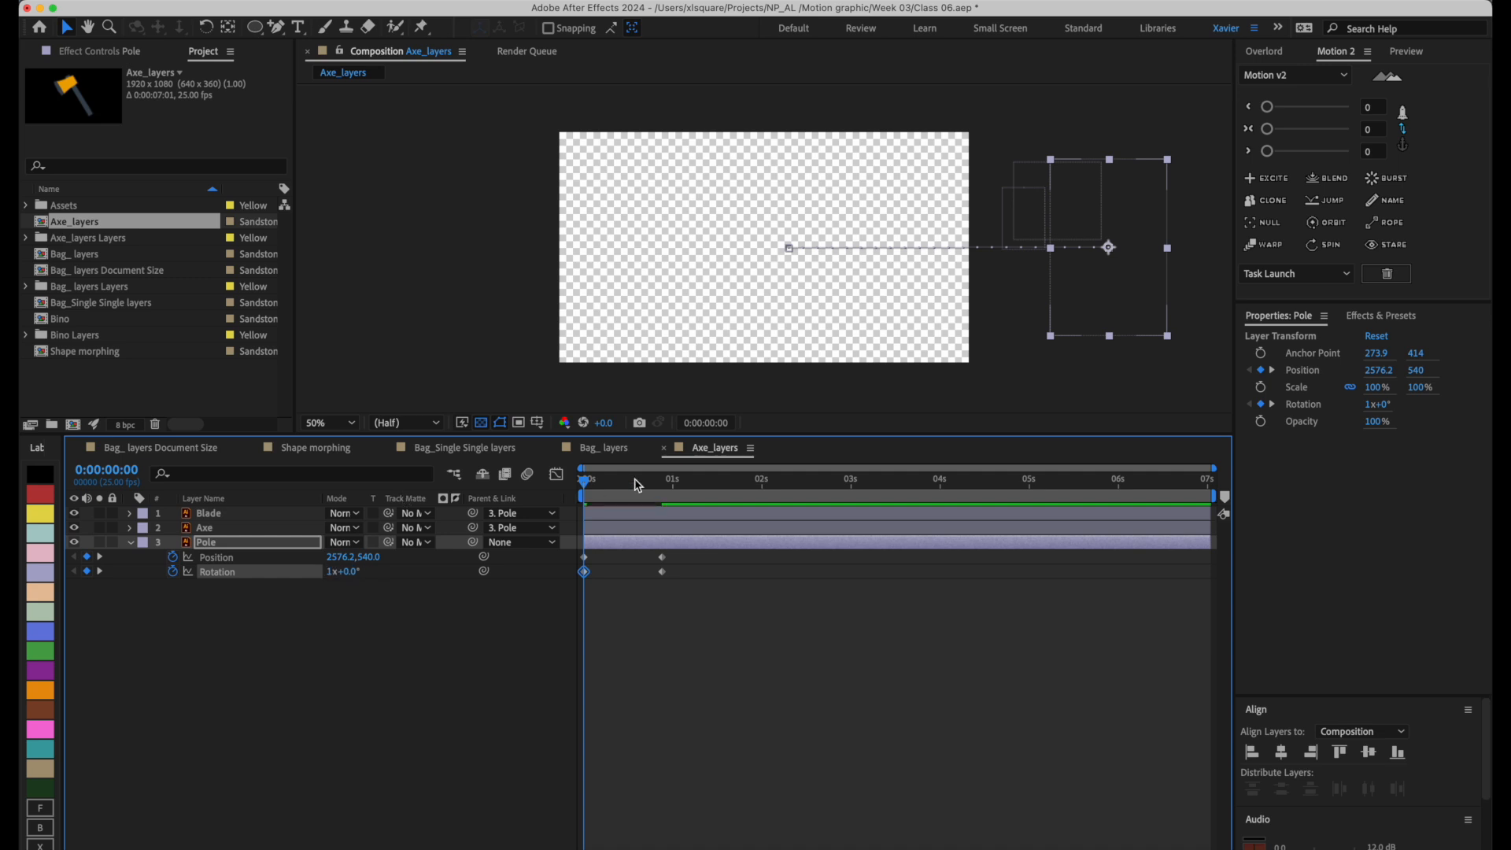
pyautogui.moveTo(591, 483); pyautogui.dragTo(657, 486)
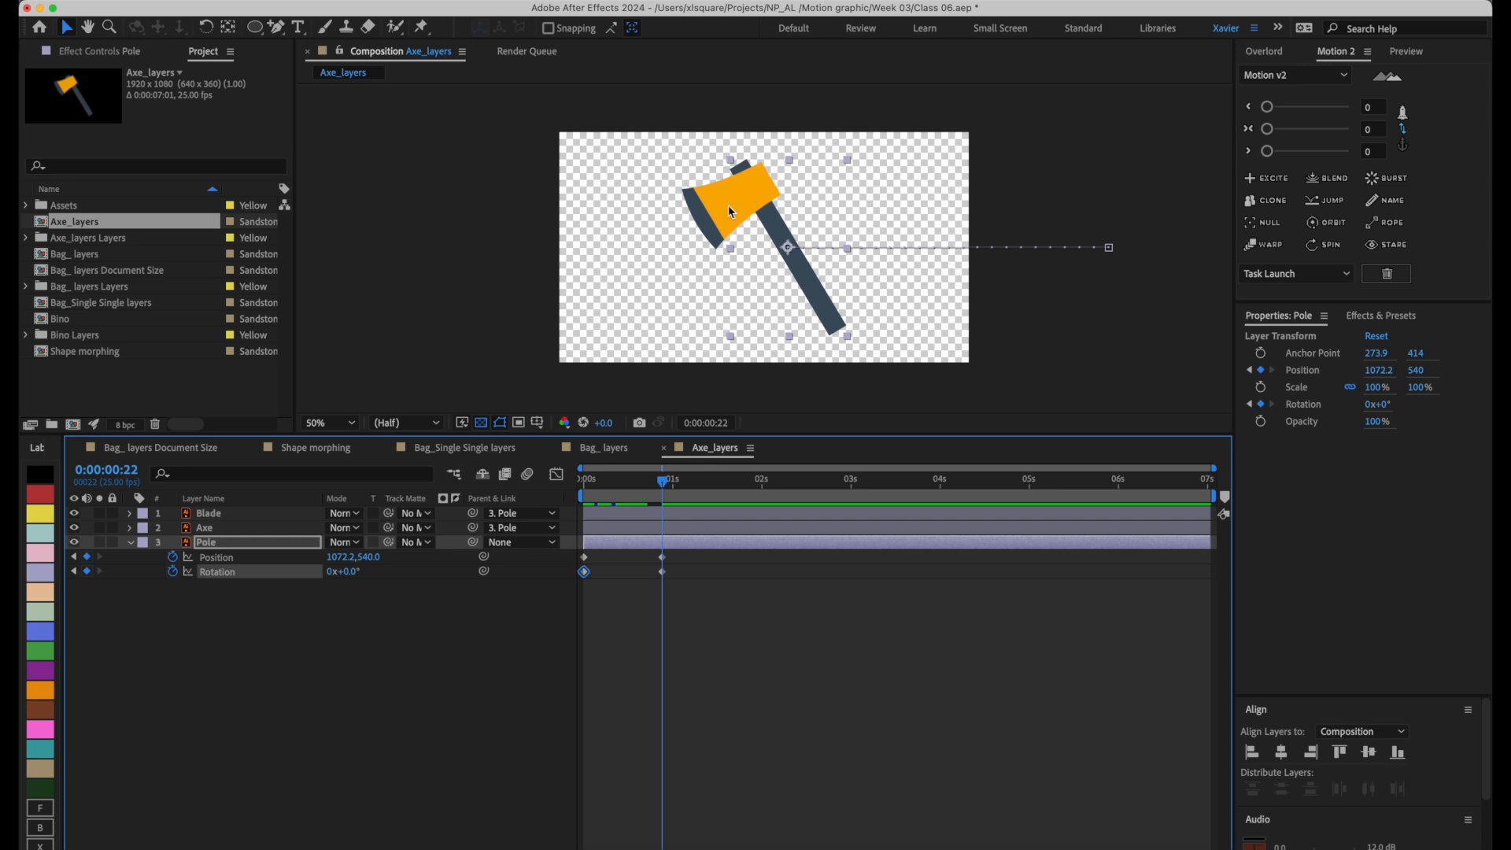
# Move the Axe layer's anchor point to its upper-right corner and add a Scale keyframe at 0:00:00:22.
pyautogui.click(259, 528)
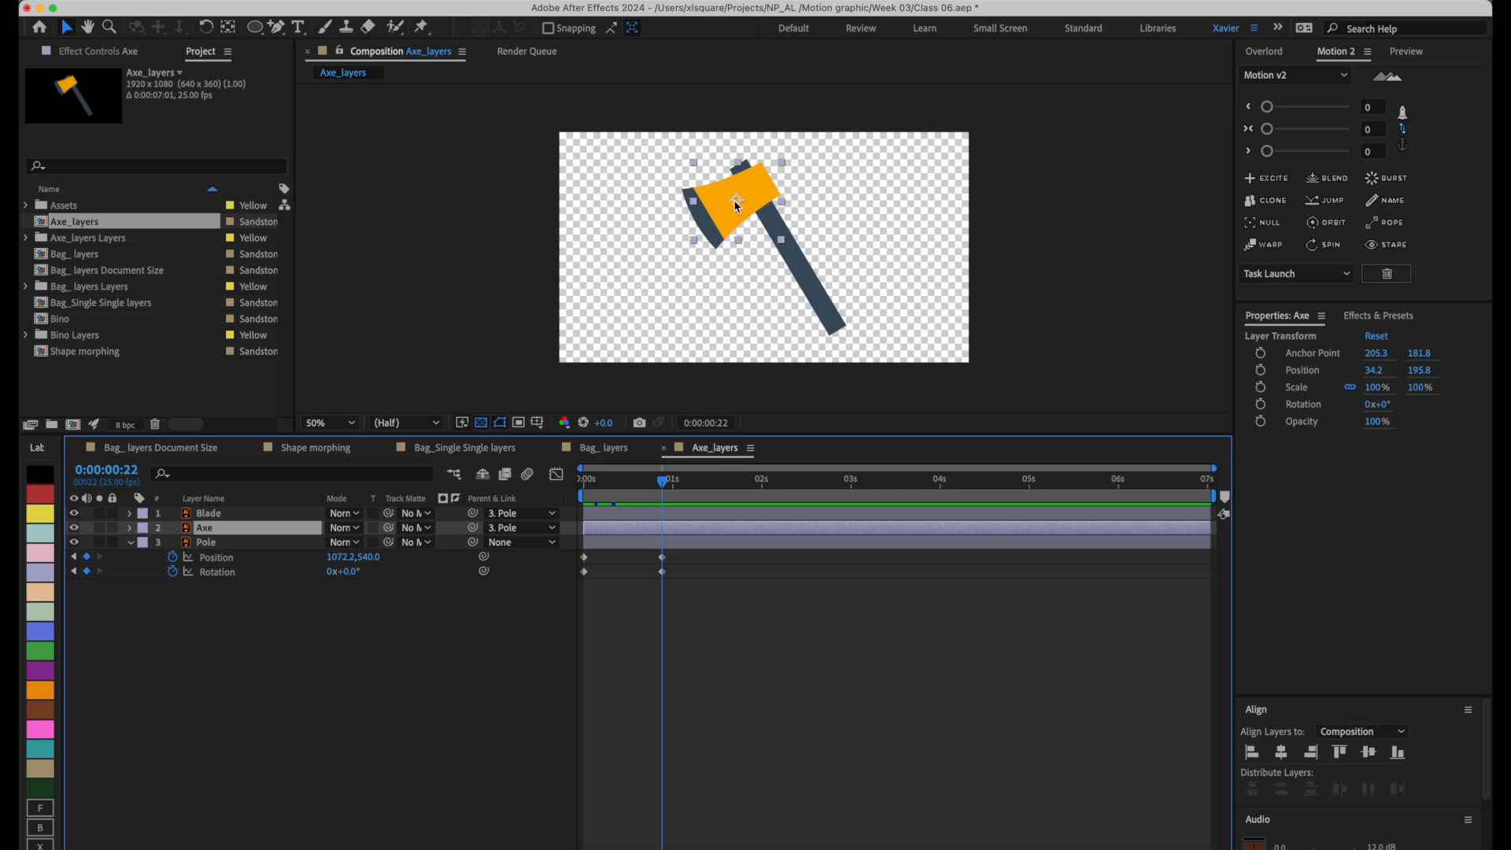
pyautogui.press('y')
pyautogui.moveTo(740, 204); pyautogui.dragTo(784, 166)
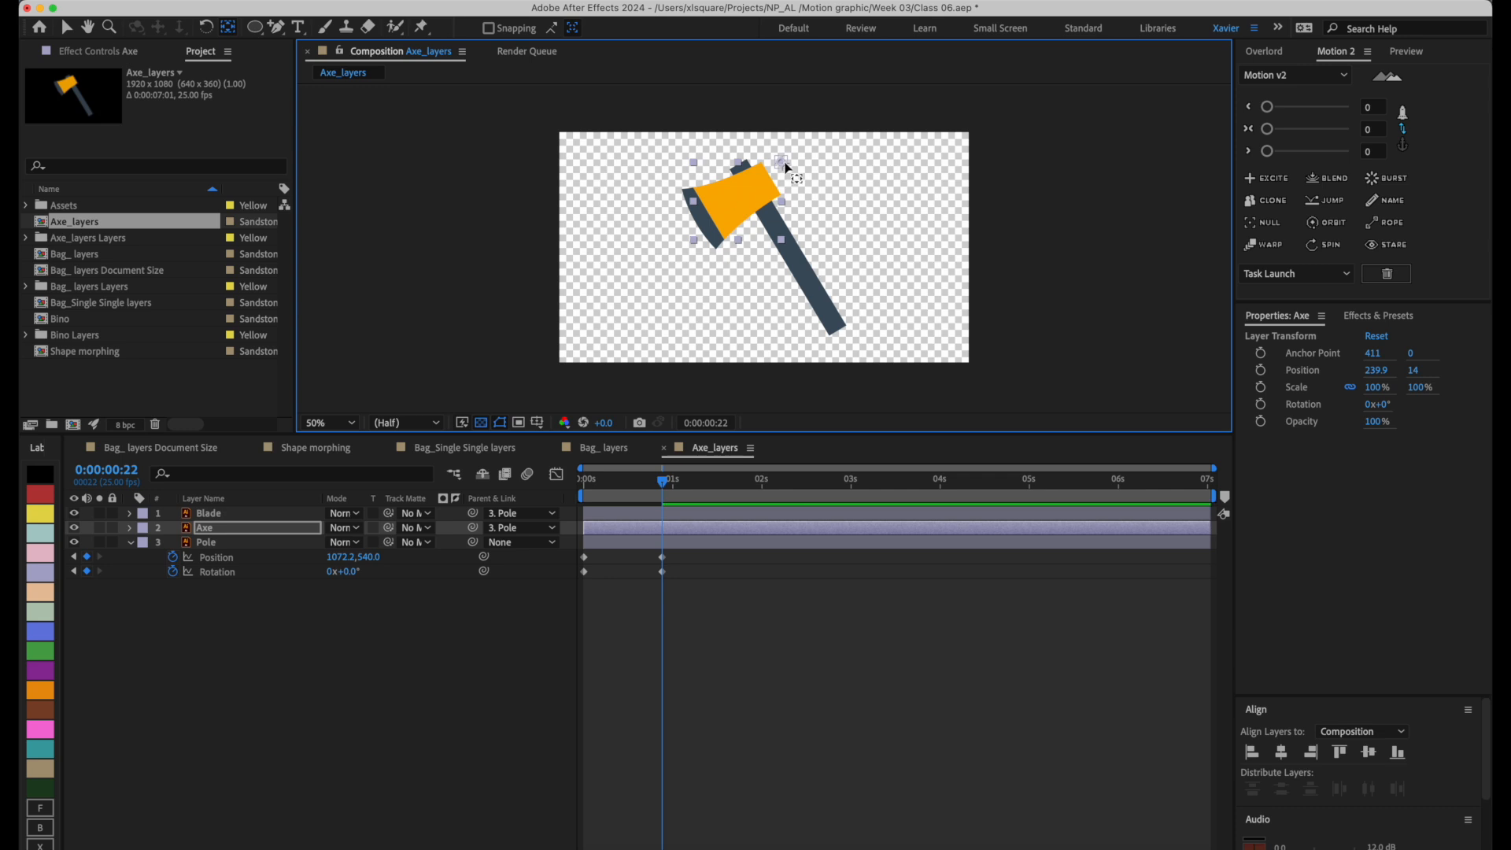
pyautogui.click(282, 531)
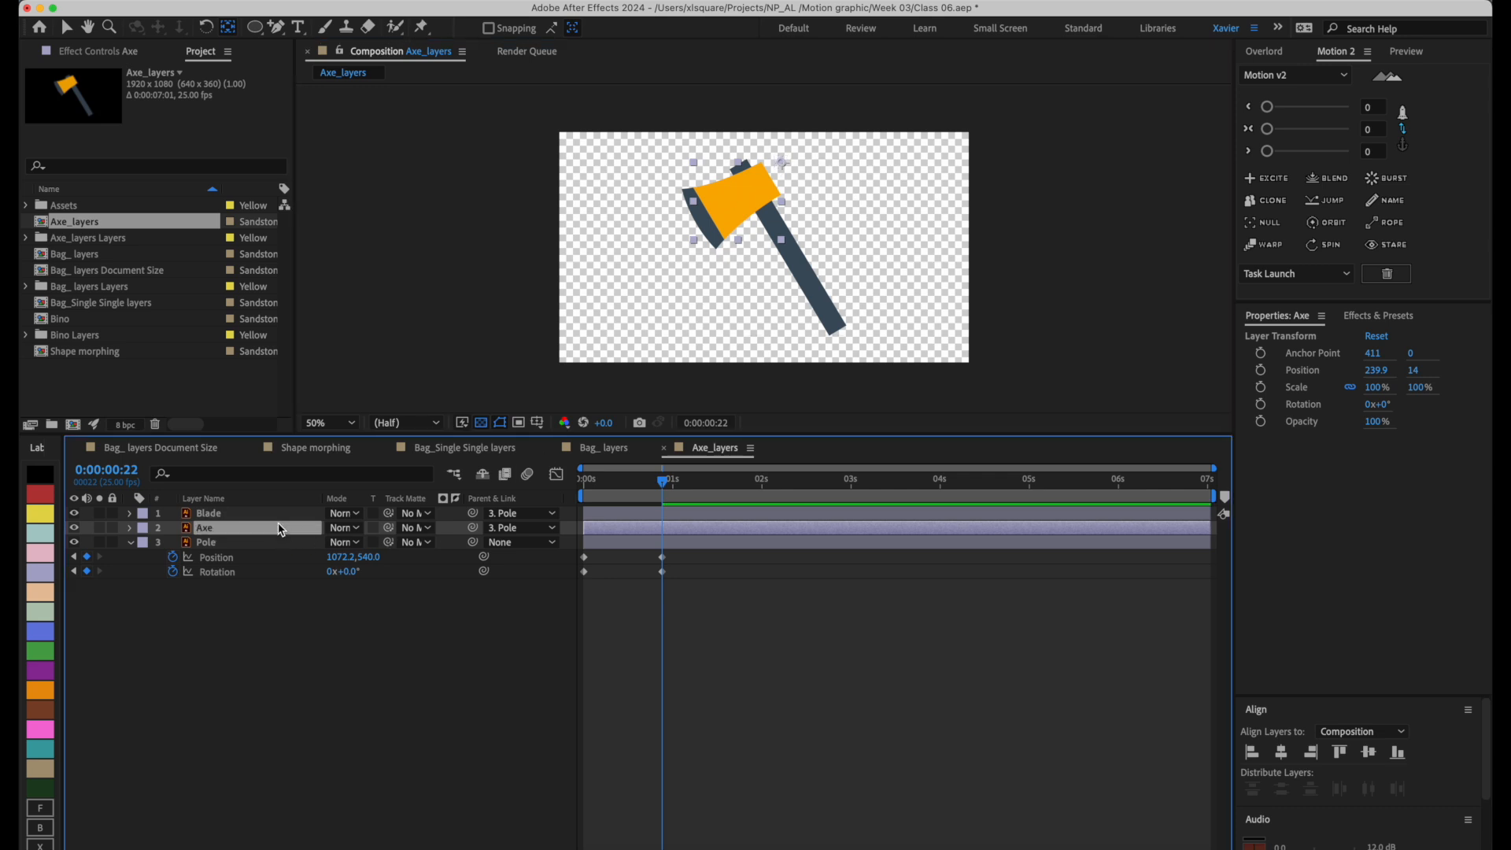
pyautogui.hotkey('alt', 's')
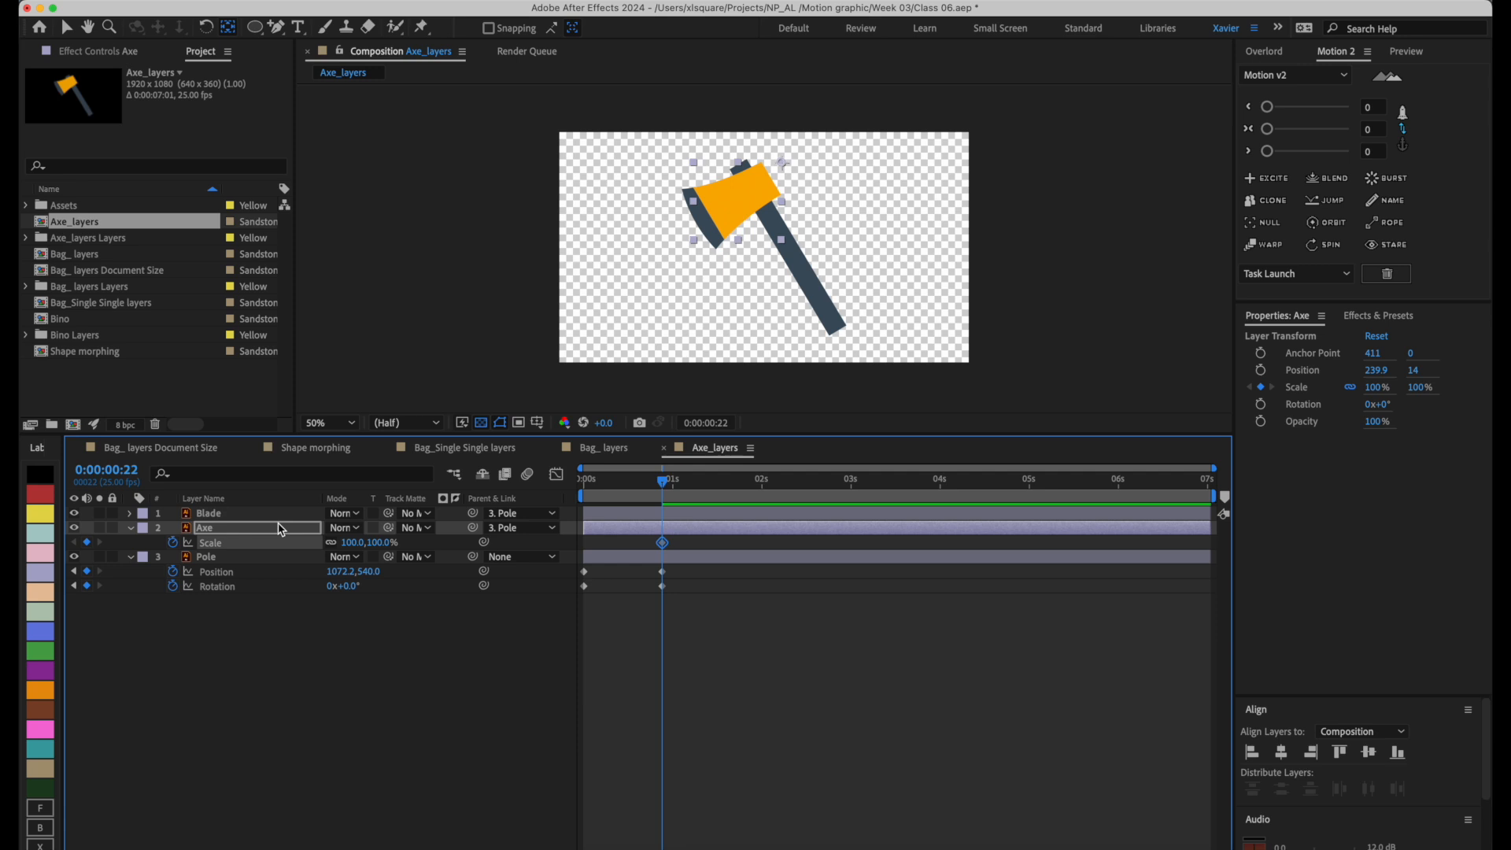
# Try scaling the Axe layer with its proportions unlinked and linked, and undo the scale changes.
pyautogui.click(332, 543)
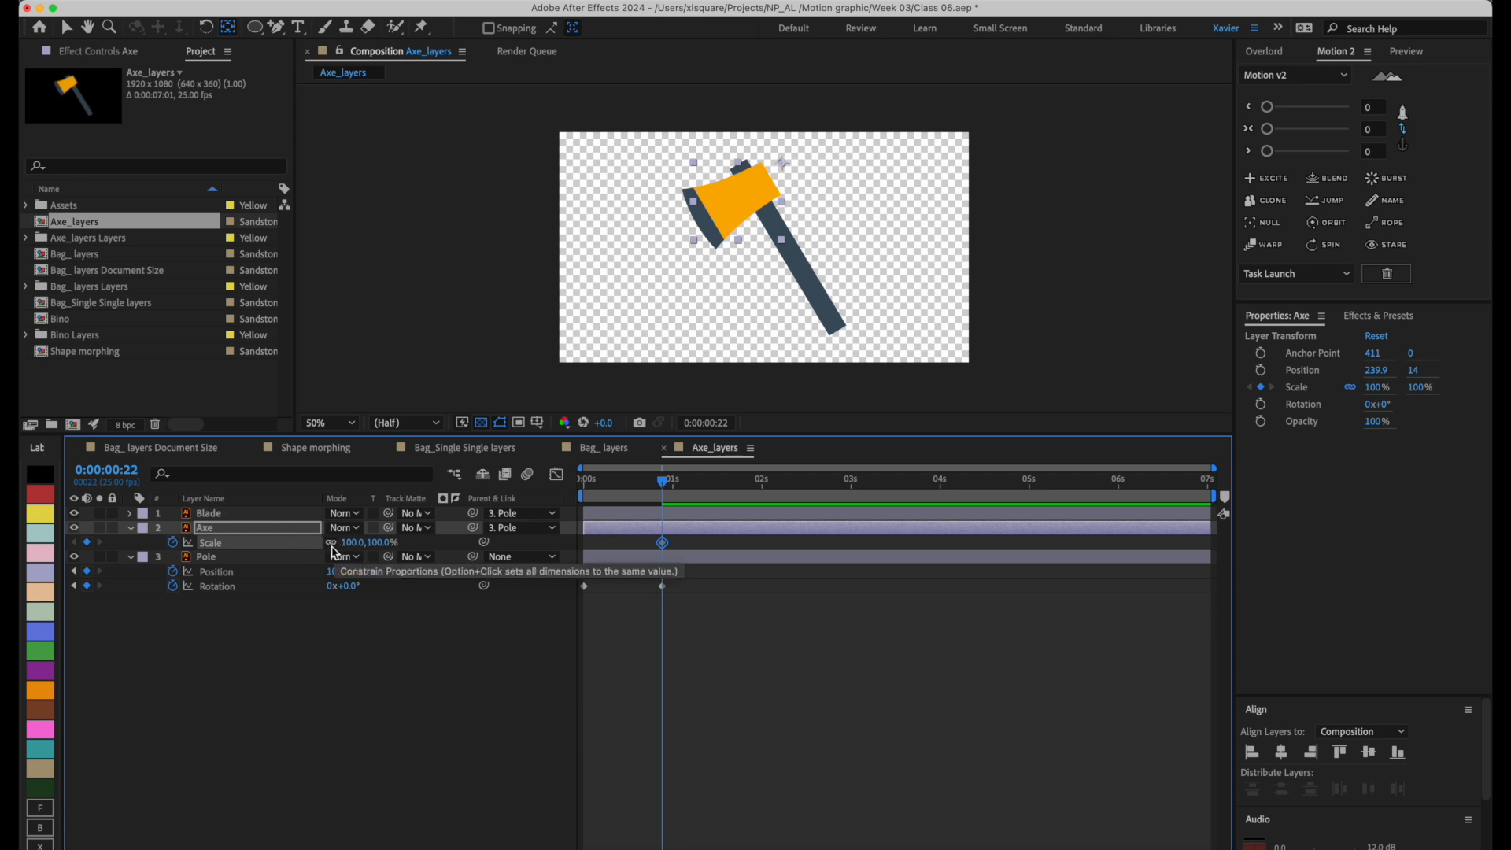
pyautogui.click(331, 543)
pyautogui.moveTo(350, 542); pyautogui.dragTo(394, 540)
pyautogui.press('super+z')
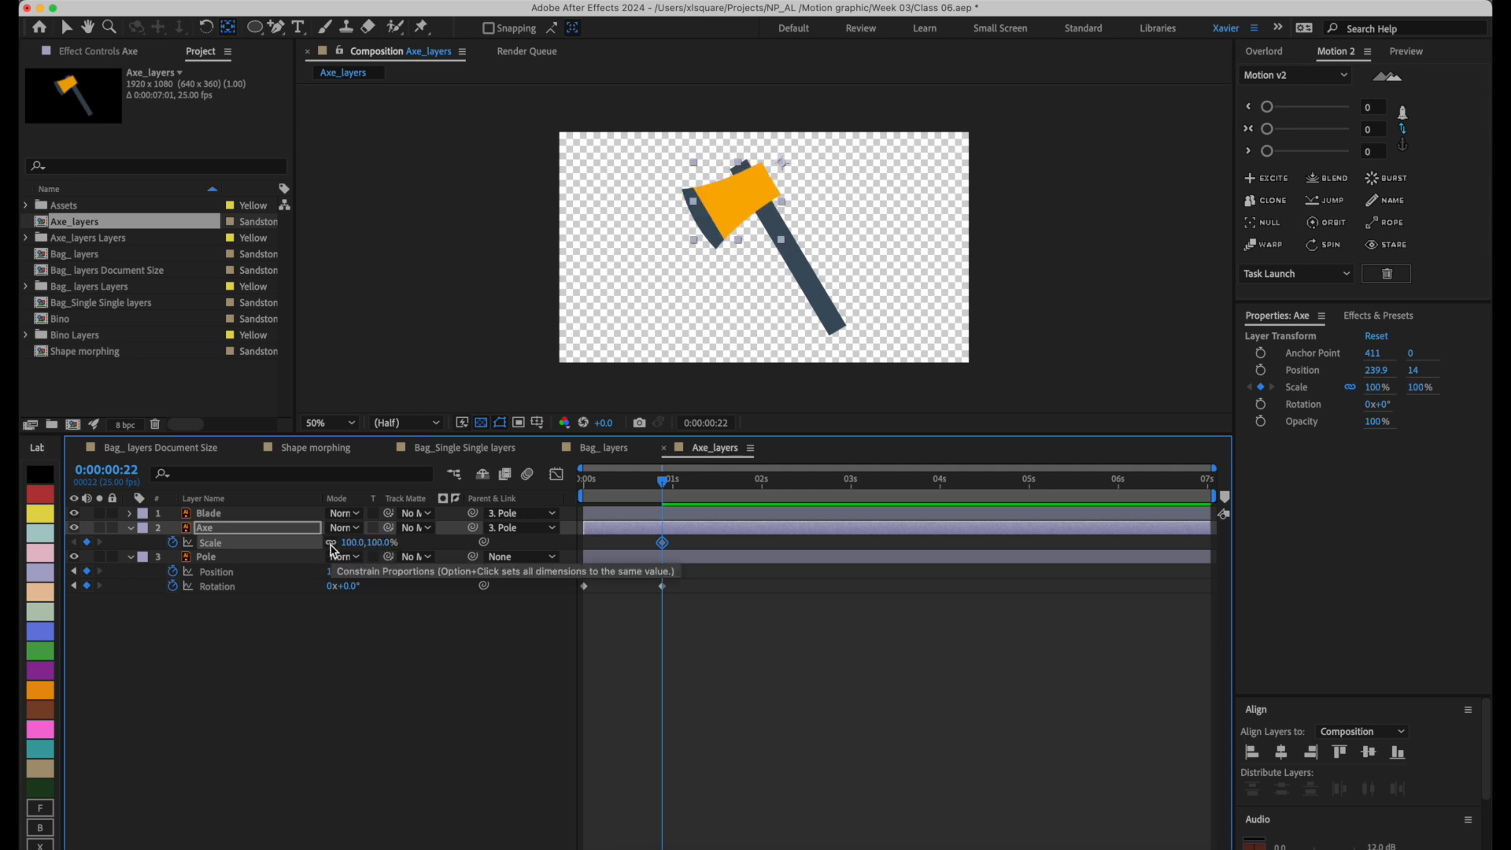
pyautogui.click(331, 544)
pyautogui.moveTo(350, 543)
pyautogui.mouseDown()
pyautogui.moveTo(319, 552)
pyautogui.moveTo(370, 548)
pyautogui.mouseUp()
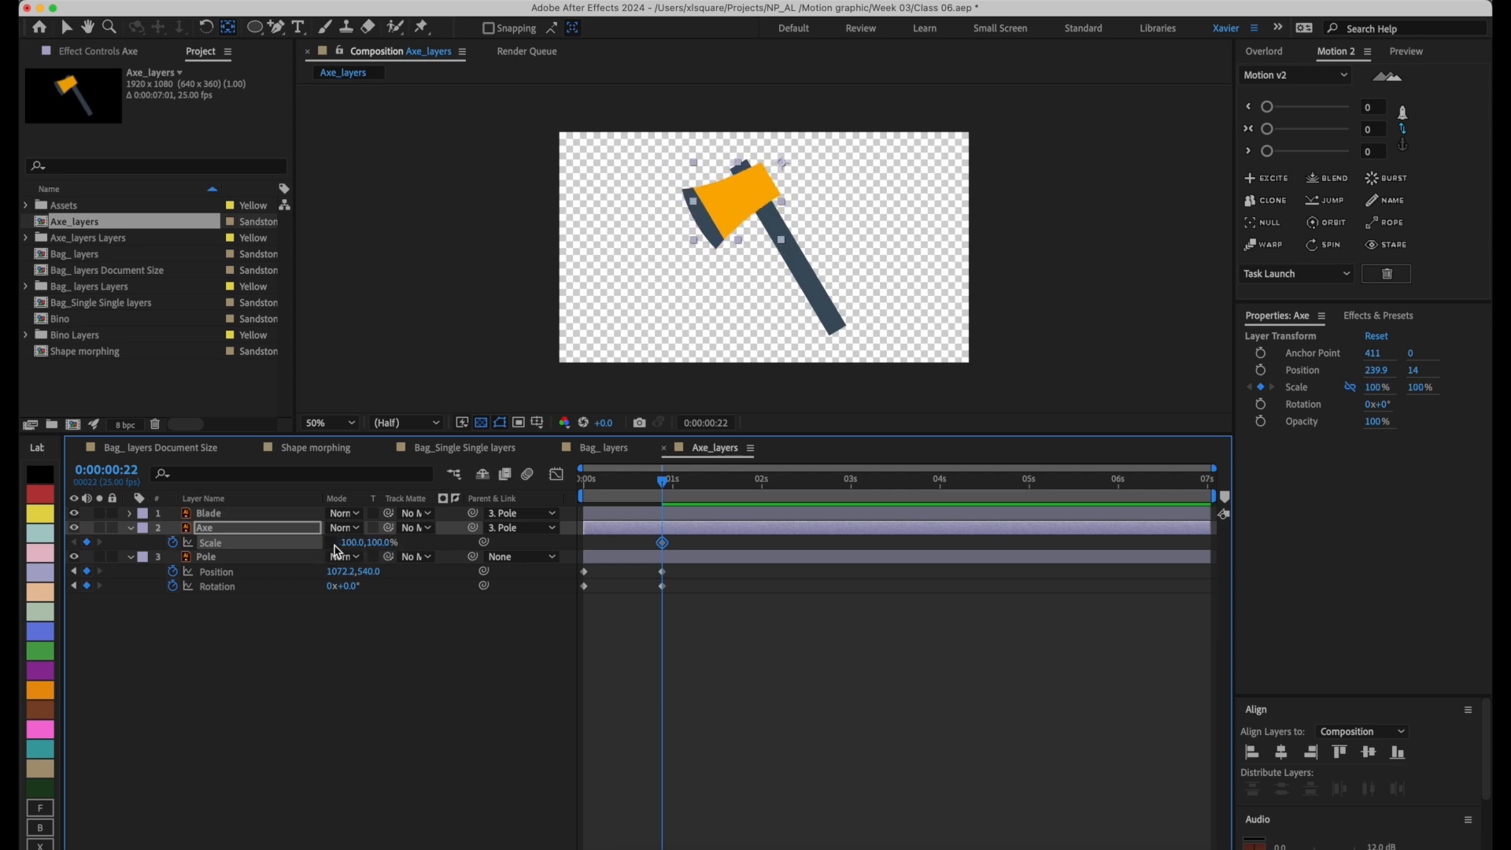
pyautogui.click(331, 544)
pyautogui.moveTo(355, 550); pyautogui.dragTo(296, 564)
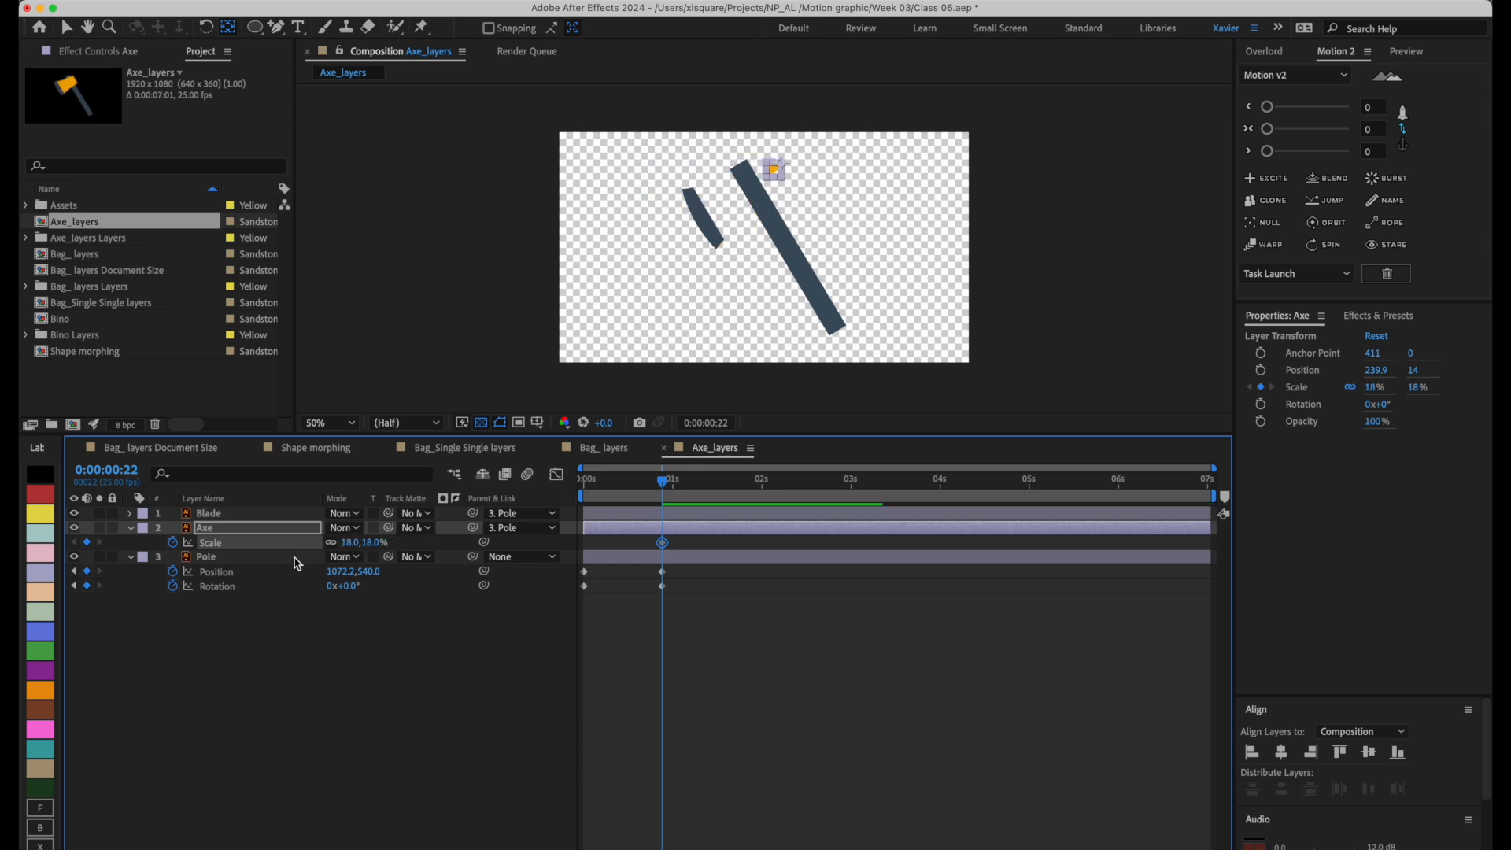
pyautogui.press('super+z')
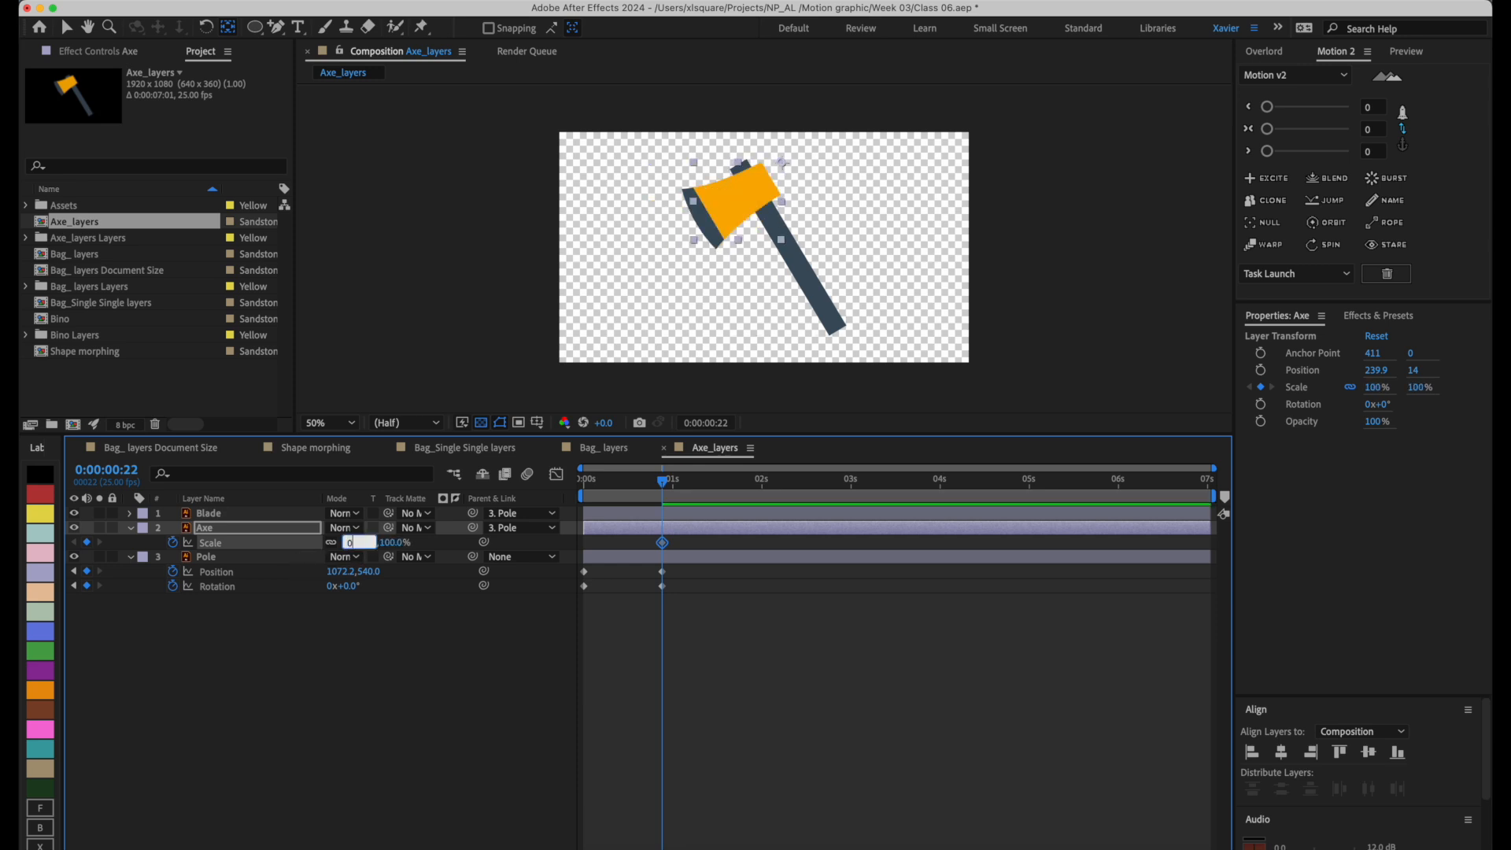
# Set the Axe layer's Scale keyframe to 0% and shift it earlier to 0:00:00:12.
pyautogui.press('Return')
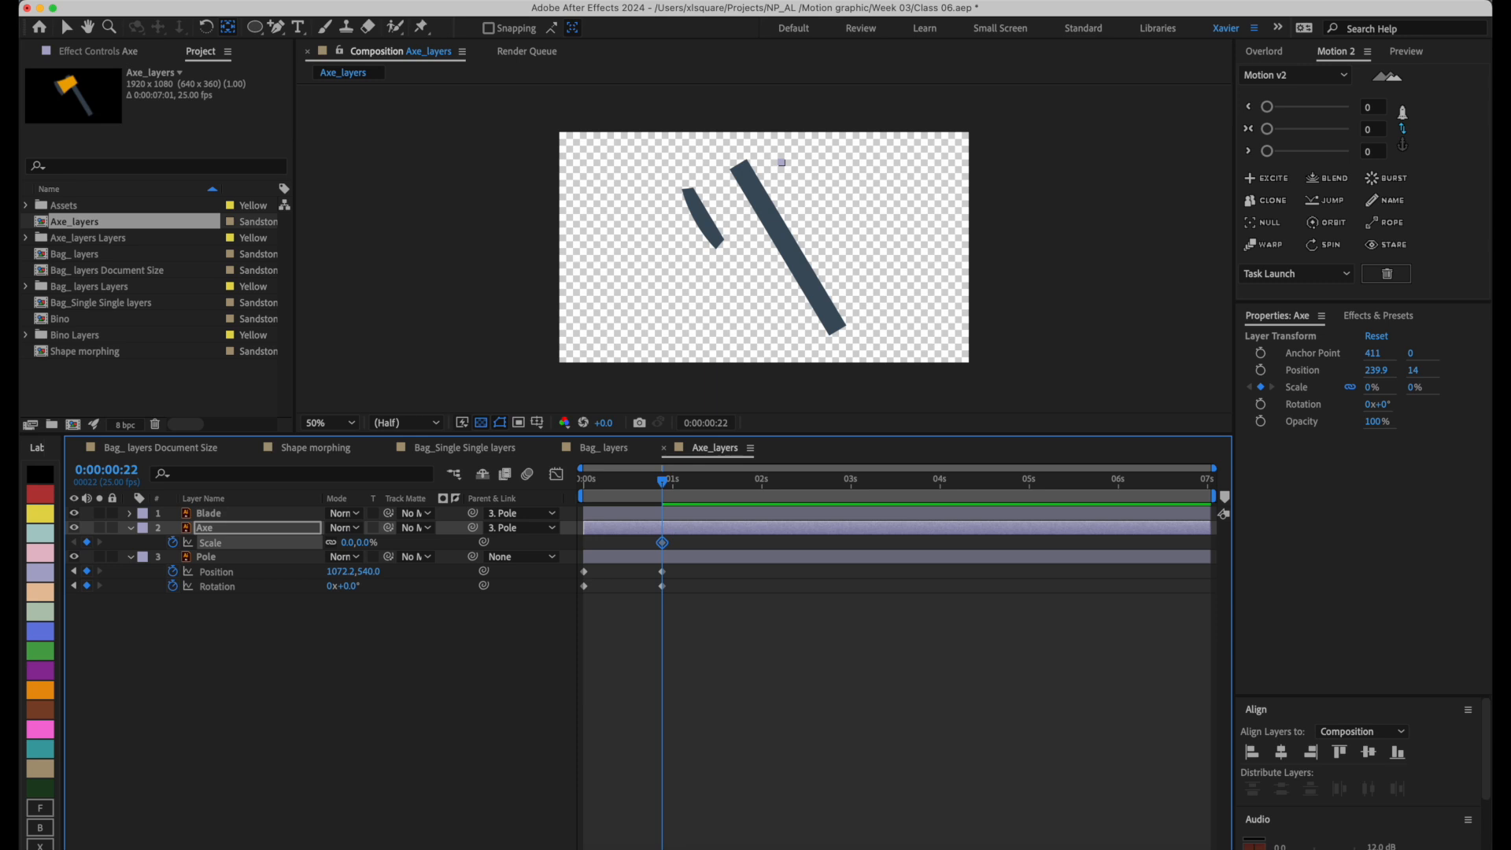
pyautogui.moveTo(645, 485)
pyautogui.mouseDown()
pyautogui.moveTo(619, 485)
pyautogui.moveTo(667, 488)
pyautogui.mouseUp()
pyautogui.moveTo(661, 542); pyautogui.dragTo(626, 543)
# Add a 100% Scale keyframe to the Axe layer at 0:00:00:22.
pyautogui.click(352, 543)
pyautogui.write('100')
pyautogui.press('Return')
# Move the Axe layer's anchor point inward onto the orange head, to 359, 72, and check the scaling.
pyautogui.moveTo(652, 490)
pyautogui.mouseDown()
pyautogui.moveTo(590, 482)
pyautogui.moveTo(669, 490)
pyautogui.mouseUp()
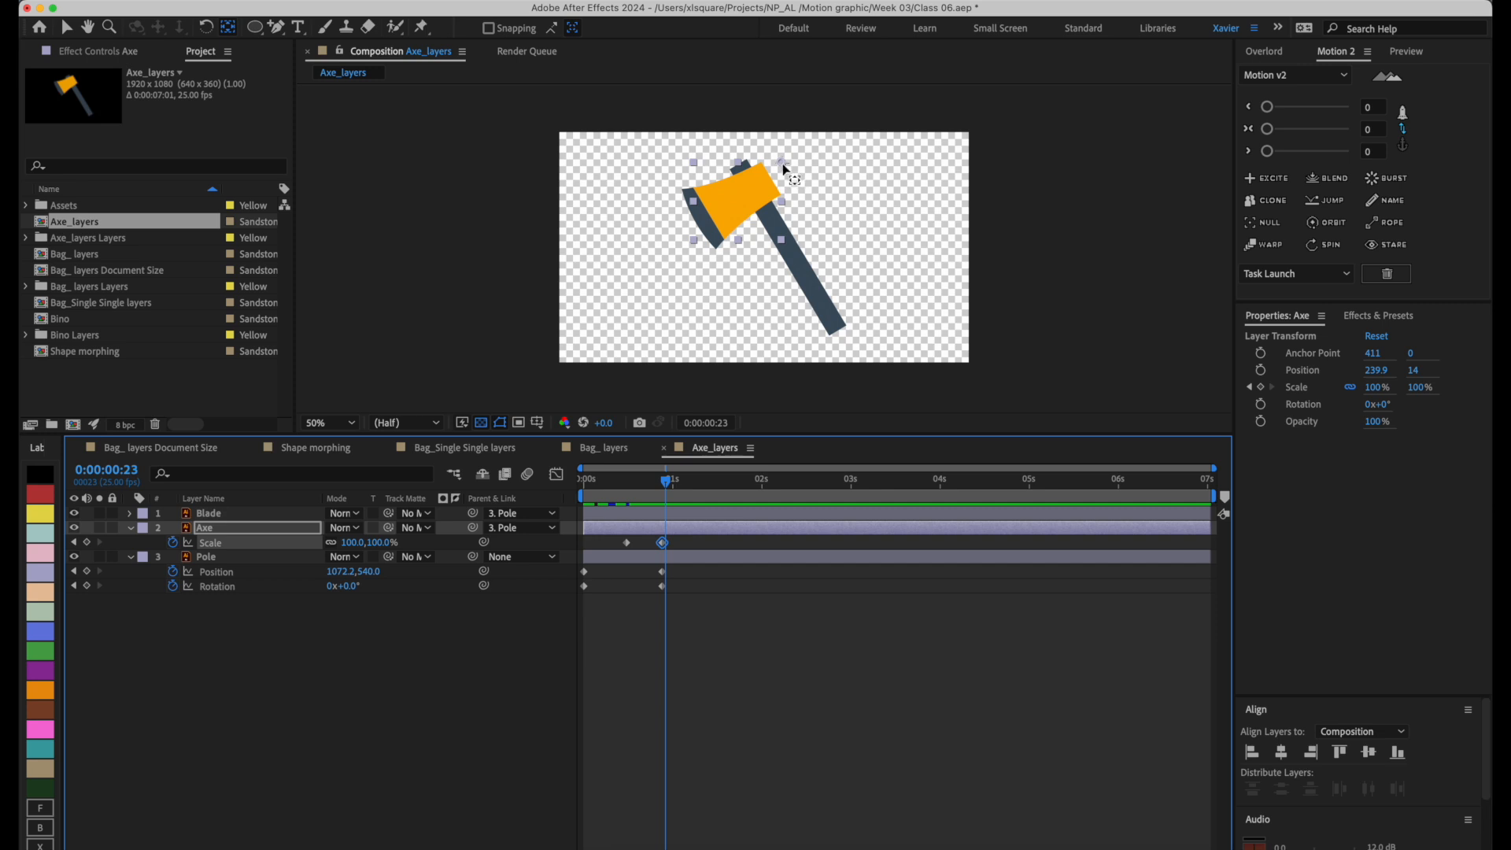
pyautogui.moveTo(782, 163)
pyautogui.mouseDown()
pyautogui.moveTo(764, 174)
pyautogui.moveTo(774, 184)
pyautogui.mouseUp()
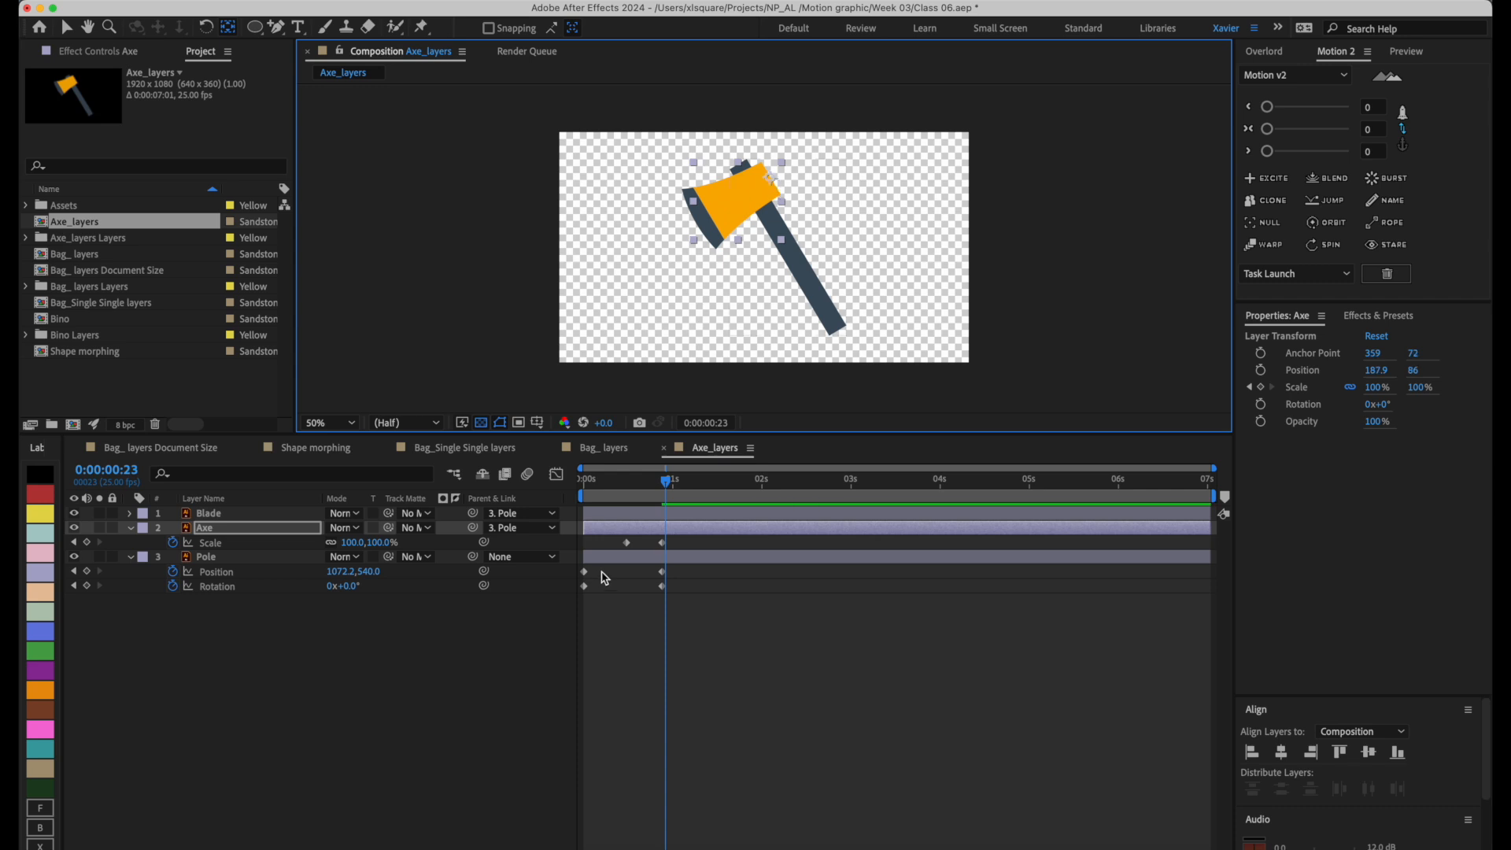
pyautogui.moveTo(661, 483); pyautogui.dragTo(665, 486)
# Apply Easy Ease to all keyframes of the Axe and Pole layers and check the eased motion.
pyautogui.moveTo(727, 661); pyautogui.dragTo(571, 542)
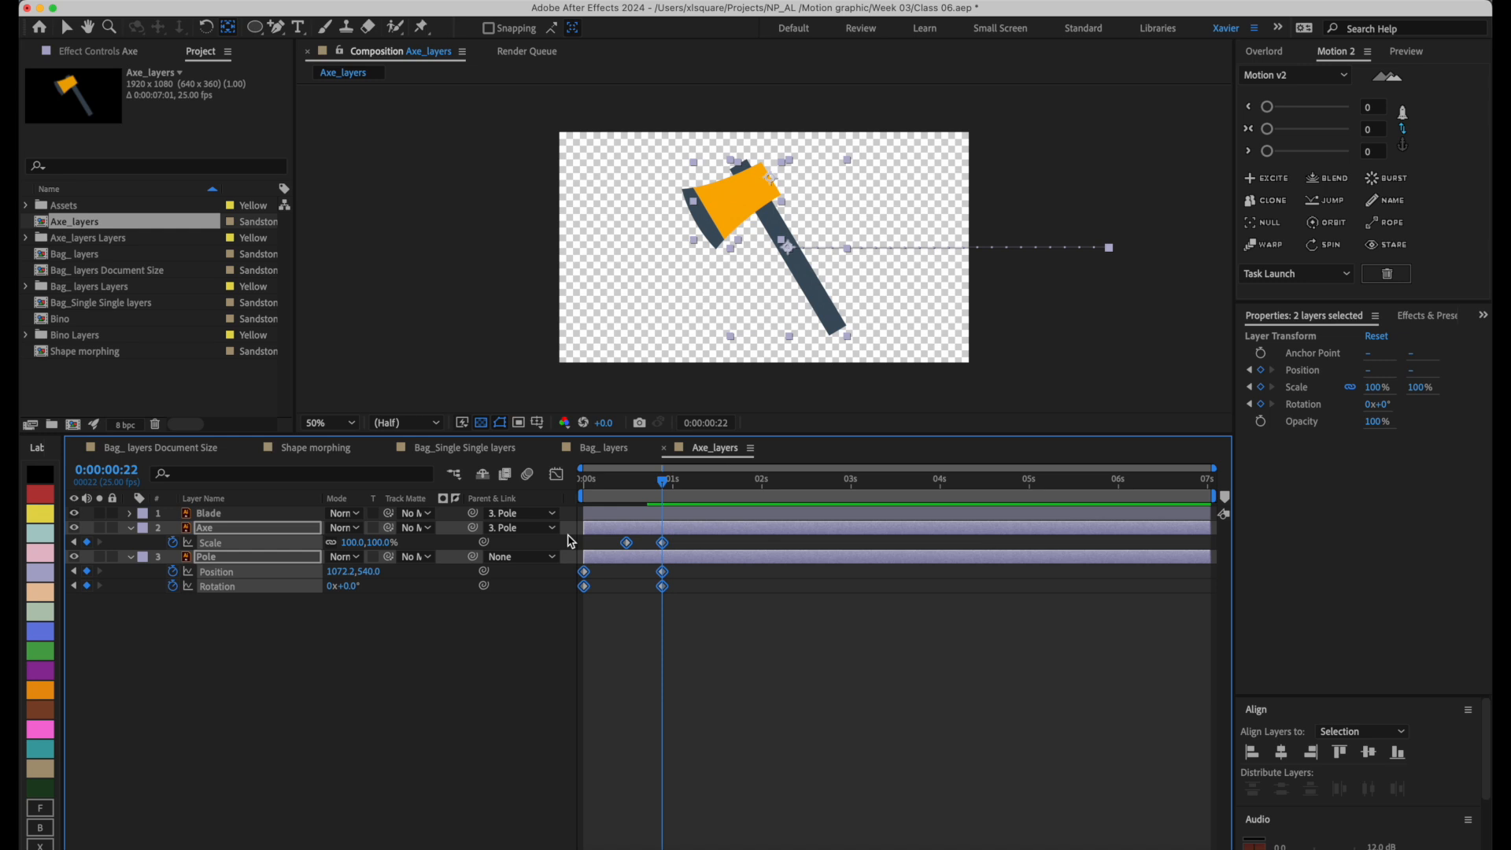
pyautogui.press('F9')
pyautogui.click(711, 651)
pyautogui.moveTo(641, 484)
pyautogui.mouseDown()
pyautogui.moveTo(598, 486)
pyautogui.moveTo(657, 492)
pyautogui.mouseUp()
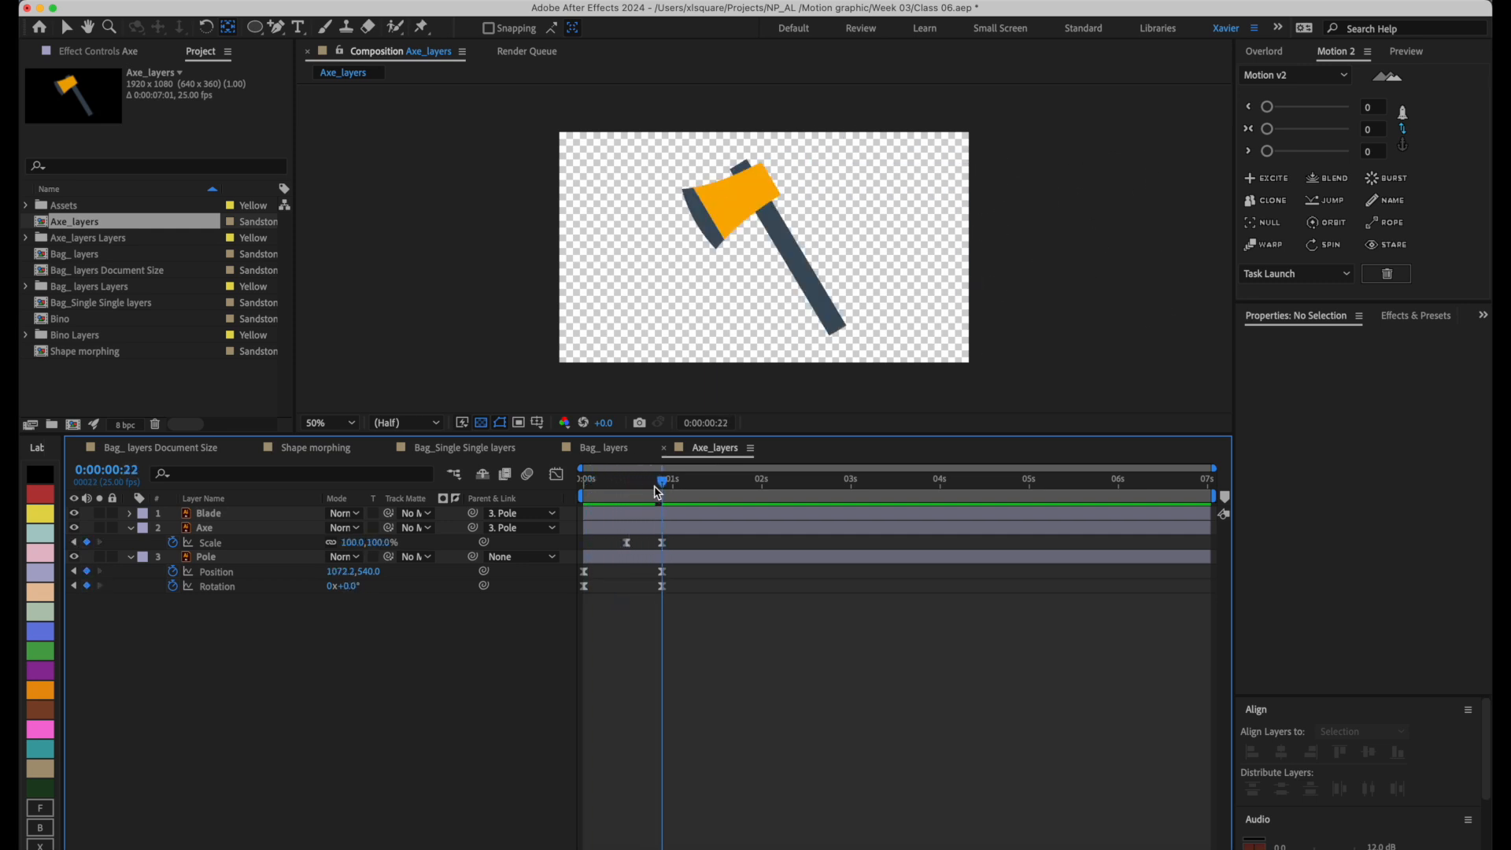
# Fade in the Blade layer with Opacity keyframes of 0% at 0:00:00:12 and 100% at 0:00:00:22.
pyautogui.click(712, 203)
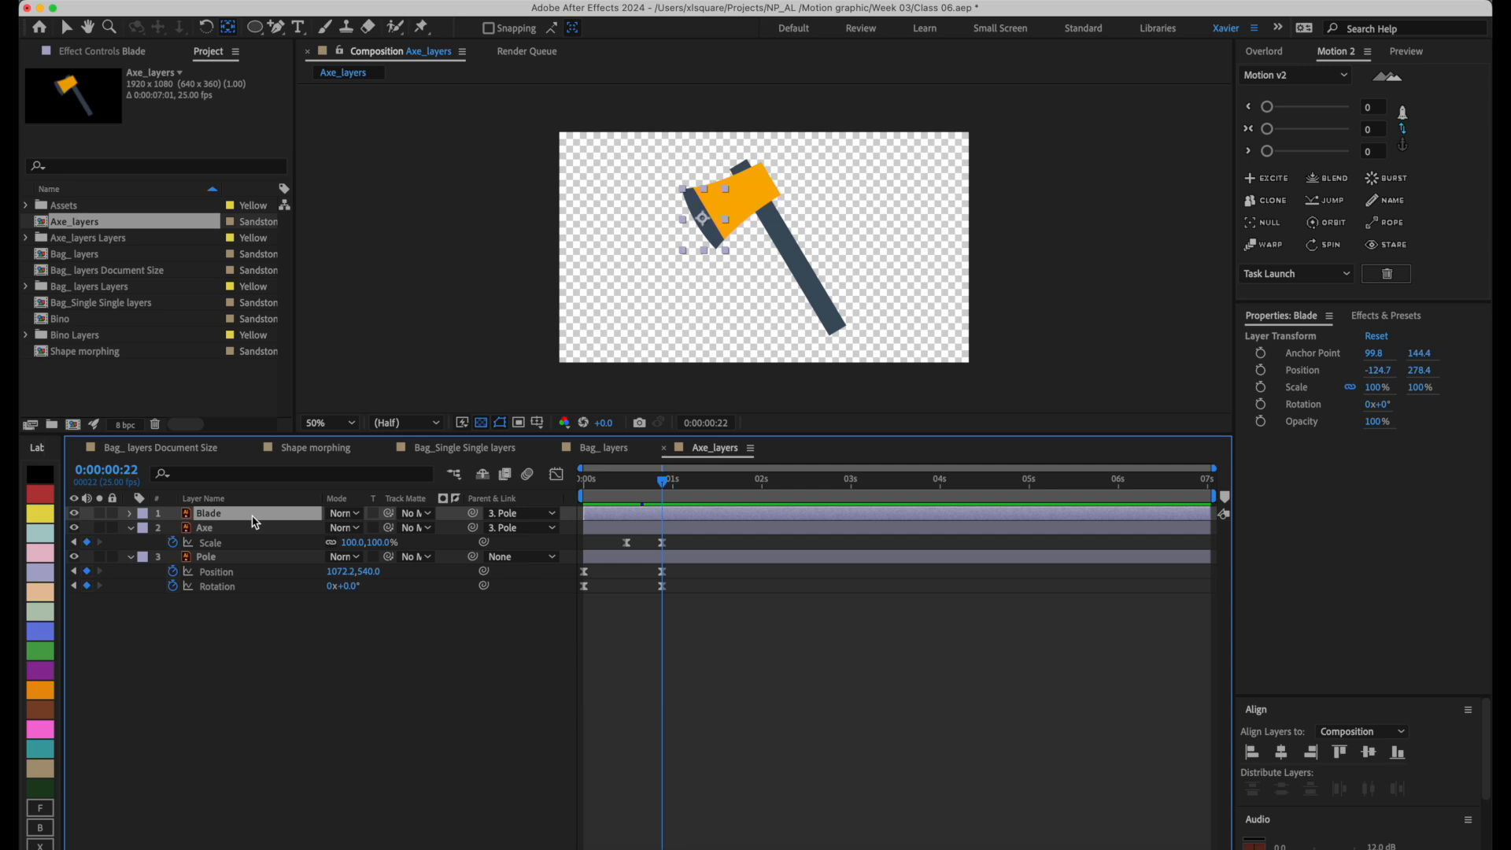
pyautogui.hotkey('alt', 't')
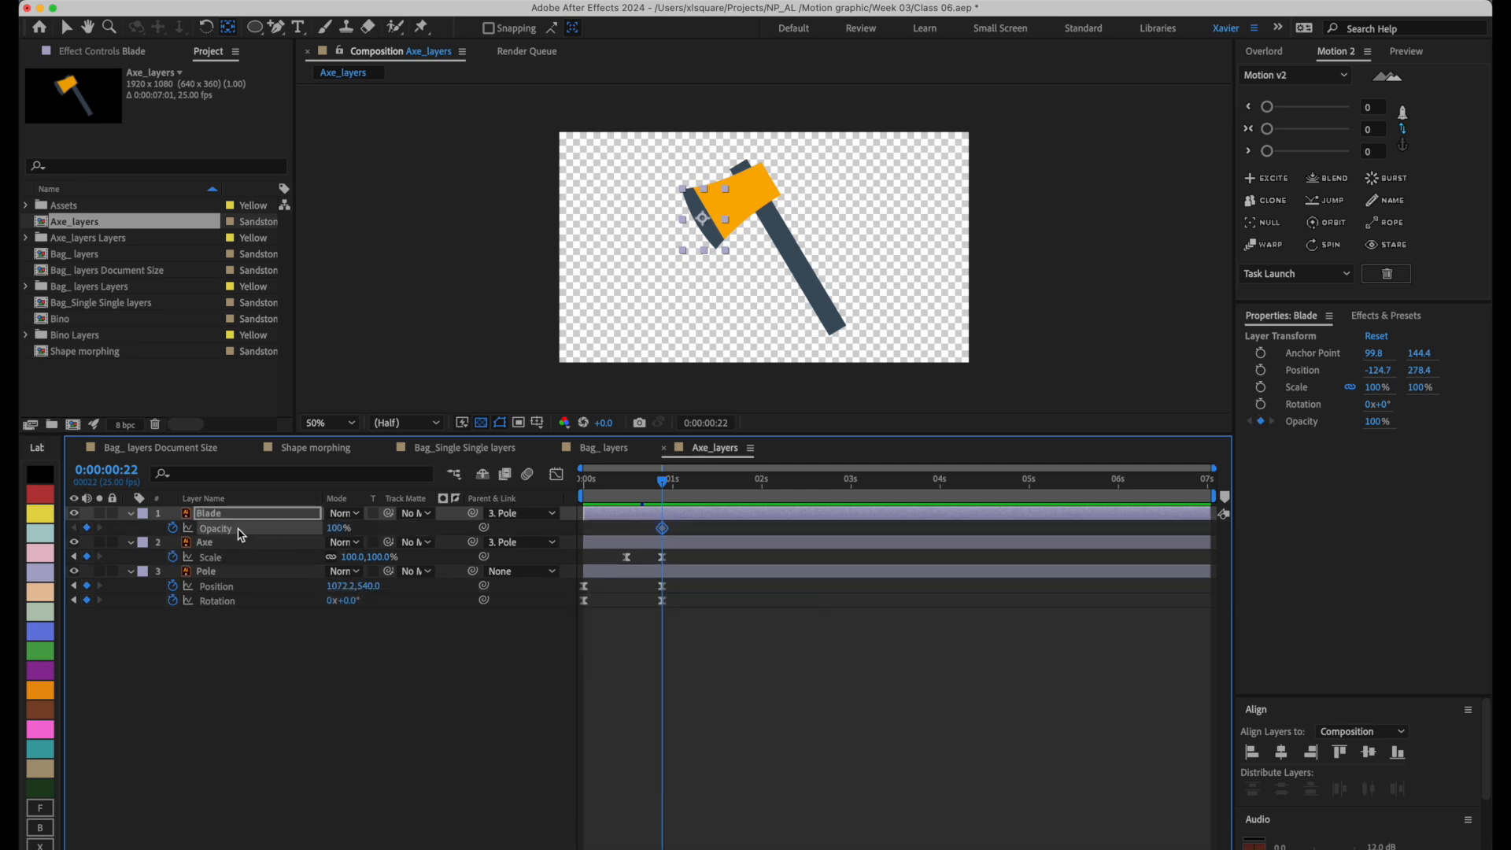
pyautogui.moveTo(661, 482); pyautogui.dragTo(630, 487)
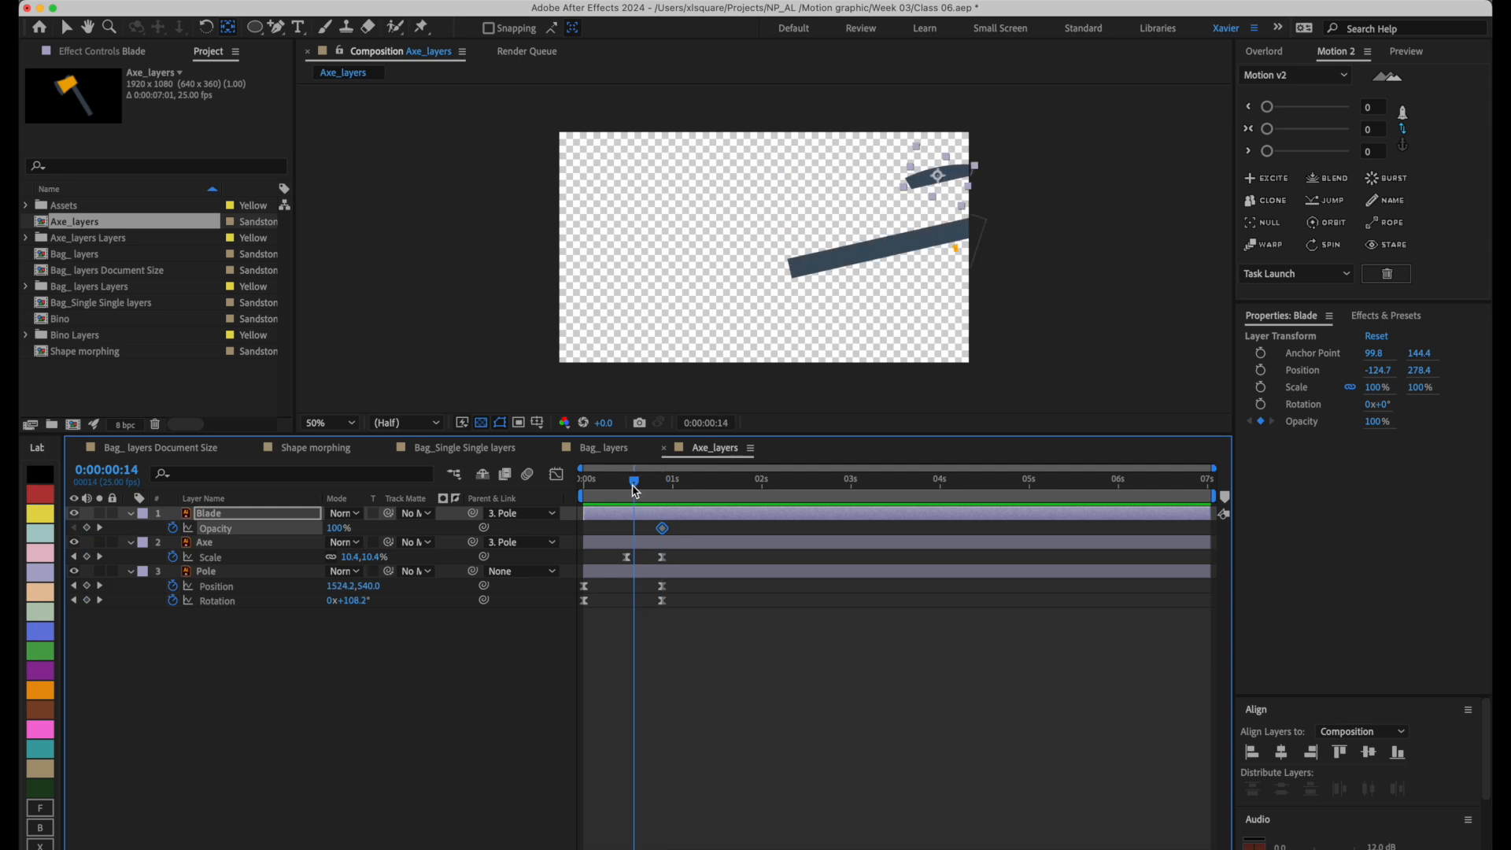
pyautogui.click(338, 530)
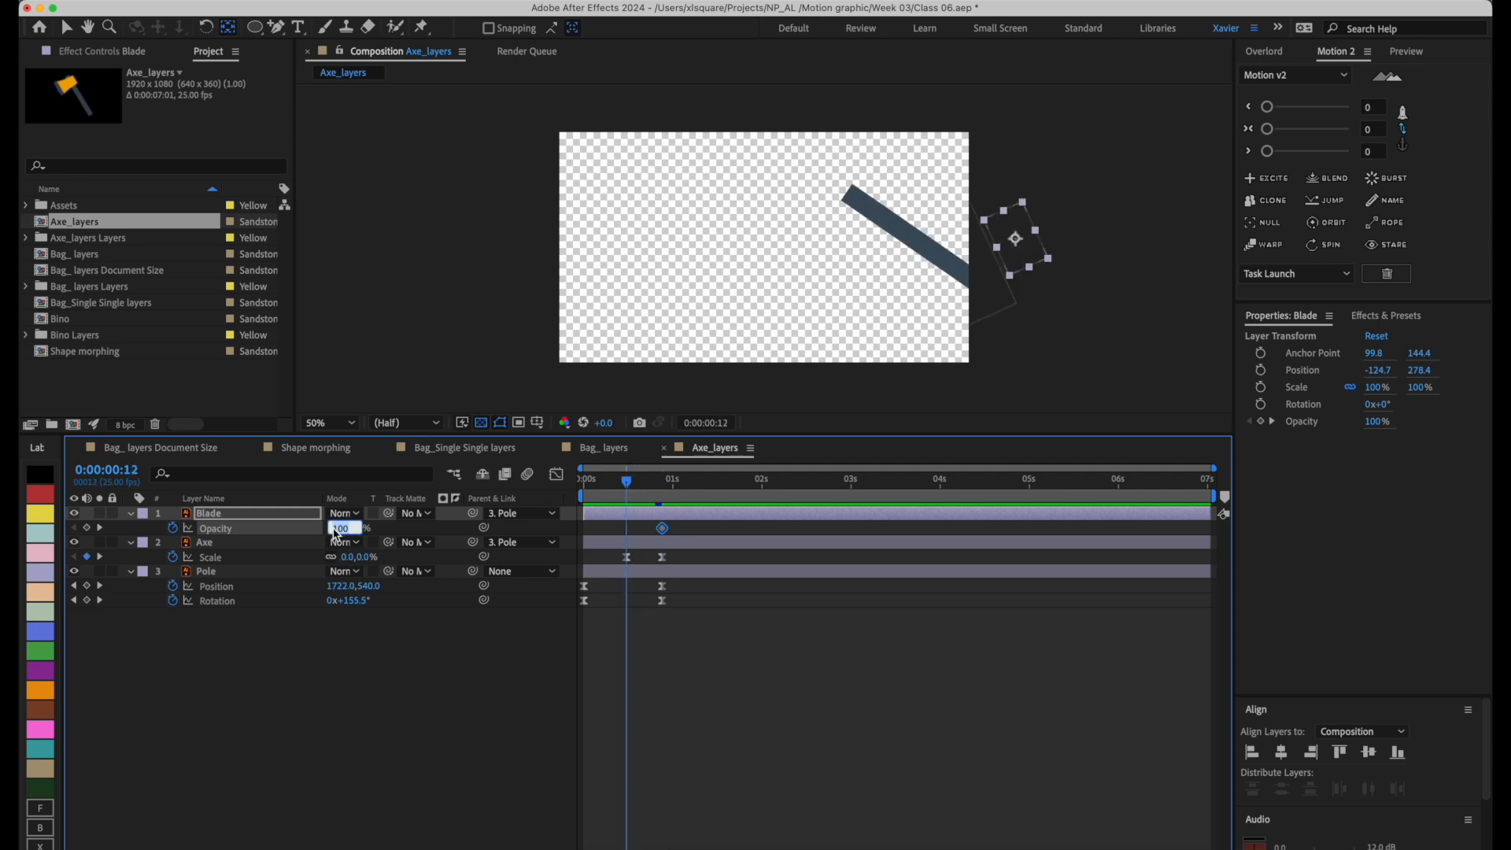
pyautogui.write('0')
pyautogui.press('Return')
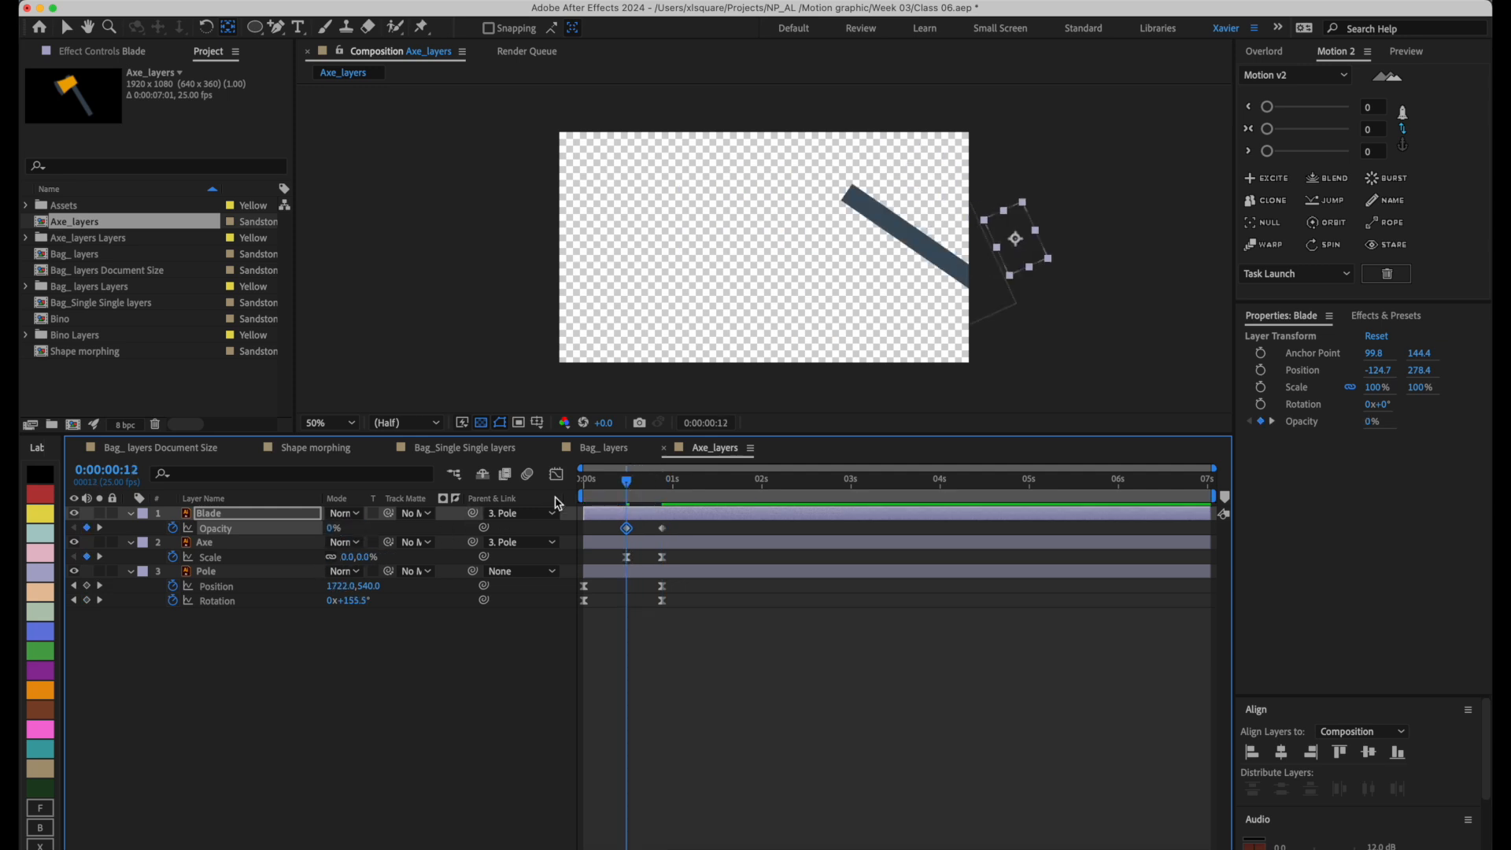
pyautogui.moveTo(627, 485); pyautogui.dragTo(663, 482)
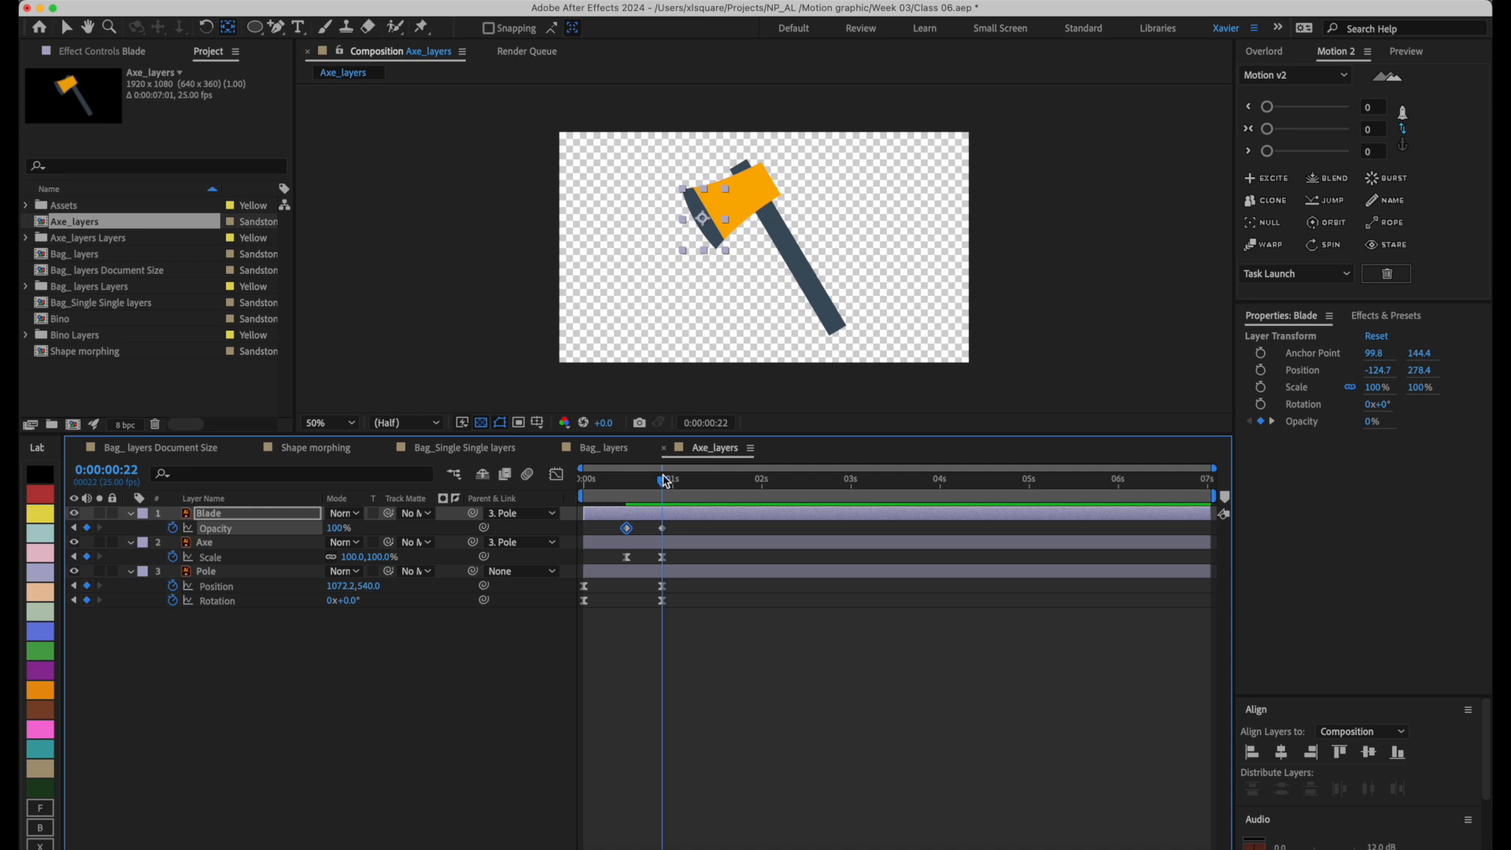
# Shift the Blade's Opacity keyframes to start at 0:00:00:22 and delay the Axe's Scale keyframes by about 5 frames.
pyautogui.moveTo(607, 537); pyautogui.dragTo(666, 535)
pyautogui.click(650, 532)
pyautogui.click(648, 528)
pyautogui.click(711, 535)
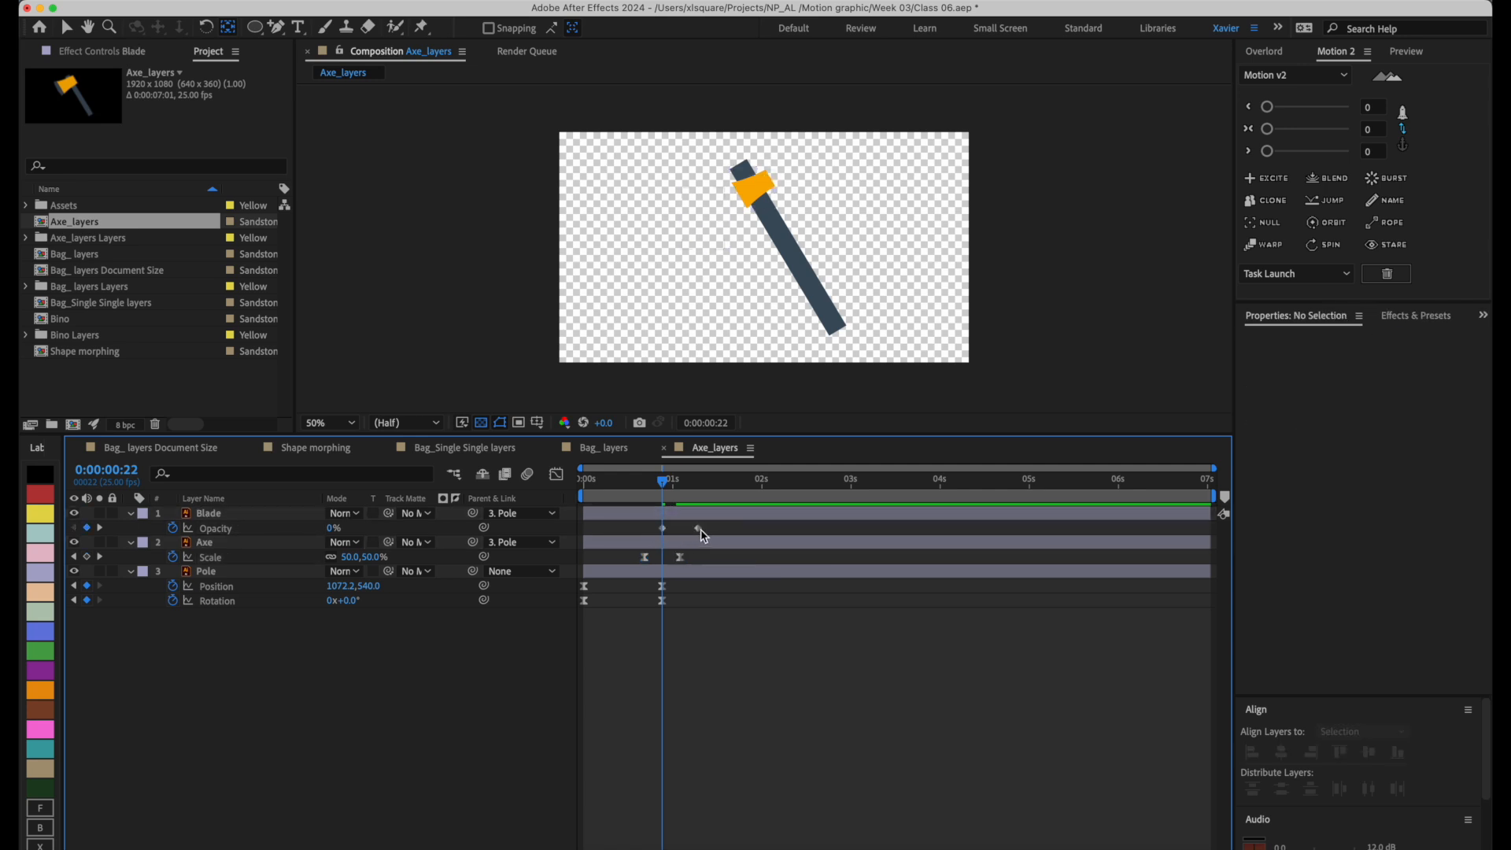
pyautogui.click(698, 529)
pyautogui.click(662, 528)
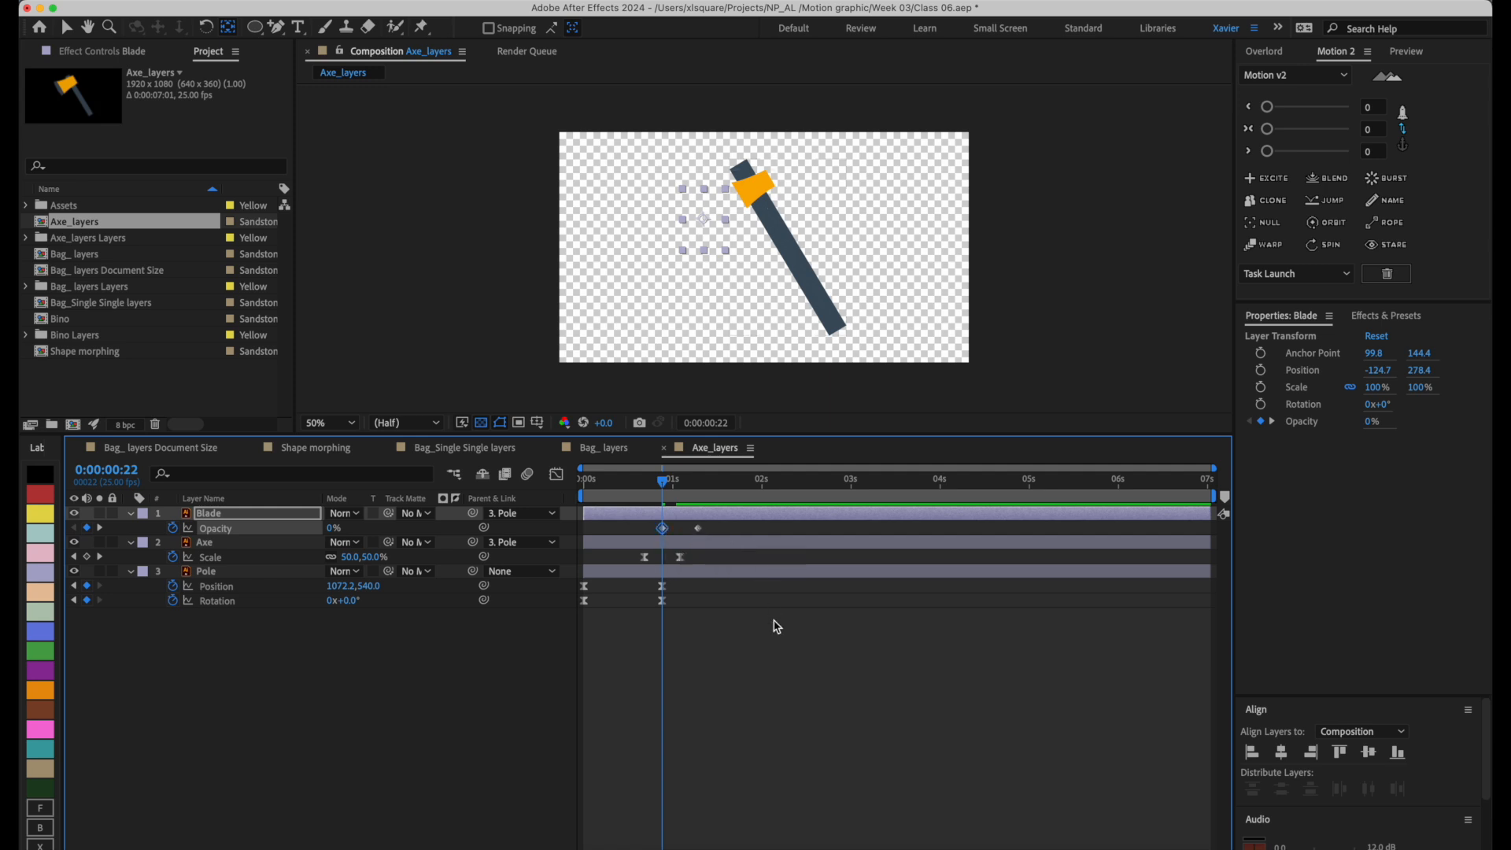
# Shift all keyframes of the Blade, Axe and Pole layers about 4 frames later.
pyautogui.moveTo(769, 661); pyautogui.dragTo(574, 513)
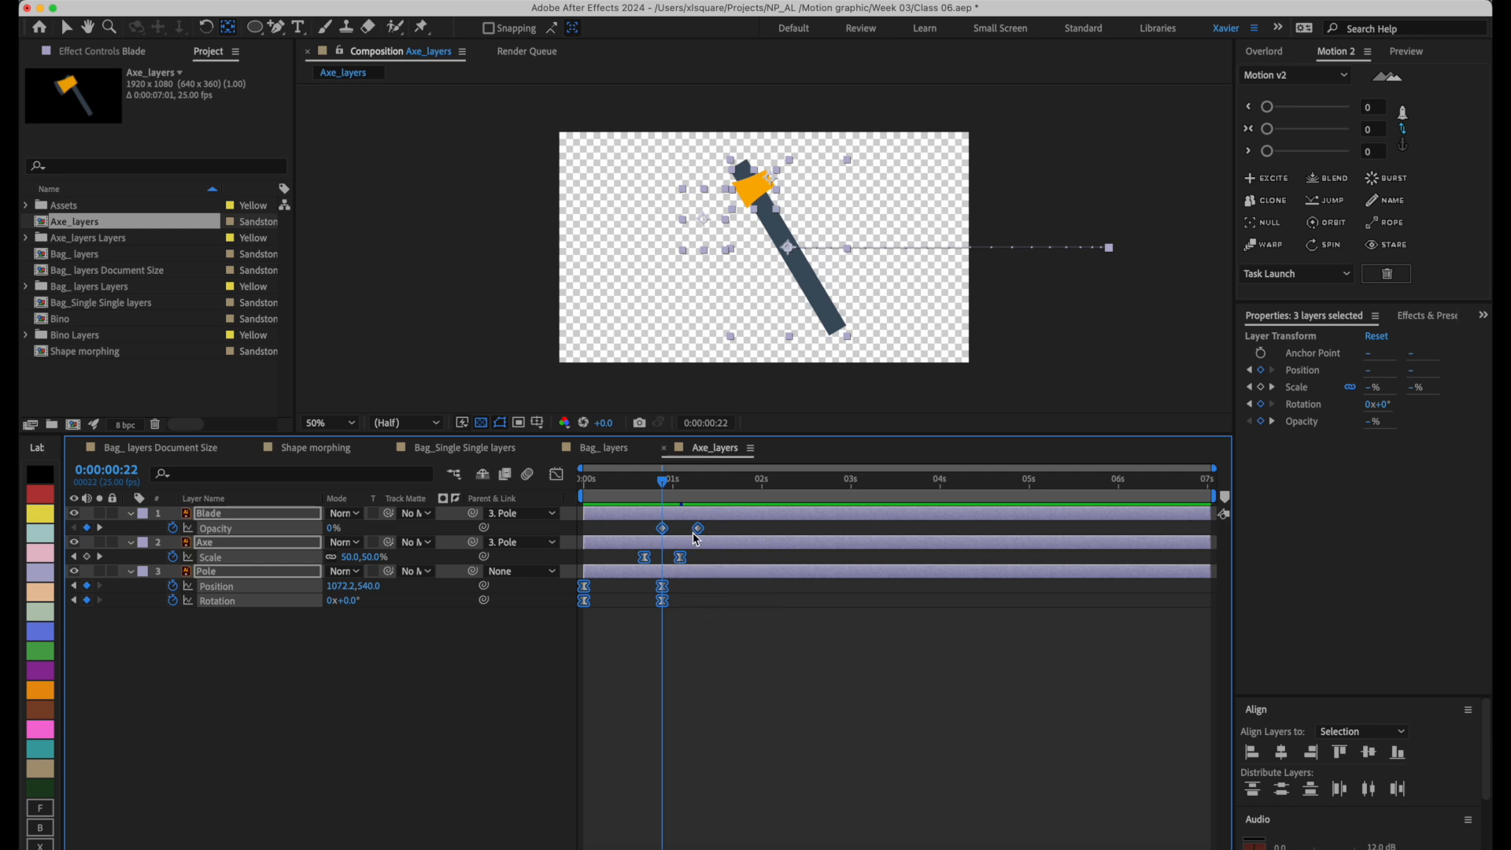
pyautogui.moveTo(702, 533)
pyautogui.mouseDown()
pyautogui.moveTo(834, 535)
pyautogui.moveTo(713, 538)
pyautogui.mouseUp()
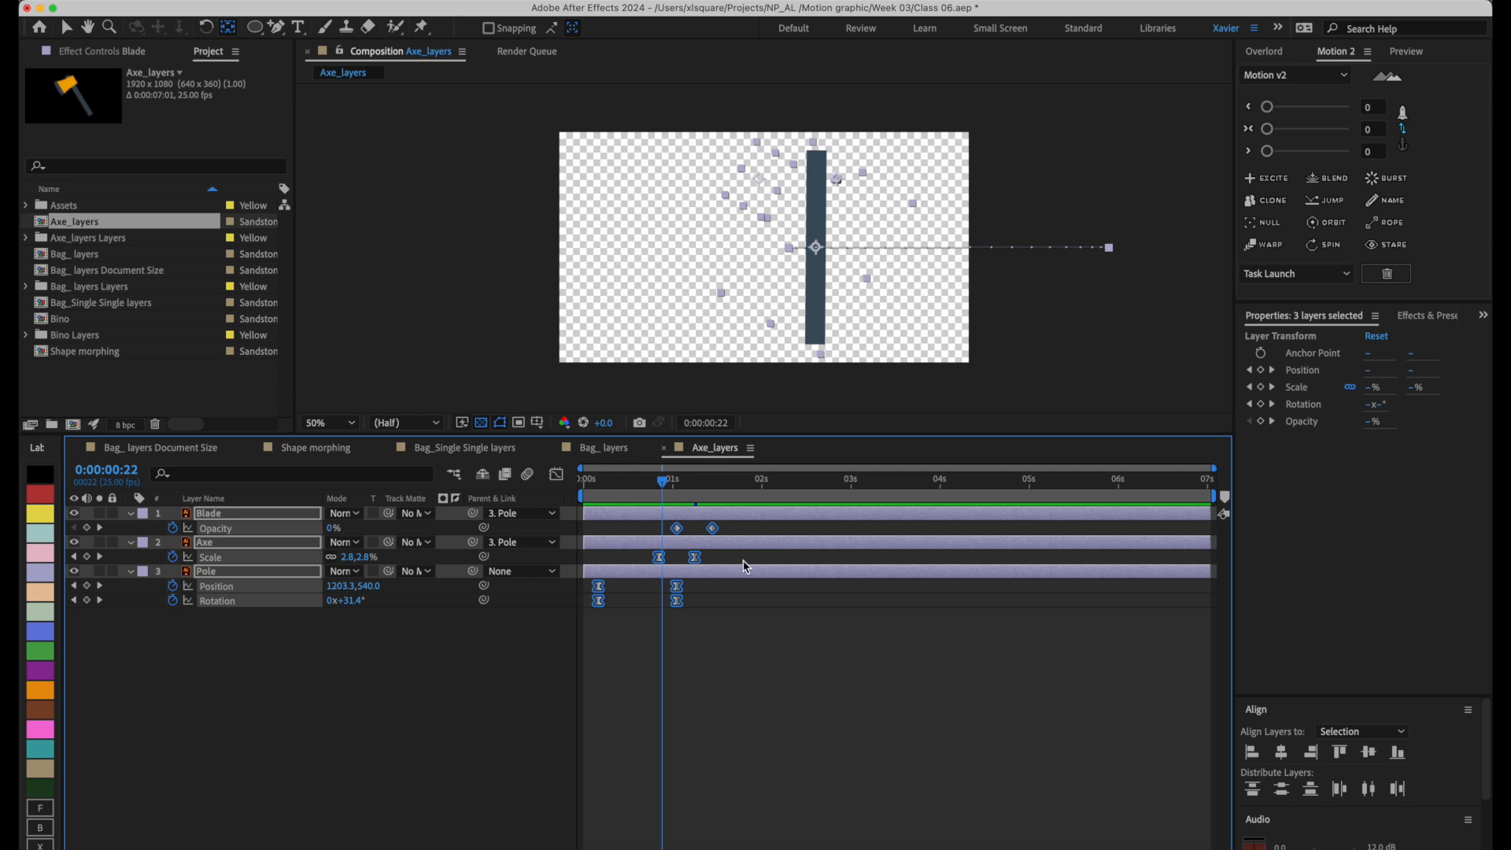
pyautogui.click(744, 558)
# Lengthen the Blade's fade so it ends at 0:00:01:16, and apply Easy Ease to its Opacity keyframes.
pyautogui.click(713, 529)
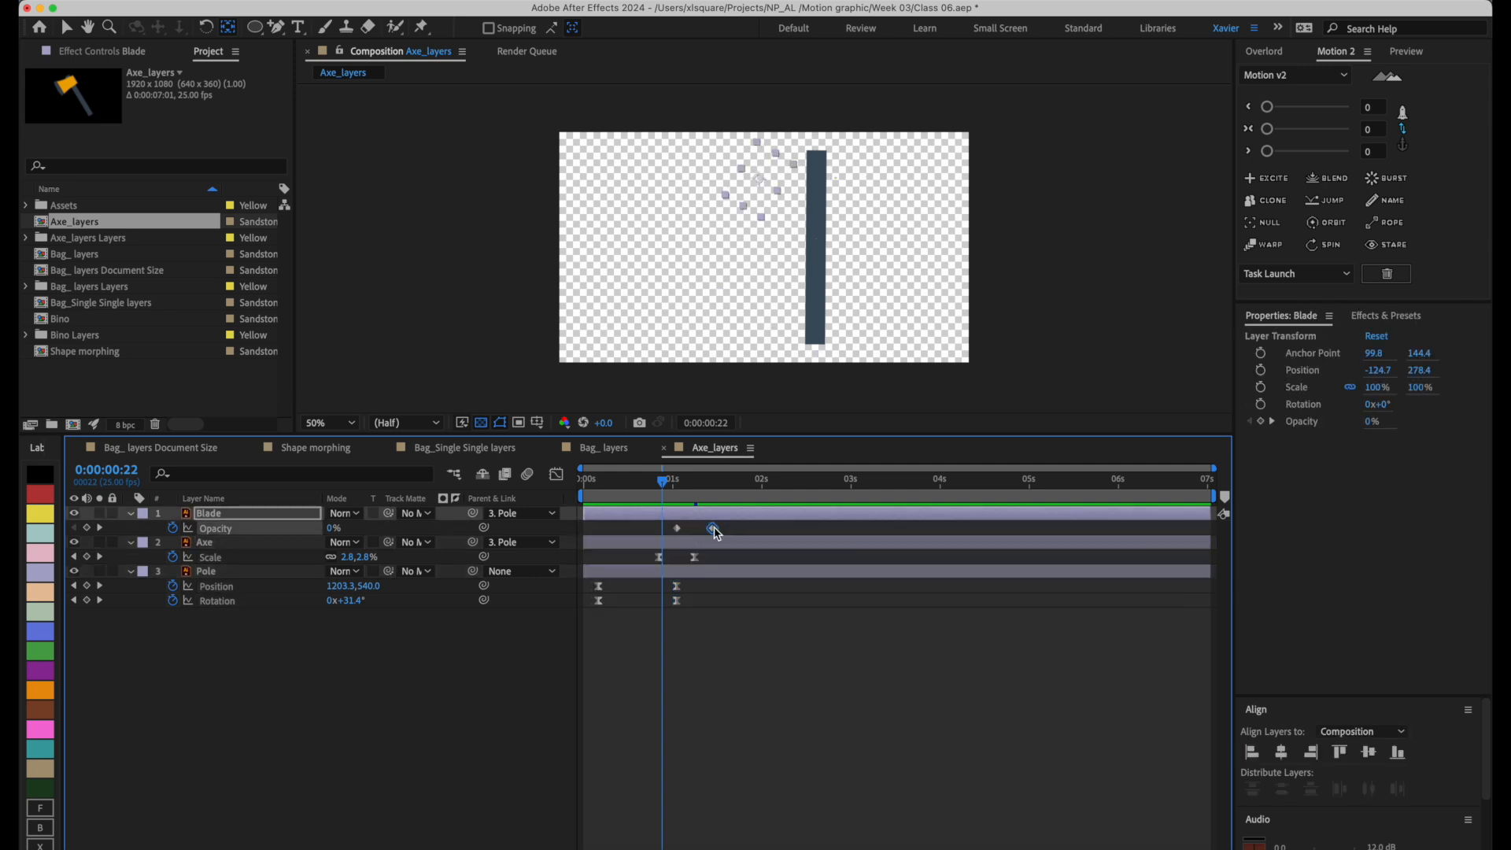
pyautogui.moveTo(713, 528); pyautogui.dragTo(733, 533)
pyautogui.moveTo(689, 487); pyautogui.dragTo(738, 535)
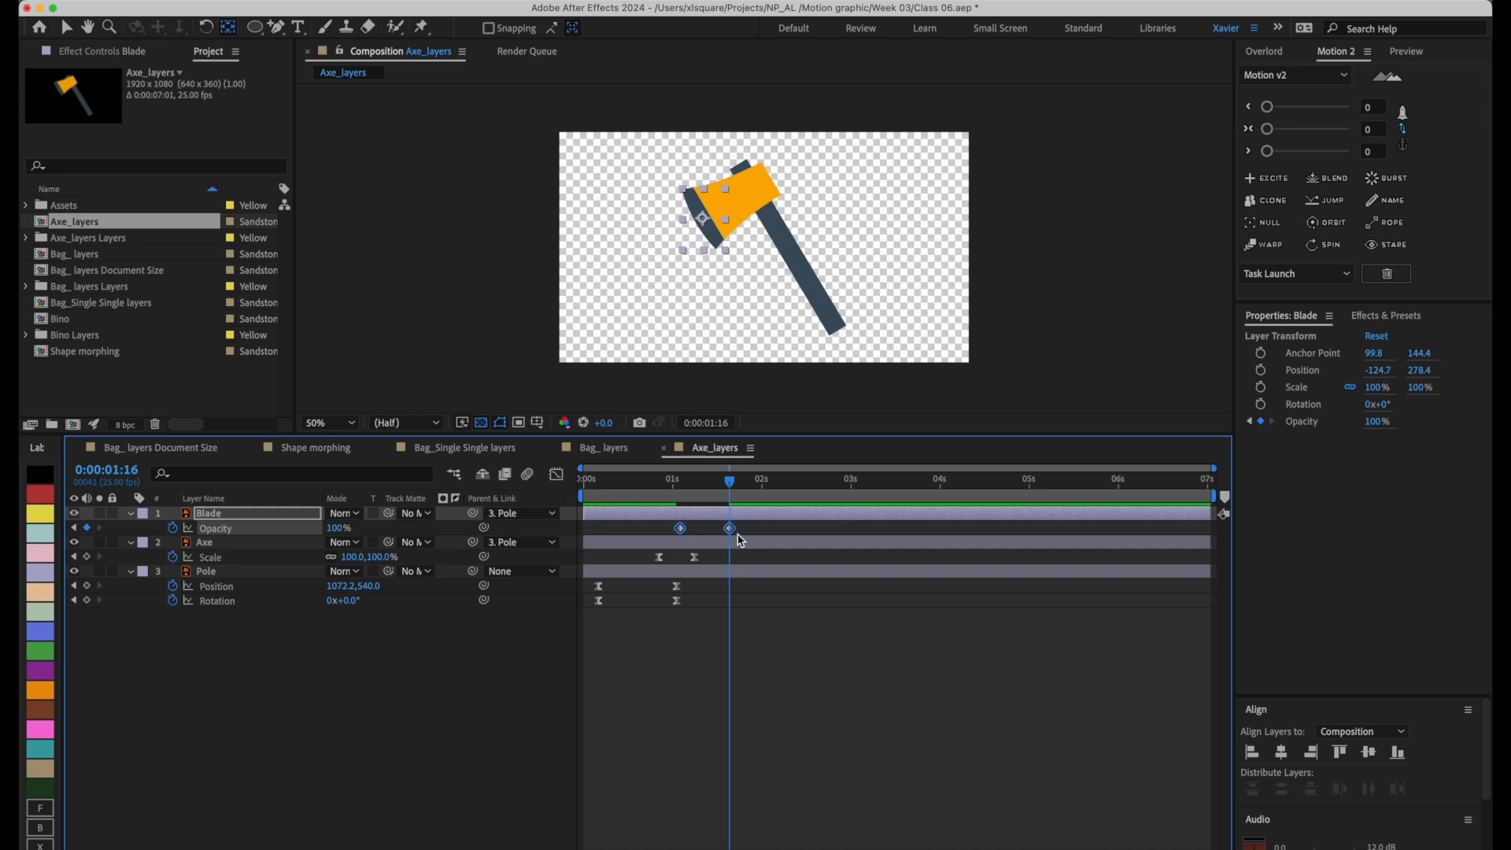
pyautogui.press('F9')
# End the work area at about 2 seconds and preview the complete axe animation.
pyautogui.moveTo(729, 480); pyautogui.dragTo(600, 510)
pyautogui.press('space')
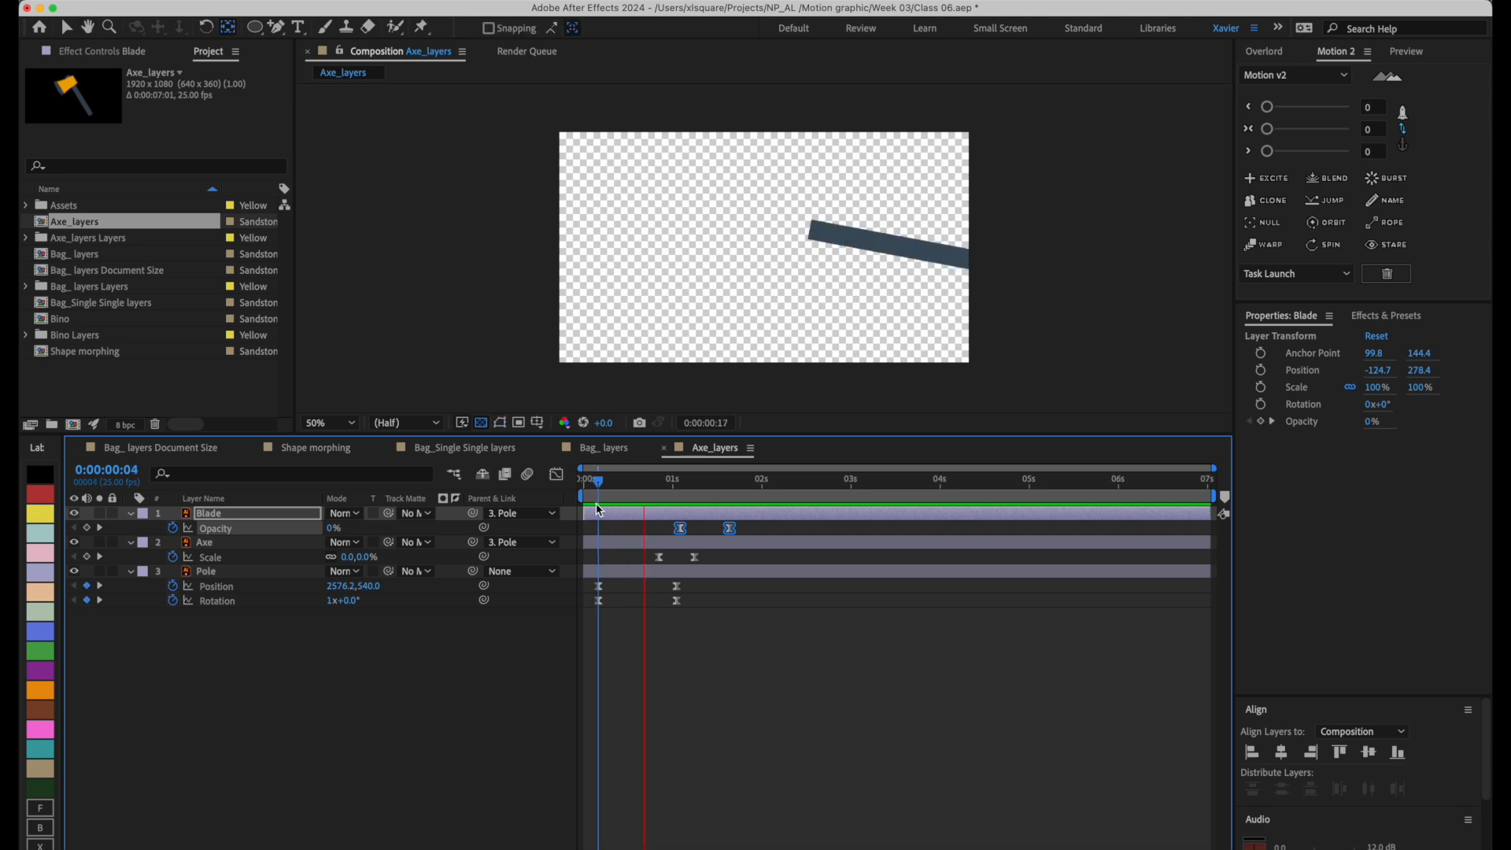
pyautogui.click(748, 494)
pyautogui.moveTo(748, 494); pyautogui.dragTo(760, 494)
pyautogui.press('n')
pyautogui.press('space')
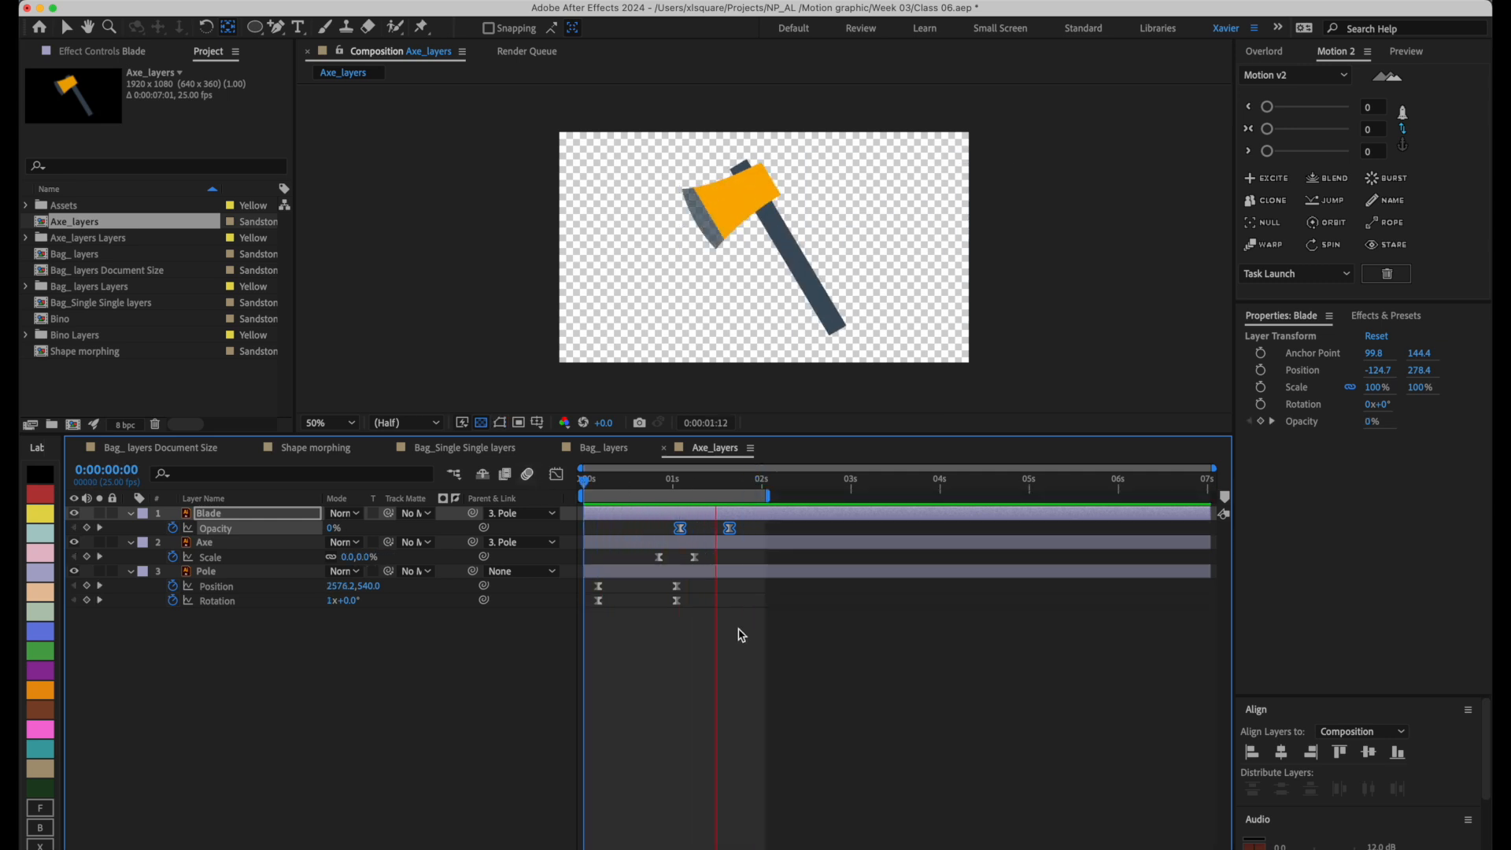
pyautogui.press('space')
pyautogui.moveTo(721, 484); pyautogui.dragTo(761, 486)
pyautogui.click(865, 688)
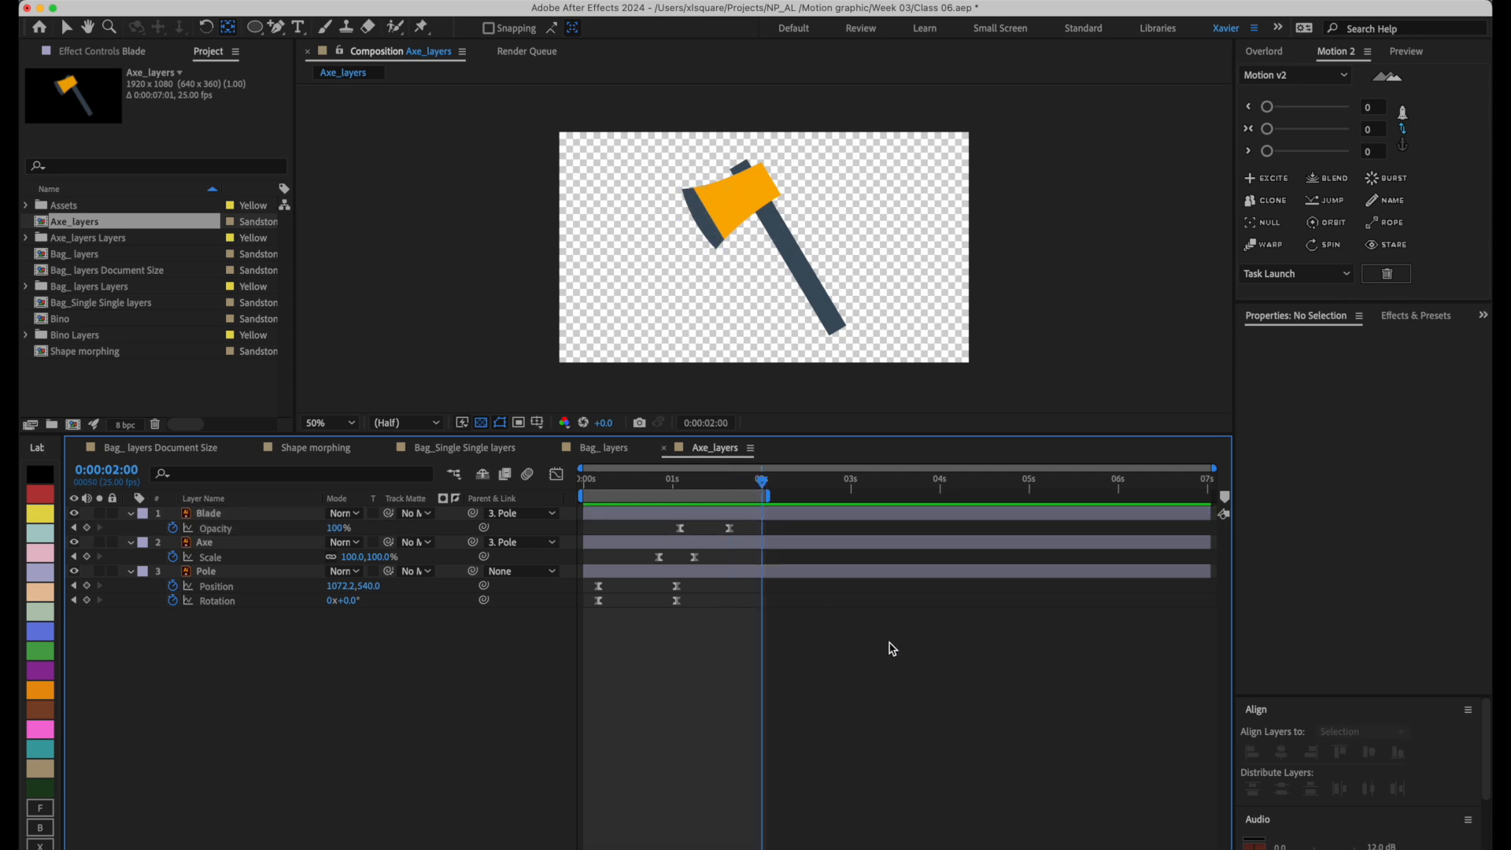
# Collapse the animated properties of all three layers and select the Blade layer.
pyautogui.press('u')
pyautogui.moveTo(735, 484)
pyautogui.mouseDown()
pyautogui.moveTo(687, 489)
pyautogui.moveTo(725, 494)
pyautogui.mouseUp()
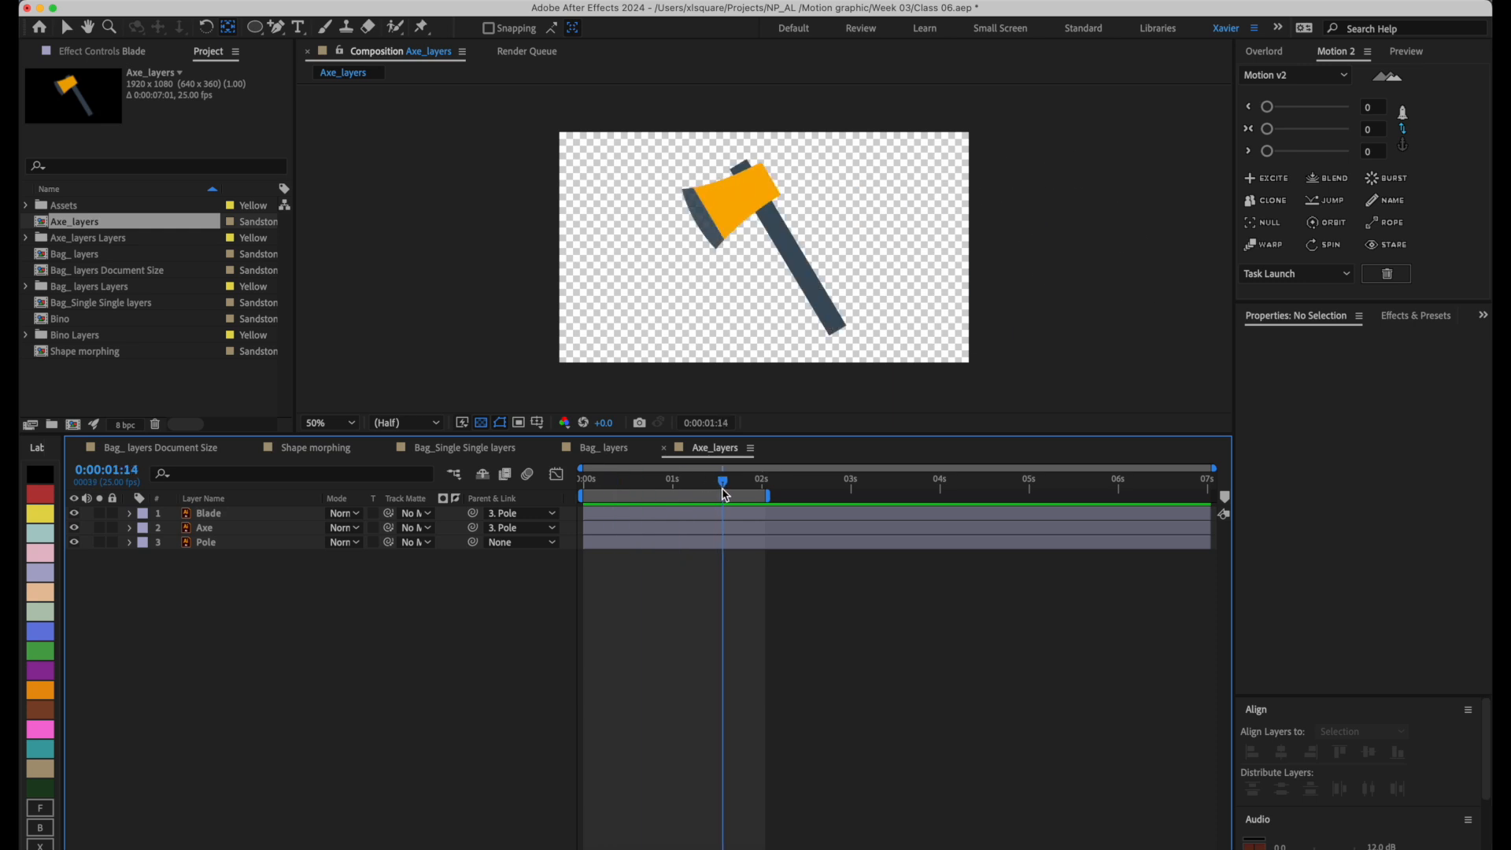
pyautogui.click(249, 529)
pyautogui.click(249, 516)
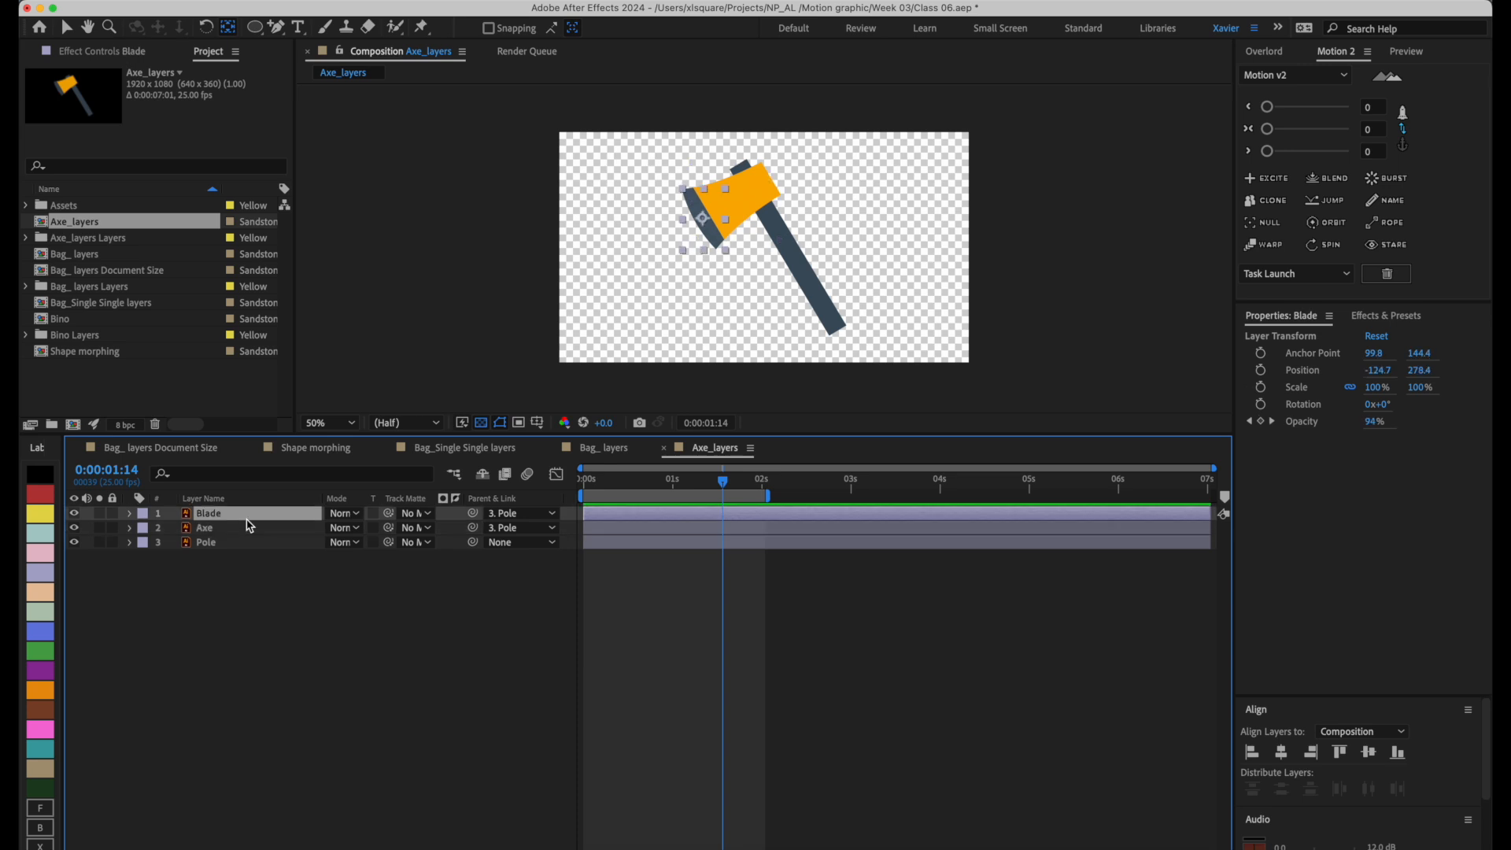
# Switch to Adobe Illustrator and select the pole shape in Axe_layers.ai.
pyautogui.moveTo(1489, 8); pyautogui.dragTo(1234, 8)
pyautogui.click(1277, 17)
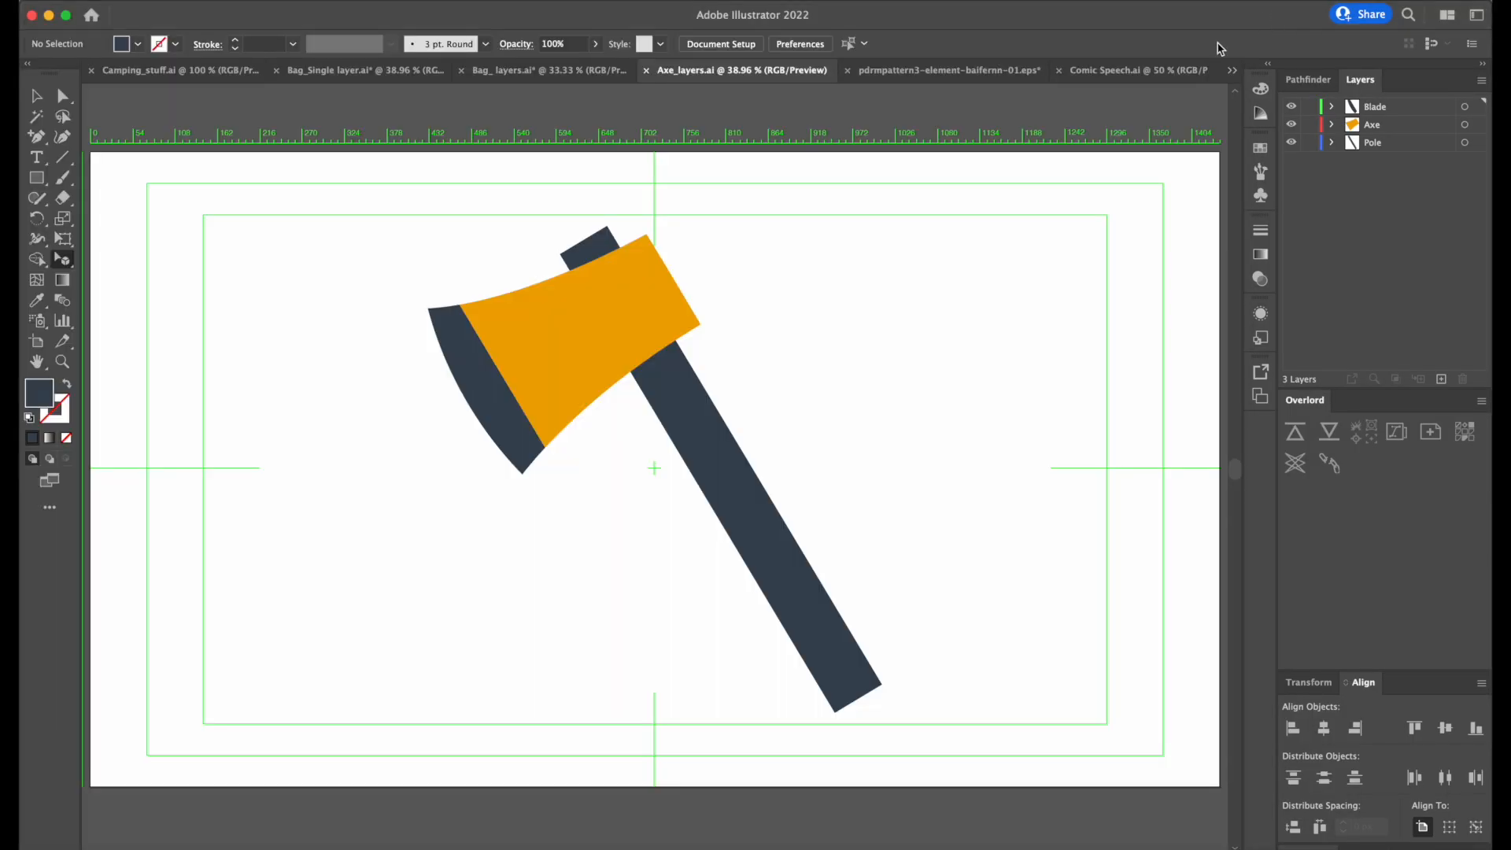
pyautogui.click(745, 515)
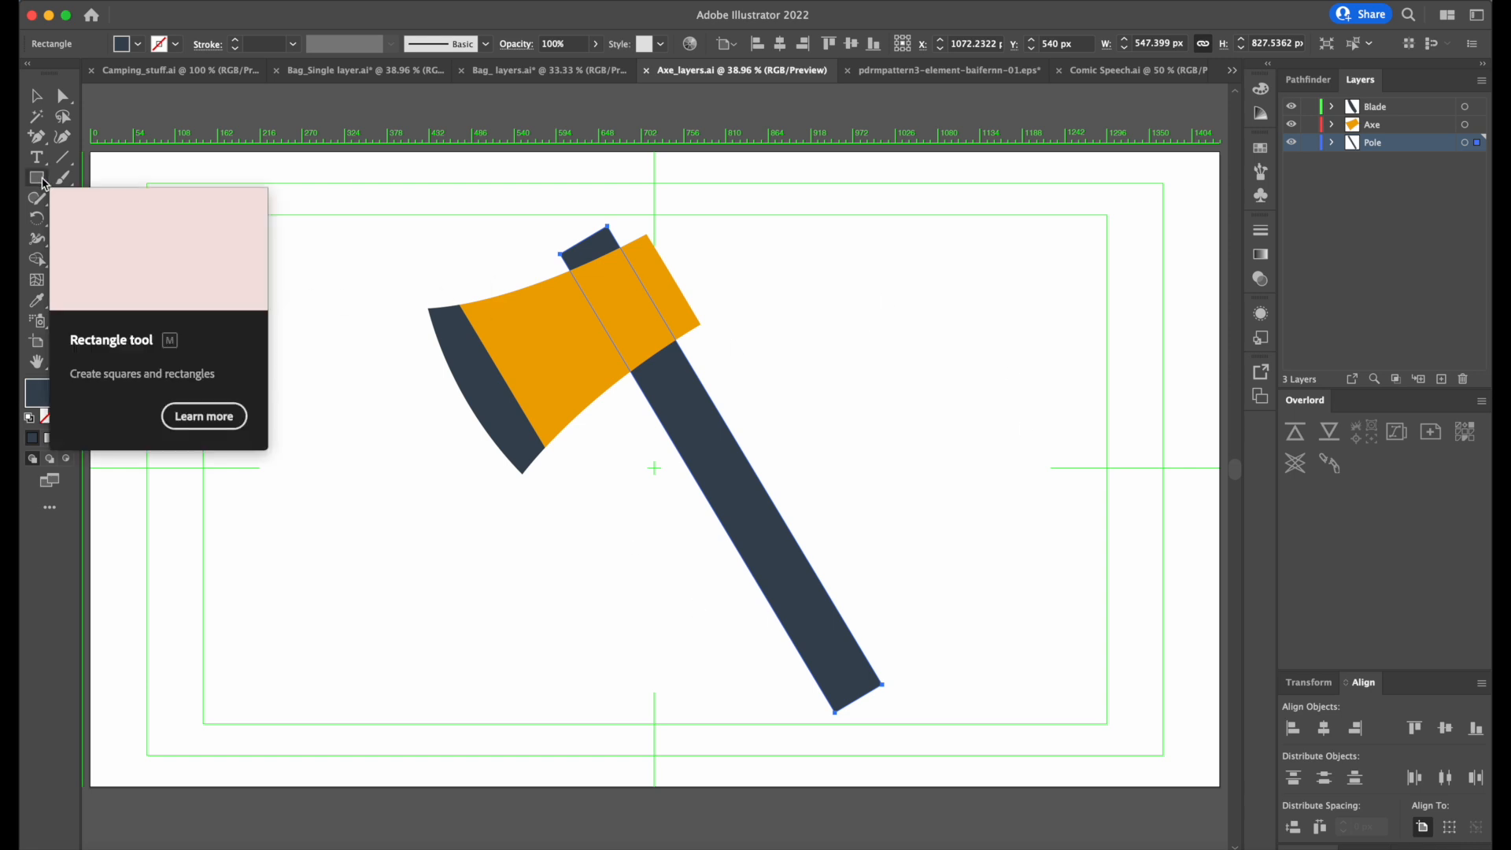
# Draw a narrow rectangle about 41 × 238 px beside the pole, round its corners and rotate it parallel to the pole.
pyautogui.click(44, 183)
pyautogui.moveTo(817, 383); pyautogui.dragTo(842, 523)
pyautogui.press('a')
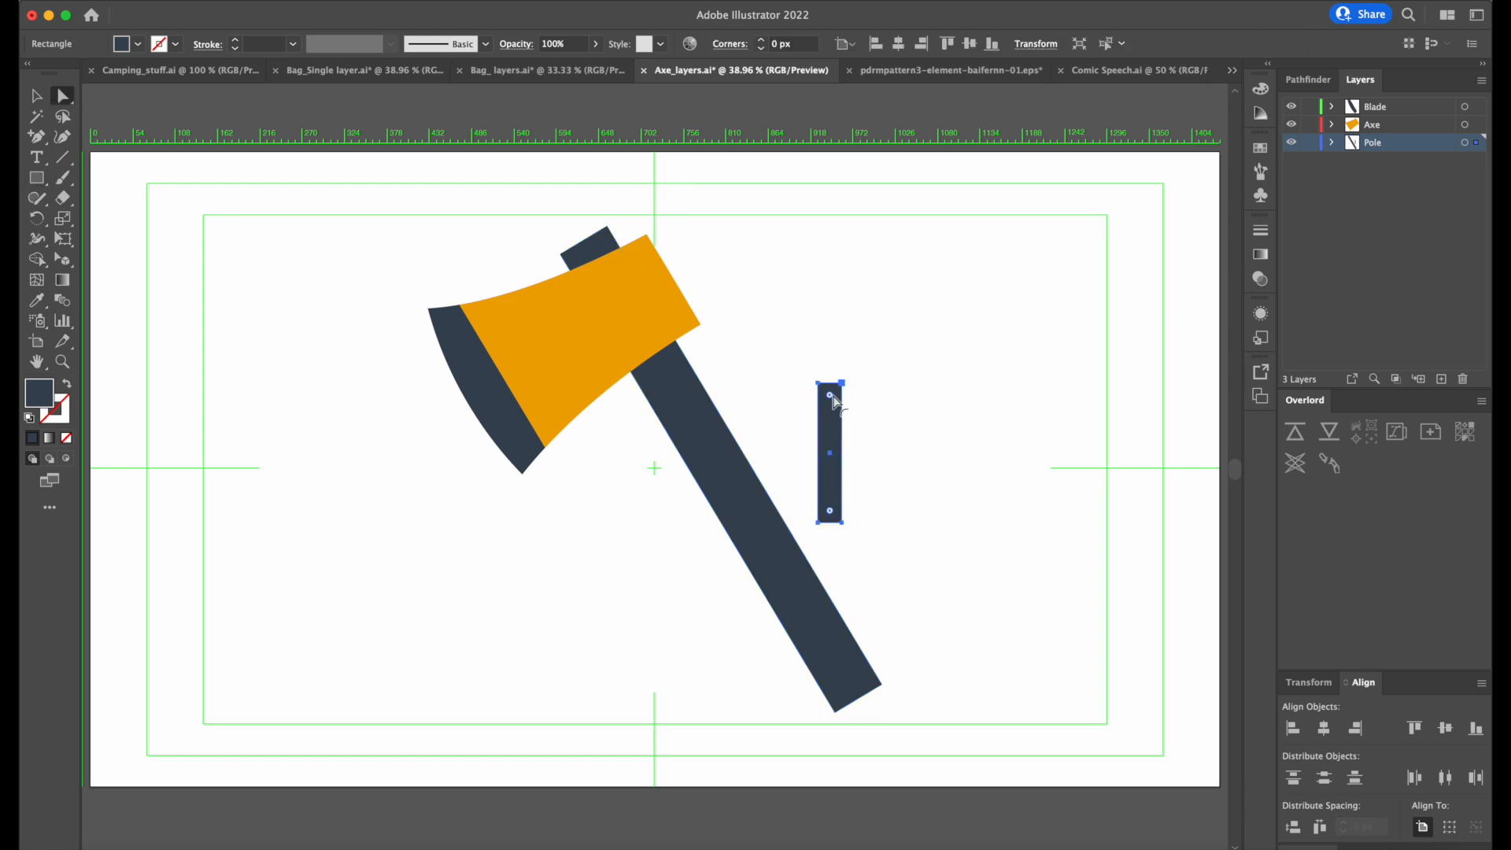
pyautogui.moveTo(835, 403); pyautogui.dragTo(807, 363)
pyautogui.press('v')
pyautogui.moveTo(801, 362); pyautogui.dragTo(795, 365)
pyautogui.moveTo(830, 452); pyautogui.dragTo(787, 472)
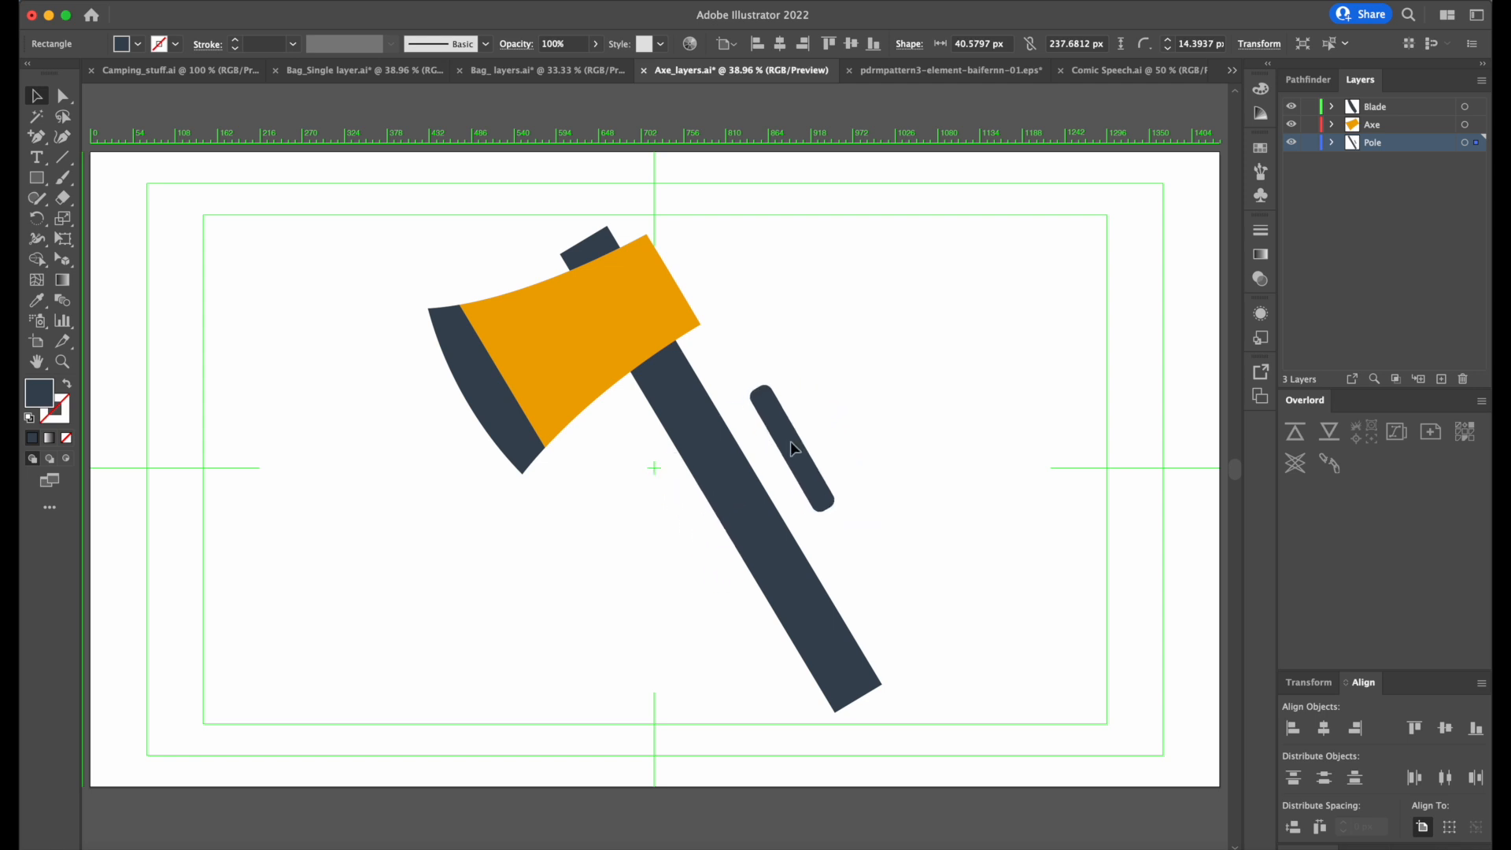
# Fill the rounded bar with light blue and place it on the pole's upper part, with a copy near the pole's lower end.
pyautogui.doubleClick(41, 395)
pyautogui.moveTo(778, 365); pyautogui.dragTo(778, 353)
pyautogui.click(950, 338)
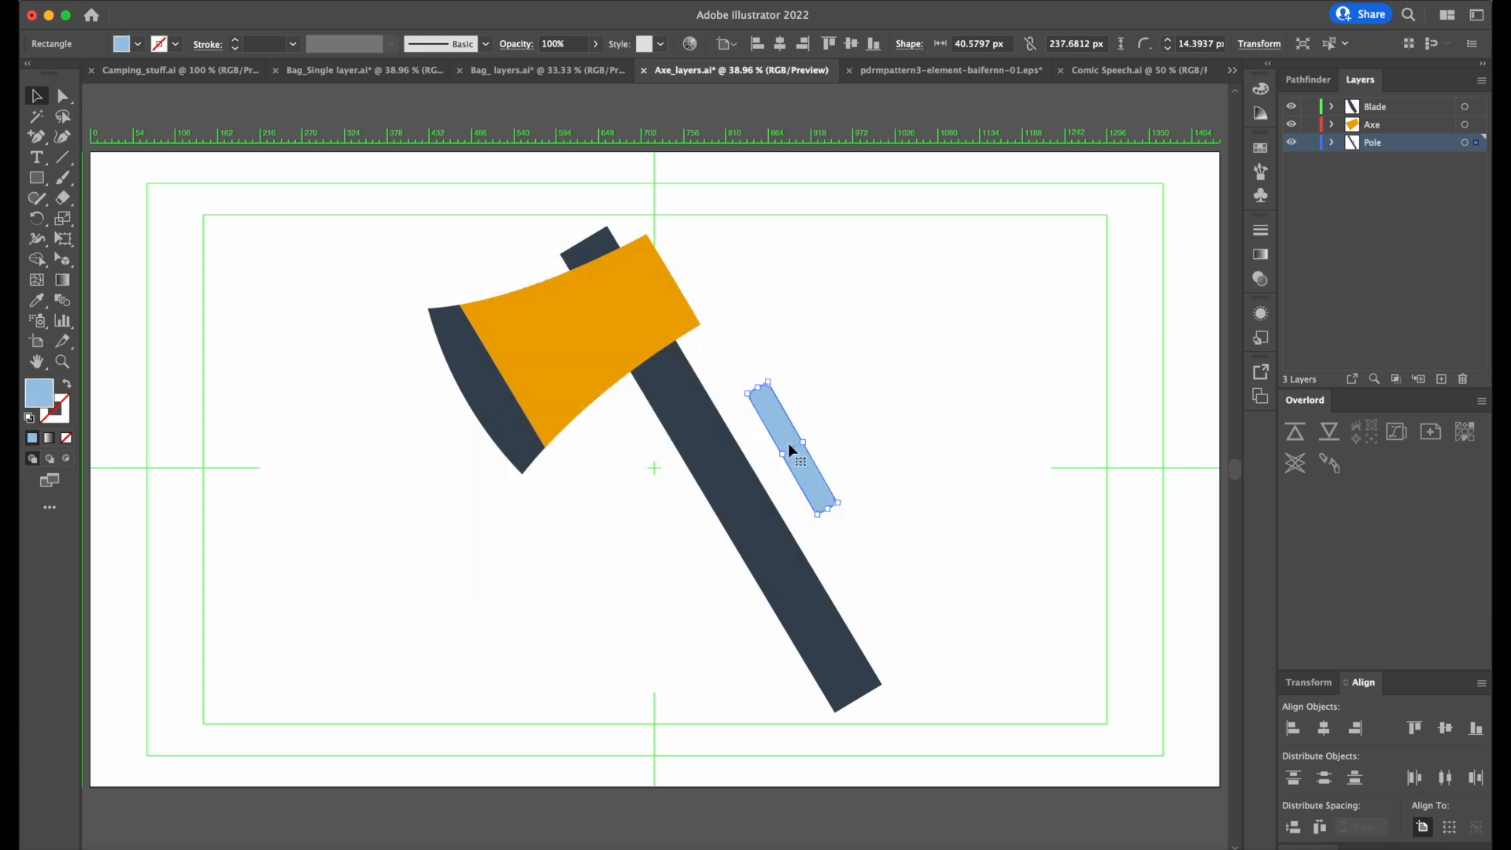
pyautogui.moveTo(791, 451); pyautogui.dragTo(824, 657)
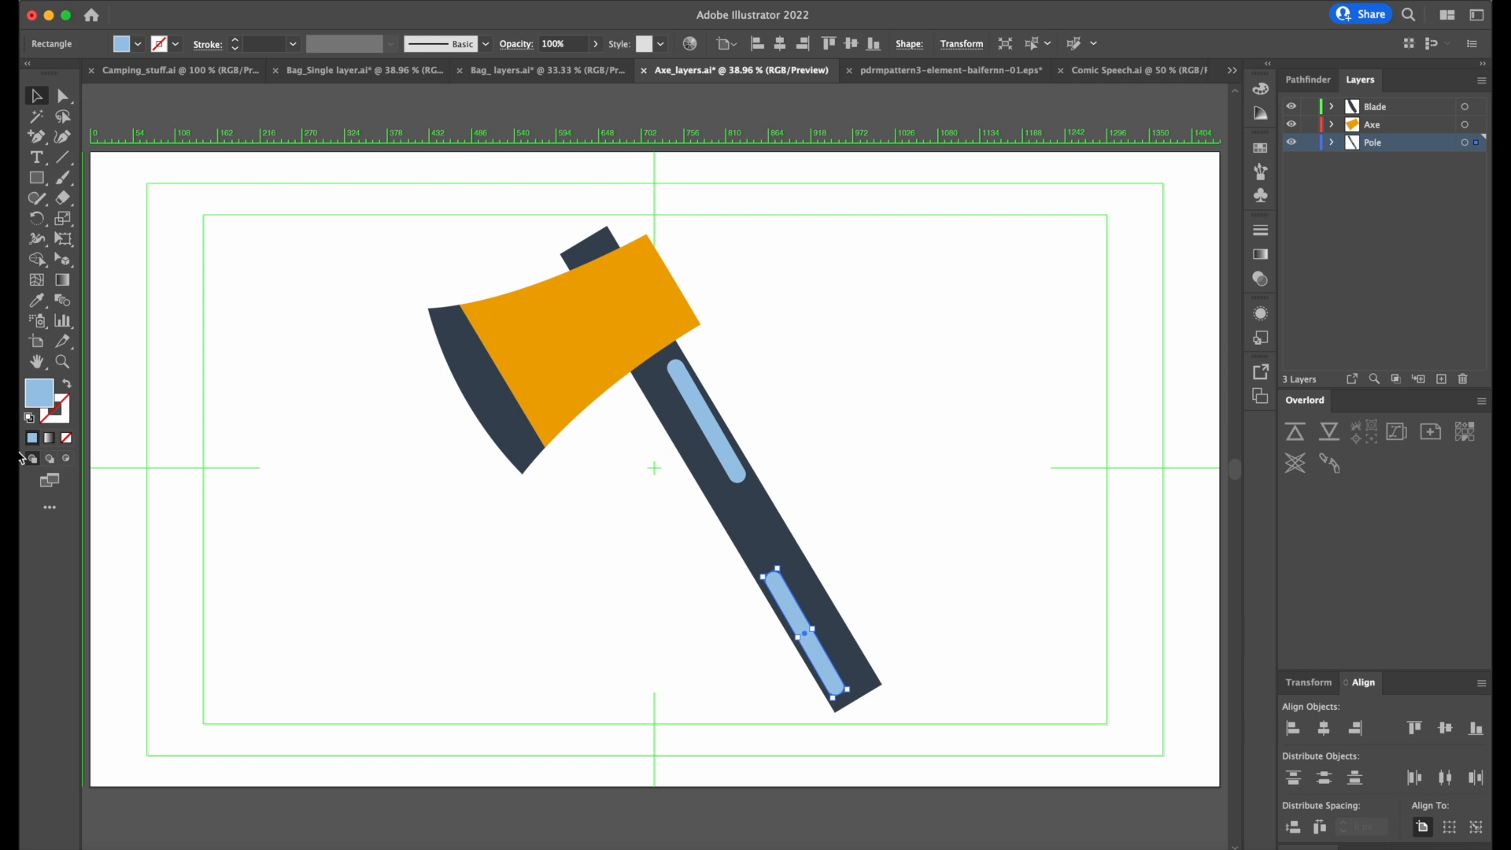
# Recolour the lower bar on the pole muted slate blue, adjust its placement slightly and deselect it.
pyautogui.doubleClick(43, 393)
pyautogui.moveTo(775, 405); pyautogui.dragTo(779, 430)
pyautogui.click(936, 337)
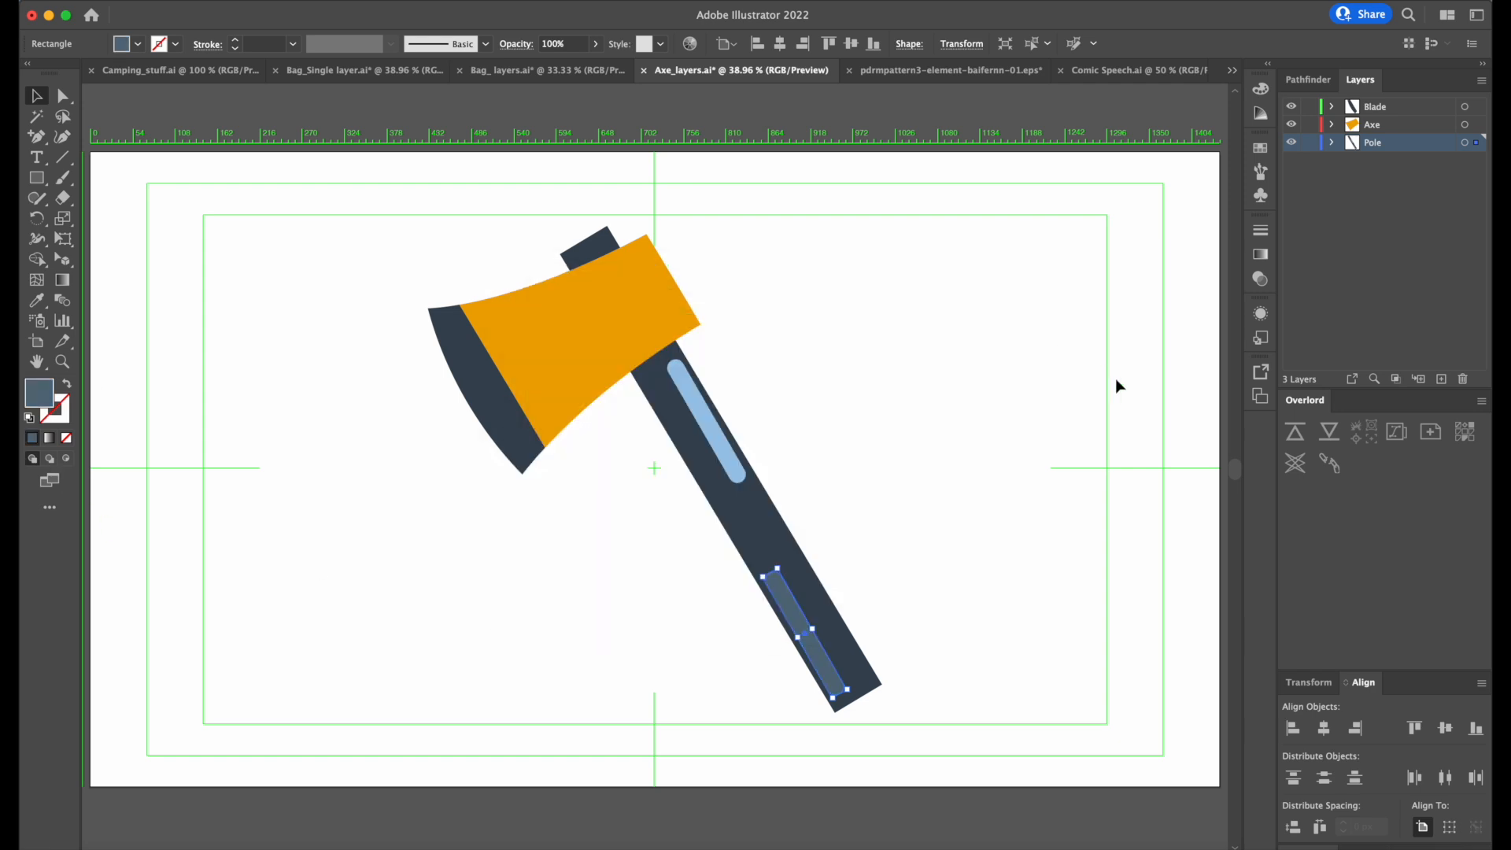
pyautogui.press('a')
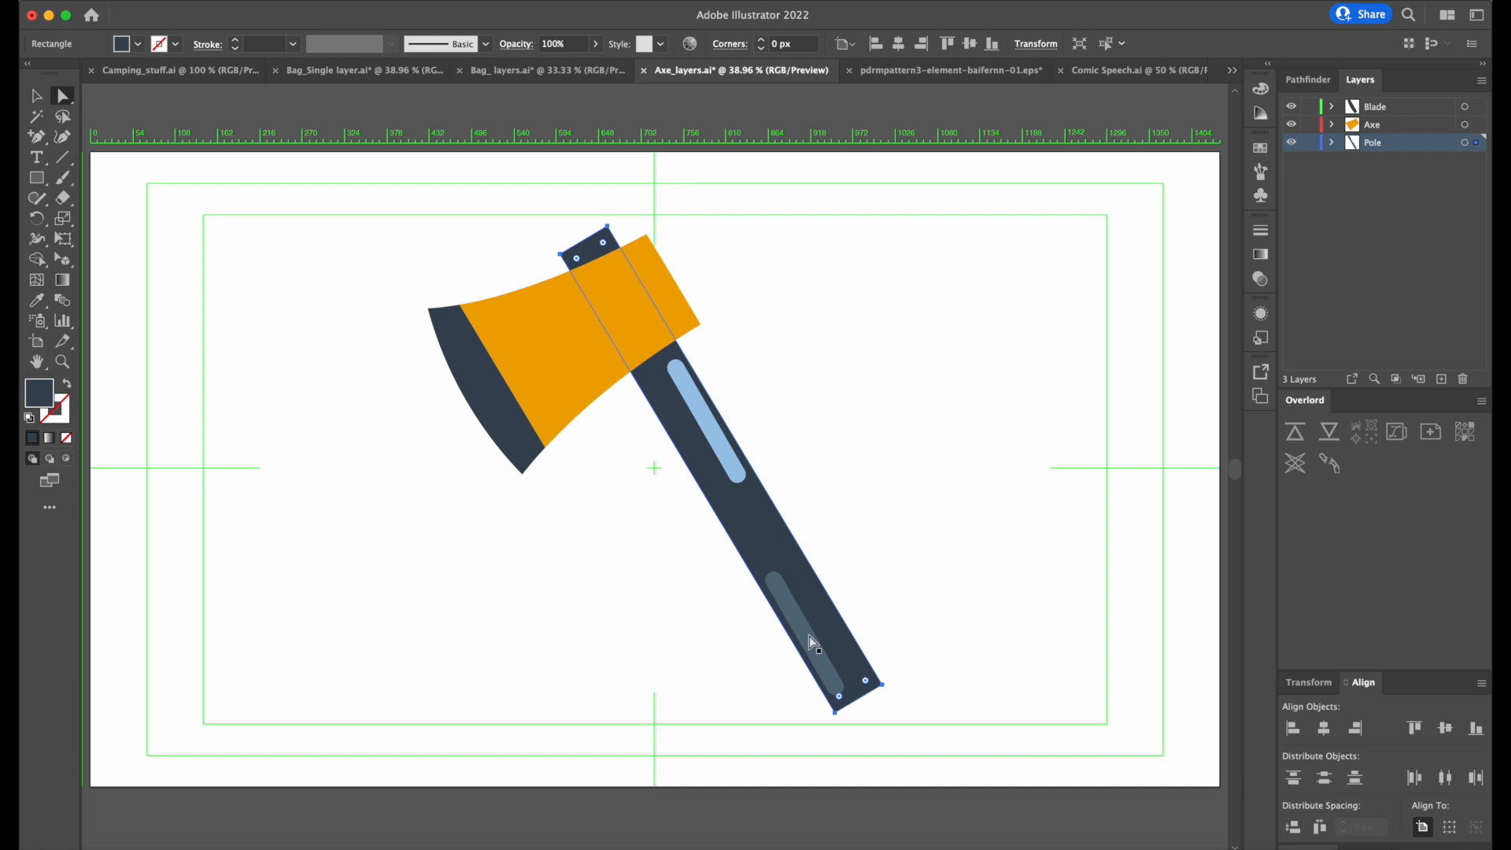
pyautogui.press('v')
pyautogui.moveTo(779, 564); pyautogui.dragTo(771, 559)
pyautogui.click(936, 478)
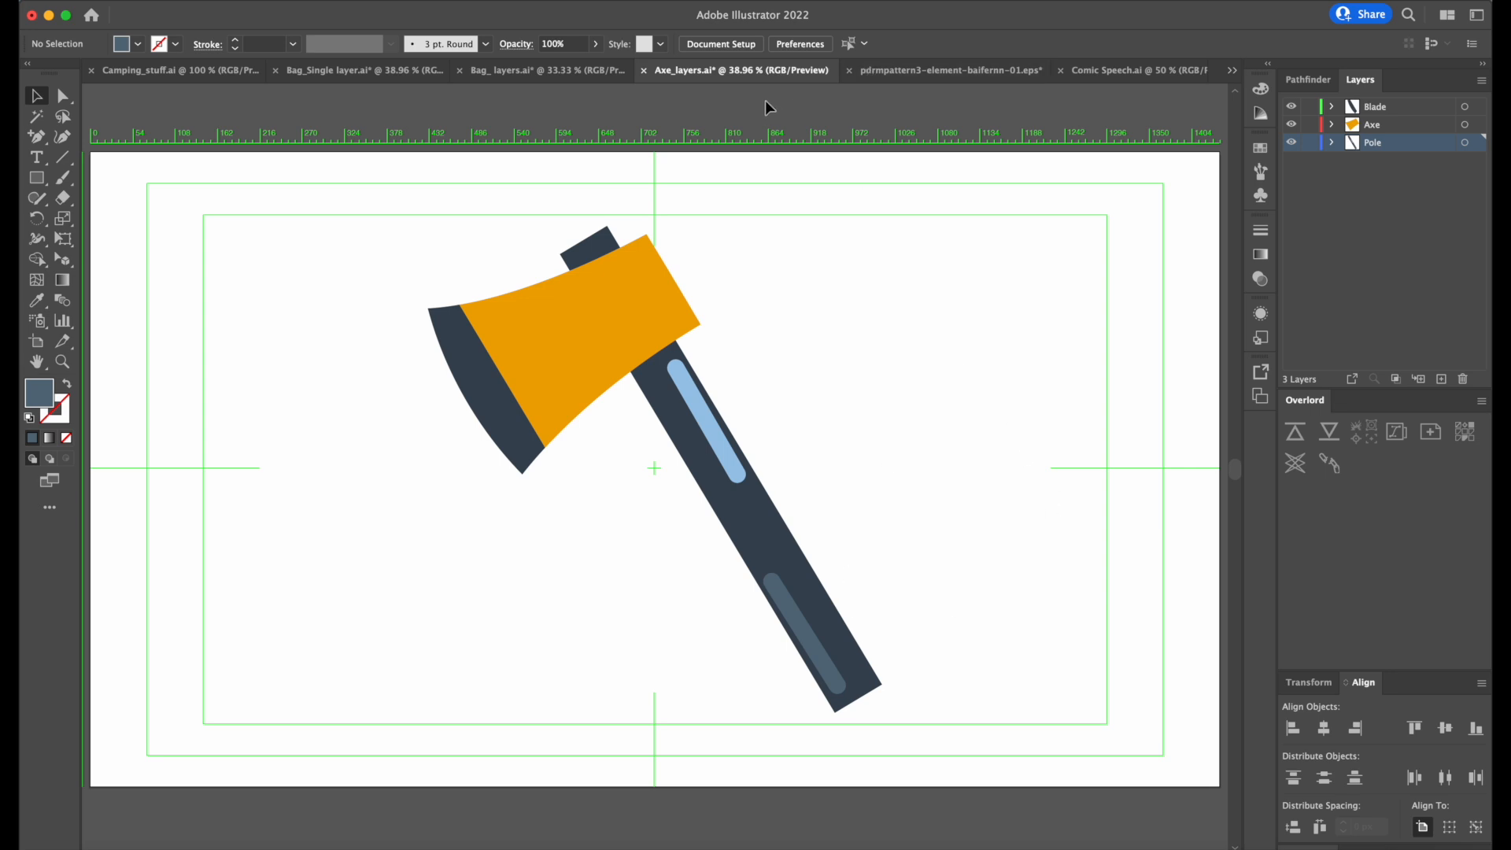
# Arrange Illustrator on the right half of the screen beside a narrowed After Effects window, with the artwork at 25% zoom.
pyautogui.moveTo(1023, 20); pyautogui.dragTo(1064, 15)
pyautogui.click(1136, 1)
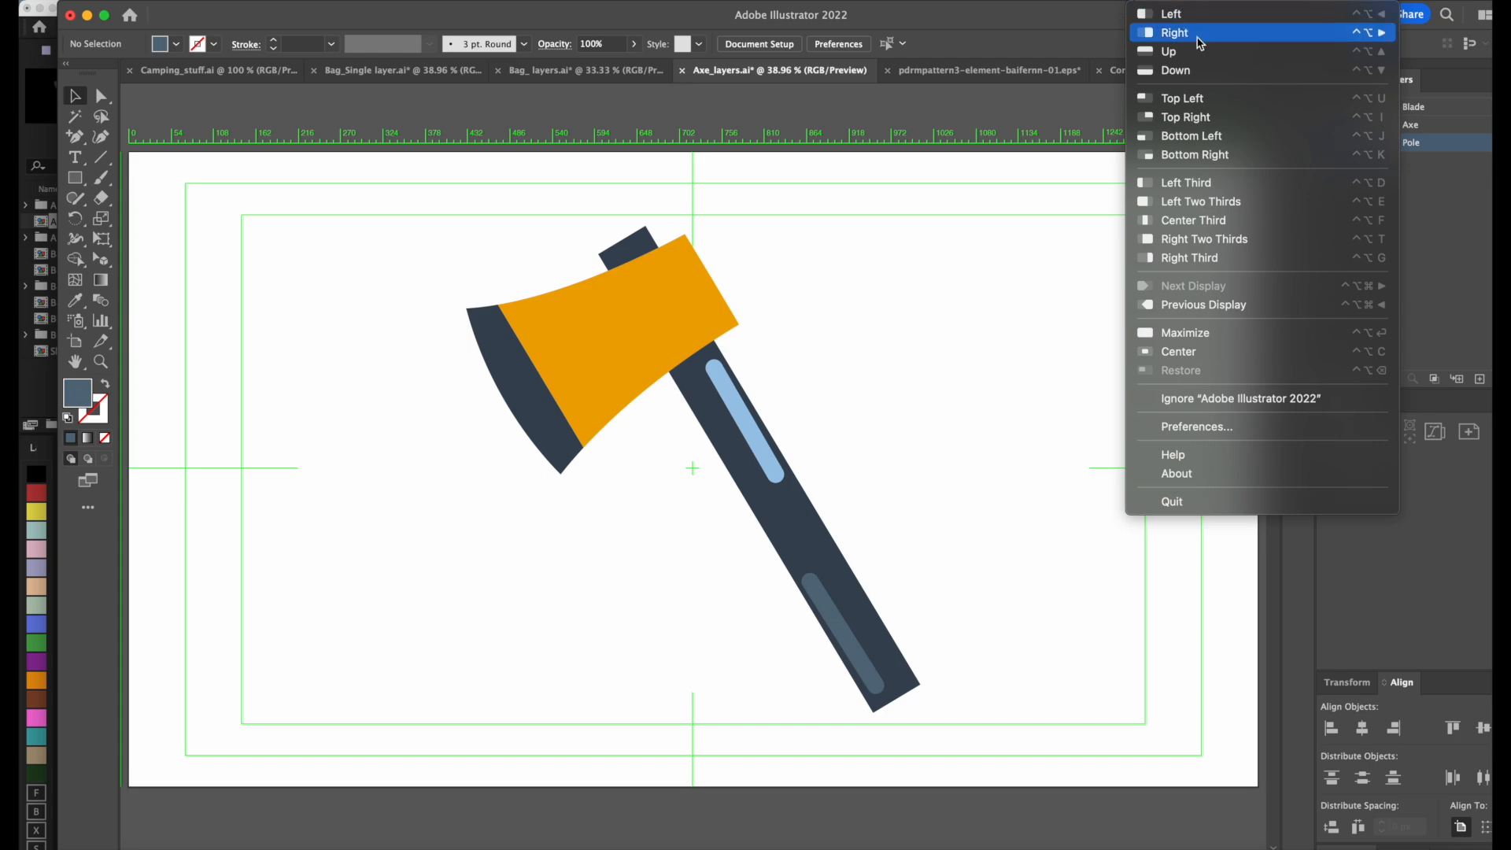
pyautogui.click(1174, 32)
pyautogui.moveTo(1049, 433); pyautogui.dragTo(700, 370)
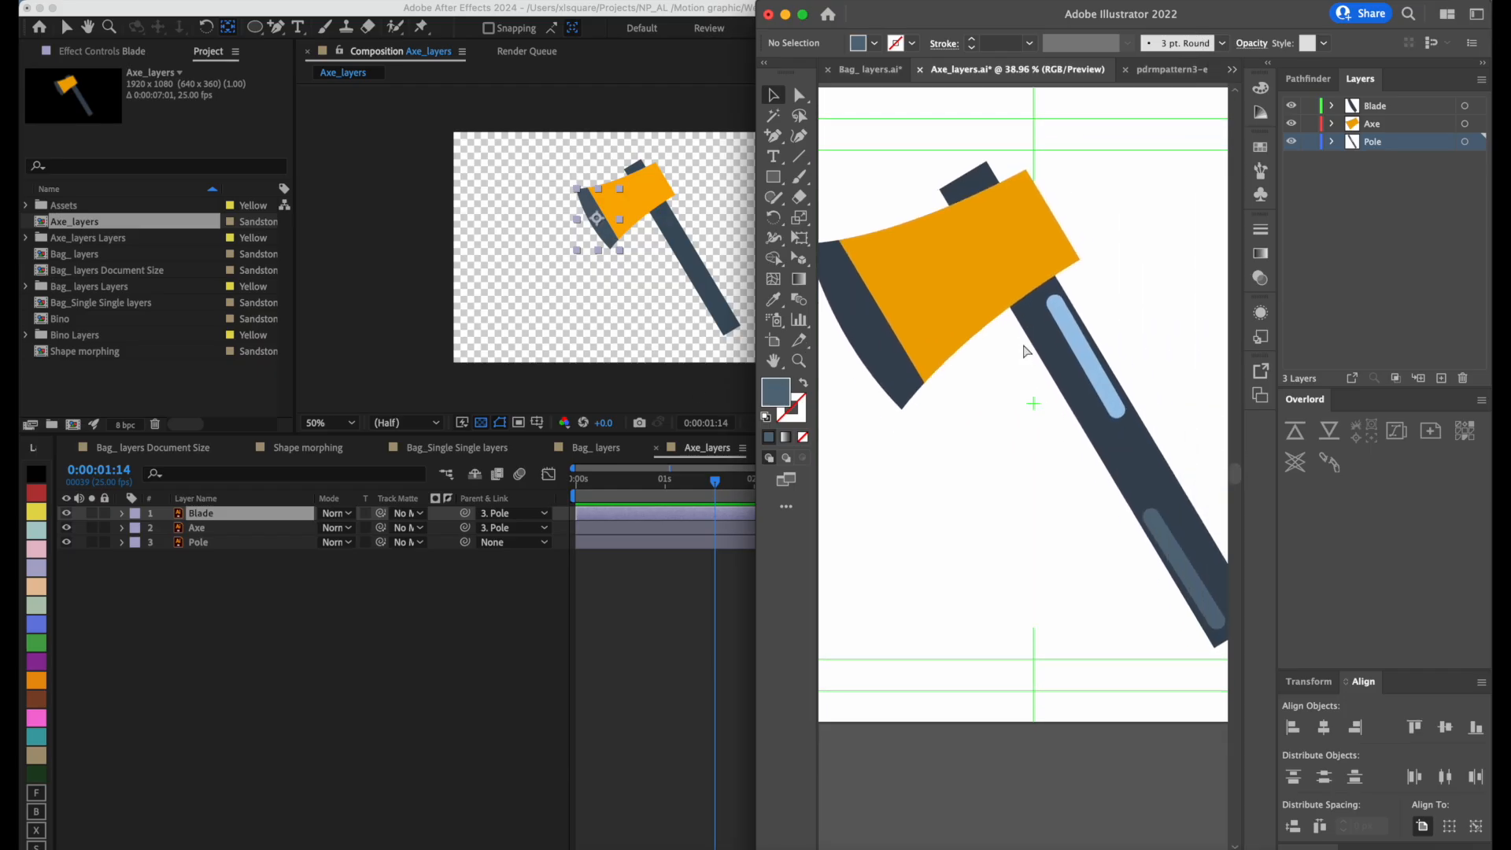
pyautogui.press('super+minus')
pyautogui.press('super+minus')
pyautogui.click(606, 70)
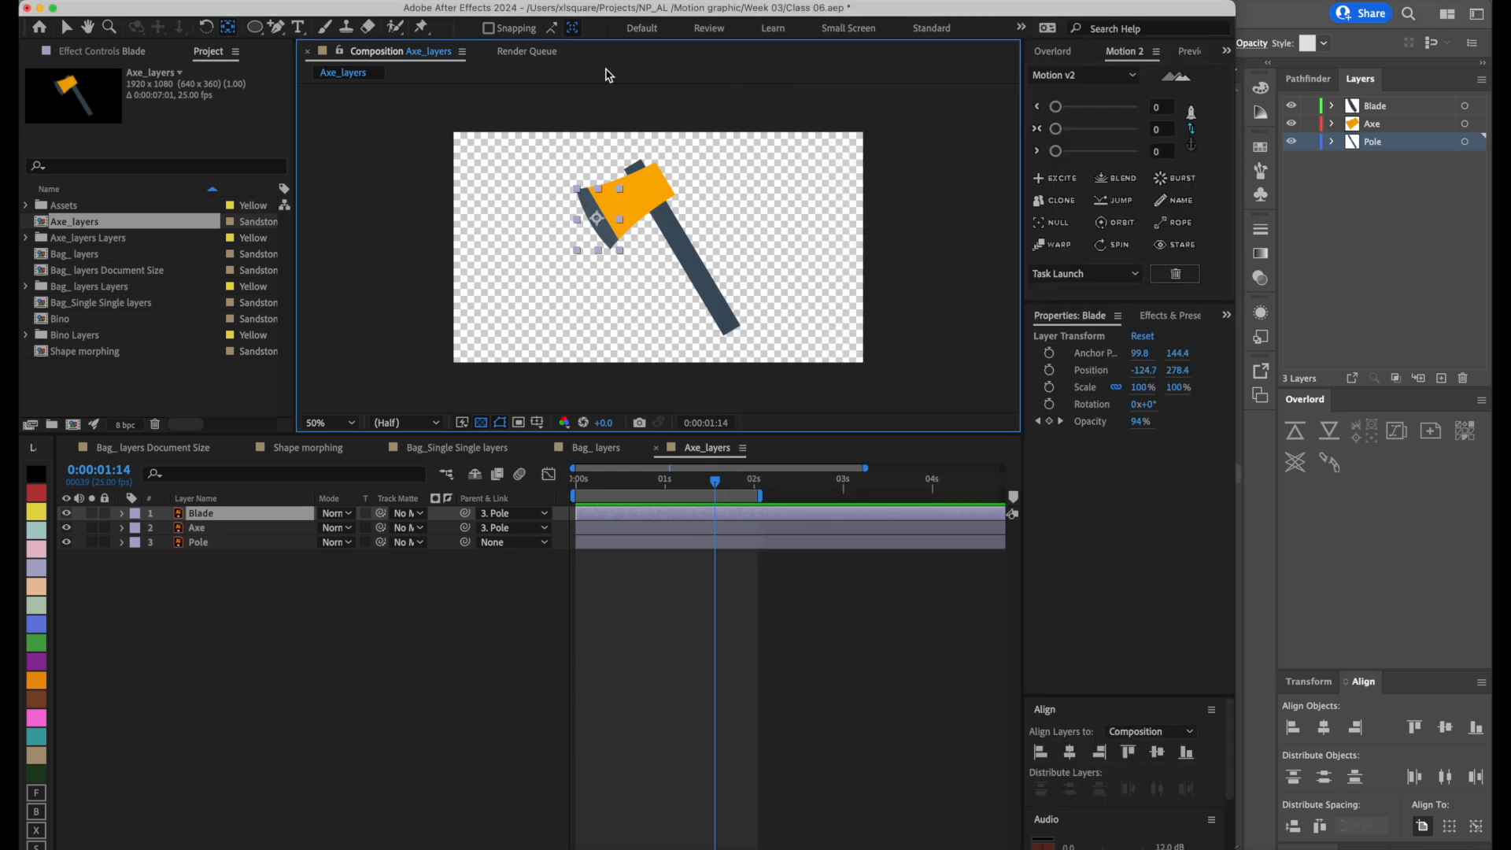
pyautogui.moveTo(1237, 5); pyautogui.dragTo(962, 5)
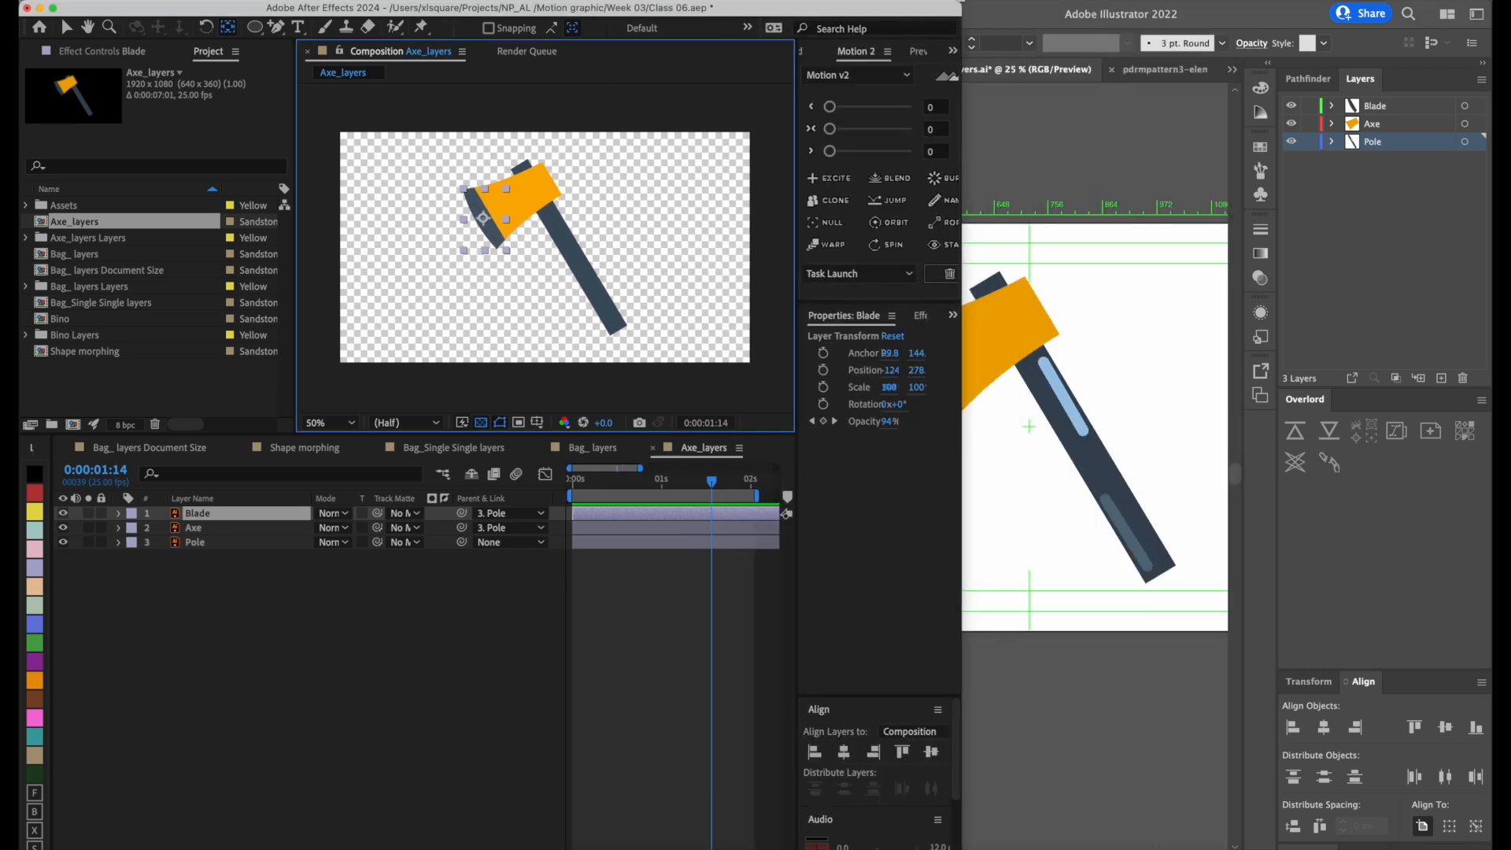
# Save Axe_layers.ai in Illustrator and switch to After Effects to check the updated pole in the composition.
pyautogui.click(1157, 145)
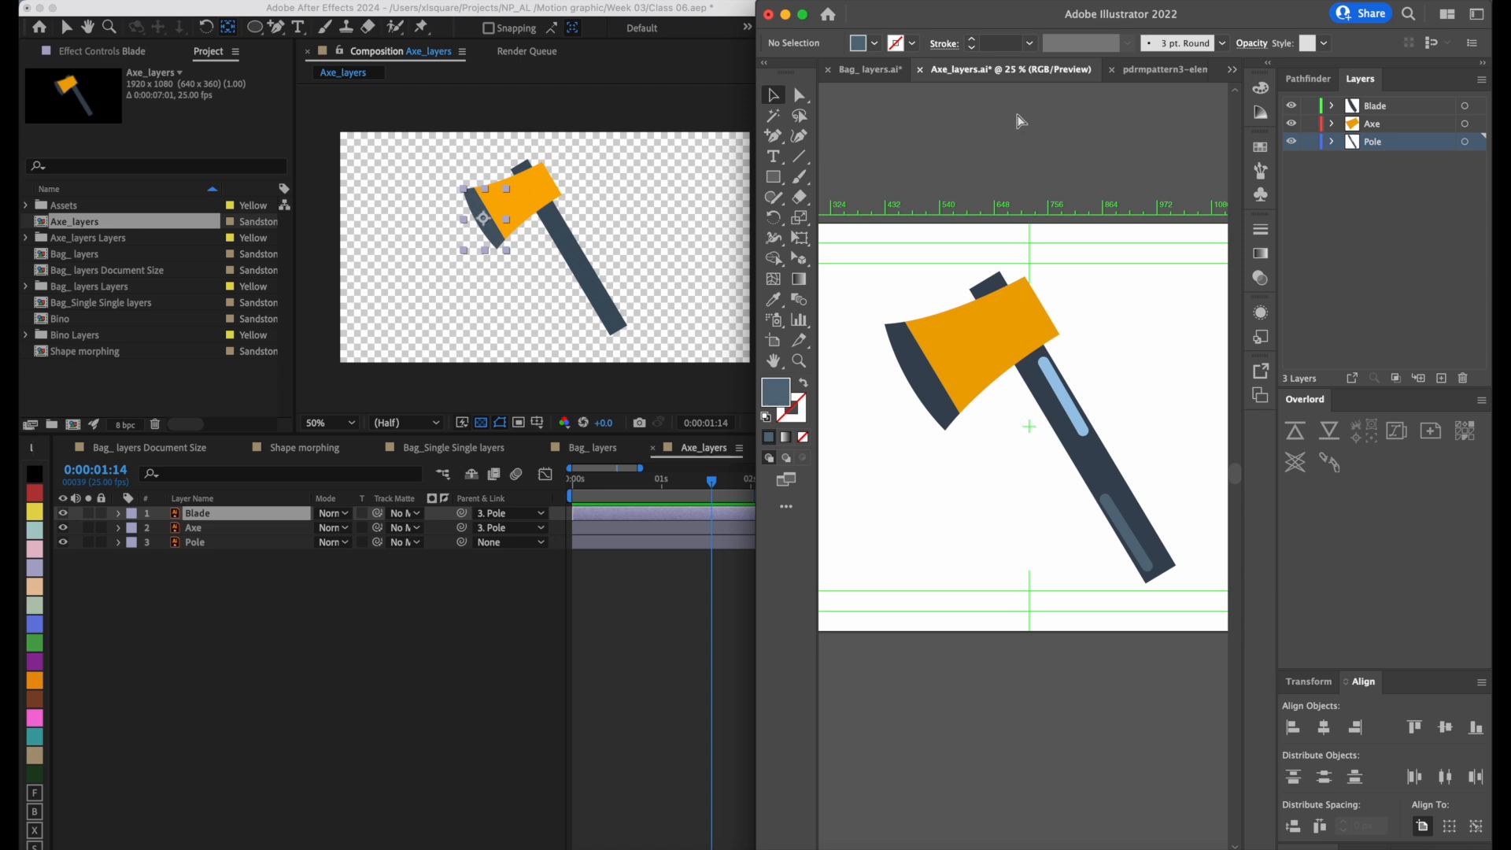
pyautogui.press('super+s')
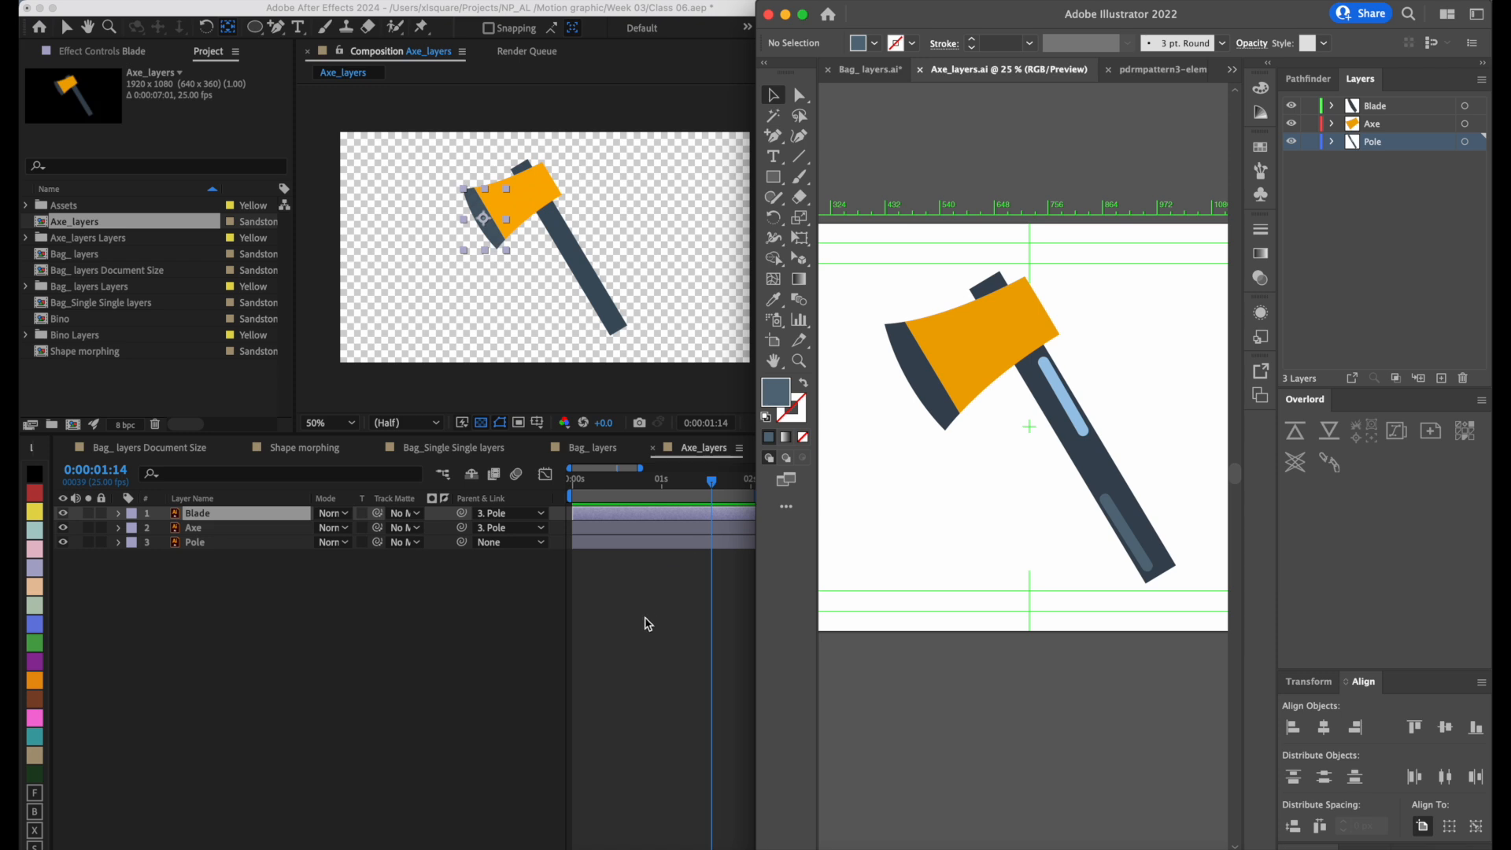
pyautogui.click(647, 624)
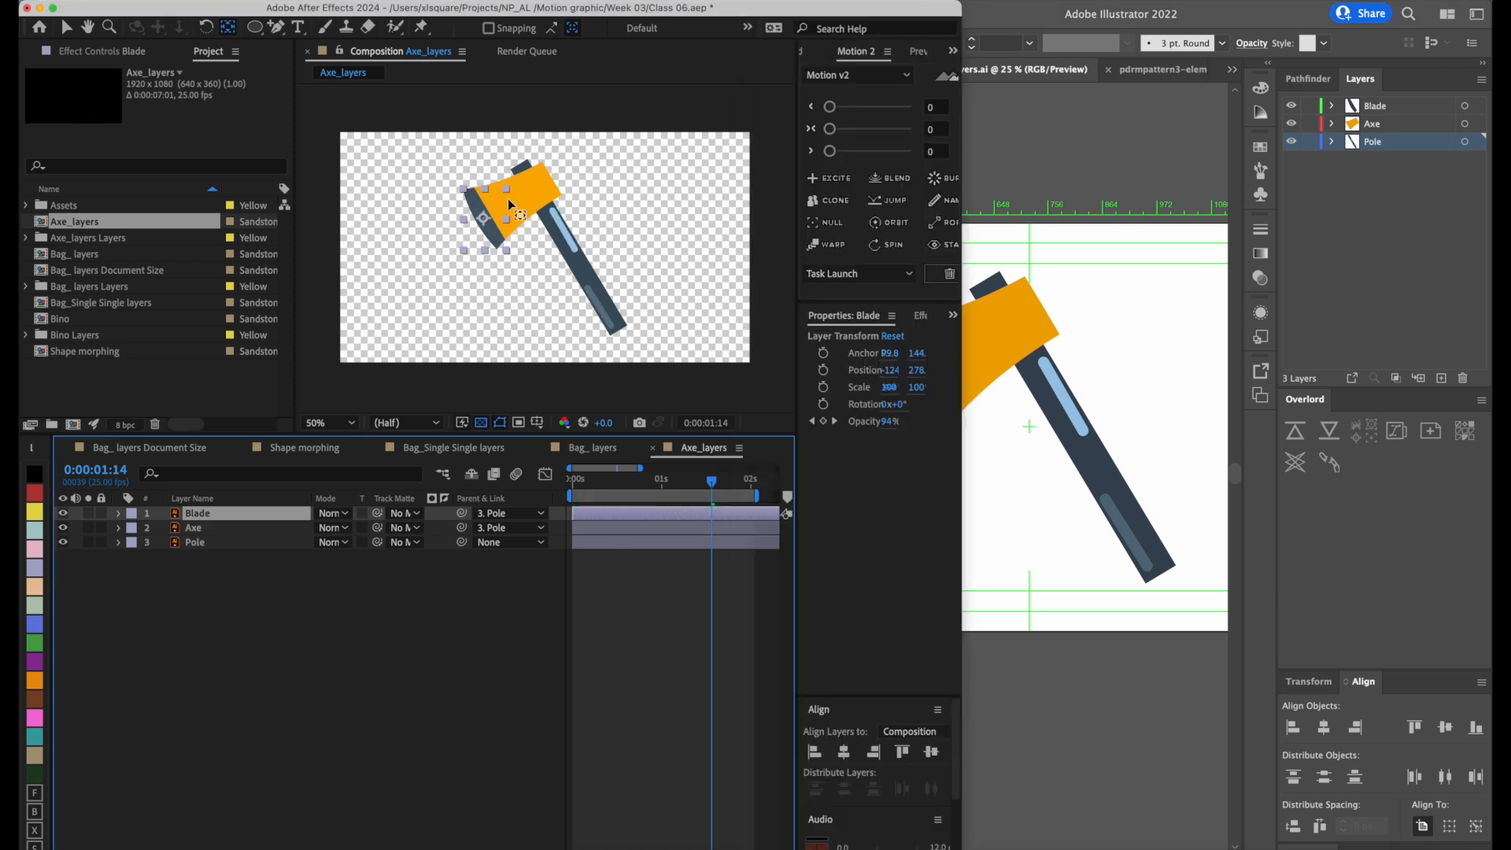
pyautogui.click(1104, 140)
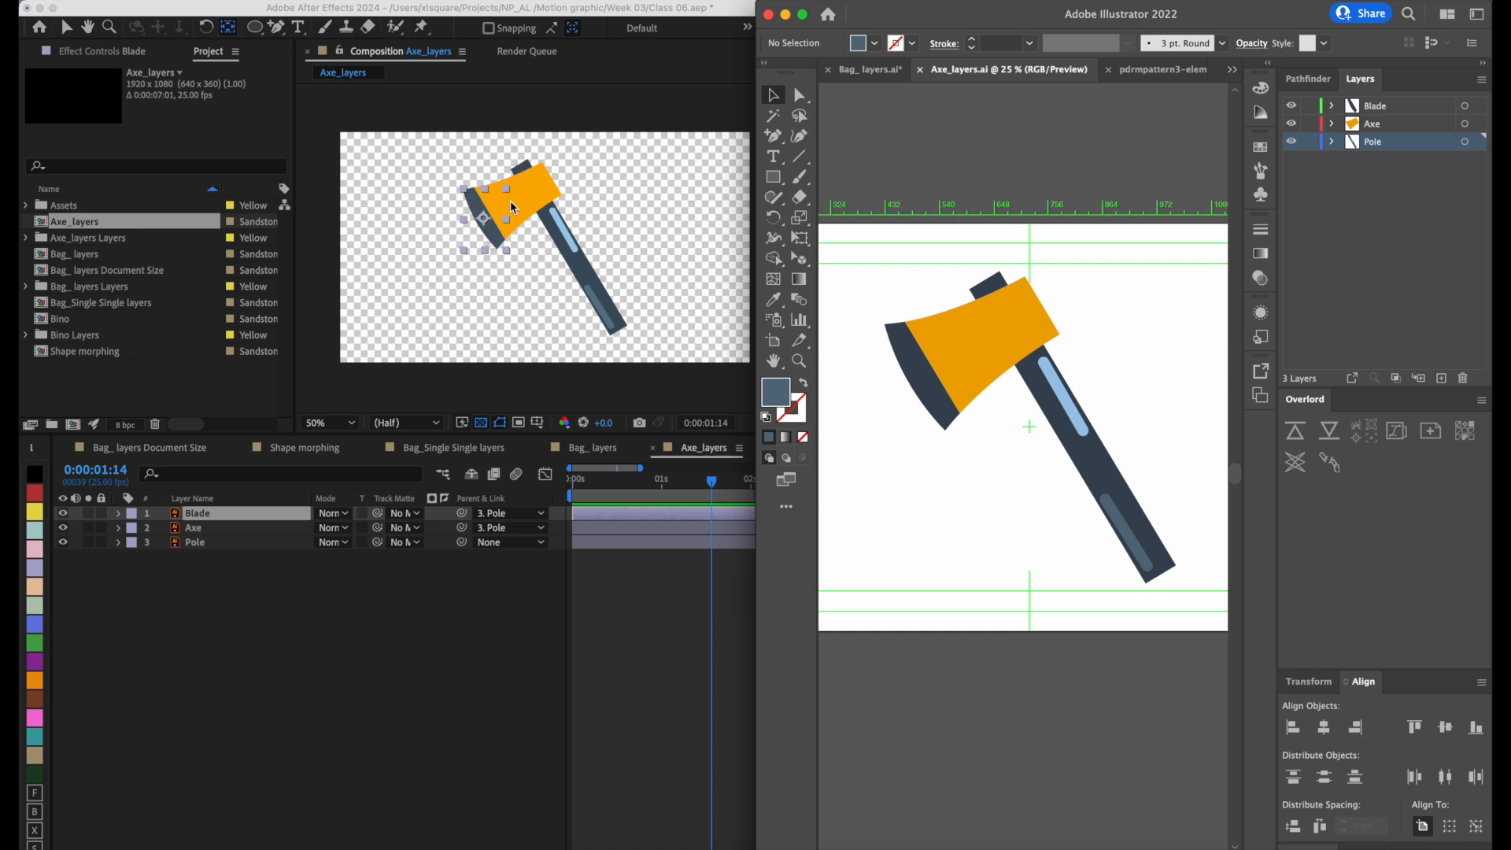
pyautogui.click(668, 179)
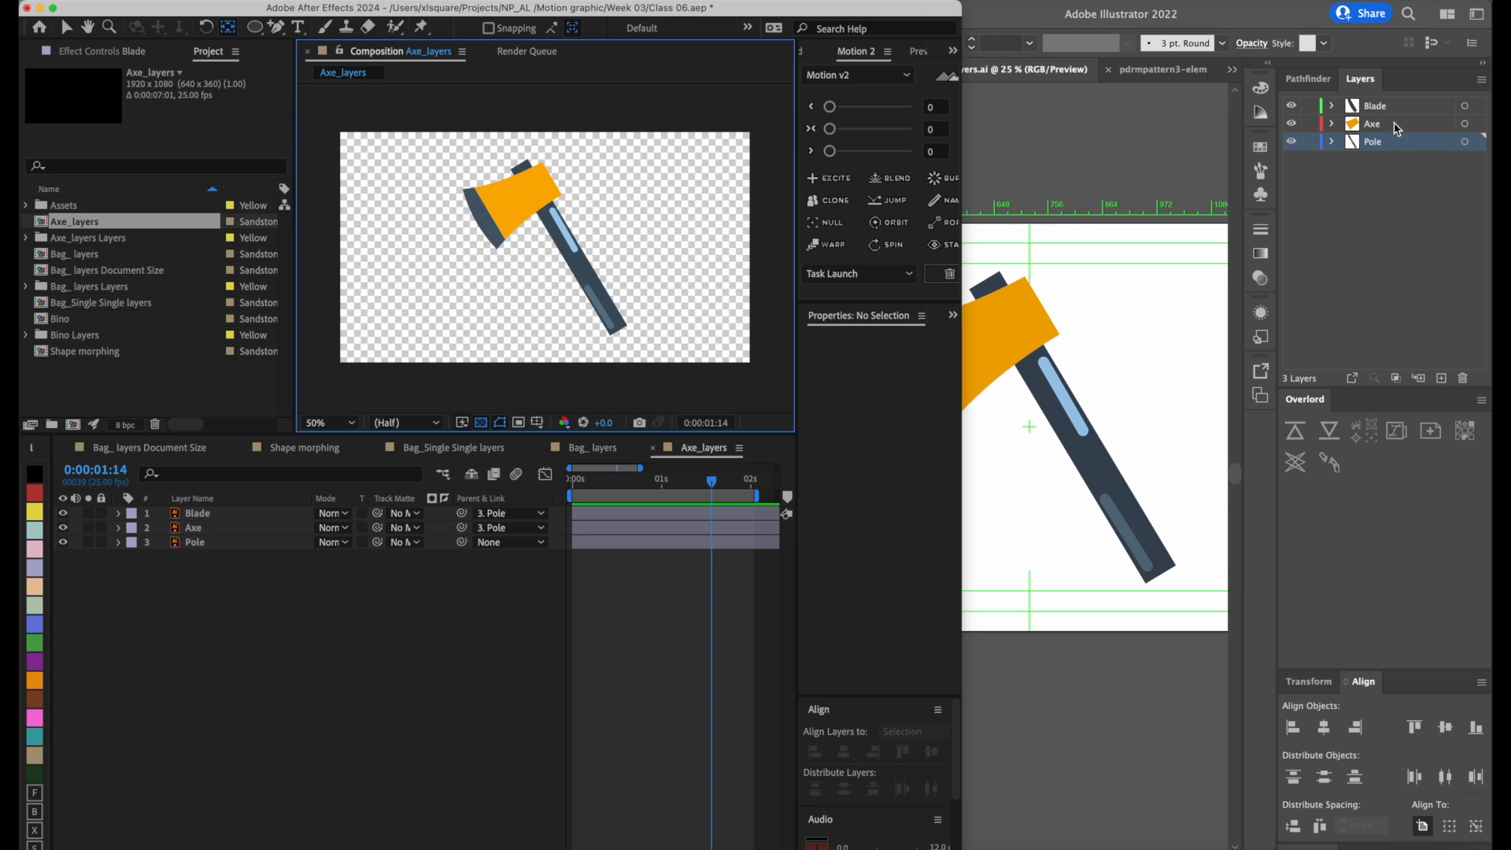
# Add the text "Battle Axe" on the Axe layer in Illustrator, enlarged and rotated along the edge of the blade.
pyautogui.click(1397, 128)
pyautogui.click(1369, 128)
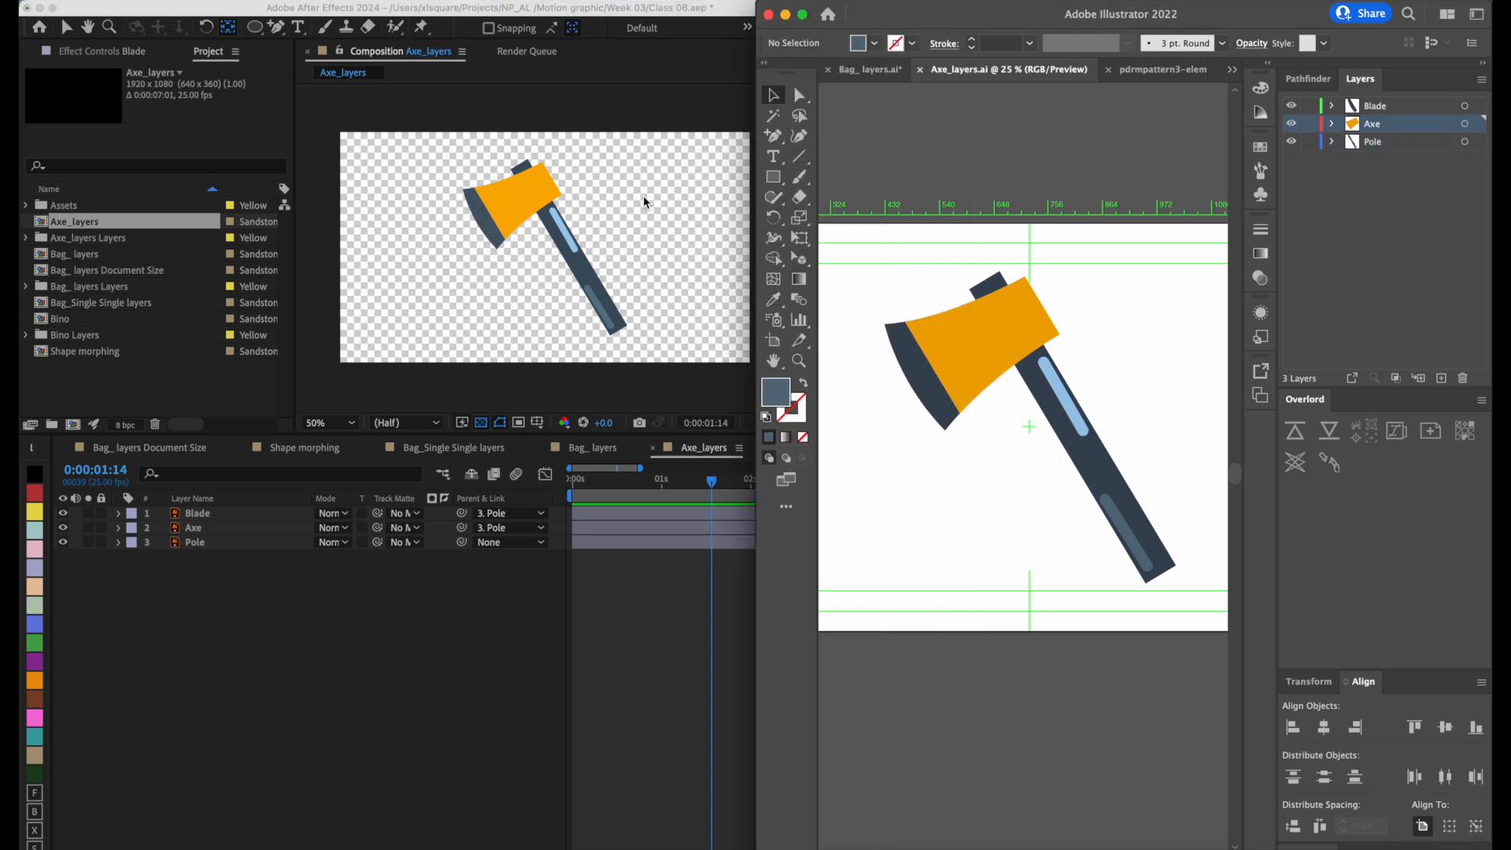
pyautogui.press('t')
pyautogui.click(978, 333)
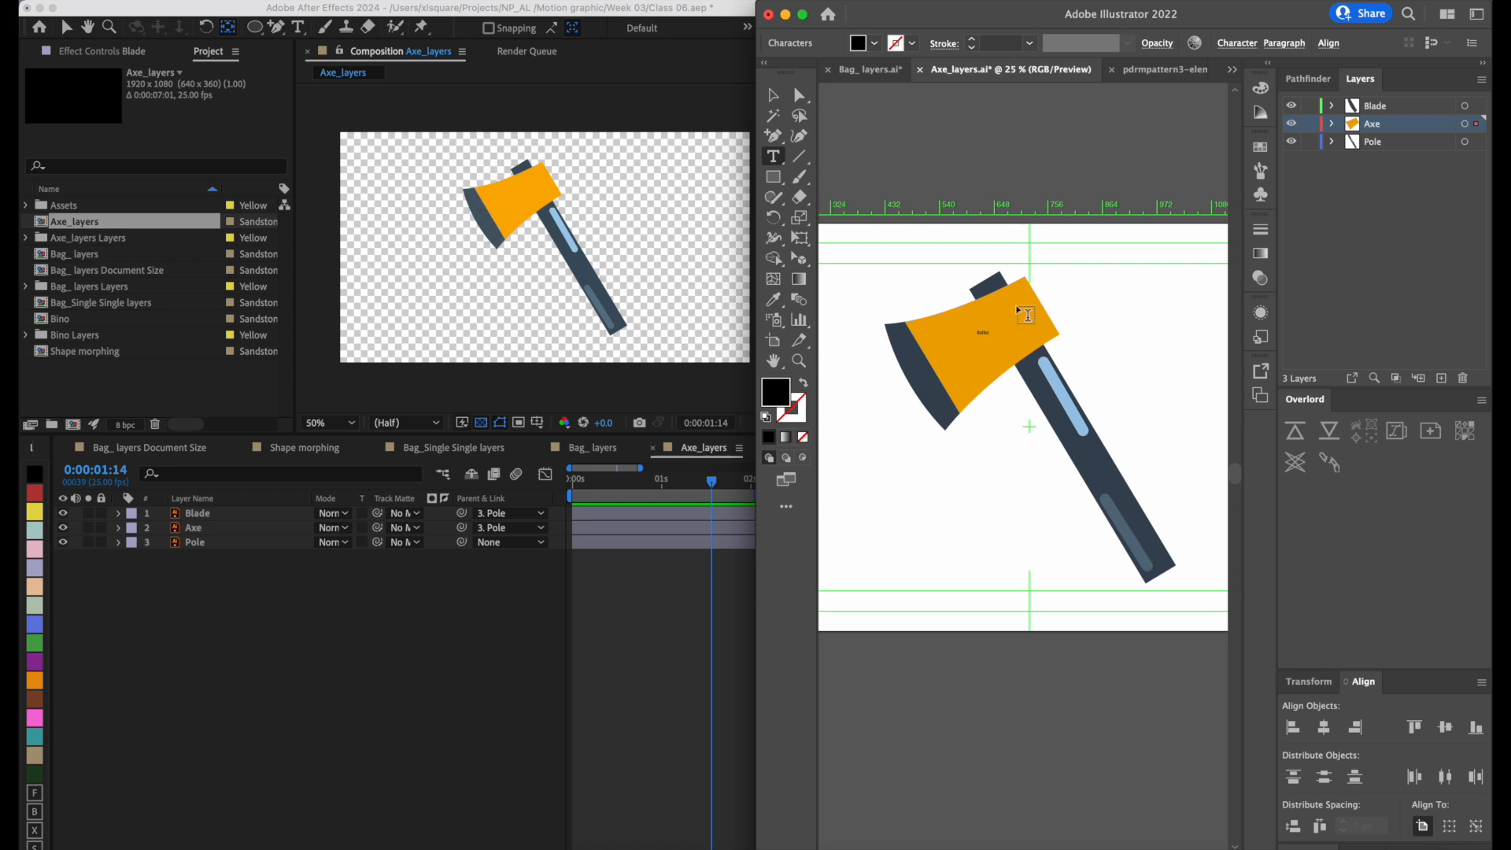
pyautogui.press('Escape')
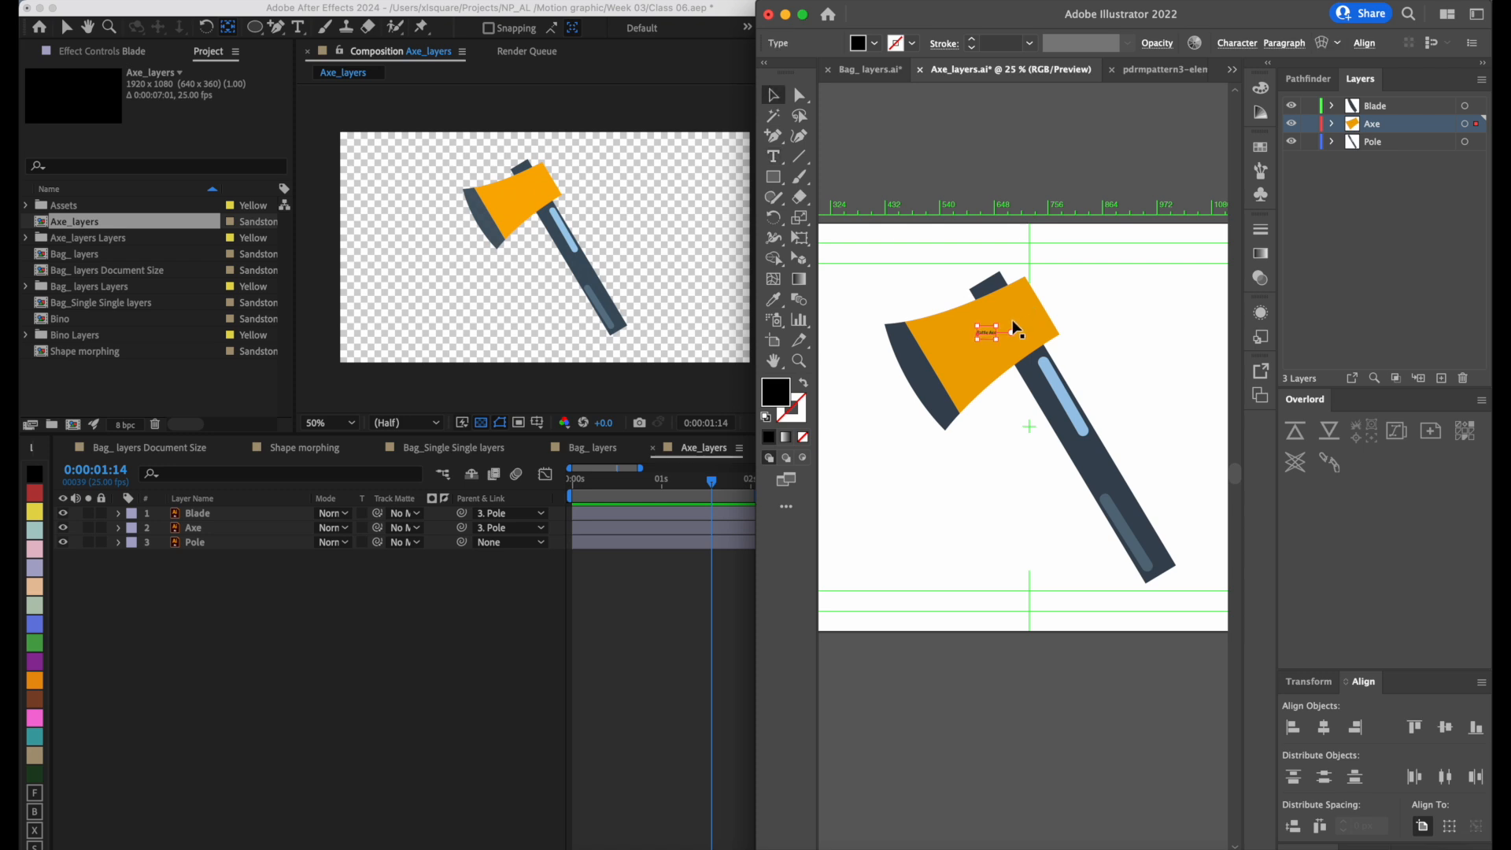
pyautogui.moveTo(998, 329); pyautogui.dragTo(952, 367)
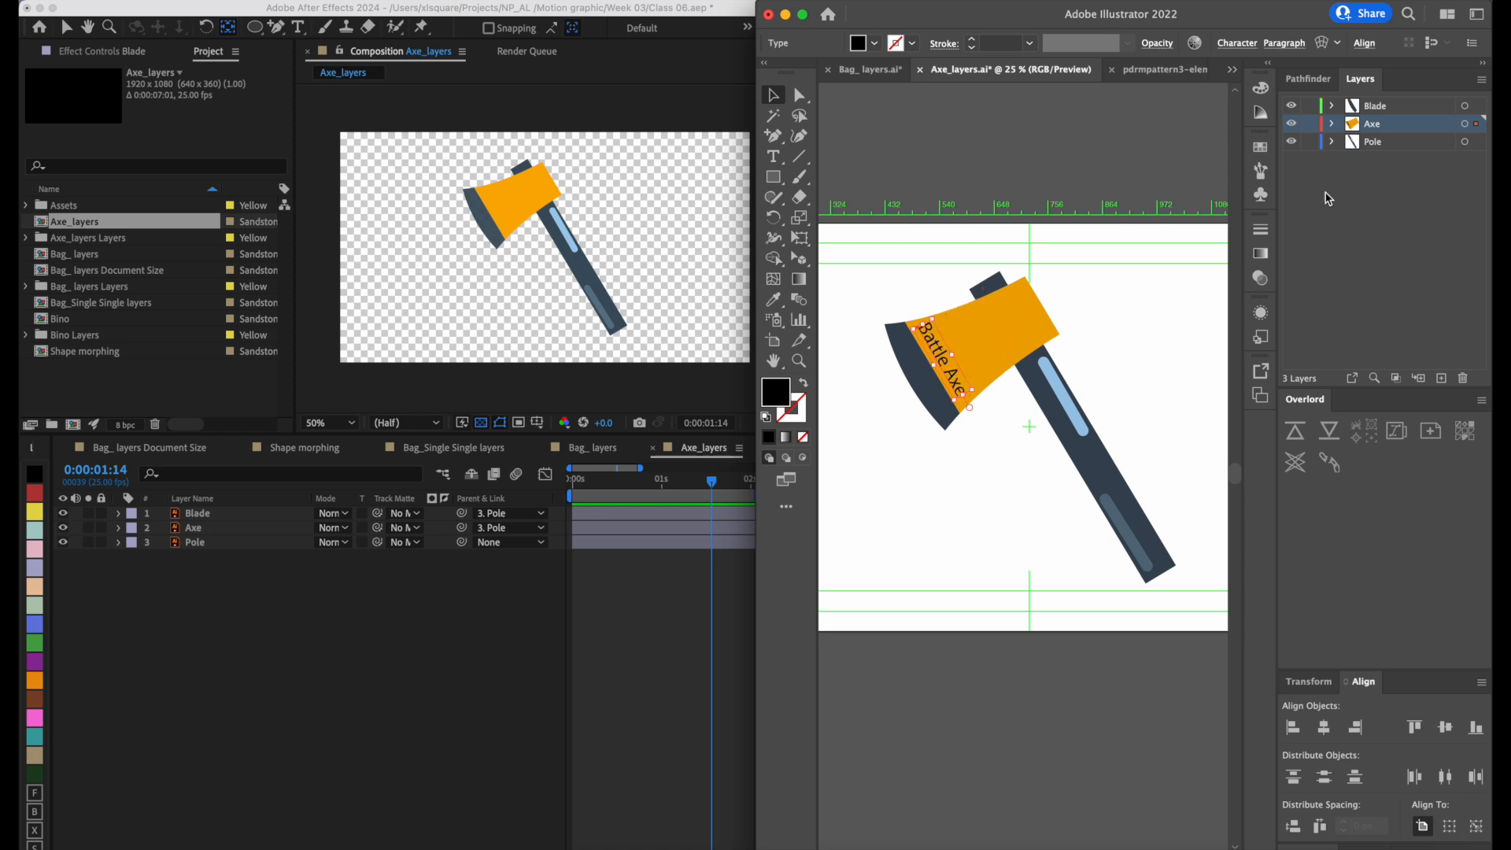
# Save Axe_layers.ai, switch to After Effects and expand the Axe layer to inspect its contents.
pyautogui.click(1424, 225)
pyautogui.press('super+s')
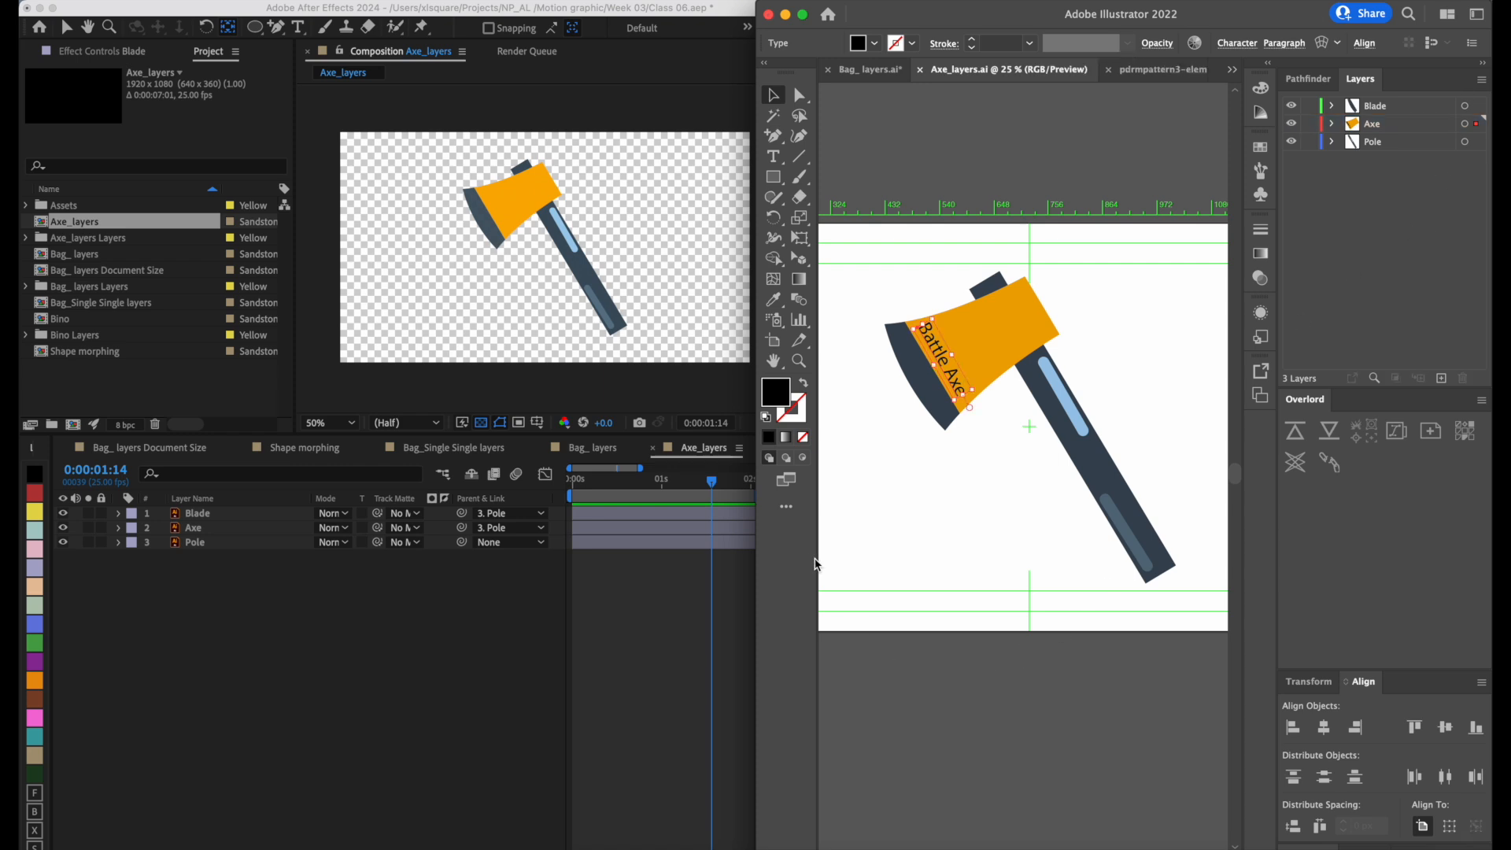
pyautogui.click(255, 622)
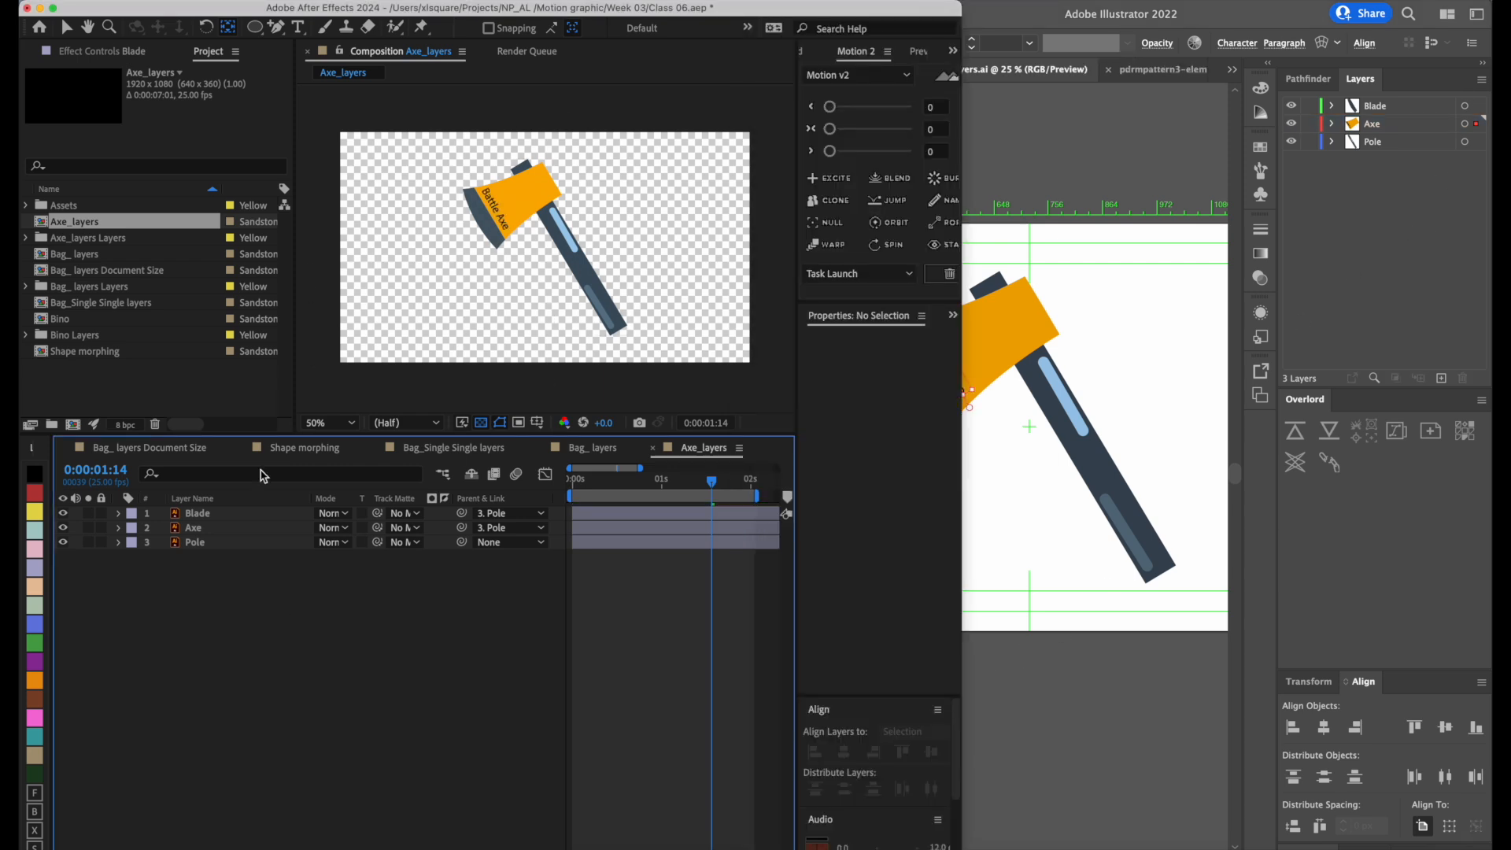
pyautogui.click(227, 528)
pyautogui.click(118, 528)
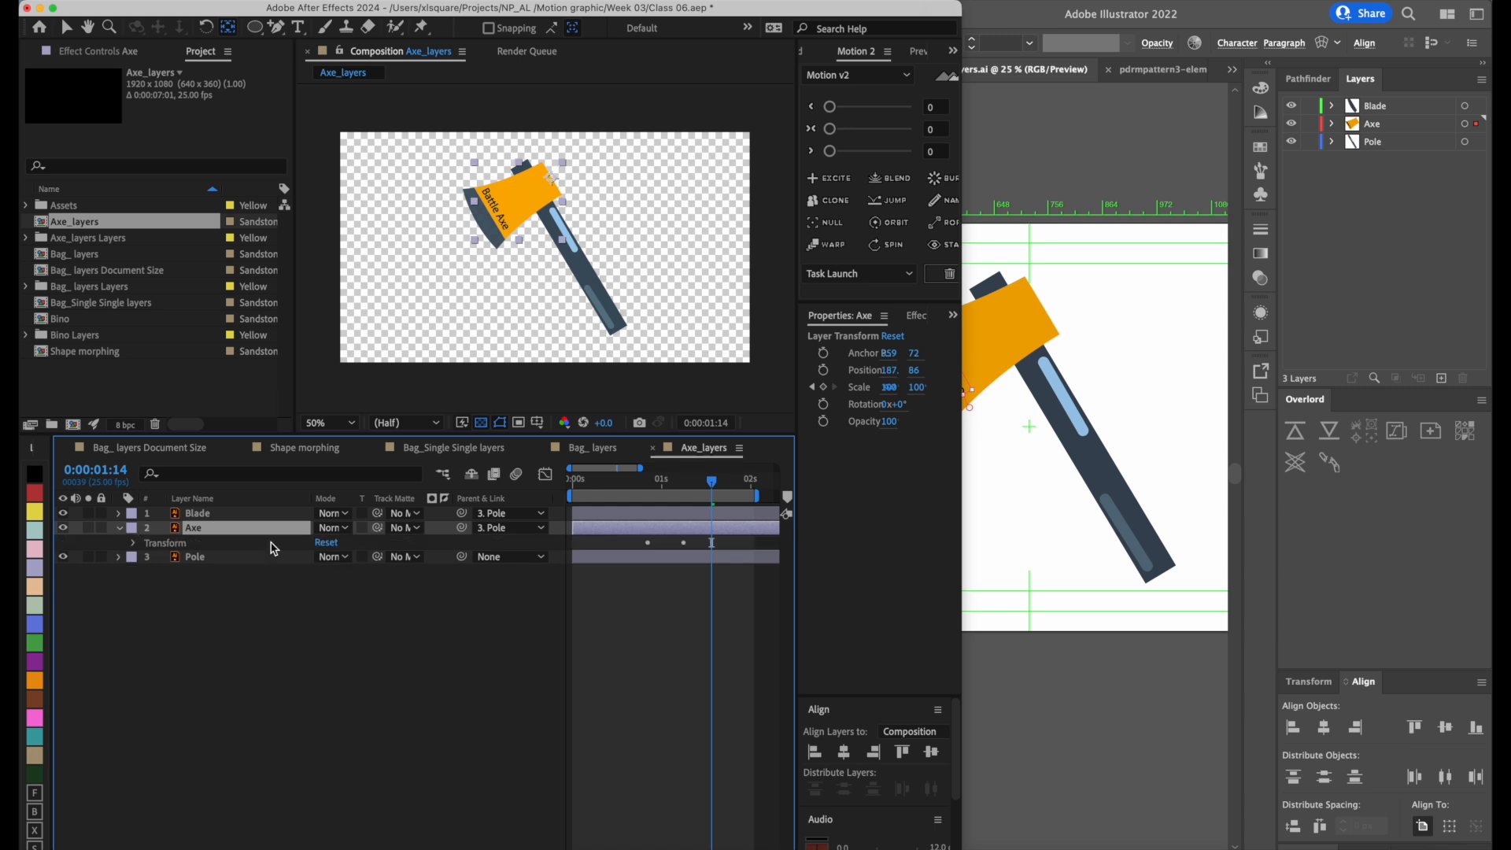
pyautogui.click(129, 533)
pyautogui.click(342, 623)
# Create a new layer above Axe in Illustrator, put the "Battle Axe" text on it and save the file.
pyautogui.click(1409, 208)
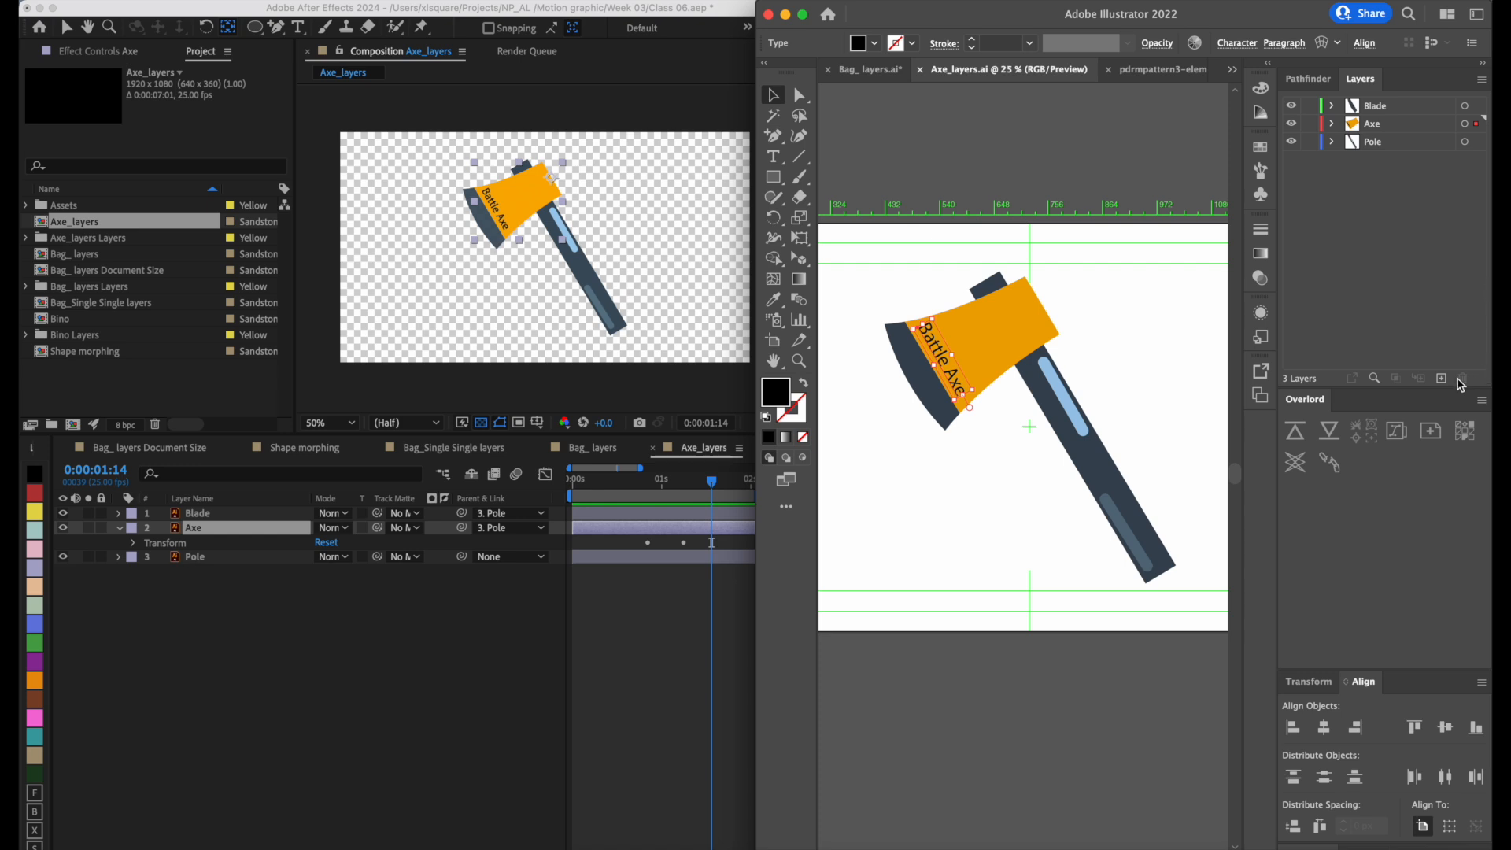
pyautogui.click(1440, 378)
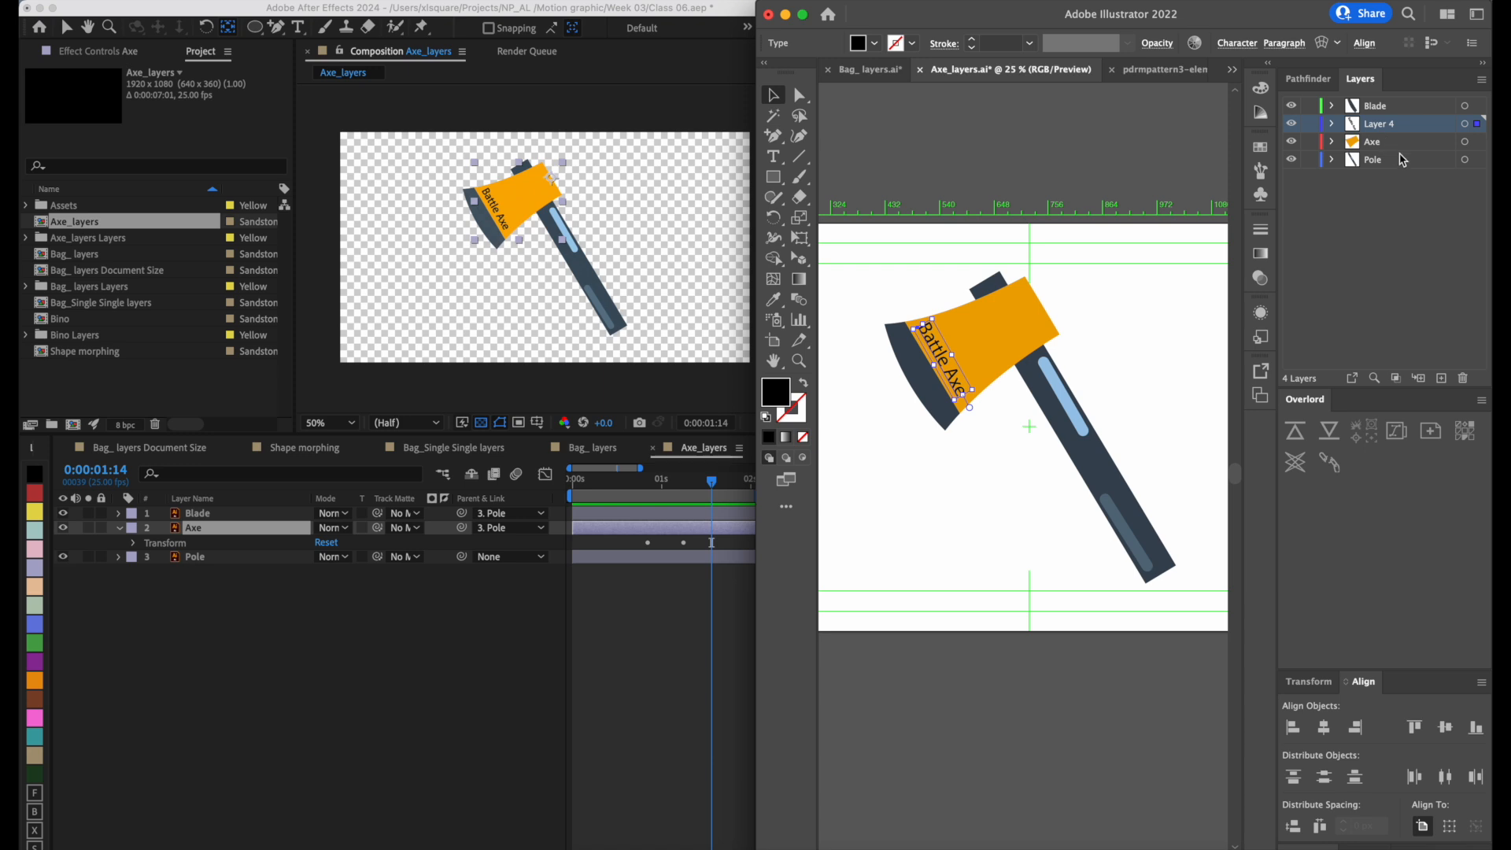
pyautogui.click(1400, 269)
pyautogui.press('super+s')
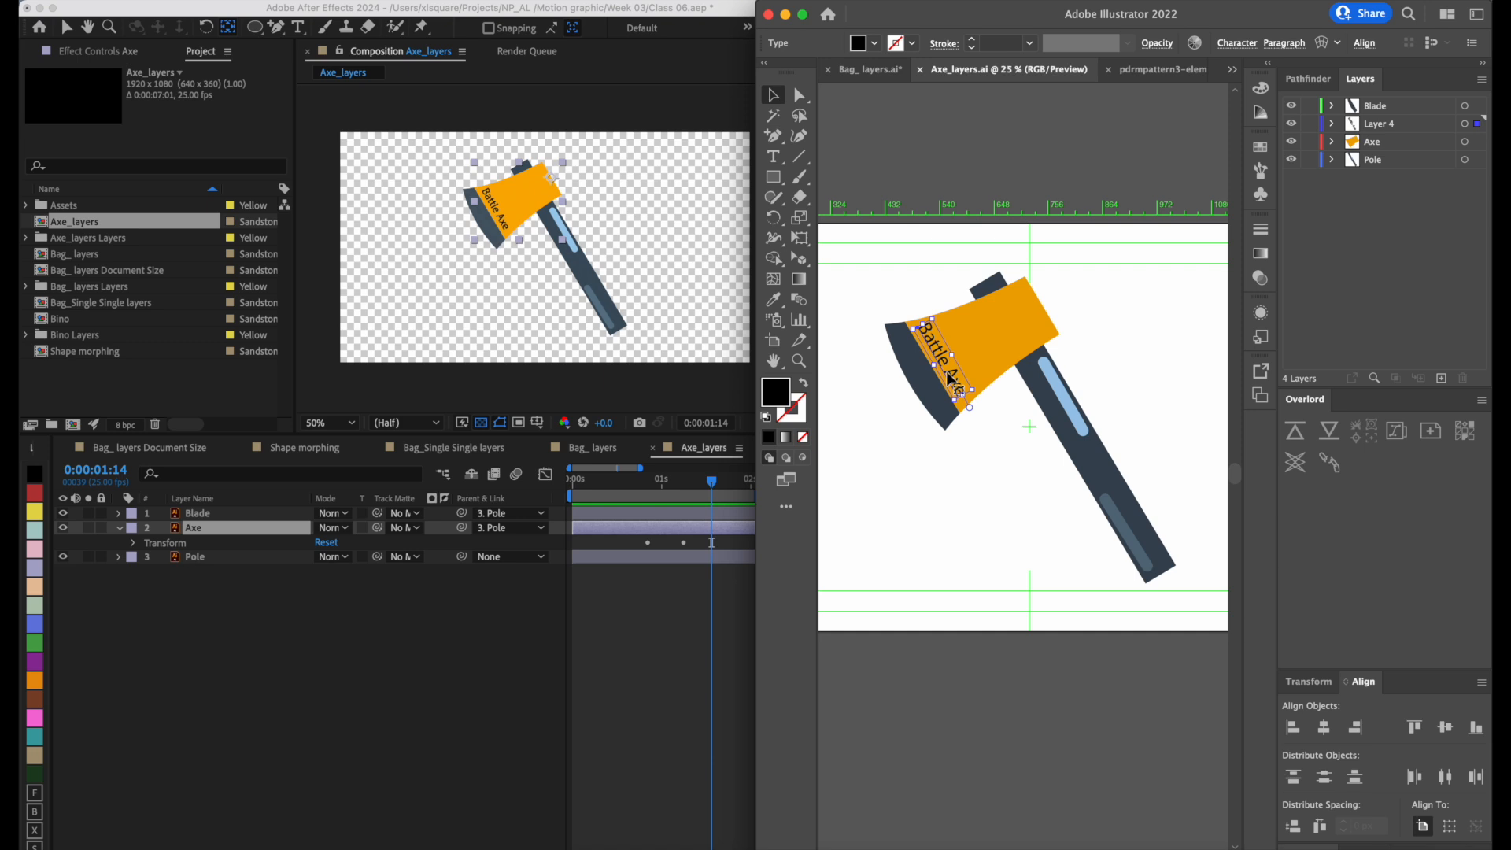
# Hide Layer 4 to check its effect in After Effects, and show it again with Axe_layers.ai saved.
pyautogui.click(1292, 125)
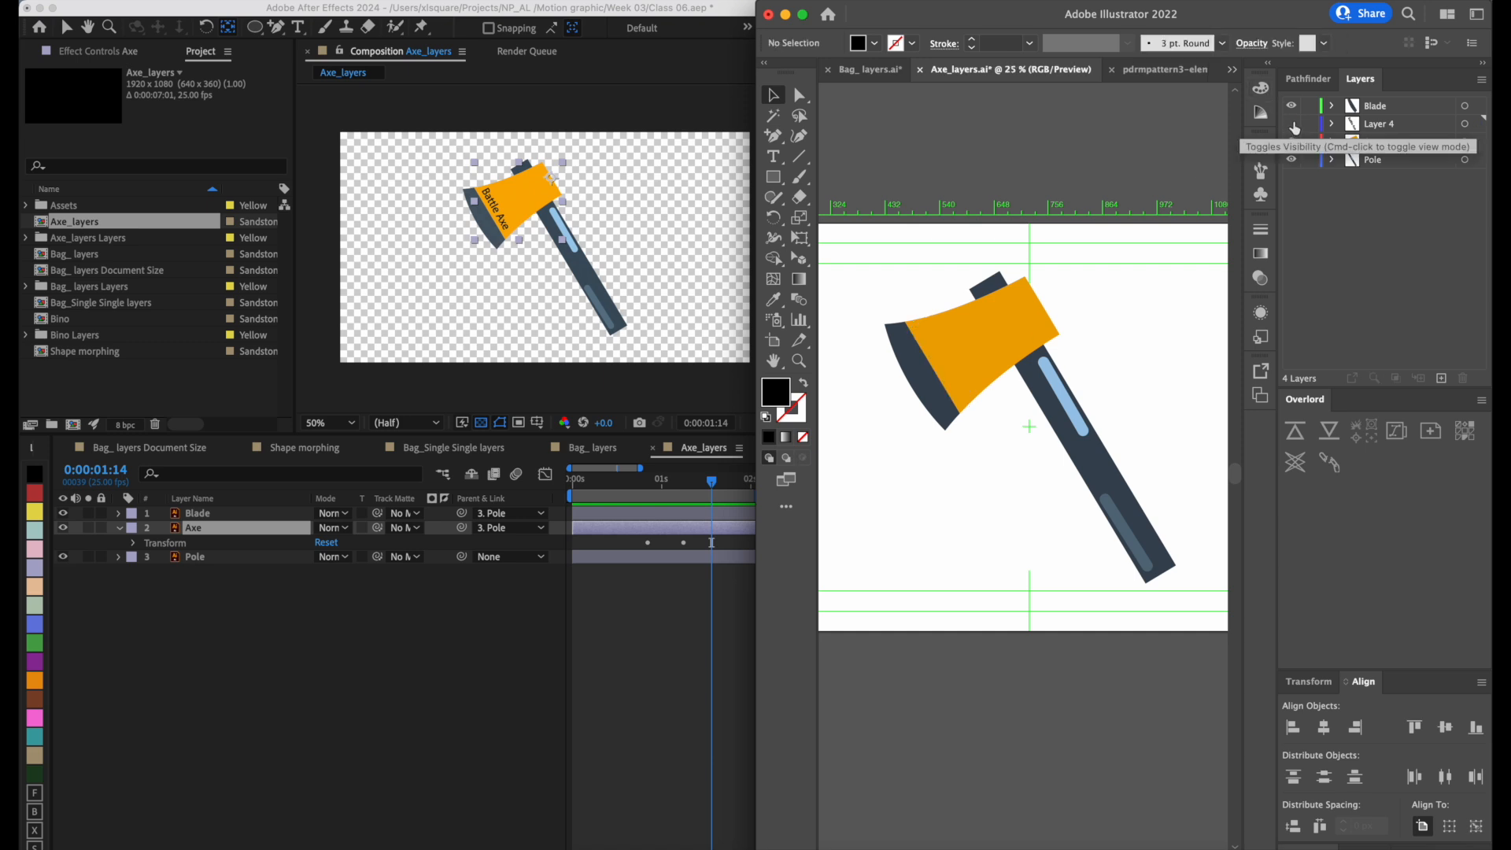
pyautogui.click(318, 629)
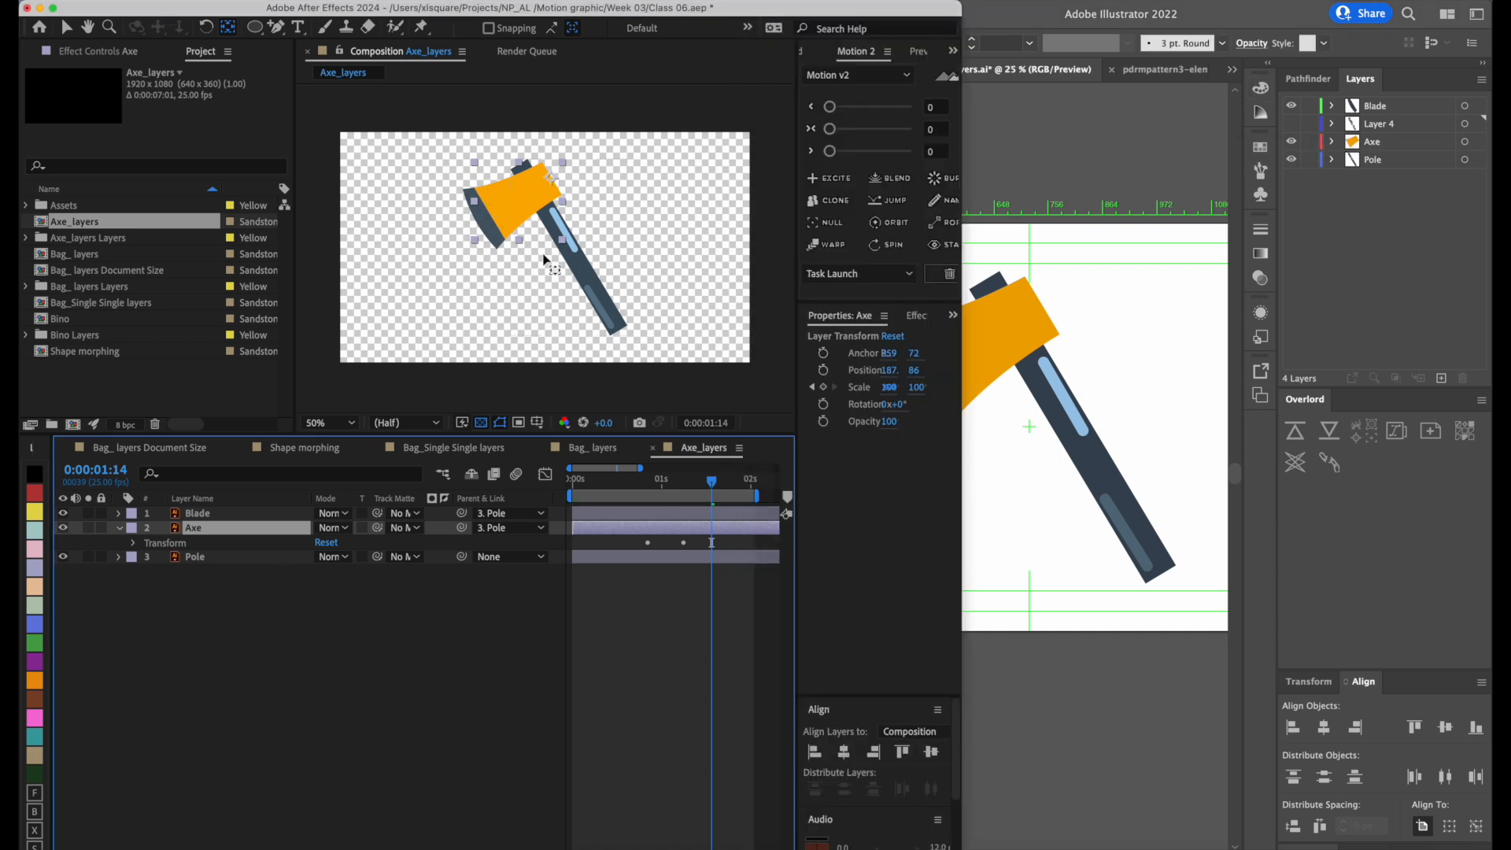
pyautogui.click(1290, 128)
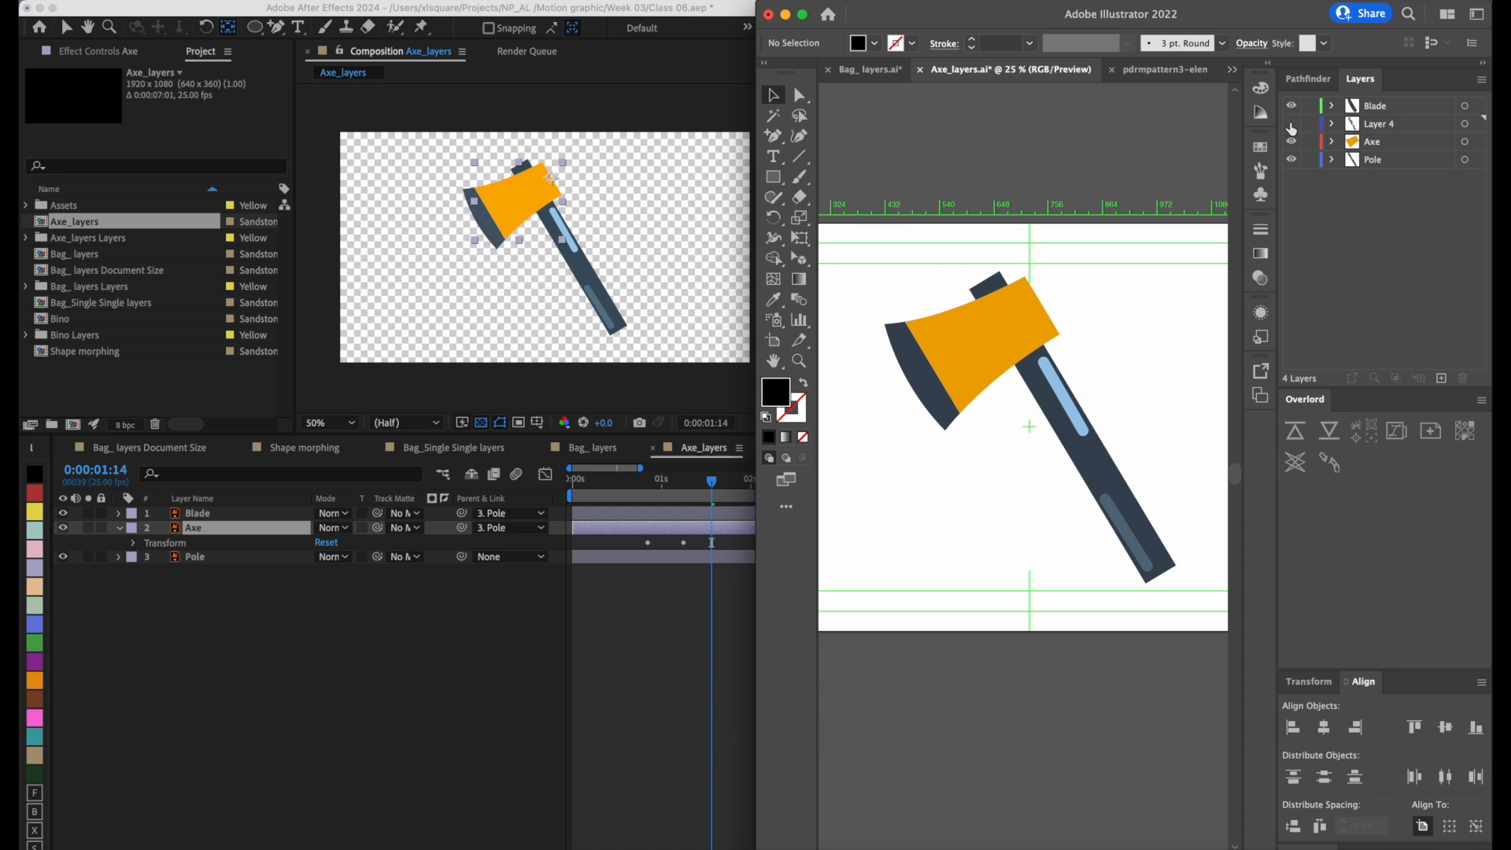
pyautogui.click(1291, 125)
pyautogui.press('super+s')
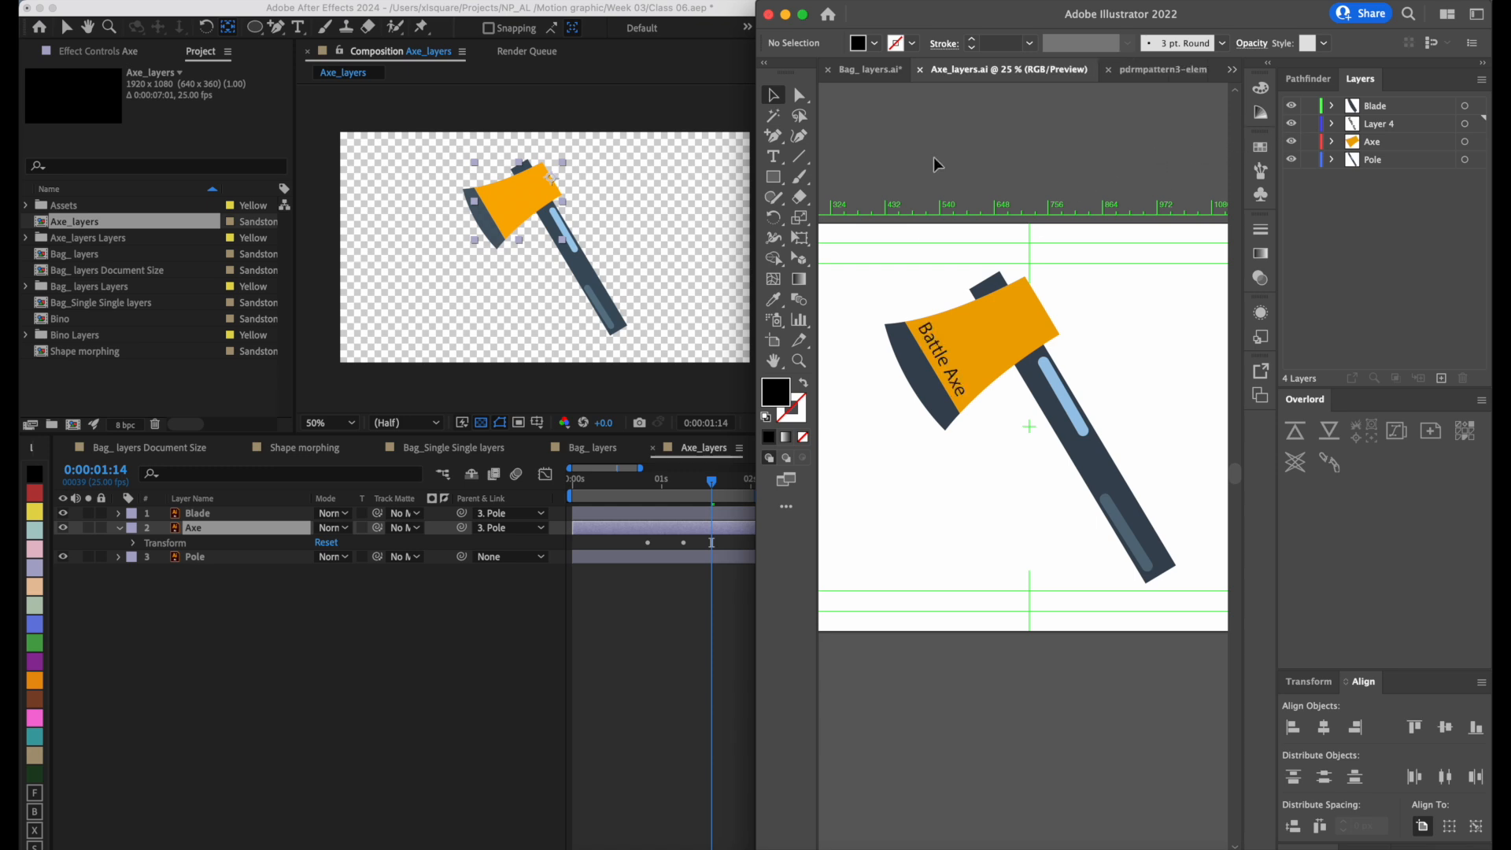
pyautogui.click(206, 655)
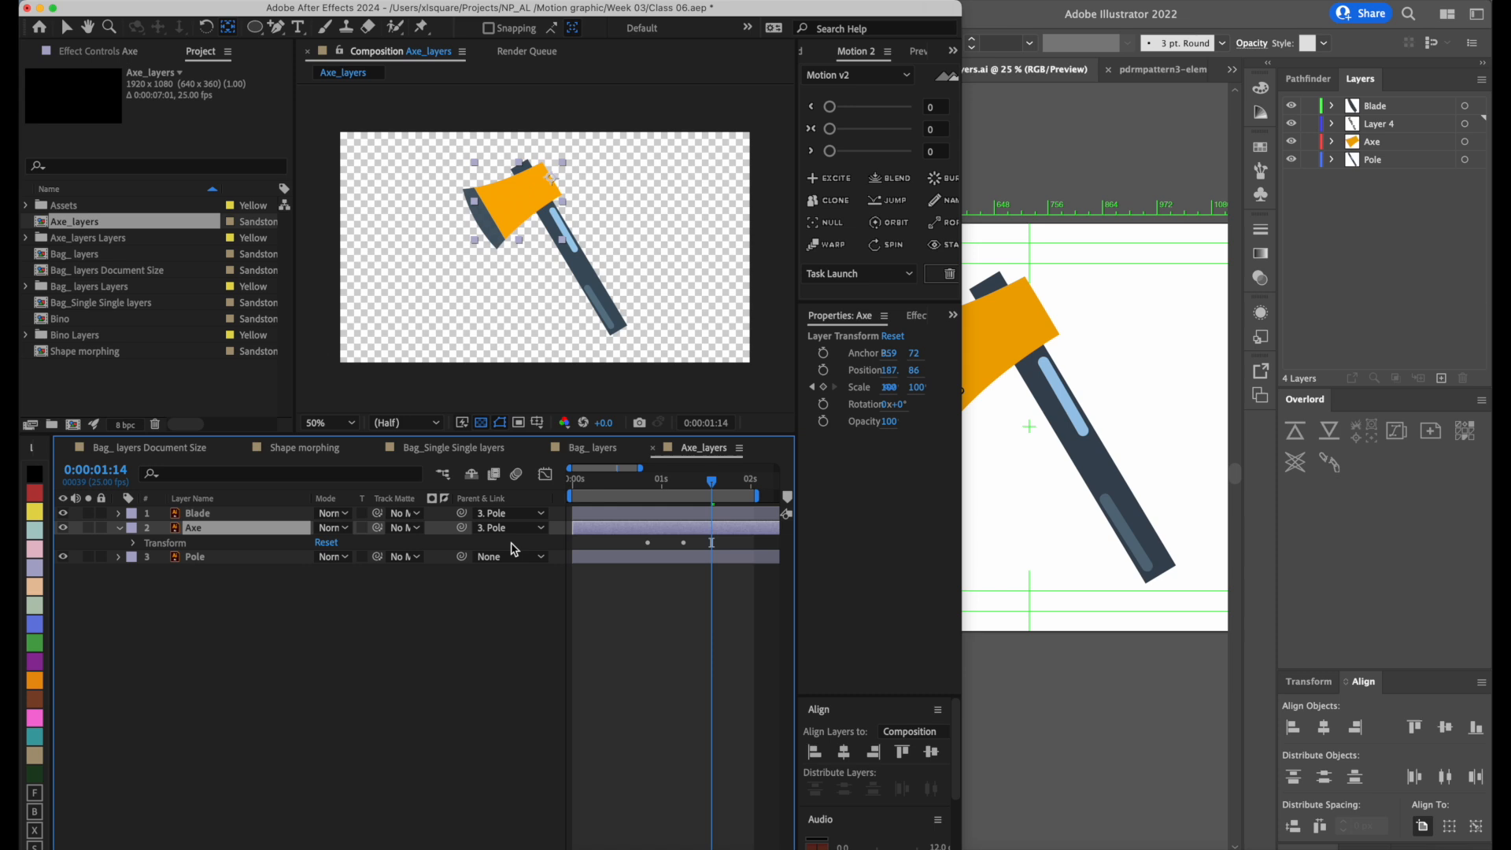
# Compare Illustrator's Layer 4 and its neighbouring layers with the Axe, Blade and Pole footage in the After Effects Axe_layers Layers folder.
pyautogui.click(1118, 166)
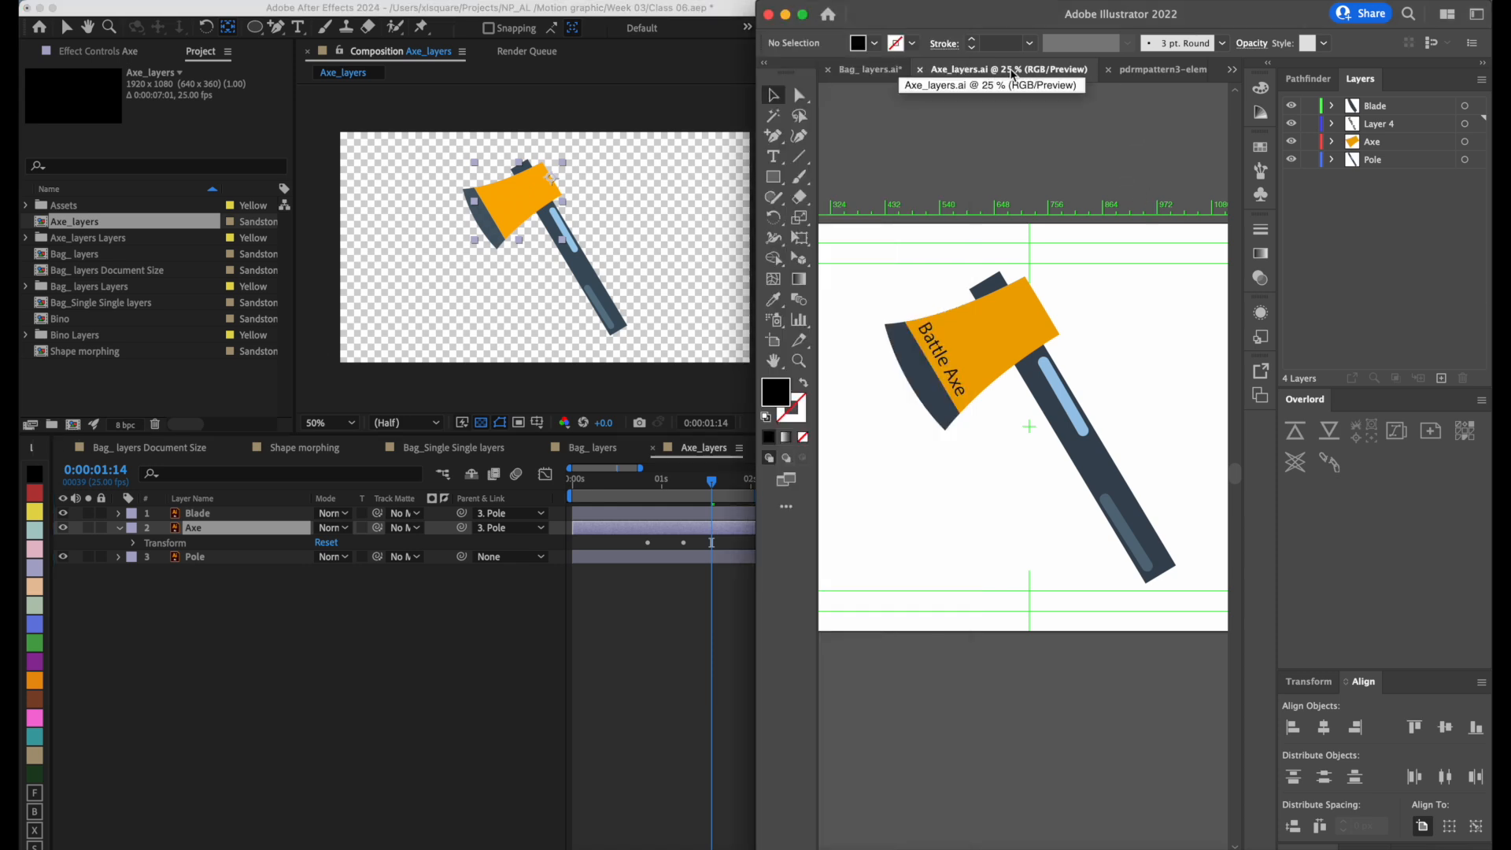
pyautogui.click(1396, 124)
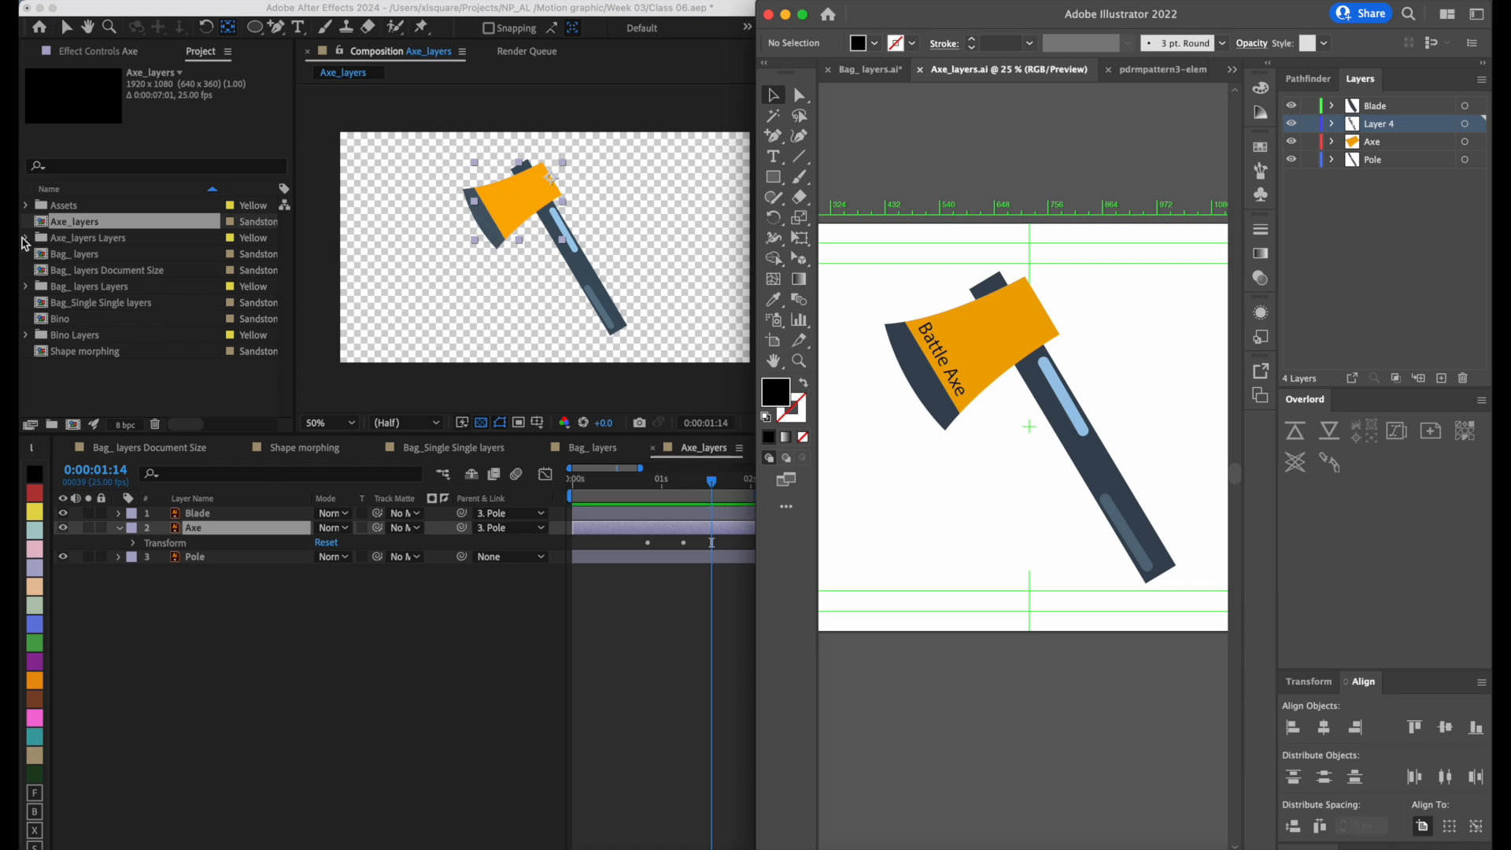
pyautogui.click(25, 239)
pyautogui.click(24, 238)
pyautogui.click(118, 288)
pyautogui.click(118, 273)
pyautogui.click(125, 254)
pyautogui.click(123, 289)
pyautogui.click(128, 273)
pyautogui.click(134, 254)
pyautogui.click(140, 287)
pyautogui.click(143, 272)
pyautogui.click(140, 254)
pyautogui.click(144, 273)
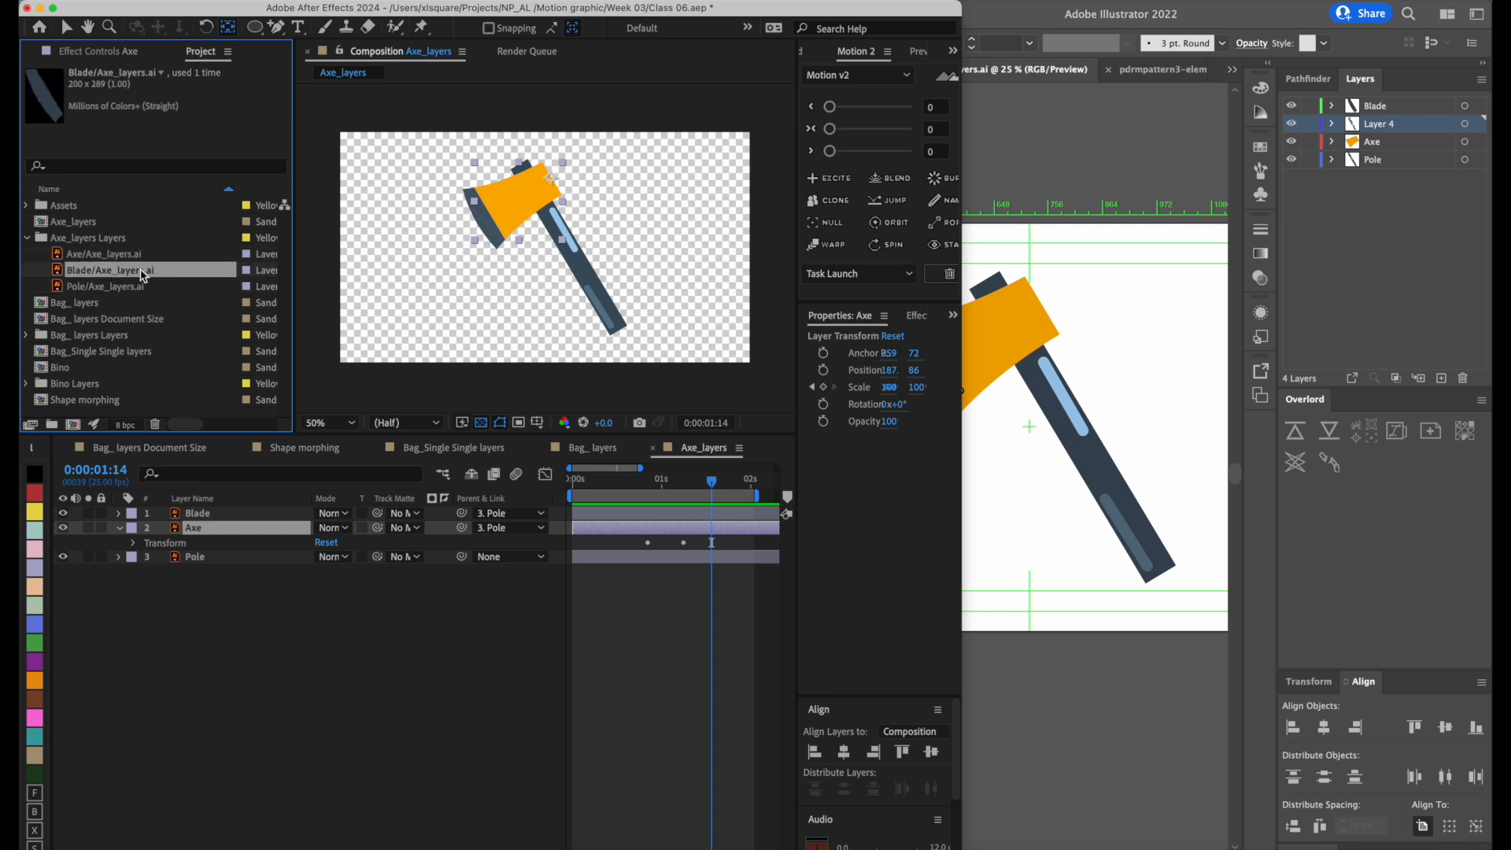
pyautogui.click(143, 293)
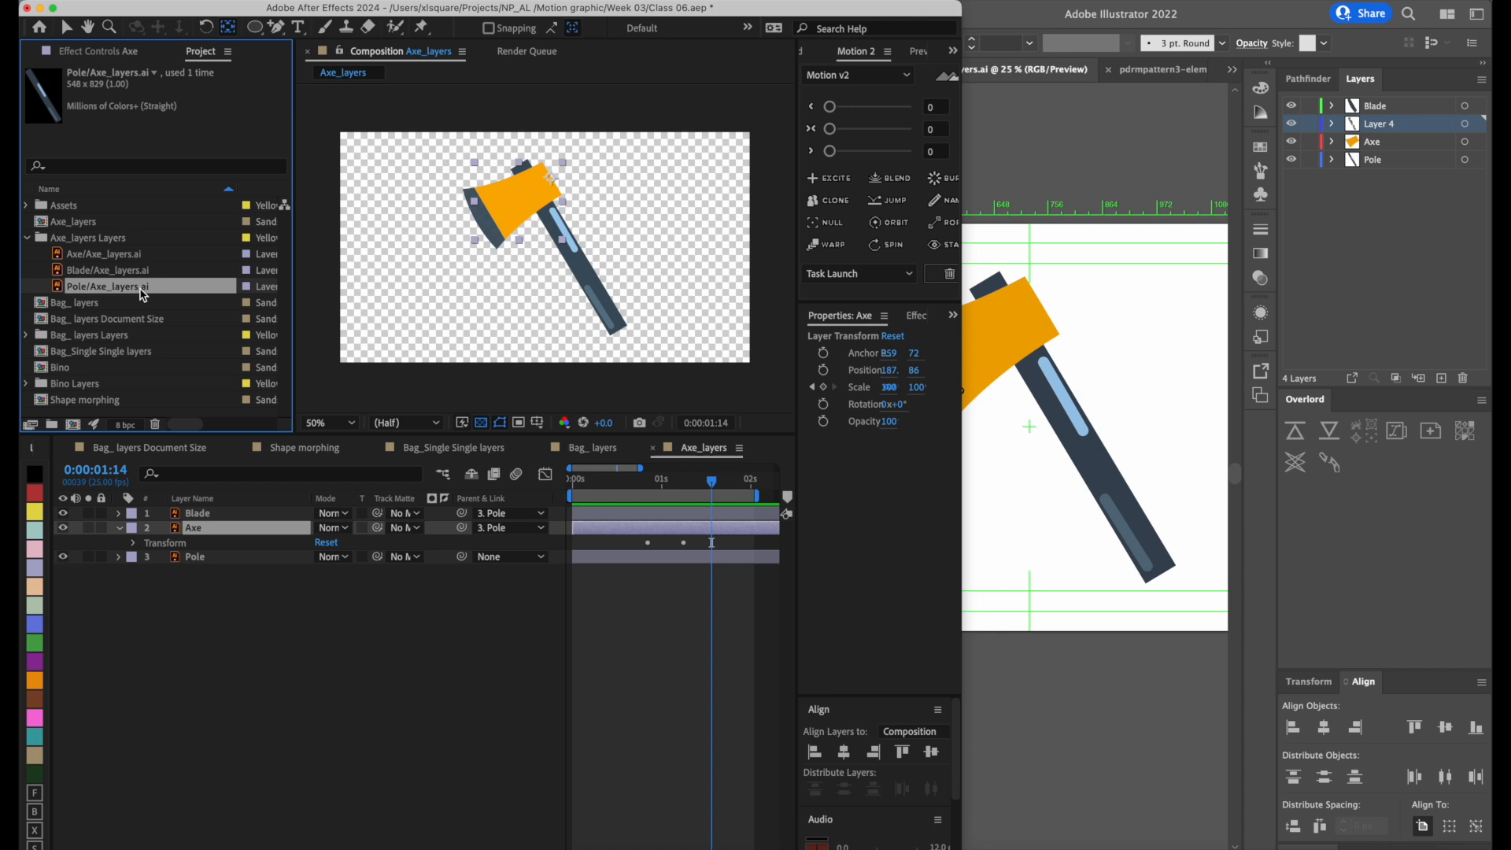
pyautogui.click(1436, 258)
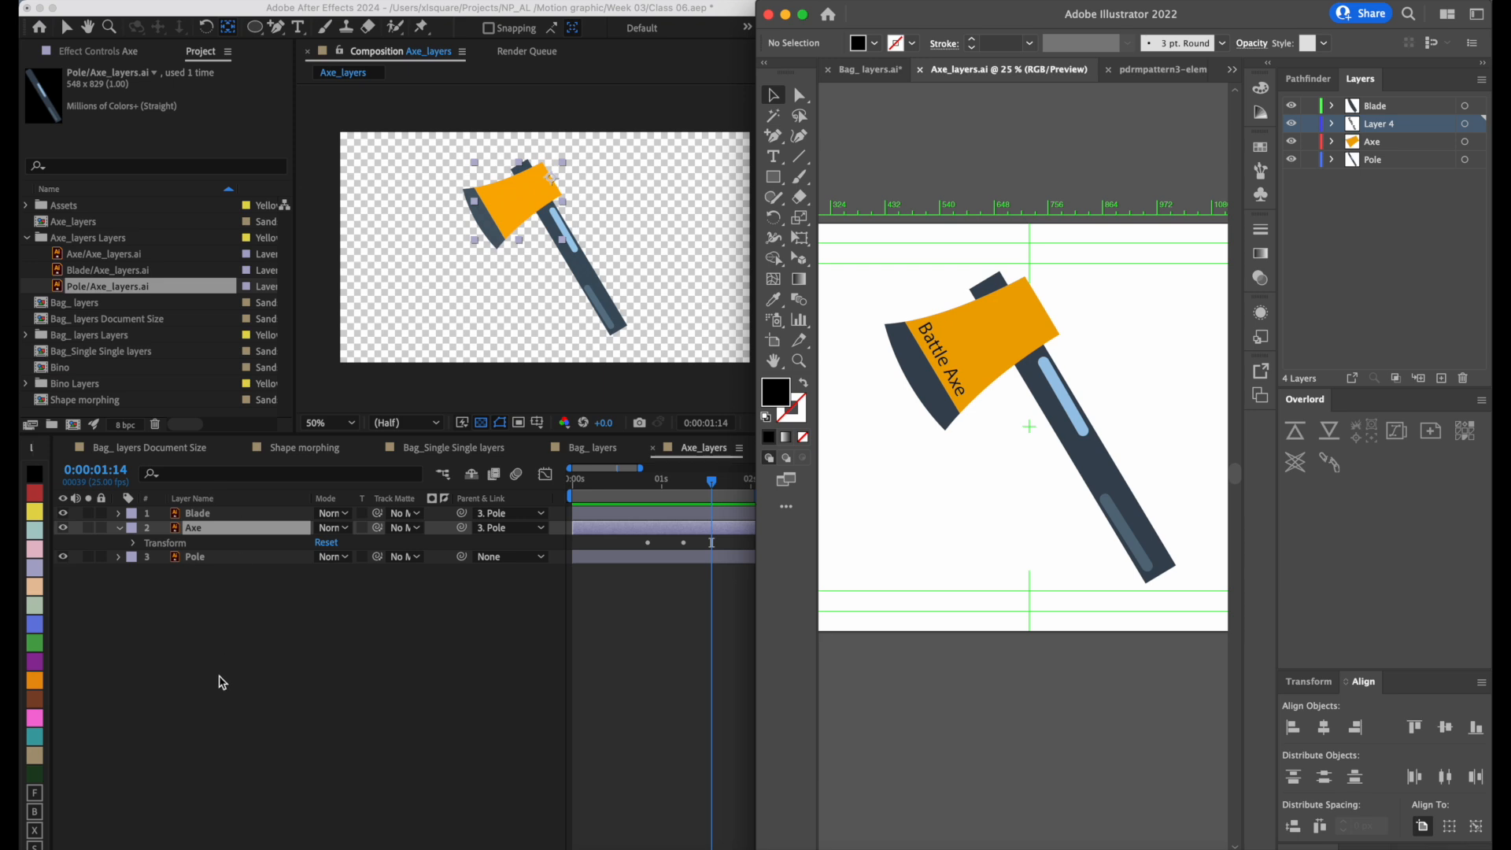
# Switch to After Effects and choose Axe_layers.ai from the Week 03 folder for import.
pyautogui.press('super+i')
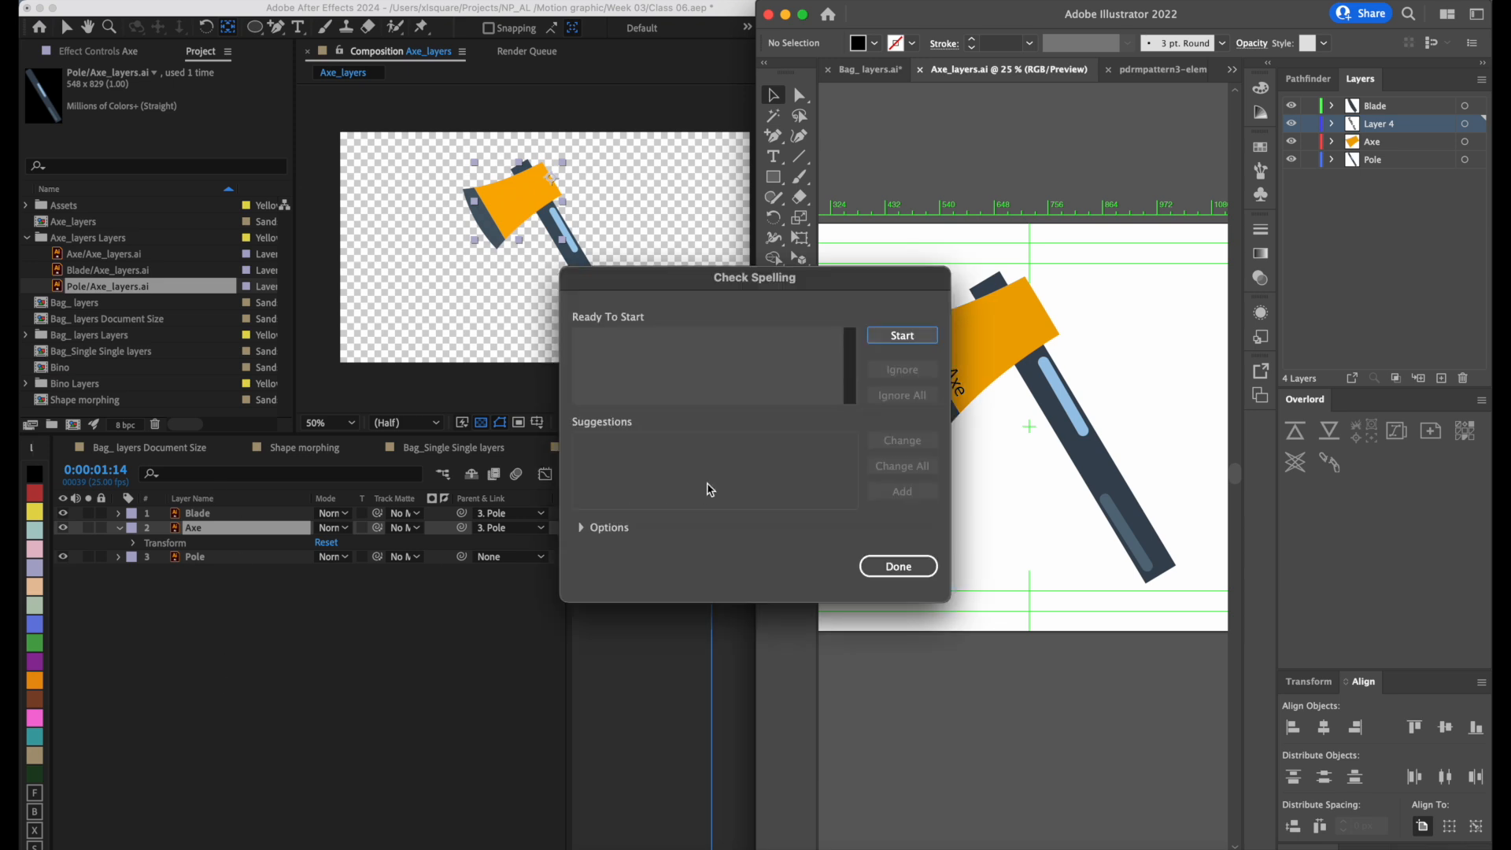
pyautogui.press('Escape')
pyautogui.click(584, 124)
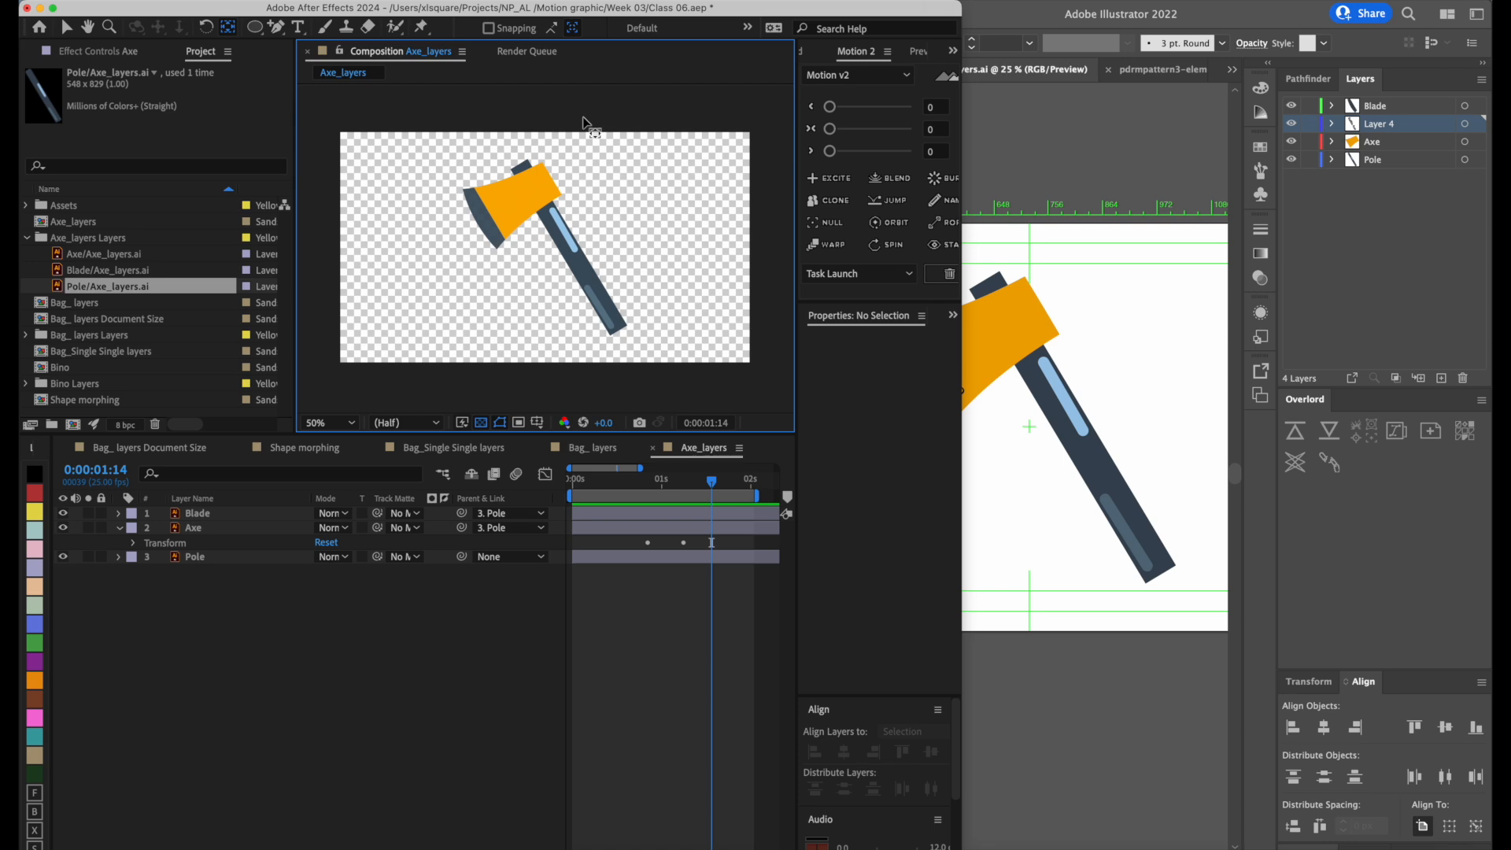
pyautogui.press('super+i')
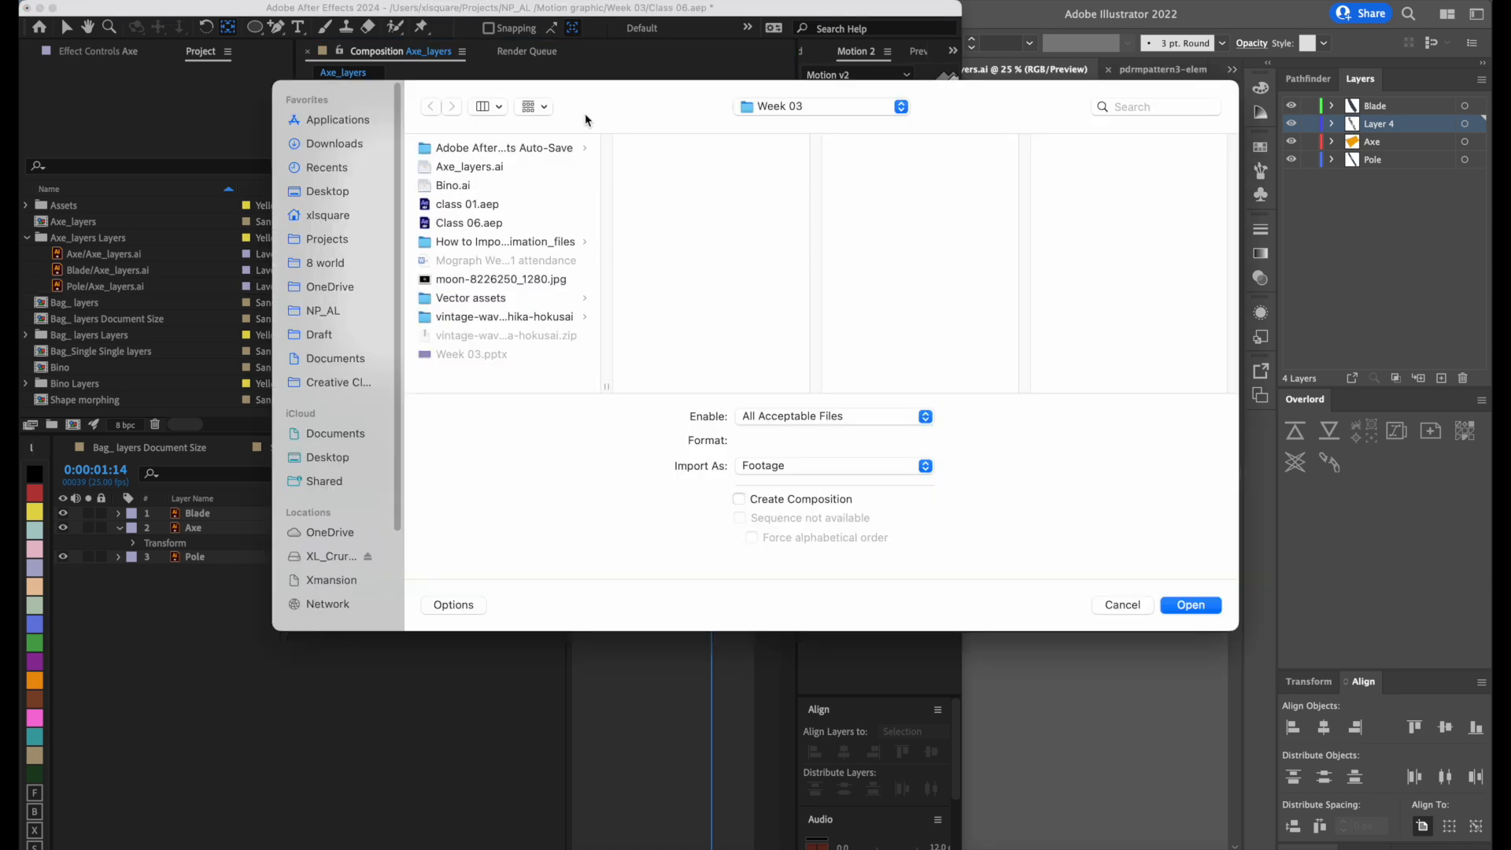
pyautogui.click(500, 170)
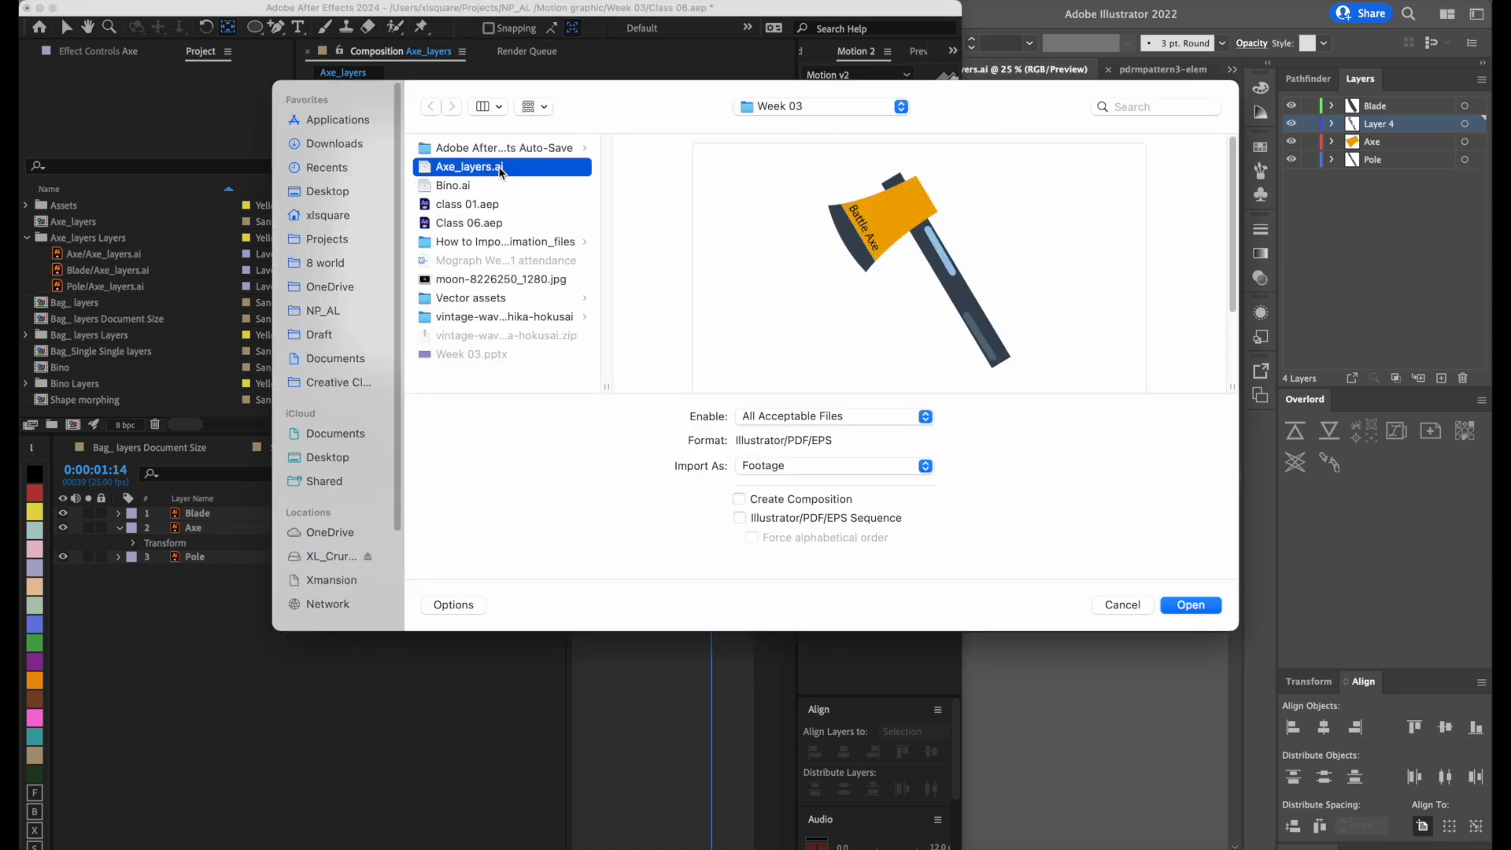
pyautogui.click(1189, 605)
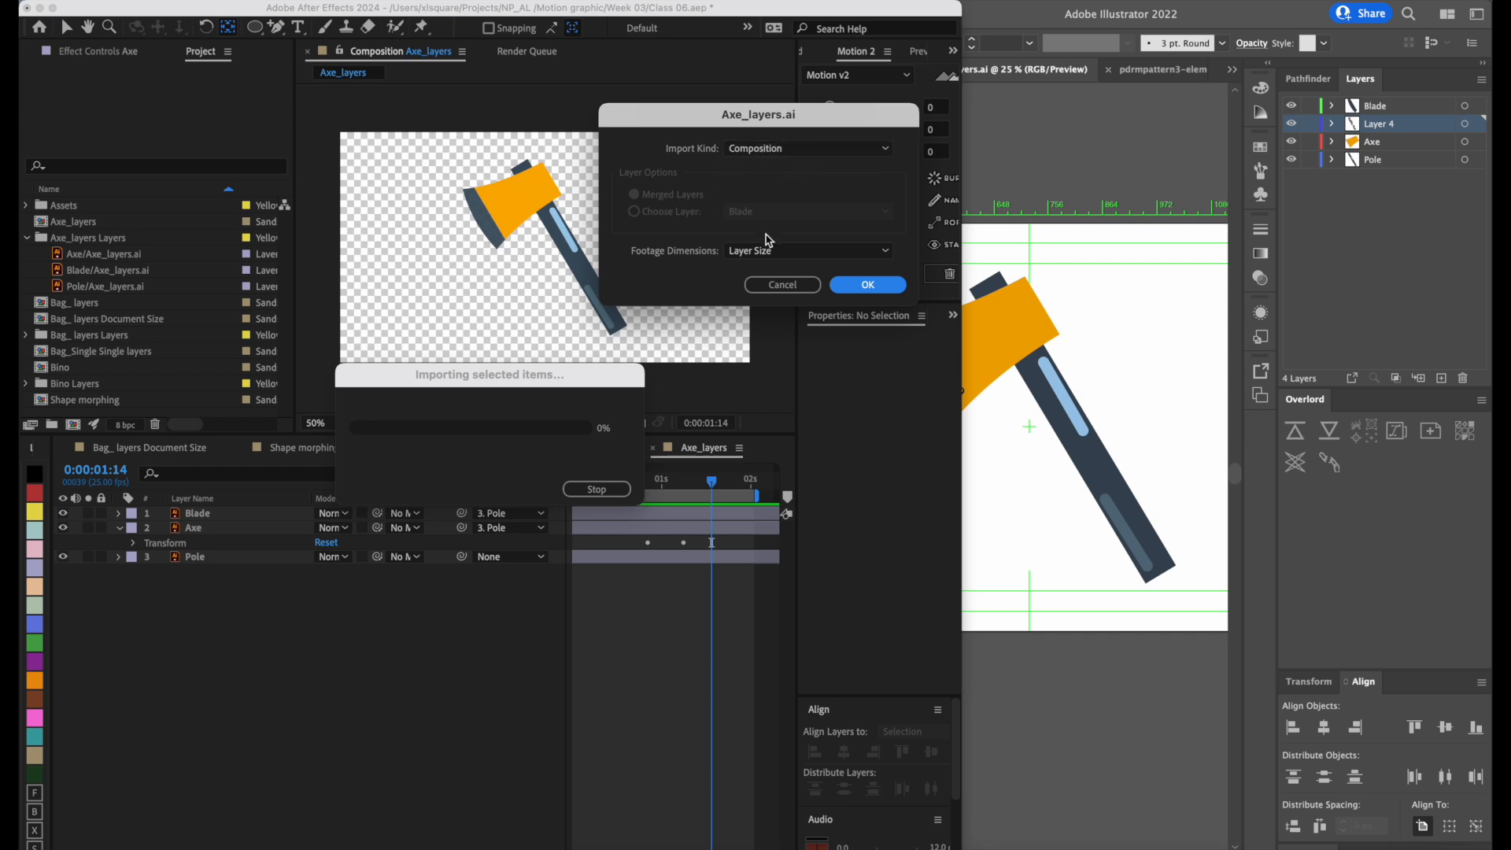
# Import only Layer 4 of Axe_layers.ai as footage with Layer Size dimensions.
pyautogui.click(816, 148)
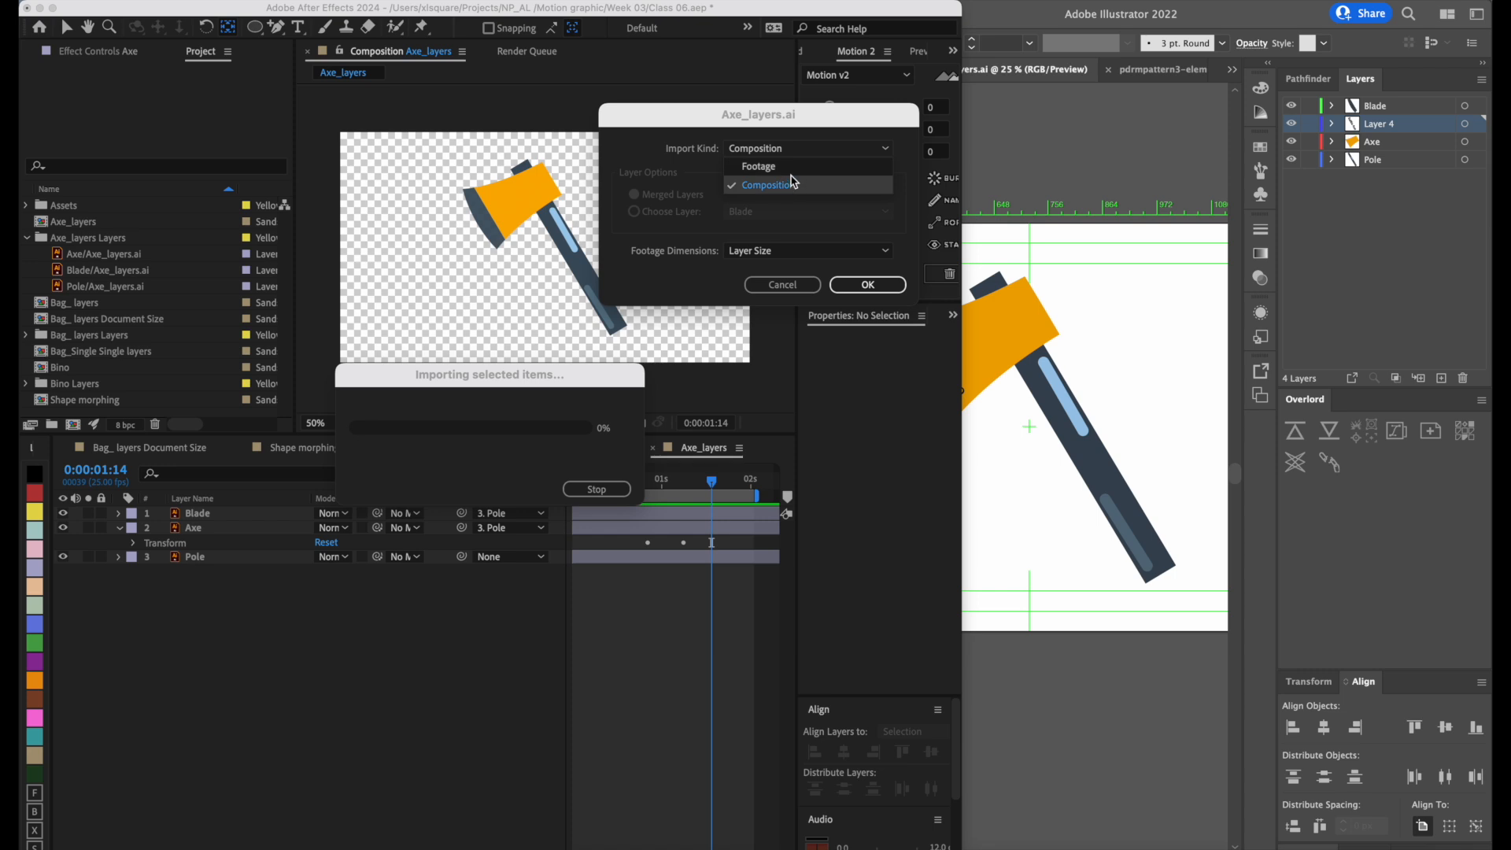
pyautogui.click(793, 168)
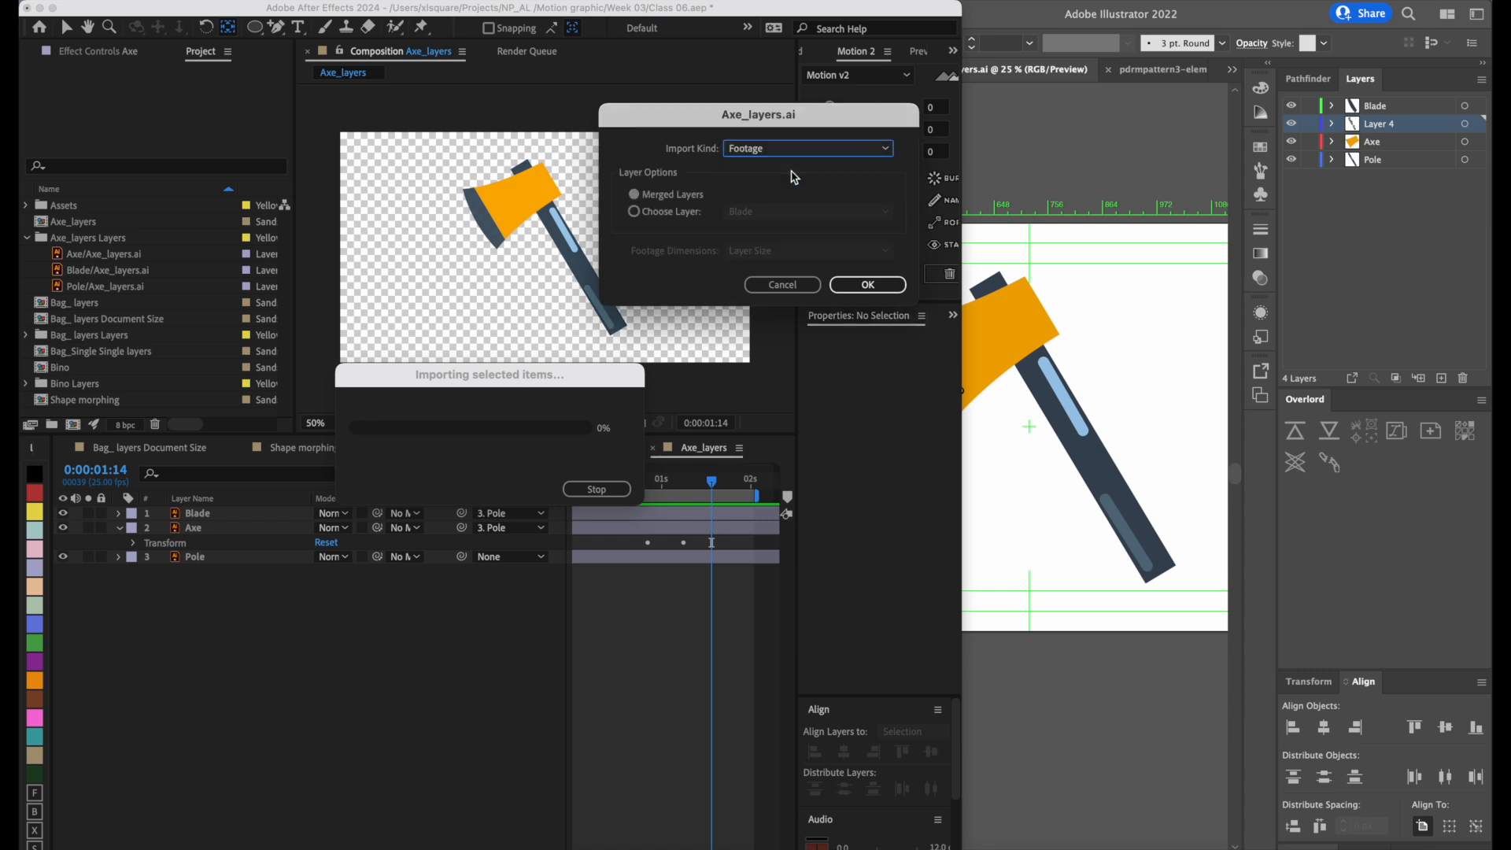
pyautogui.click(678, 218)
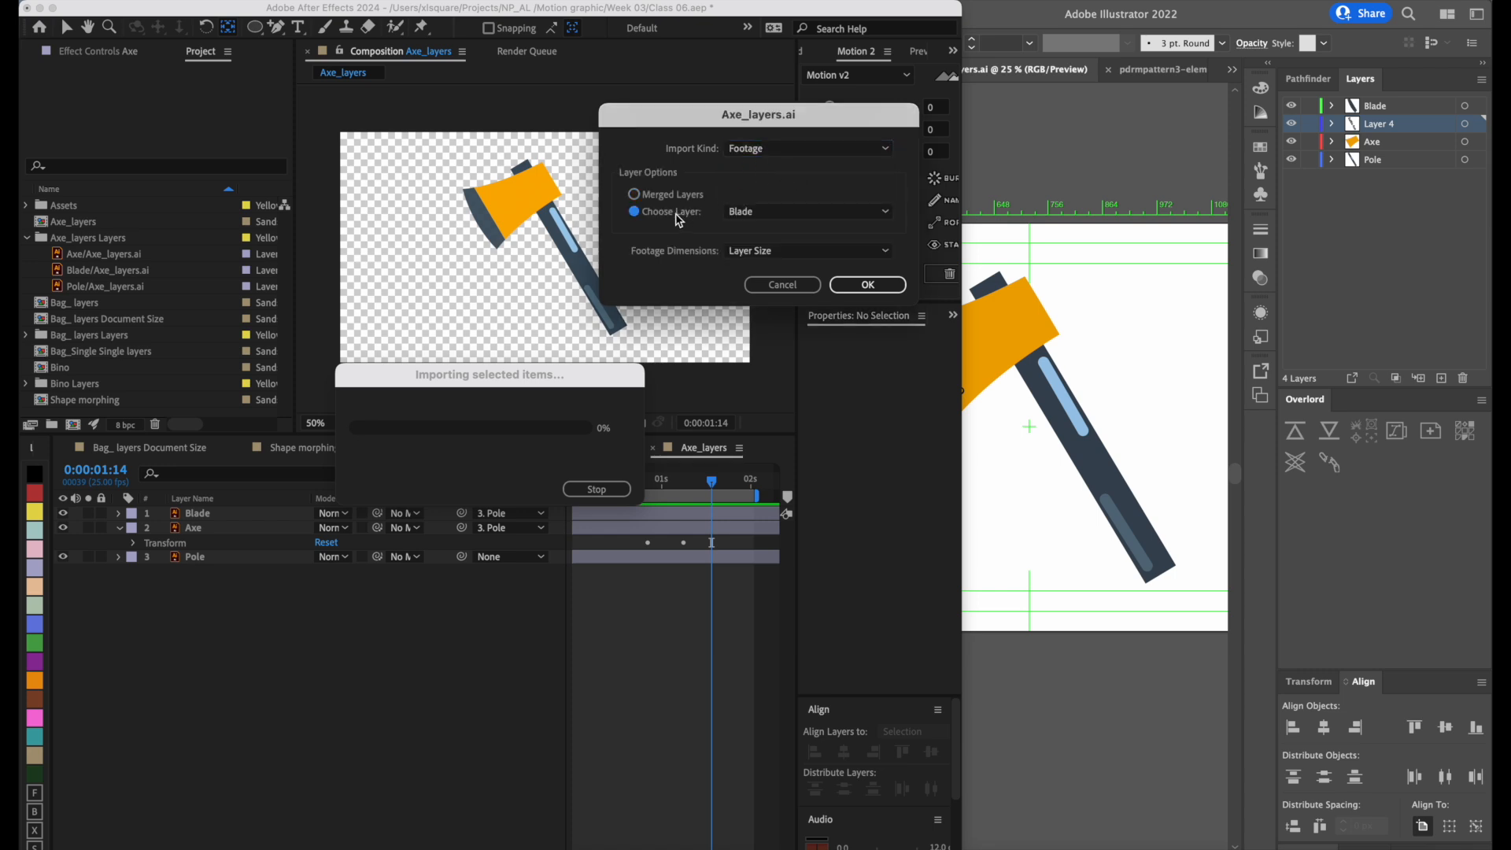
pyautogui.click(797, 151)
pyautogui.click(791, 191)
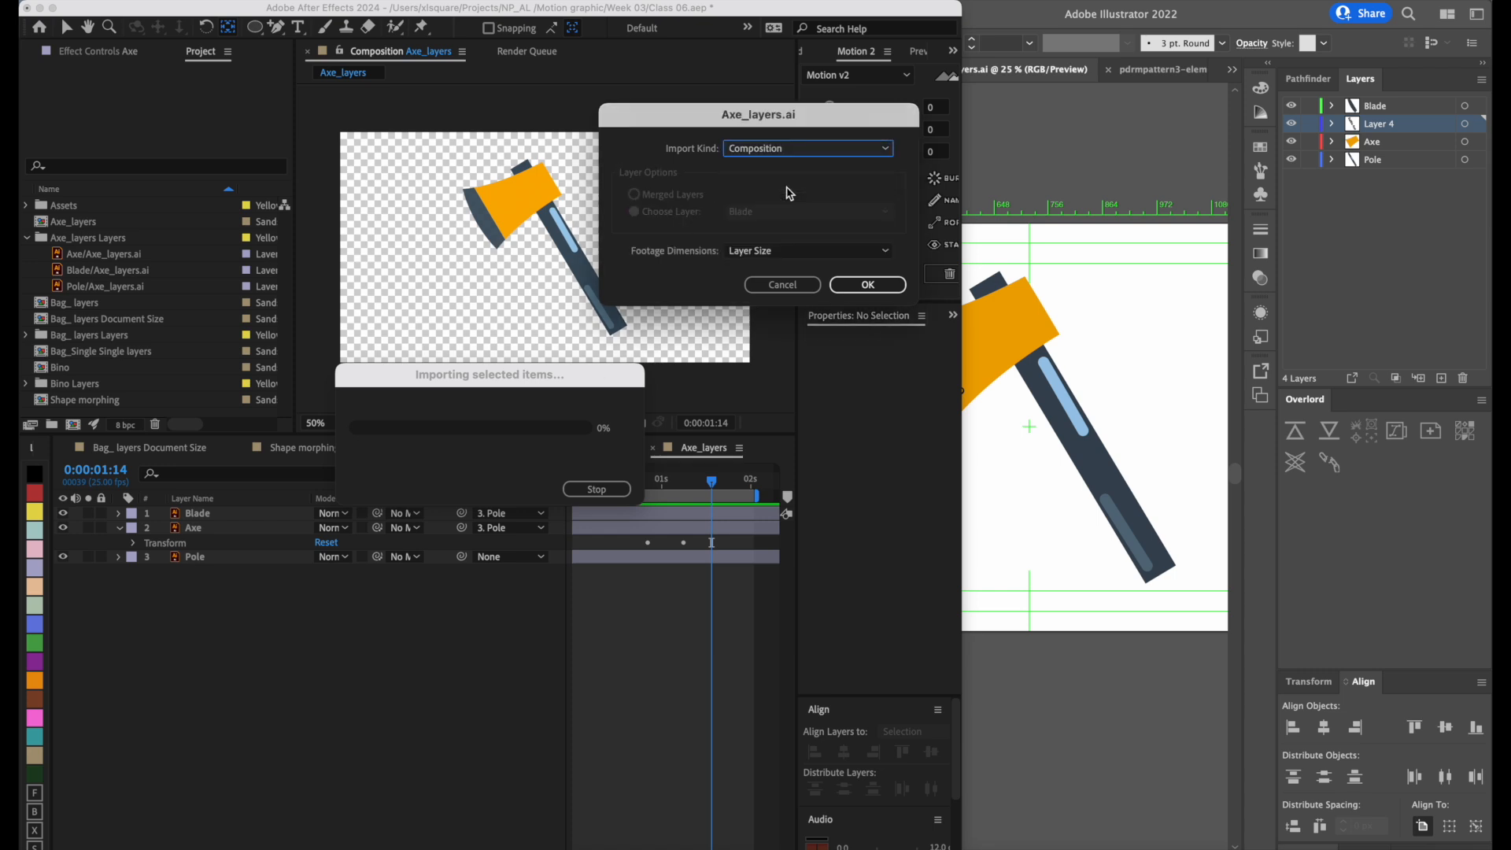
pyautogui.click(806, 146)
pyautogui.click(798, 165)
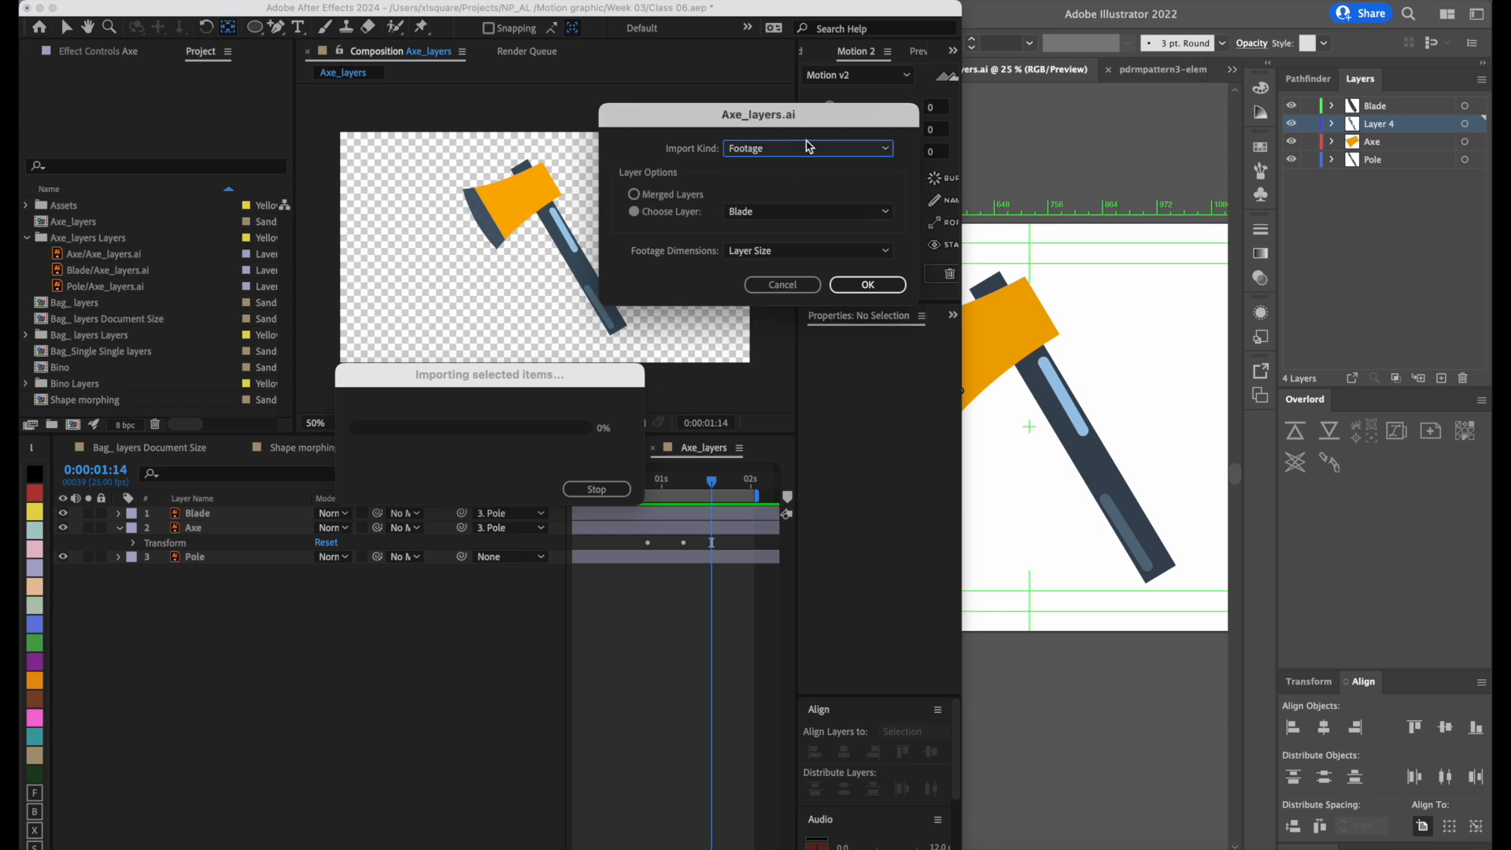
pyautogui.click(822, 212)
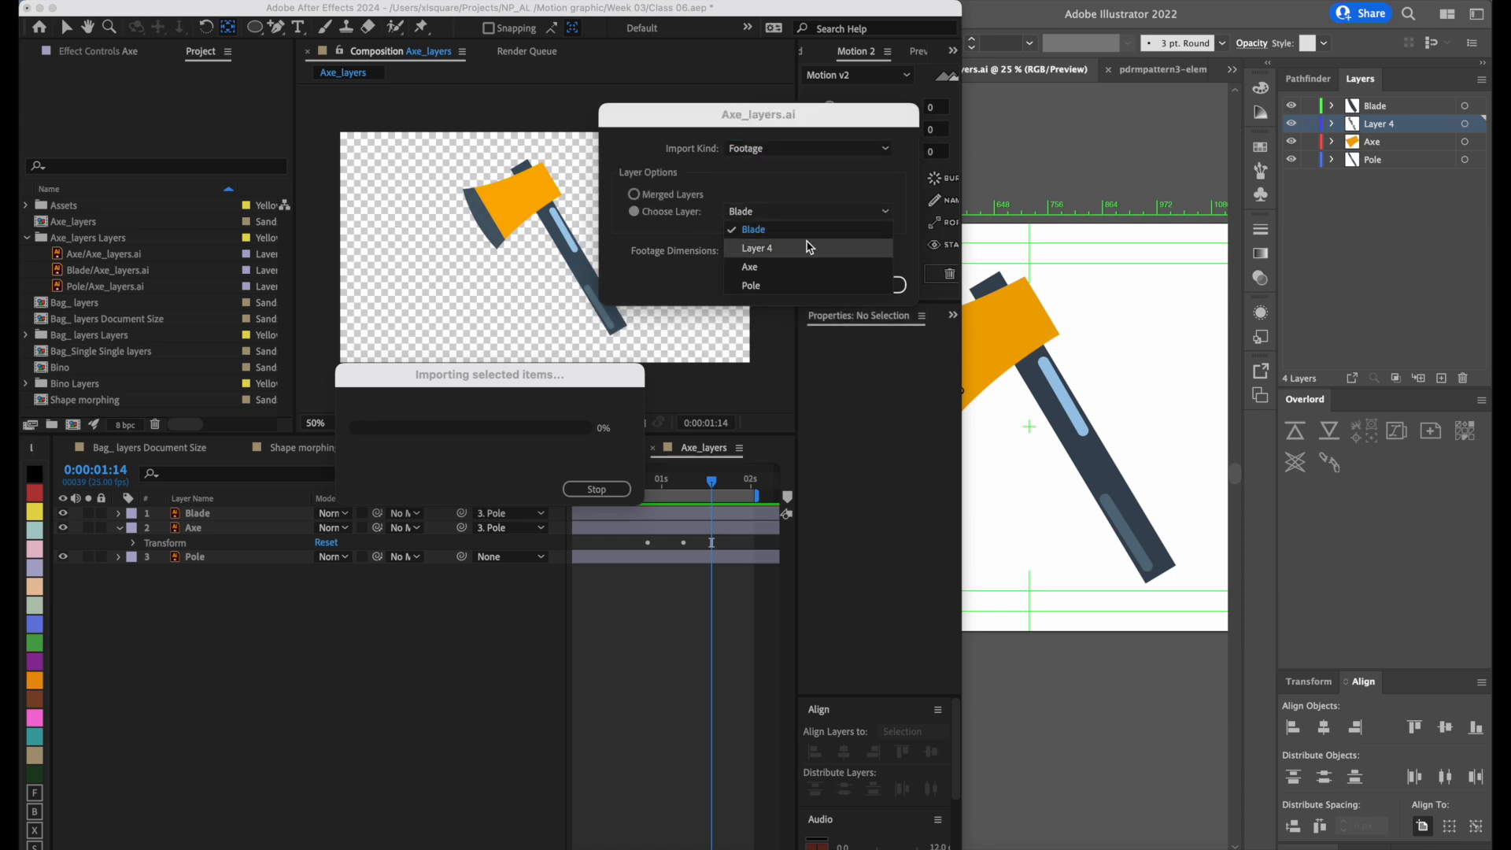
pyautogui.click(808, 247)
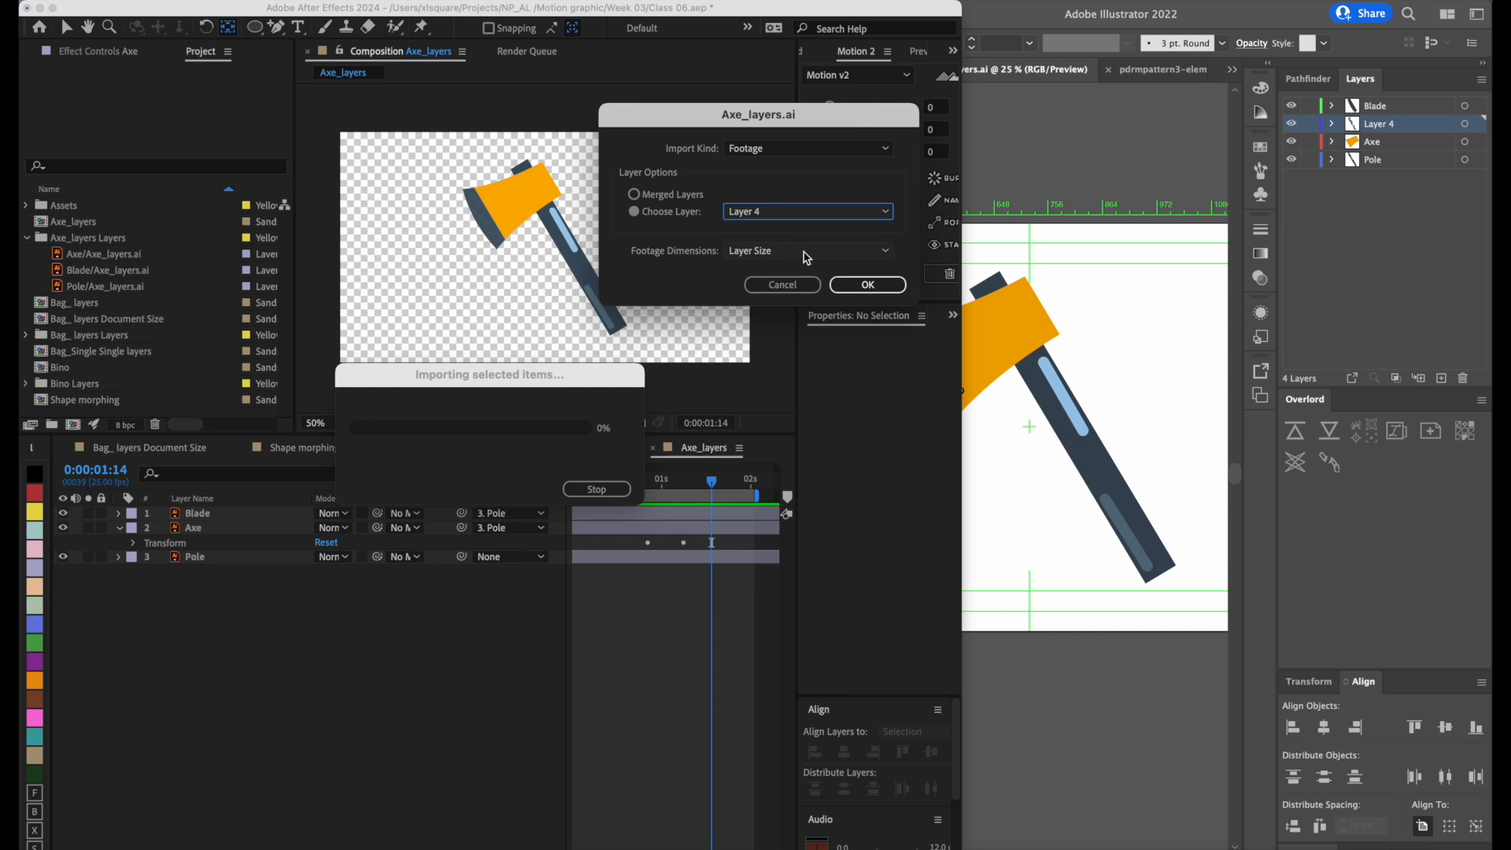
pyautogui.click(864, 285)
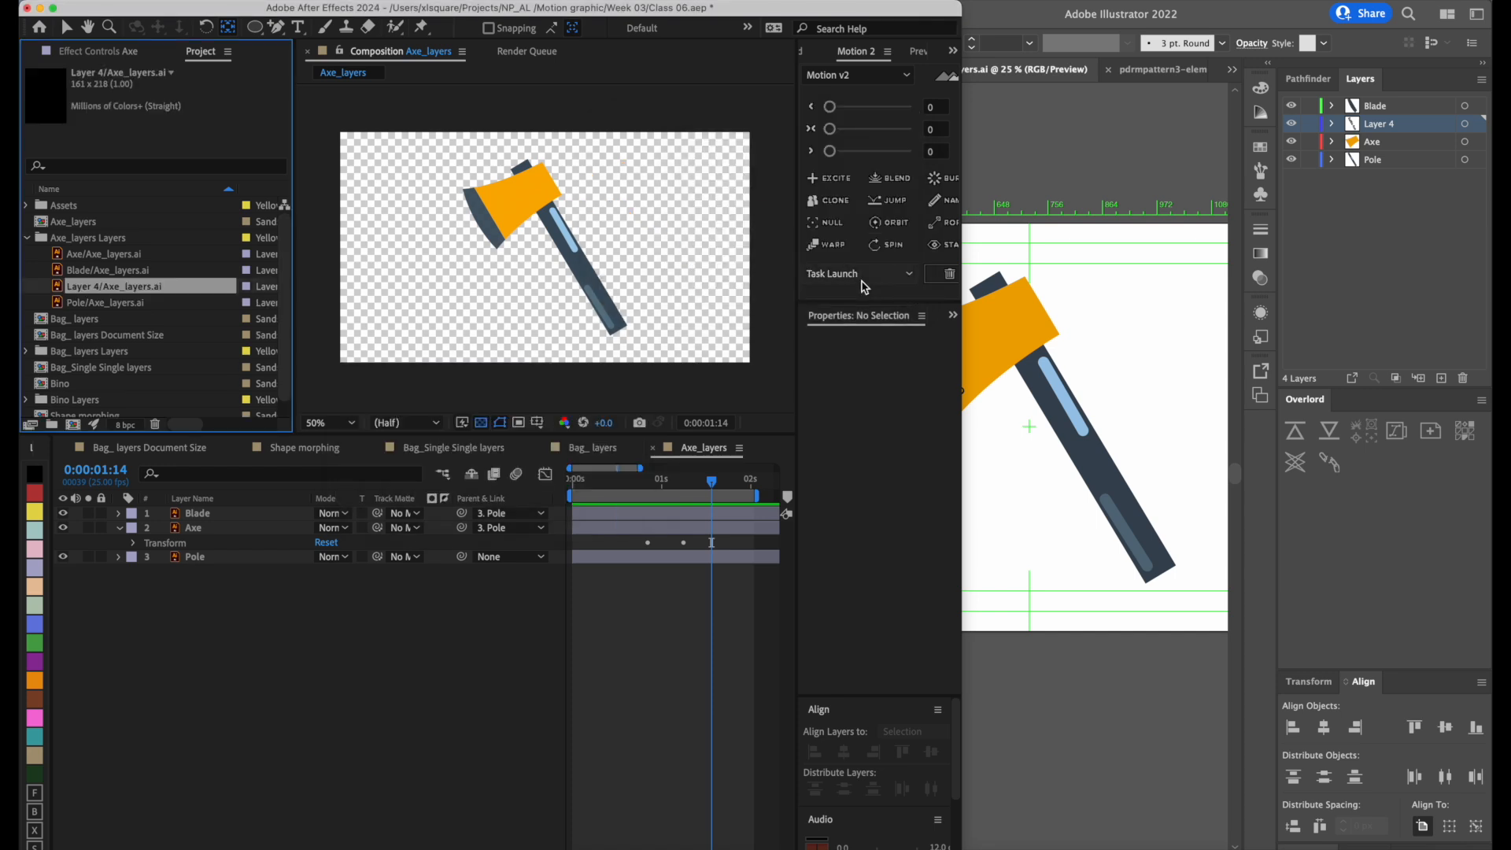
# Add the Layer 4 footage above Blade in the Axe_layers composition and delete it again.
pyautogui.moveTo(136, 295); pyautogui.dragTo(132, 510)
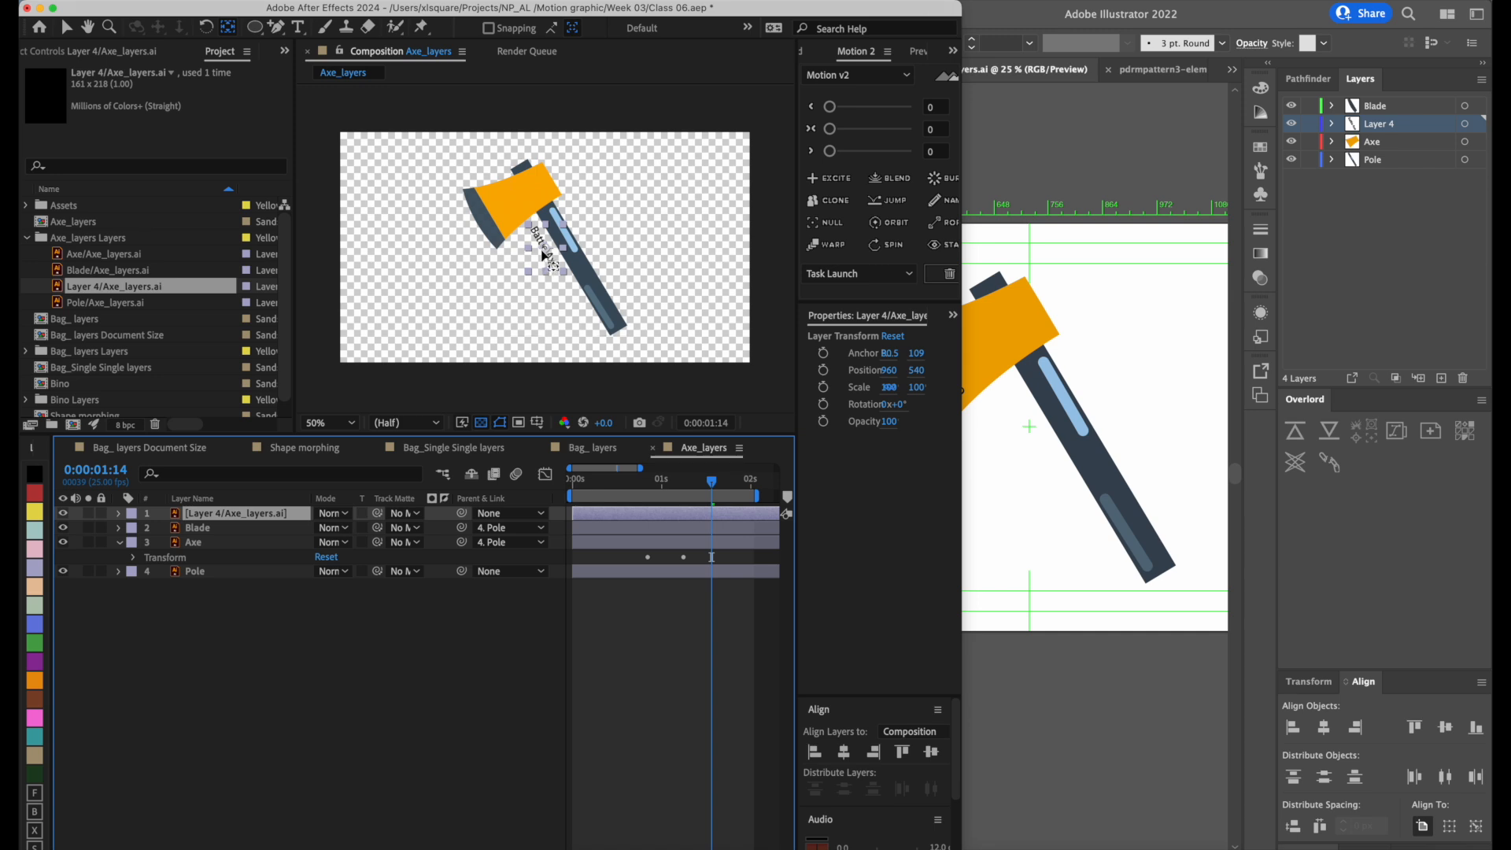
pyautogui.click(273, 663)
pyautogui.click(265, 519)
pyautogui.press('Delete')
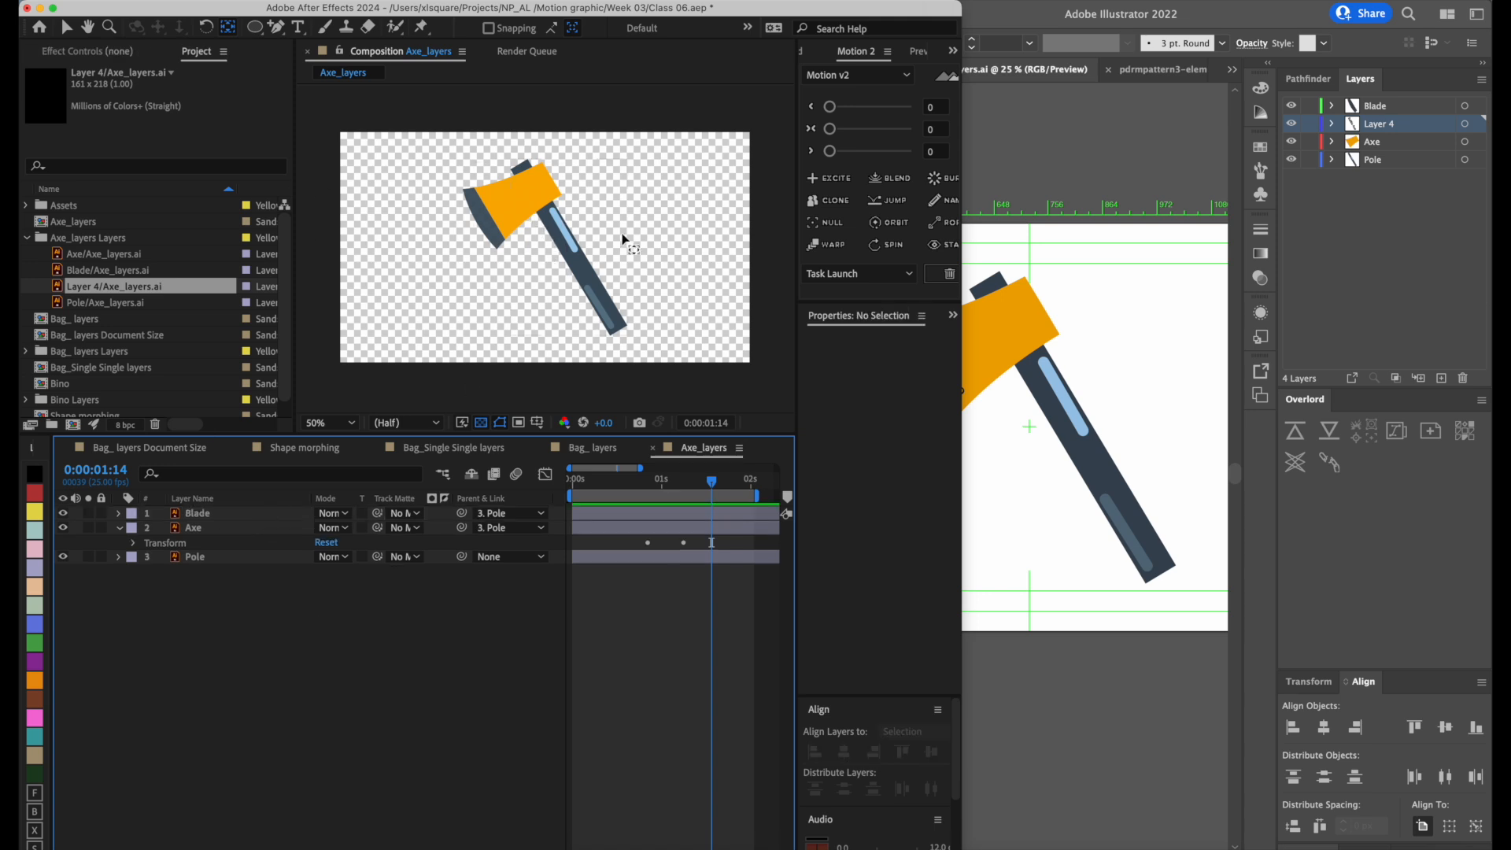
# Save the After Effects project Class 06.aep.
pyautogui.click(1145, 146)
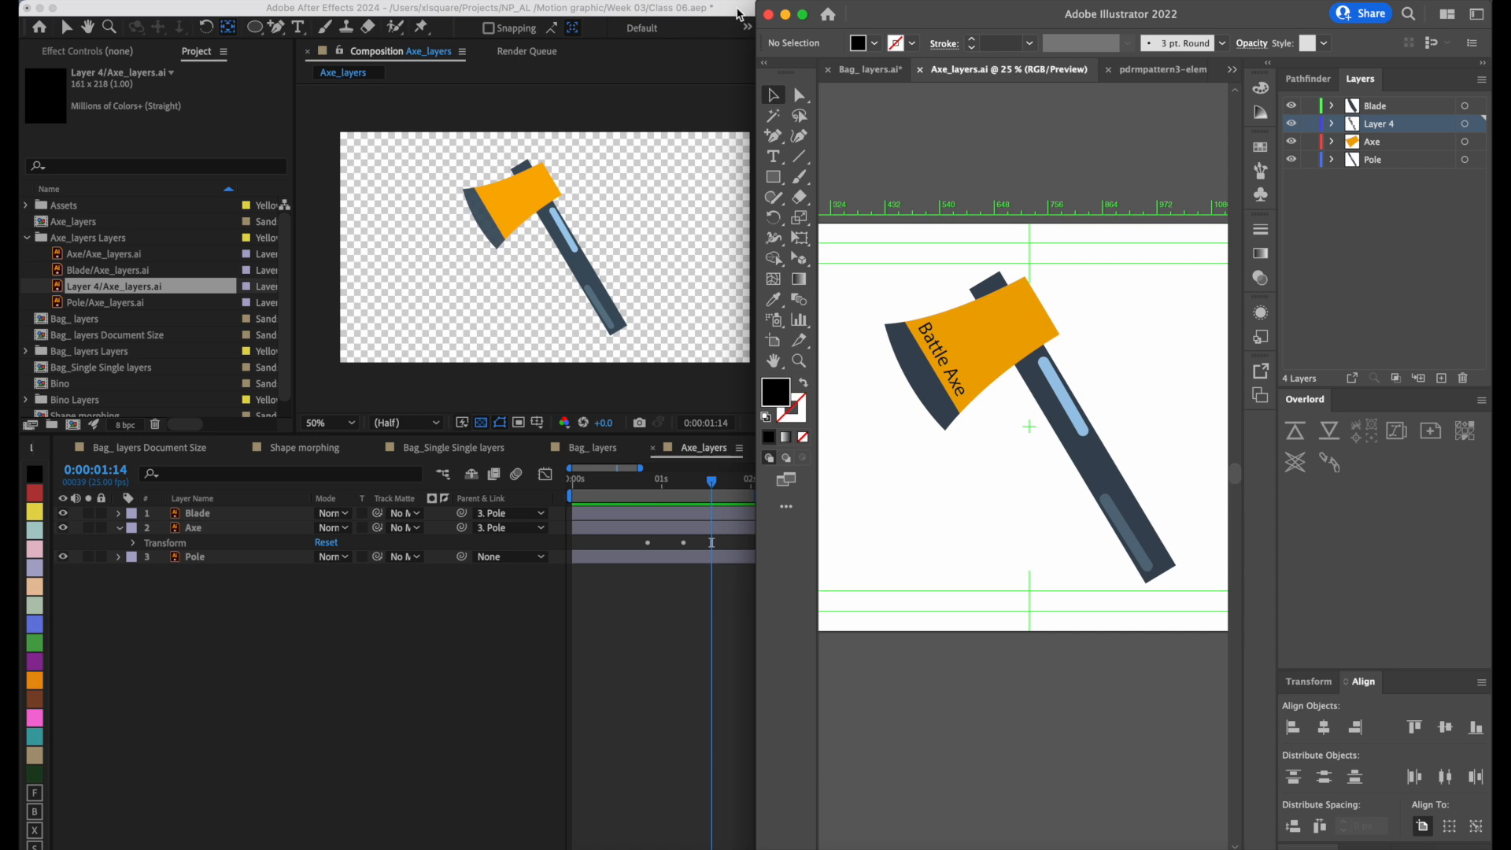
pyautogui.click(735, 11)
pyautogui.press('super+s')
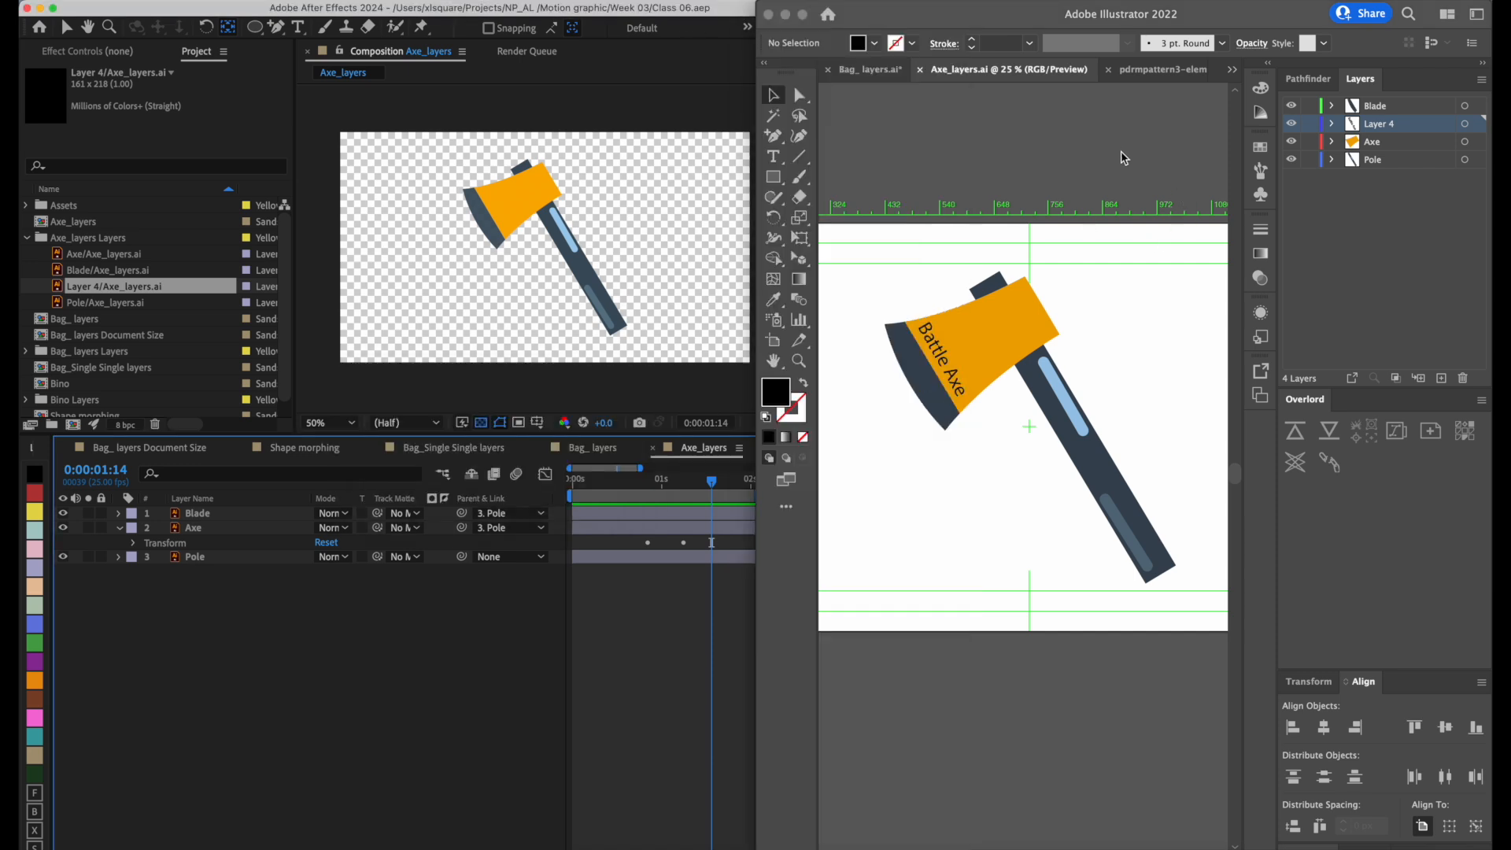
# Switch to Illustrator, enlarge its window and bring up the pdrmpattern3-element-baifernn-01.eps wave artwork.
pyautogui.click(1139, 157)
pyautogui.scroll(-2, 1100, 274)
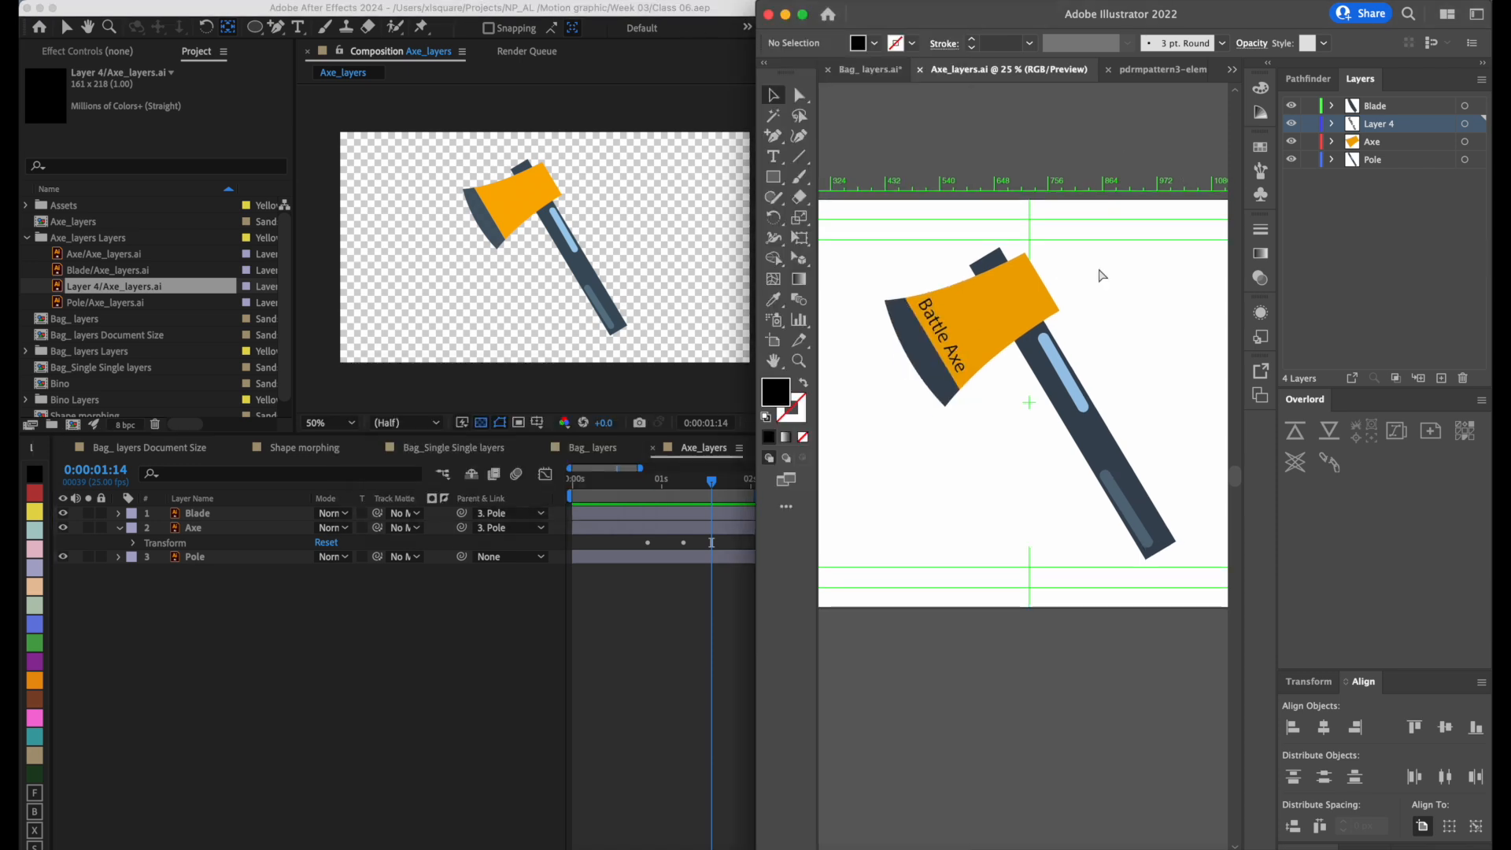
pyautogui.press('super+minus')
pyautogui.press('super+minus')
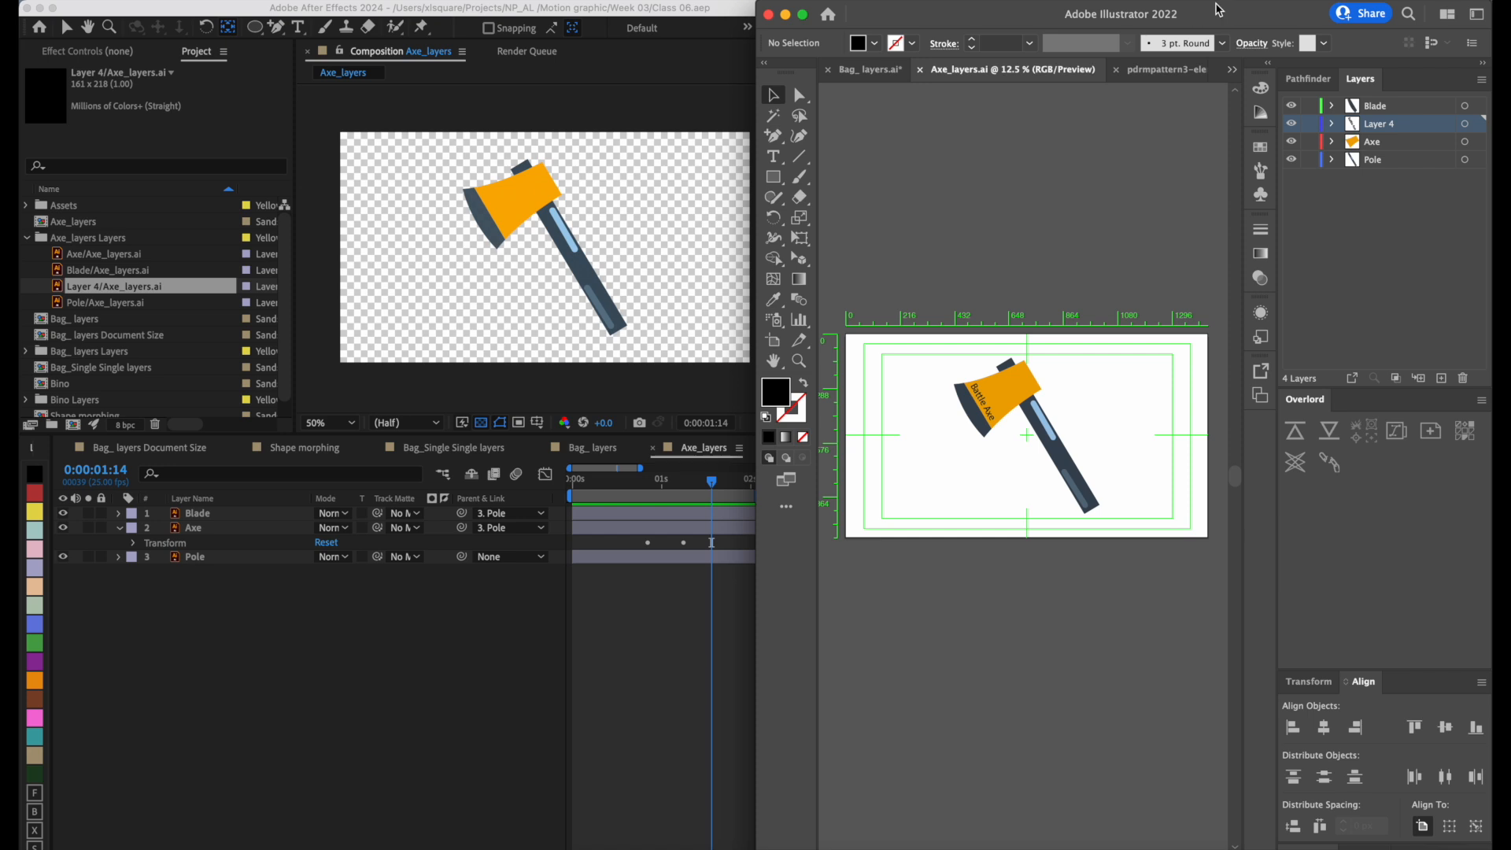
pyautogui.doubleClick(1218, 10)
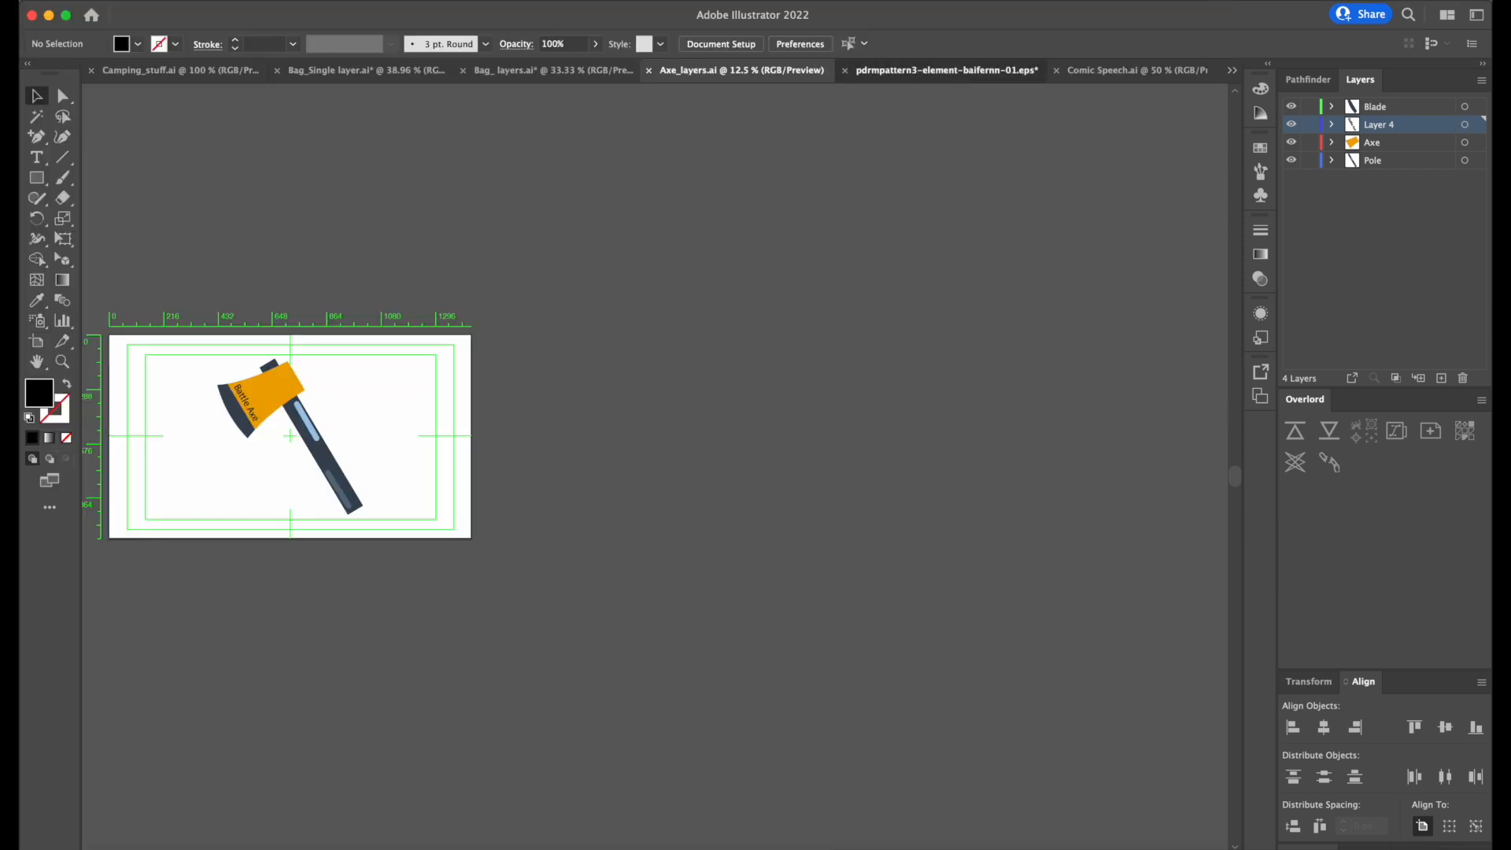
pyautogui.click(942, 70)
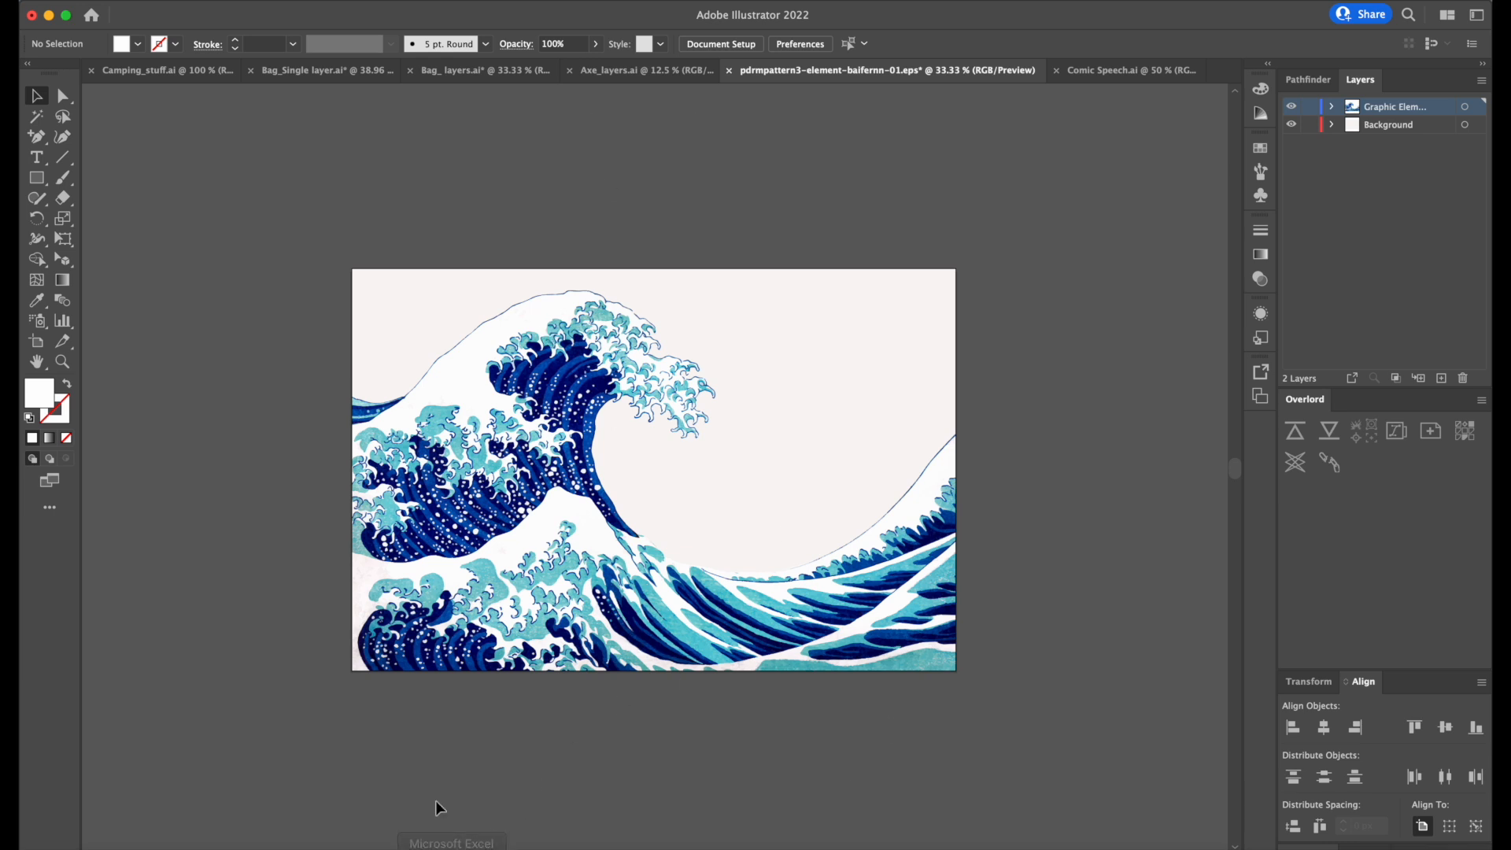
# Try moving the whole wave clip group sideways, undo the move and deselect the artwork.
pyautogui.moveTo(565, 417); pyautogui.dragTo(343, 422)
pyautogui.press('super+z')
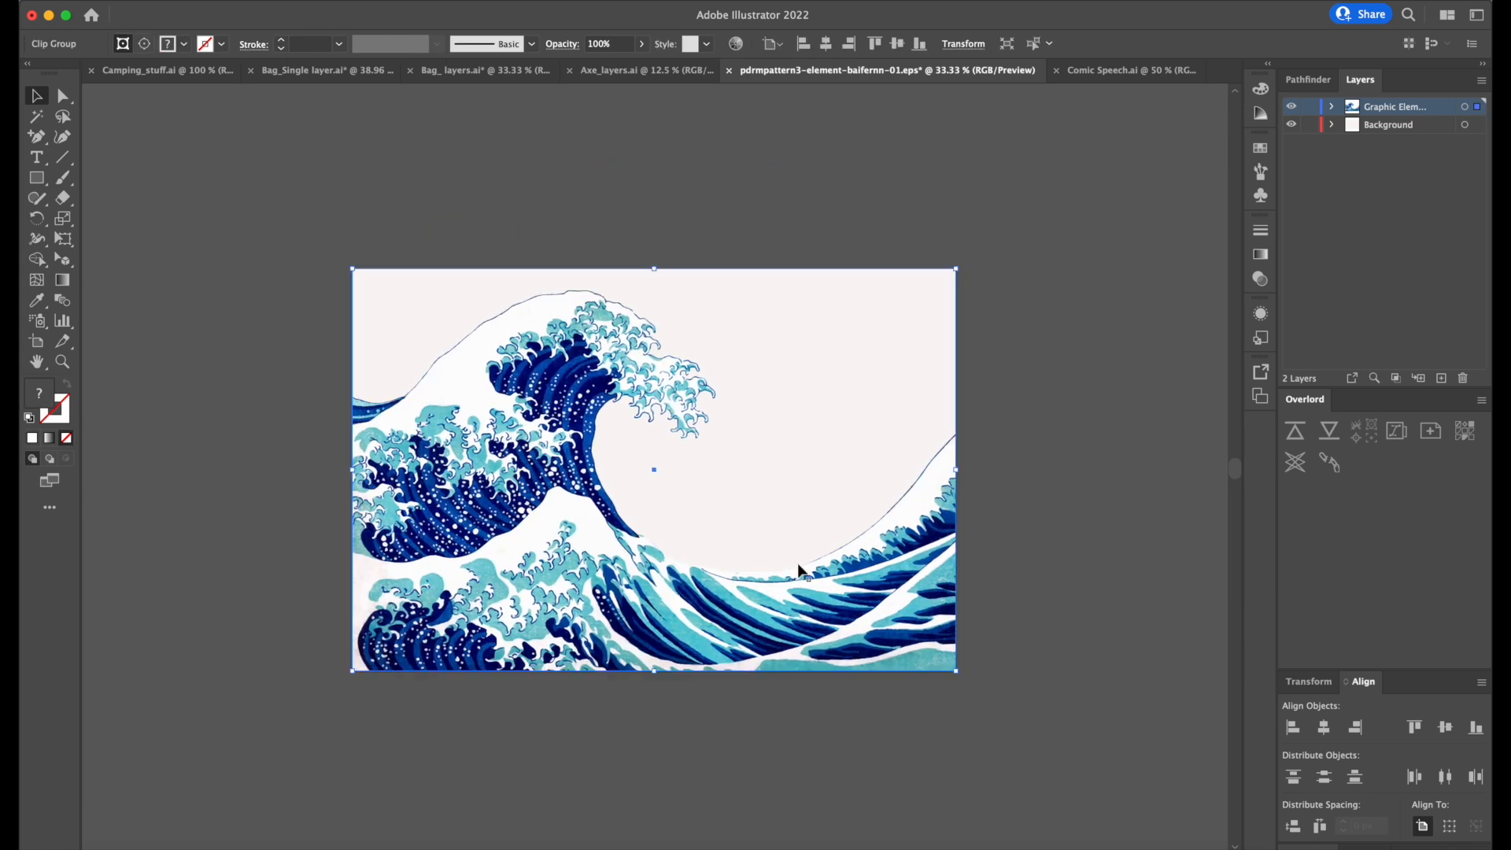
pyautogui.click(1154, 241)
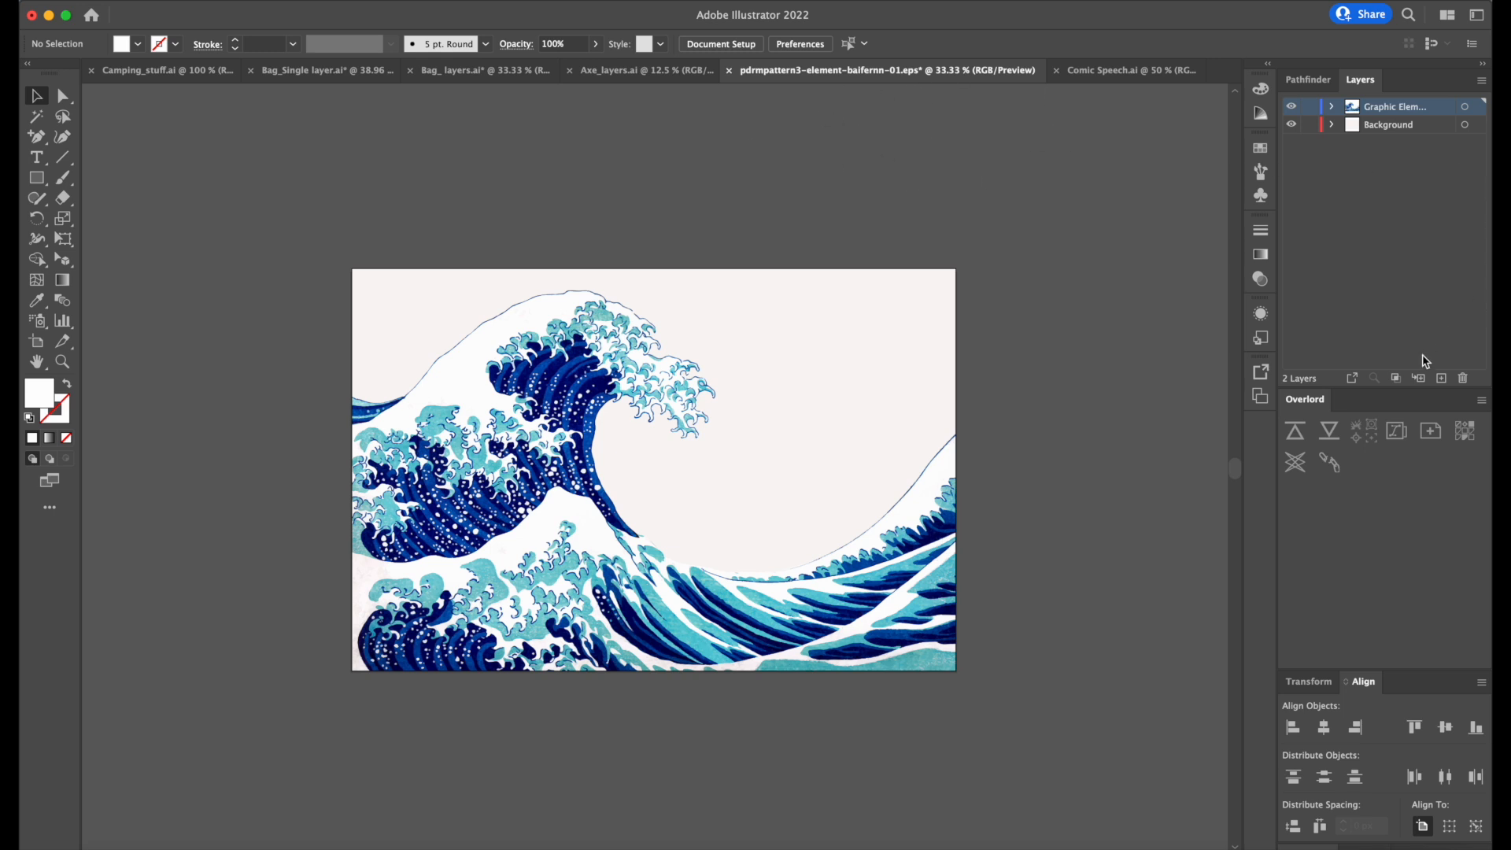
# Create a new layer above the graphic elements layer and rename the graphic elements layer "front wave".
pyautogui.click(1441, 379)
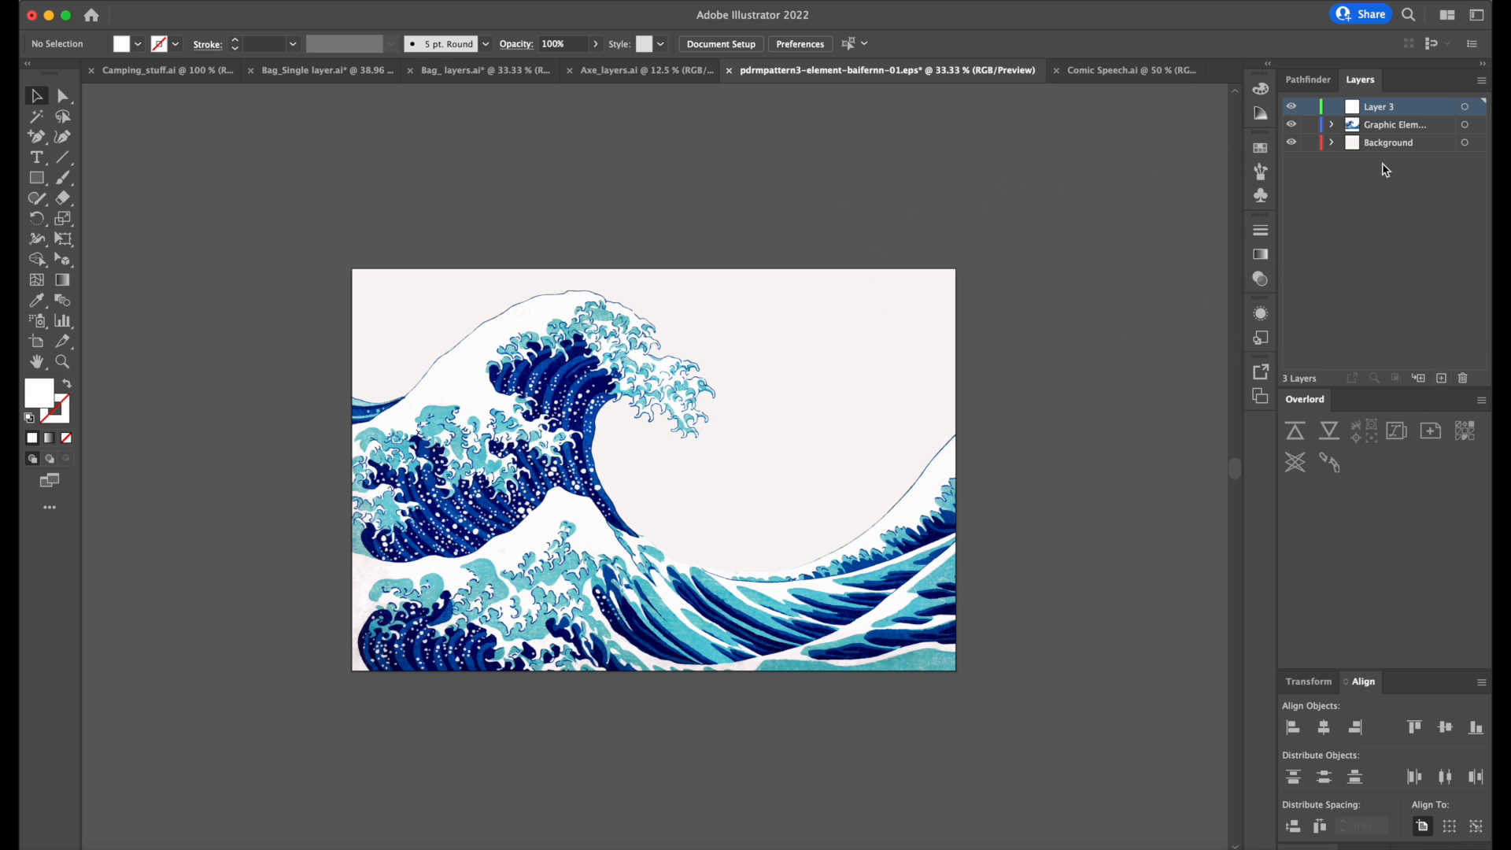
pyautogui.click(1383, 132)
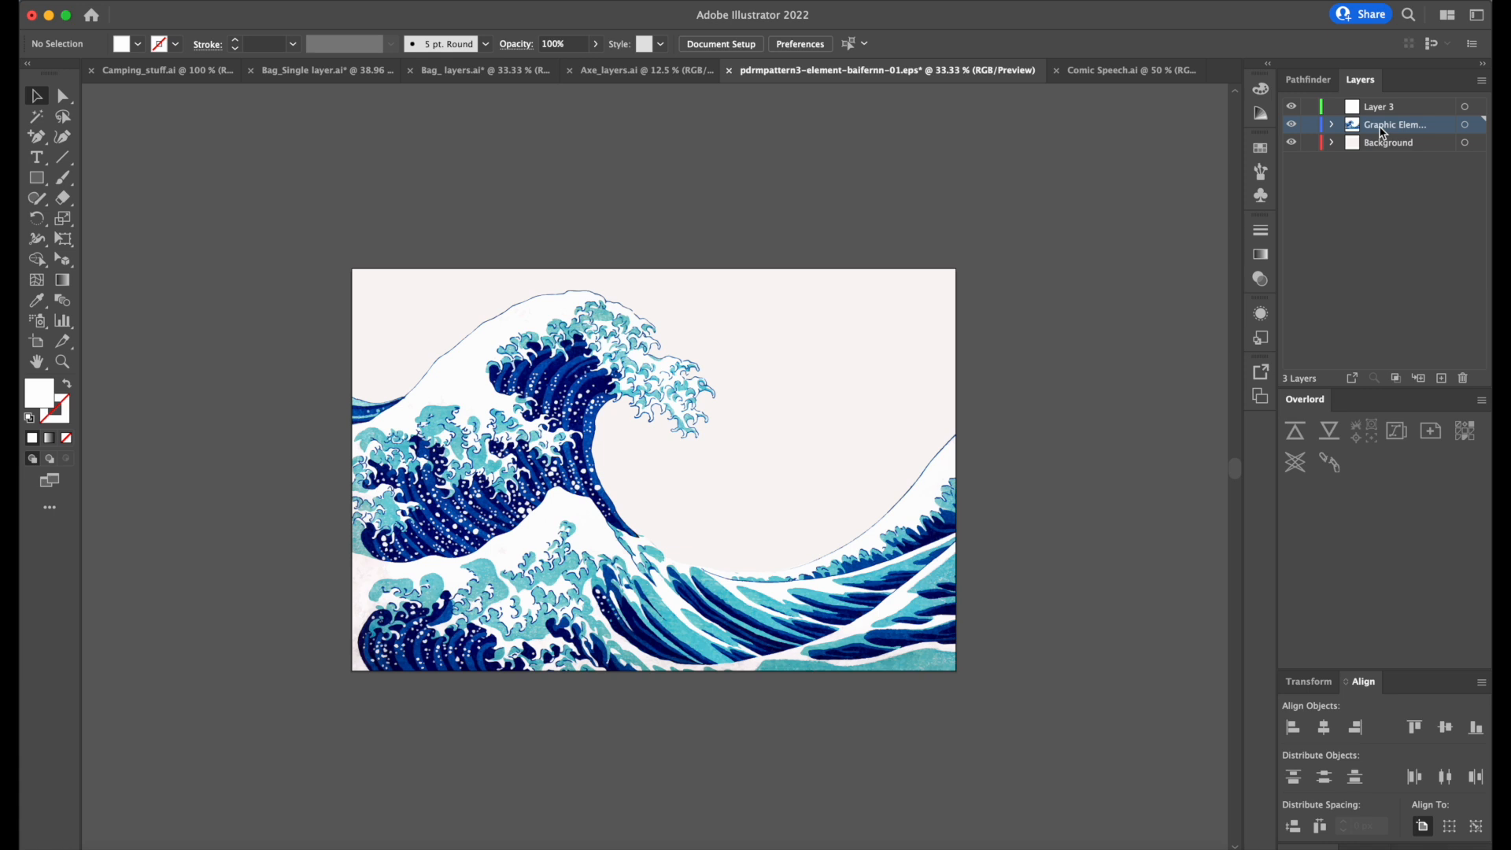
pyautogui.doubleClick(1384, 133)
pyautogui.write('front wave')
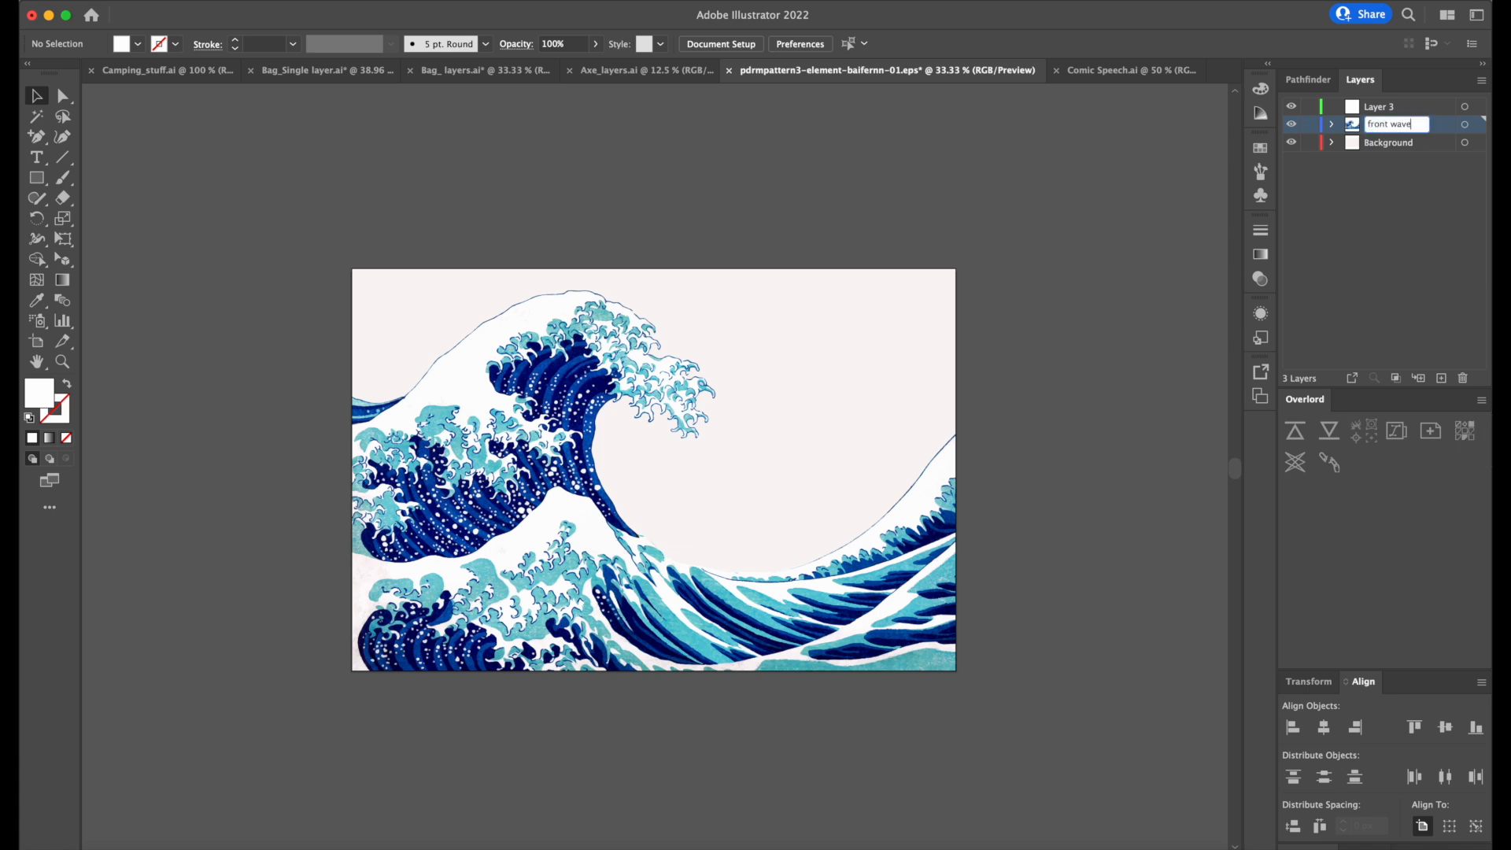
pyautogui.press('Return')
# Expand the front wave layer's clip group down to its two collapsed wave subgroups.
pyautogui.click(621, 348)
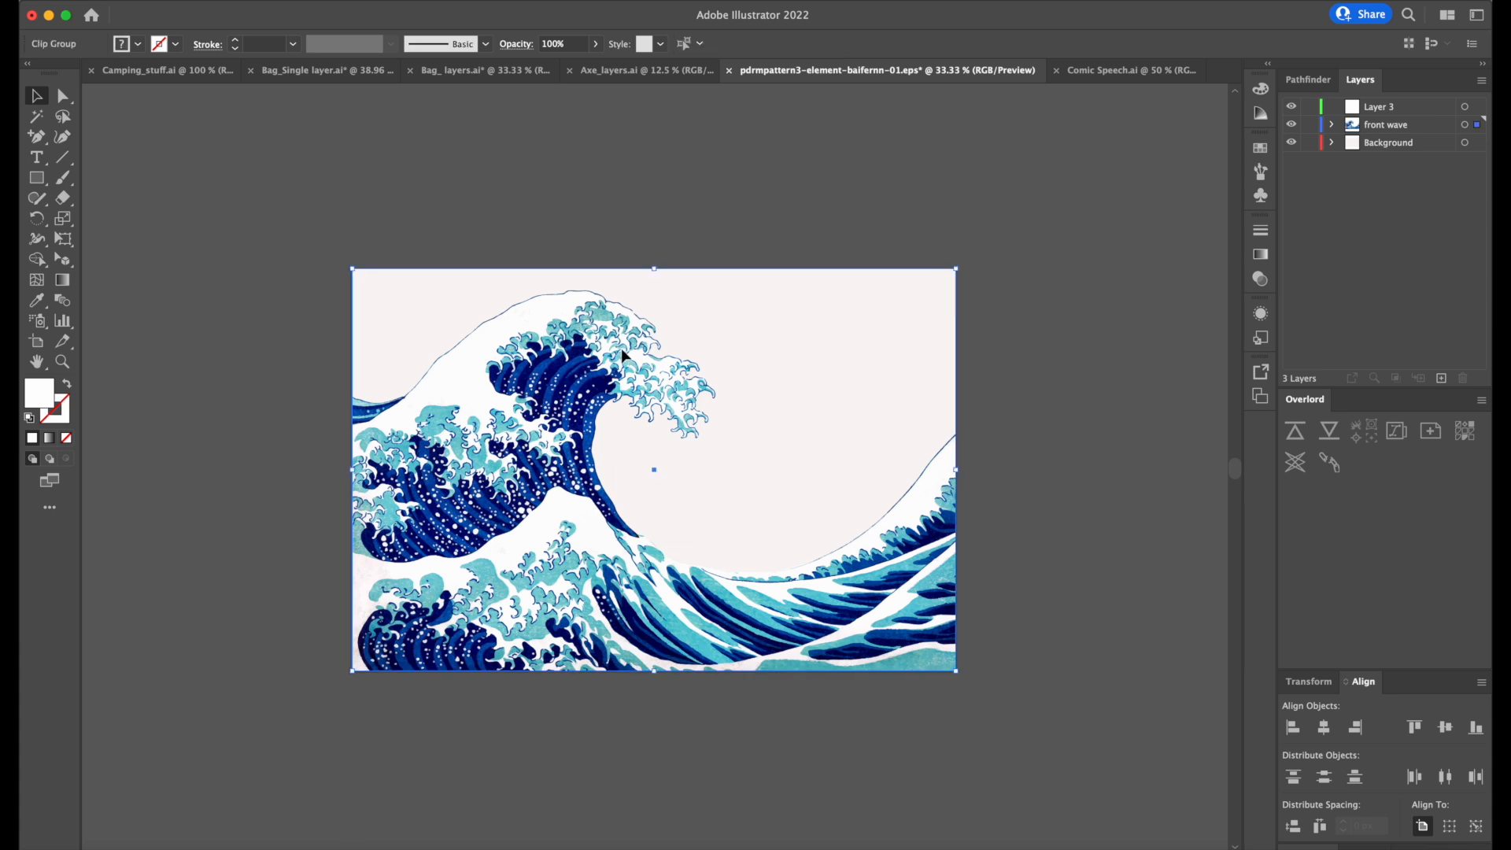
pyautogui.click(1332, 125)
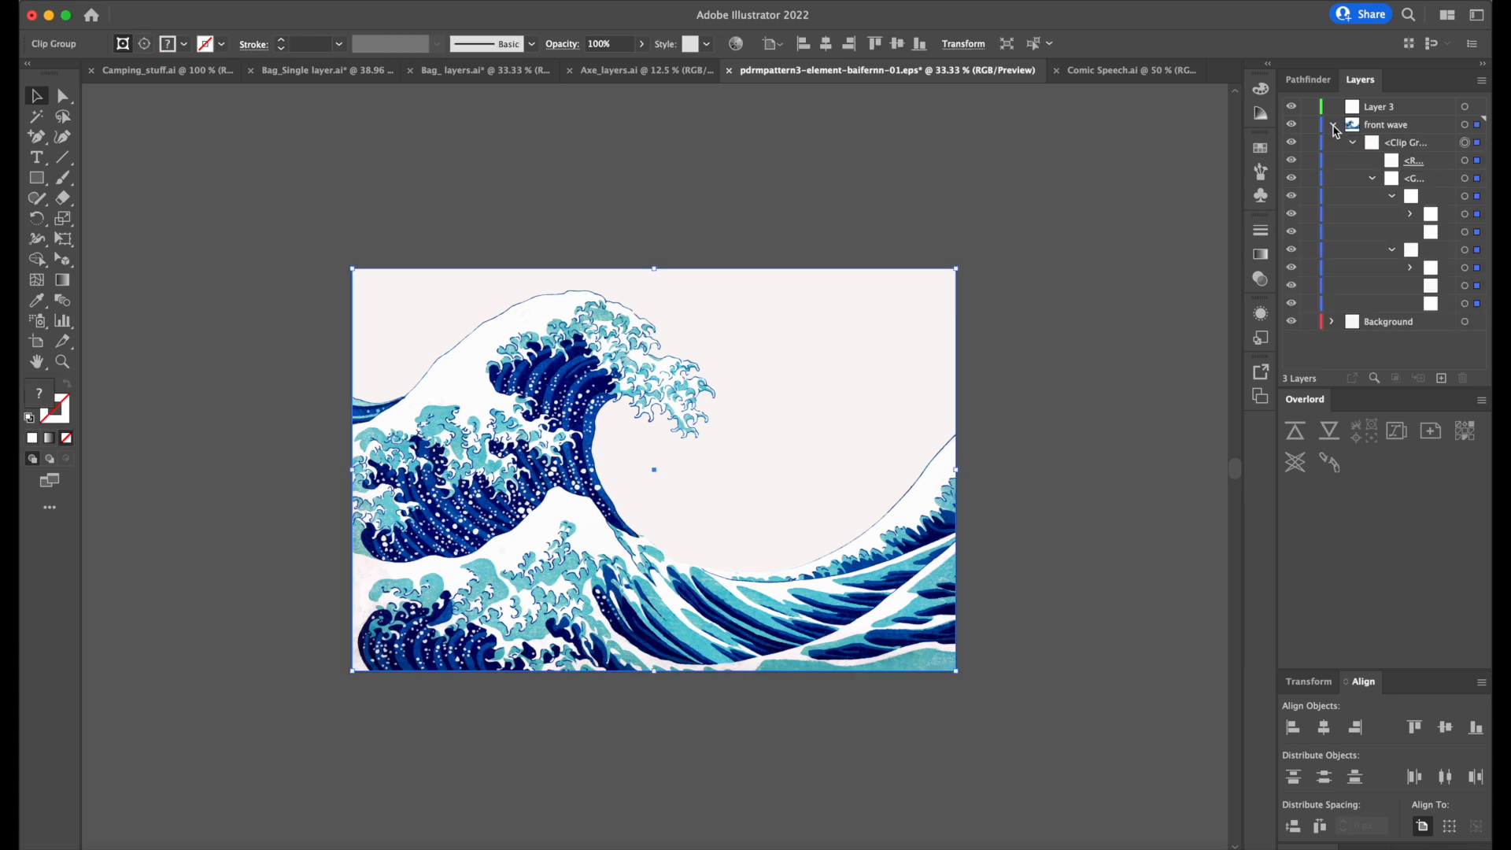
pyautogui.click(1370, 180)
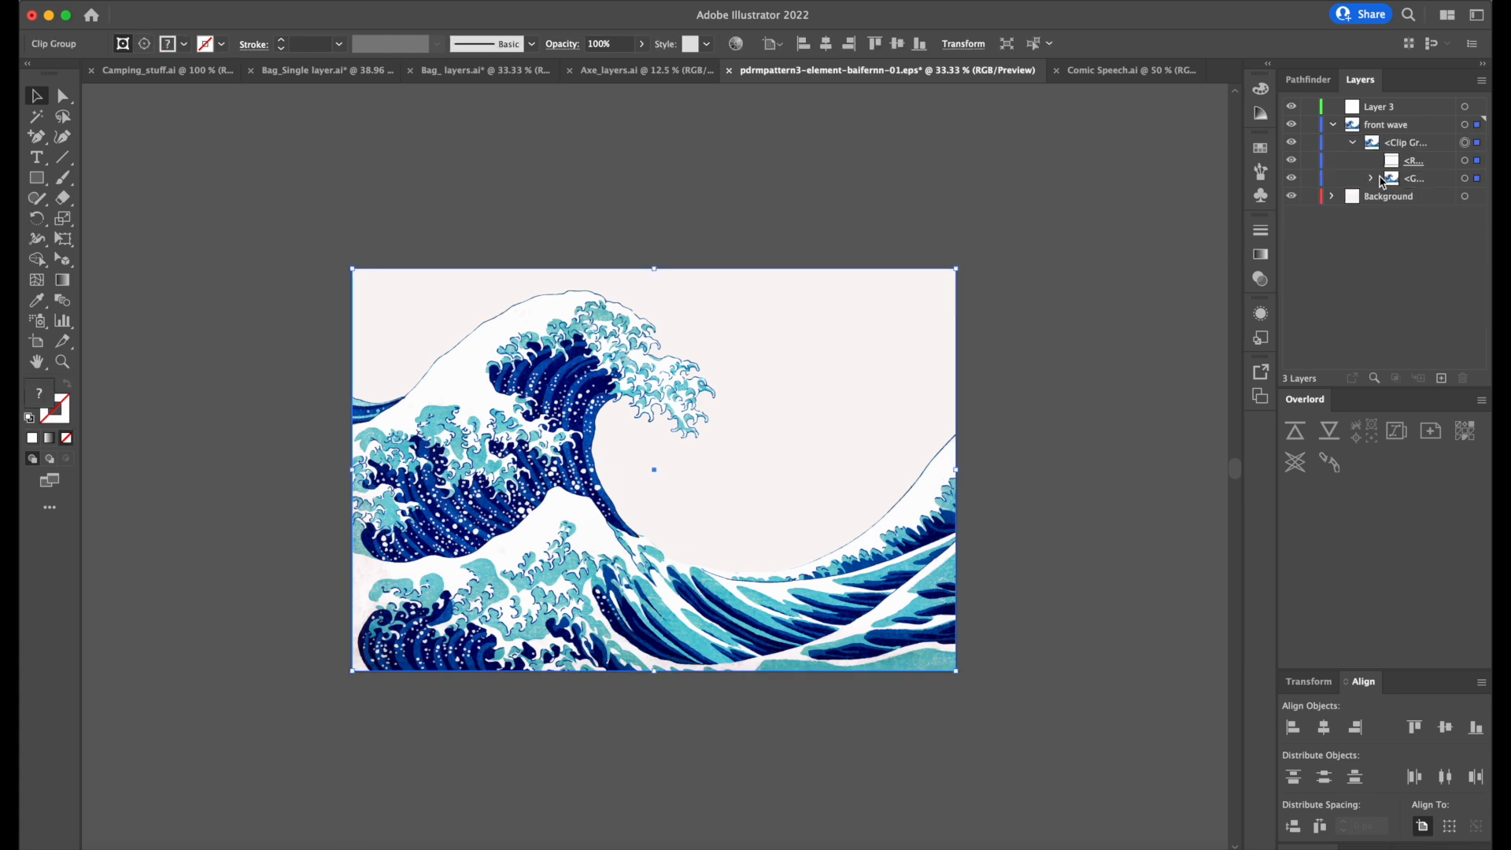
pyautogui.click(1464, 179)
pyautogui.click(847, 428)
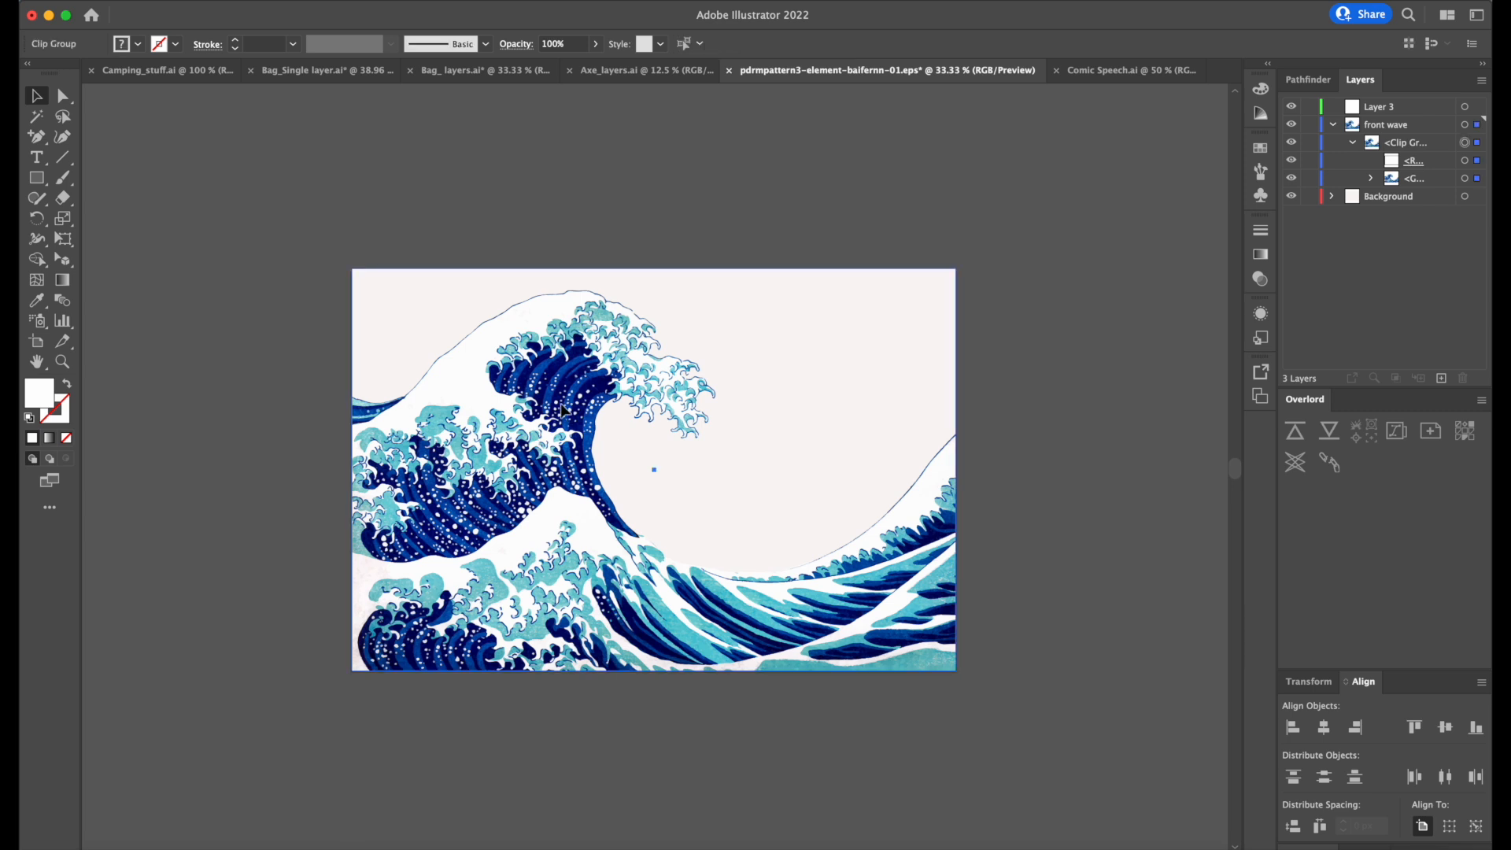
pyautogui.click(1372, 180)
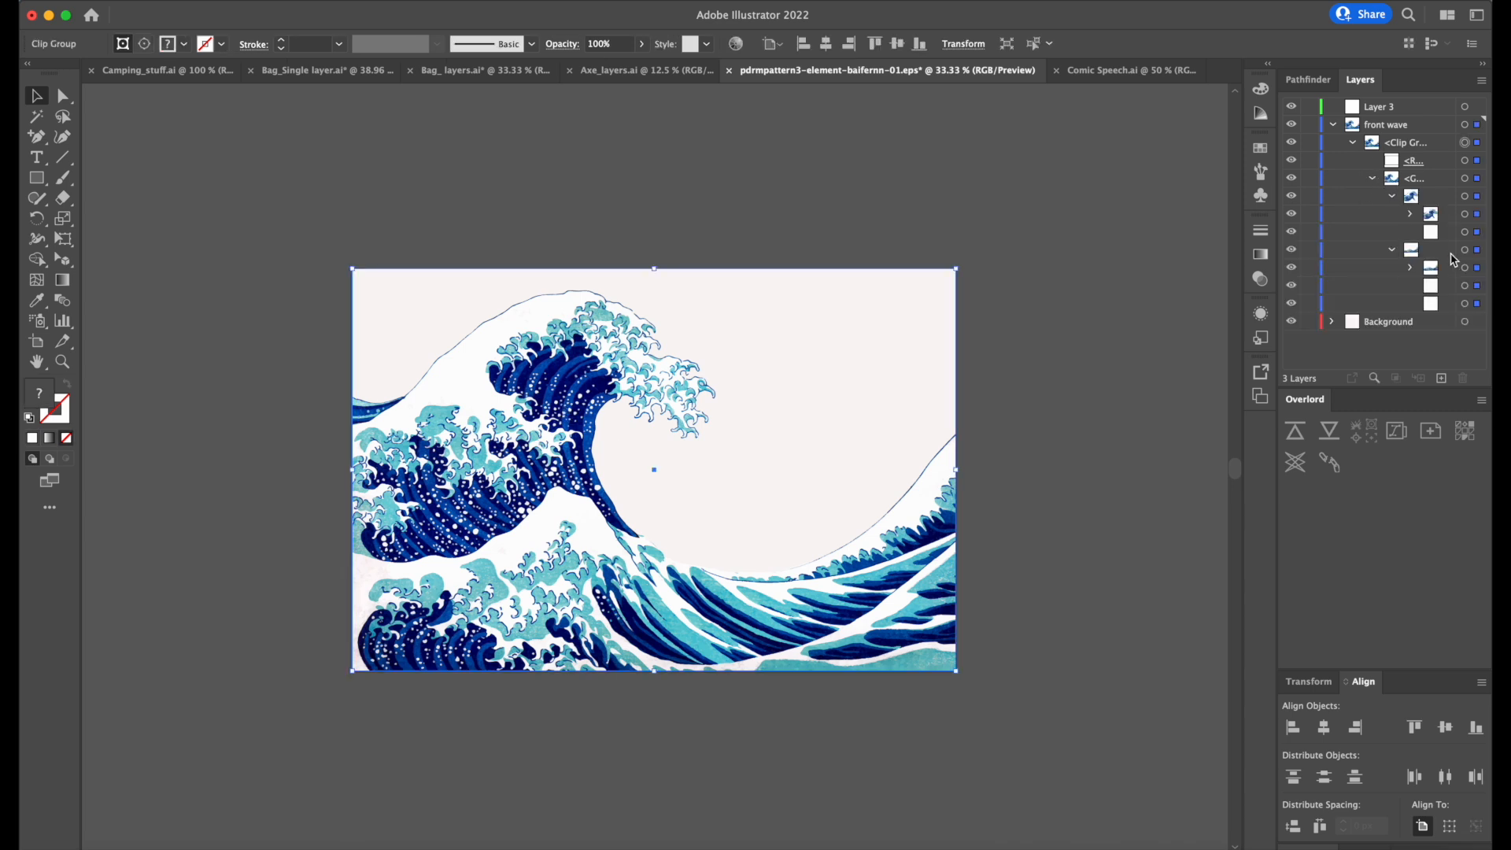
pyautogui.click(1391, 249)
pyautogui.click(1392, 196)
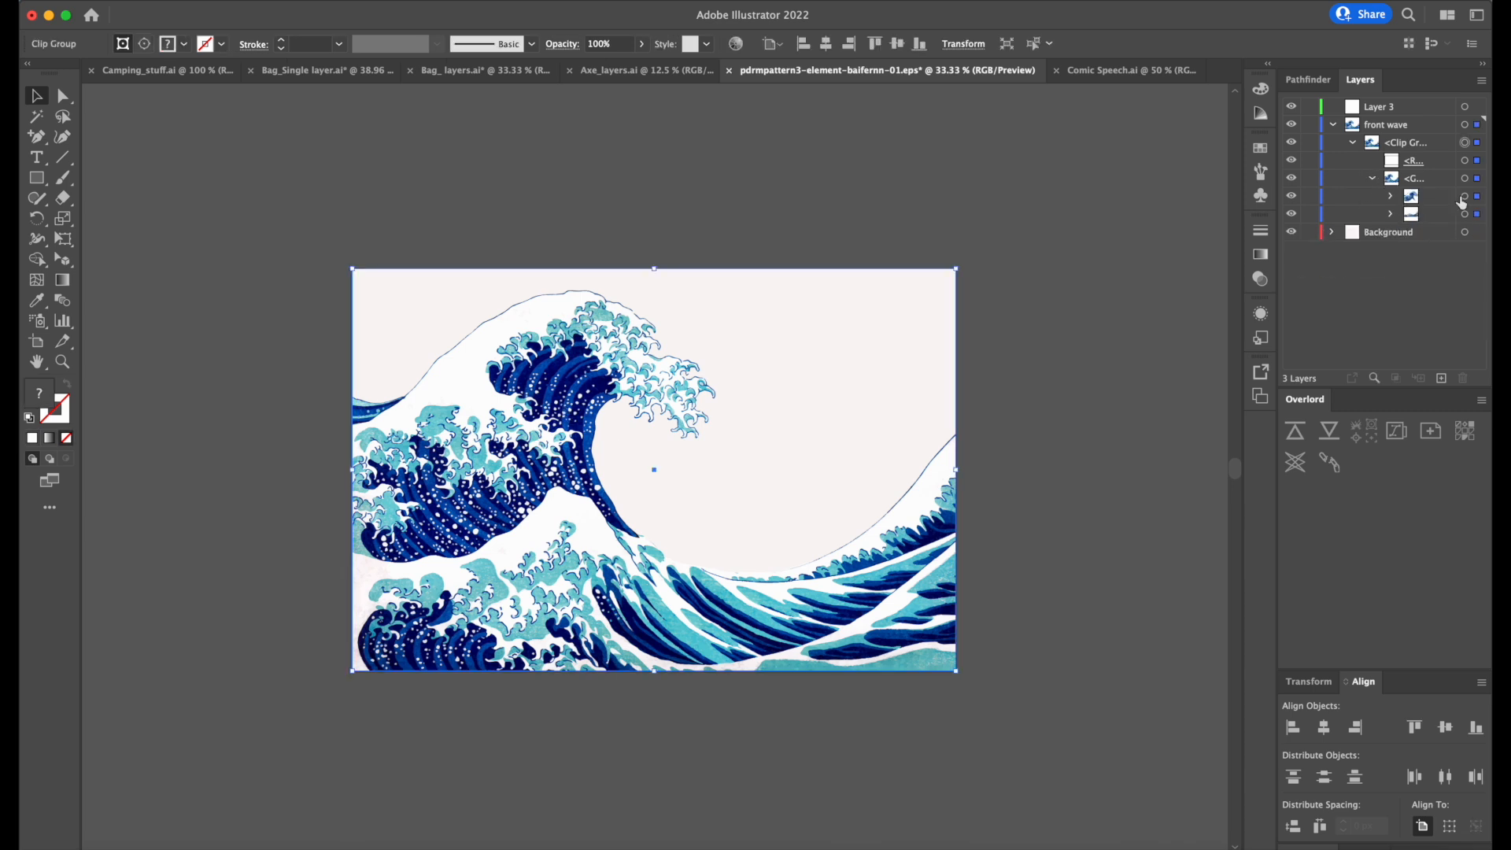
# Select the large wave's subgroup, test moving it and undo, and remove it from the front wave layer.
pyautogui.click(1465, 197)
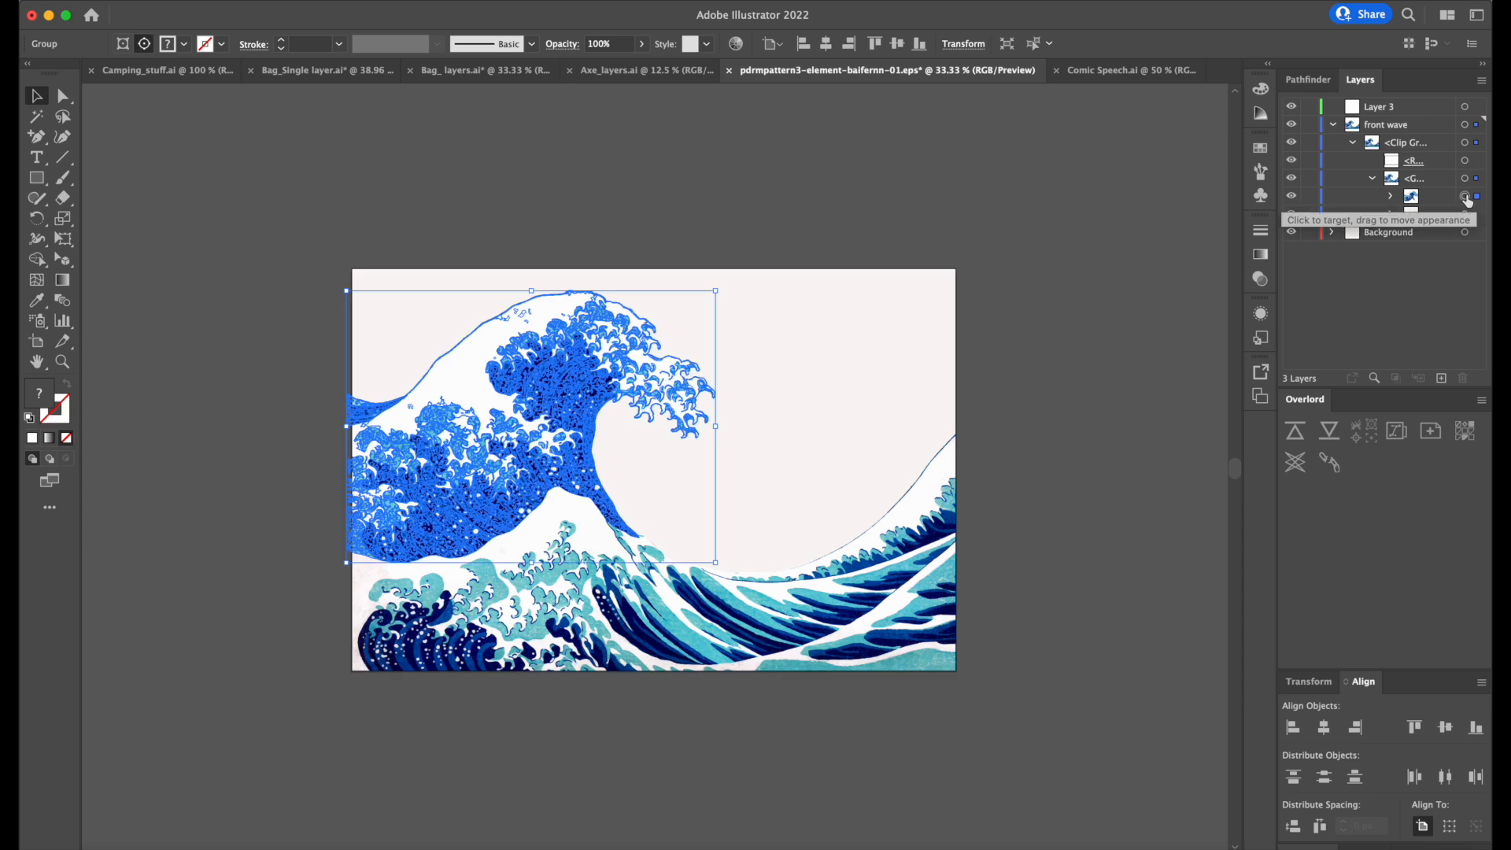
pyautogui.moveTo(611, 359); pyautogui.dragTo(690, 312)
pyautogui.press('super+z')
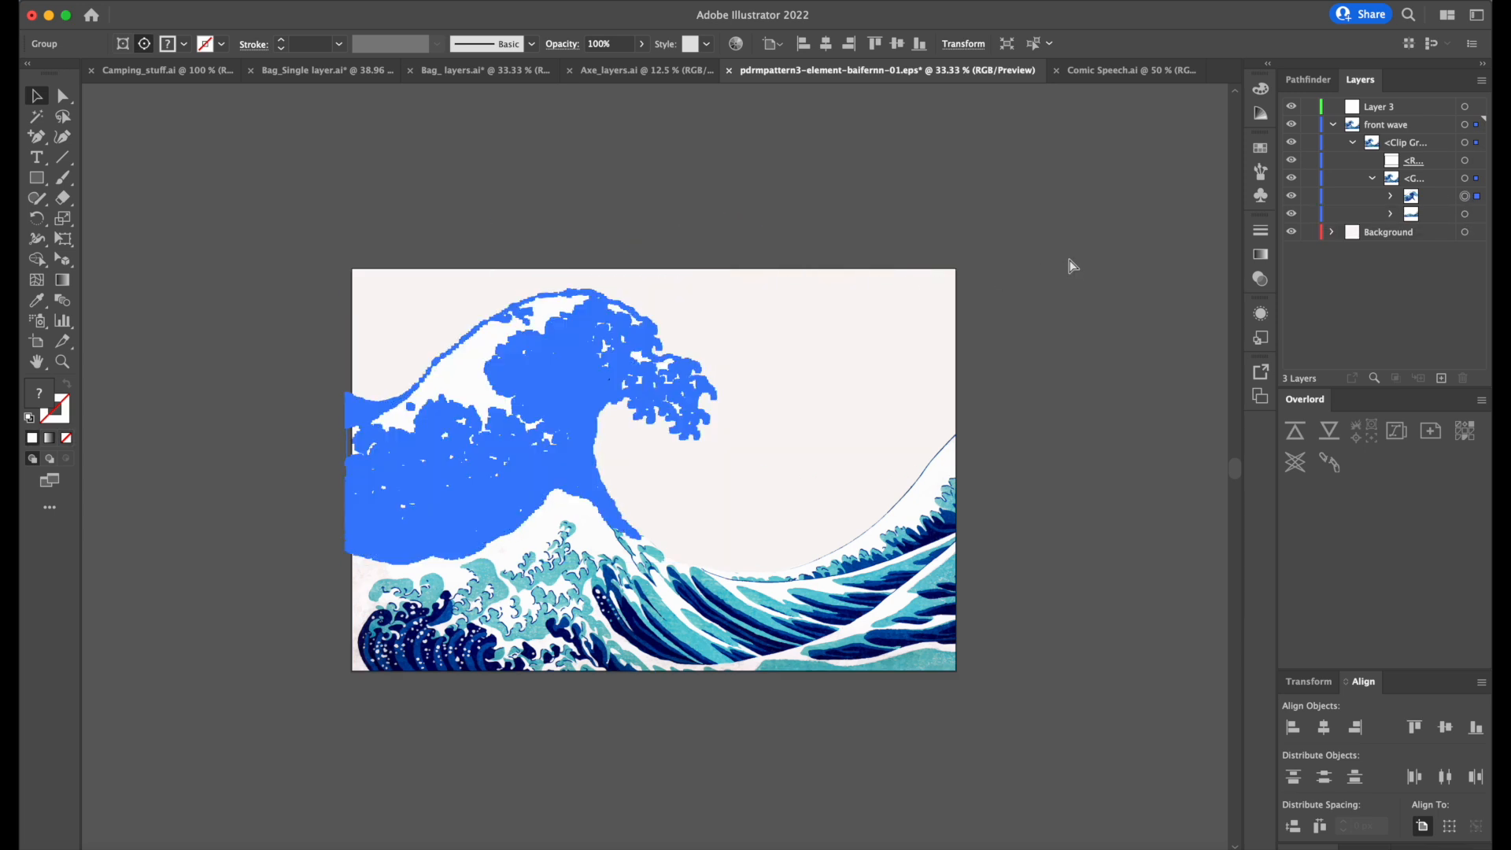
pyautogui.press('Delete')
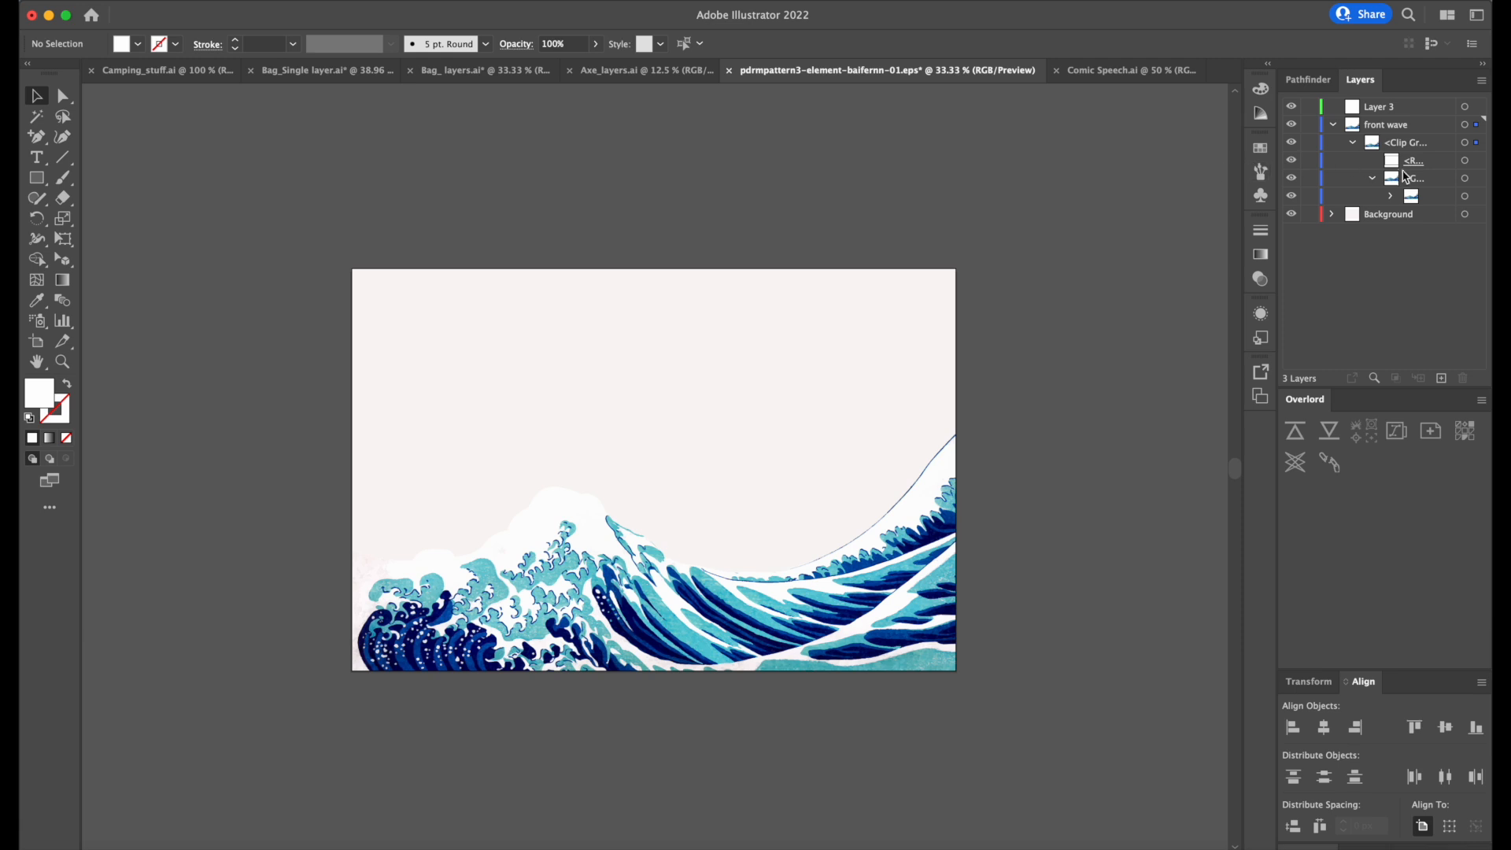
# Paste the cut large wave in front on Layer 3 and shift it fully inside the artboard's edge.
pyautogui.click(1333, 126)
pyautogui.click(1383, 111)
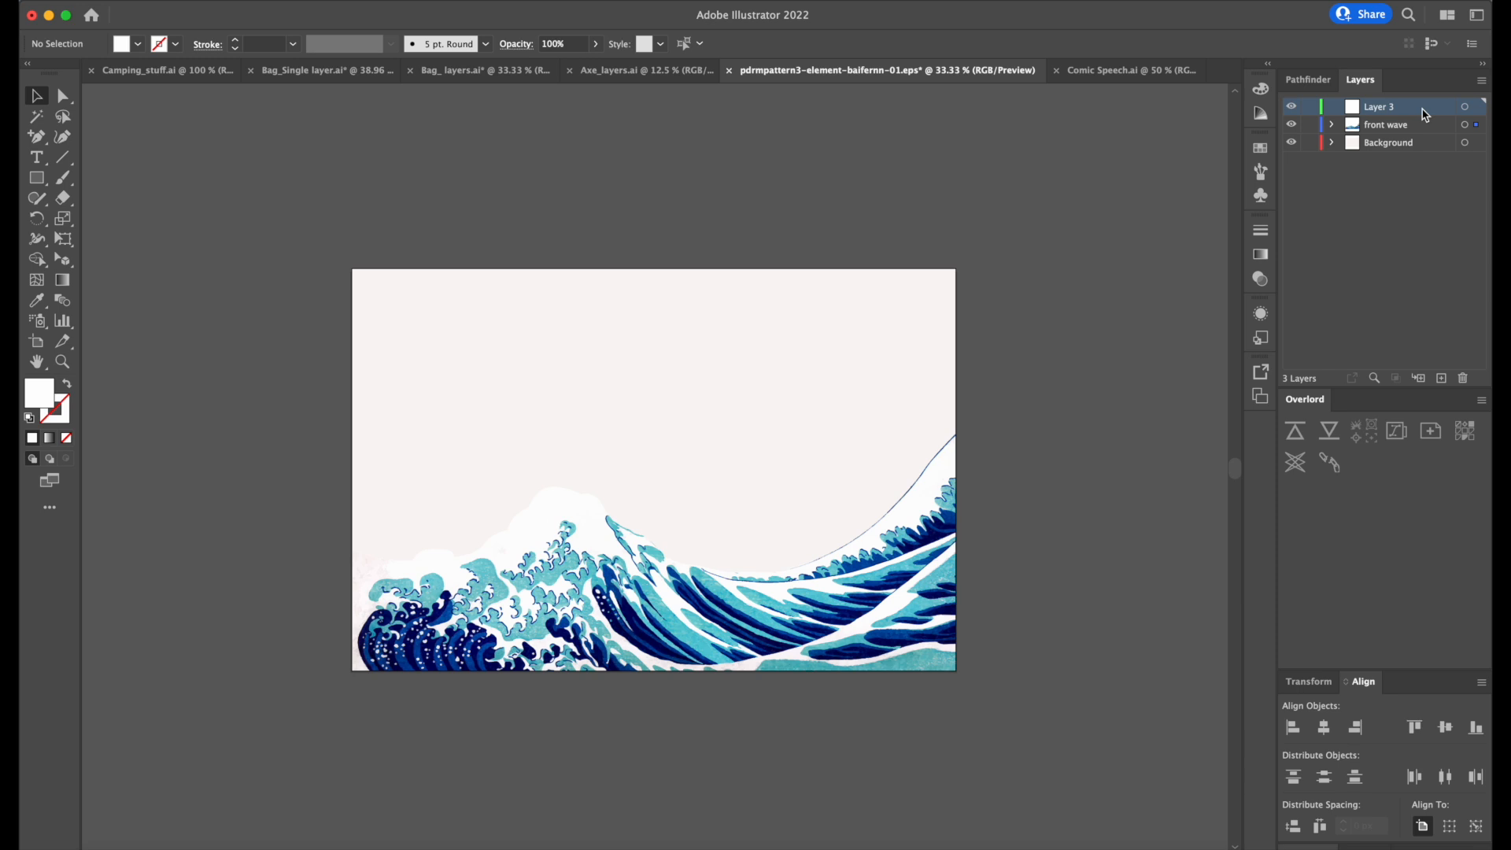
pyautogui.press('super+f')
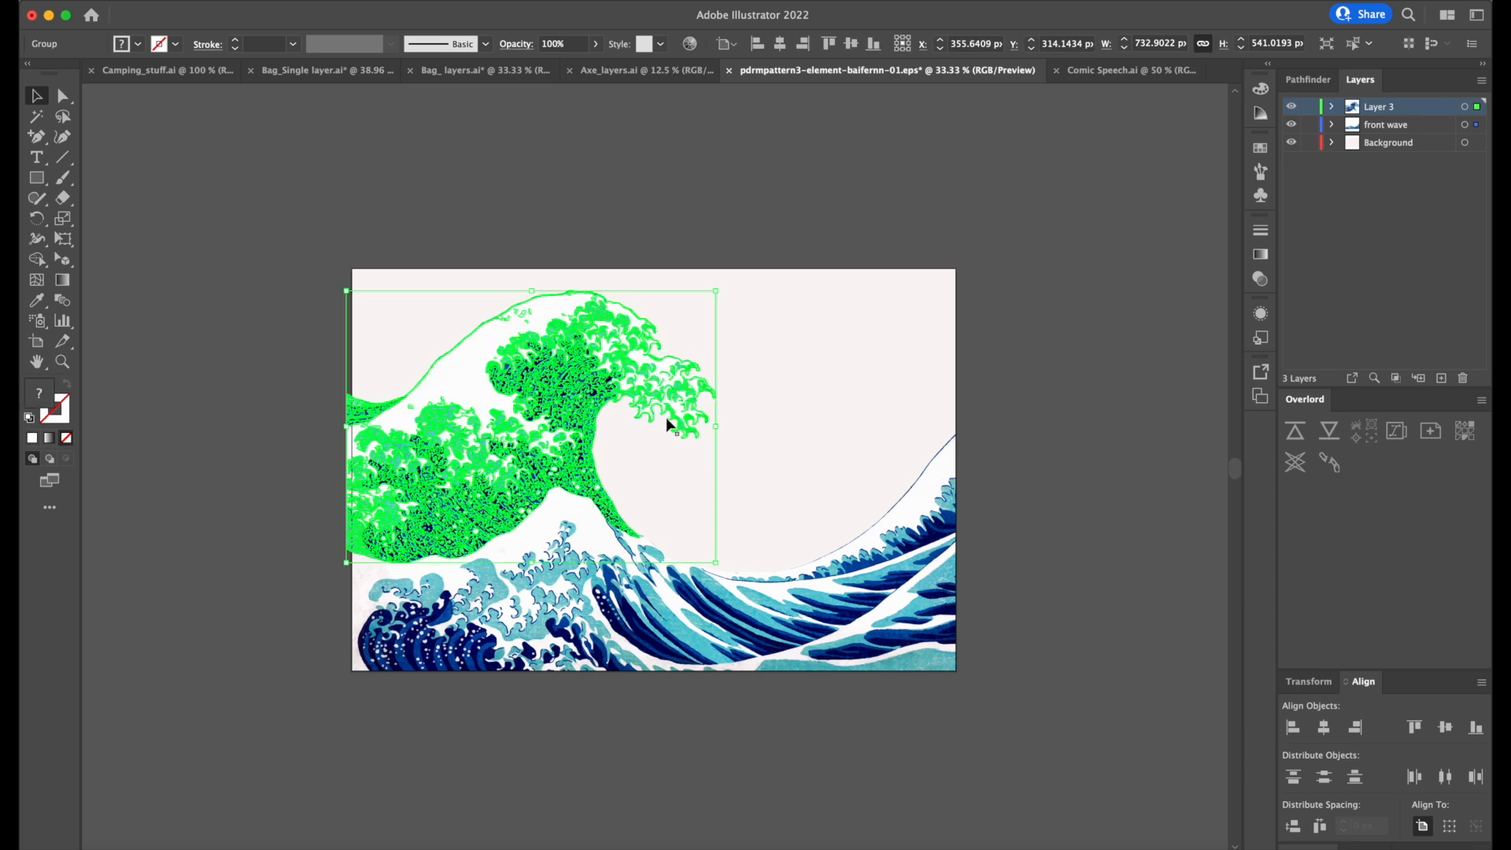
pyautogui.moveTo(577, 419); pyautogui.dragTo(614, 440)
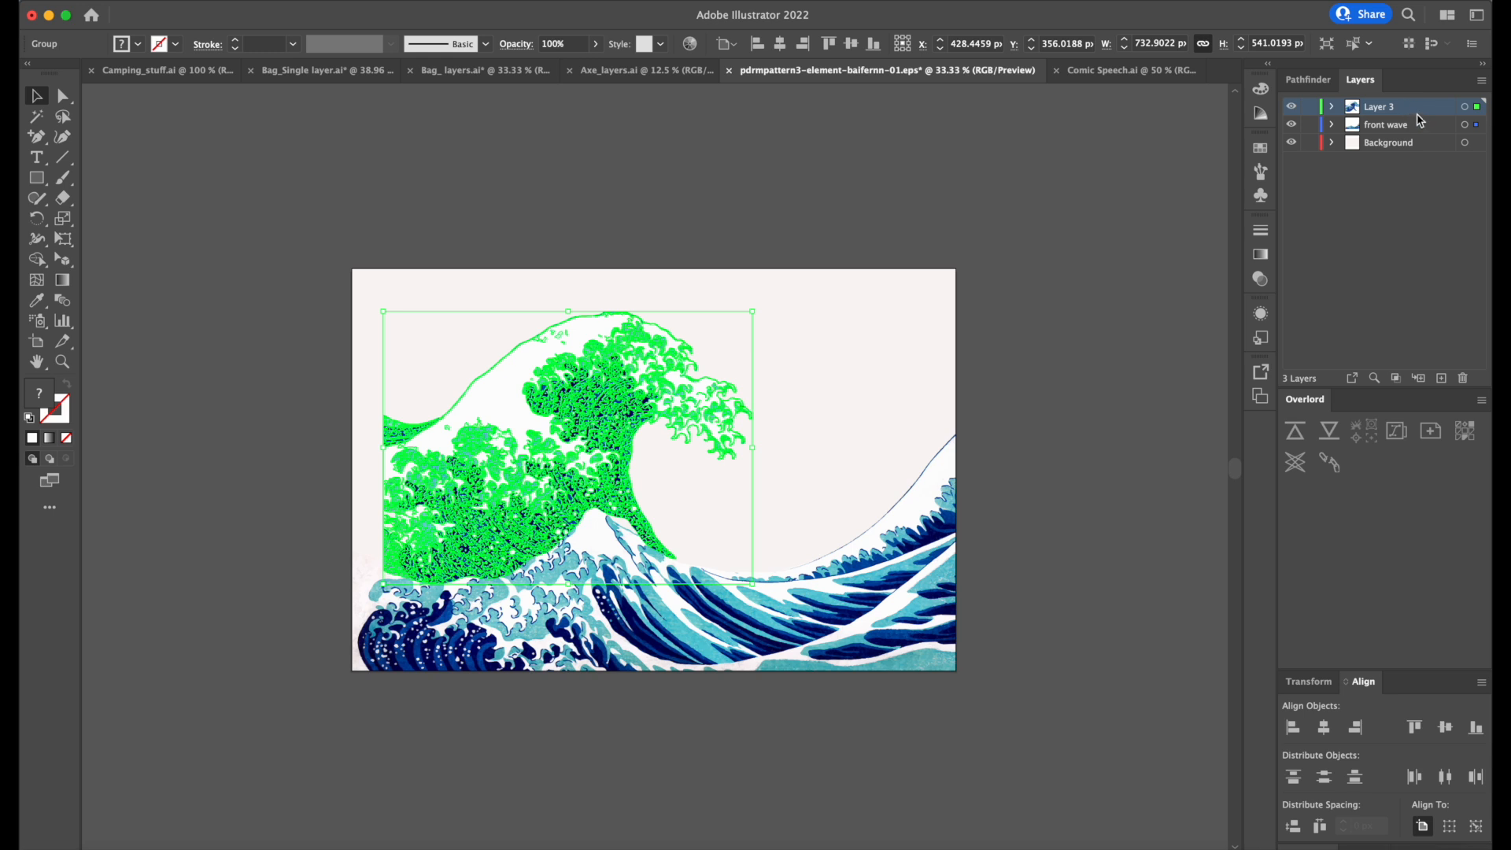
# Rename Layer 3 as "Back wave" and deselect the artwork.
pyautogui.doubleClick(1382, 108)
pyautogui.write('Backe wave')
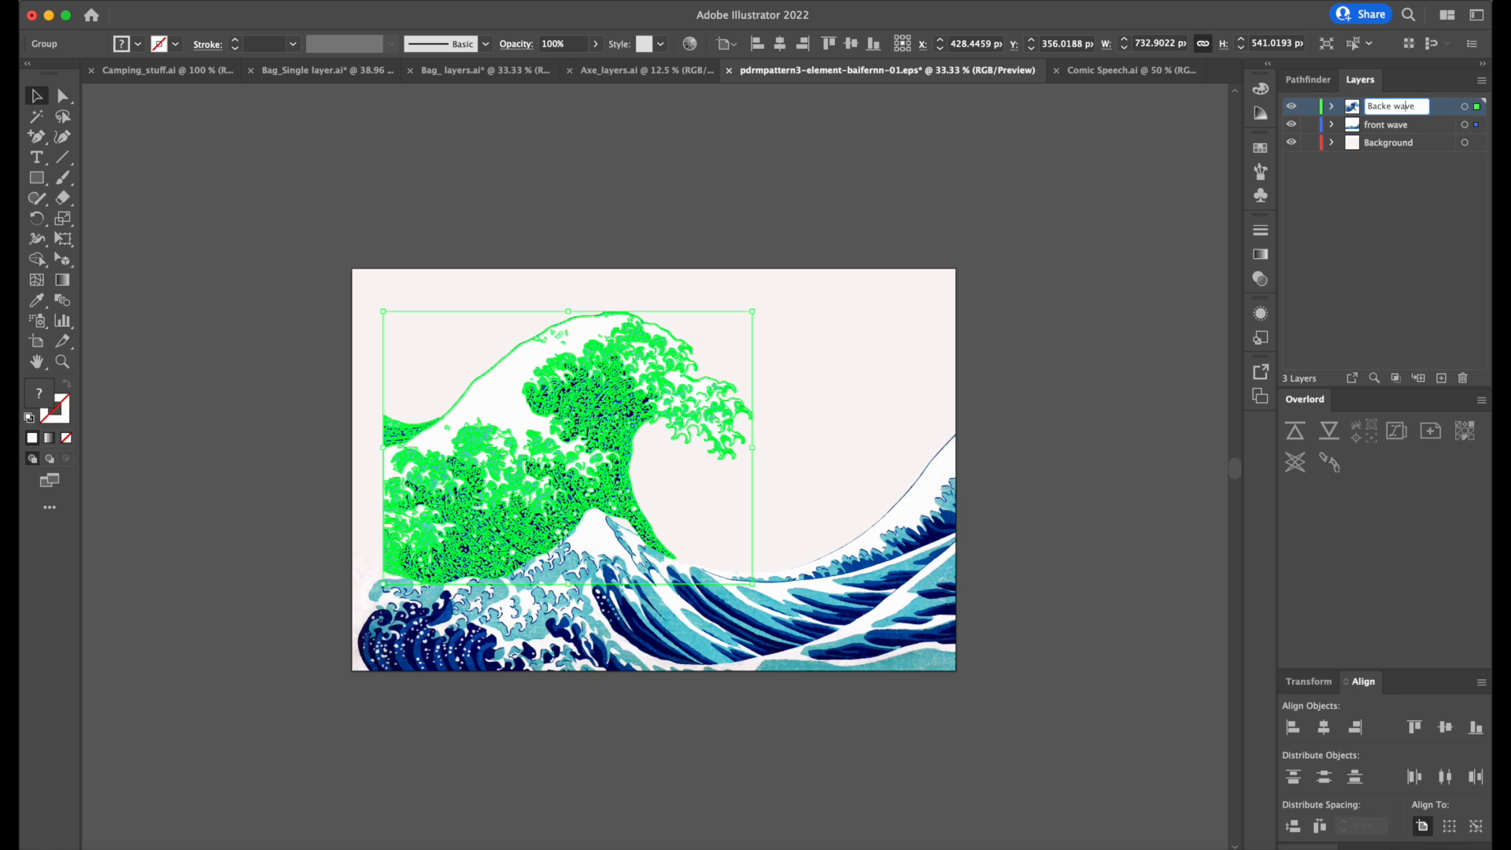
pyautogui.press('Return')
pyautogui.click(1014, 609)
# Delete the clipping rectangle from the front wave layer's clip group.
pyautogui.click(917, 562)
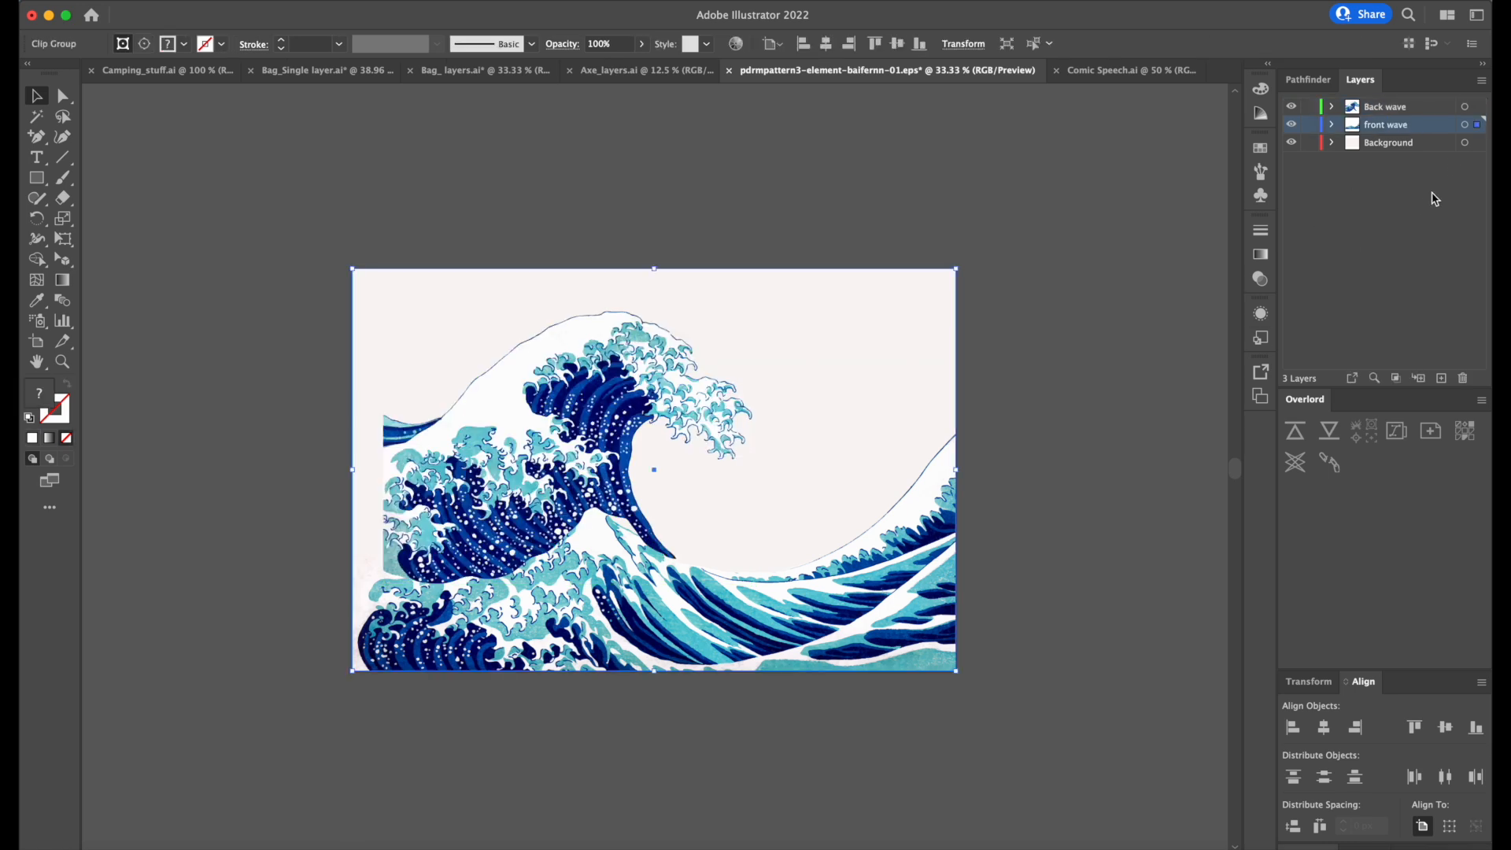
pyautogui.click(1466, 125)
pyautogui.click(1333, 124)
pyautogui.click(1440, 146)
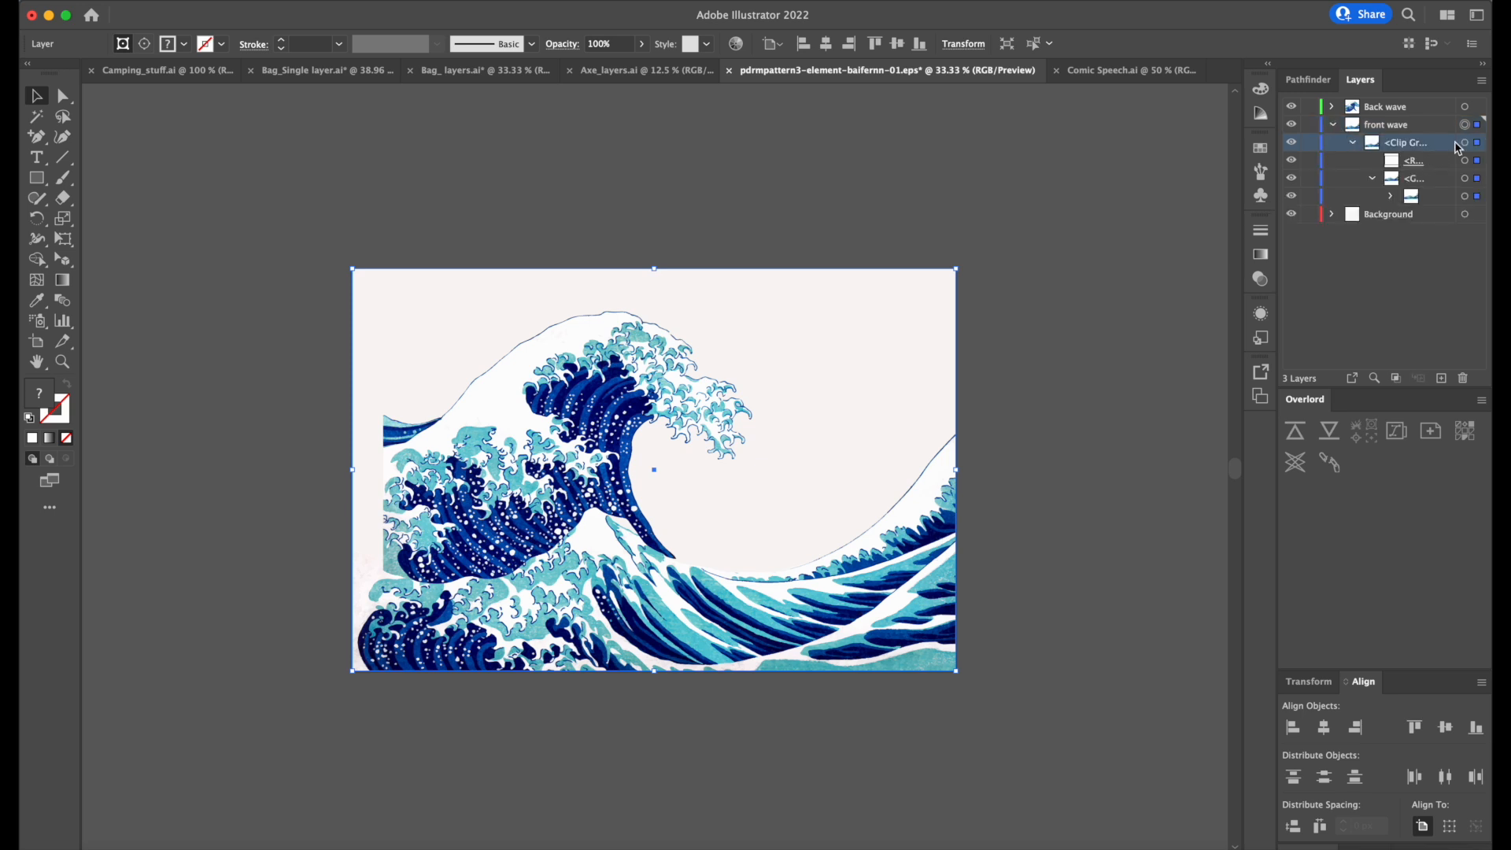
pyautogui.click(1479, 161)
pyautogui.click(1465, 160)
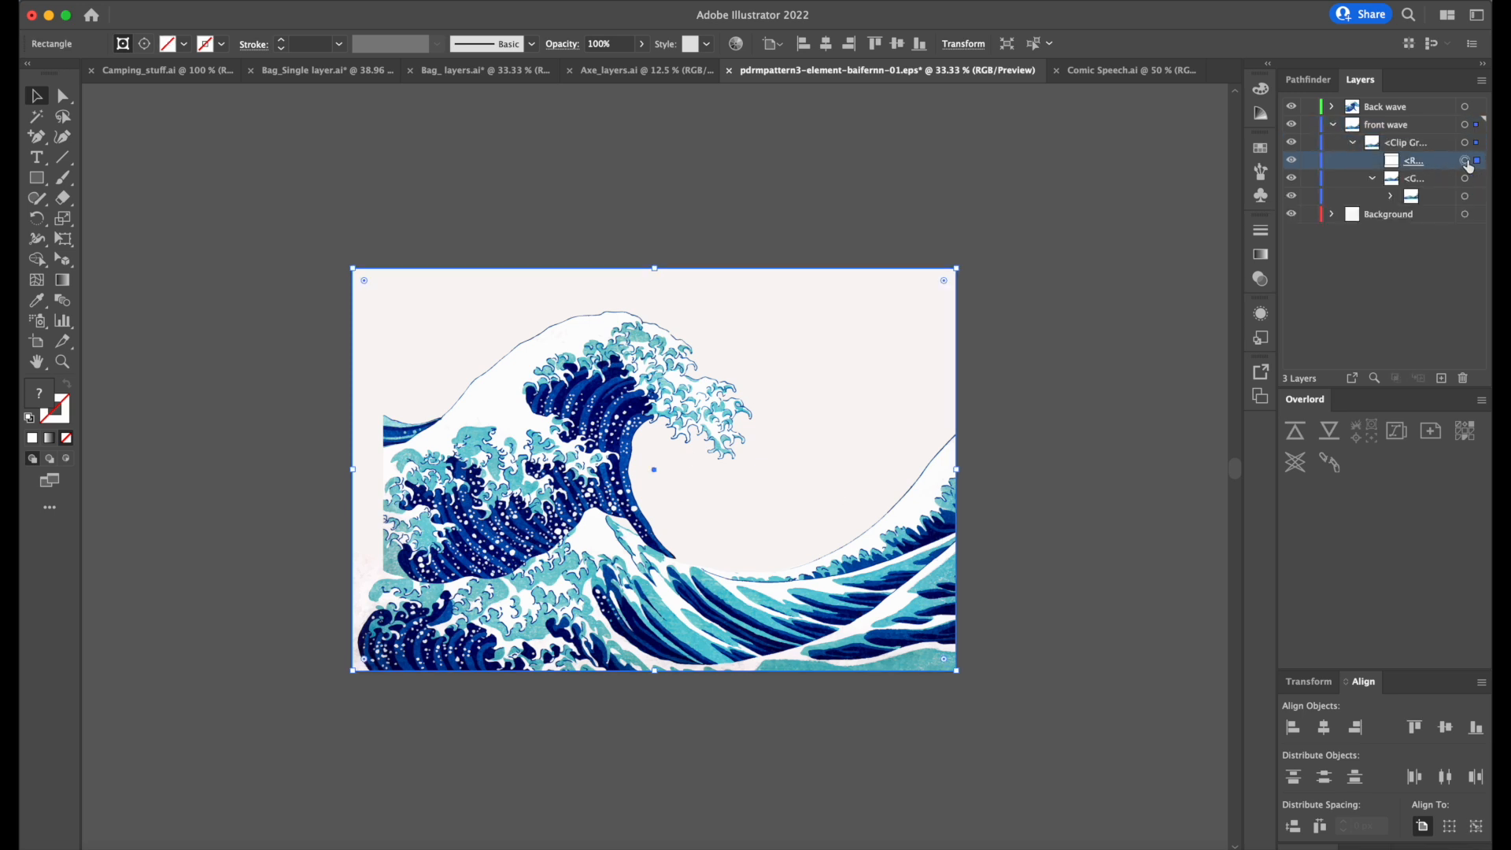
pyautogui.click(1465, 378)
# Try moving the unclipped front wave group, undo the move, and collapse the front wave layer.
pyautogui.click(810, 573)
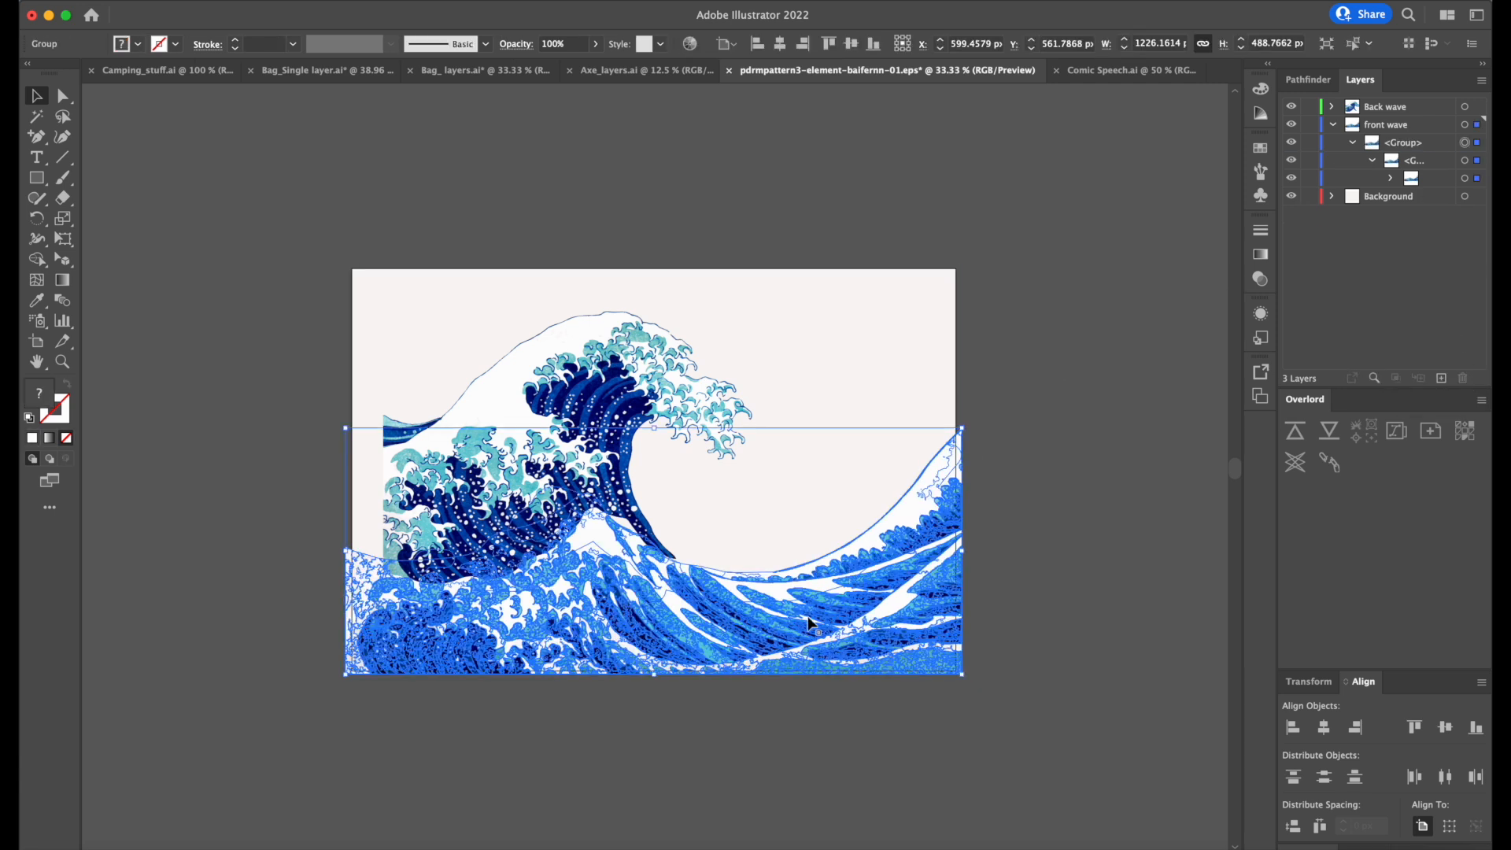
pyautogui.moveTo(808, 618); pyautogui.dragTo(841, 612)
pyautogui.press('super+z')
pyautogui.click(1333, 124)
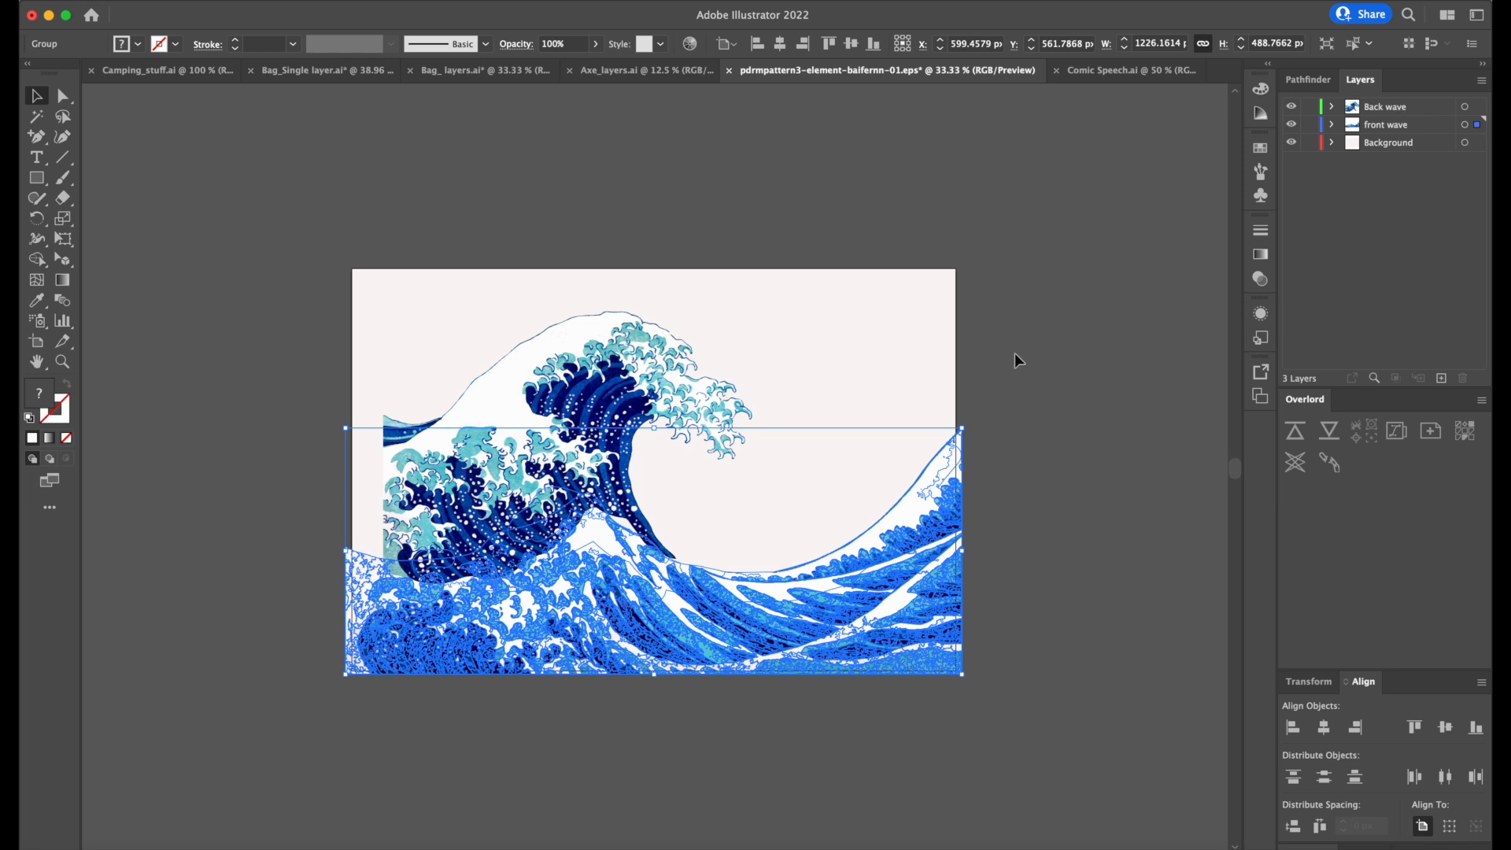
pyautogui.click(1095, 350)
# Place the Back wave layer directly below the front wave layer and lower the large wave so the front wave overlaps its base.
pyautogui.moveTo(588, 442); pyautogui.dragTo(598, 539)
pyautogui.click(1426, 116)
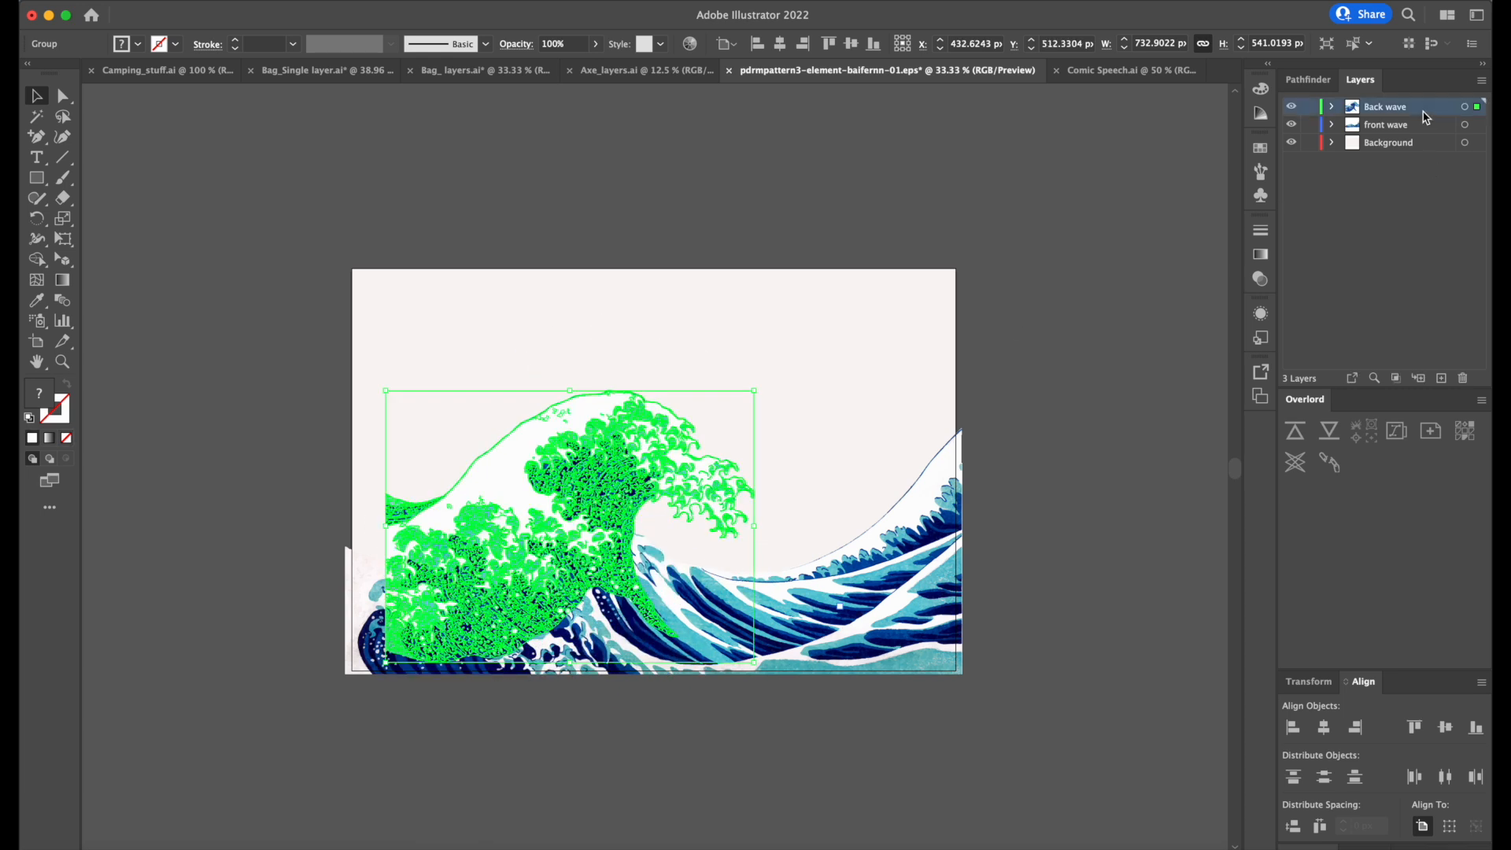
pyautogui.moveTo(1426, 113); pyautogui.dragTo(1416, 125)
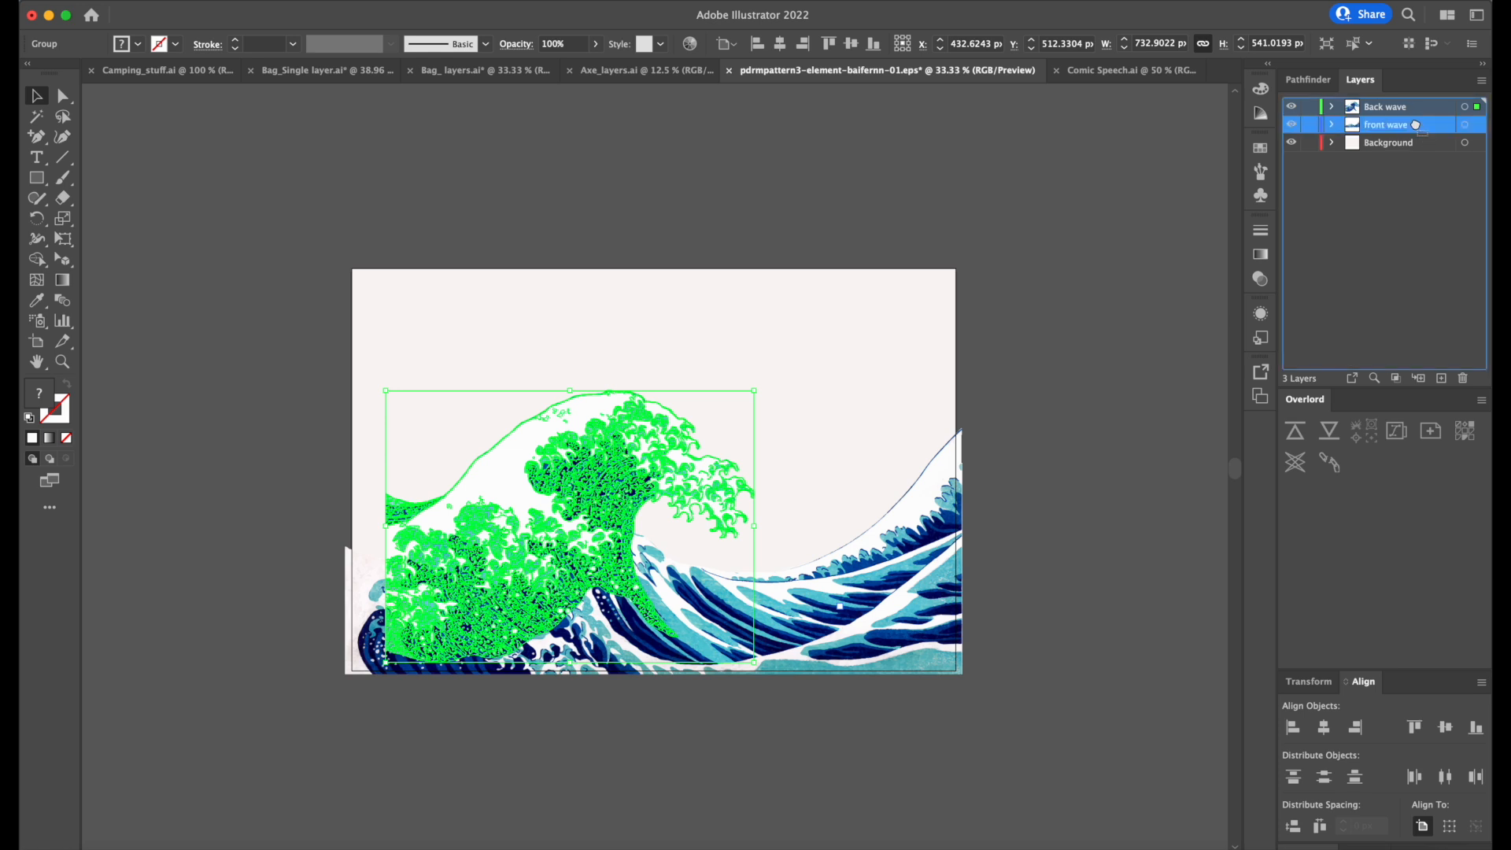
pyautogui.moveTo(1419, 126); pyautogui.dragTo(1419, 126)
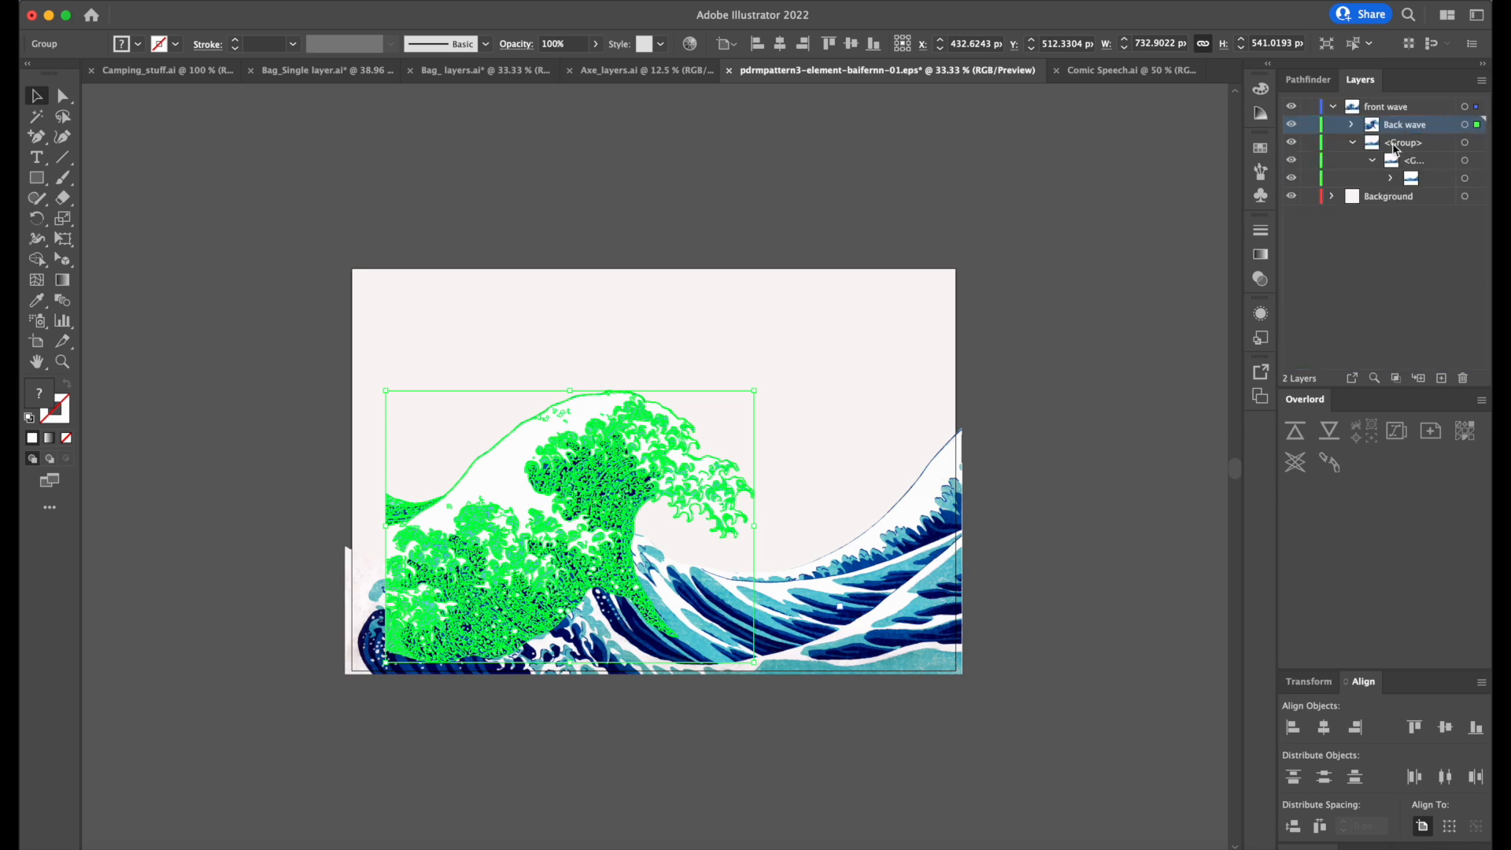
pyautogui.moveTo(1419, 130)
pyautogui.mouseDown()
pyautogui.moveTo(1406, 180)
pyautogui.moveTo(1403, 100)
pyautogui.moveTo(1417, 134)
pyautogui.moveTo(1434, 133)
pyautogui.mouseUp()
pyautogui.click(1333, 106)
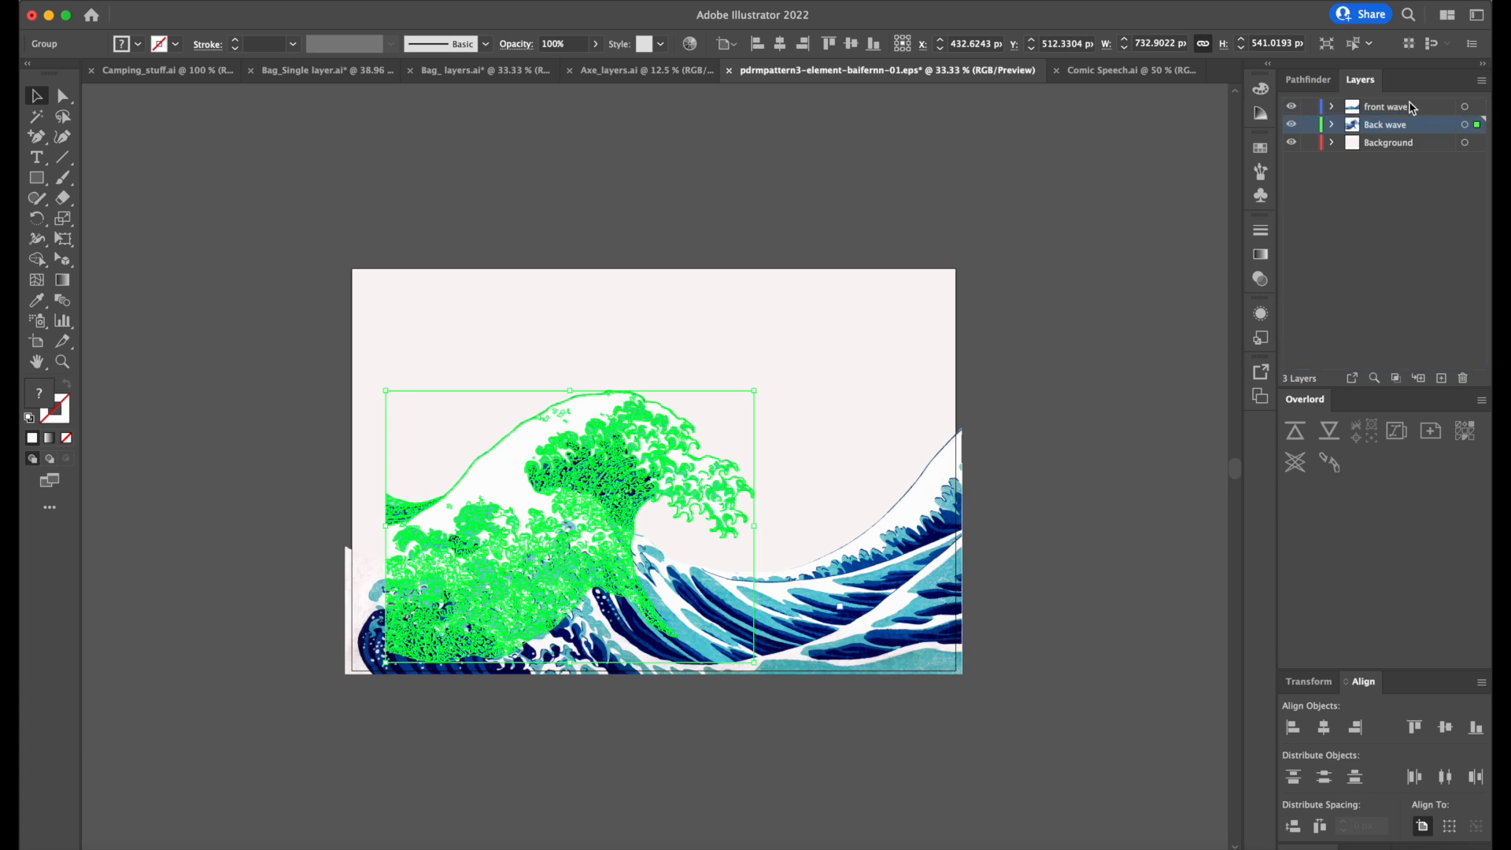
pyautogui.click(1189, 353)
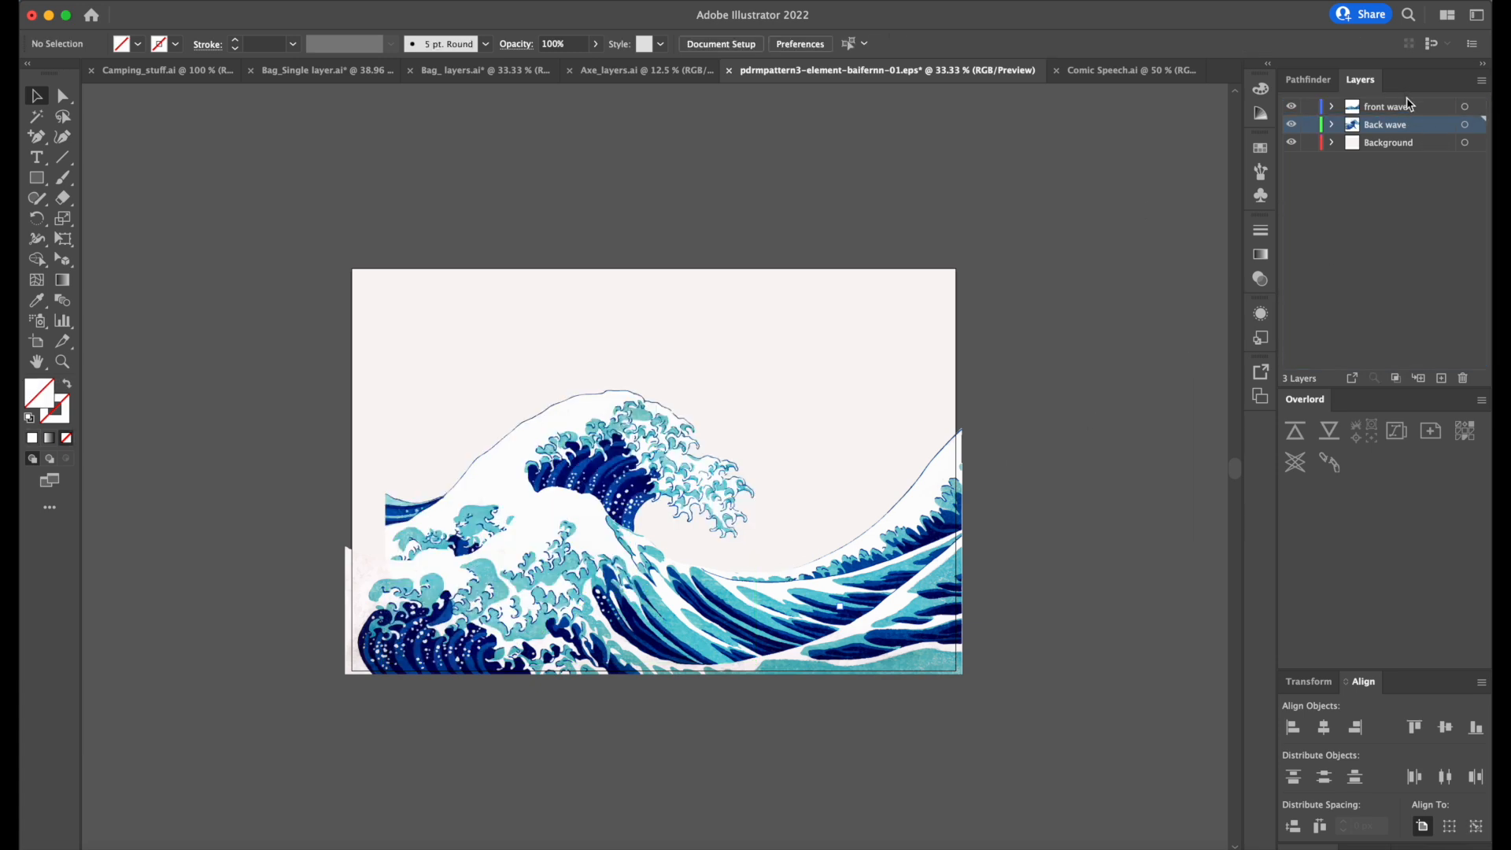
pyautogui.click(1465, 124)
pyautogui.moveTo(602, 448); pyautogui.dragTo(610, 418)
# Set the Background layer rectangle's fill to blue 1EA0F7.
pyautogui.click(1469, 144)
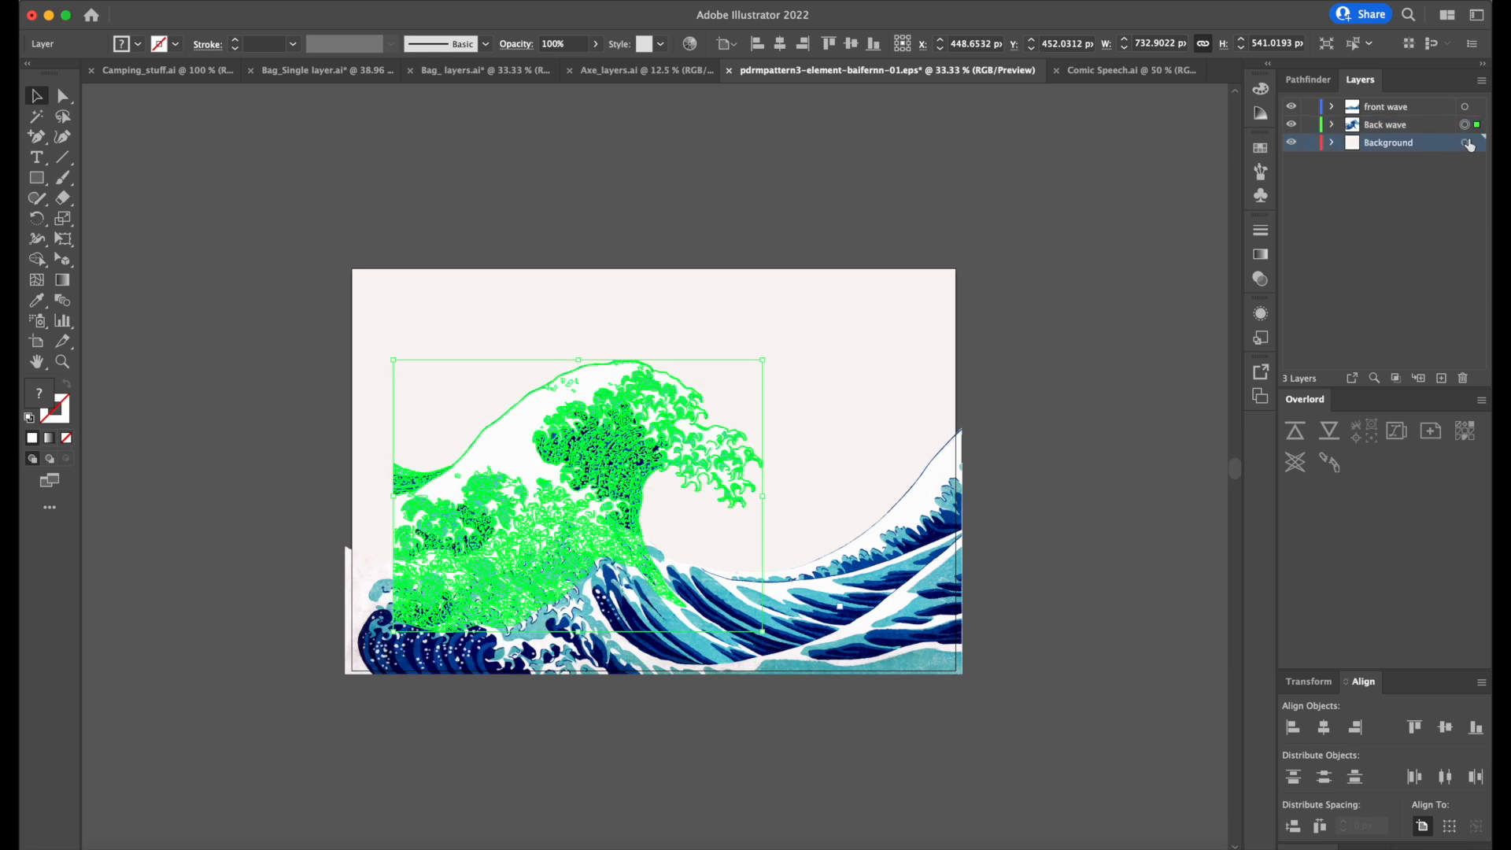
pyautogui.click(1467, 144)
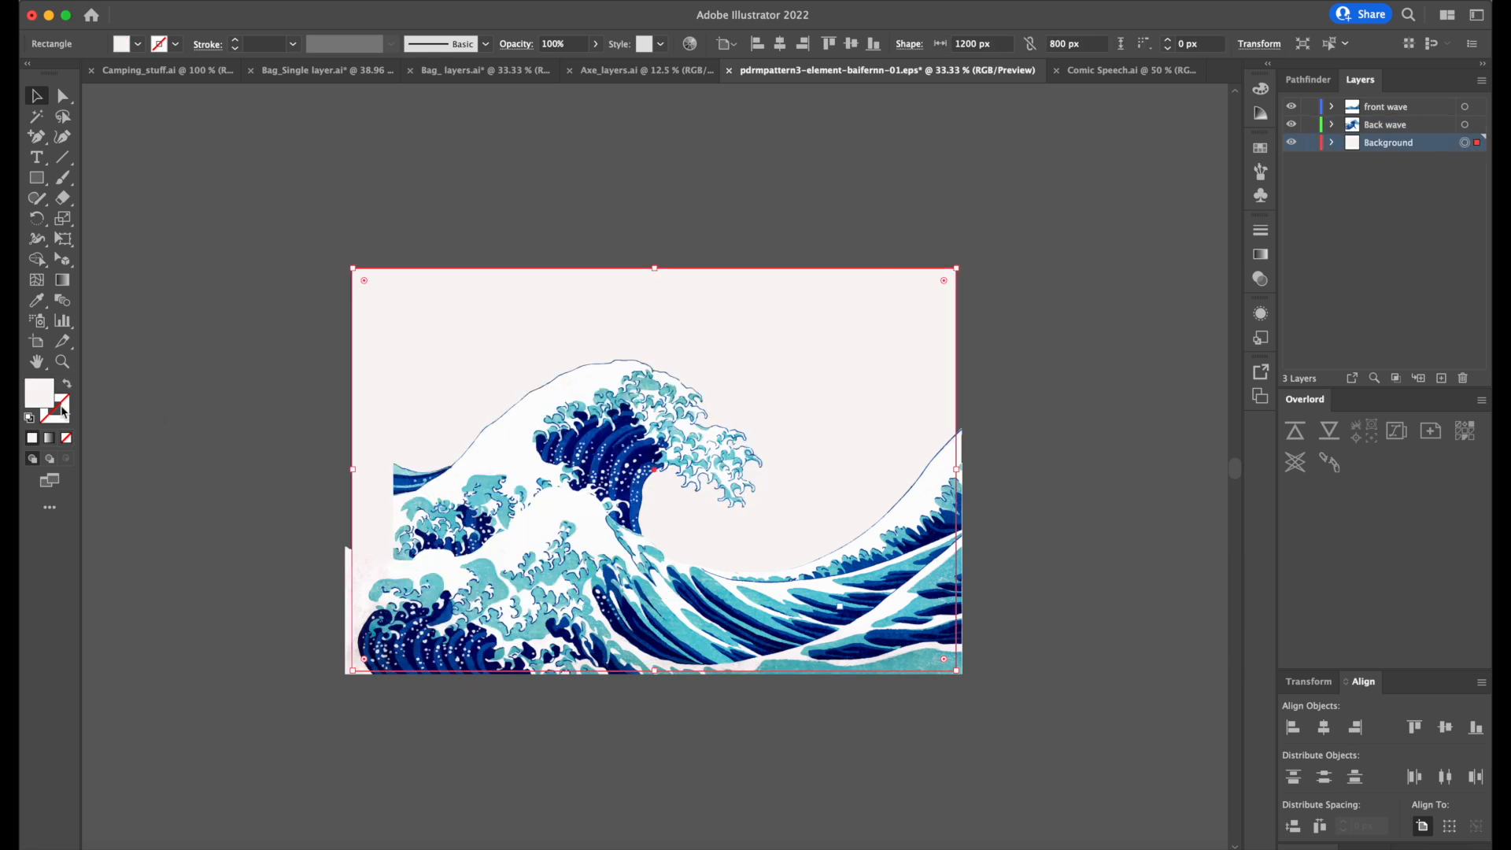
pyautogui.doubleClick(39, 395)
pyautogui.moveTo(669, 391)
pyautogui.mouseDown()
pyautogui.moveTo(664, 347)
pyautogui.moveTo(640, 338)
pyautogui.moveTo(670, 350)
pyautogui.mouseUp()
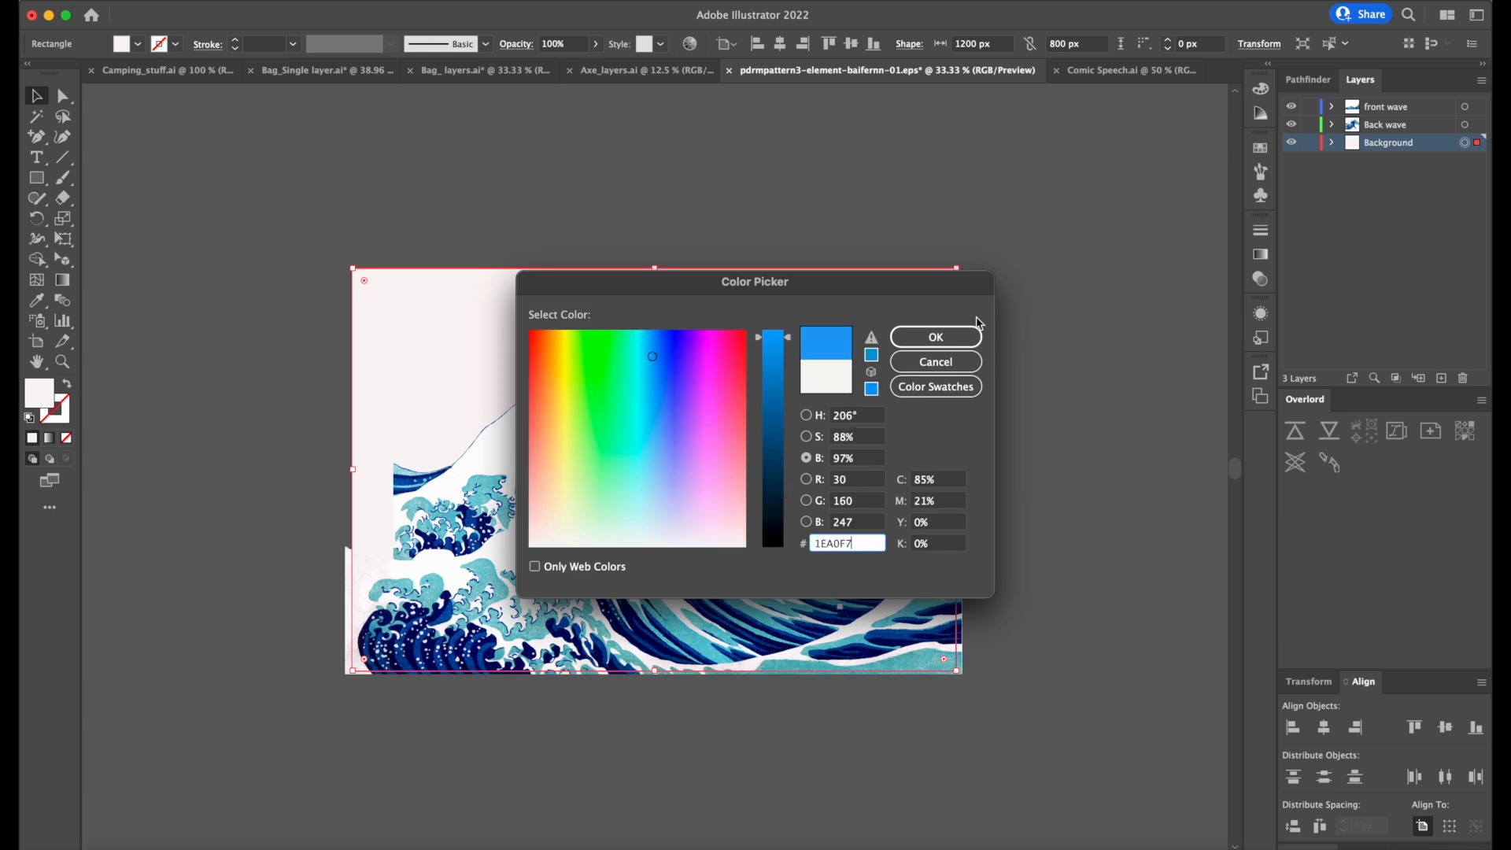
pyautogui.click(973, 337)
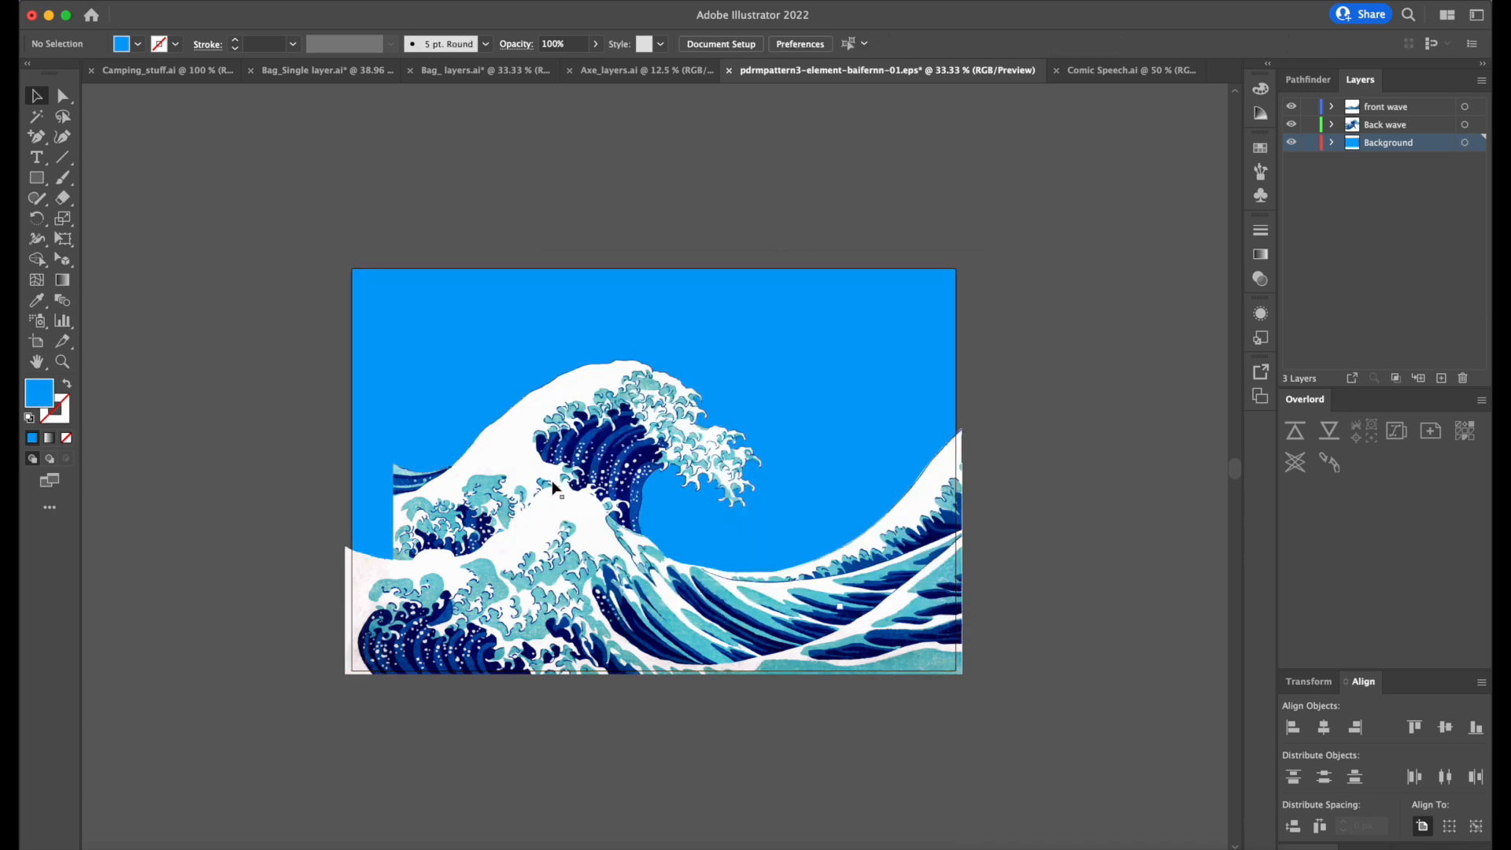
# Try shifting the large wave sideways behind the front wave.
pyautogui.click(626, 433)
pyautogui.moveTo(625, 433); pyautogui.dragTo(583, 433)
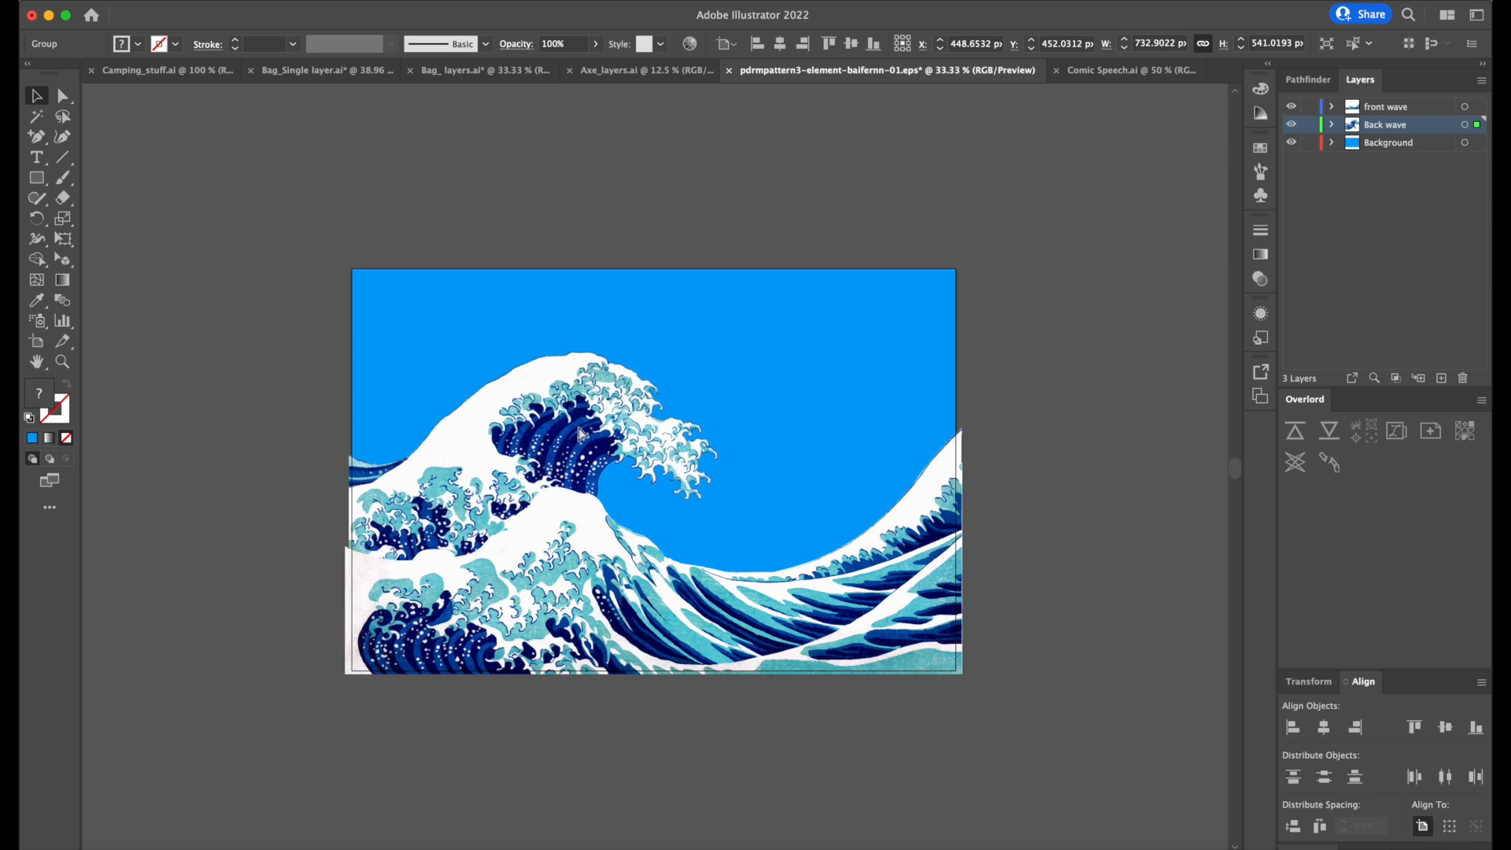
pyautogui.click(968, 162)
# Save the separated wave artwork in its existing EPS file, accepting the legacy format.
pyautogui.press('super+s')
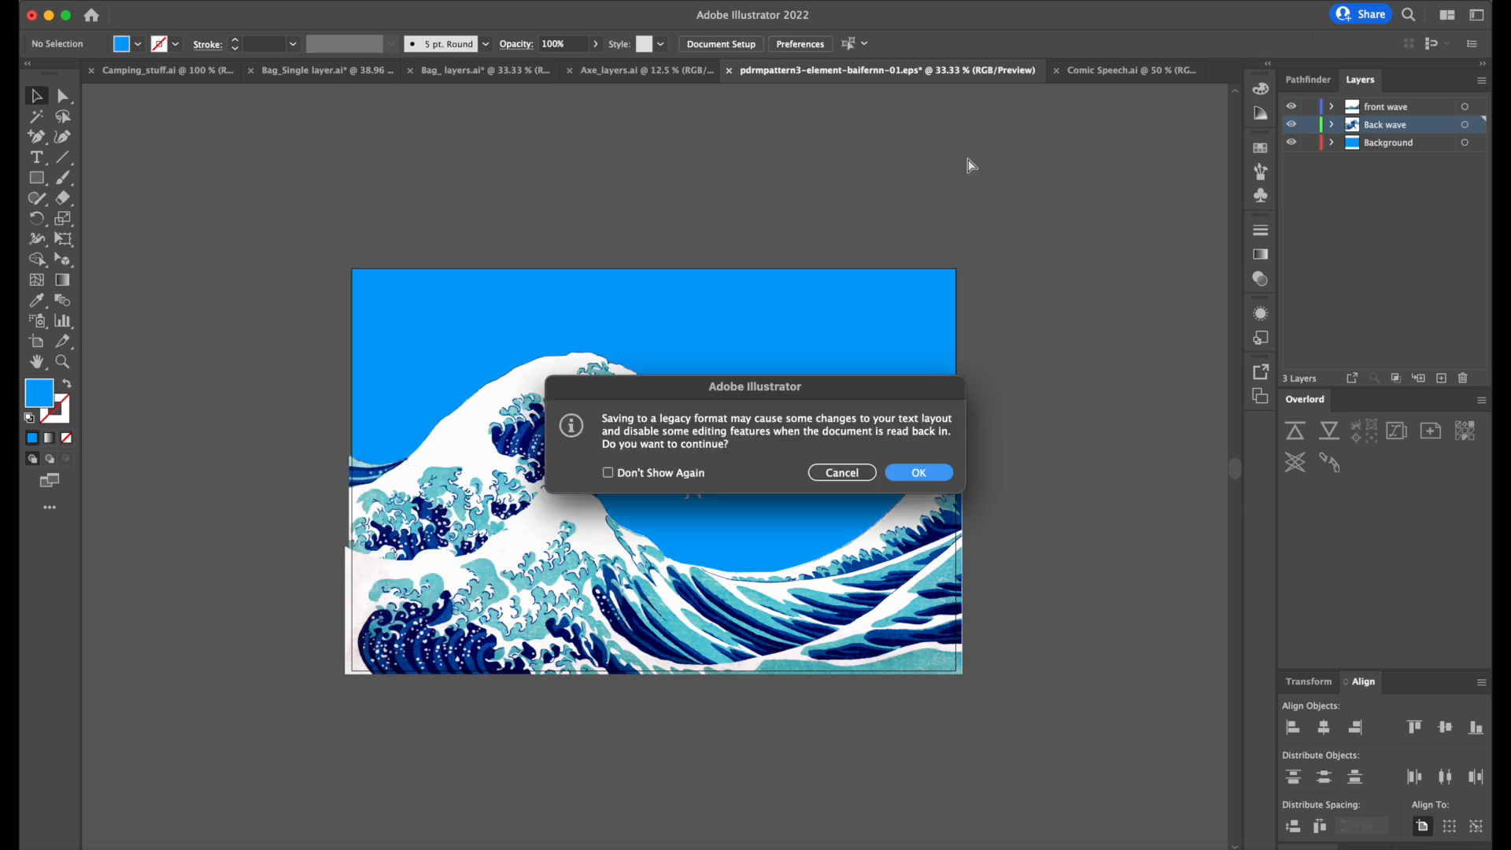
pyautogui.click(918, 469)
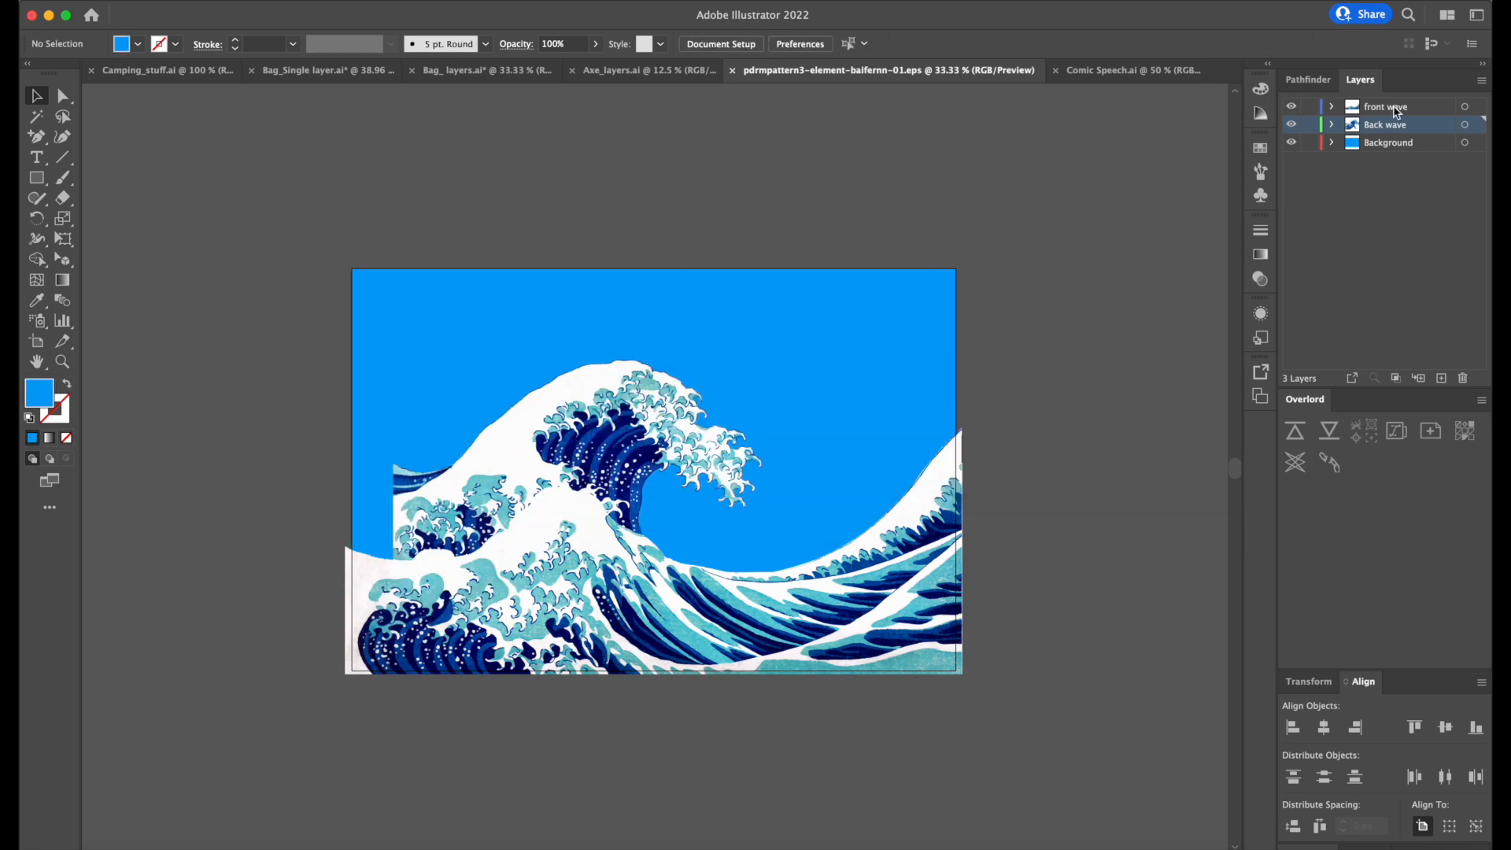
pyautogui.click(1413, 146)
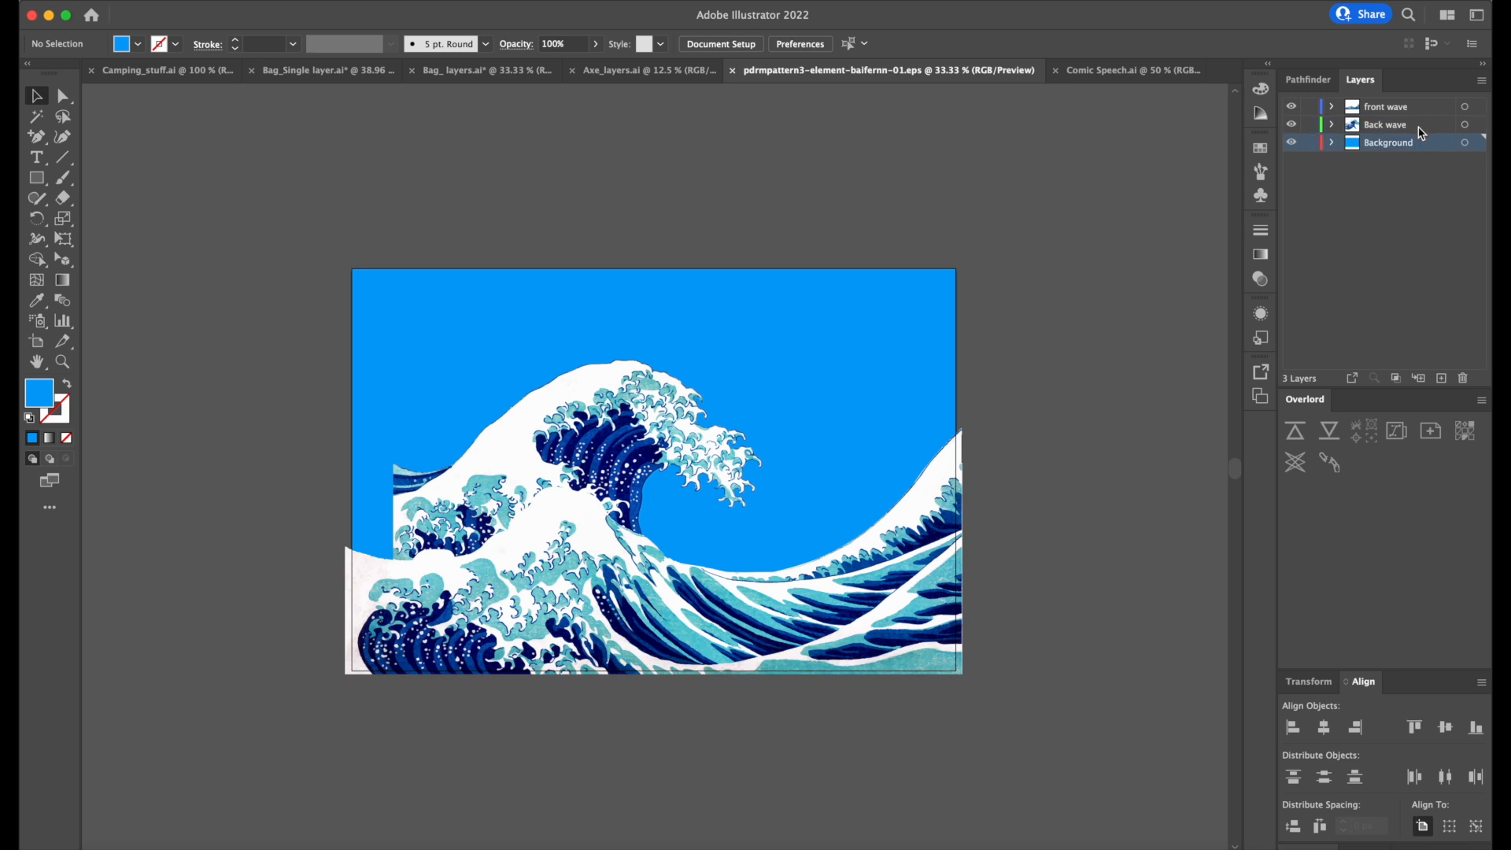
pyautogui.click(1418, 110)
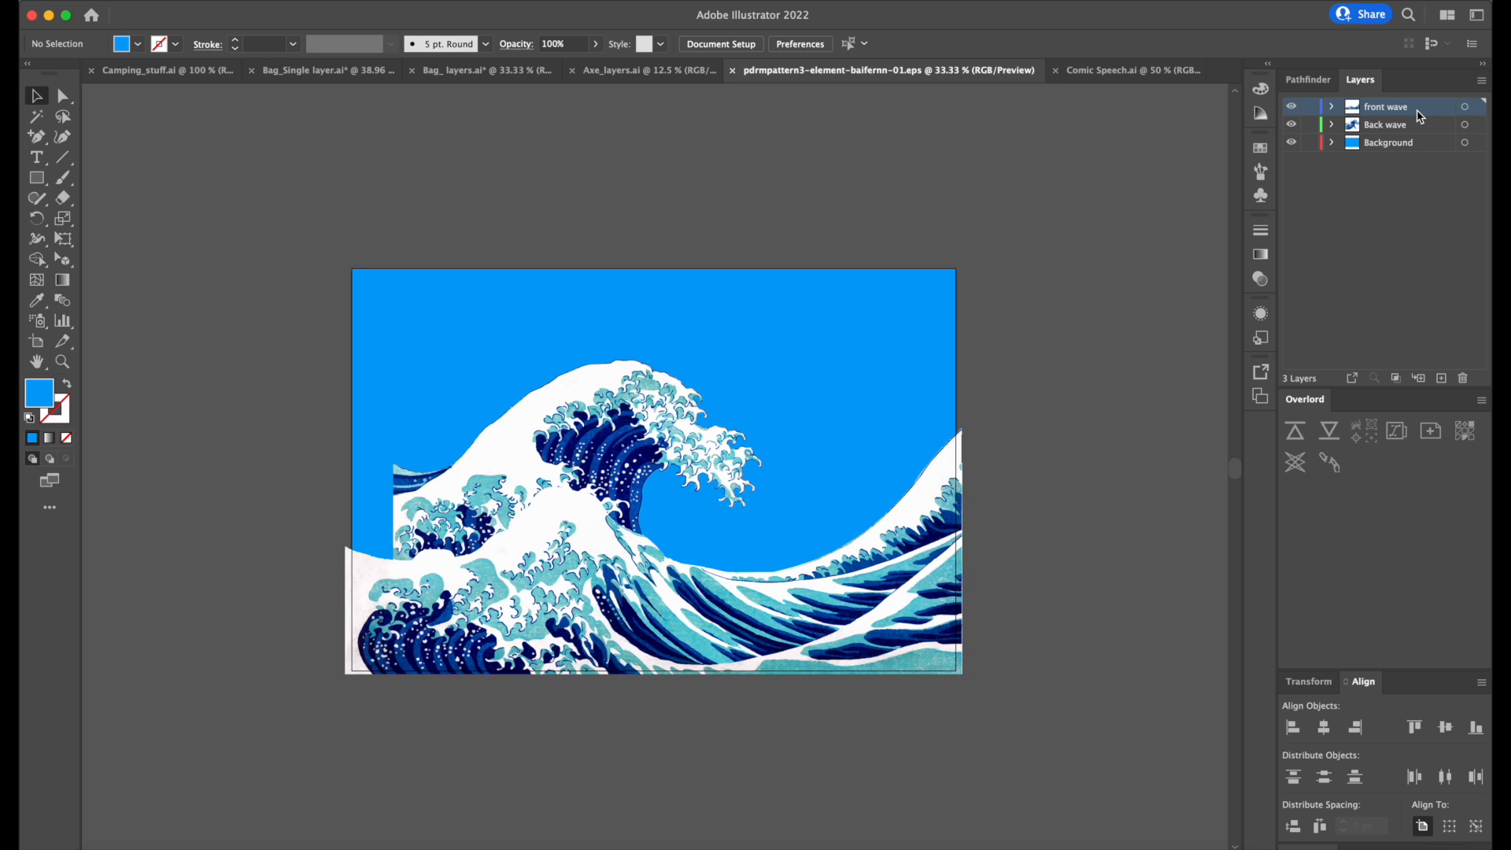
# Save the artwork on the computer as an Adobe Illustrator (ai) file named "wave background", keeping the Illustrator 2020 options.
pyautogui.press('super+shift+s')
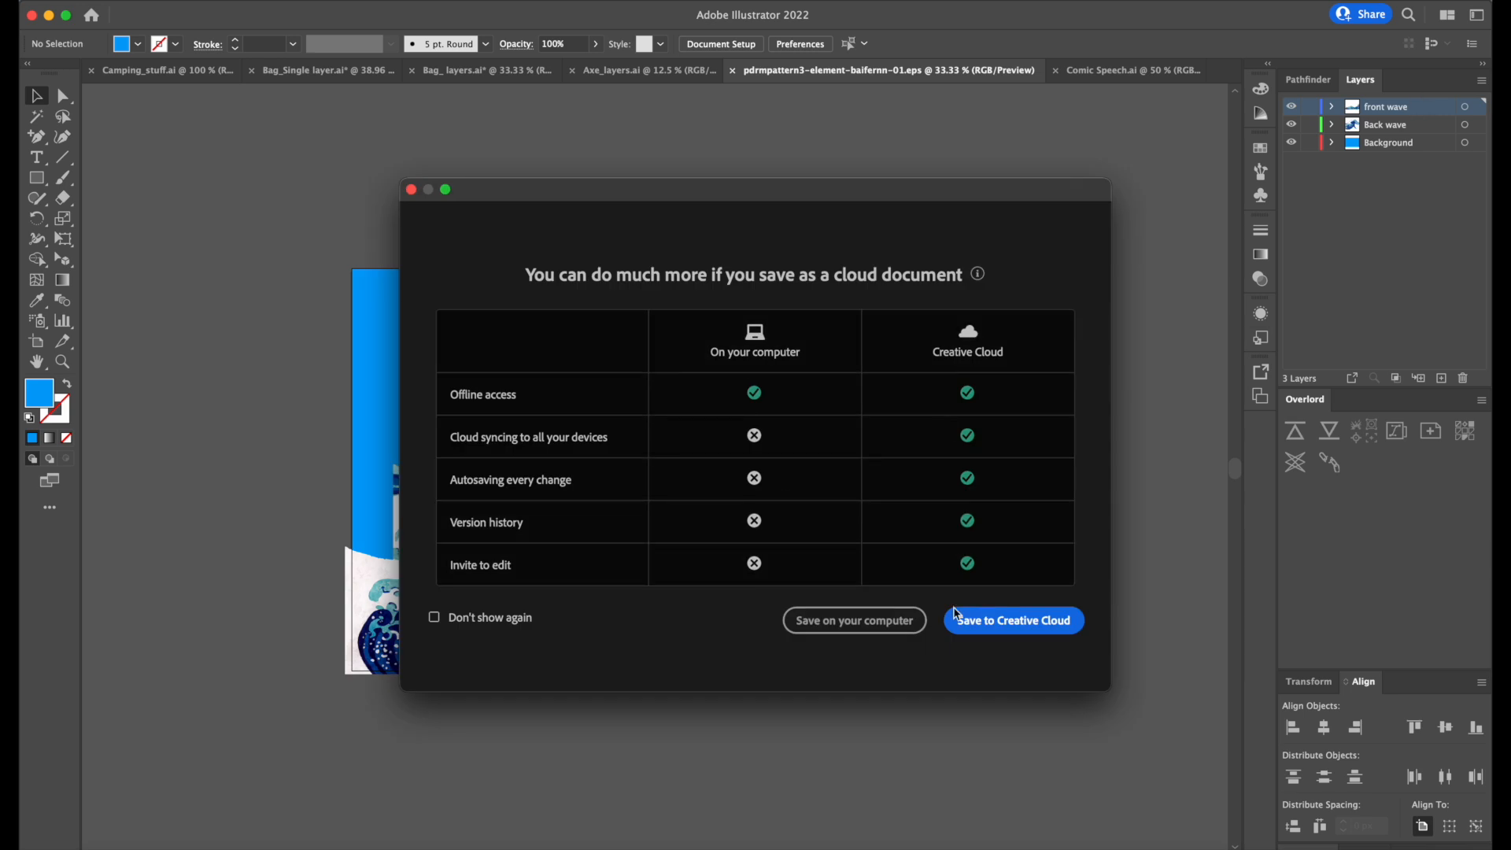
pyautogui.click(855, 623)
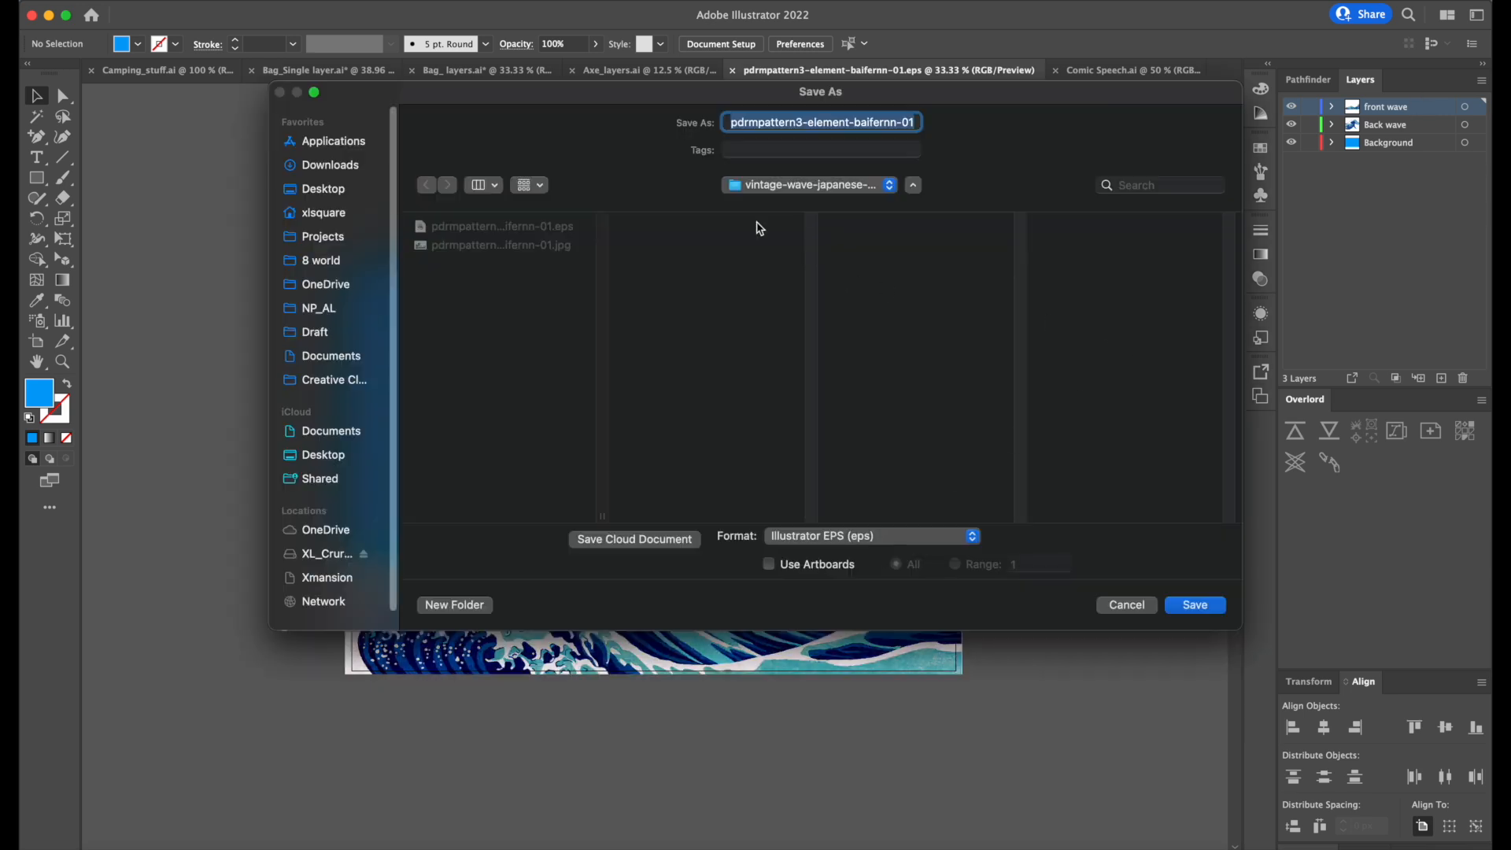
pyautogui.click(846, 536)
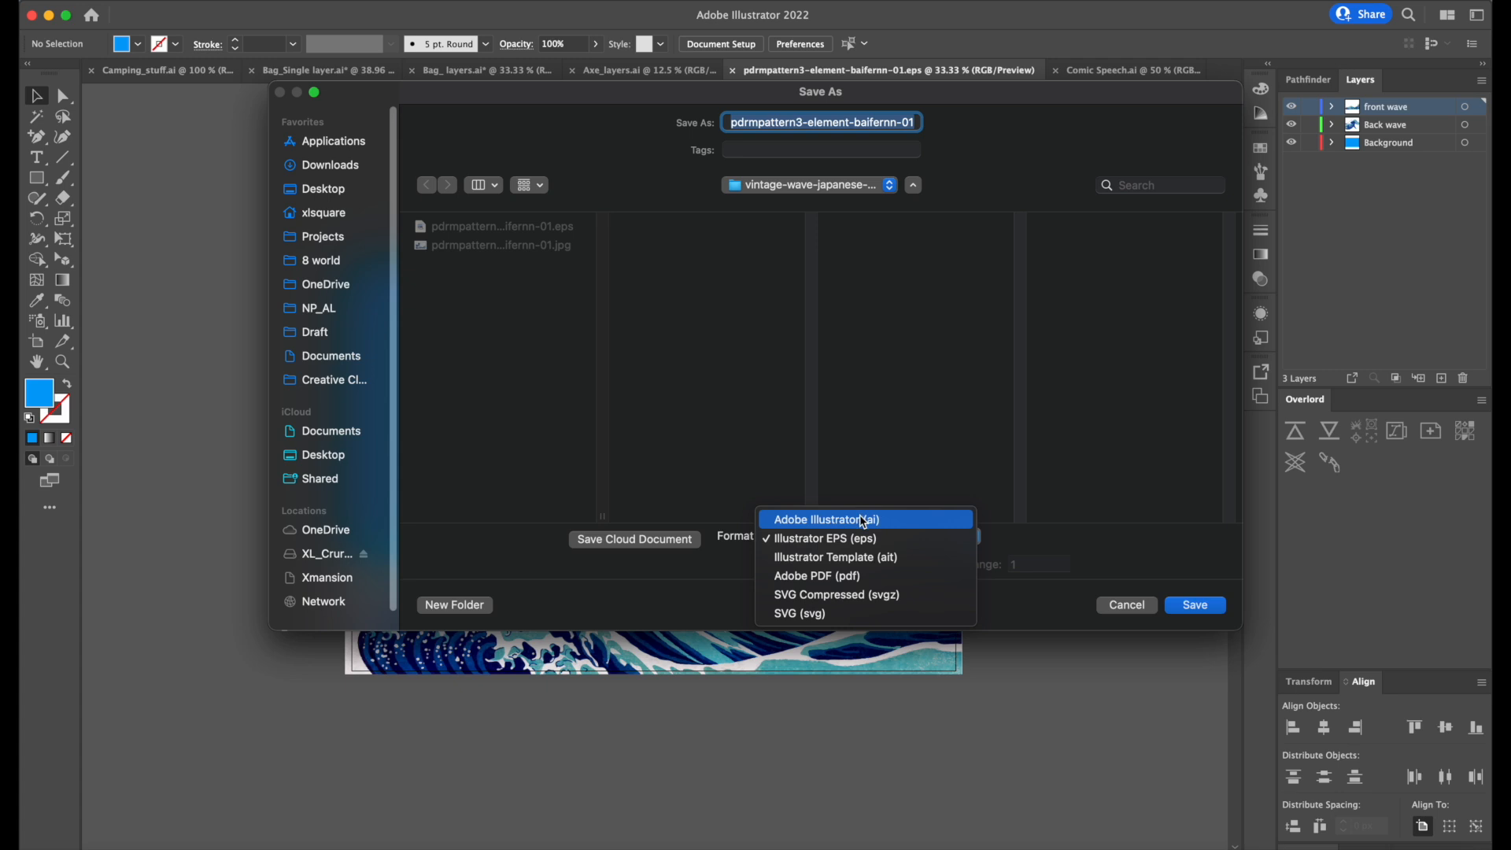
pyautogui.click(863, 521)
pyautogui.click(897, 121)
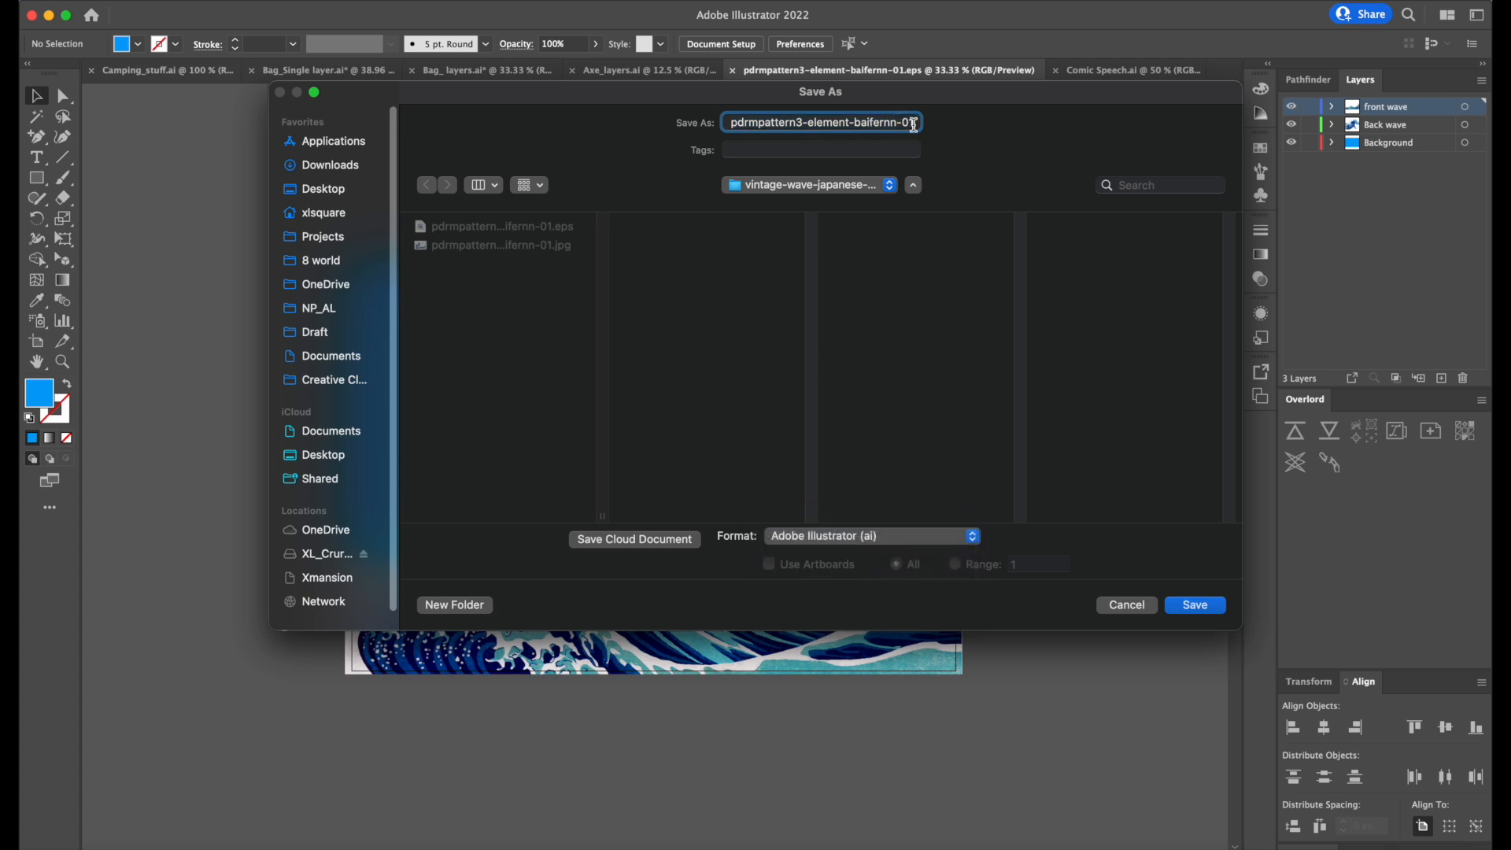
pyautogui.press('Return')
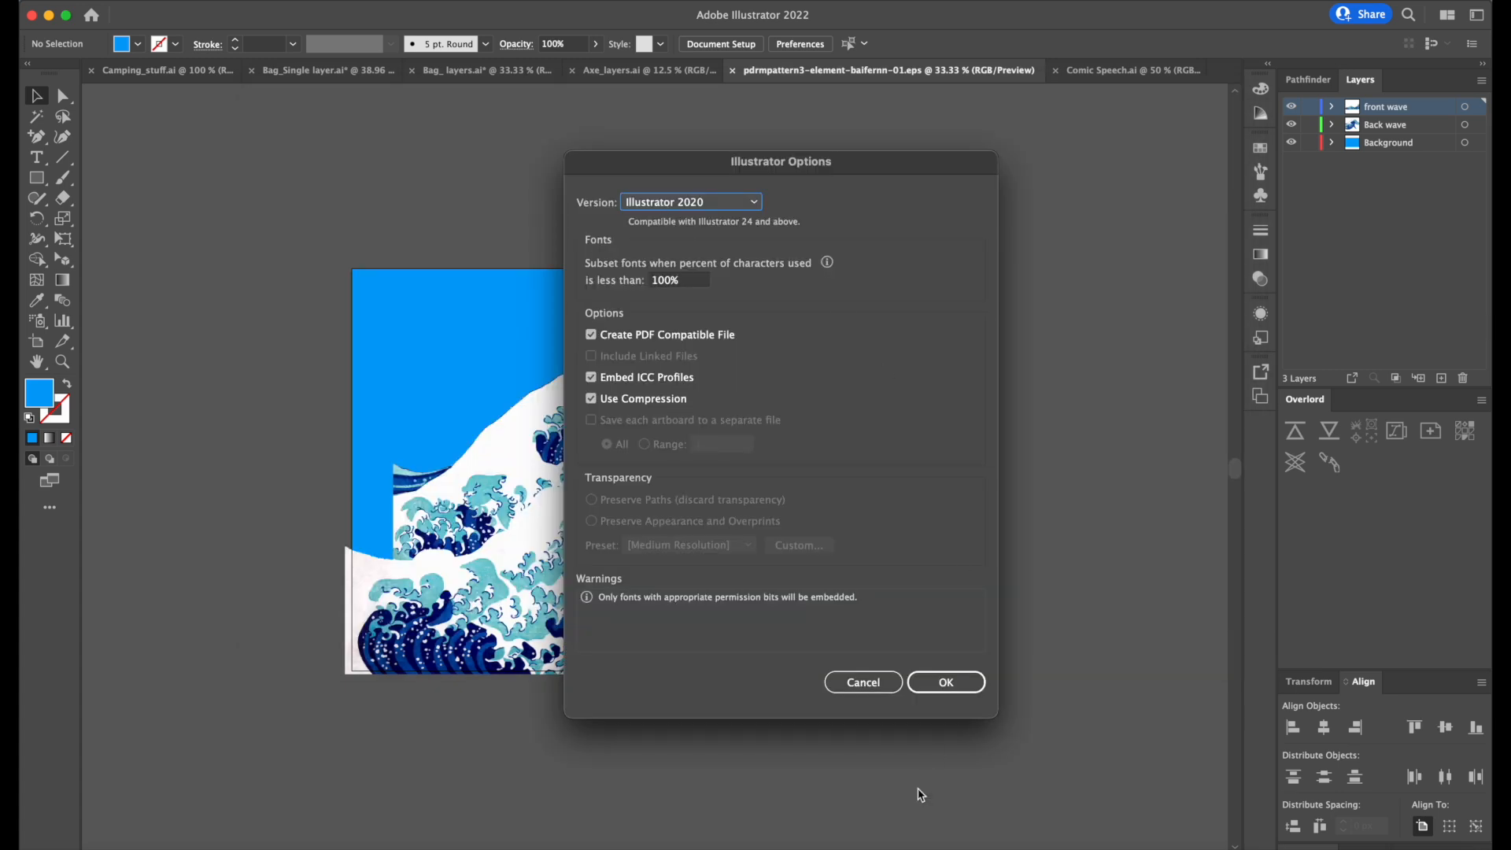
pyautogui.click(952, 679)
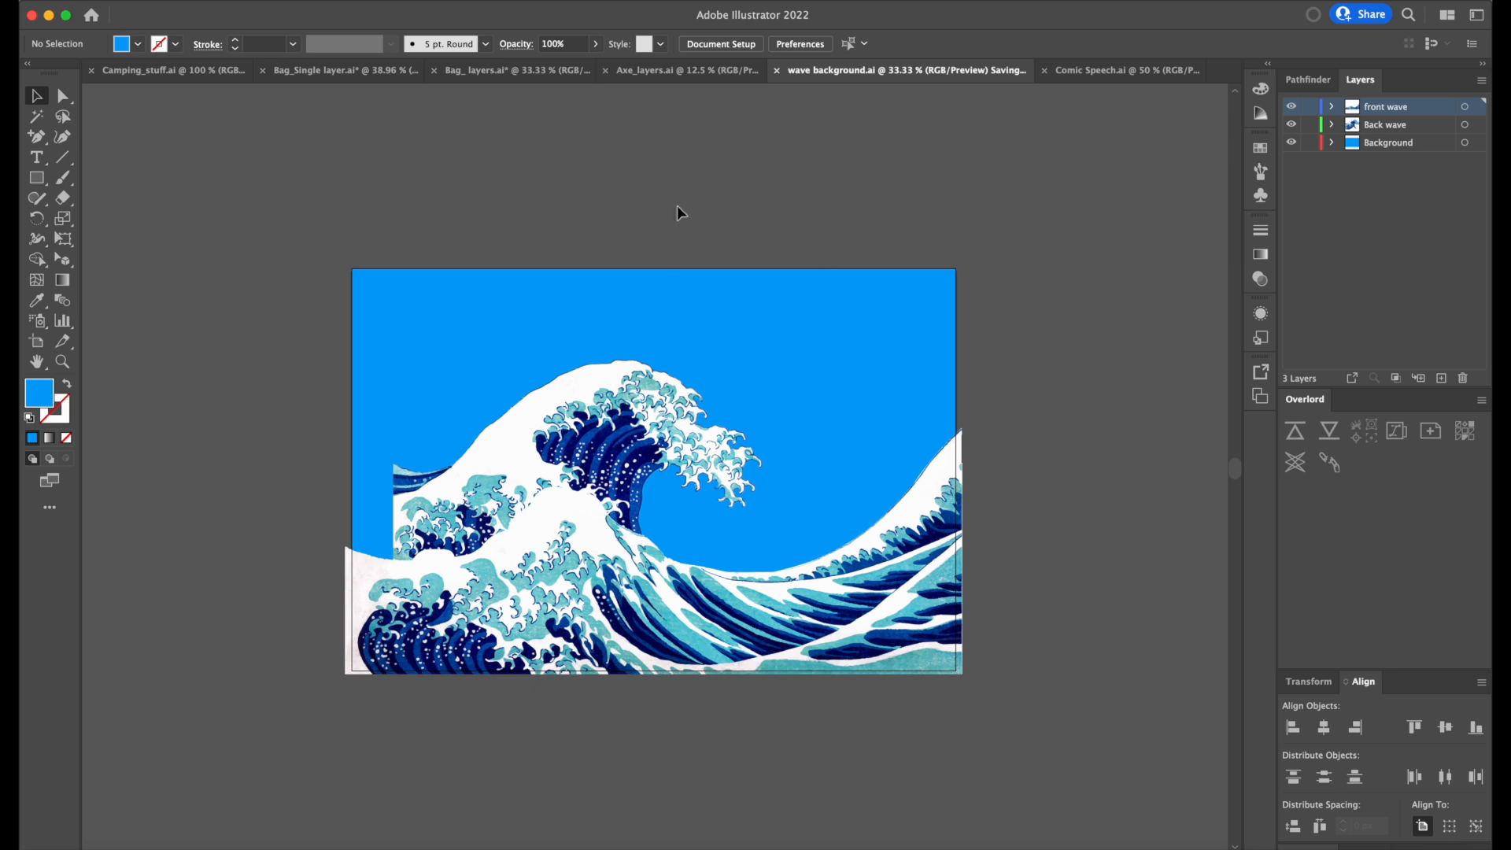
# Switch to After Effects, import wave background.ai as a composition with Layer Size footage dimensions, and open the nested wave background composition.
pyautogui.click(910, 846)
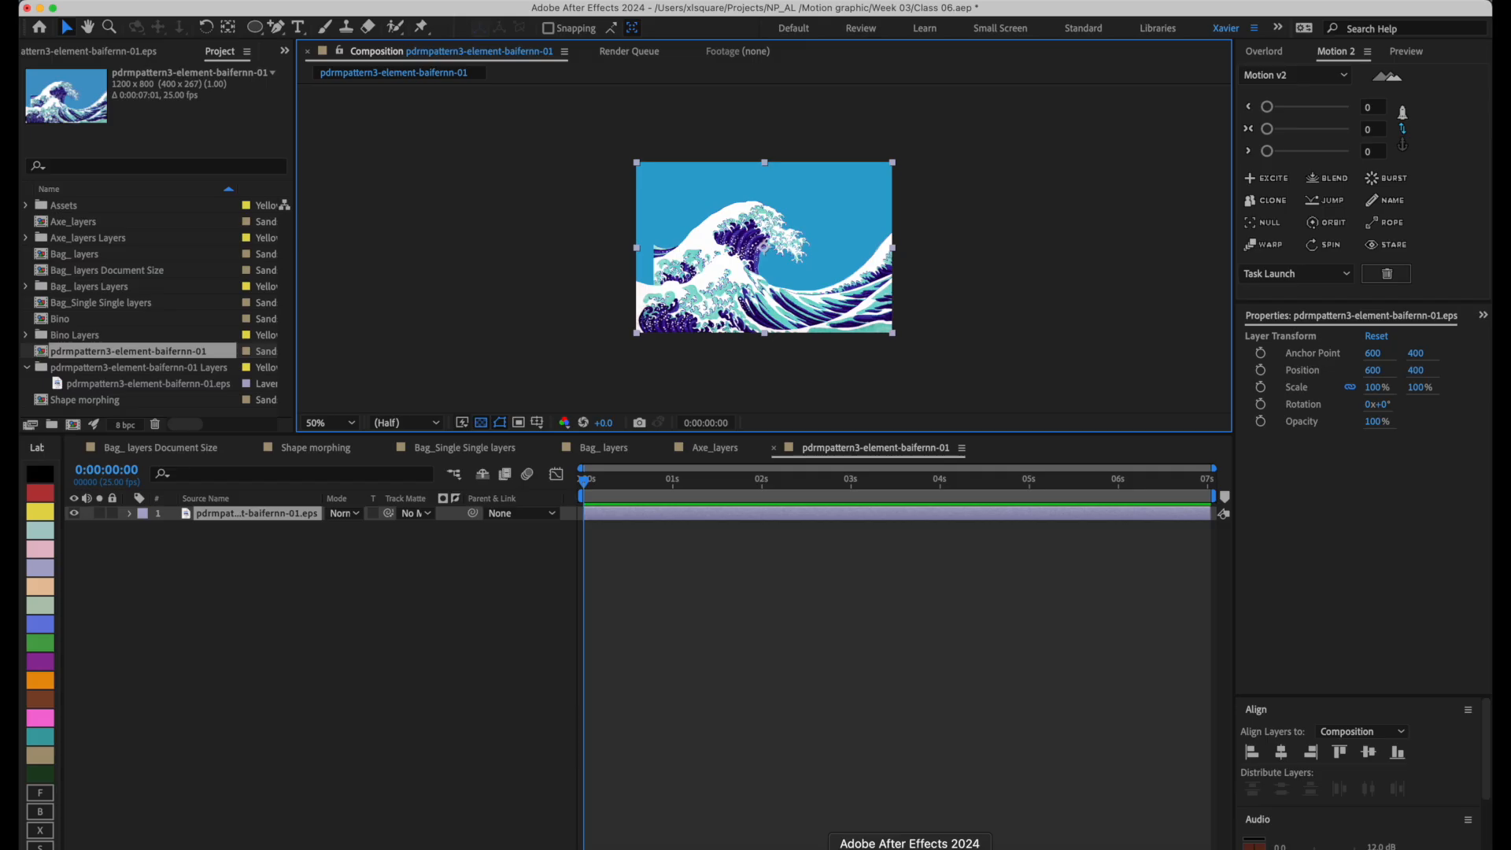
pyautogui.doubleClick(108, 473)
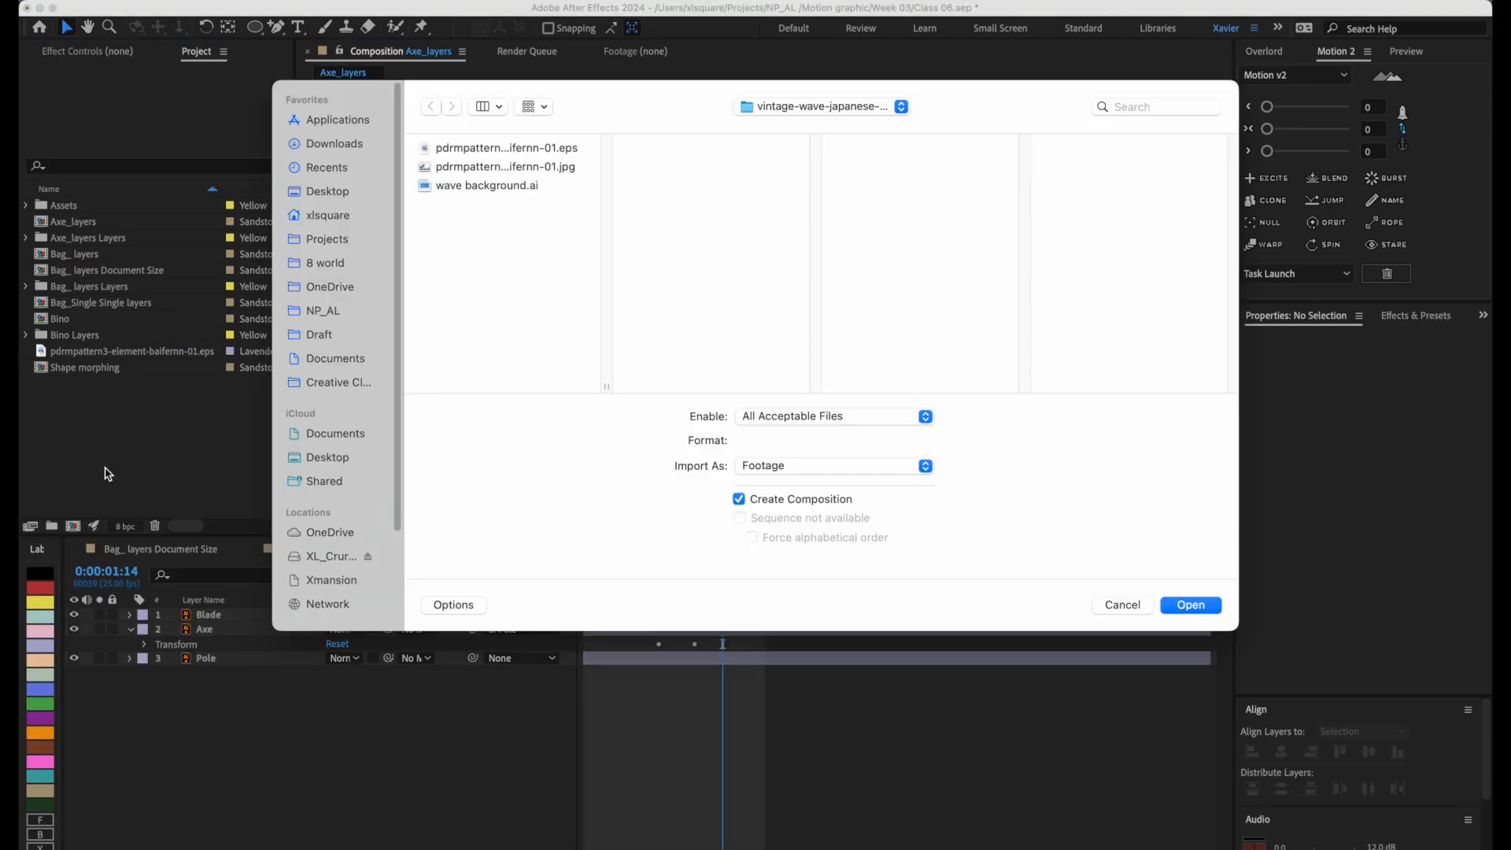
pyautogui.click(483, 189)
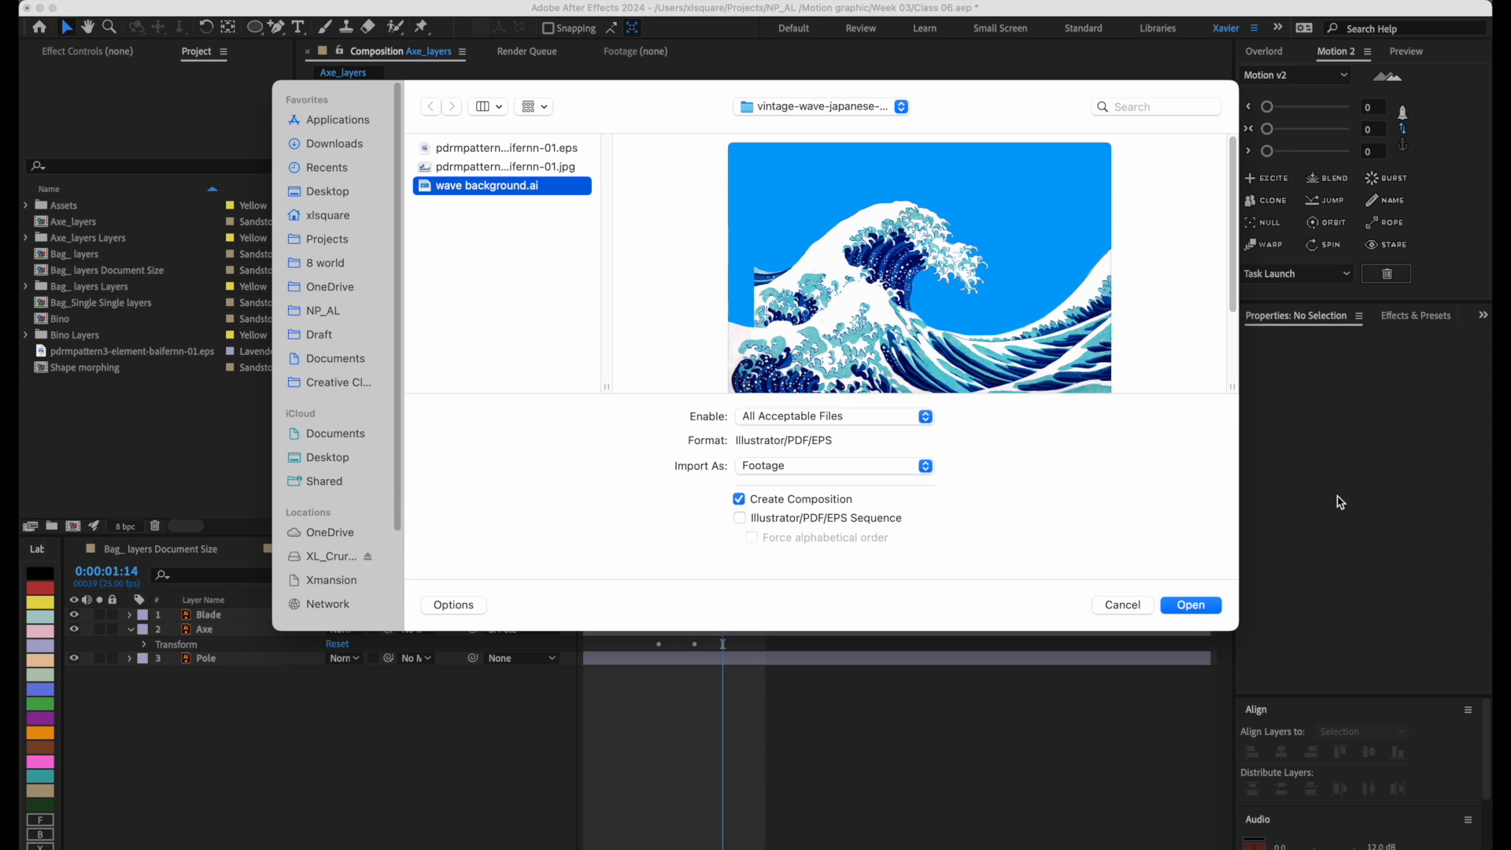
pyautogui.click(1188, 604)
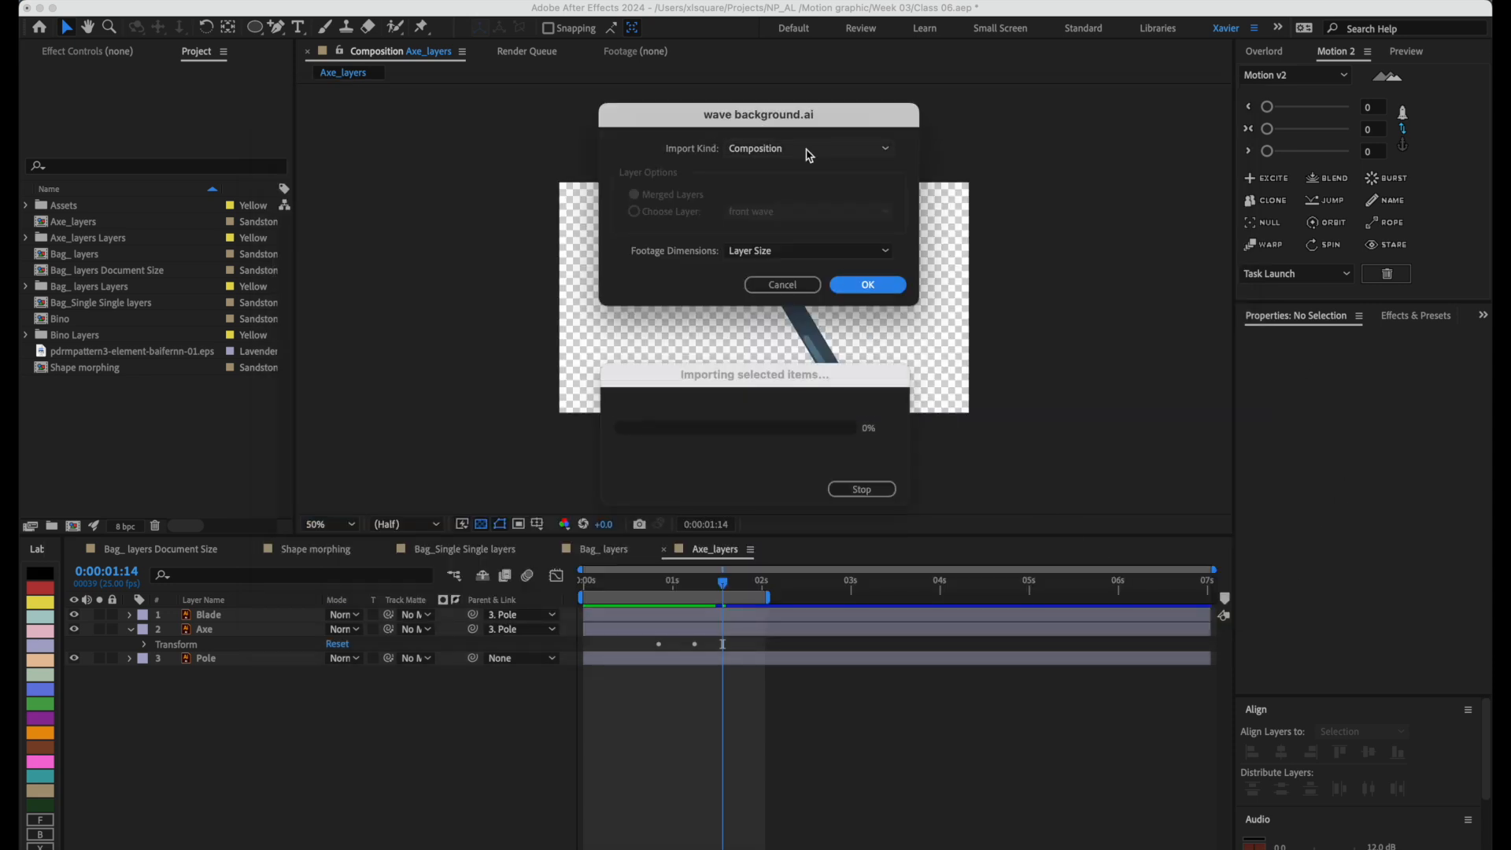
pyautogui.click(864, 286)
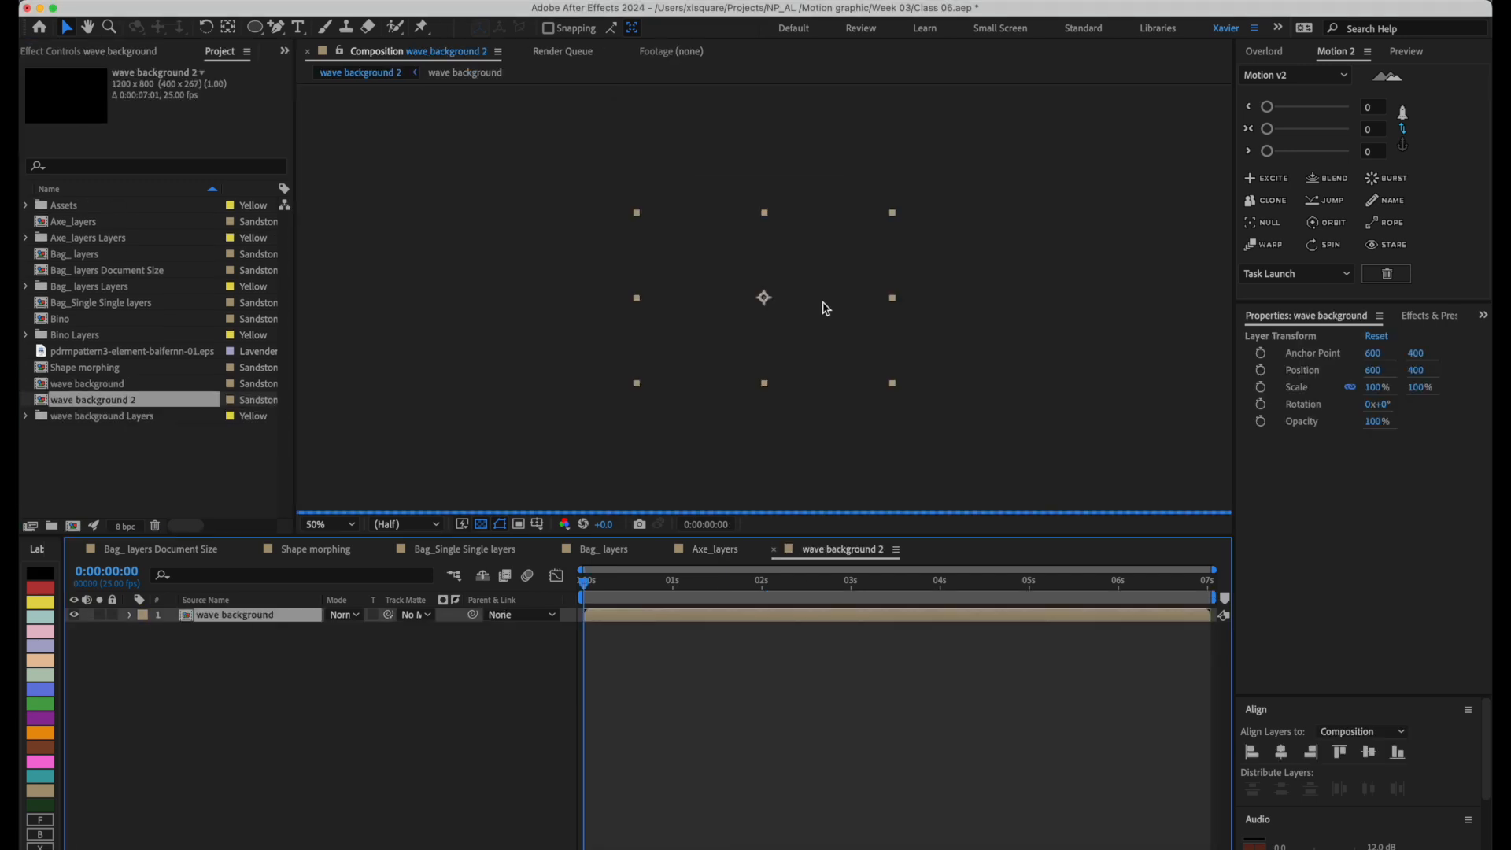
pyautogui.doubleClick(650, 620)
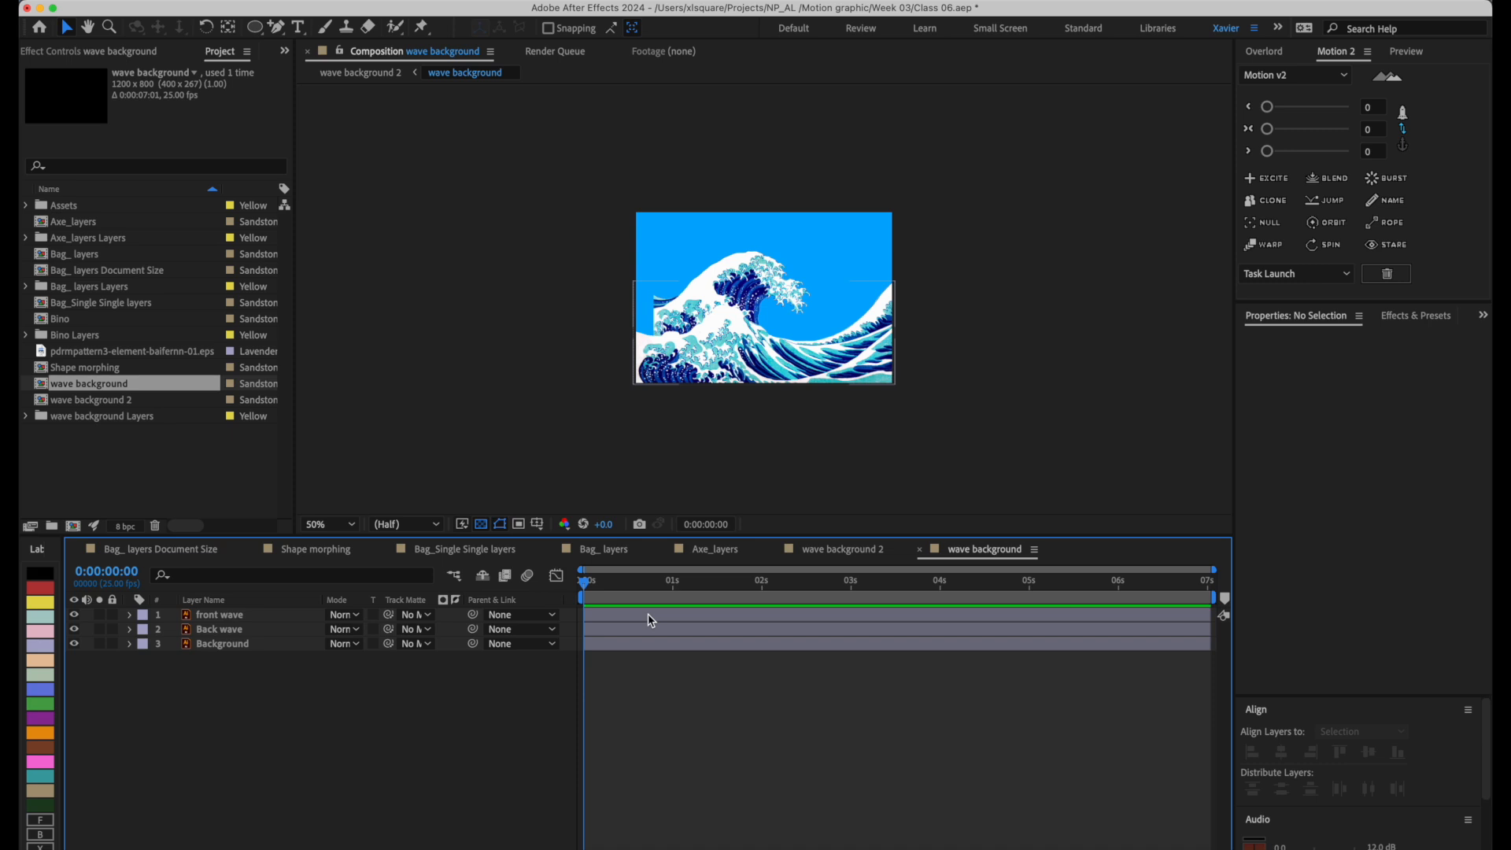
# Shift the back wave slightly toward the composition's left edge, undoing the trial moves of the front wave.
pyautogui.click(224, 615)
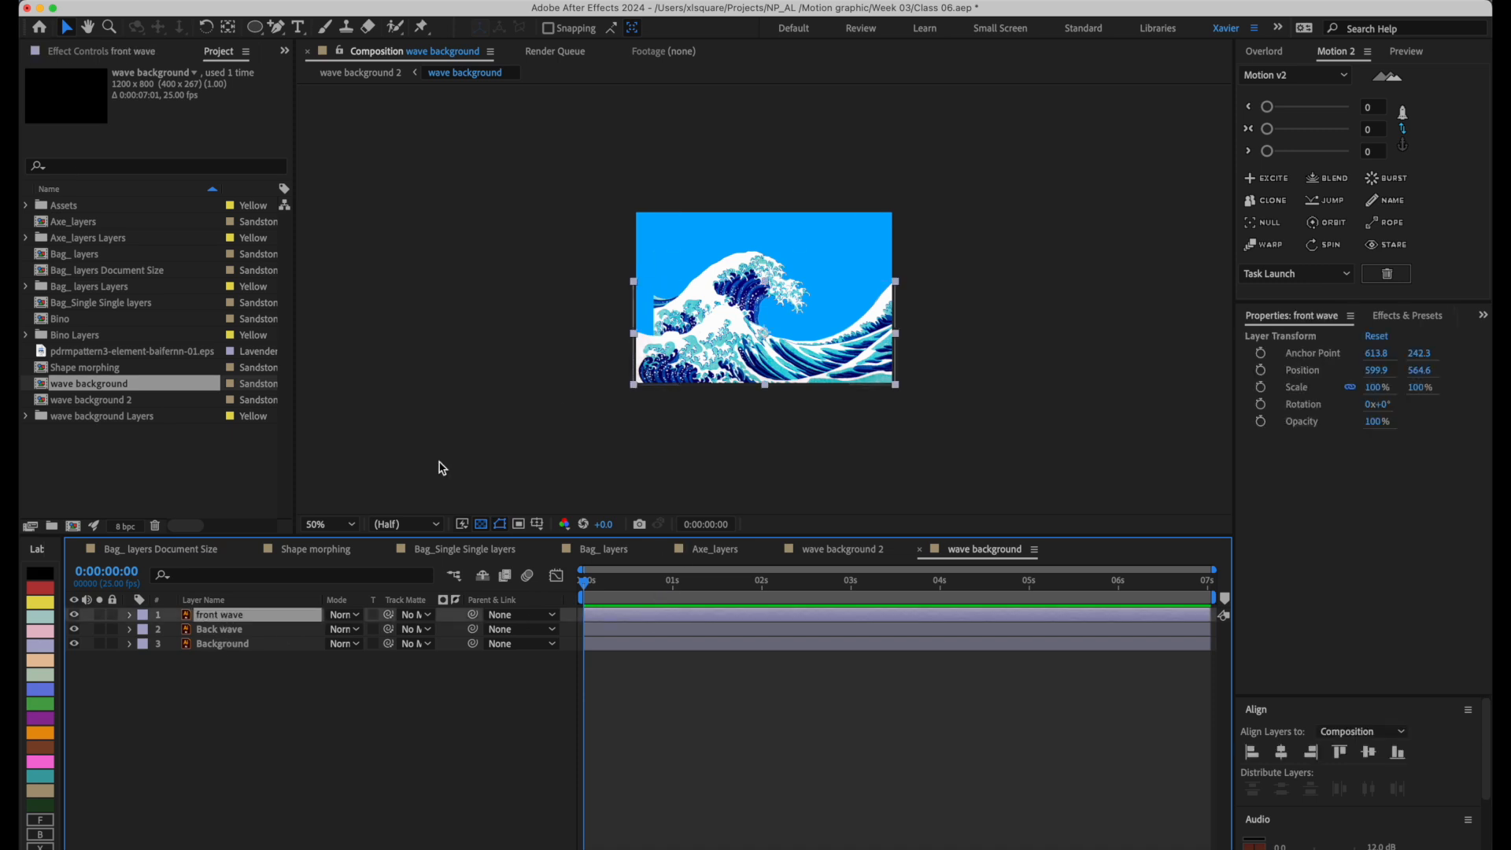
pyautogui.moveTo(786, 375)
pyautogui.mouseDown()
pyautogui.moveTo(837, 400)
pyautogui.moveTo(791, 365)
pyautogui.mouseUp()
pyautogui.press('super+z')
pyautogui.moveTo(751, 269)
pyautogui.mouseDown()
pyautogui.moveTo(769, 263)
pyautogui.moveTo(726, 278)
pyautogui.mouseUp()
pyautogui.moveTo(795, 366); pyautogui.dragTo(809, 364)
pyautogui.press('super+z')
# Scale the front wave to 112% and set a starting Position keyframe at 0:00:00:00.
pyautogui.press('s')
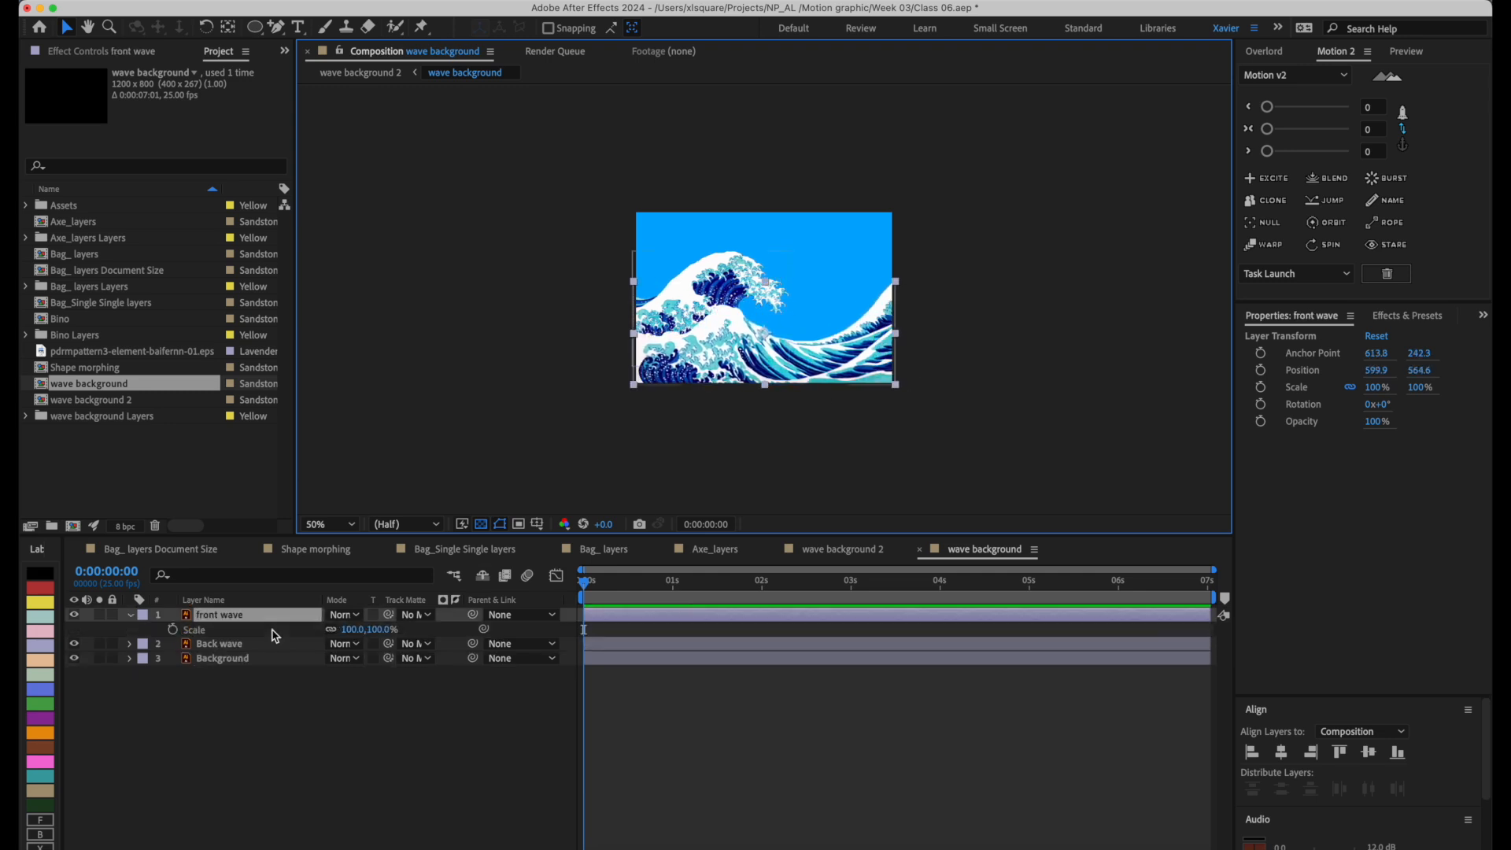
pyautogui.moveTo(388, 632); pyautogui.dragTo(395, 631)
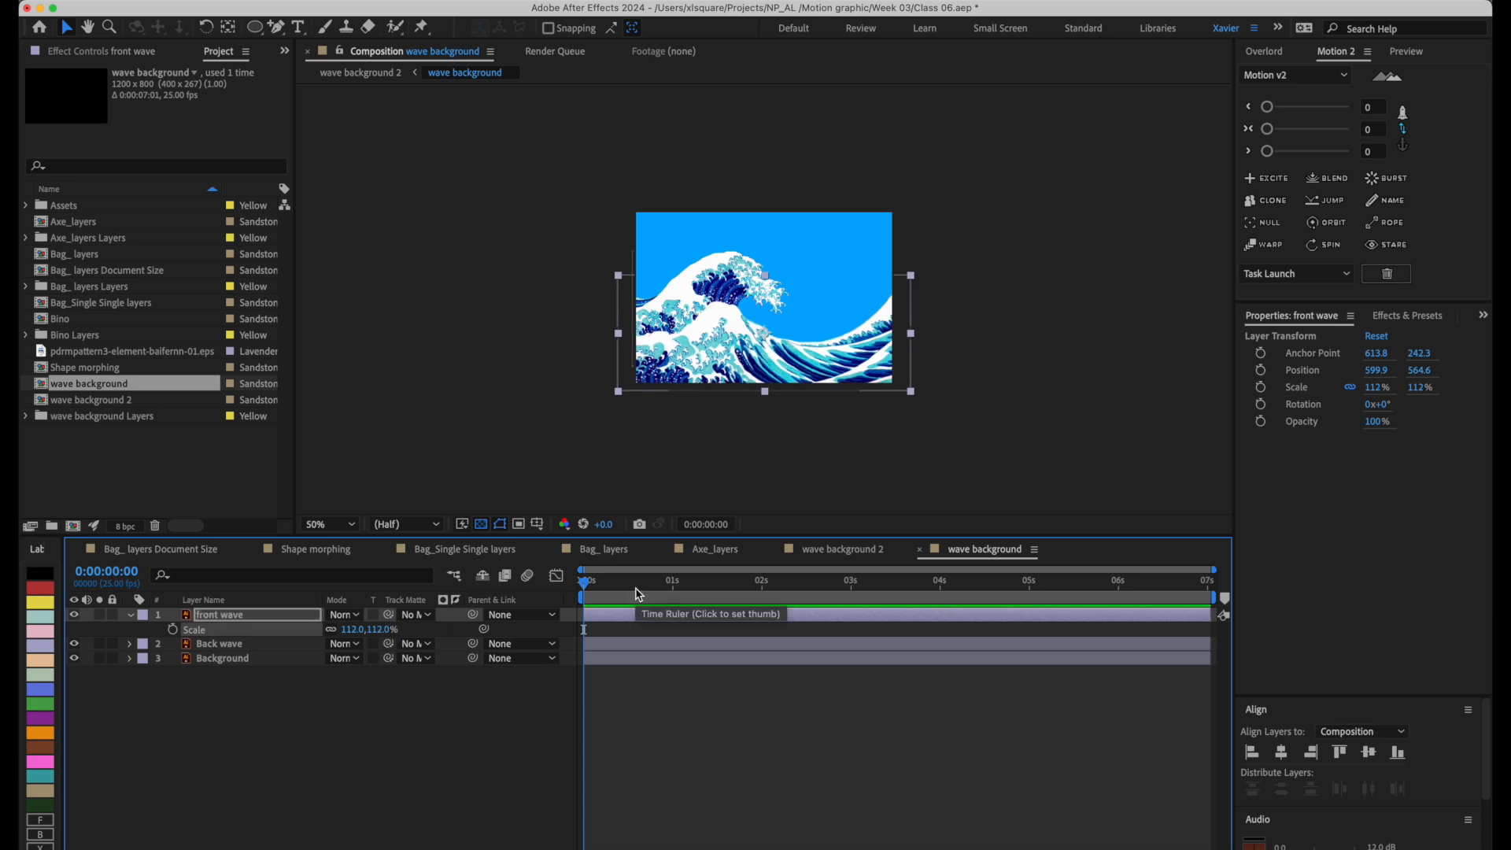
pyautogui.hotkey('alt', 'shift', 'p')
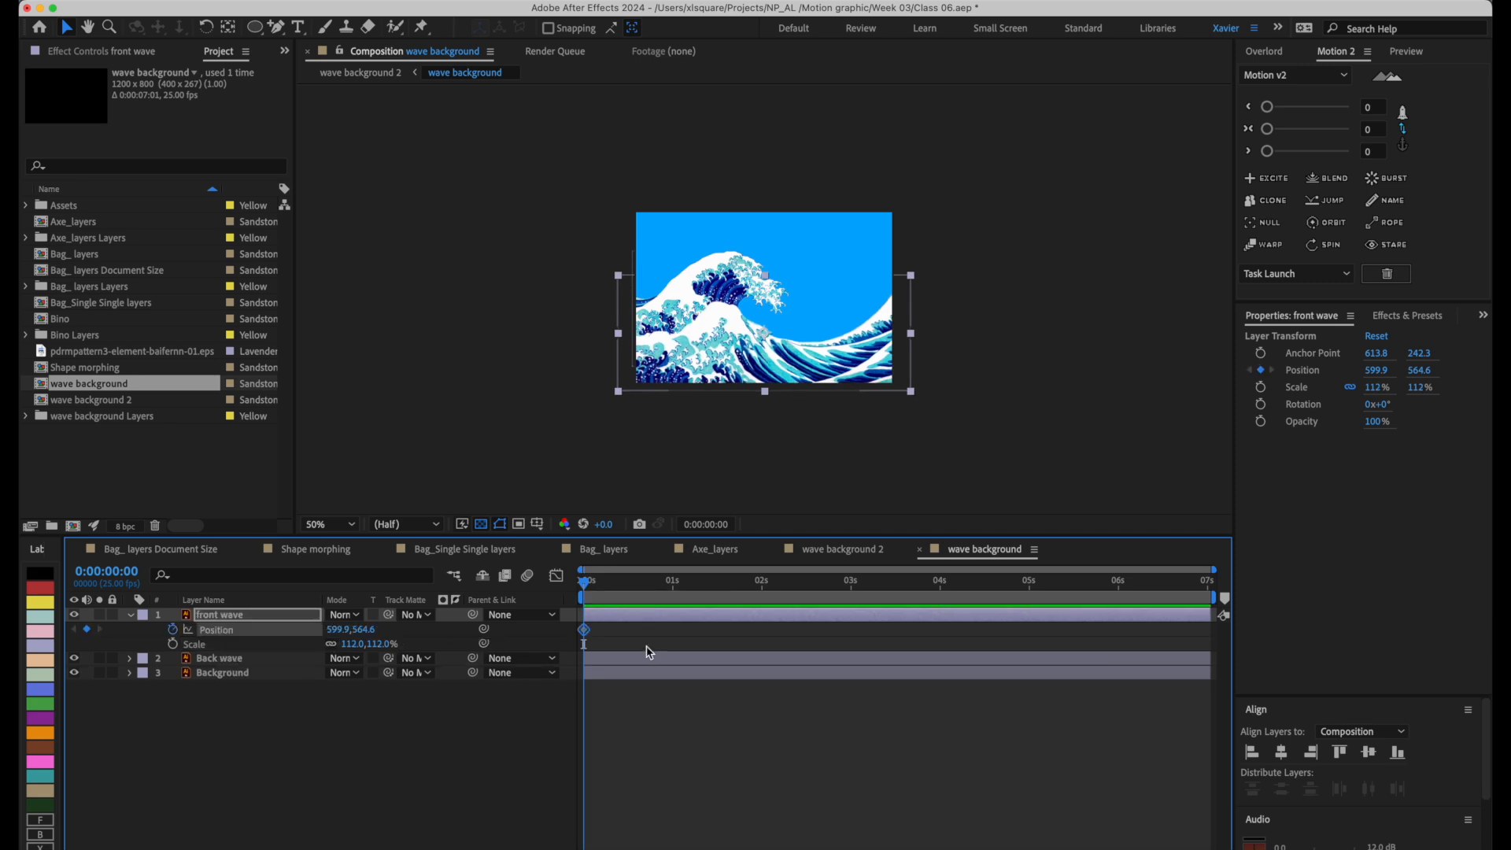
pyautogui.hotkey('alt', 'p')
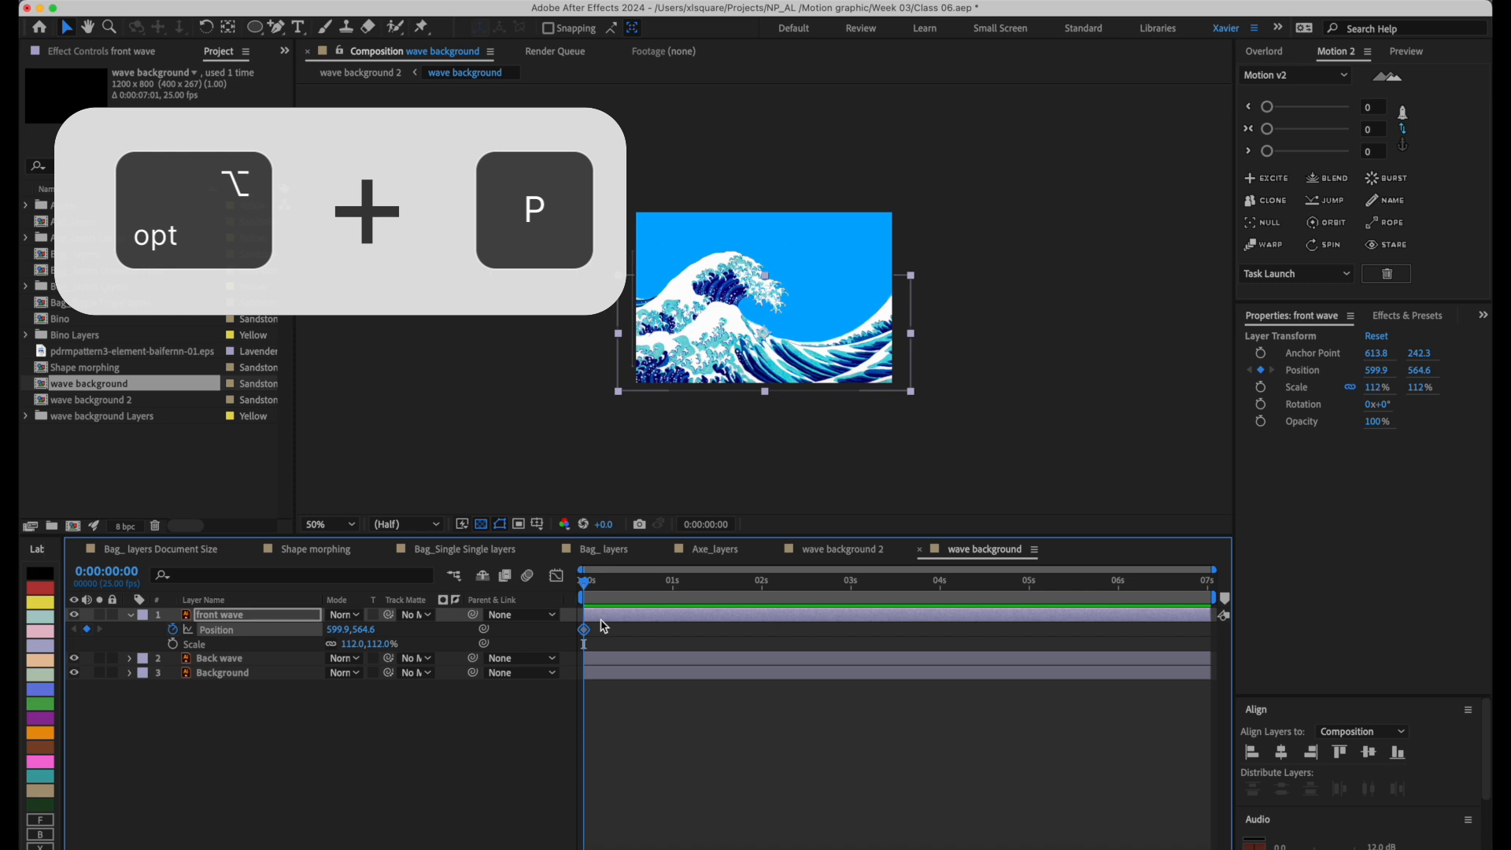
# Keyframe the front wave's position at frame 13 and at 539.9, 568.6 on frame 22, enlarge it to 125.2%, and shift the middle keyframe earlier.
pyautogui.moveTo(618, 582); pyautogui.dragTo(629, 582)
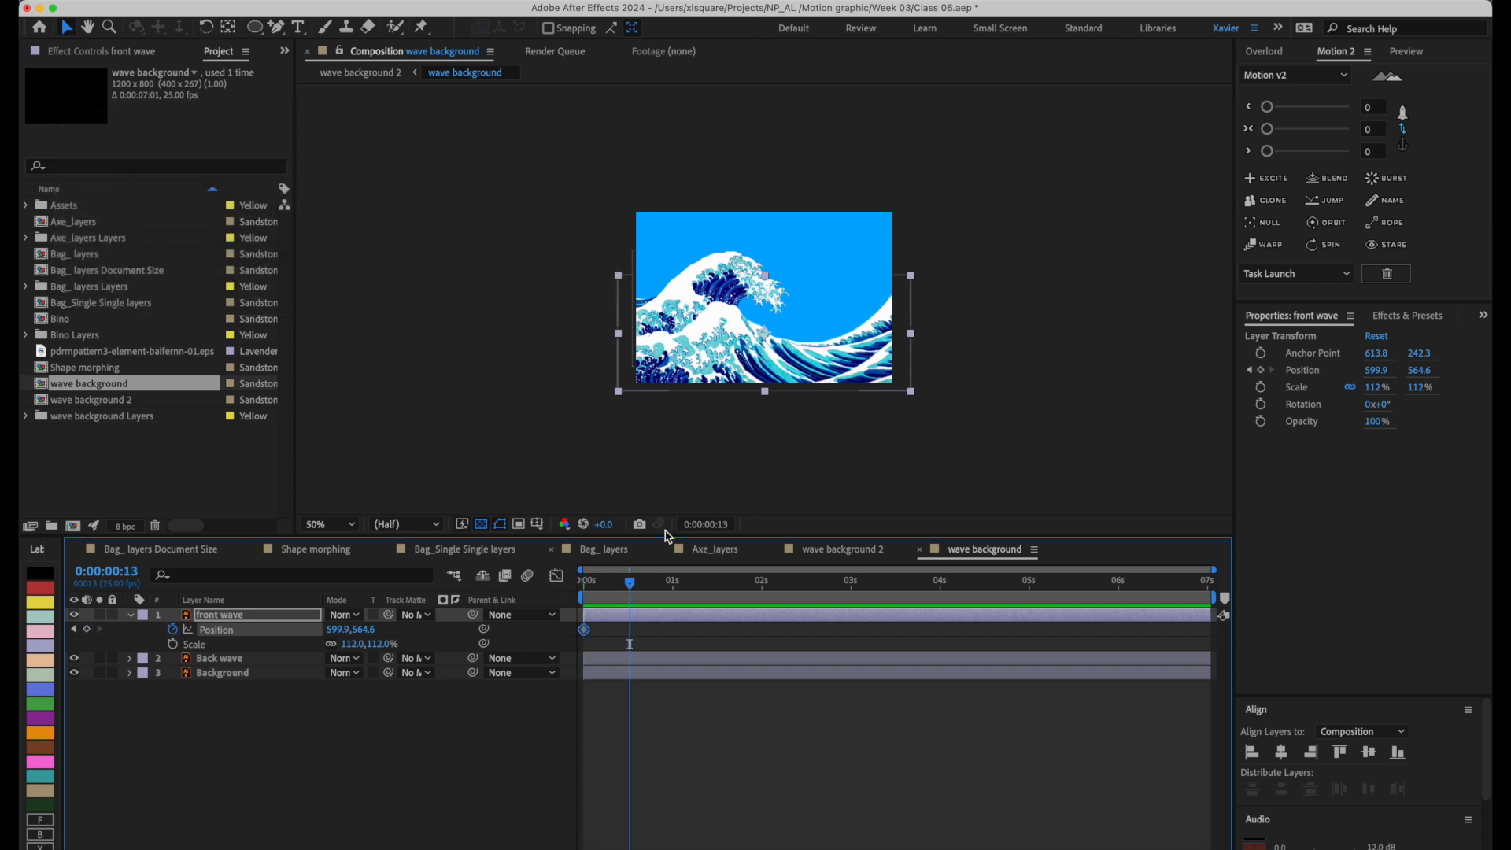
pyautogui.moveTo(826, 351); pyautogui.dragTo(820, 345)
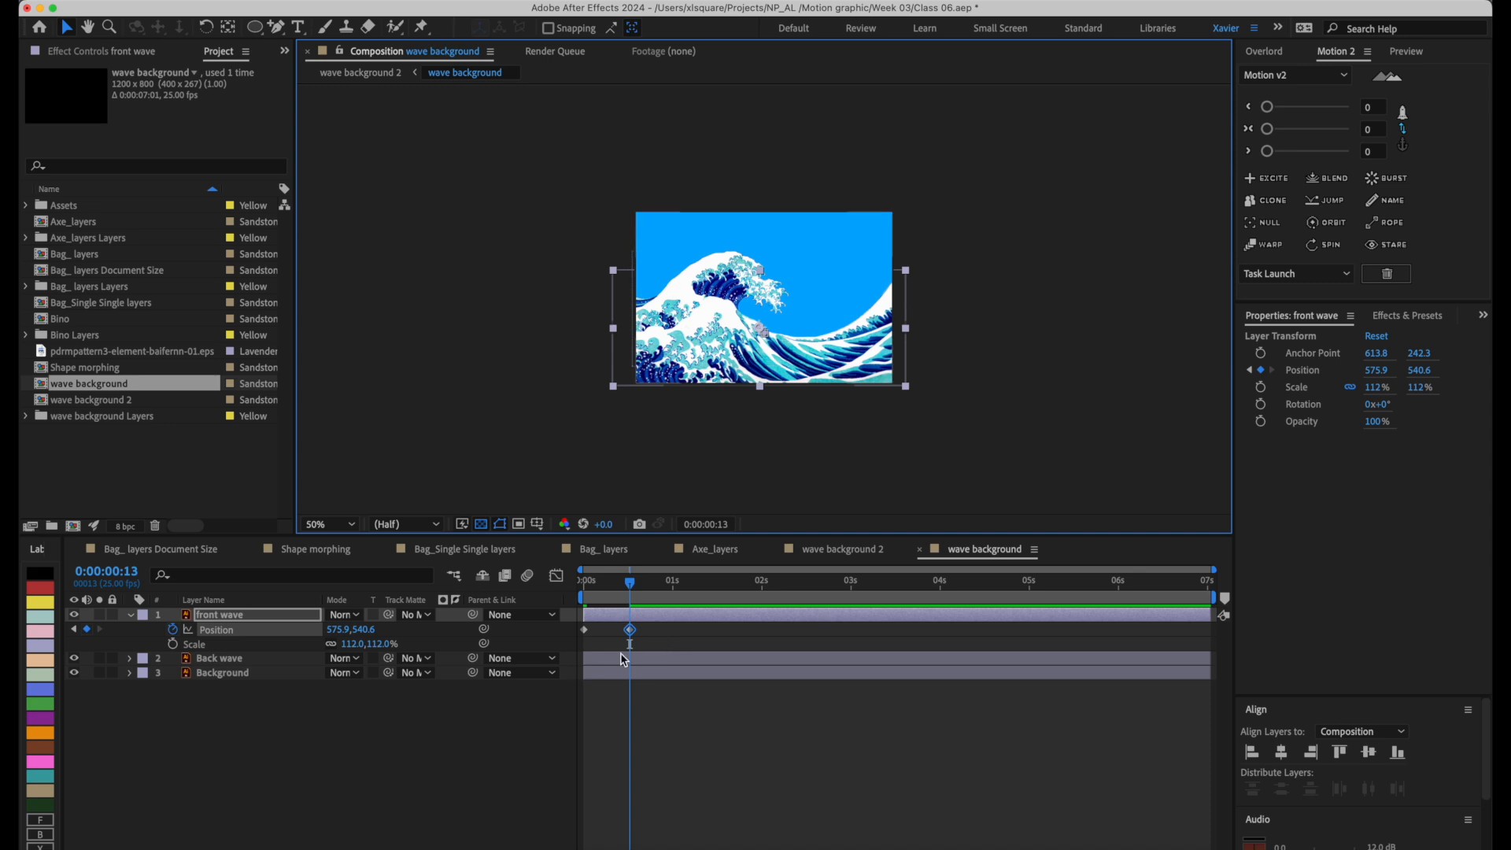
pyautogui.moveTo(908, 388); pyautogui.dragTo(923, 393)
pyautogui.moveTo(638, 583); pyautogui.dragTo(662, 583)
pyautogui.moveTo(872, 339); pyautogui.dragTo(864, 345)
pyautogui.moveTo(631, 629); pyautogui.dragTo(620, 630)
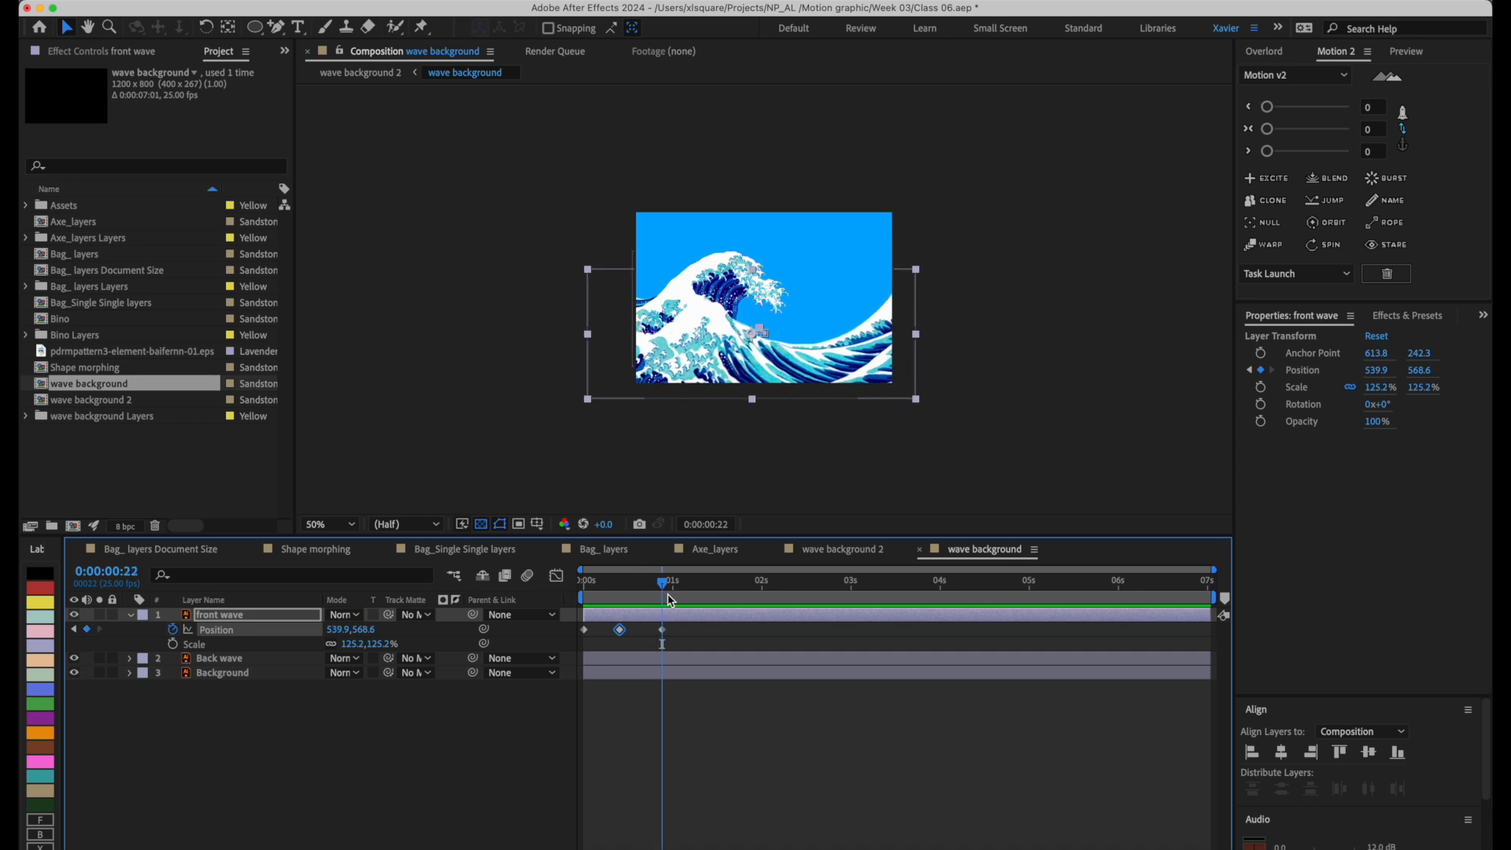
# Move the back wave up and to the right, and place its anchor point at its bottom-left corner, position 158, 568.8.
pyautogui.click(754, 266)
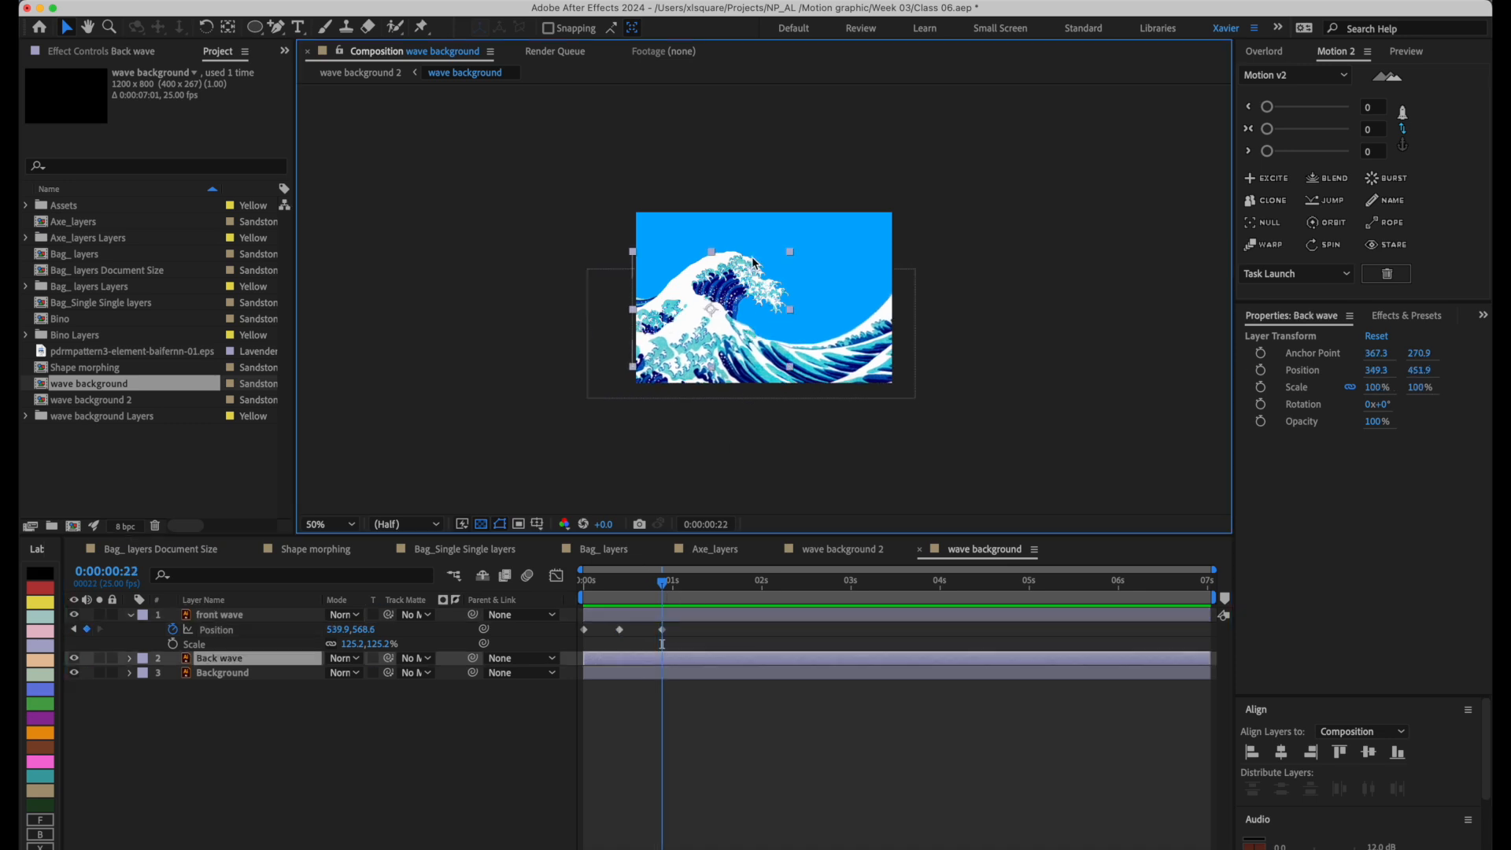
pyautogui.moveTo(748, 283); pyautogui.dragTo(671, 346)
pyautogui.press('y')
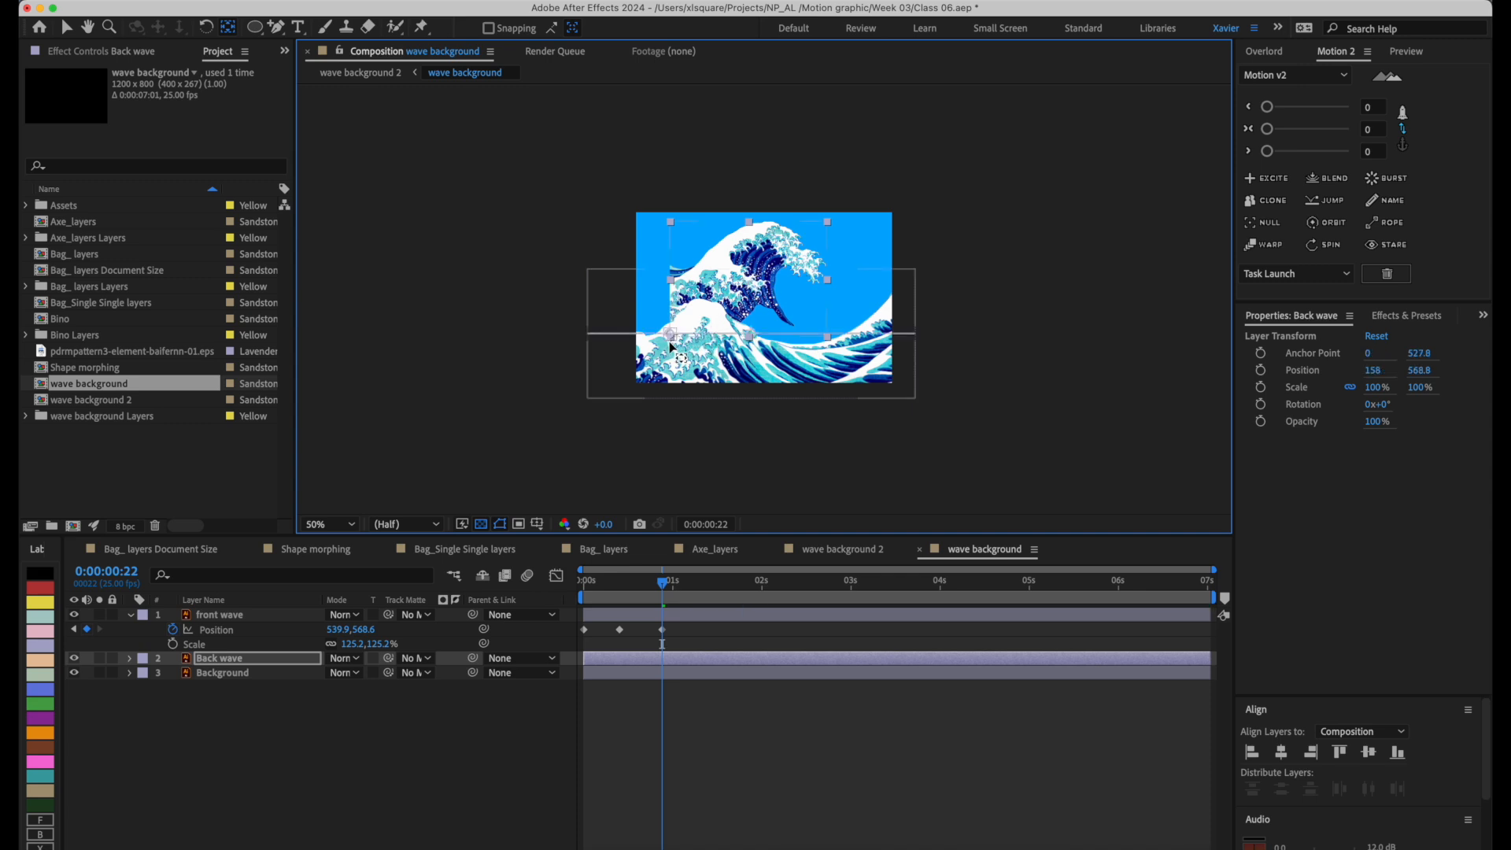
pyautogui.press('v')
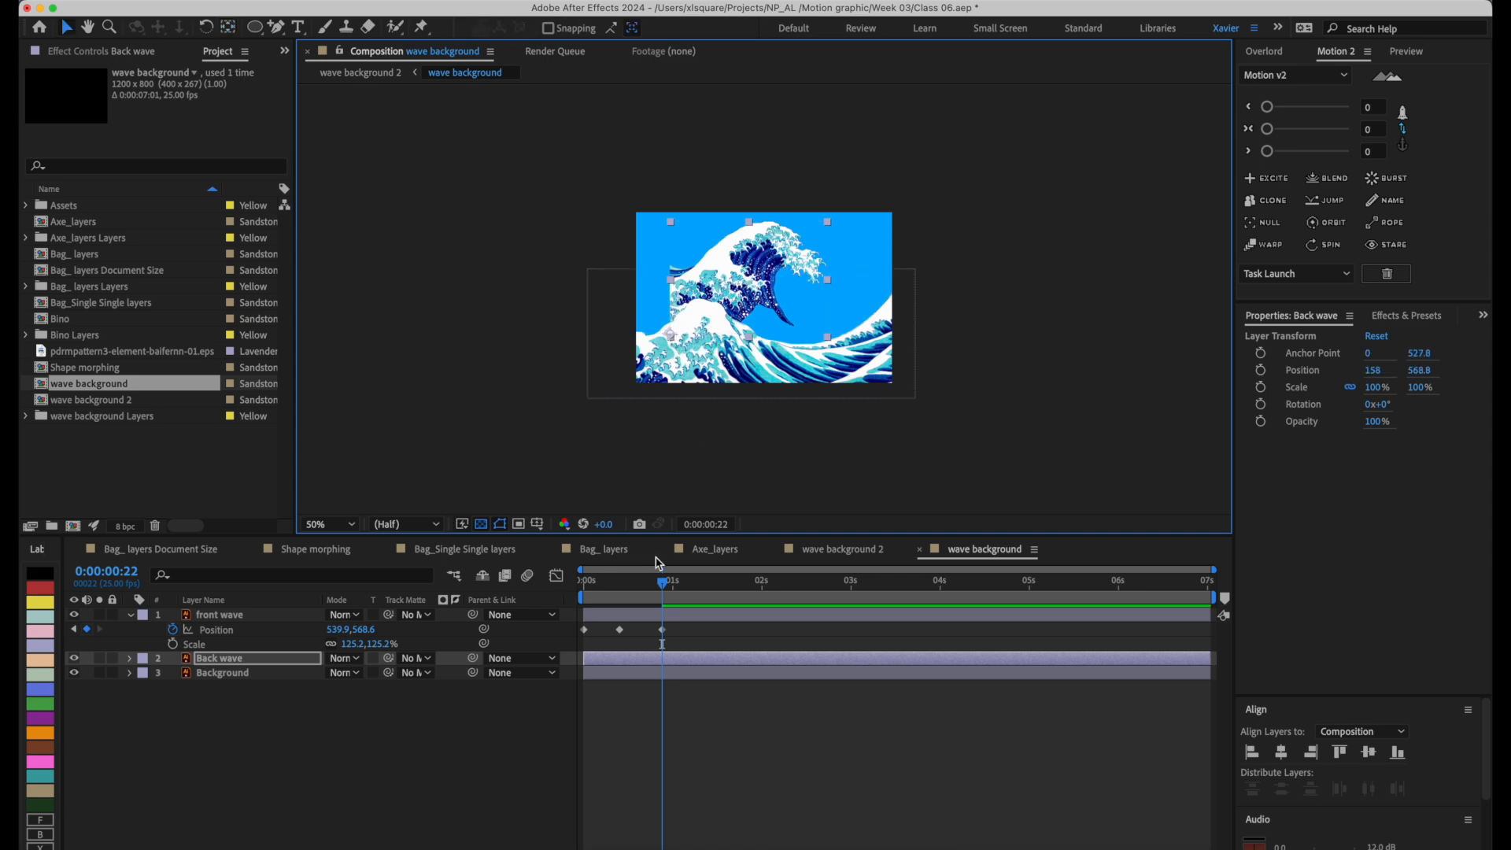
# Animate the back wave's scale from 0% at 0:00:00:06 to 100% shortly before frame 22.
pyautogui.hotkey('alt', 's')
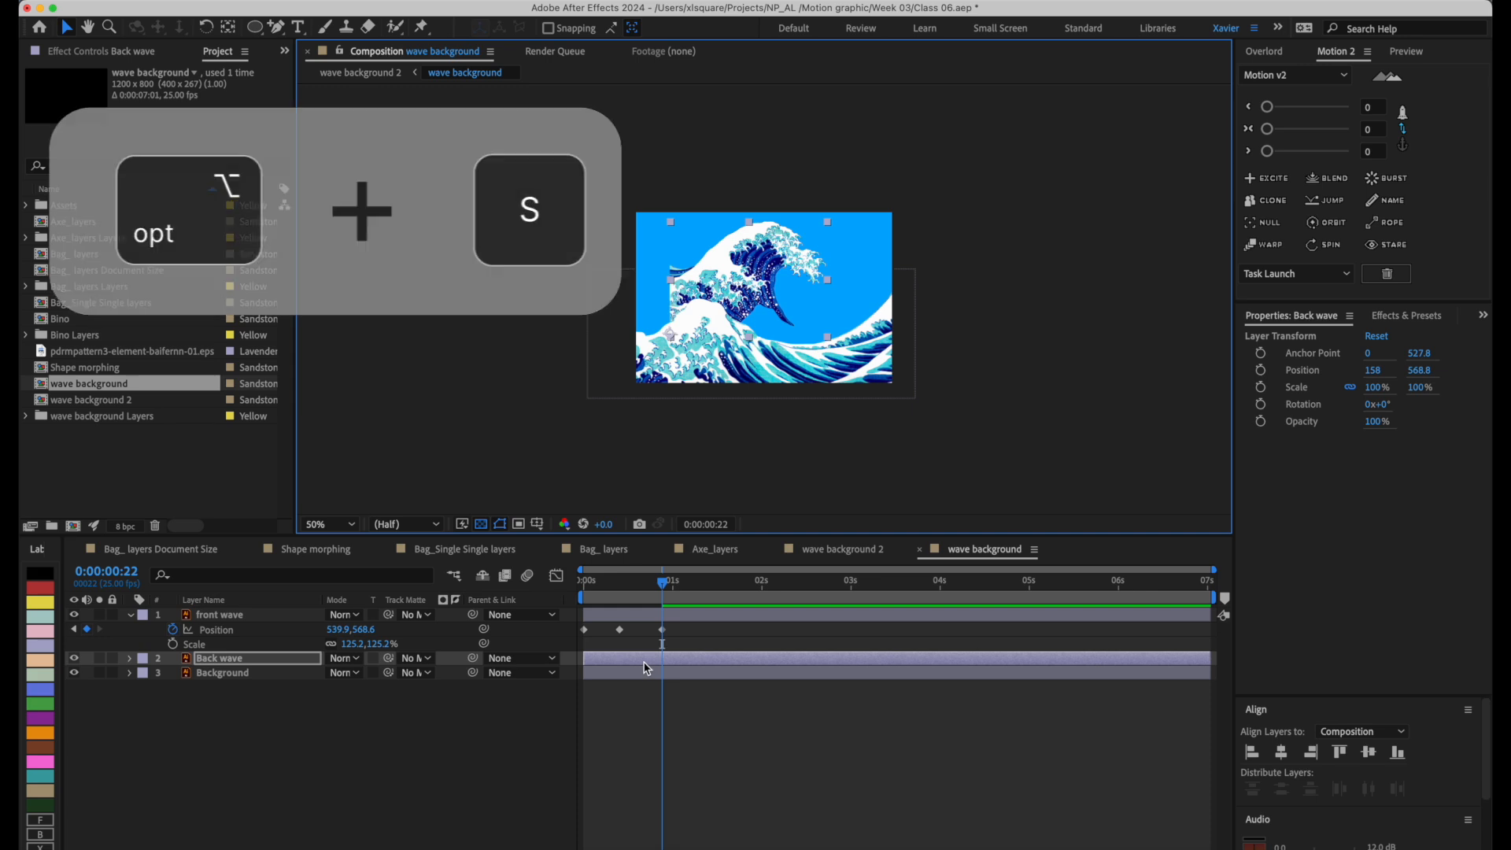
pyautogui.hotkey('alt', 's')
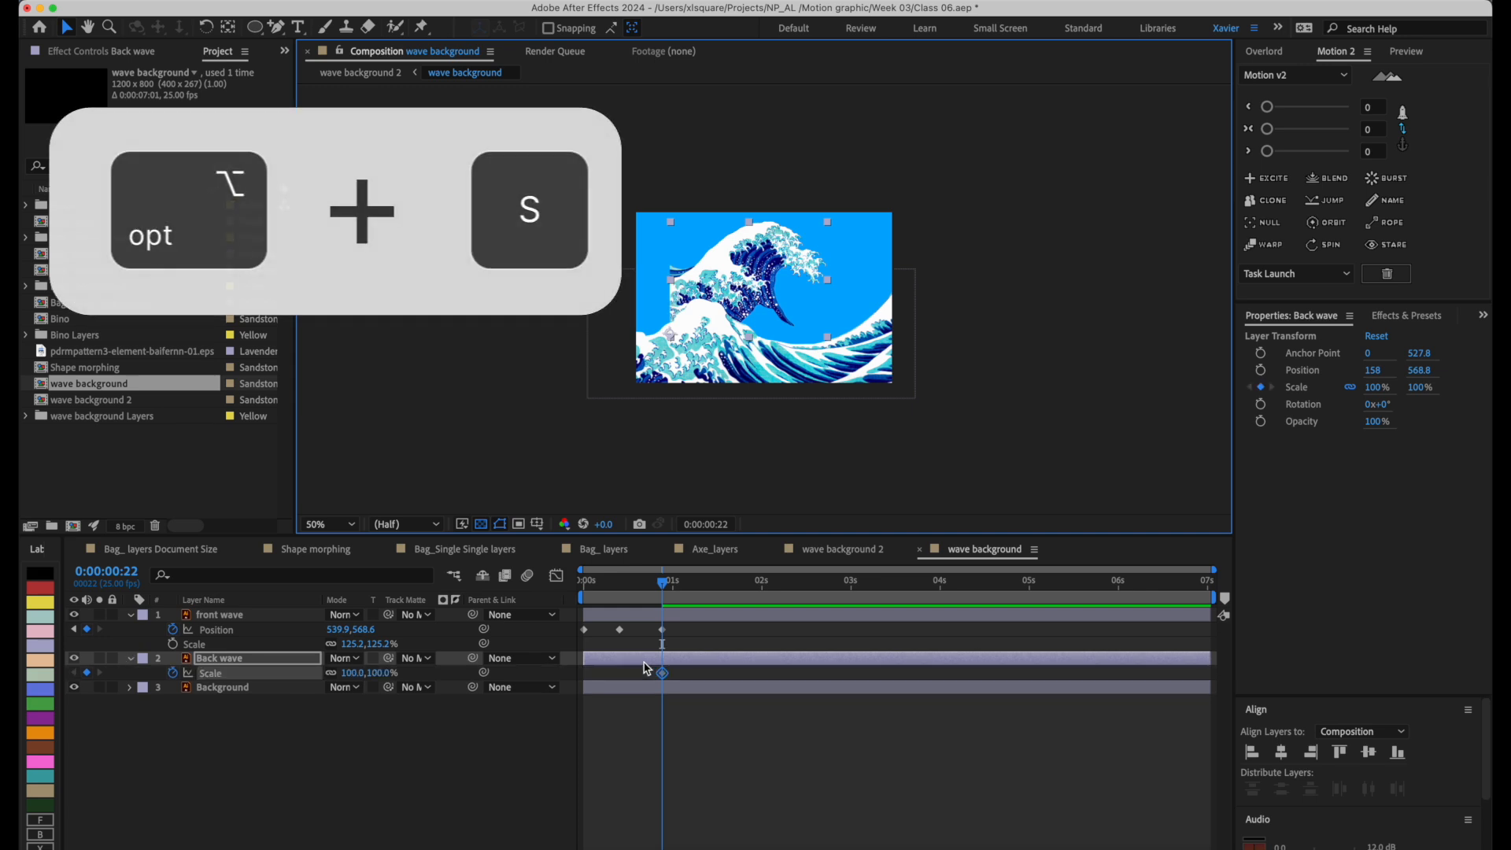
pyautogui.moveTo(662, 673)
pyautogui.mouseDown()
pyautogui.moveTo(617, 683)
pyautogui.moveTo(648, 674)
pyautogui.mouseUp()
pyautogui.moveTo(662, 583); pyautogui.dragTo(604, 582)
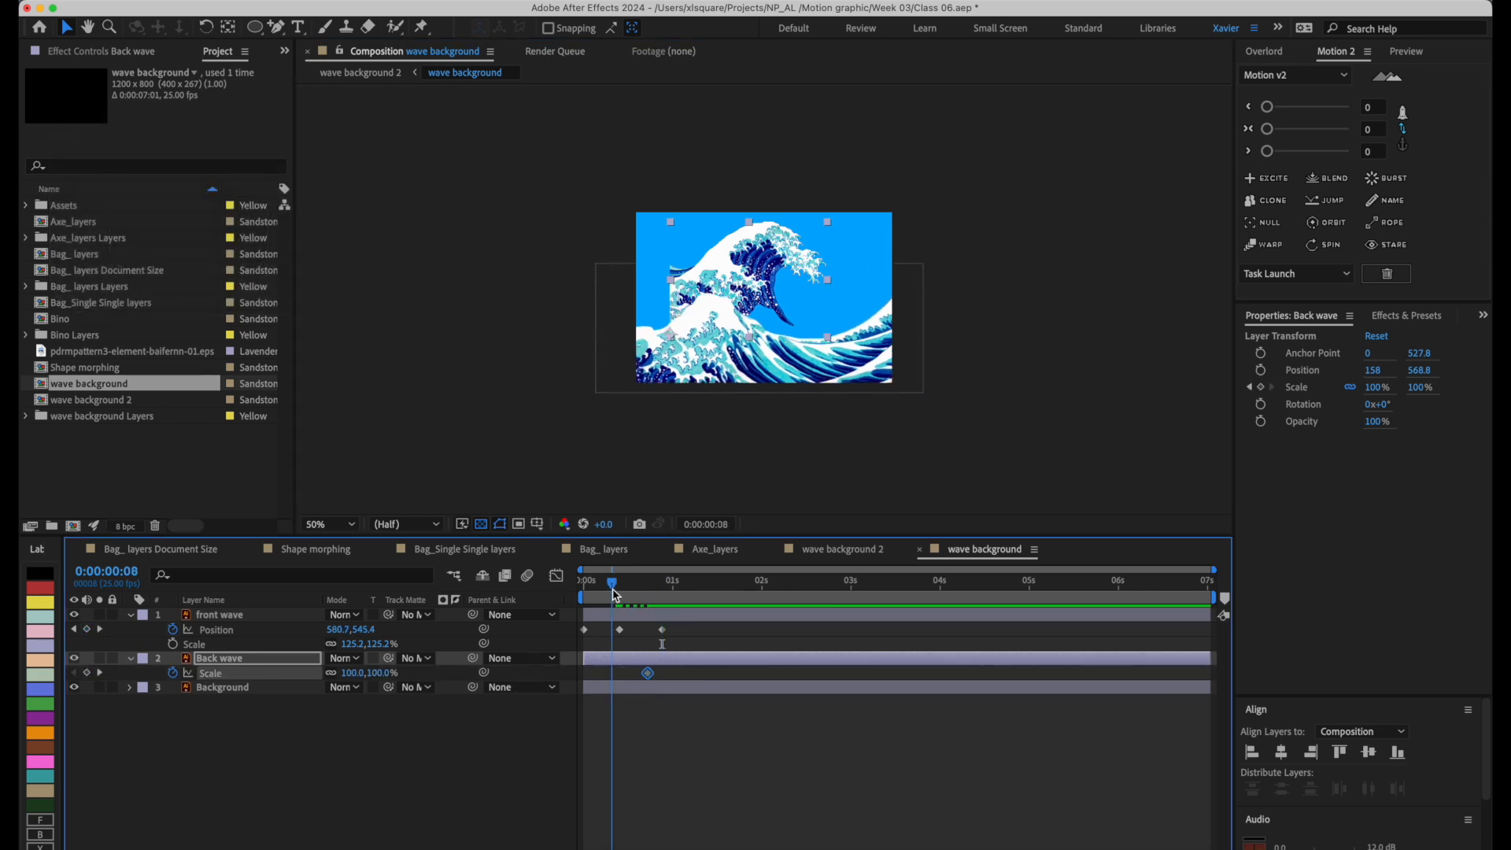
pyautogui.click(354, 672)
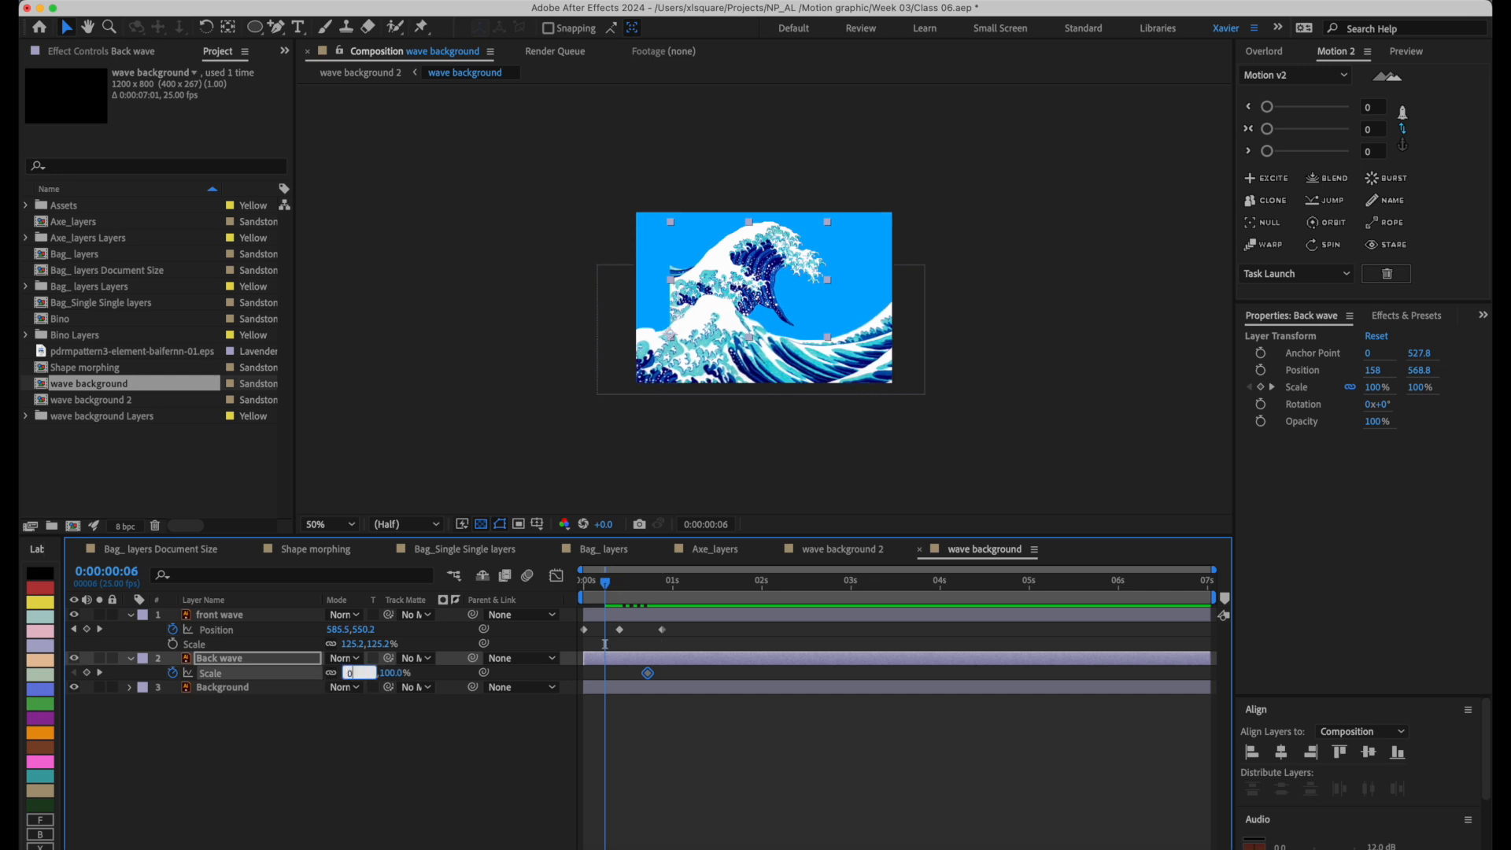
pyautogui.write('0')
pyautogui.press('Return')
# Keyframe the back wave's position from farther left at frame 6 to -26, 740.8 at the full-scale keyframe.
pyautogui.hotkey('alt', 'p')
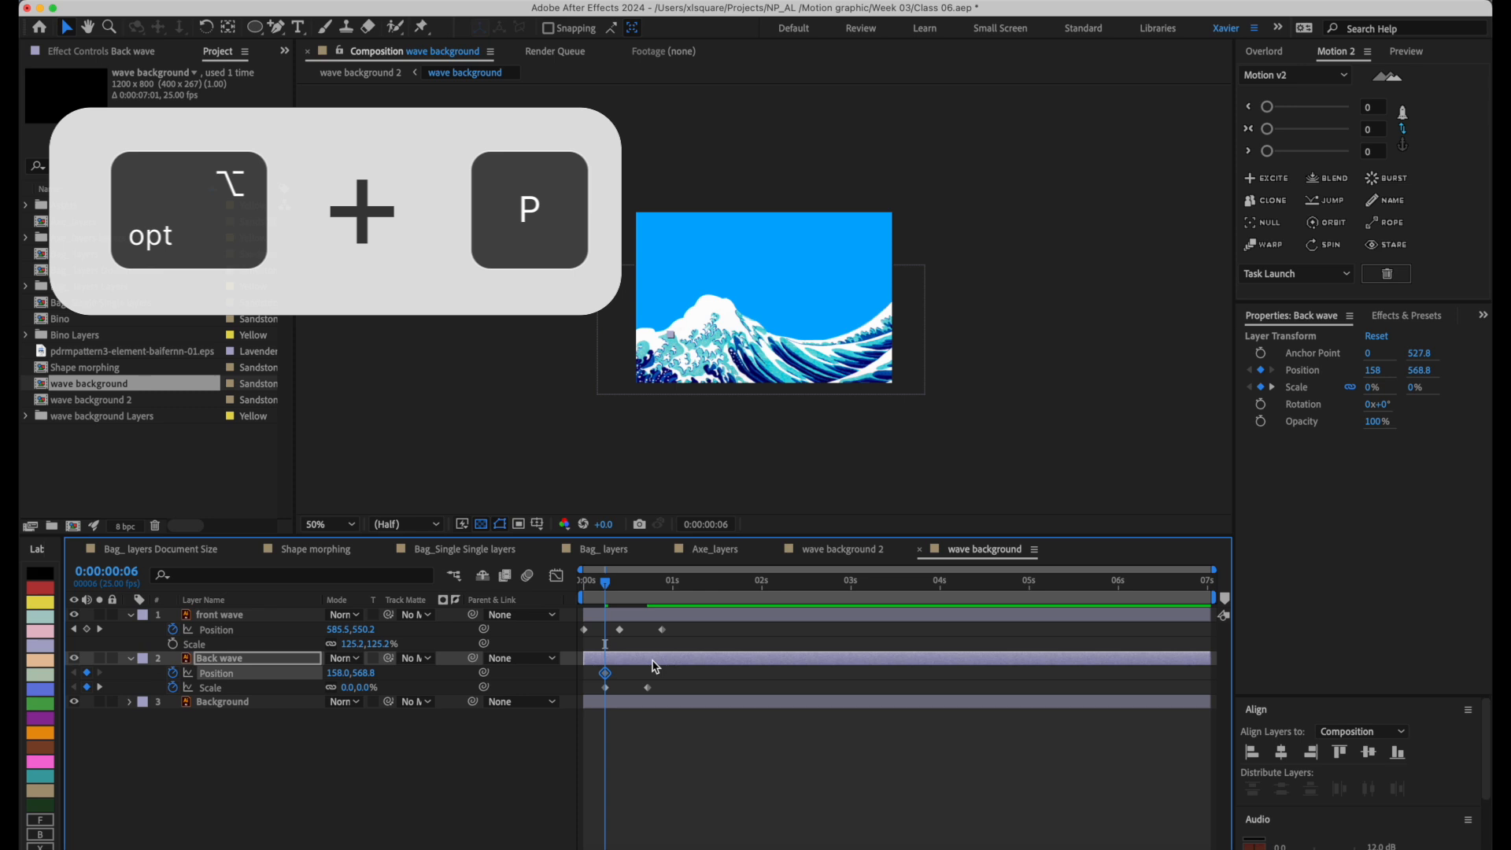
pyautogui.moveTo(606, 673); pyautogui.dragTo(647, 674)
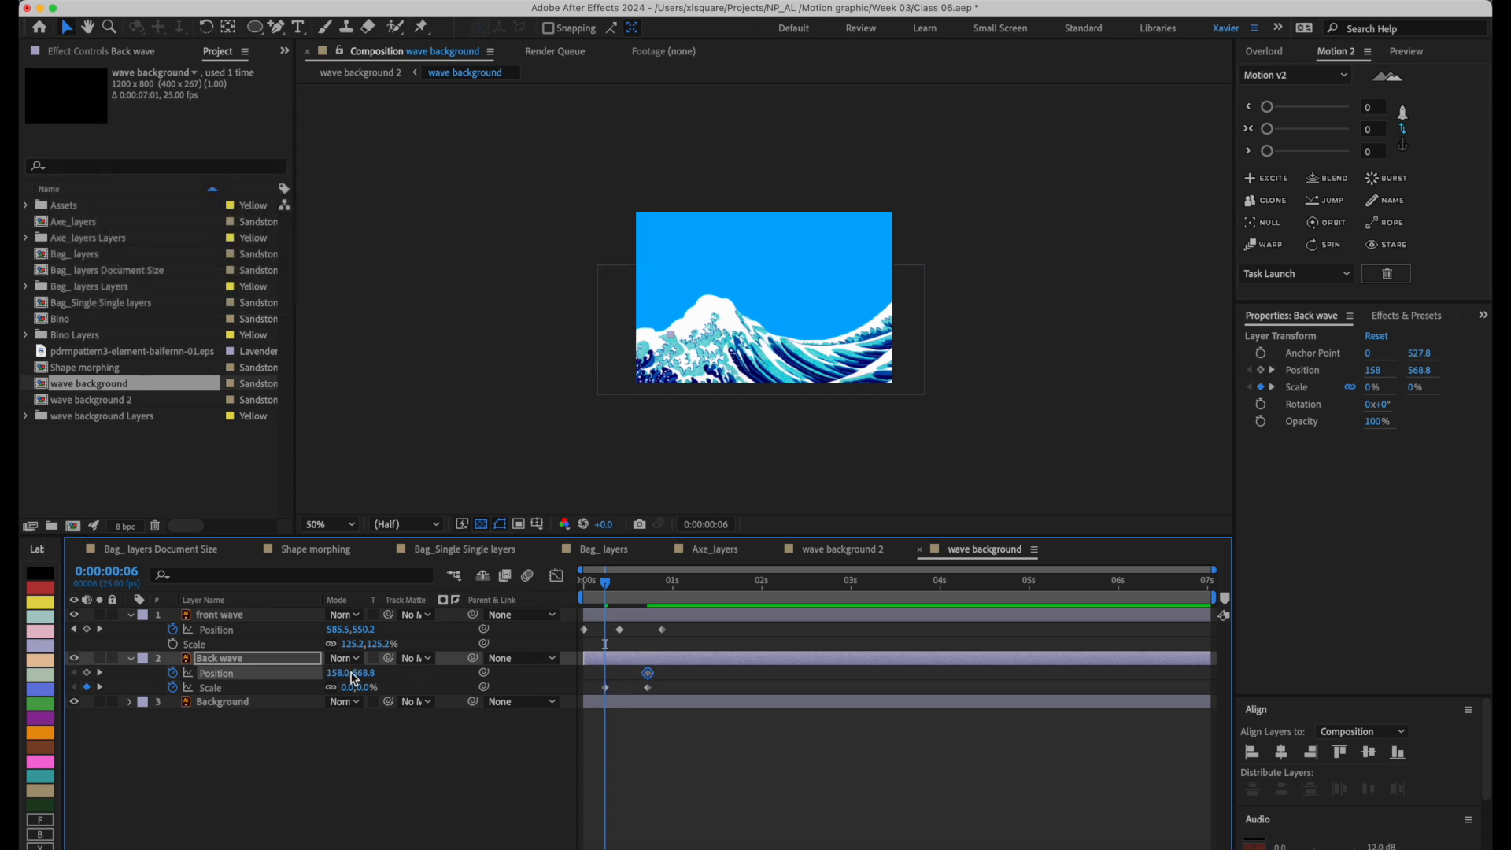
pyautogui.moveTo(336, 673); pyautogui.dragTo(226, 675)
pyautogui.moveTo(605, 583); pyautogui.dragTo(648, 590)
pyautogui.click(648, 660)
pyautogui.moveTo(767, 288); pyautogui.dragTo(731, 295)
# Add a back wave Position keyframe of -54, 768.8 at 0:00:01:00 and shift its middle Position and Scale keyframes slightly earlier.
pyautogui.moveTo(669, 592); pyautogui.dragTo(675, 586)
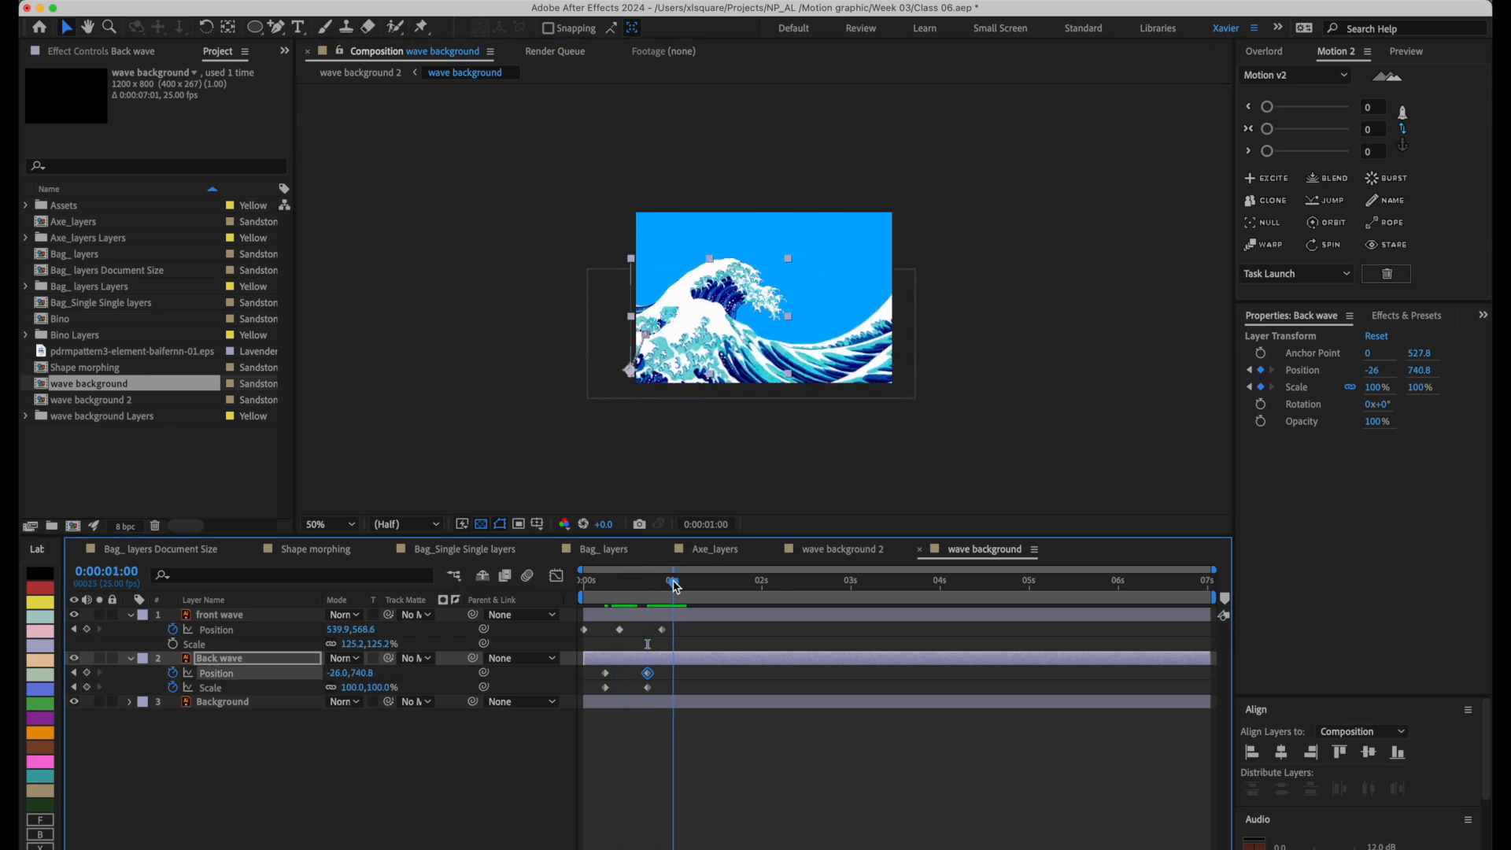
pyautogui.moveTo(751, 290); pyautogui.dragTo(744, 305)
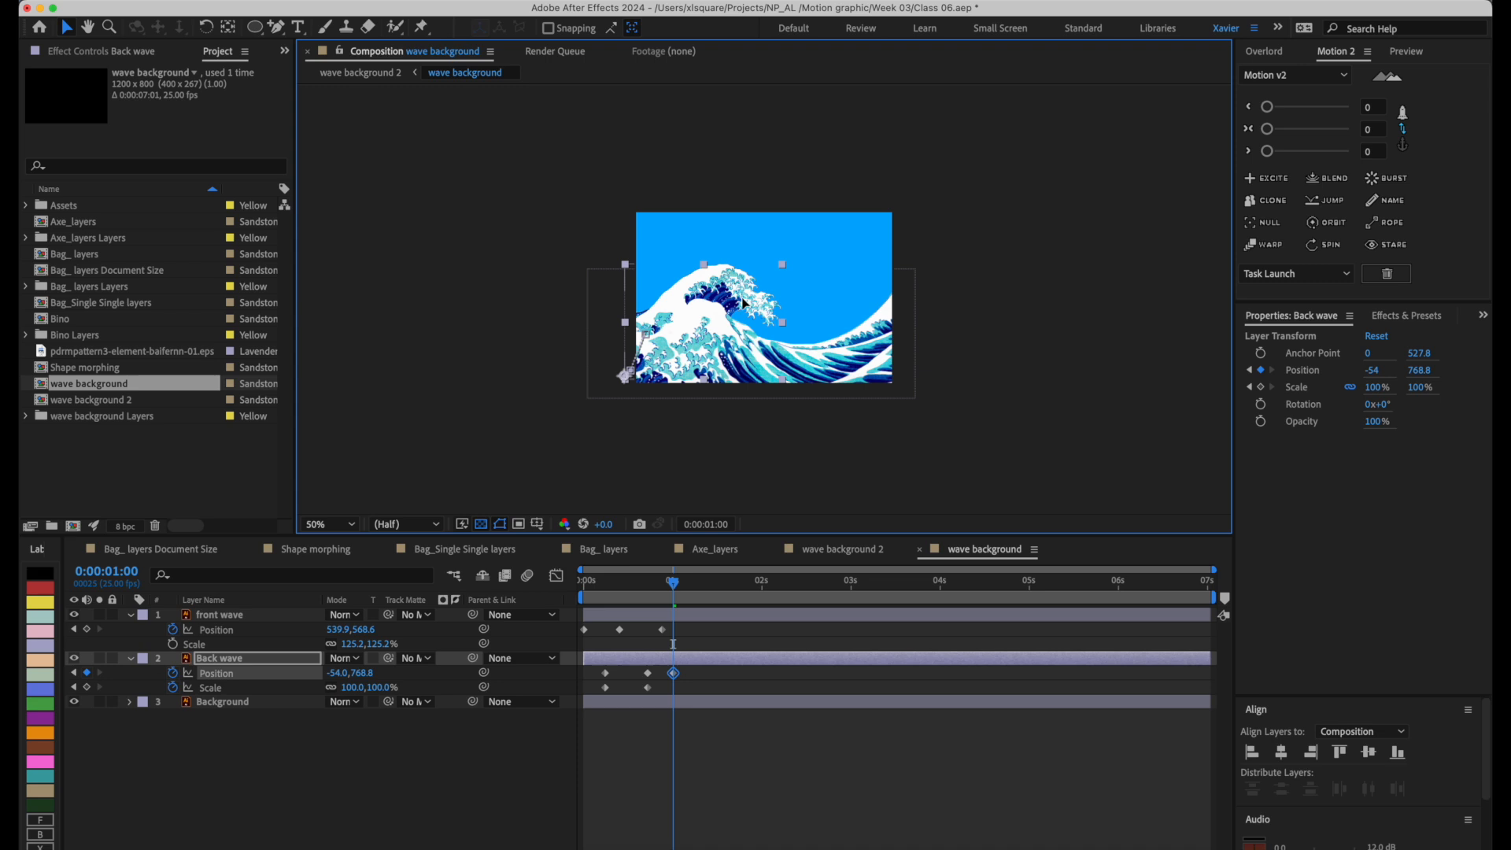
pyautogui.click(650, 674)
pyautogui.moveTo(633, 667)
pyautogui.mouseDown()
pyautogui.moveTo(650, 692)
pyautogui.moveTo(637, 675)
pyautogui.mouseUp()
pyautogui.click(653, 740)
# Apply Easy Ease to all Position and Scale keyframes of the front and back waves.
pyautogui.moveTo(778, 782); pyautogui.dragTo(560, 622)
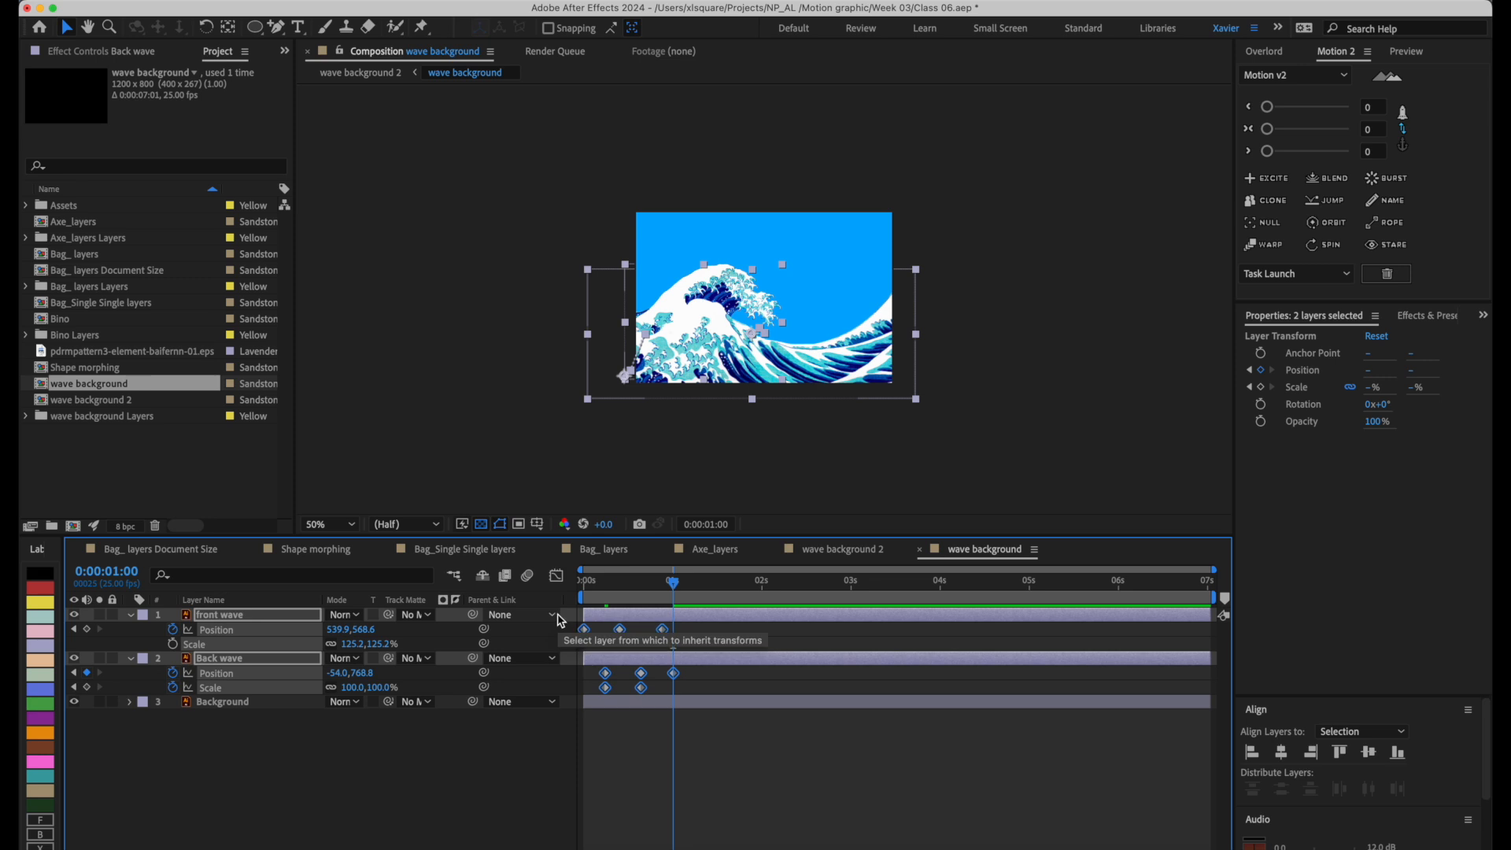
pyautogui.press('F9')
pyautogui.moveTo(684, 587)
pyautogui.mouseDown()
pyautogui.moveTo(579, 591)
pyautogui.moveTo(677, 590)
pyautogui.mouseUp()
# Add a back wave Position keyframe of 38, 732.8 at 0:00:01:08 and inspect the wave's cut-off left edge up close.
pyautogui.click(716, 664)
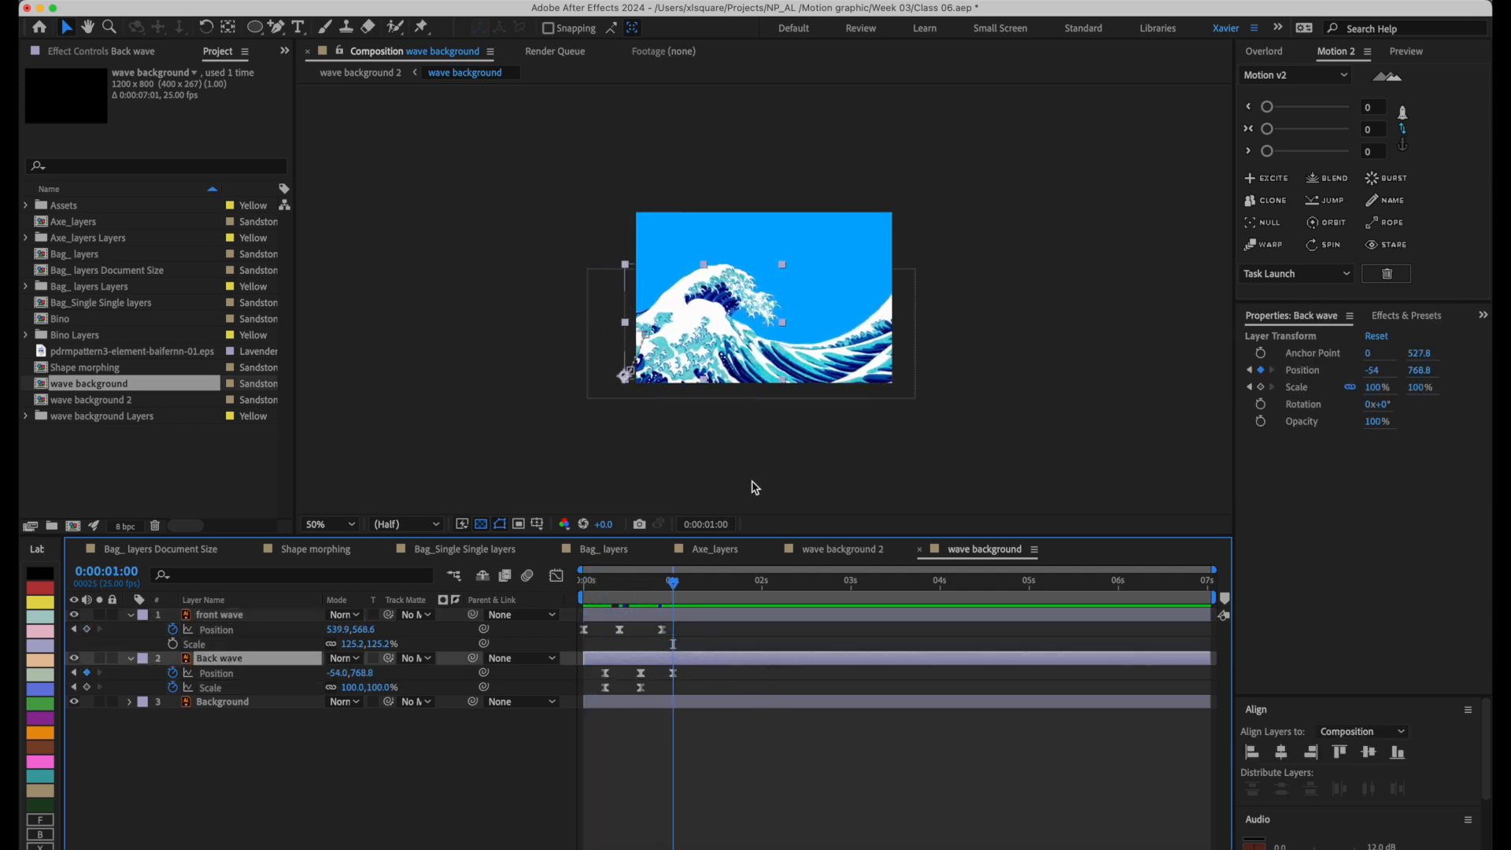
pyautogui.moveTo(683, 586); pyautogui.dragTo(701, 584)
pyautogui.moveTo(728, 309); pyautogui.dragTo(748, 300)
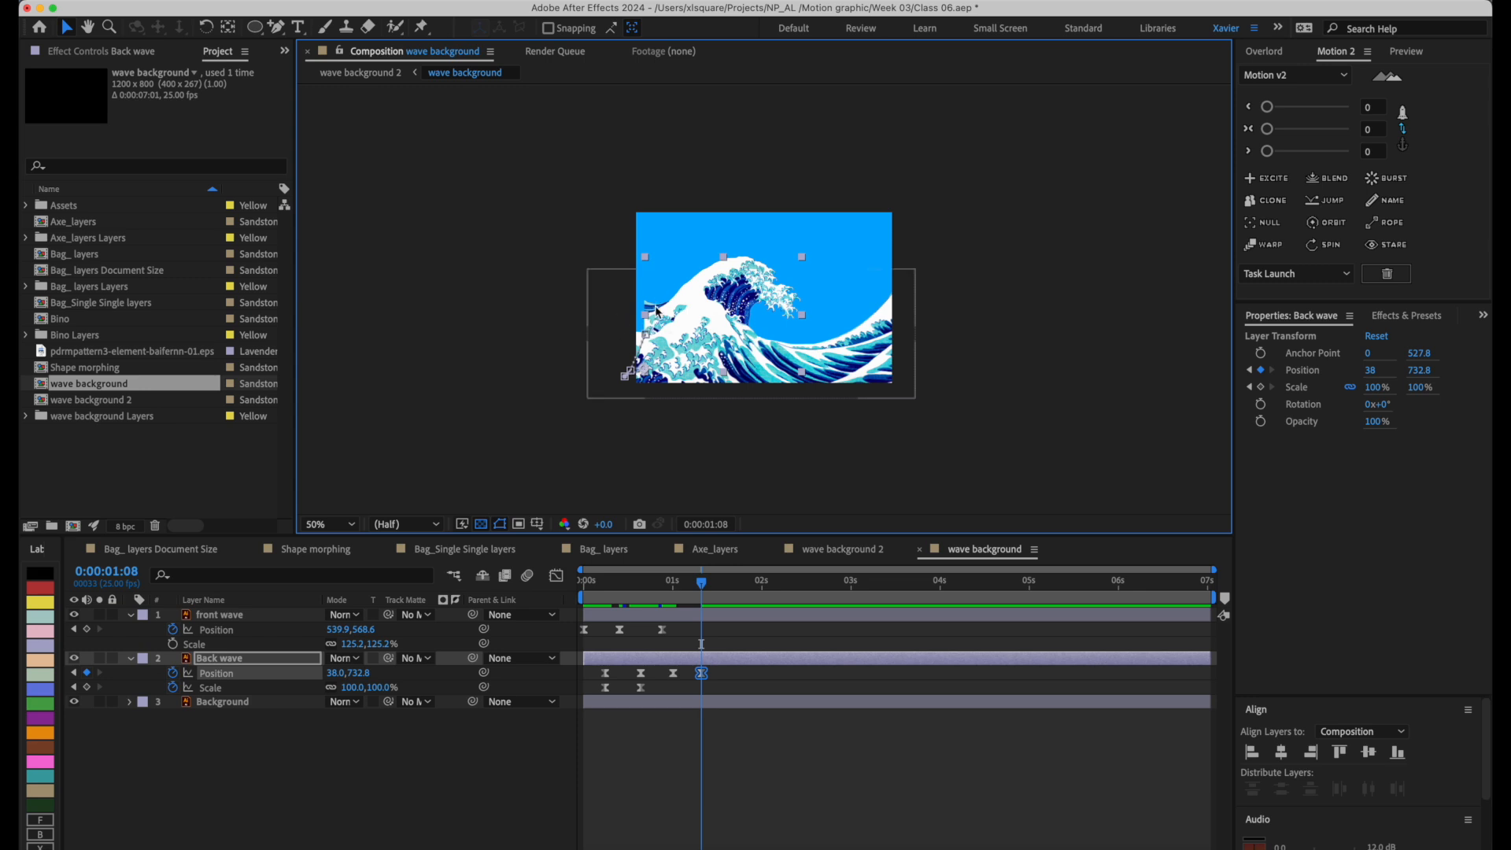
pyautogui.scroll(4, 665, 313)
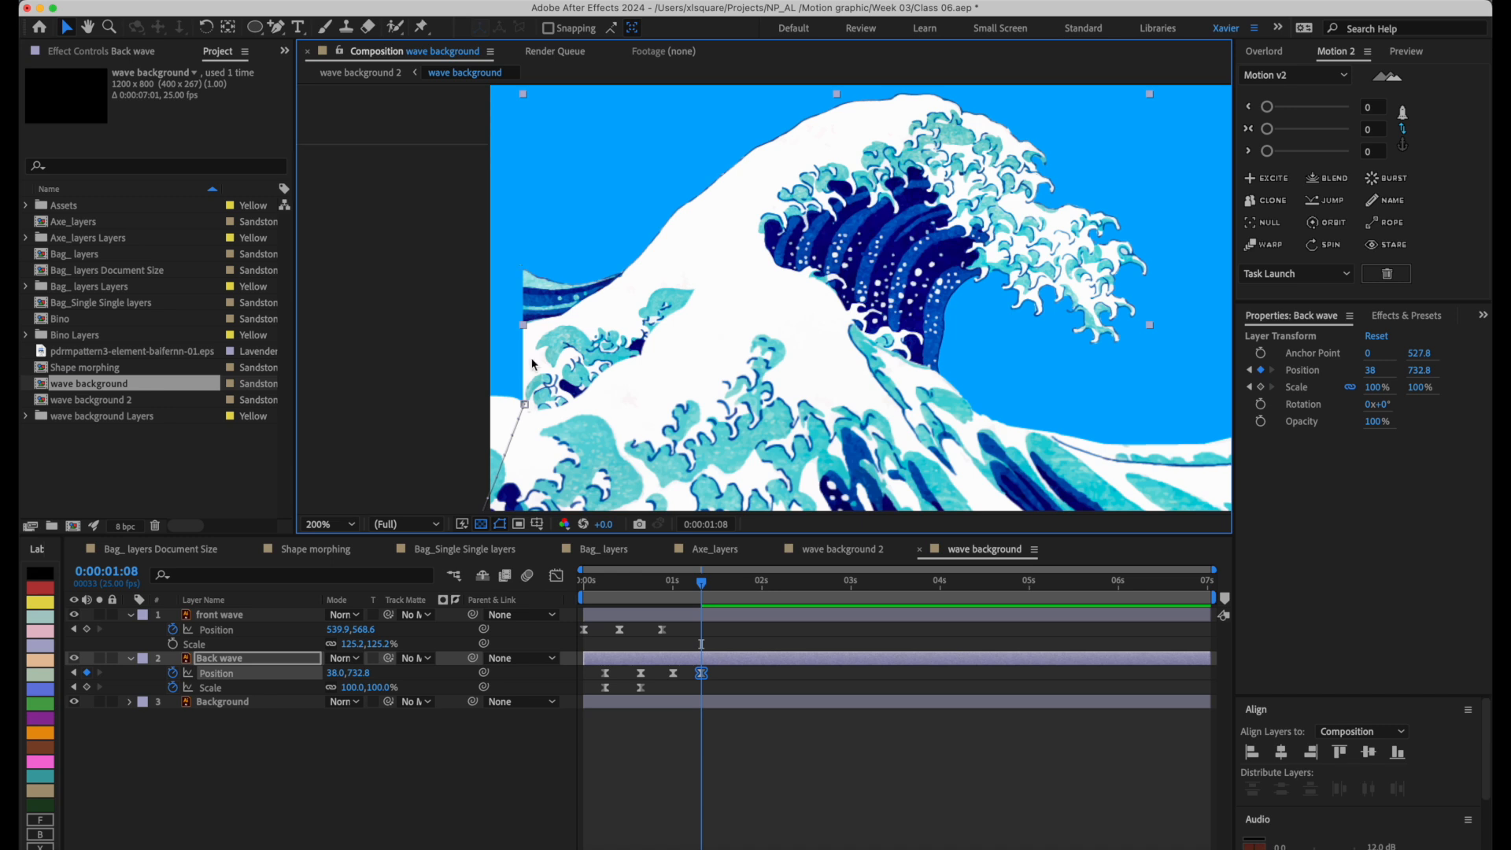
pyautogui.moveTo(702, 582); pyautogui.dragTo(725, 583)
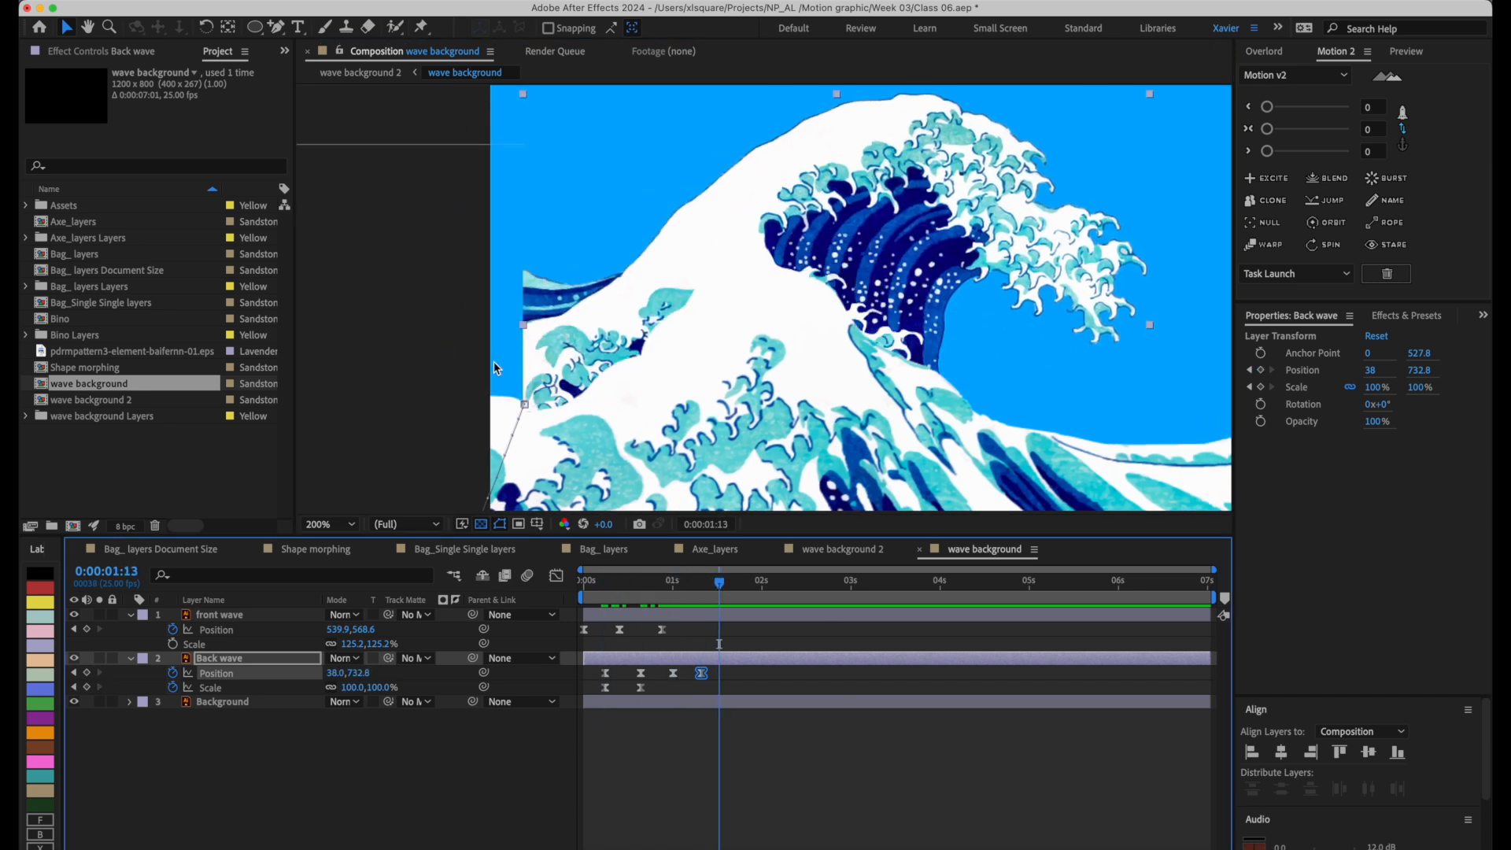
# Switch to wave background.ai in Illustrator and isolate the back wave group around its cut-off left edge.
pyautogui.click(874, 845)
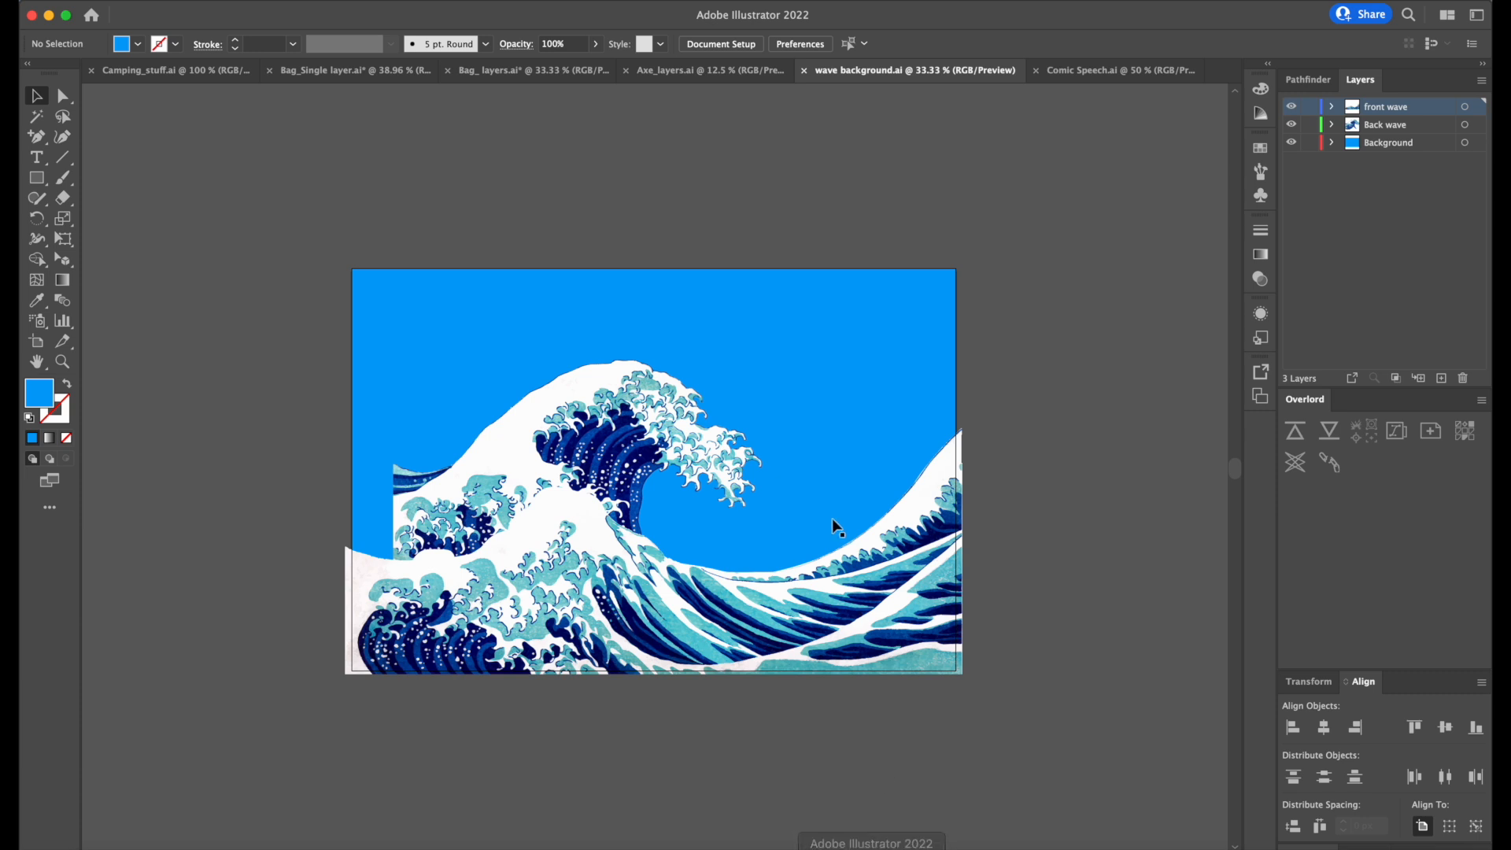
pyautogui.click(491, 478)
pyautogui.press('z')
pyautogui.click(443, 491)
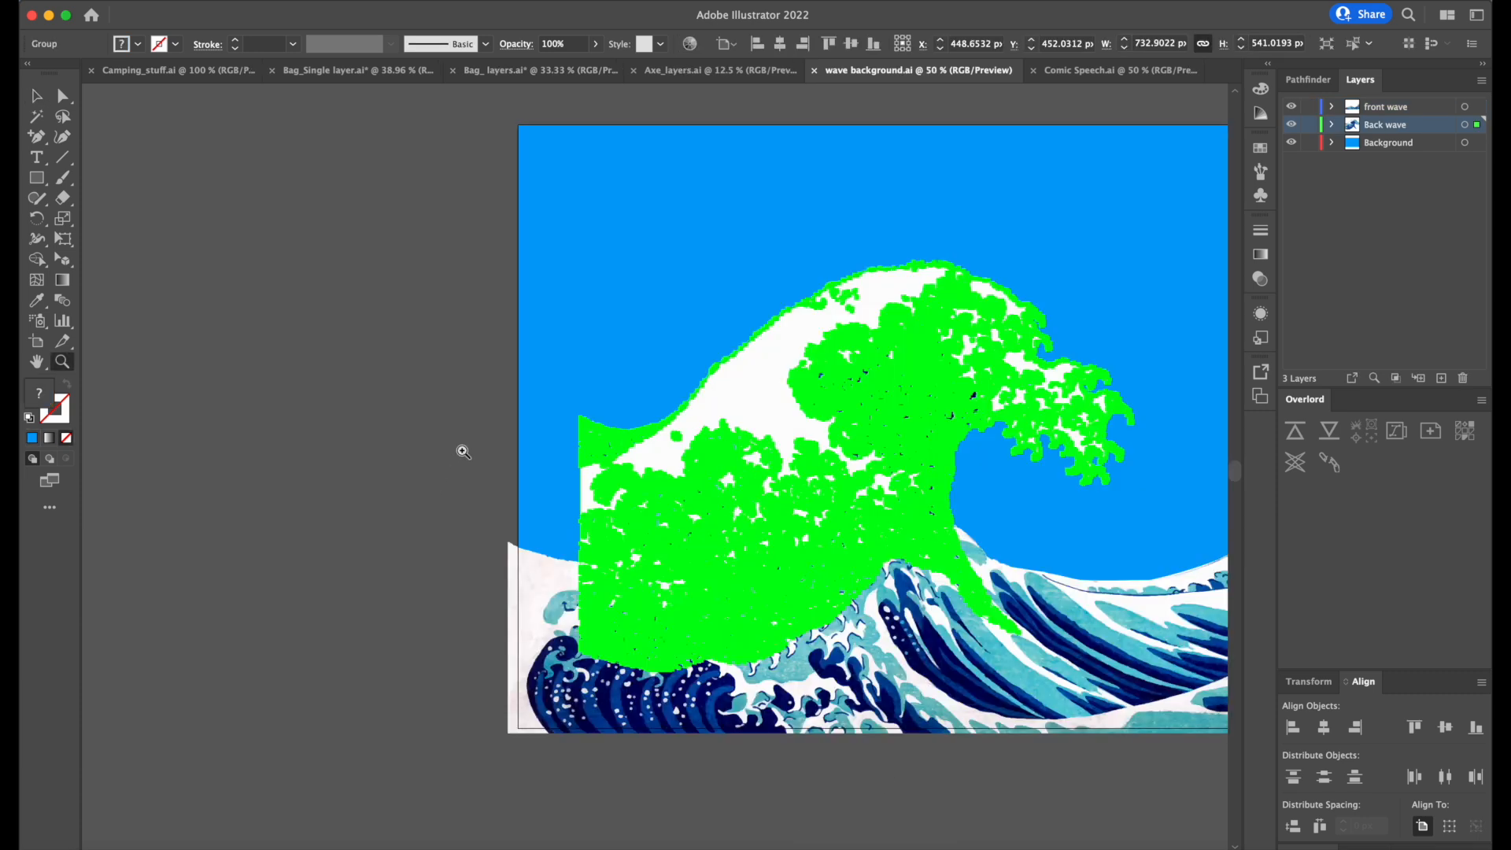
pyautogui.click(589, 415)
pyautogui.click(589, 415)
pyautogui.press('v')
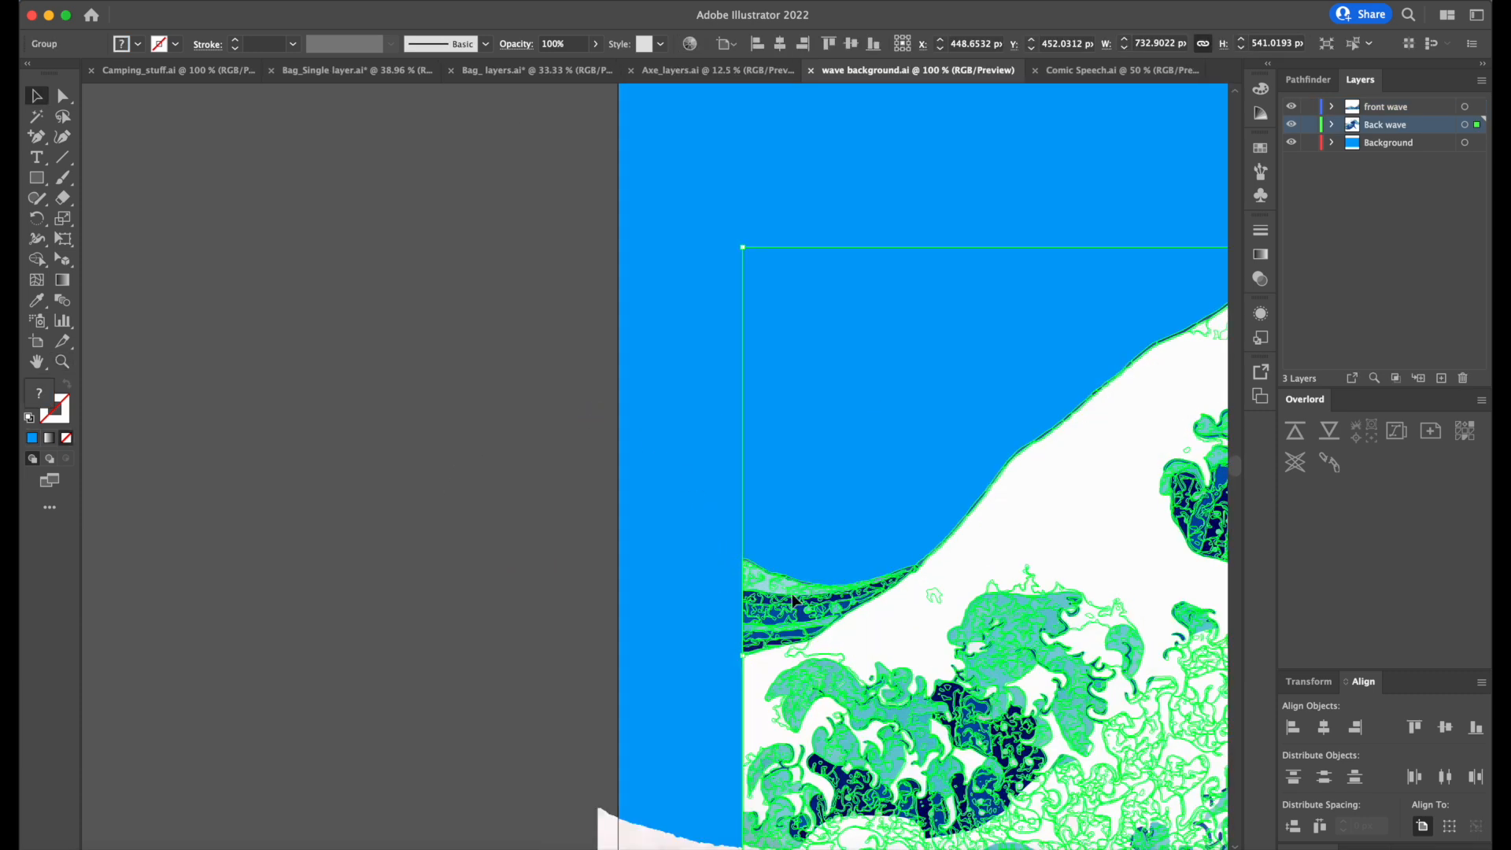
pyautogui.doubleClick(792, 599)
pyautogui.click(815, 636)
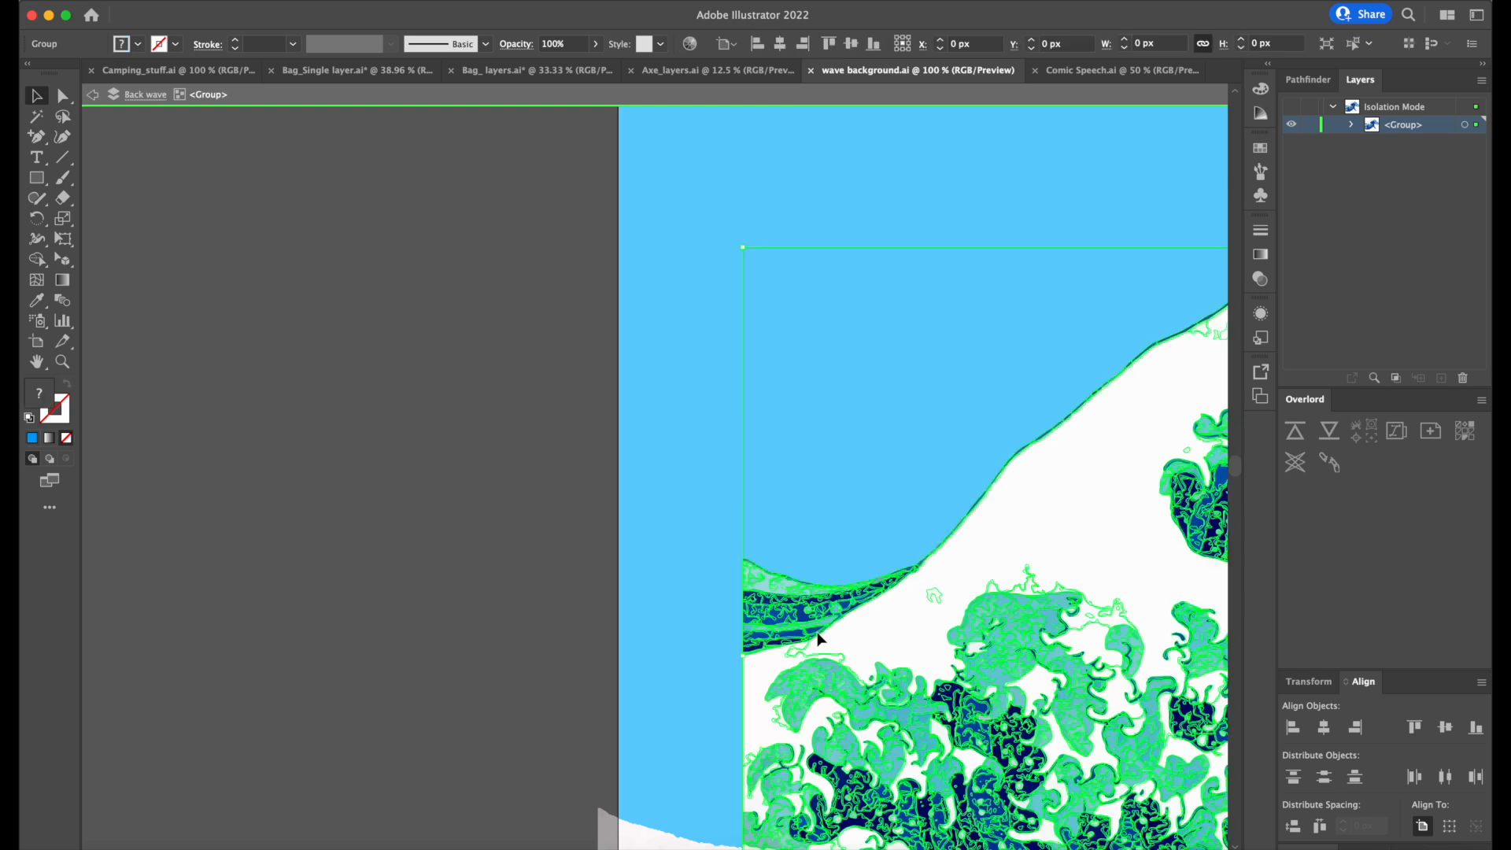
pyautogui.click(803, 577)
pyautogui.click(763, 668)
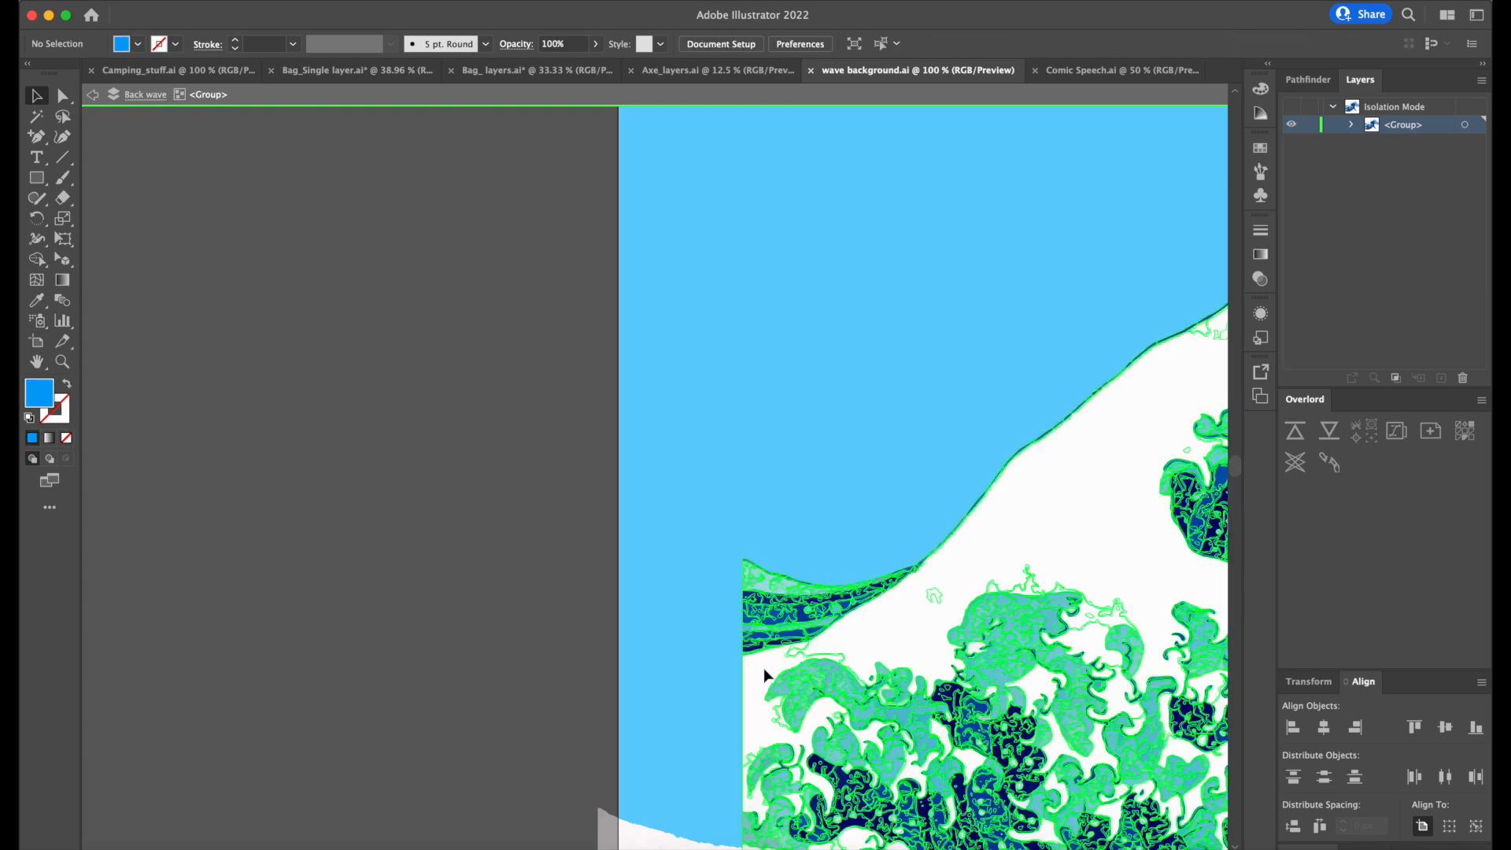
pyautogui.press('a')
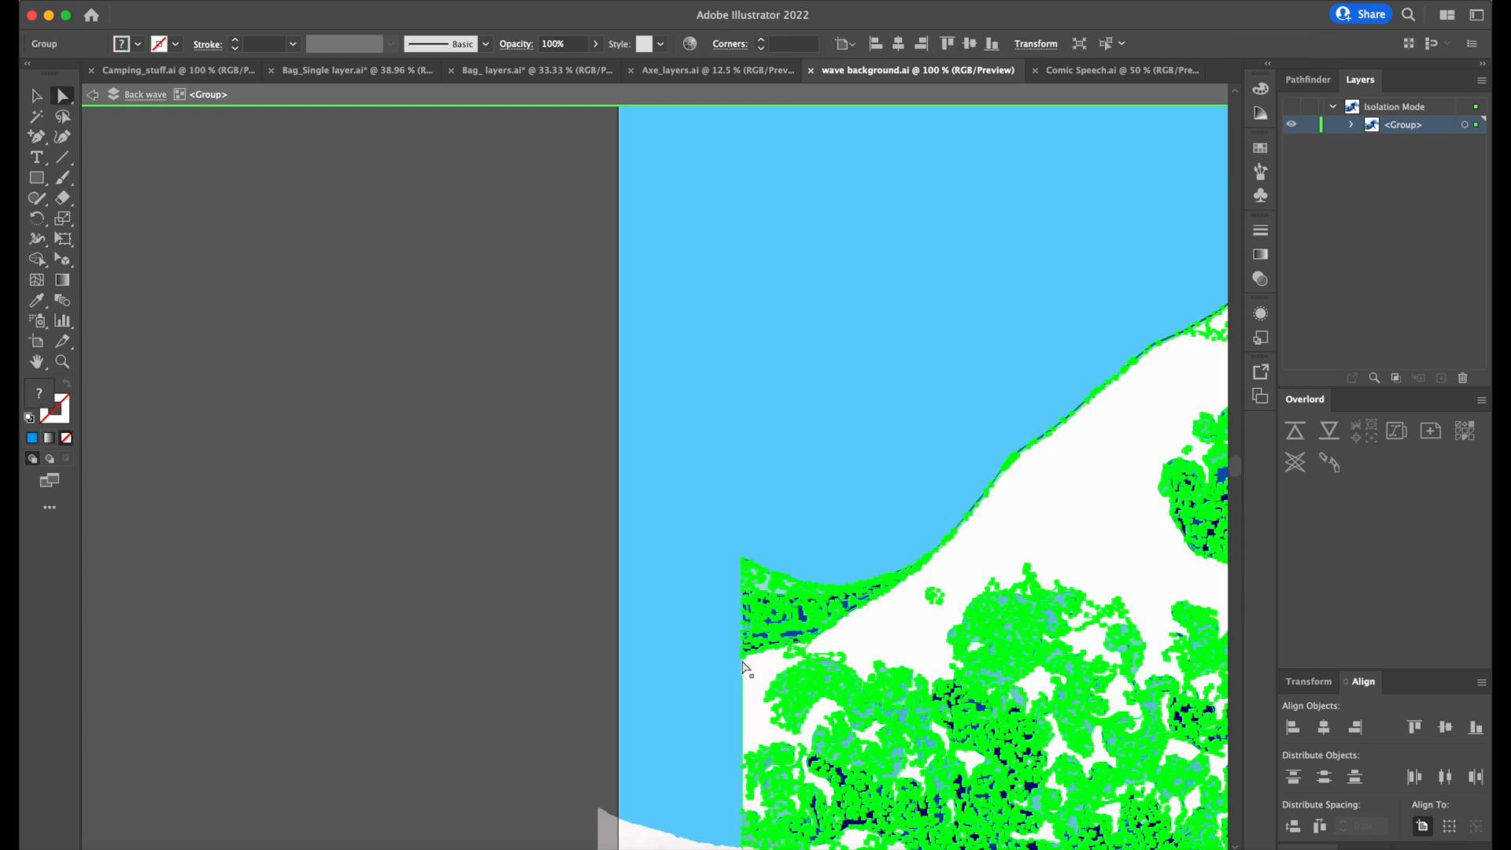
# Draw a closed white filler shape with the Pen tool, extending the back wave's cut-off left side down to the front wave.
pyautogui.press('p')
pyautogui.moveTo(685, 690); pyautogui.dragTo(642, 716)
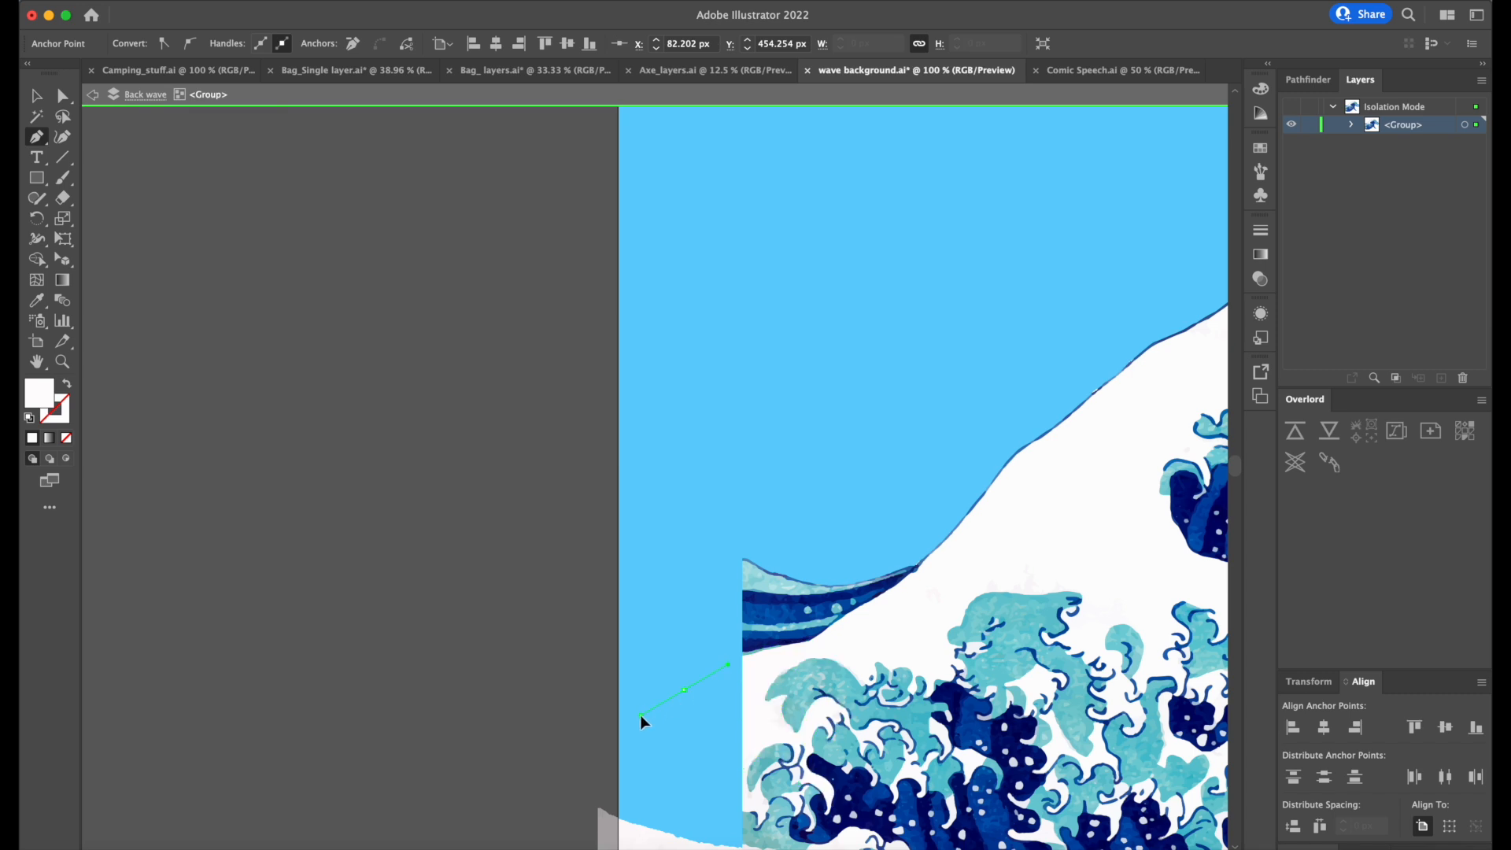
pyautogui.click(641, 832)
pyautogui.click(769, 737)
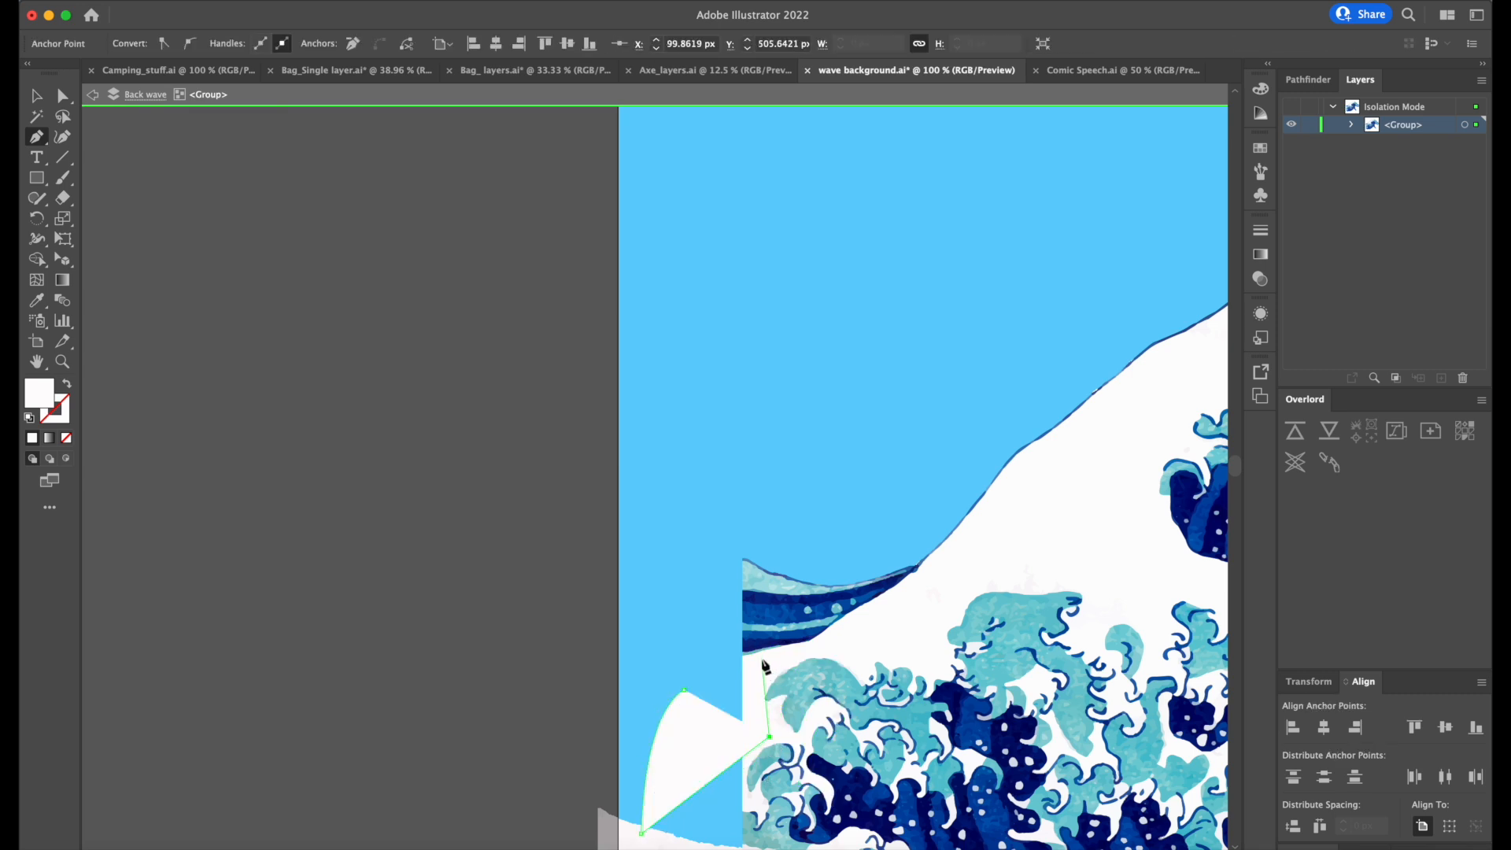
pyautogui.click(760, 650)
pyautogui.click(685, 690)
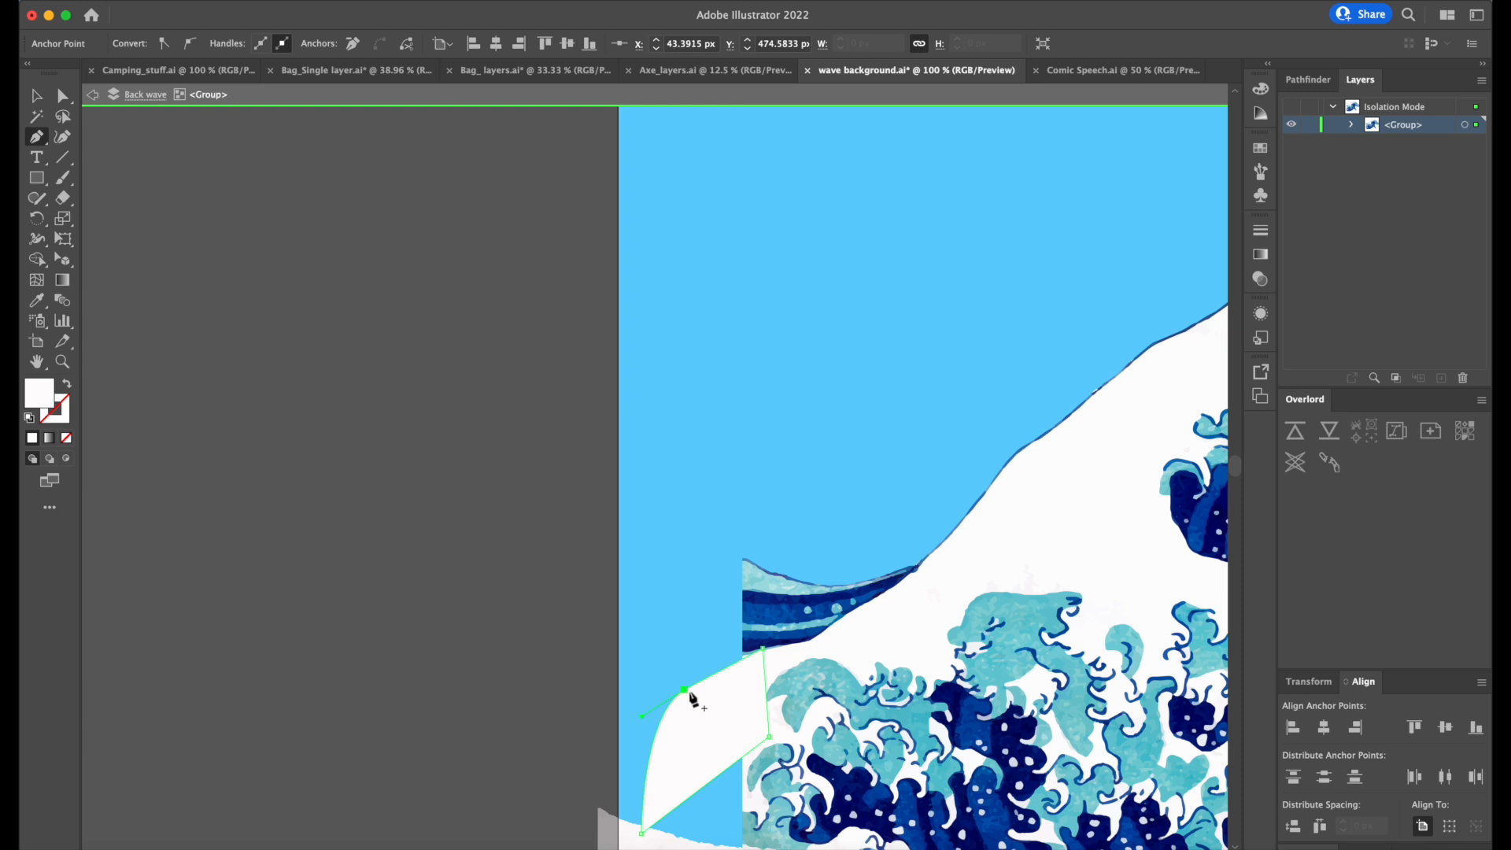
pyautogui.click(684, 690)
pyautogui.press('super+z')
# Adjust the white filler shape's anchor points to blend its outline into the back wave, and leave isolation mode.
pyautogui.press('a')
pyautogui.moveTo(684, 691)
pyautogui.mouseDown()
pyautogui.moveTo(679, 674)
pyautogui.moveTo(678, 687)
pyautogui.mouseUp()
pyautogui.moveTo(757, 650); pyautogui.dragTo(756, 653)
pyautogui.click(676, 695)
pyautogui.moveTo(676, 694); pyautogui.dragTo(663, 678)
pyautogui.moveTo(761, 742); pyautogui.dragTo(733, 835)
pyautogui.click(481, 467)
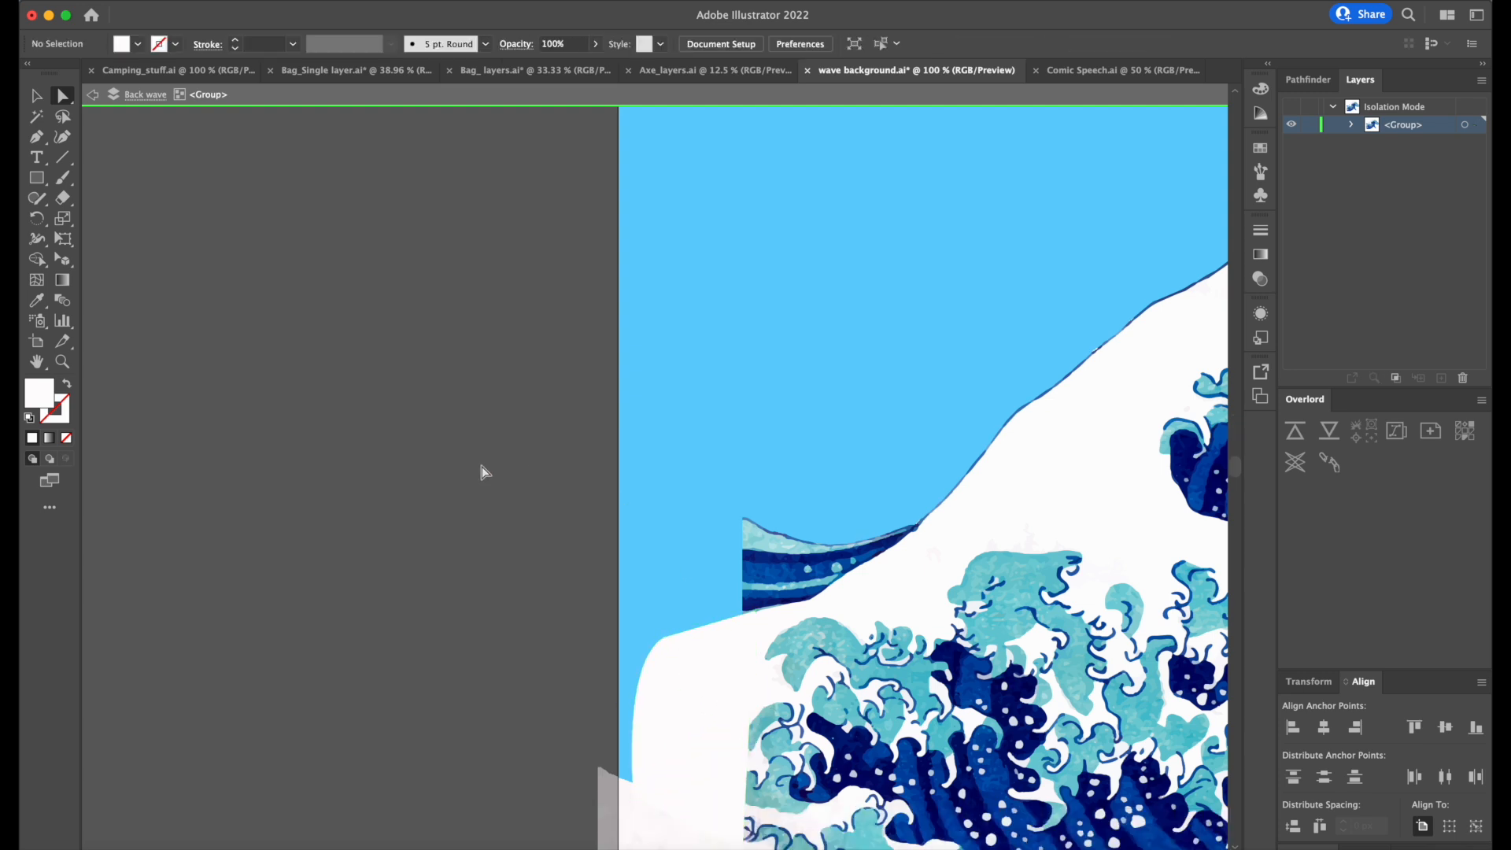
pyautogui.press('Escape')
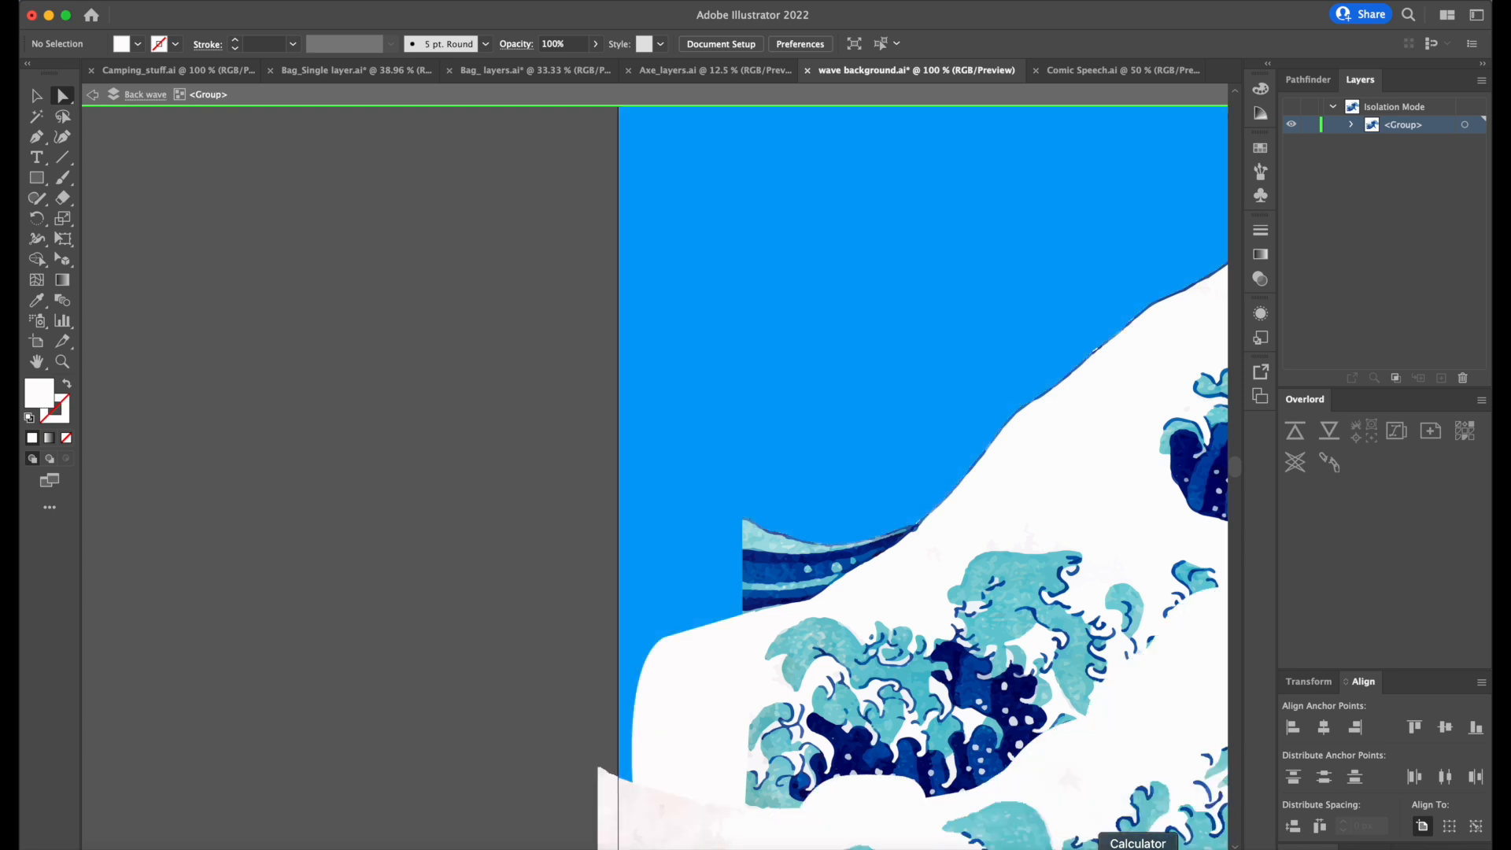
# Save wave background.ai in Illustrator and switch to After Effects to bring the extended back wave into the wave background composition.
pyautogui.press('super+s')
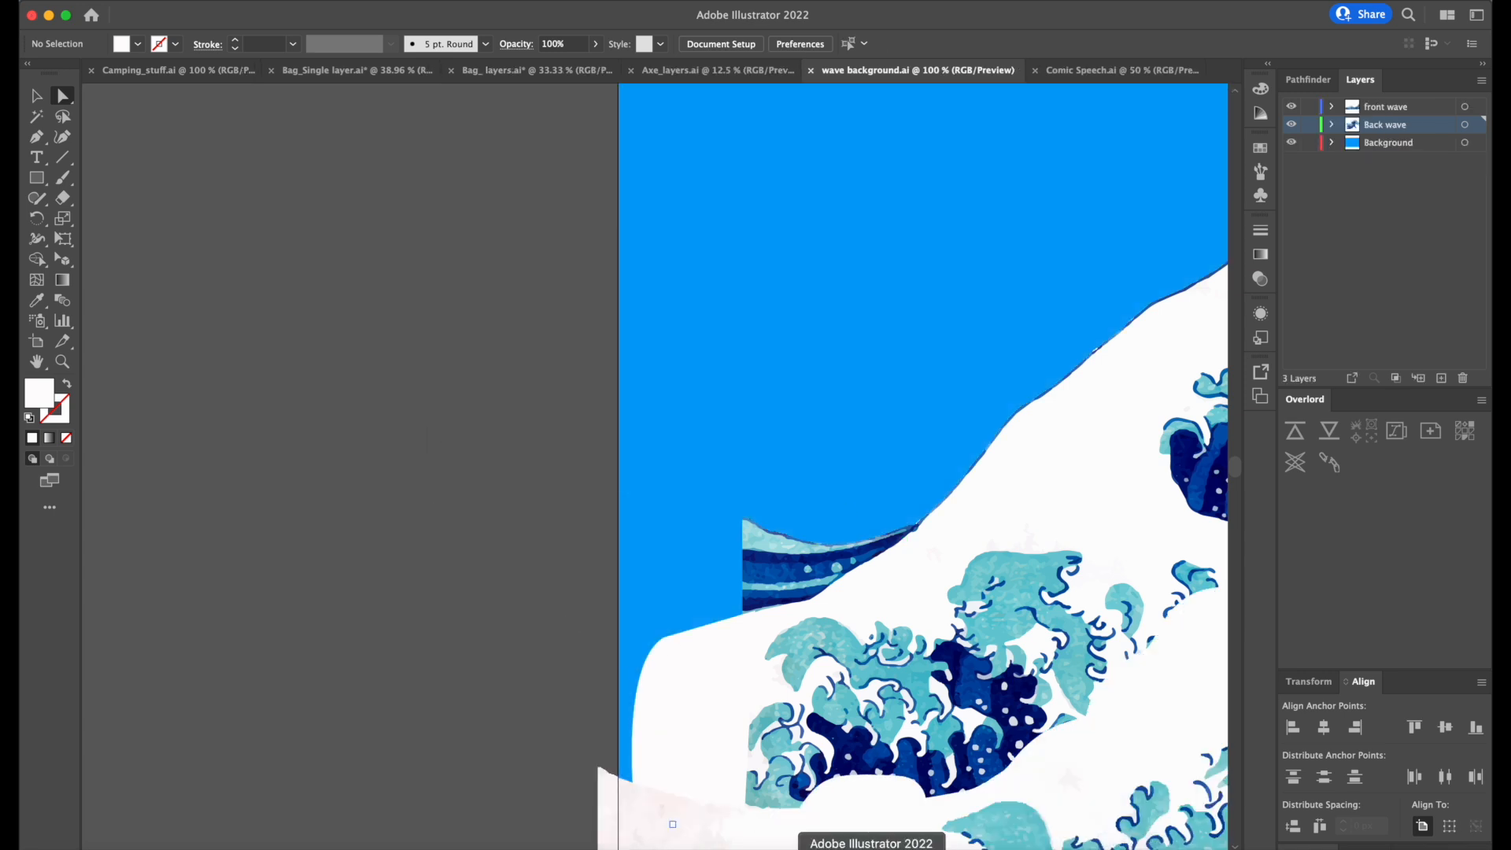
pyautogui.click(823, 844)
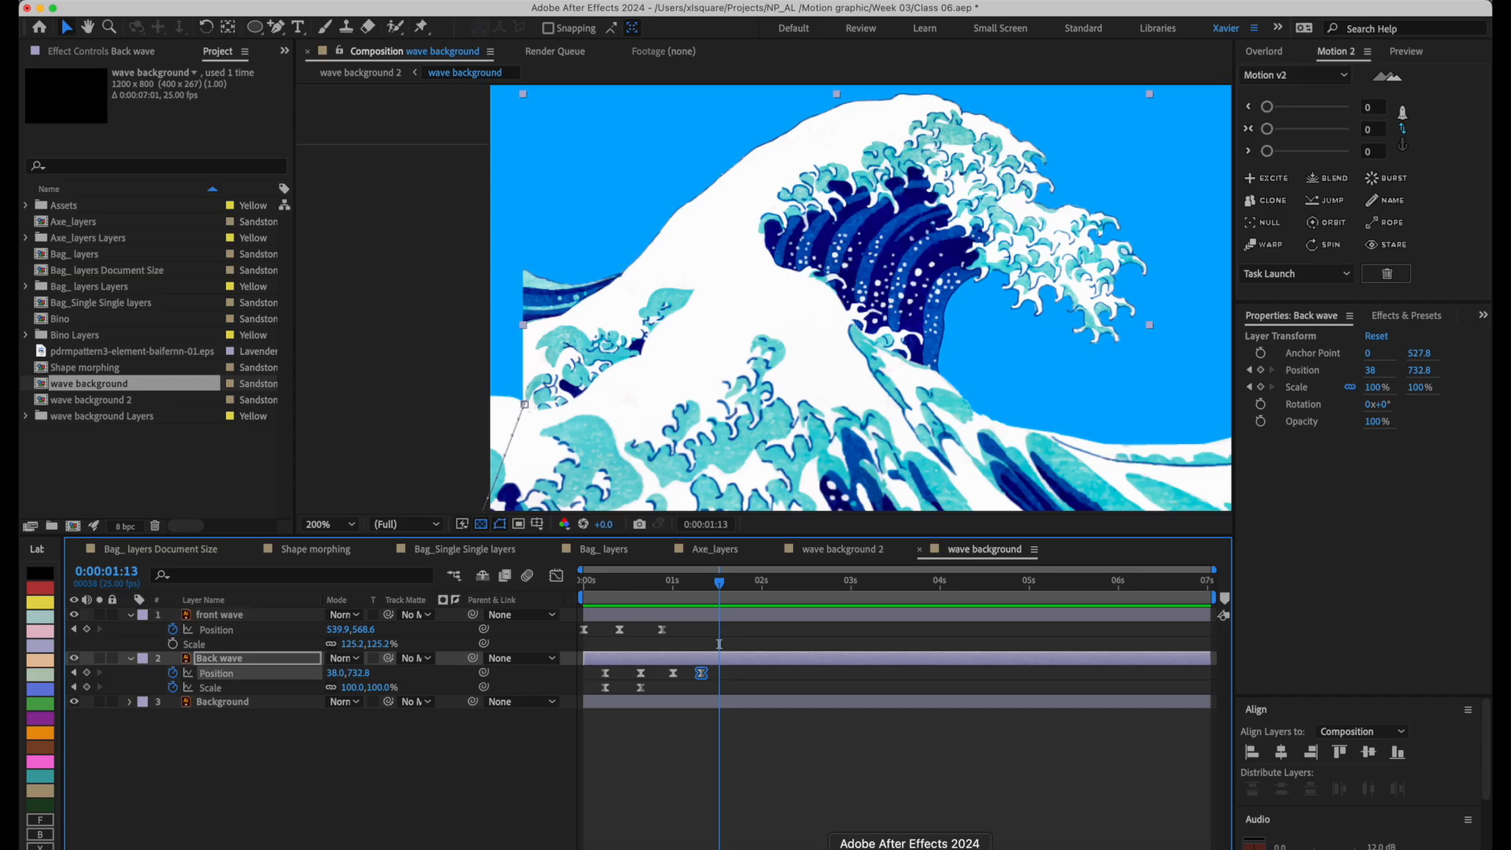
pyautogui.click(752, 749)
pyautogui.scroll(-2, 712, 417)
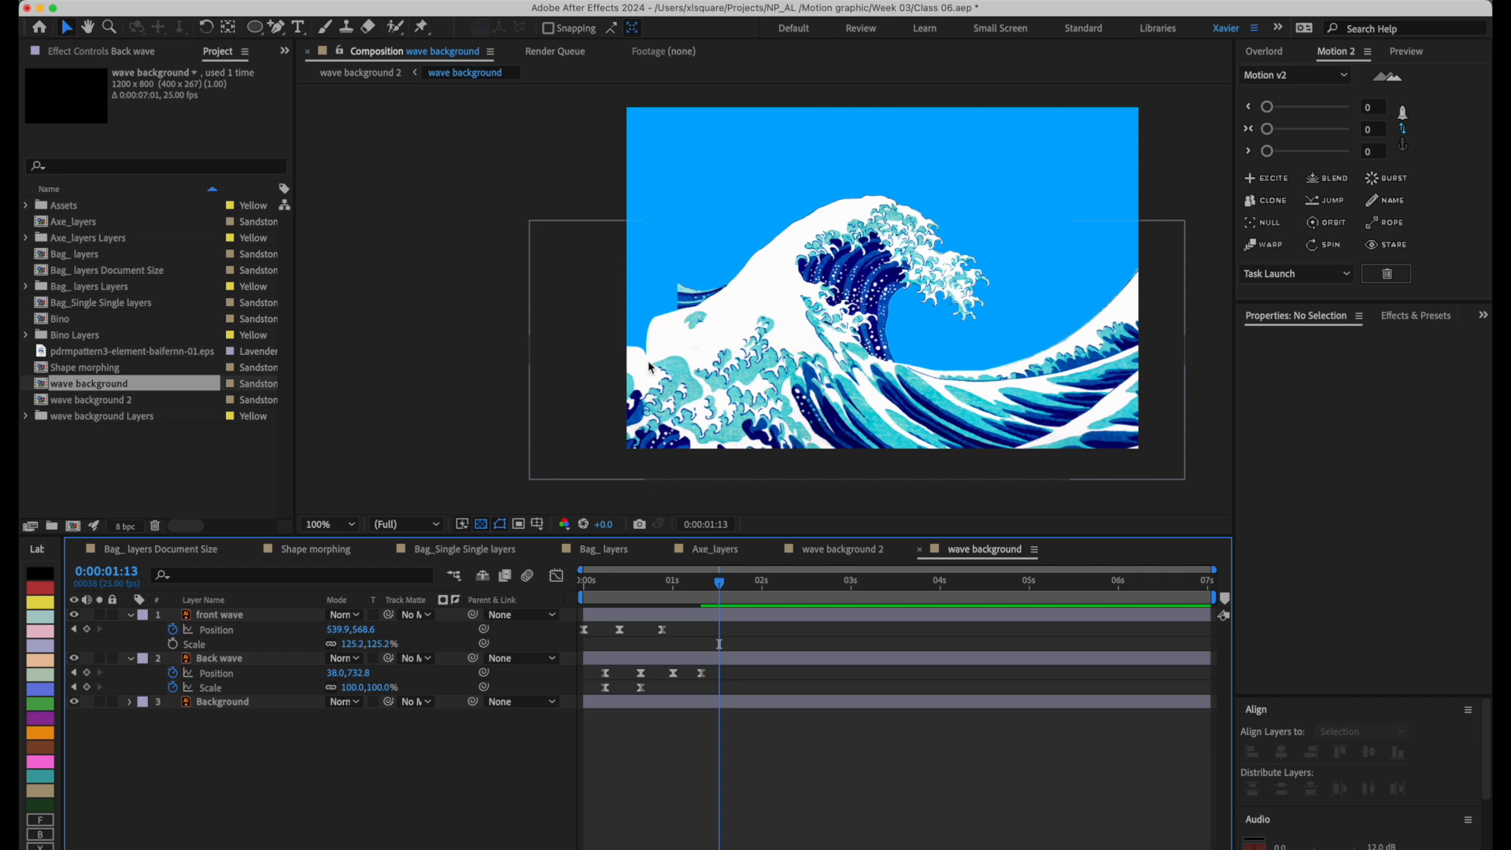
# Preview the wave animation and check the back wave's filled-in edge at 0:00:01:12, selecting the front wave layer.
pyautogui.moveTo(718, 582)
pyautogui.mouseDown()
pyautogui.moveTo(641, 586)
pyautogui.moveTo(706, 588)
pyautogui.mouseUp()
pyautogui.press('space')
pyautogui.moveTo(1015, 209); pyautogui.dragTo(948, 271)
pyautogui.click(721, 615)
pyautogui.moveTo(705, 589)
pyautogui.mouseDown()
pyautogui.moveTo(613, 599)
pyautogui.moveTo(715, 597)
pyautogui.mouseUp()
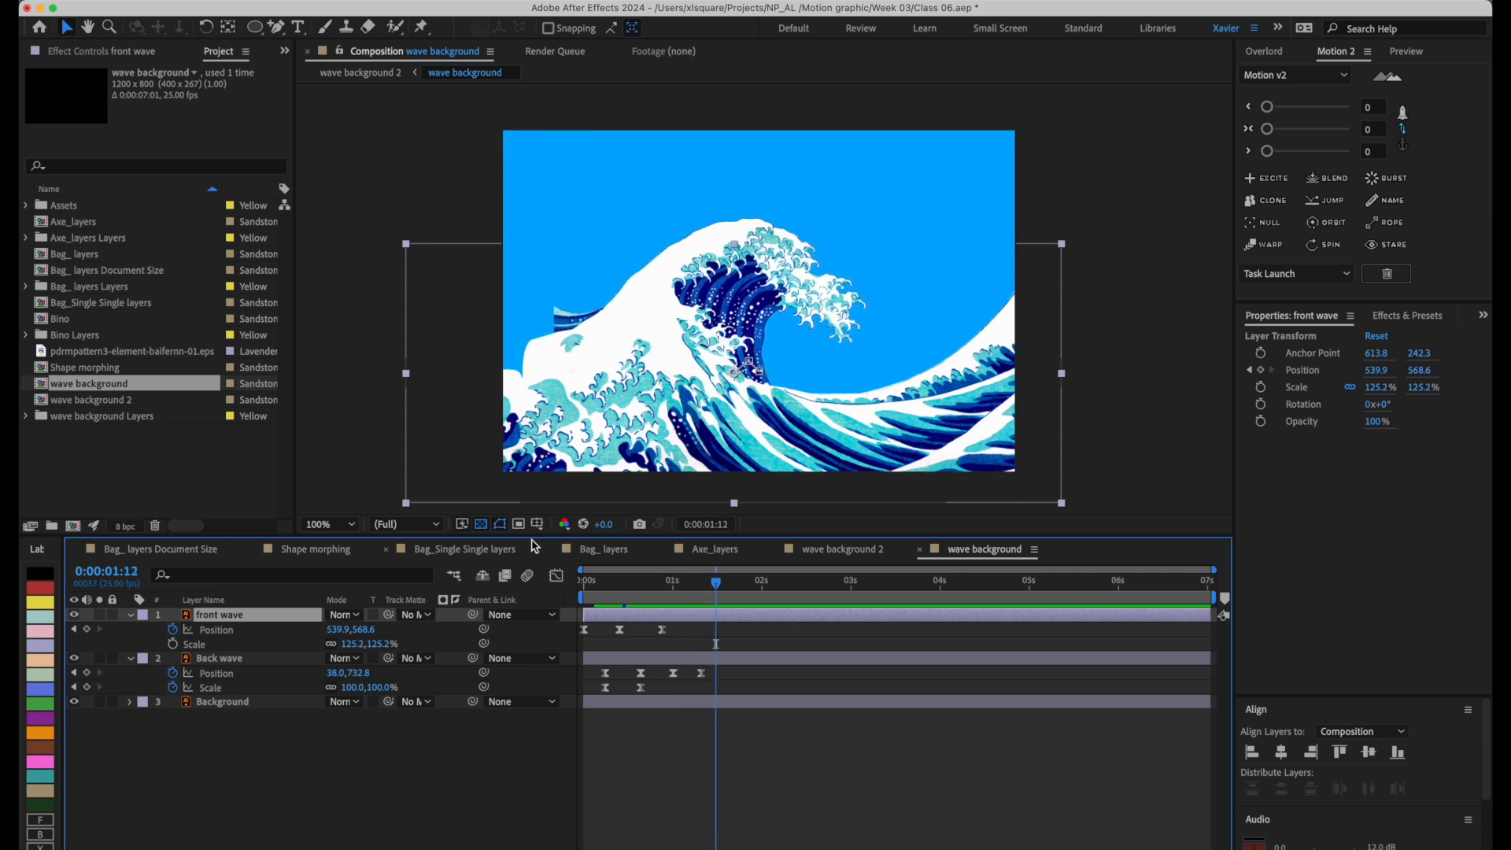
pyautogui.click(604, 551)
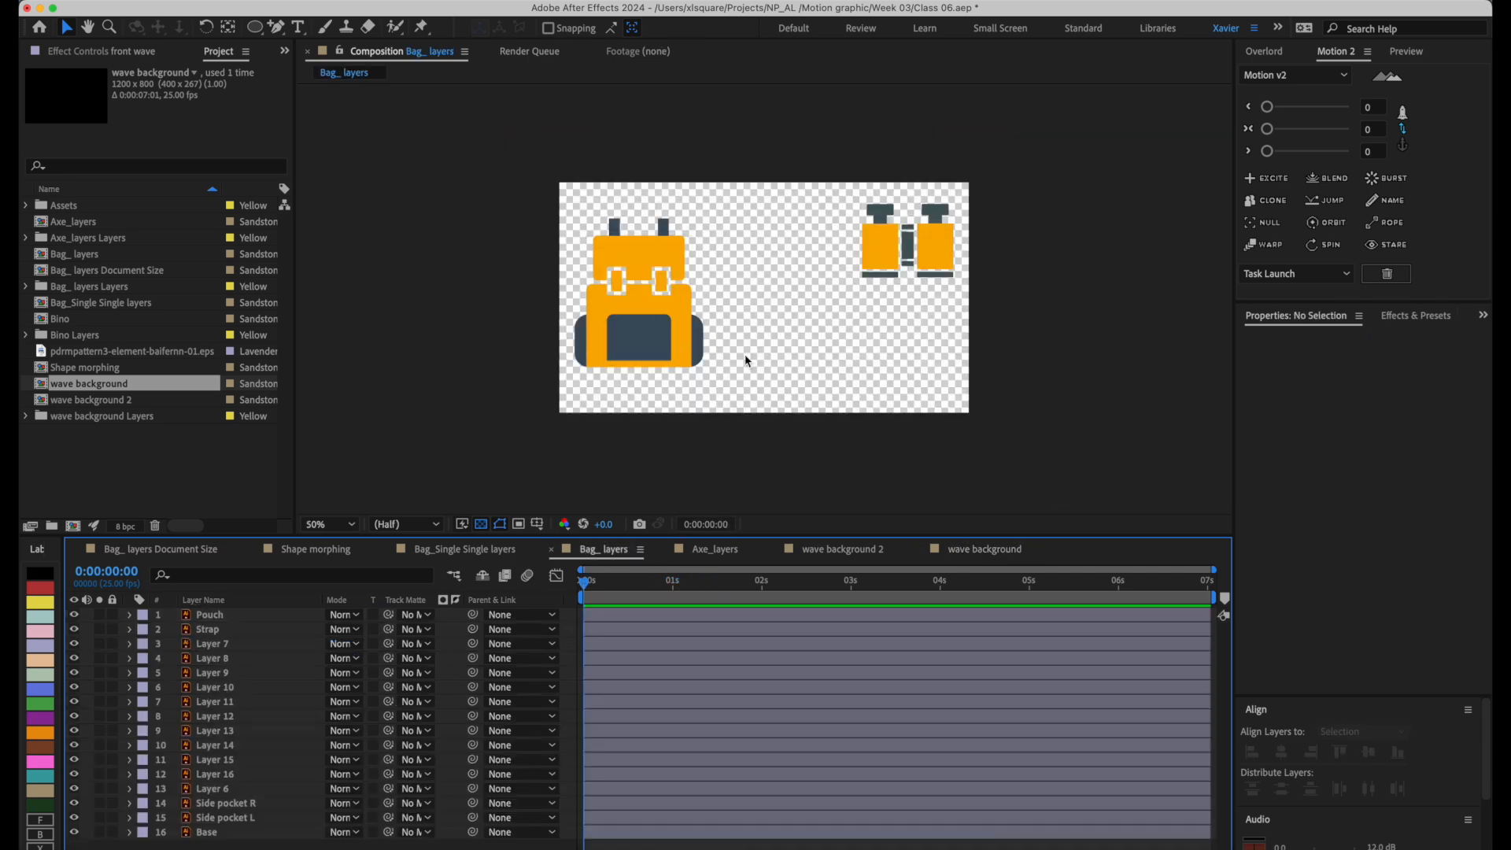
pyautogui.click(997, 554)
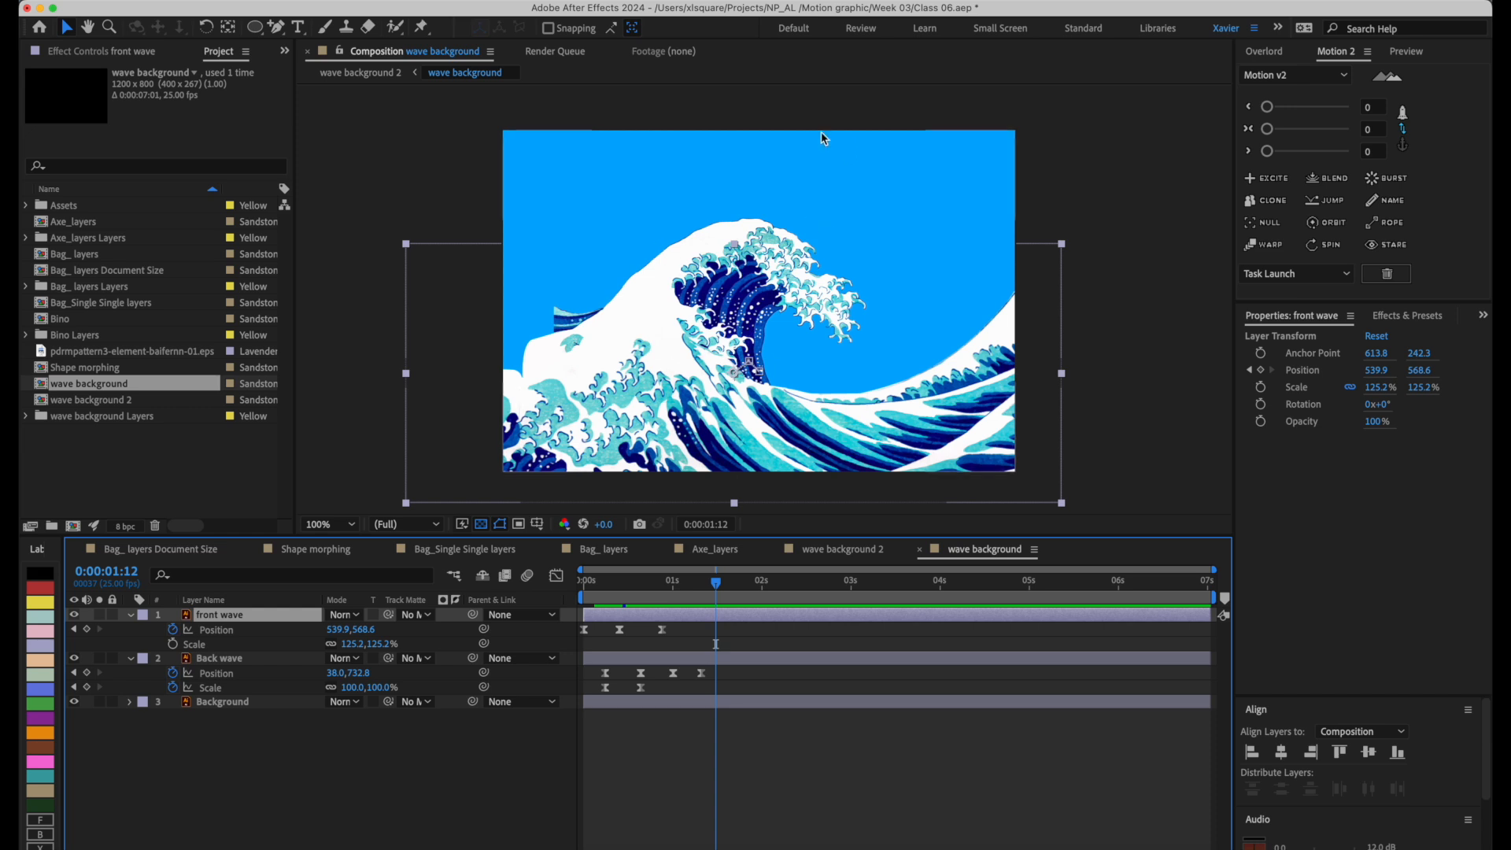